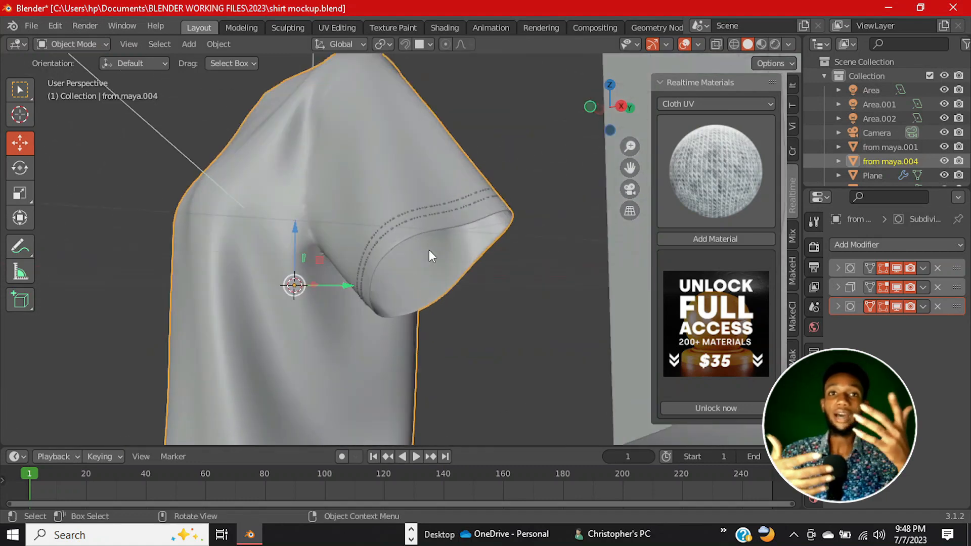
Step: Enter Edit Mode on the T-shirt mesh, turn off the last Subdivision modifier's on-cage display, and return to Object Mode
scroll(429, 250, up, 3)
scroll(420, 269, down, 4)
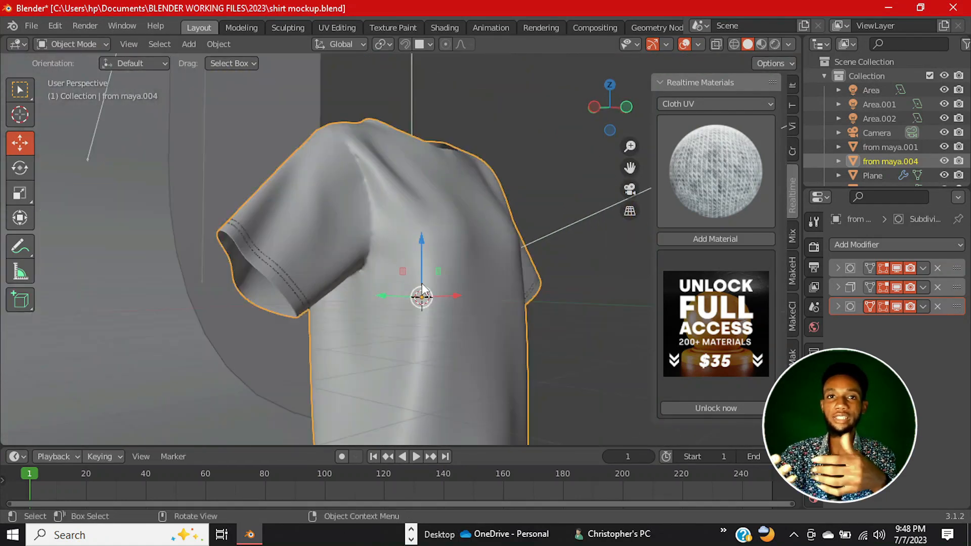
scroll(350, 226, down, 3)
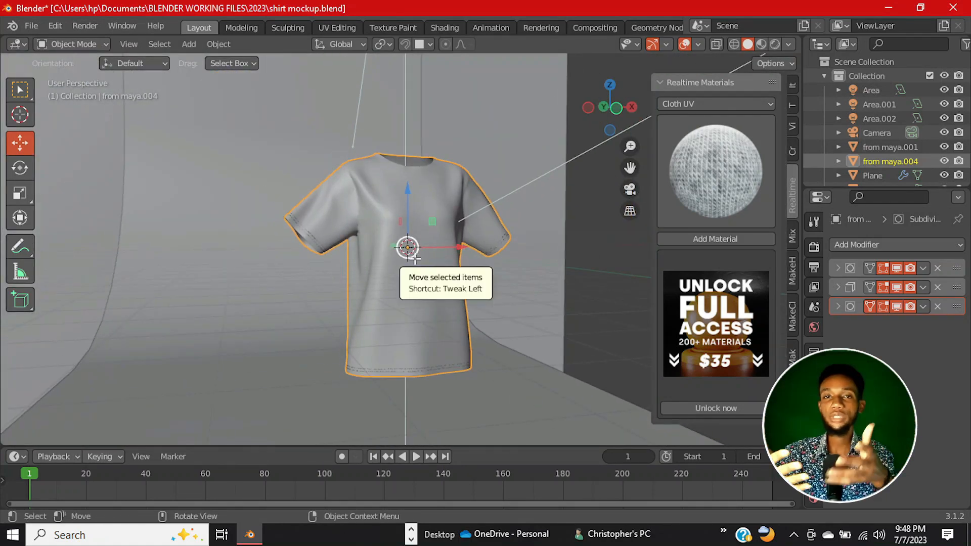
key(Tab)
scroll(415, 258, up, 2)
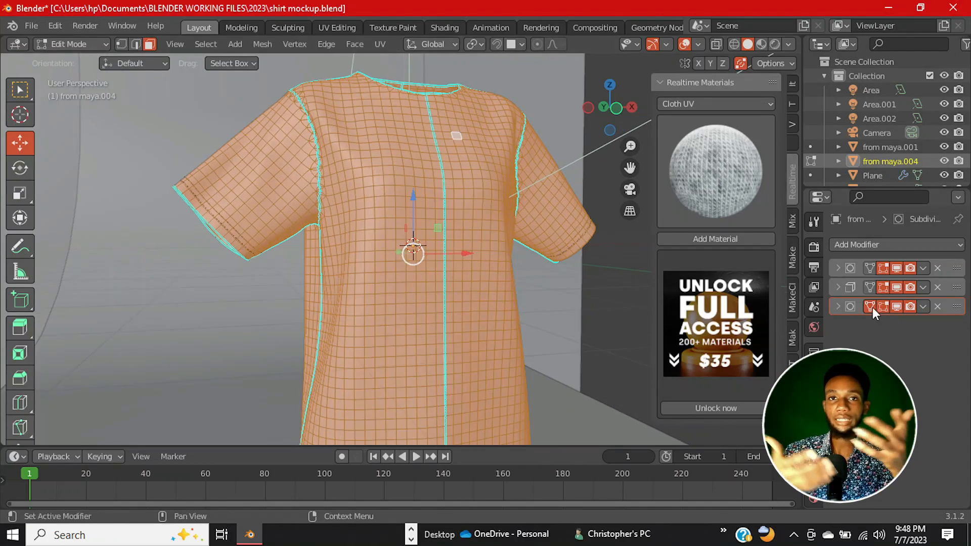
click(872, 307)
scroll(481, 284, down, 2)
middle_drag(481, 284, 411, 323)
scroll(387, 290, up, 1)
scroll(412, 327, down, 3)
key(Tab)
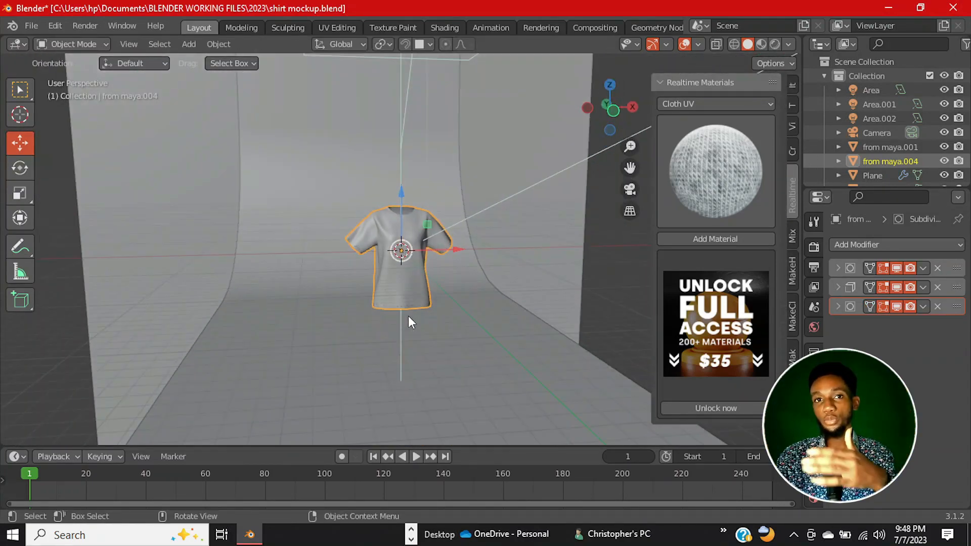
Step: Preview the T-shirt in rendered viewport shading with the viewport overlays hidden
scroll(401, 282, up, 2)
click(813, 247)
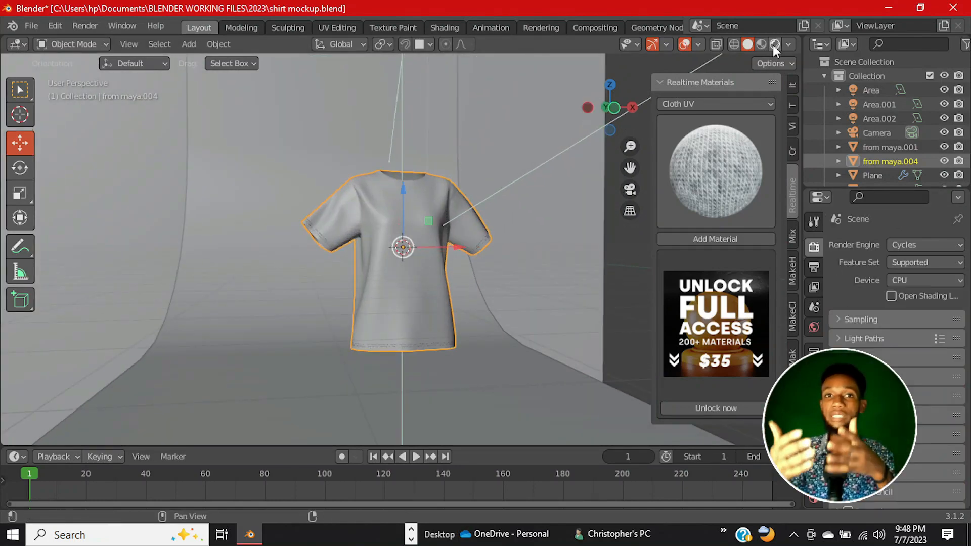
click(899, 244)
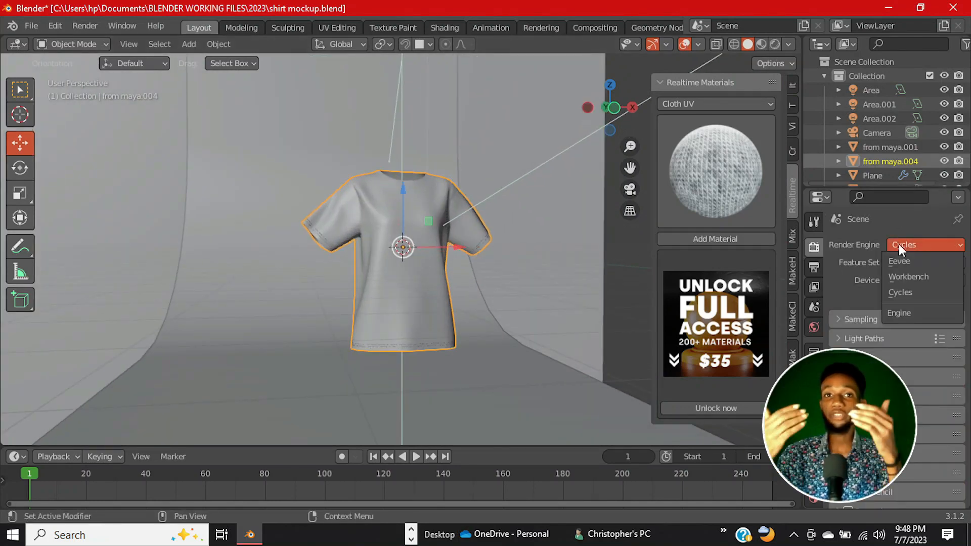
click(774, 45)
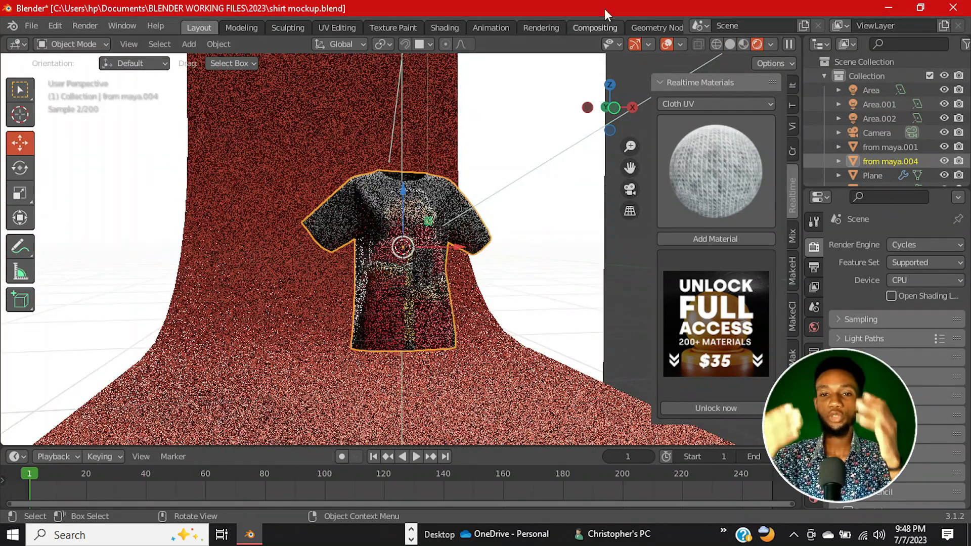
click(667, 44)
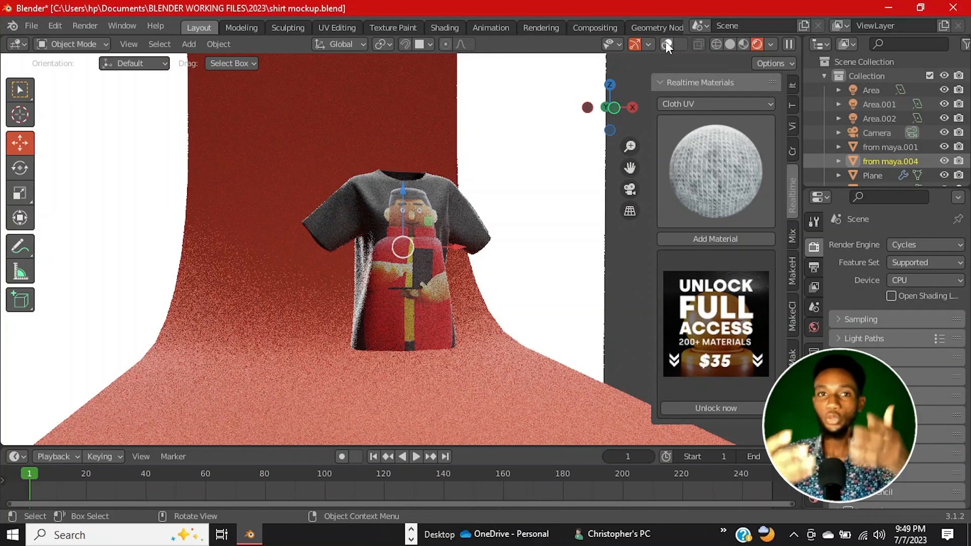
Step: Close shirt mockup.blend without saving the changes
click(411, 531)
mouse_move(373, 535)
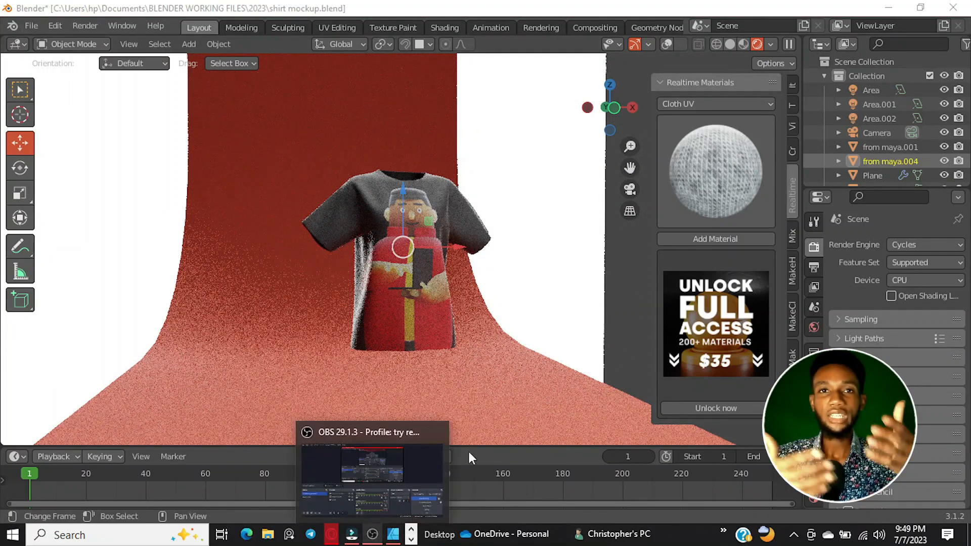
click(953, 7)
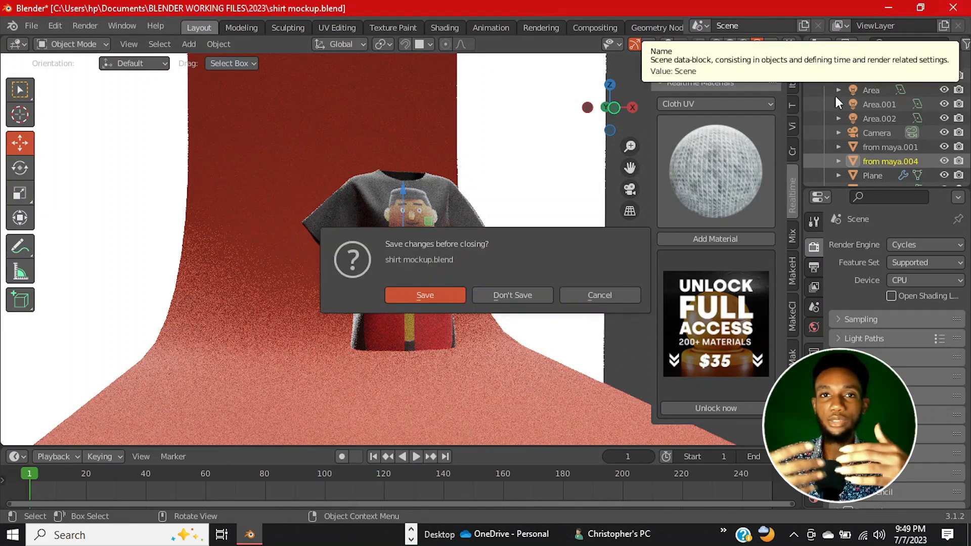
click(516, 296)
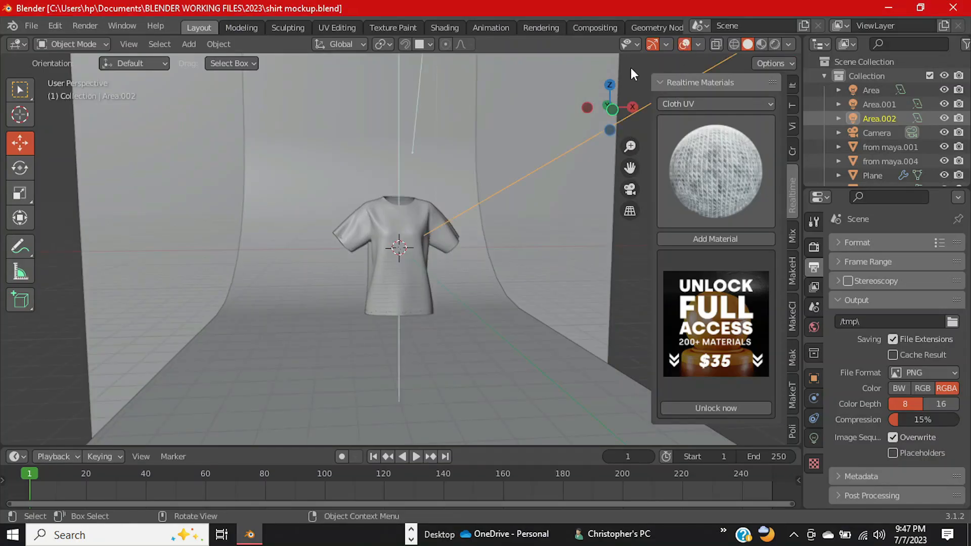
Step: Select the T-shirt mesh from maya.004 and examine its front and sleeves up close
scroll(462, 190, up, 2)
click(407, 213)
scroll(408, 219, up, 3)
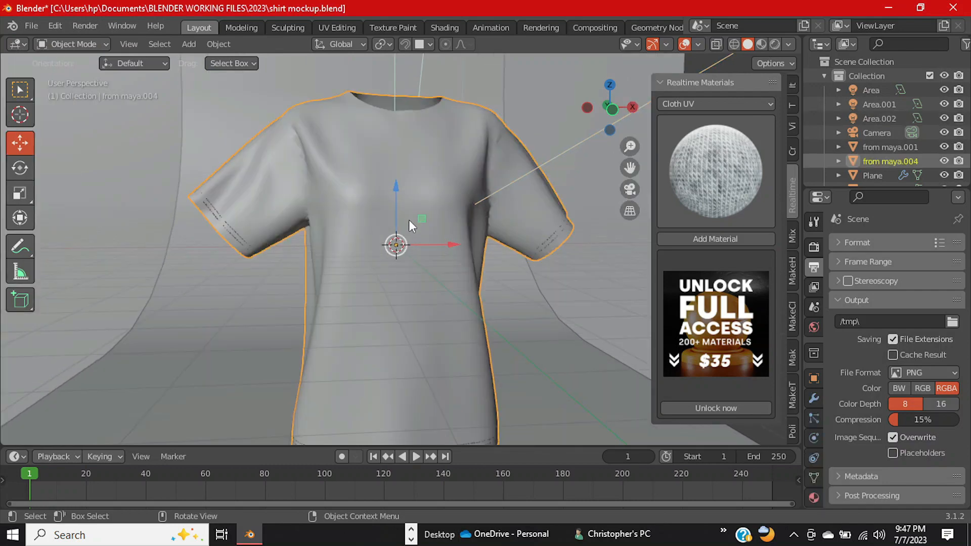
scroll(409, 221, down, 2)
middle_drag(415, 276, 447, 281)
scroll(487, 291, up, 2)
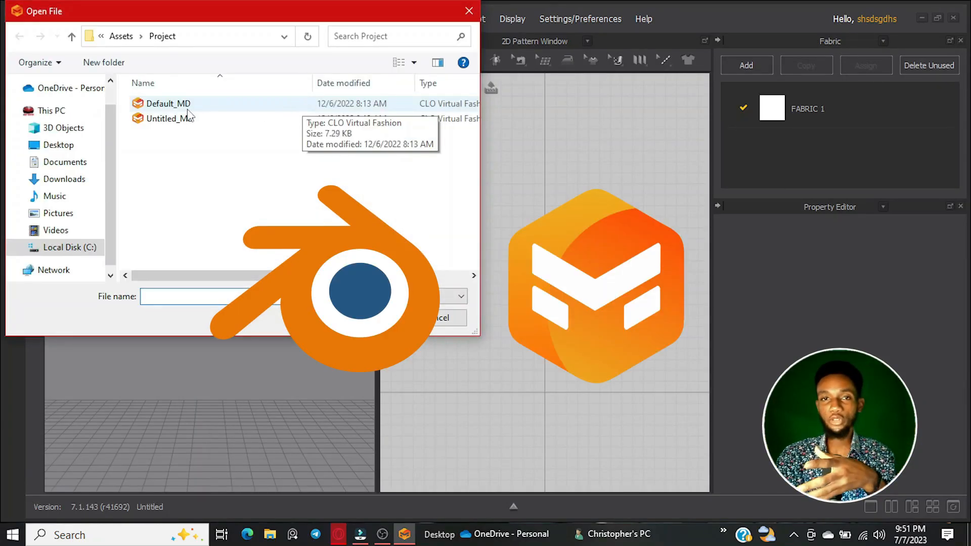
Step: Switch to Marvelous Designer and browse to the Documents folder for a project file to open
click(76, 164)
scroll(205, 200, down, 2)
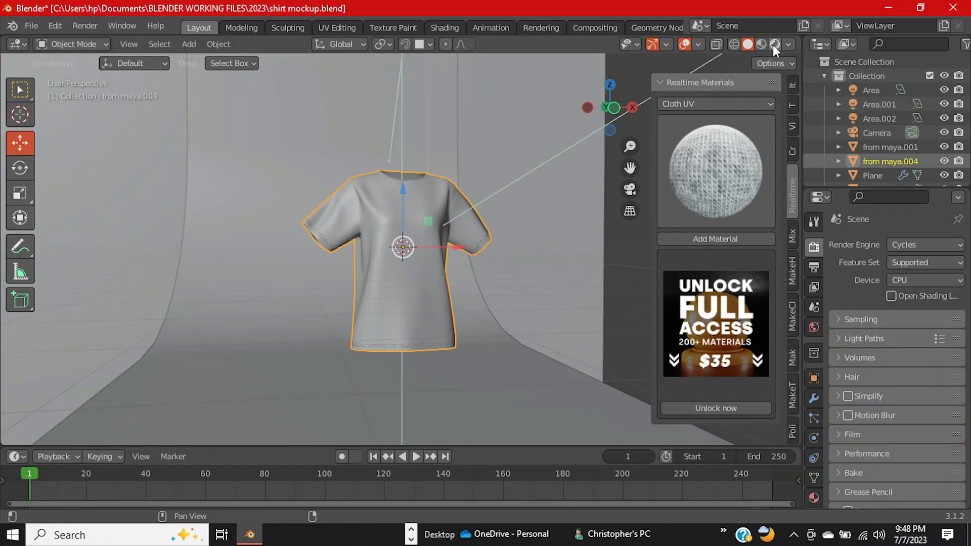
Step: Switch to Blender, preview the T-shirt in rendered viewport shading, and start quitting the program
click(775, 45)
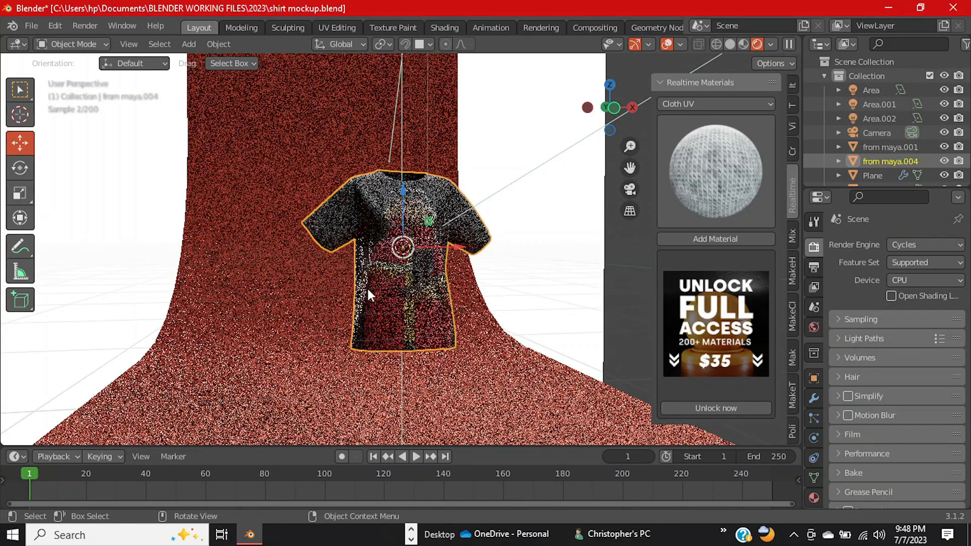
key(ctrl+q)
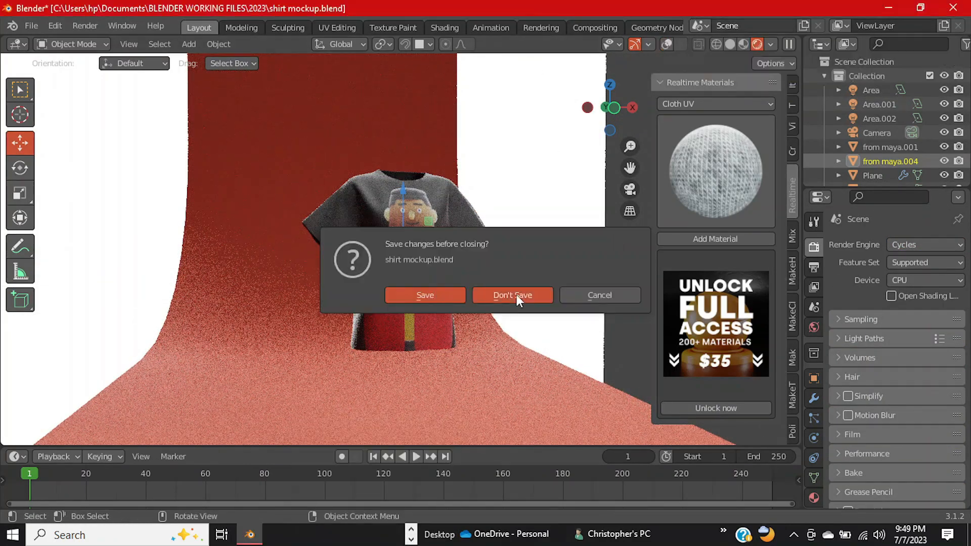
Step: Switch to Marvelous Designer and open the test 2 project from the 2023 folder of Marvelous designer works
click(716, 88)
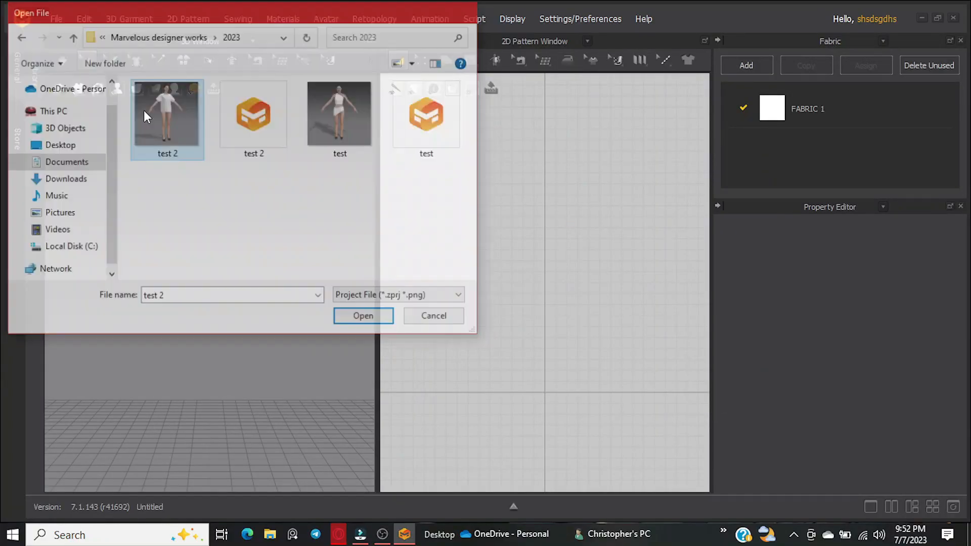
click(364, 314)
Step: Start the cloth simulation and tug the avatar's T-shirt sleeve toward the shoulder, then pull the garment from other angles
middle_drag(615, 203, 683, 205)
scroll(304, 199, up, 4)
click(62, 60)
drag(183, 232, 269, 208)
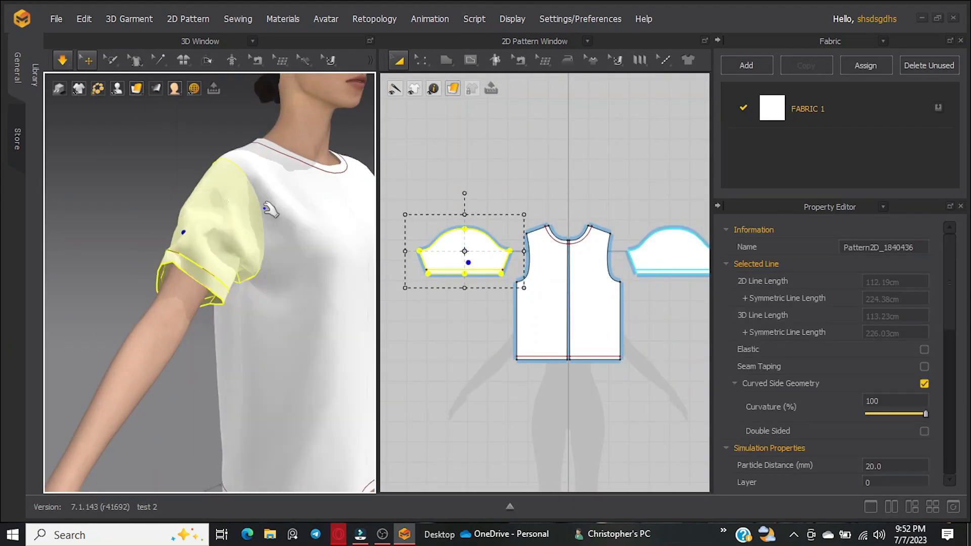
right_drag(269, 208, 152, 213)
drag(217, 243, 232, 278)
right_drag(232, 278, 283, 304)
drag(258, 145, 195, 149)
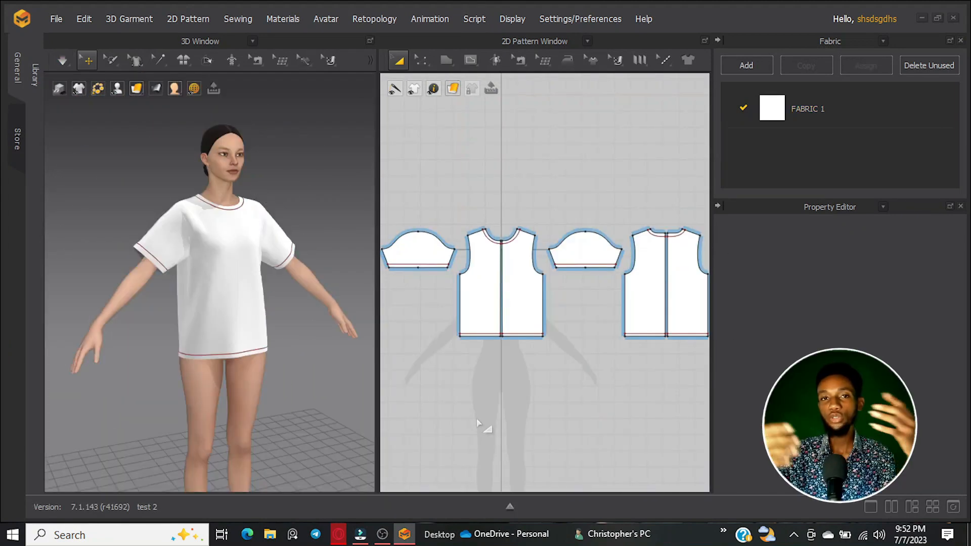
Step: Examine the T-shirt's body and sleeve pieces in the 2D pattern layout
scroll(587, 309, down, 5)
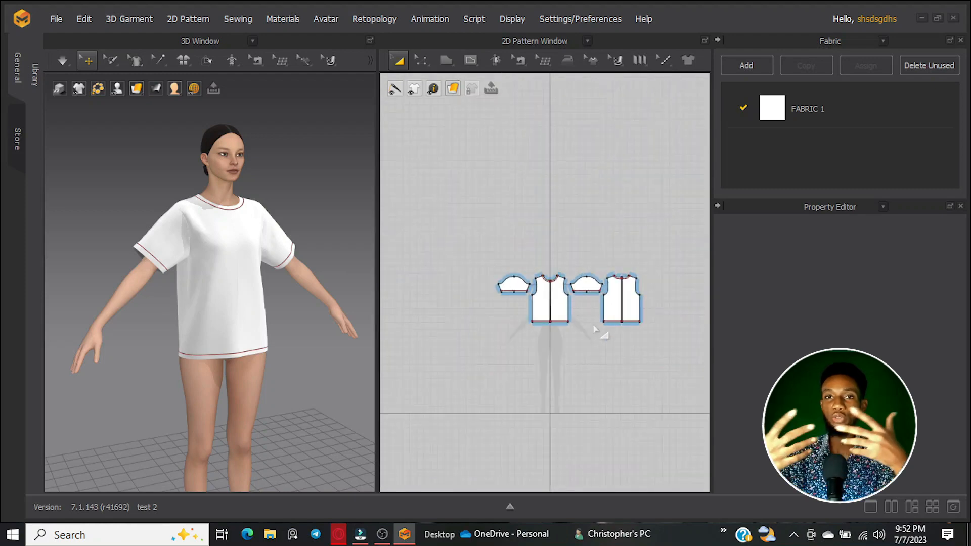
middle_drag(601, 332, 680, 302)
scroll(574, 295, up, 6)
scroll(292, 221, down, 3)
scroll(206, 217, up, 5)
Step: Run the simulation and pull the T-shirt's sleeve up over the shoulder, checking the drape from several angles
right_drag(293, 221, 326, 199)
scroll(256, 197, up, 4)
right_drag(99, 193, 136, 191)
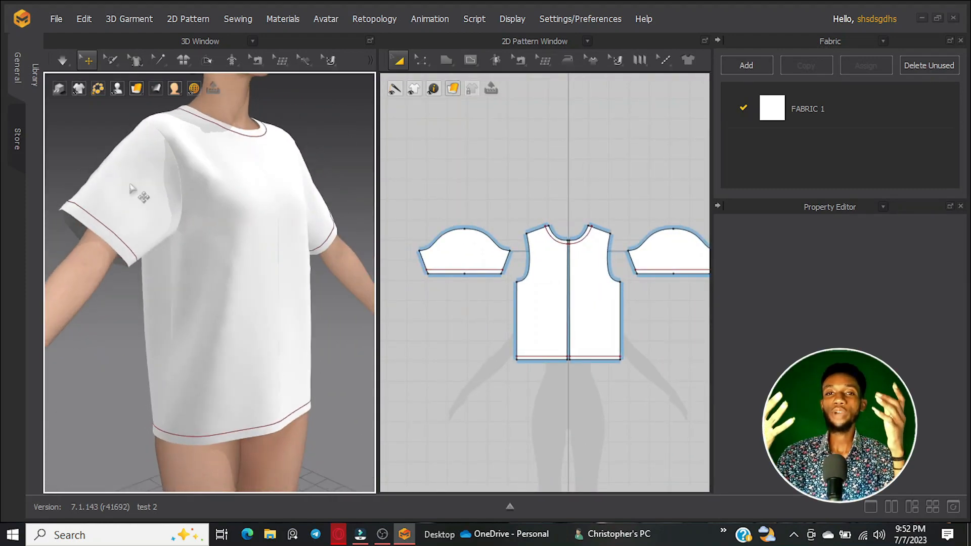
scroll(137, 191, up, 2)
middle_drag(136, 190, 213, 223)
key(space)
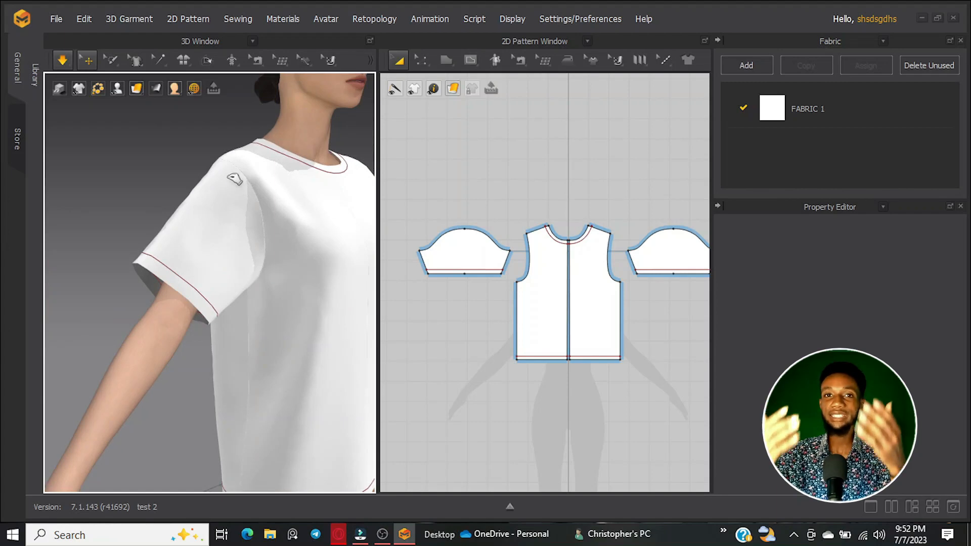
click(191, 208)
drag(176, 239, 241, 159)
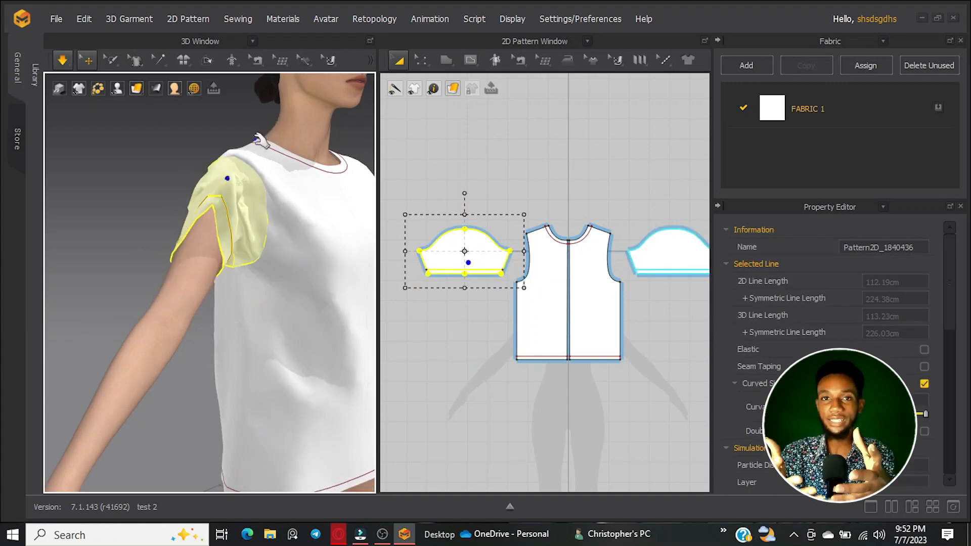
right_drag(212, 187, 108, 231)
scroll(109, 231, down, 4)
right_drag(288, 190, 192, 308)
scroll(193, 326, up, 4)
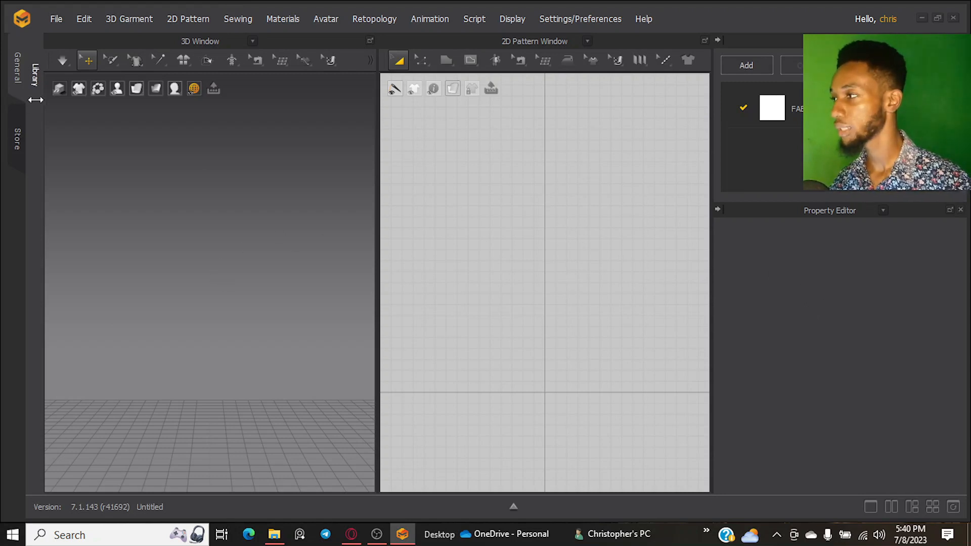
Step: Show the Library and open its Avatar collection to list the available avatar folders
click(34, 75)
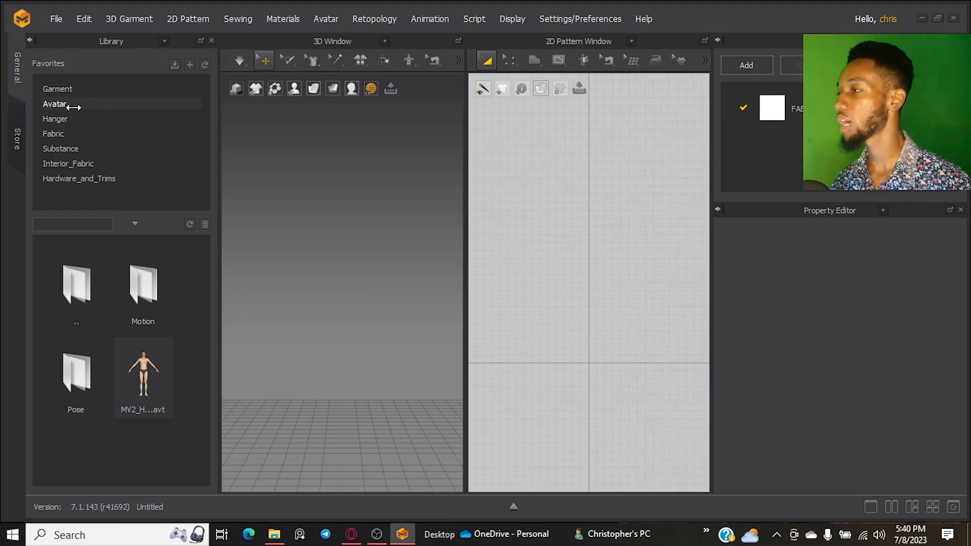
click(71, 105)
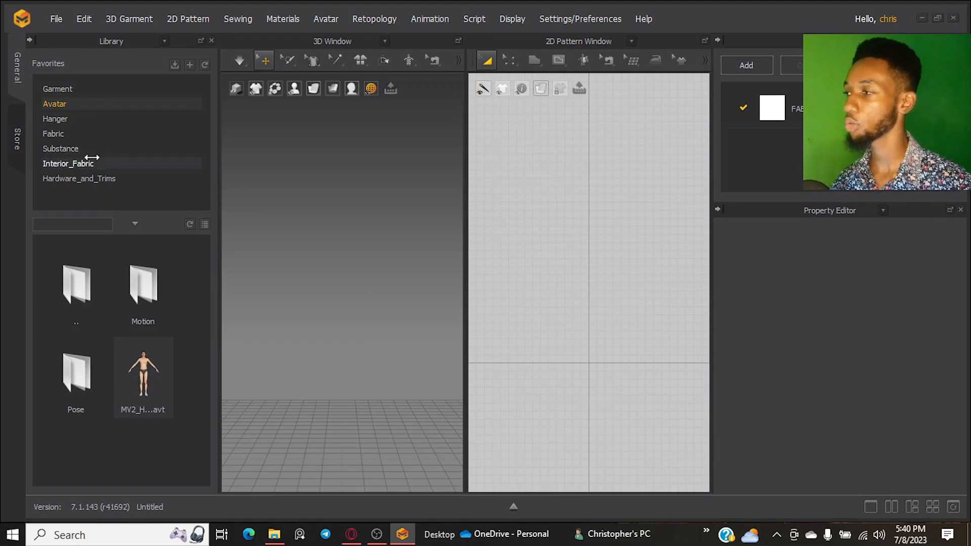
click(94, 154)
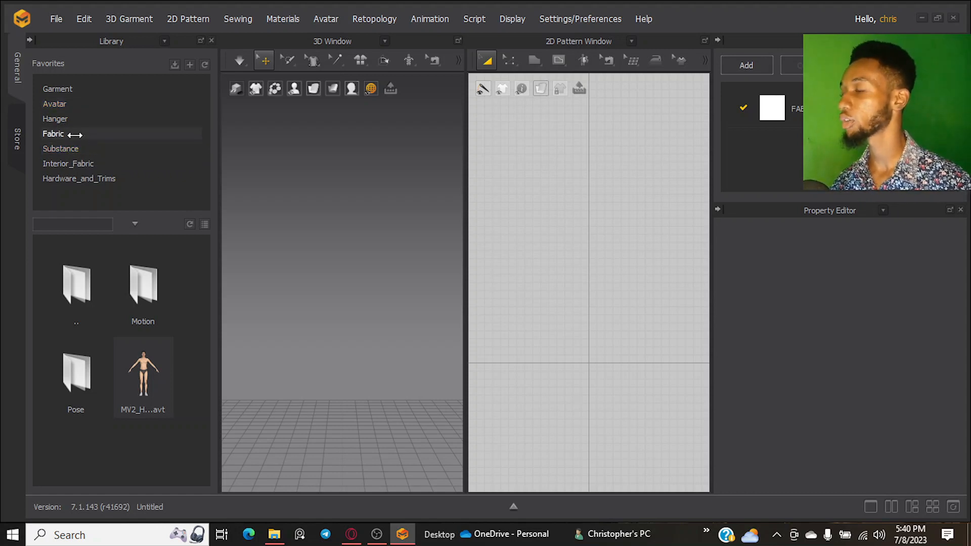
click(85, 104)
click(81, 162)
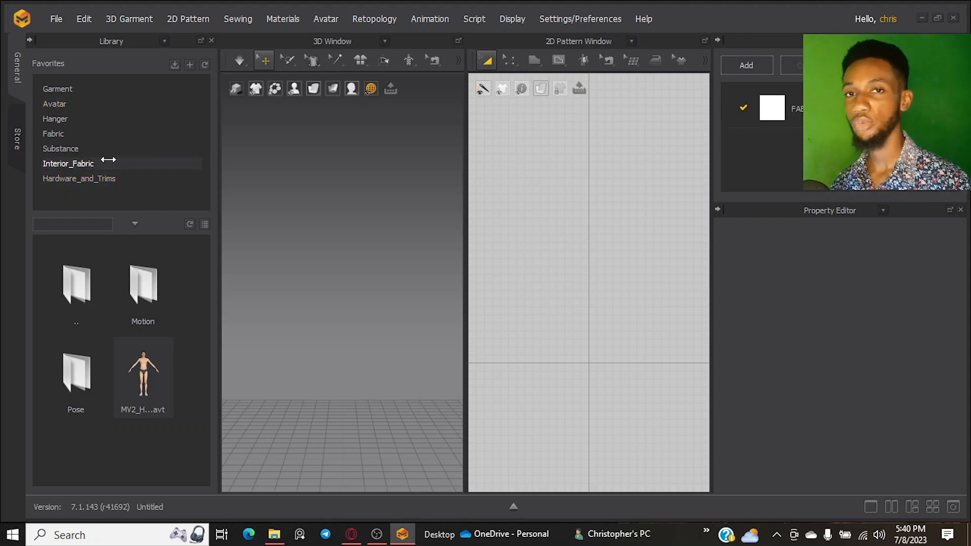
click(107, 104)
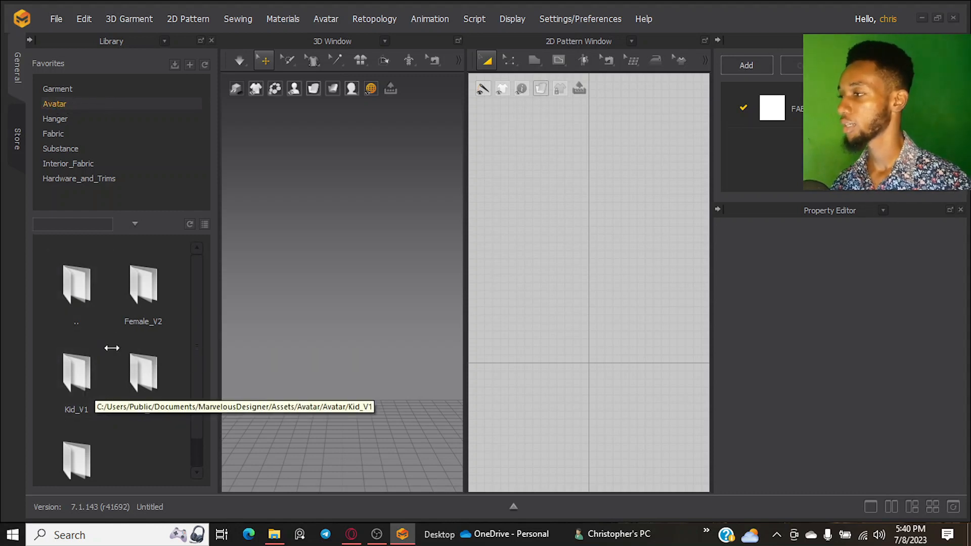
scroll(111, 344, down, 1)
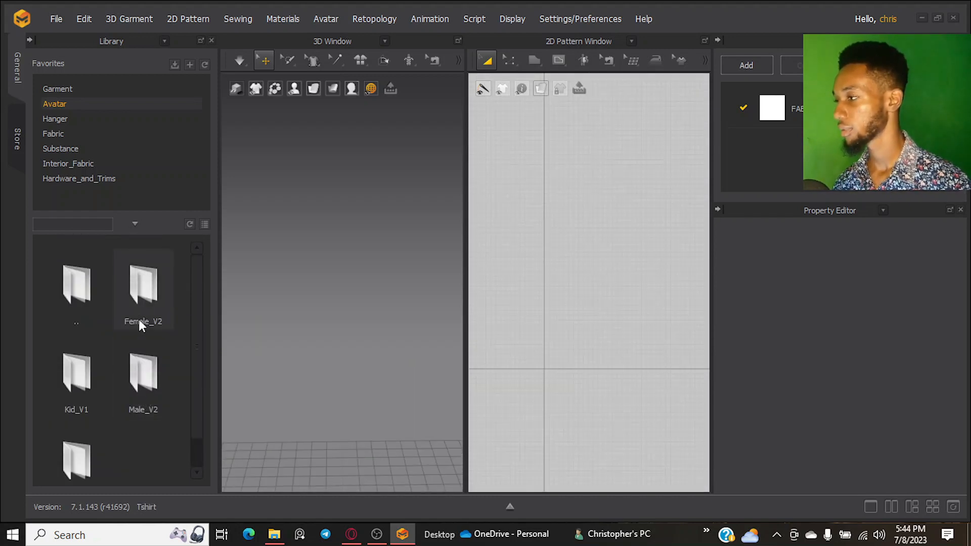
Step: Load the FV2_Feifei avatar from the Female_V2 folder into the 3D scene
double_click(139, 315)
mouse_move(144, 364)
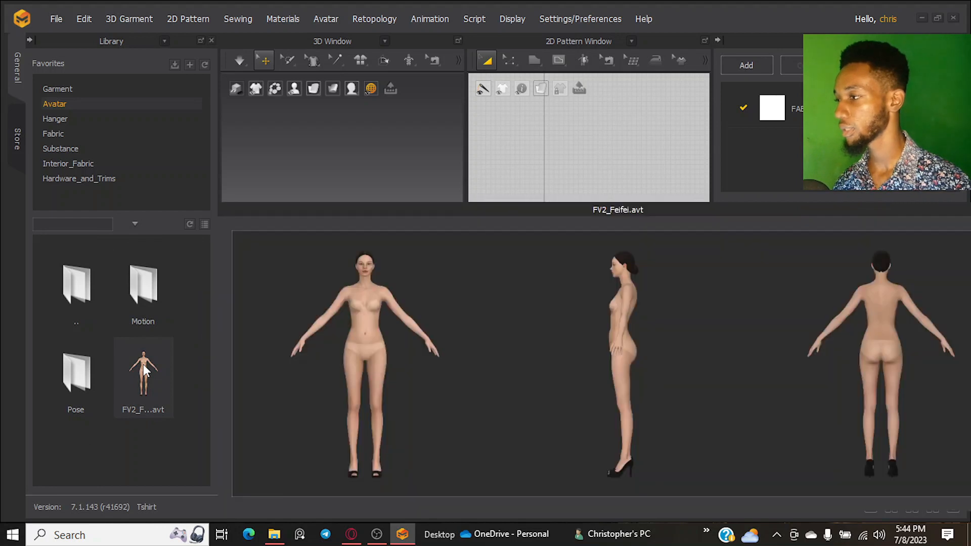
drag(133, 375, 331, 321)
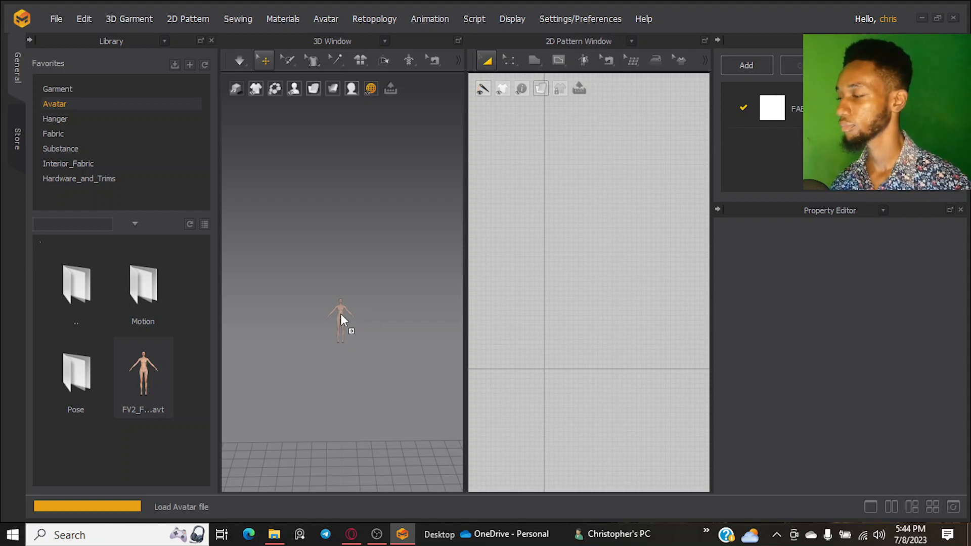
click(349, 318)
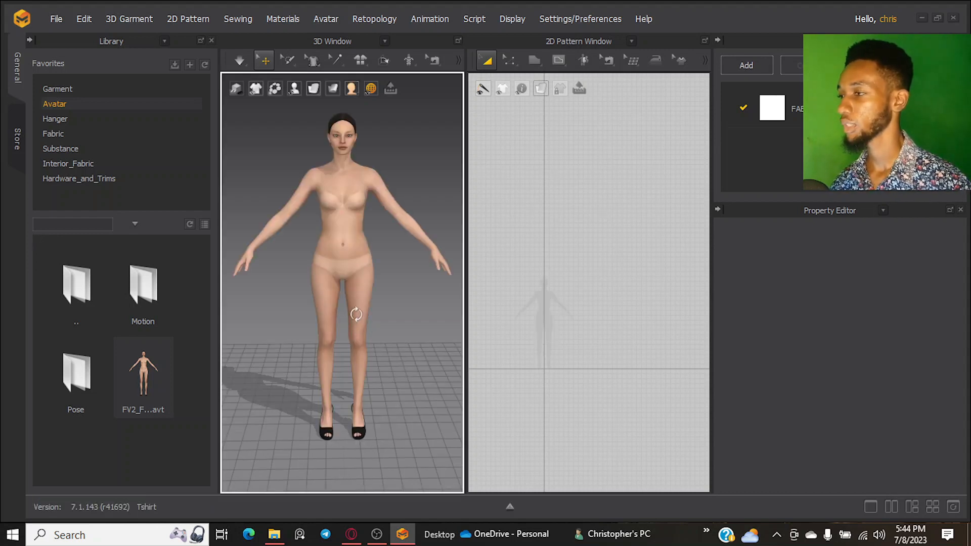
scroll(374, 344, down, 2)
scroll(372, 336, up, 3)
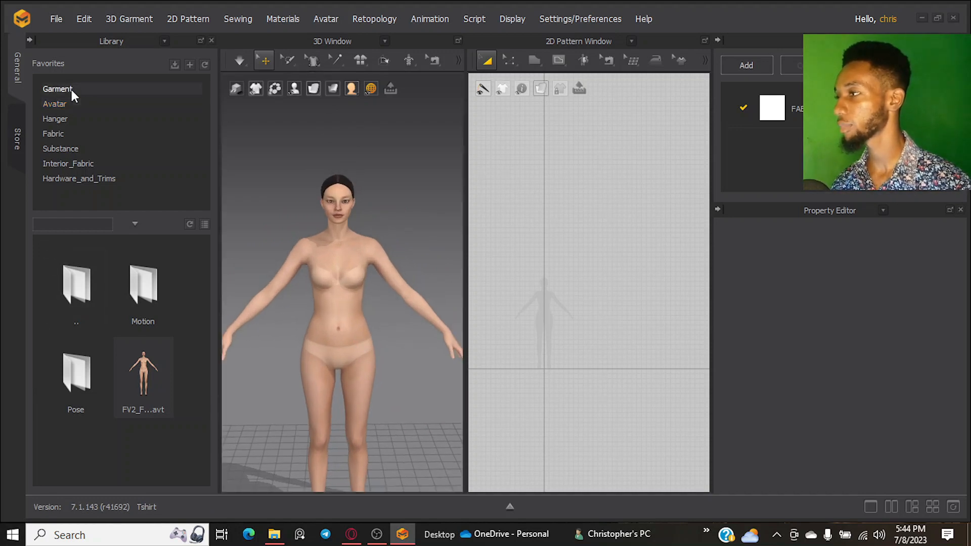
Step: Load the Tshirt.zpac garment from the Library's Garment collection onto the avatar, saving the current project as 002
click(57, 89)
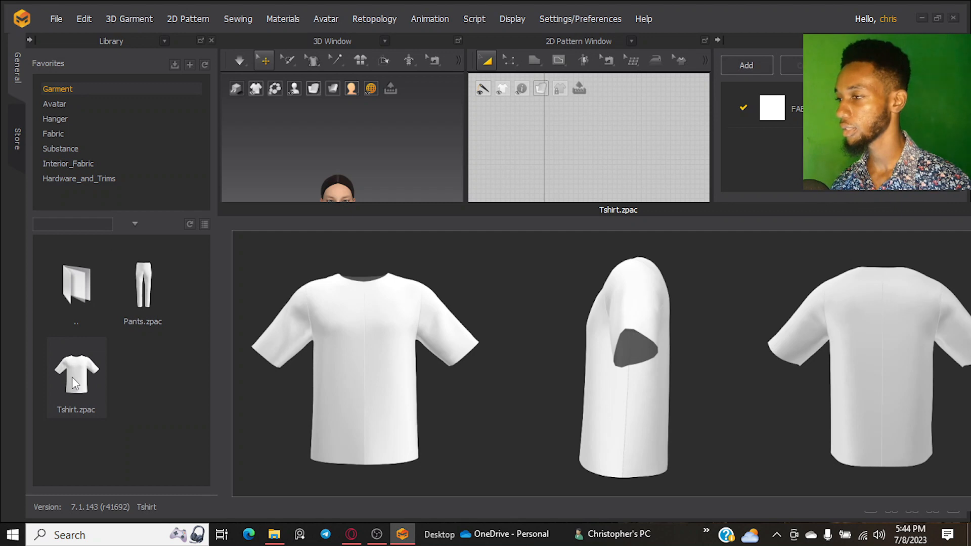
drag(72, 377, 338, 263)
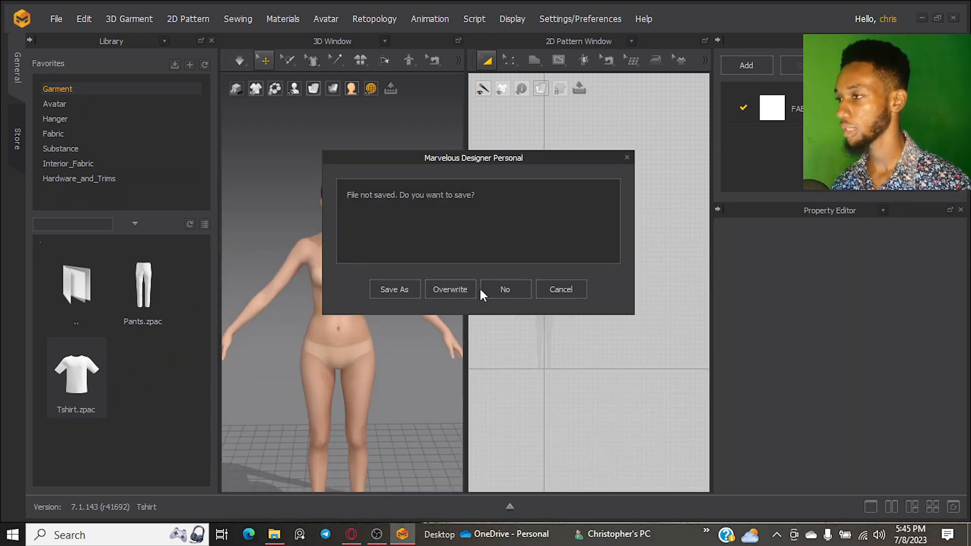
click(400, 289)
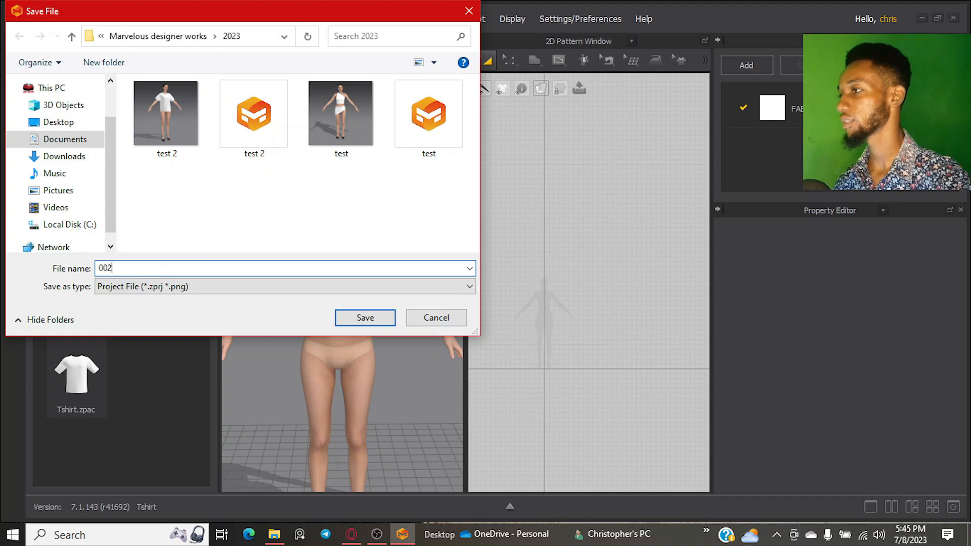
text(002)
key(Return)
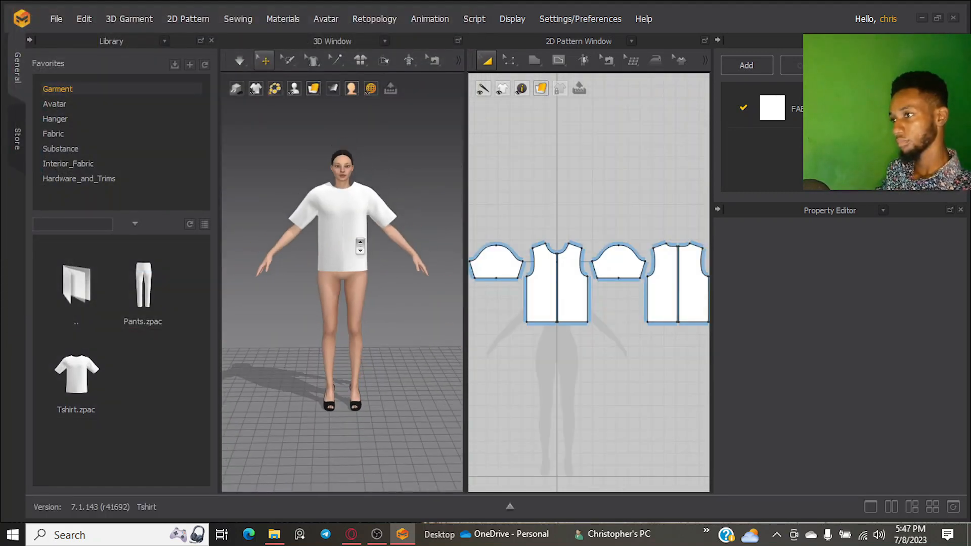
Step: Move the T-shirt's back panel on the avatar's right half backward, away from the body
scroll(360, 247, up, 5)
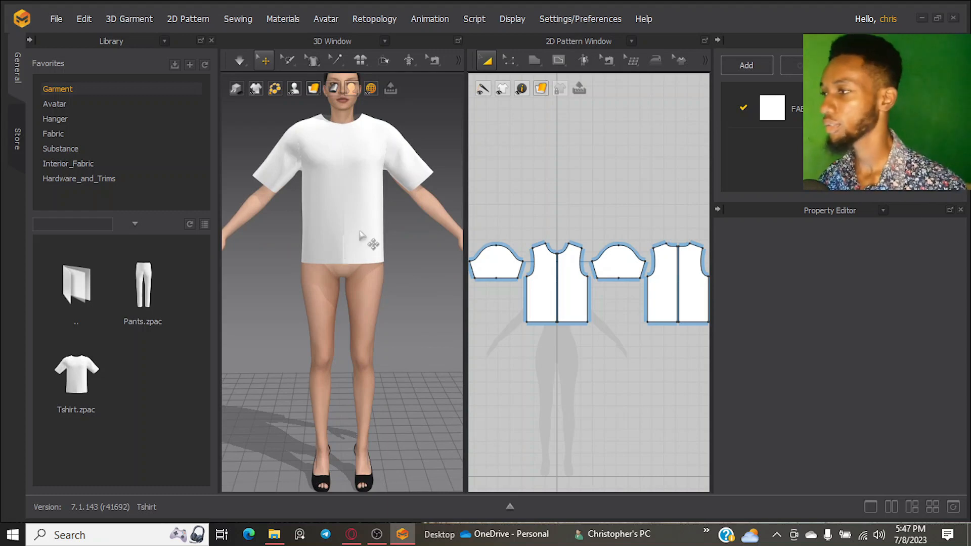
middle_drag(365, 239, 366, 328)
scroll(309, 277, up, 3)
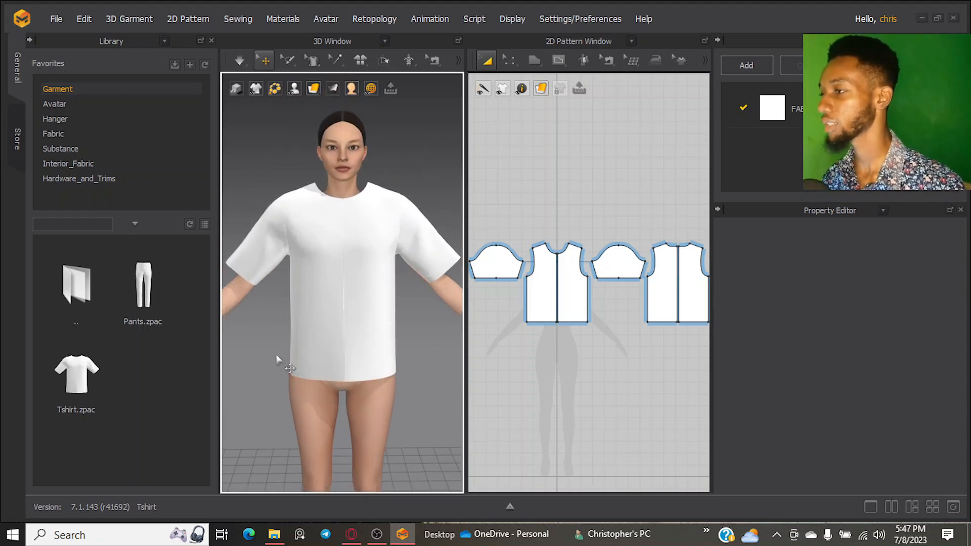
right_drag(278, 360, 462, 360)
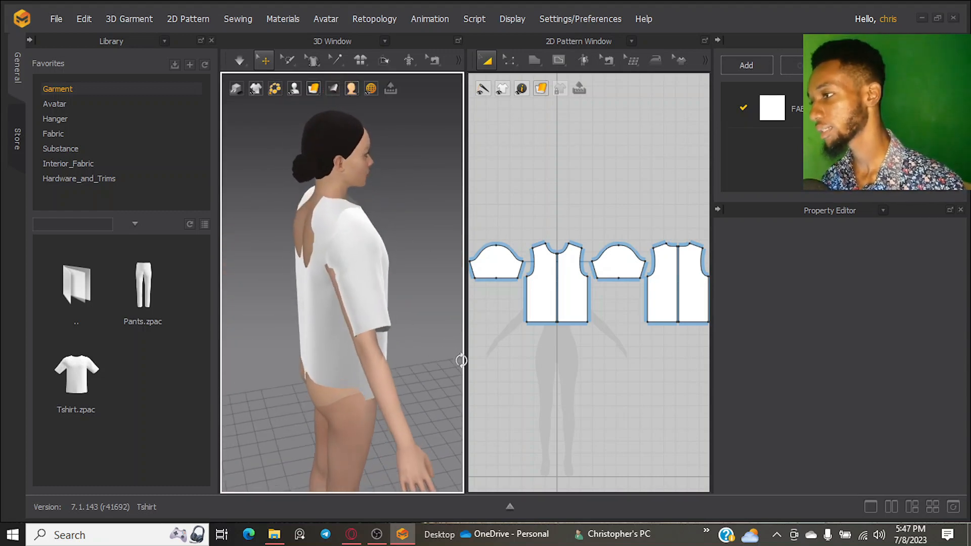
click(334, 240)
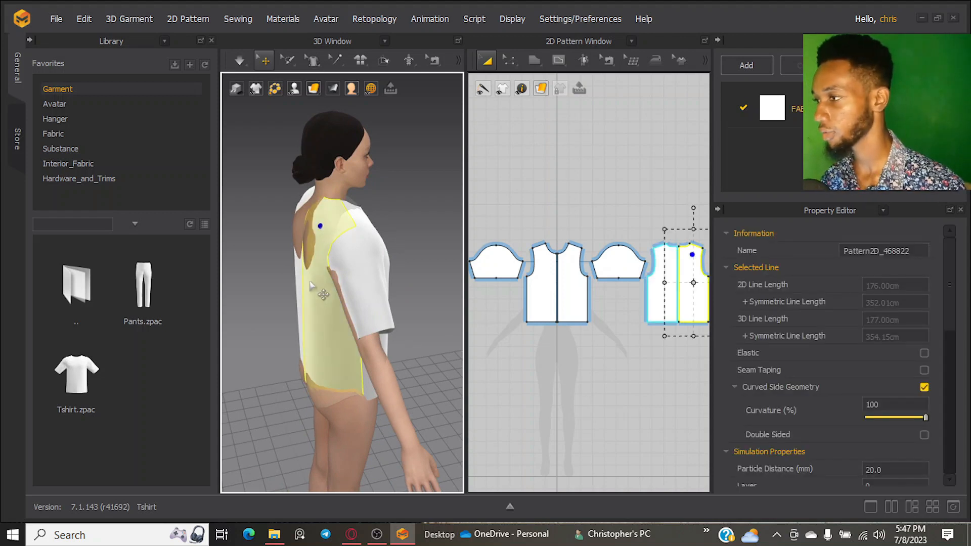
right_drag(306, 283, 342, 326)
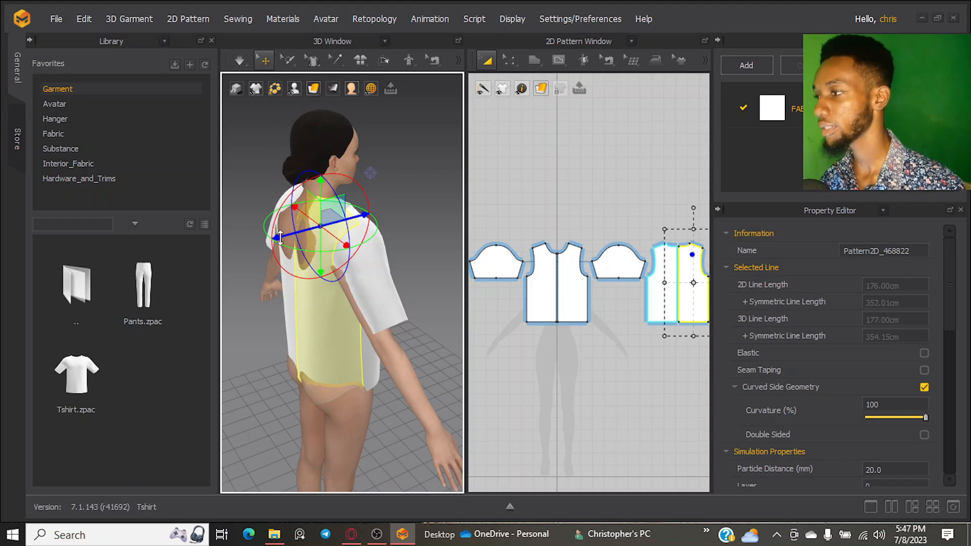
drag(276, 239, 266, 242)
right_drag(289, 304, 460, 295)
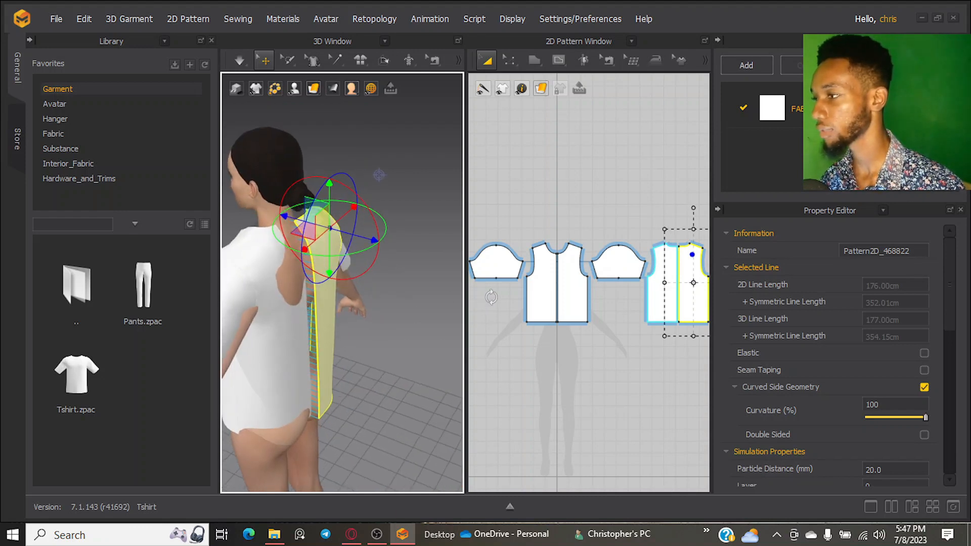
Step: Move the T-shirt's back panel on the avatar's left half backward until it clears the body
click(309, 332)
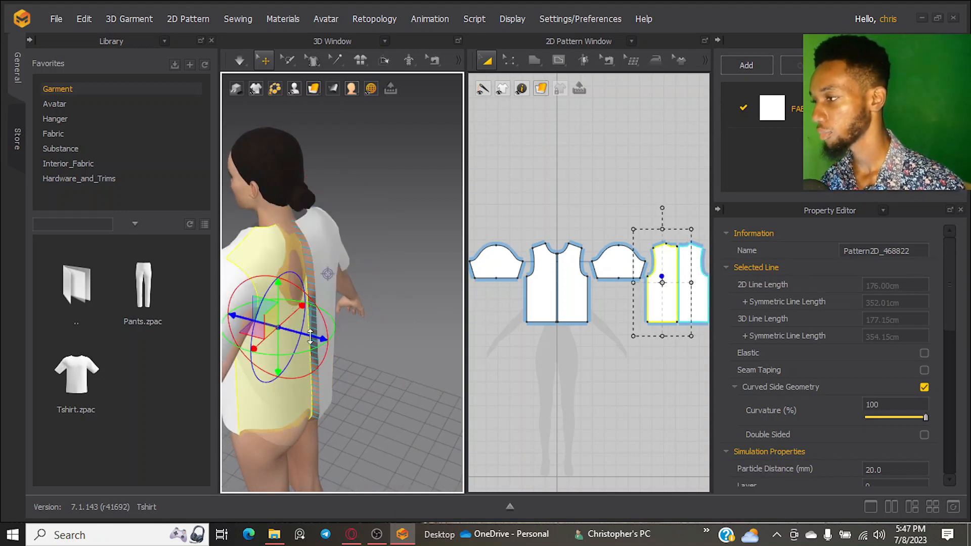
drag(312, 337, 317, 338)
right_drag(317, 338, 440, 336)
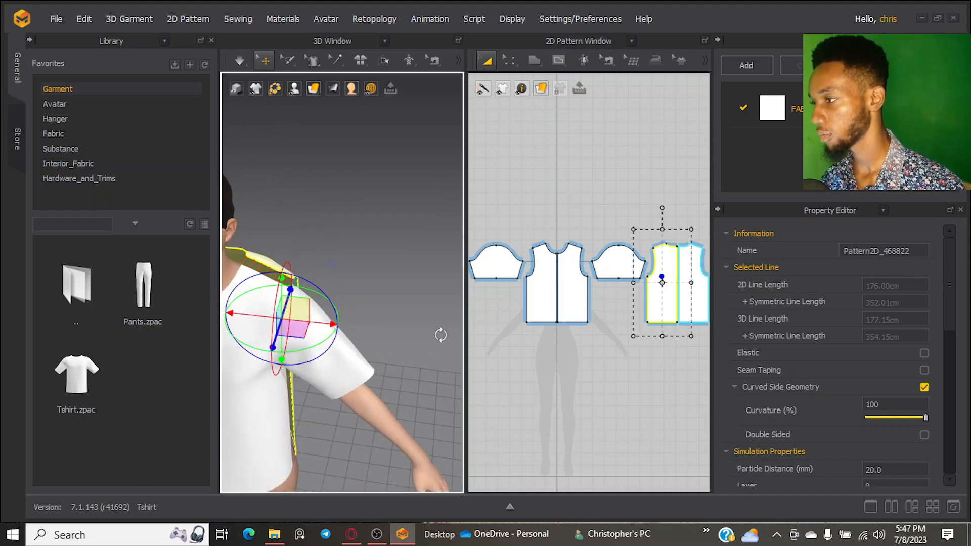
Step: Adjust the height of the sleeve on the avatar's left arm so that it sits around the upper arm
right_drag(346, 335, 241, 310)
click(253, 303)
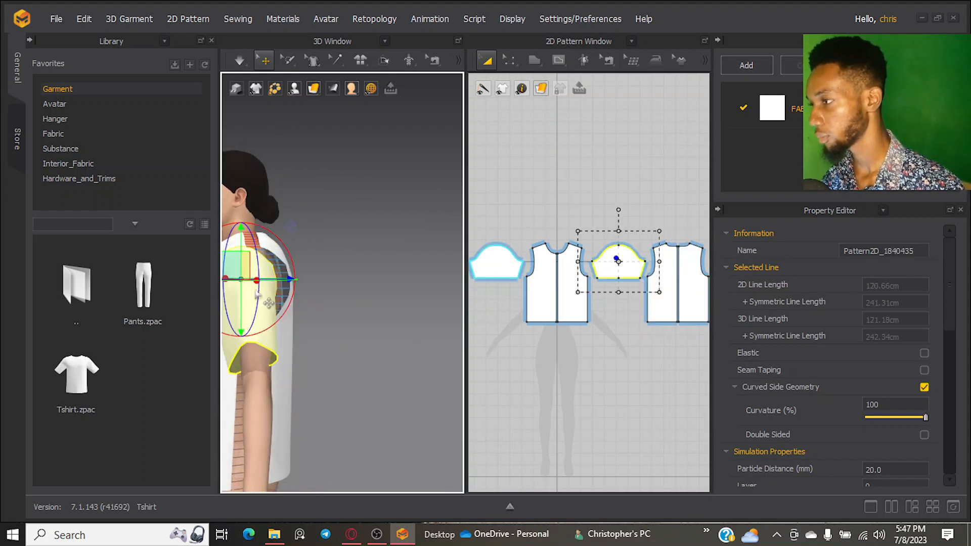
middle_drag(284, 298, 372, 275)
right_drag(363, 273, 288, 265)
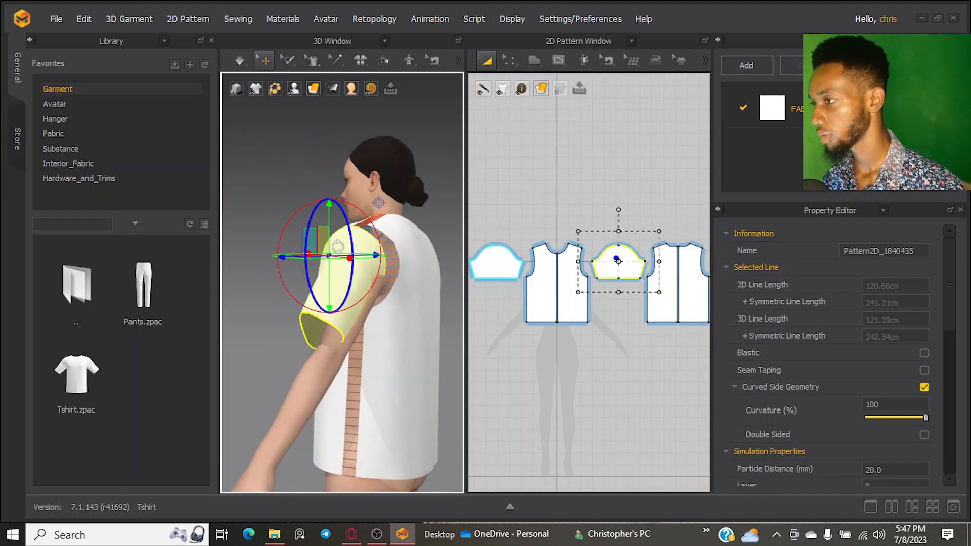
drag(333, 225, 334, 255)
right_drag(349, 263, 449, 293)
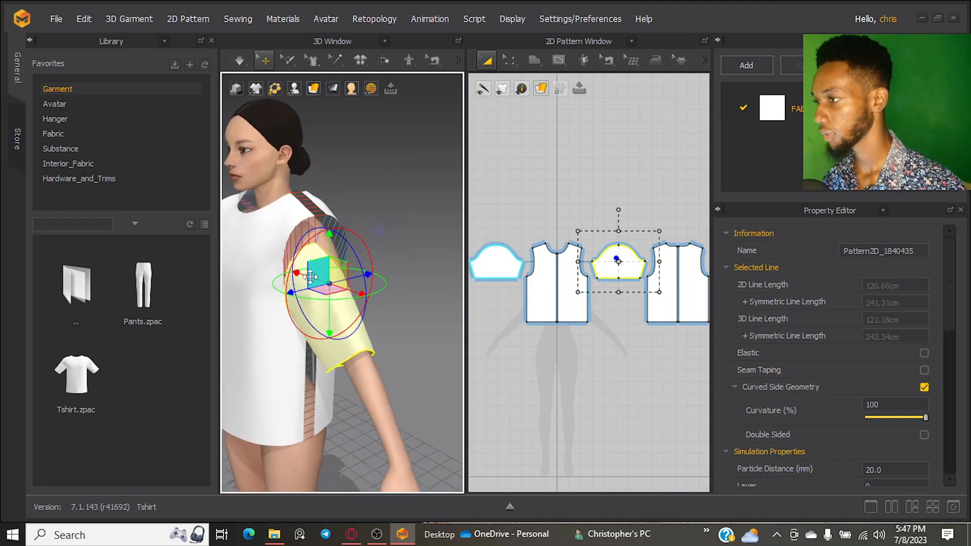
drag(327, 241, 329, 223)
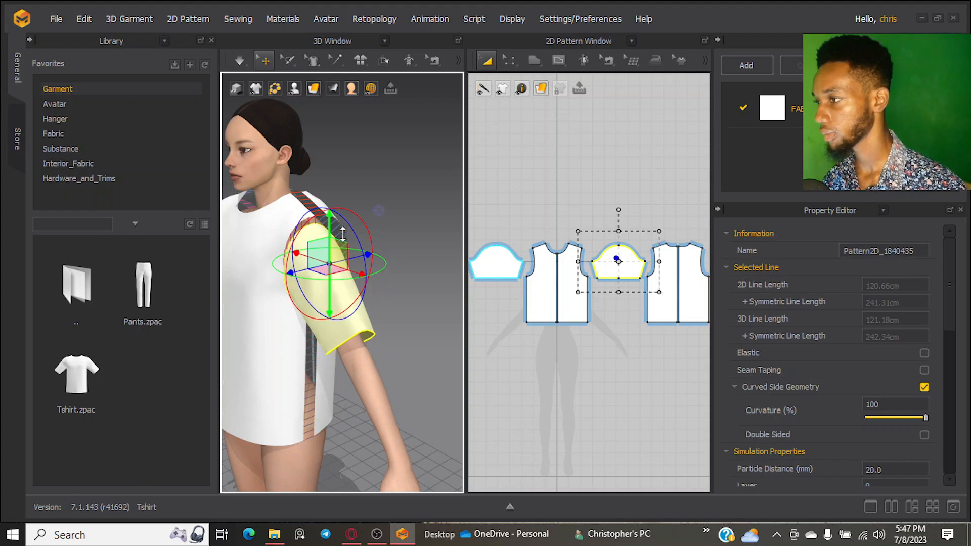
Step: Nudge the avatar's left sleeve sideways toward the armhole so that it wraps around the arm
right_drag(363, 289, 243, 222)
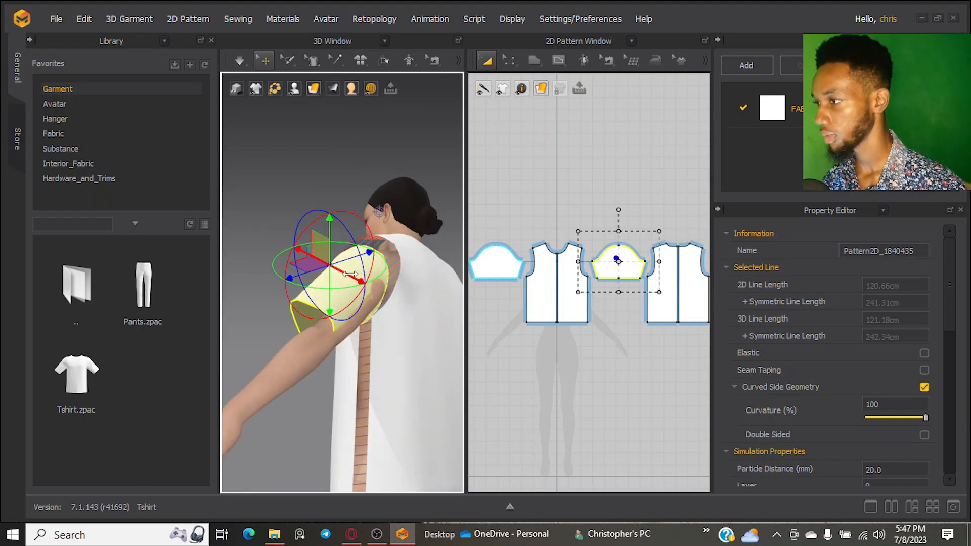
drag(356, 277, 361, 279)
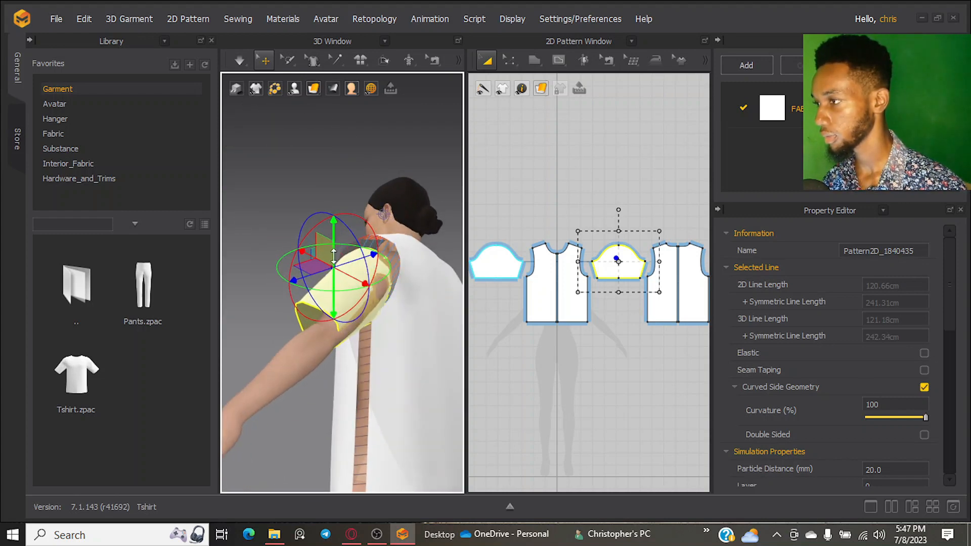
middle_drag(333, 256, 375, 318)
drag(347, 317, 351, 319)
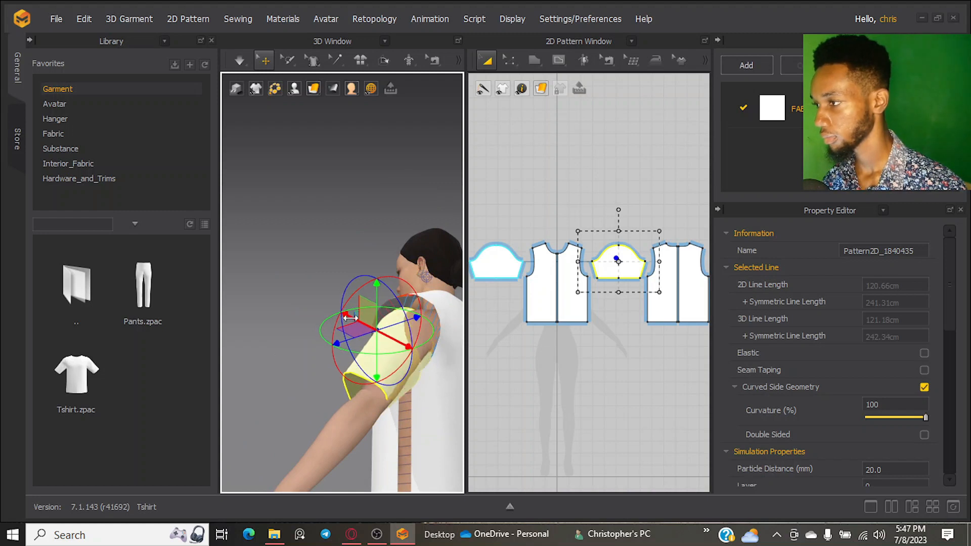
middle_drag(350, 318, 369, 364)
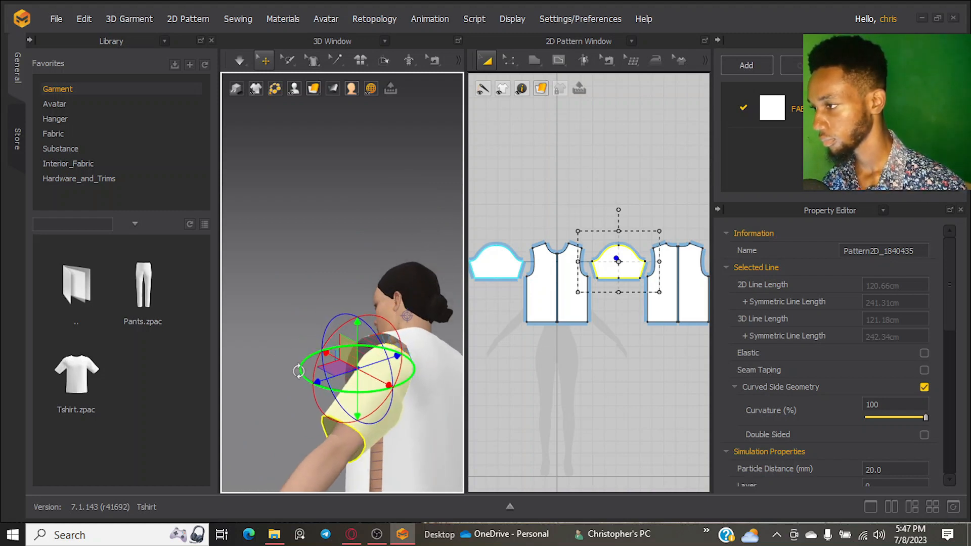
Step: Reposition the sleeve on the avatar's right arm slightly so that it wraps around the upper arm
right_drag(375, 361, 457, 403)
middle_drag(457, 403, 533, 407)
mouse_move(364, 379)
right_down()
mouse_move(417, 294)
mouse_move(372, 271)
mouse_move(365, 395)
right_up()
click(374, 286)
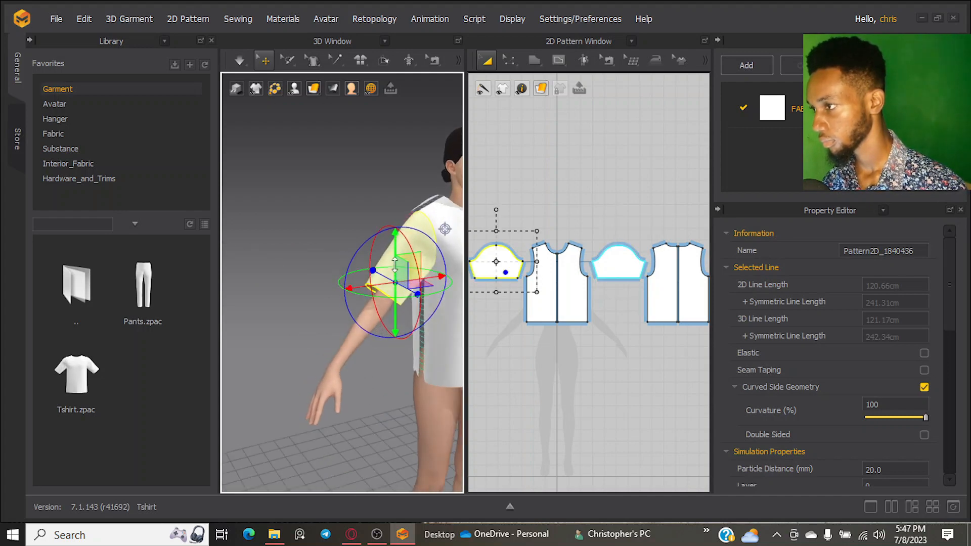
right_drag(399, 253, 548, 263)
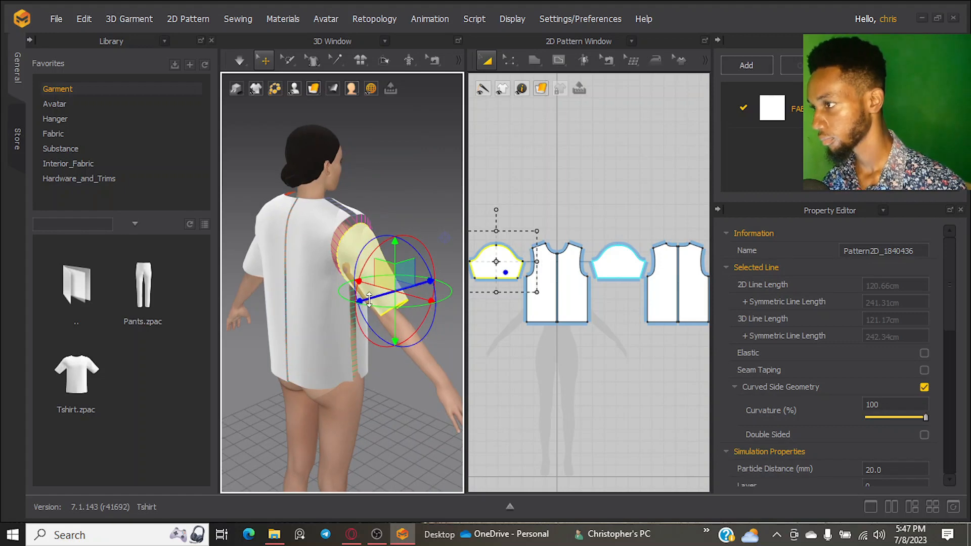
drag(368, 298, 365, 299)
right_drag(364, 300, 217, 290)
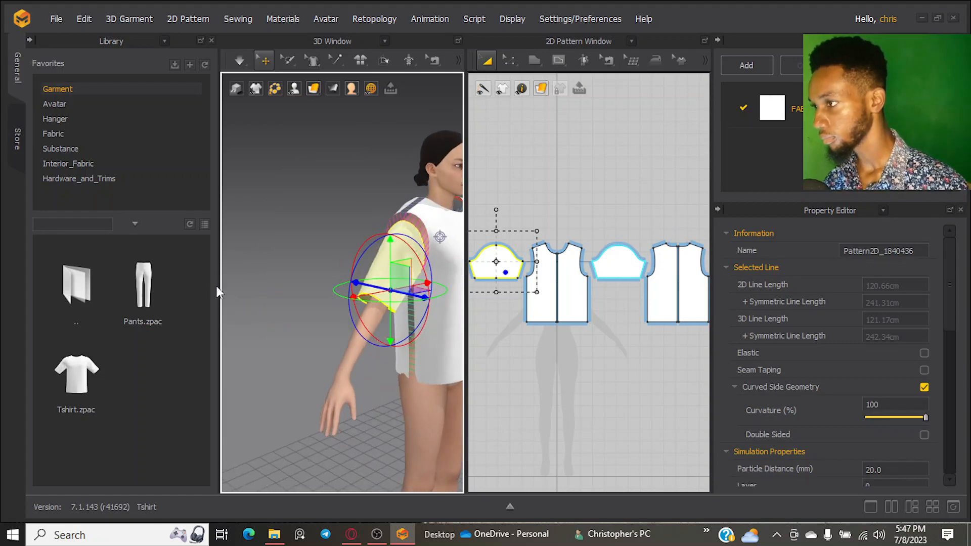
Step: Run the simulation to drape the T-shirt on the avatar
scroll(362, 313, up, 2)
scroll(402, 314, down, 1)
scroll(402, 314, down, 3)
right_drag(409, 321, 337, 328)
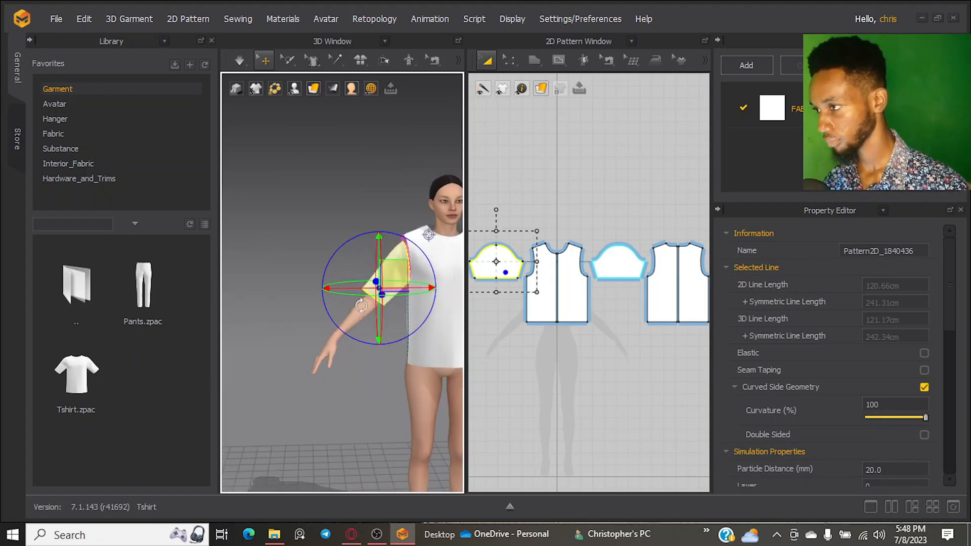
middle_drag(428, 332, 299, 340)
right_drag(298, 340, 283, 341)
scroll(395, 320, up, 1)
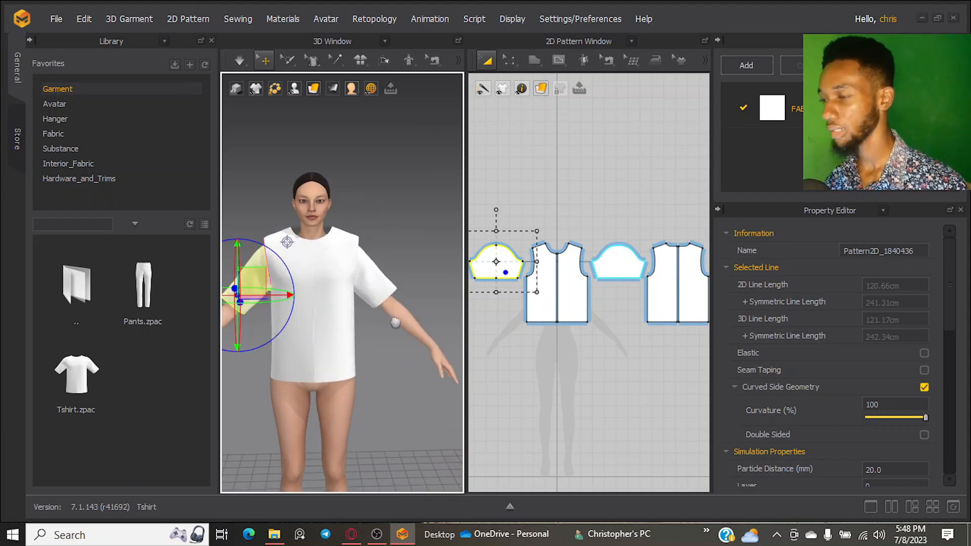
middle_drag(394, 320, 415, 325)
middle_drag(353, 326, 382, 326)
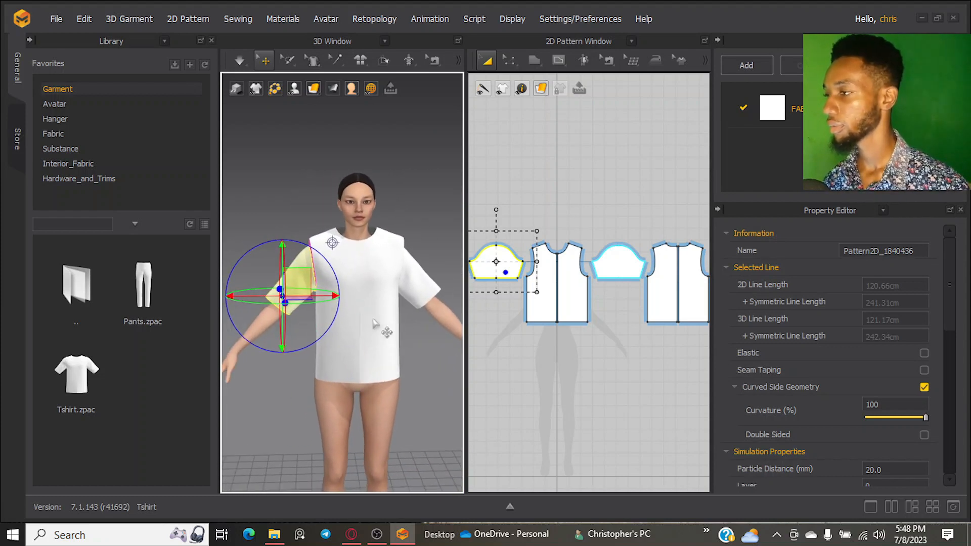
key(space)
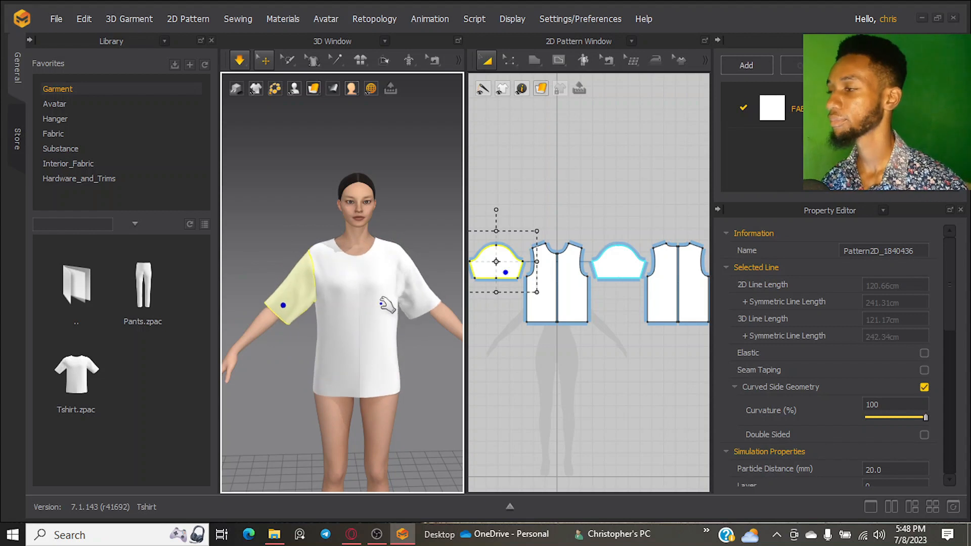
Step: Examine the draped T-shirt up close from several angles with the sleeve selection cleared
mouse_move(432, 314)
right_down()
mouse_move(332, 331)
mouse_move(446, 313)
mouse_move(423, 305)
right_up()
scroll(423, 305, up, 2)
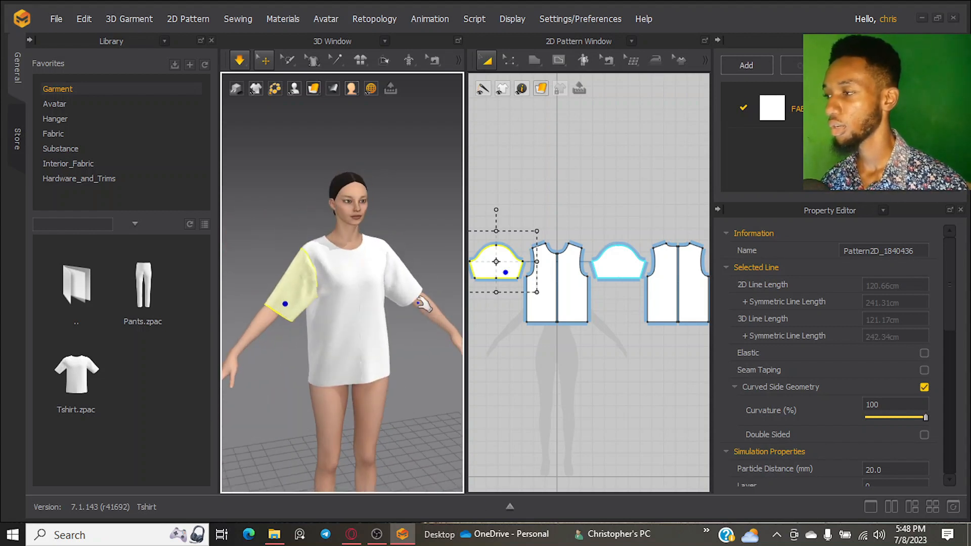
scroll(344, 306, up, 4)
right_drag(325, 303, 293, 310)
click(403, 323)
scroll(427, 333, down, 4)
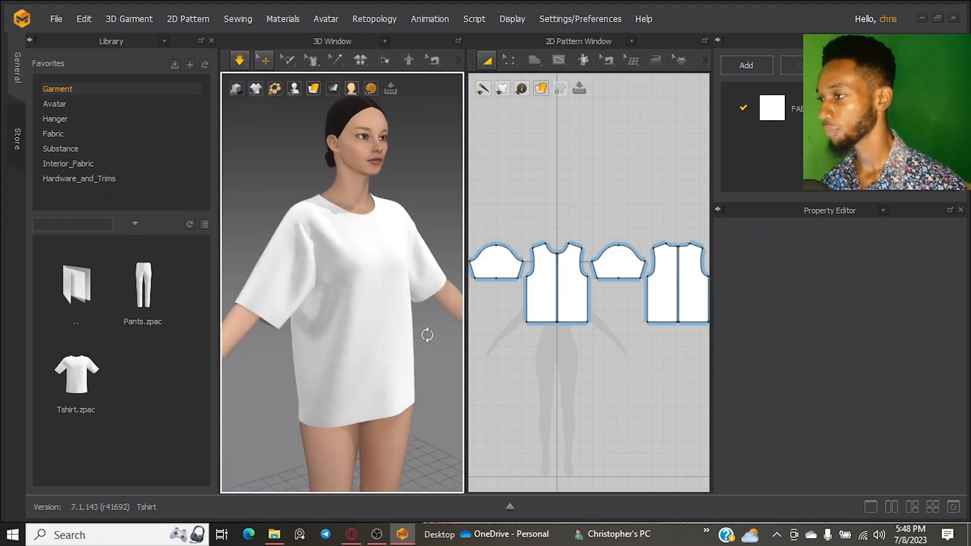
right_drag(427, 333, 406, 348)
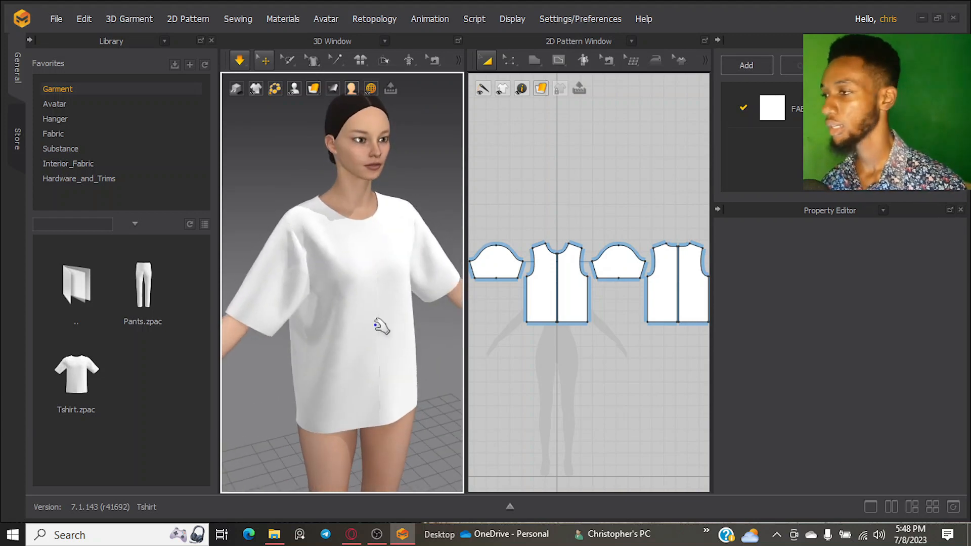
Step: Enable Remesh for all of the T-shirt's pattern pieces and expand their Miscellaneous mesh properties
scroll(541, 347, down, 4)
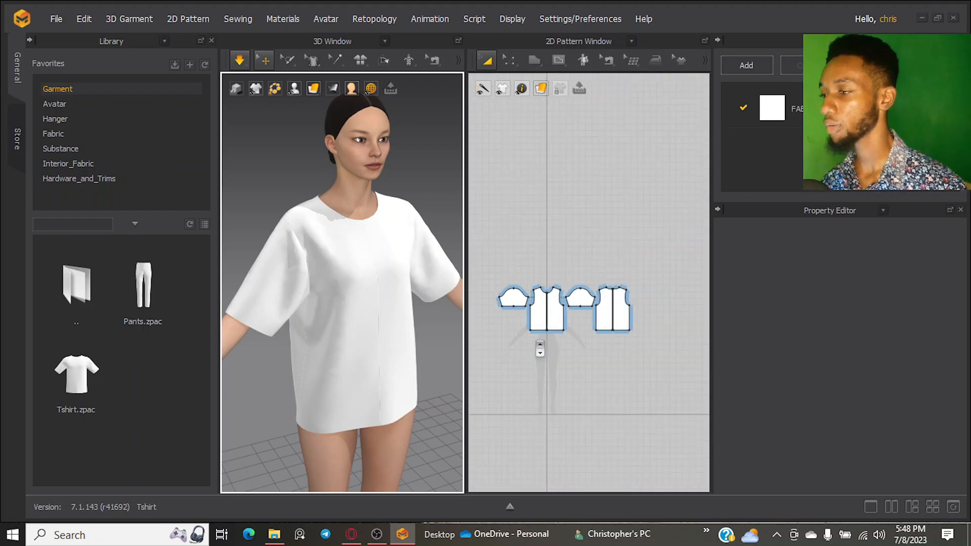
drag(497, 277, 623, 358)
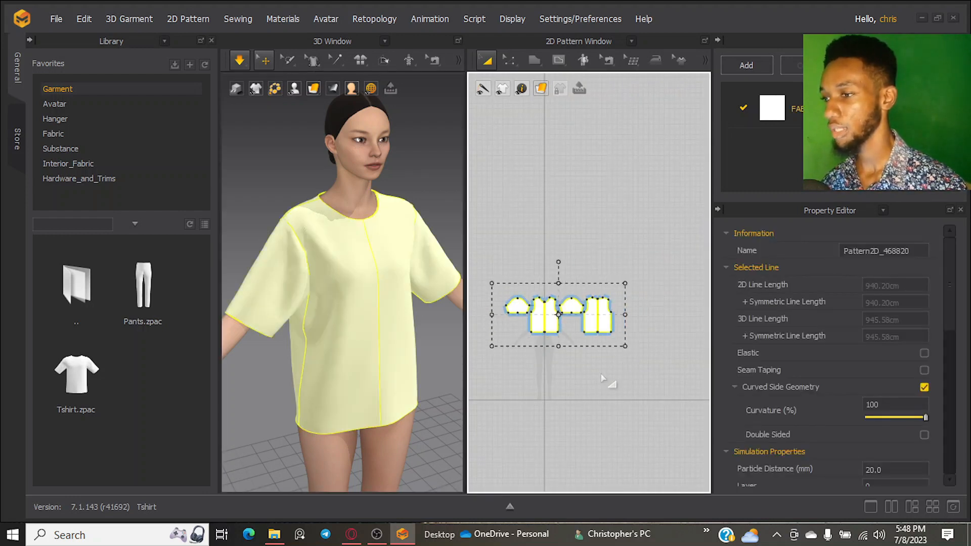
scroll(788, 324, down, 10)
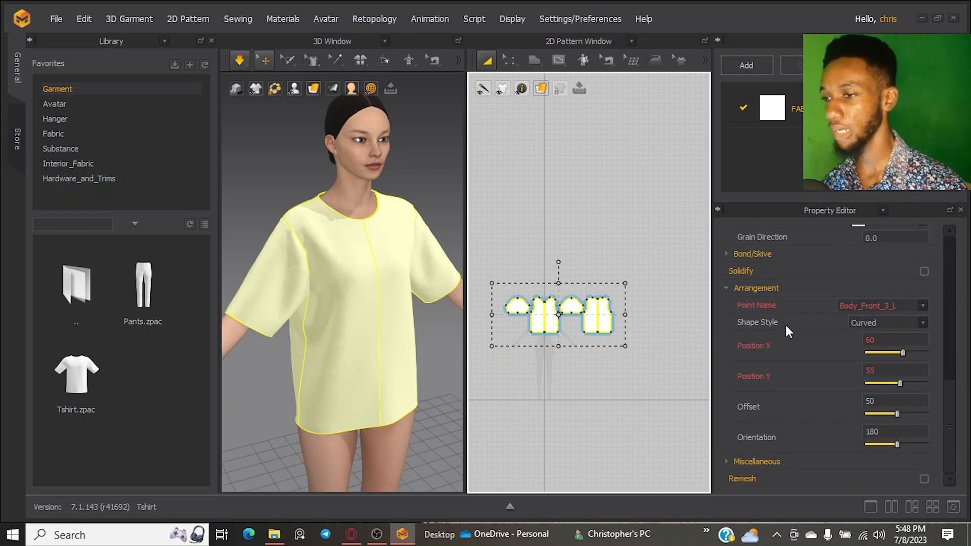
click(924, 479)
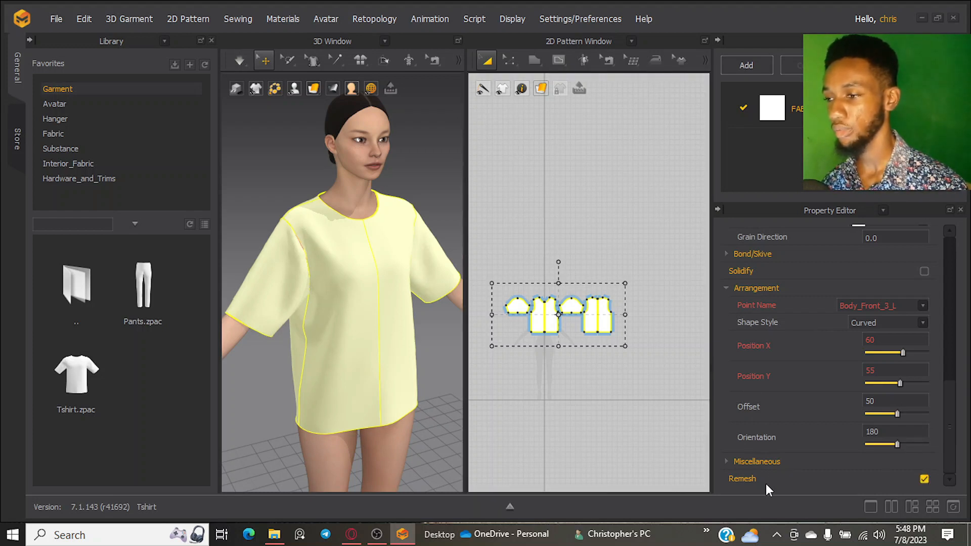
click(734, 464)
scroll(728, 465, down, 1)
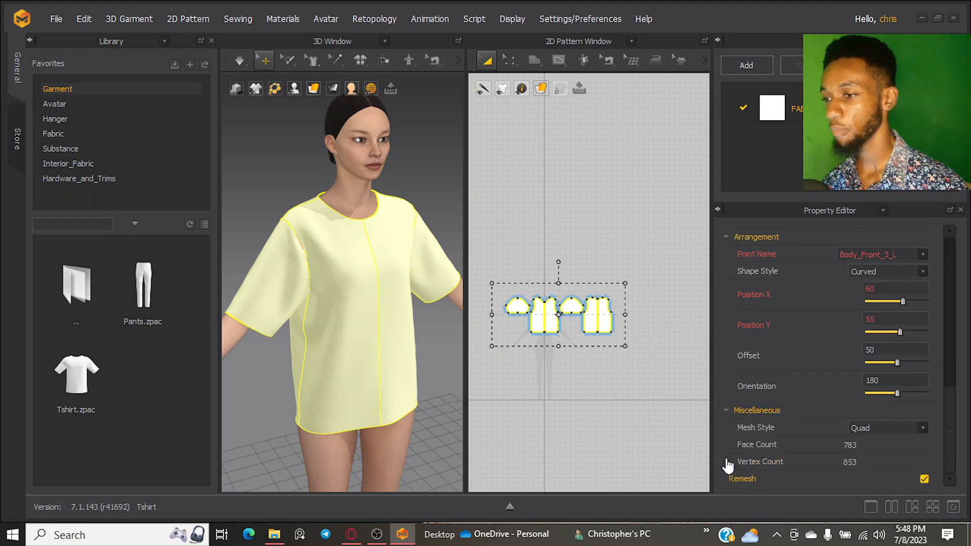
click(921, 429)
click(921, 429)
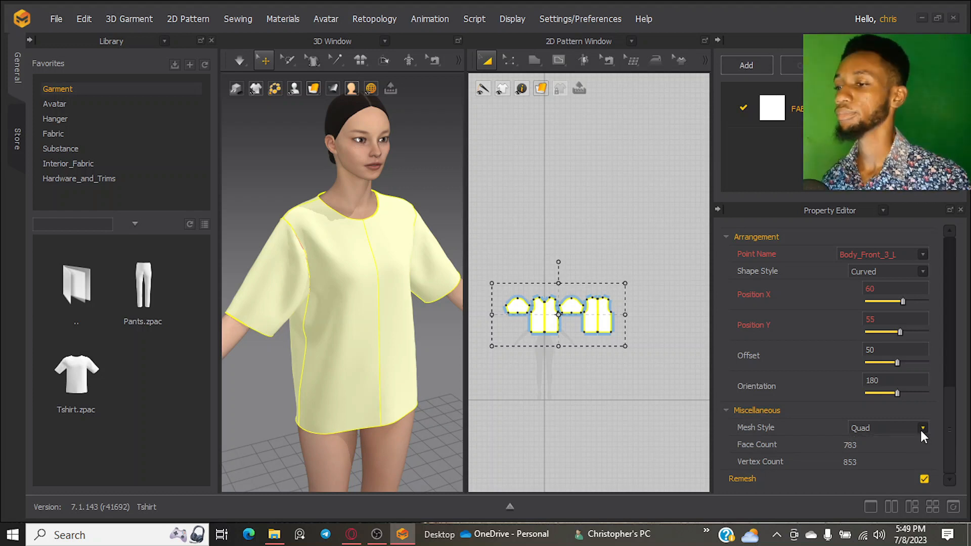
click(921, 429)
click(921, 429)
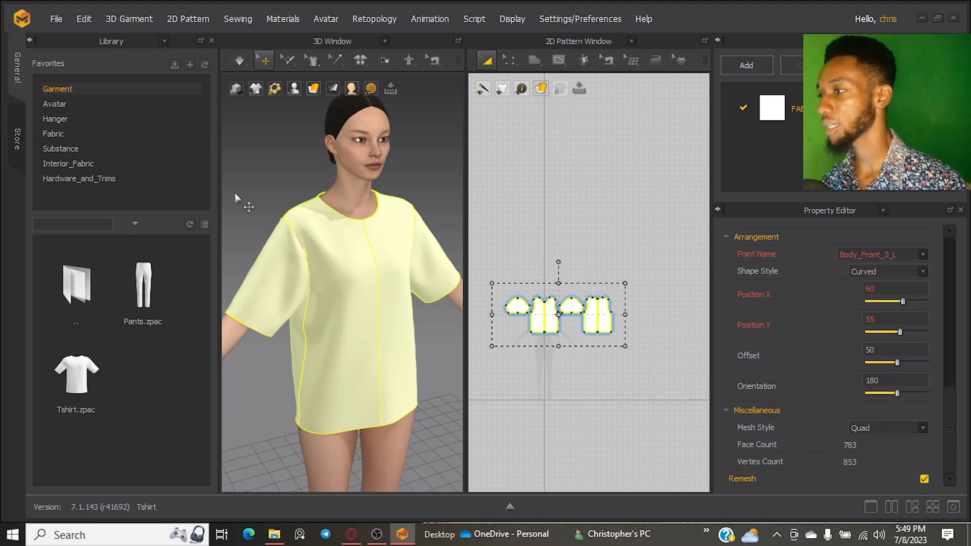
Step: Start an OBJ export of the selected T-shirt patterns, saved as "t shirt obj" in the T shirt mockup 3D folder
click(56, 19)
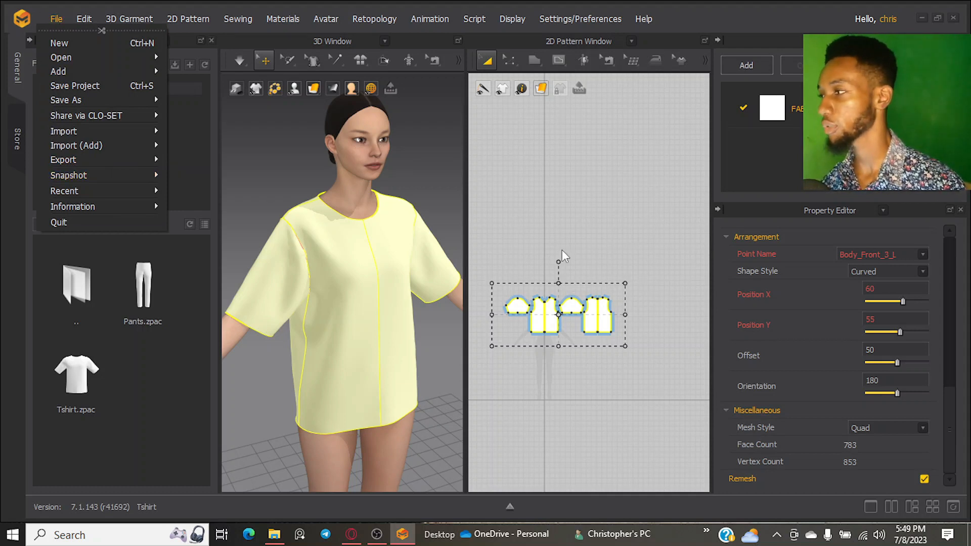
mouse_move(93, 147)
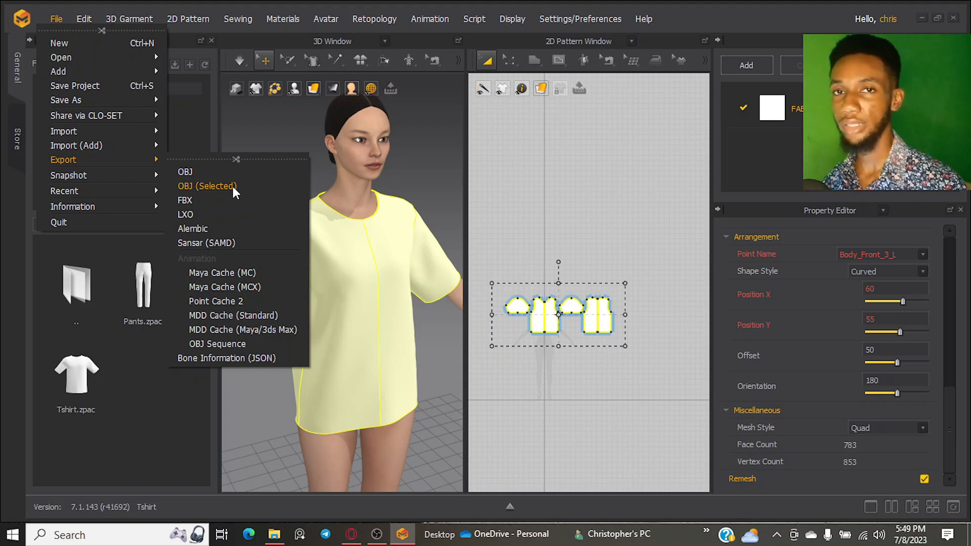
click(233, 186)
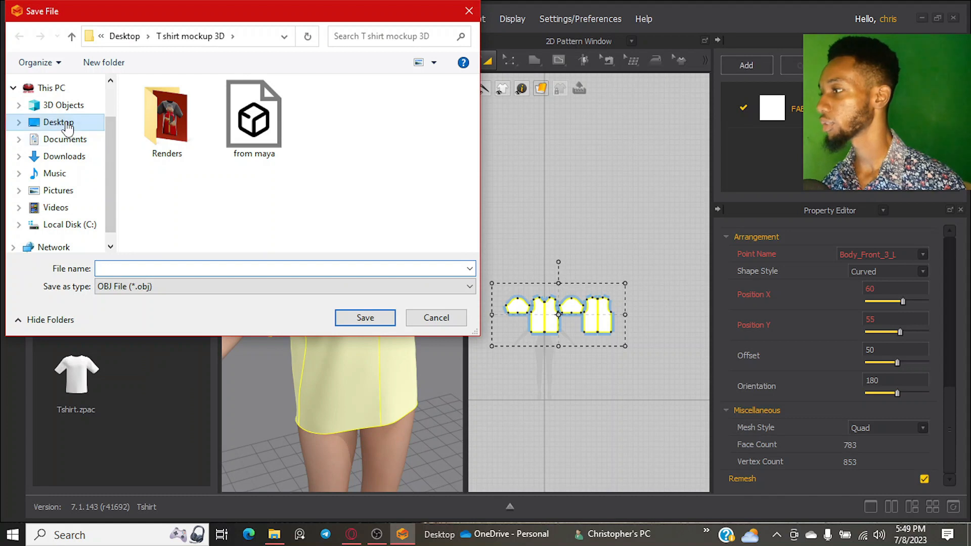
double_click(169, 132)
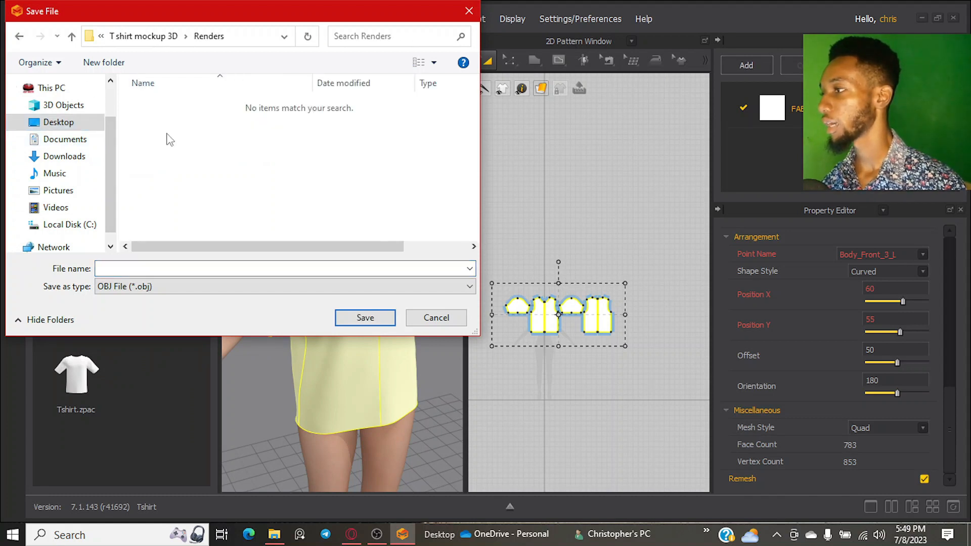
click(148, 38)
click(197, 269)
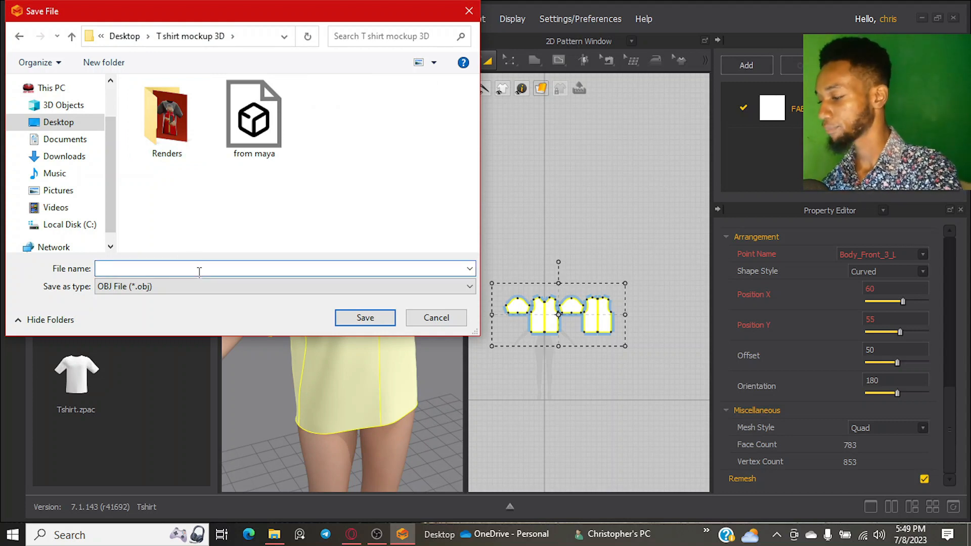
text(t shirt obj)
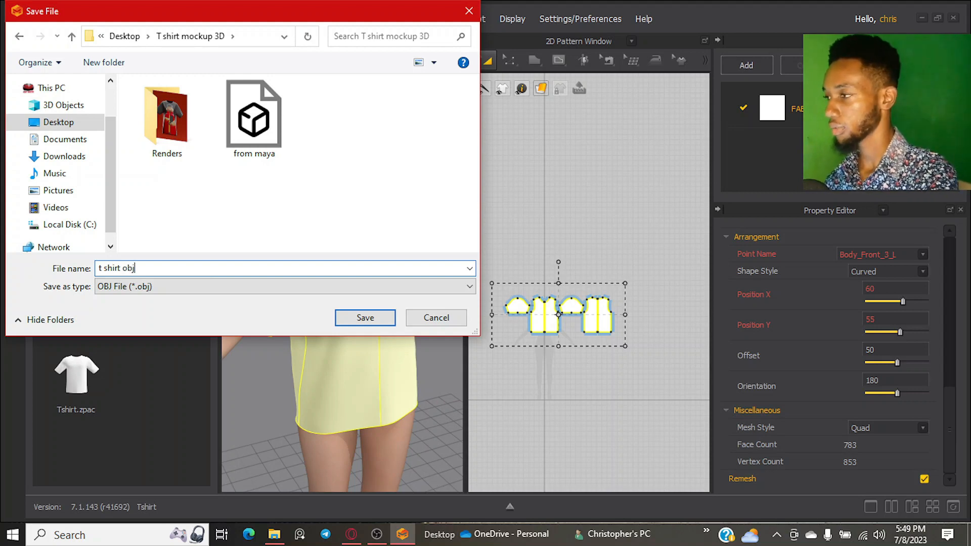
click(365, 320)
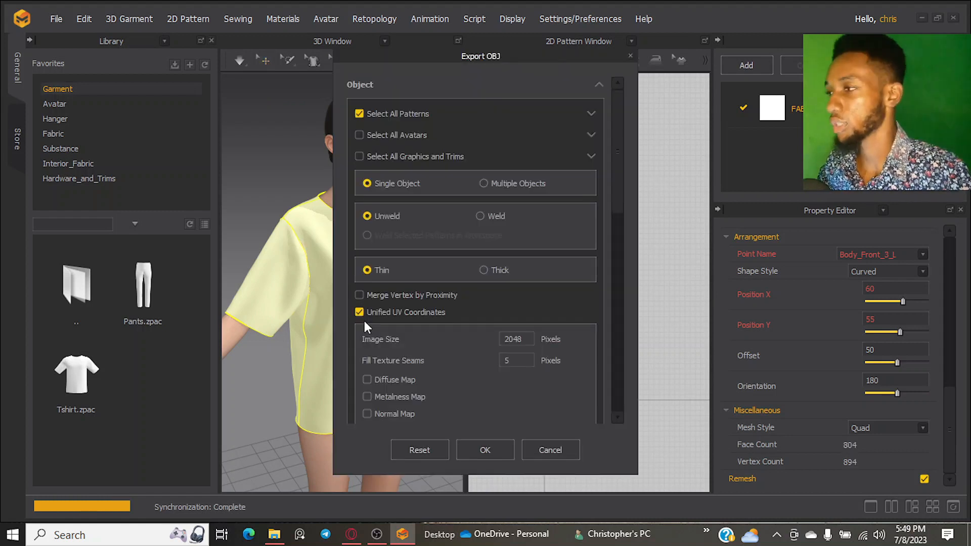
Step: Review the OBJ export options and export all patterns as a single, unwelded, thin object with unified UV coordinates
drag(499, 72, 605, 48)
scroll(536, 368, down, 5)
scroll(547, 315, up, 5)
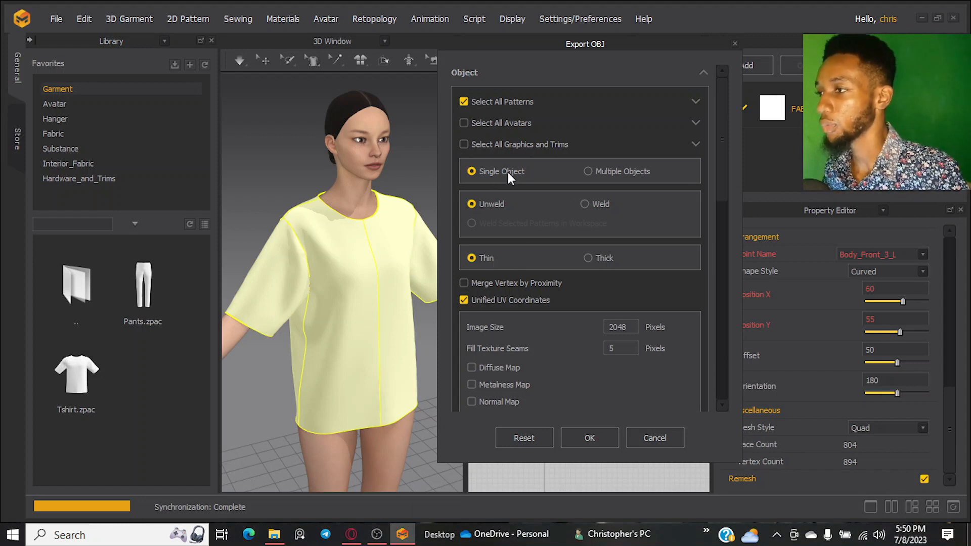
scroll(543, 181, down, 10)
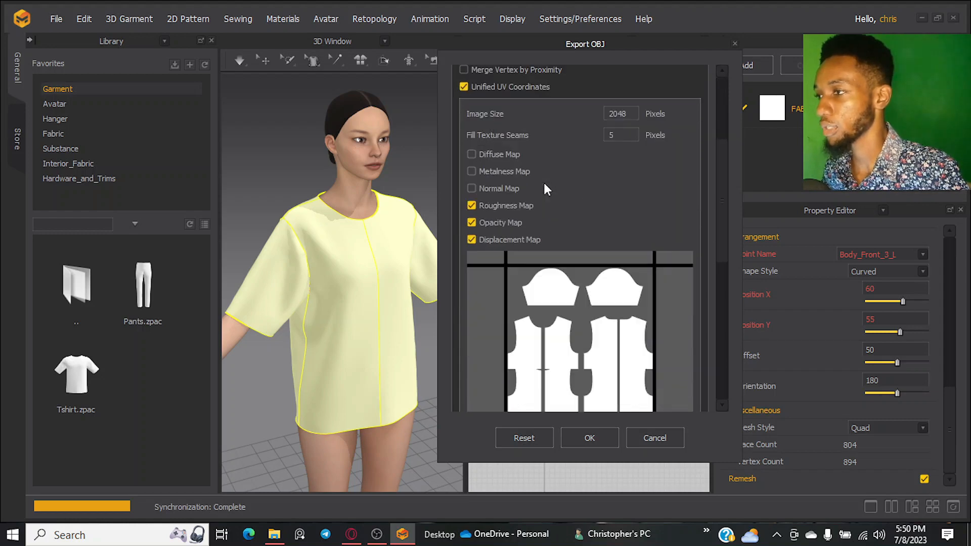
scroll(538, 183, up, 1)
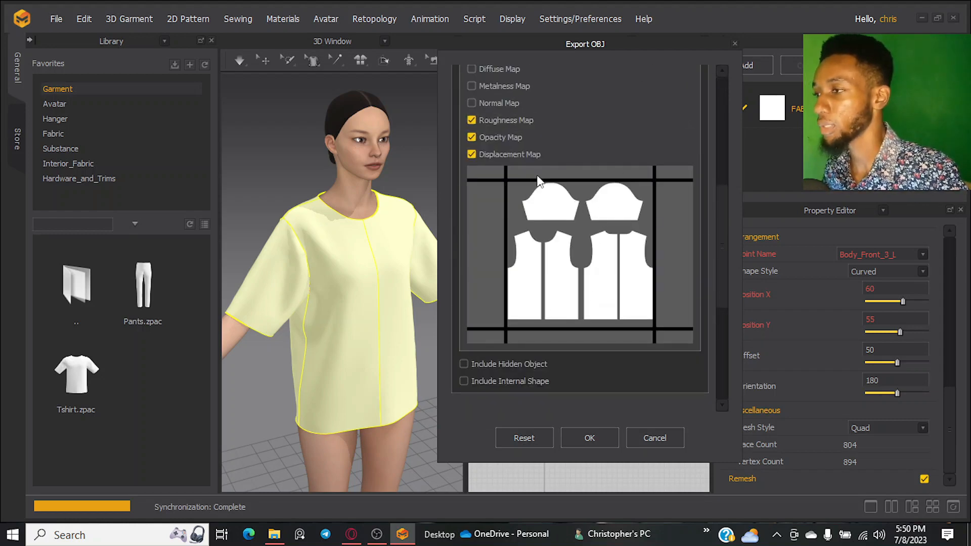
scroll(545, 235, up, 4)
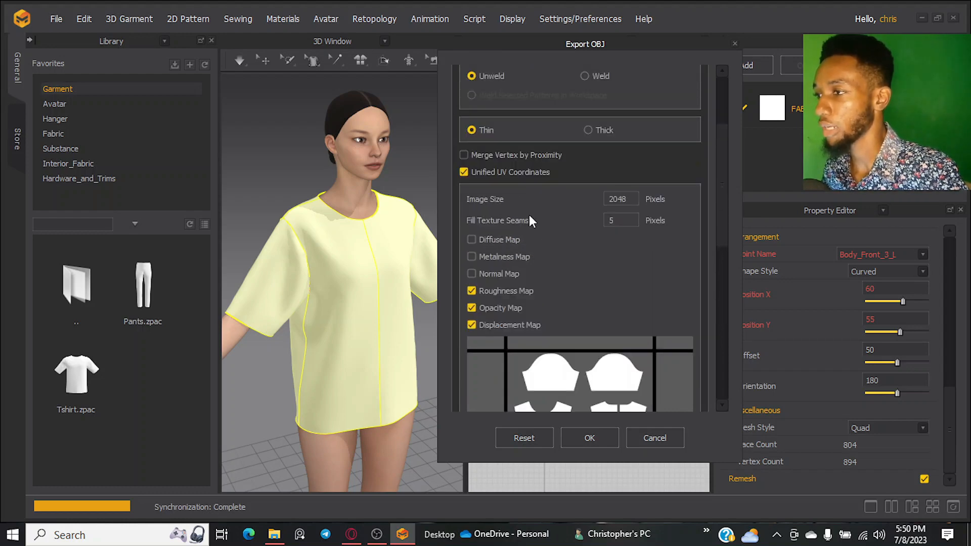
scroll(515, 300, down, 2)
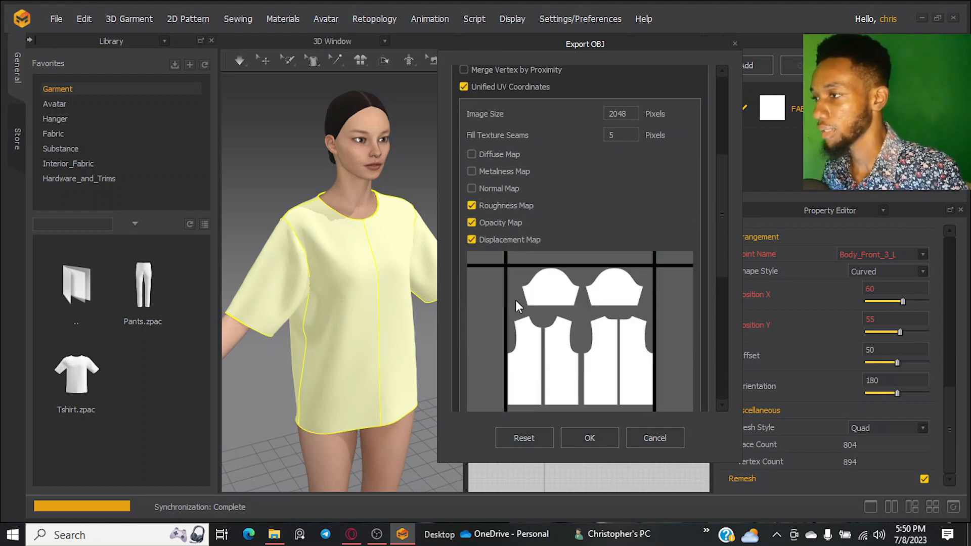
scroll(516, 302, down, 4)
scroll(546, 334, down, 1)
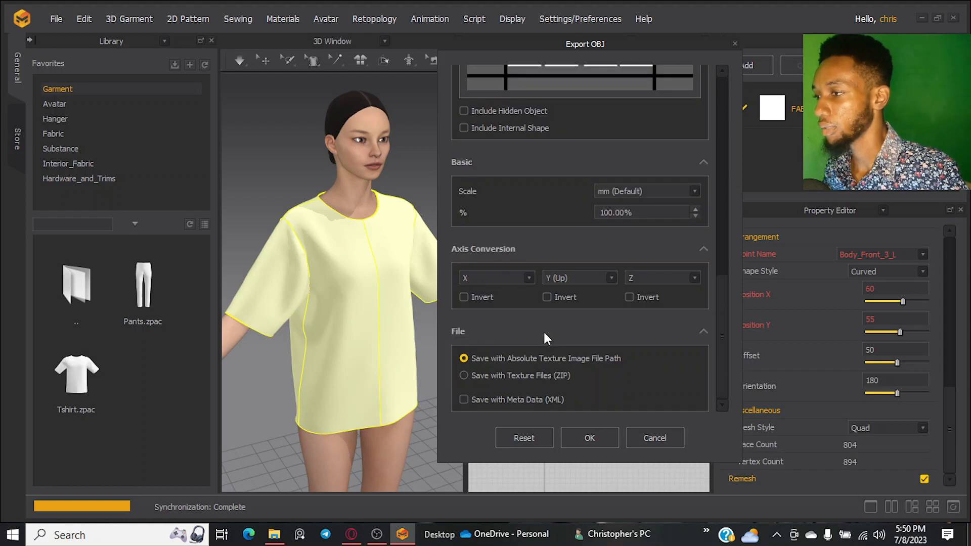
click(602, 439)
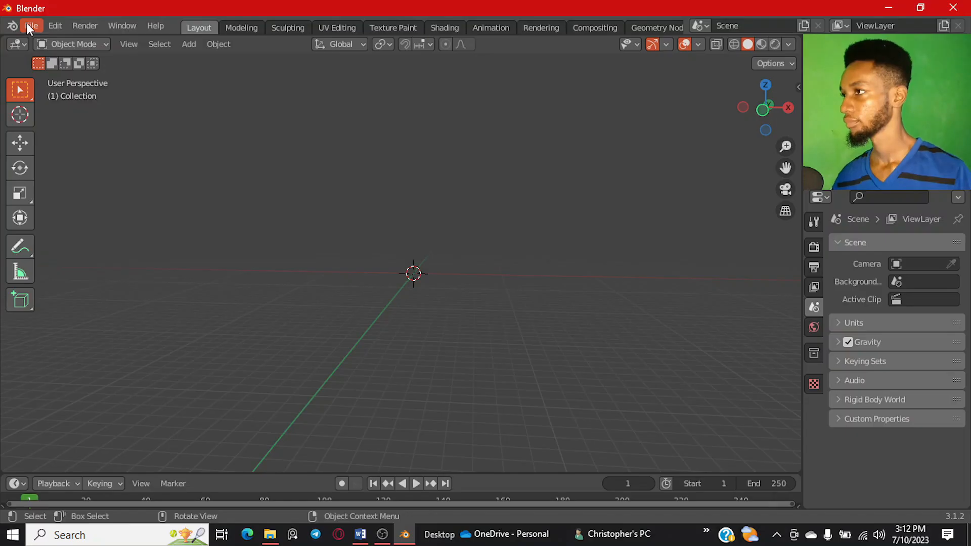
Step: Switch to Blender and import the Wavefront file "t shirt obj.obj" from the T shirt mockup 3D folder
click(30, 26)
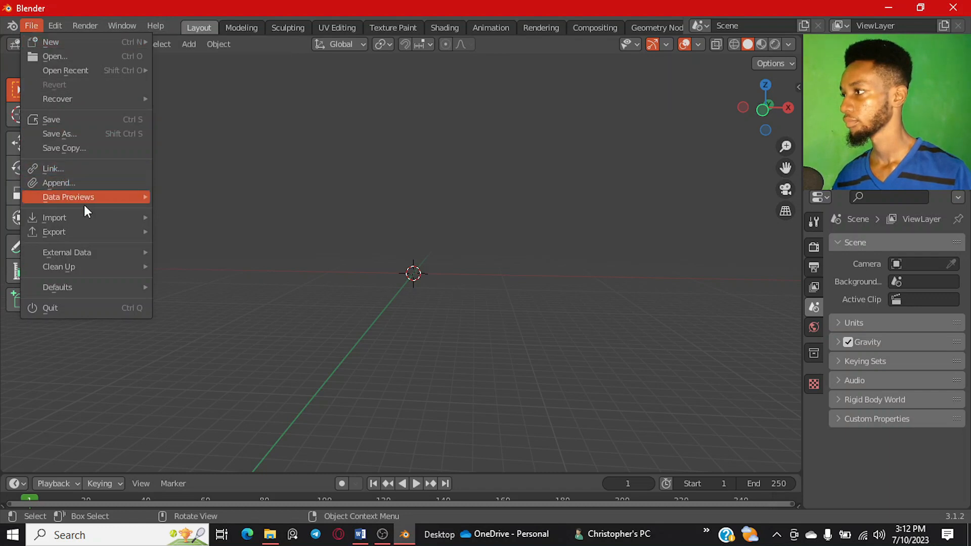
mouse_move(84, 220)
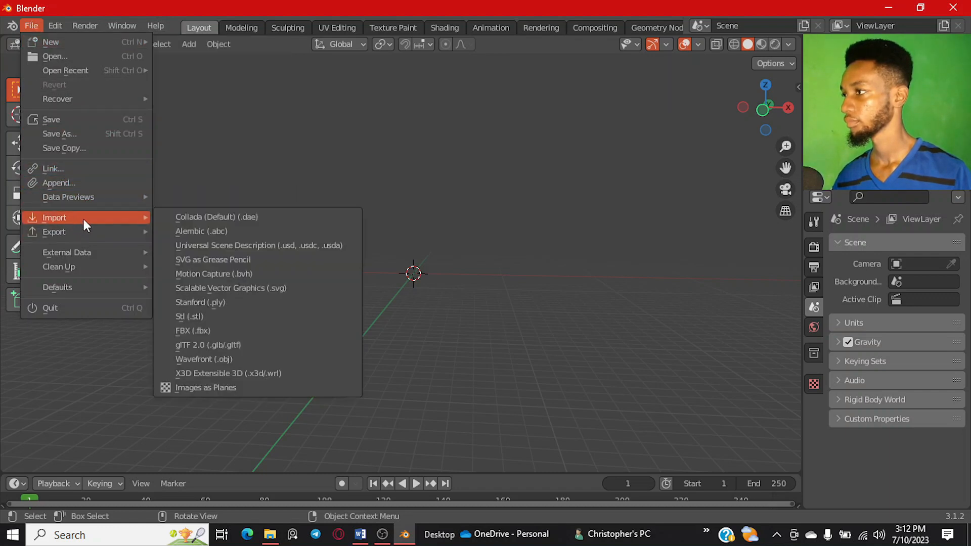
click(223, 363)
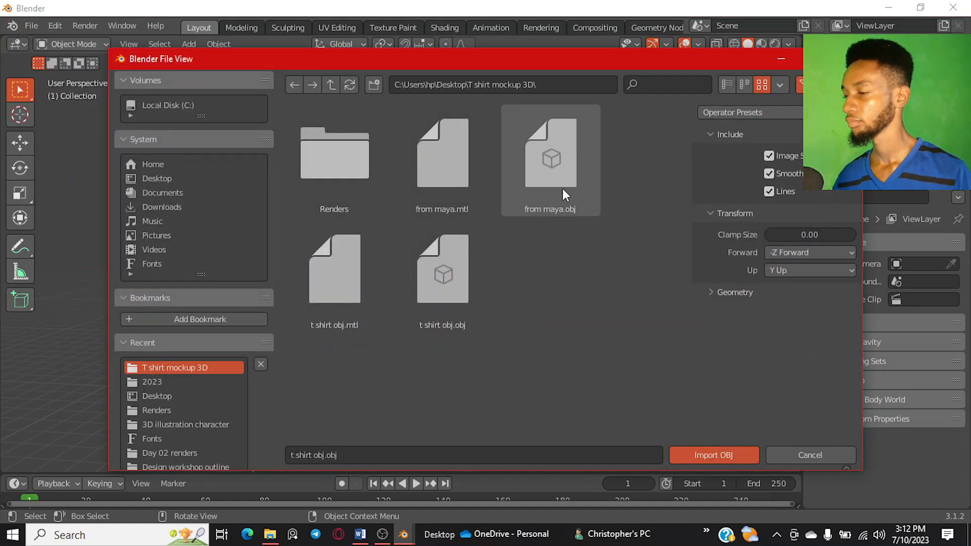
double_click(469, 287)
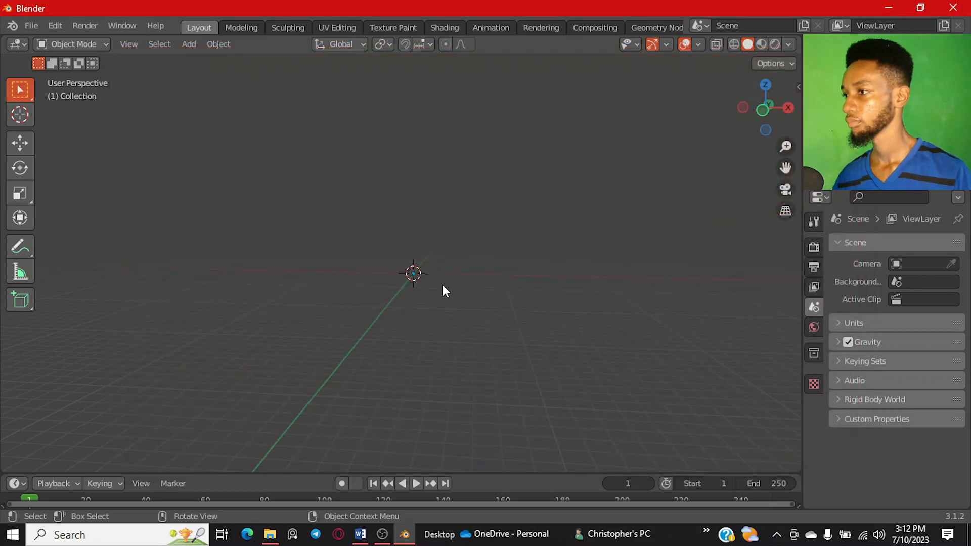
Step: Set the imported T-shirt's origin to its geometry
scroll(424, 264, up, 2)
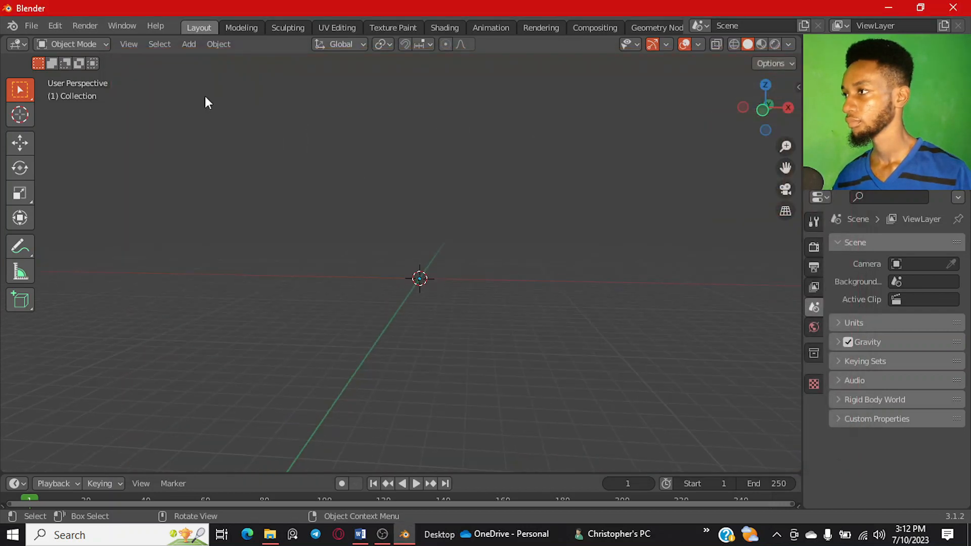
click(221, 45)
mouse_move(259, 76)
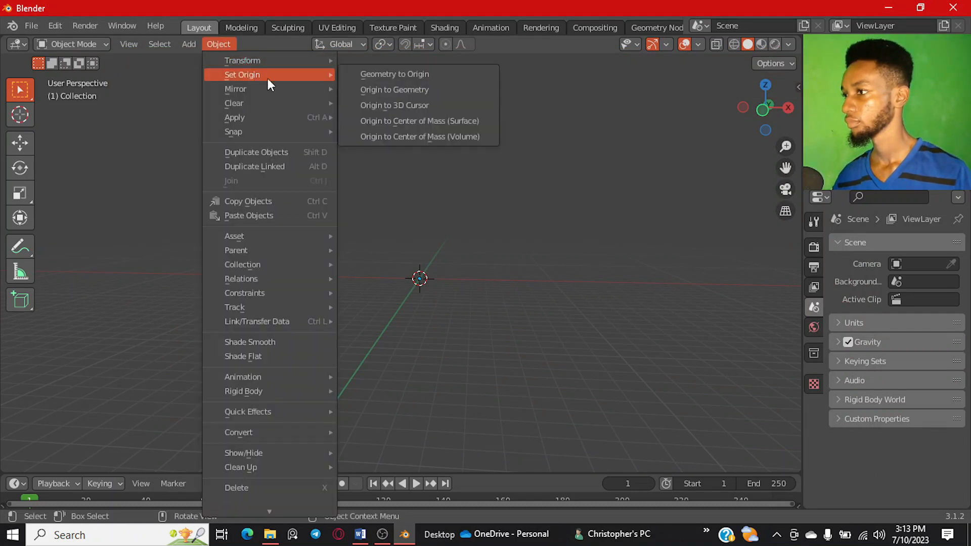
click(411, 91)
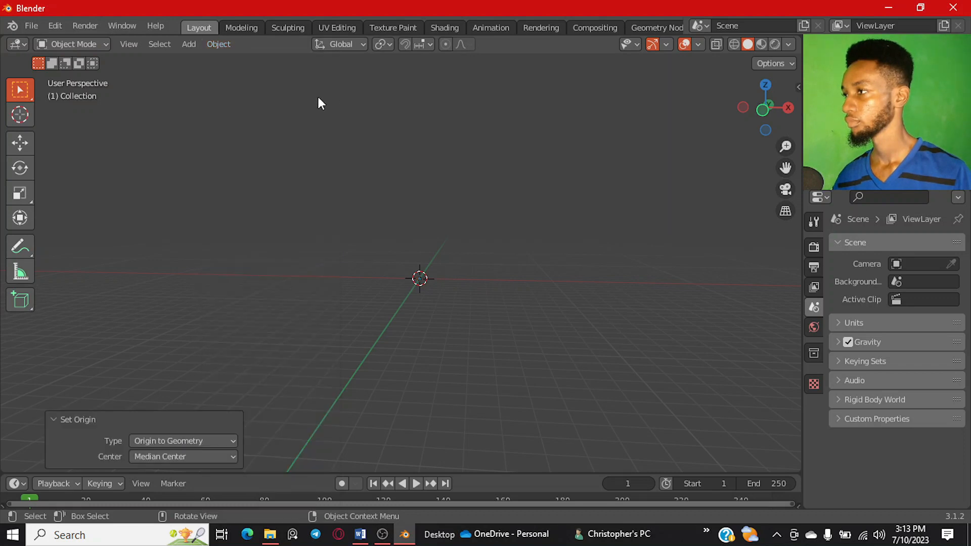
Step: Snap the T-shirt to the 3D cursor at the scene centre and dismiss the chat notification
click(228, 45)
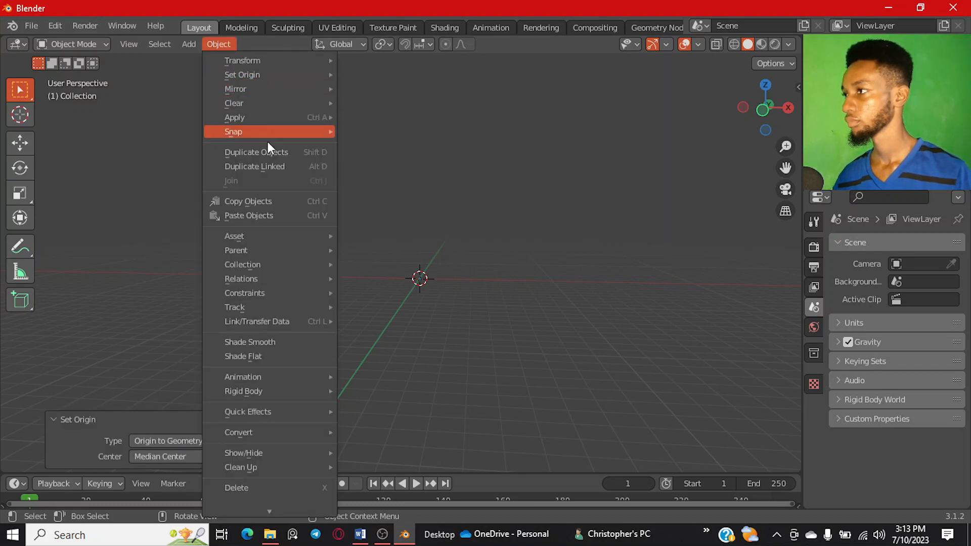
mouse_move(277, 132)
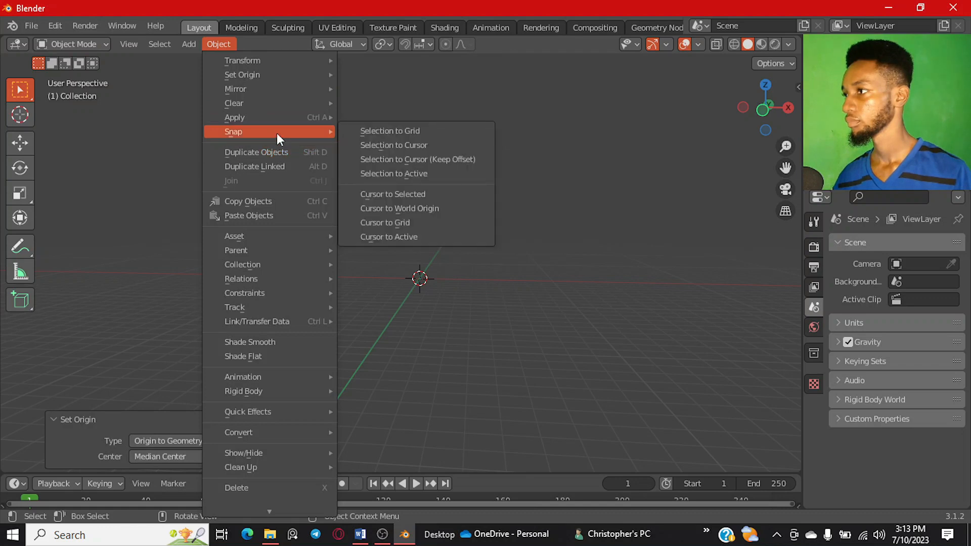
click(412, 144)
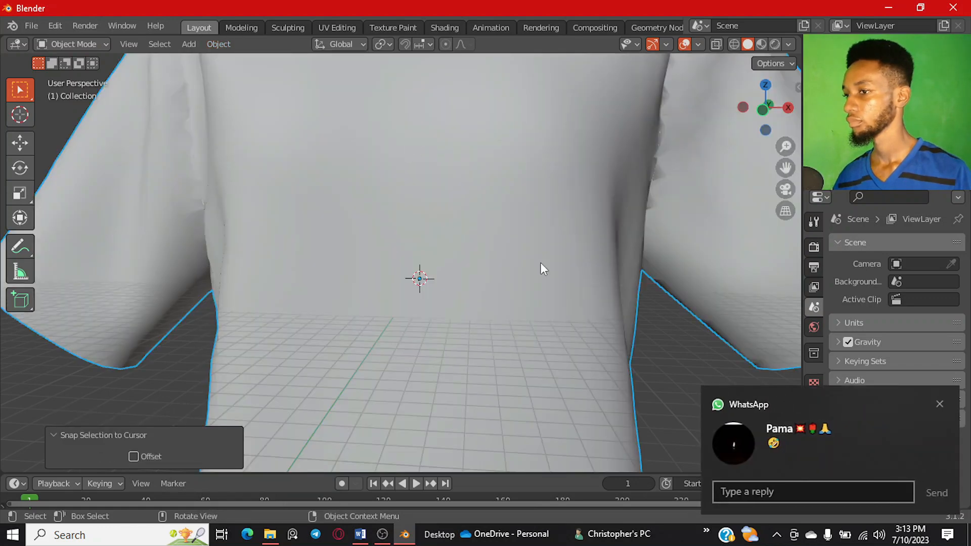
click(938, 403)
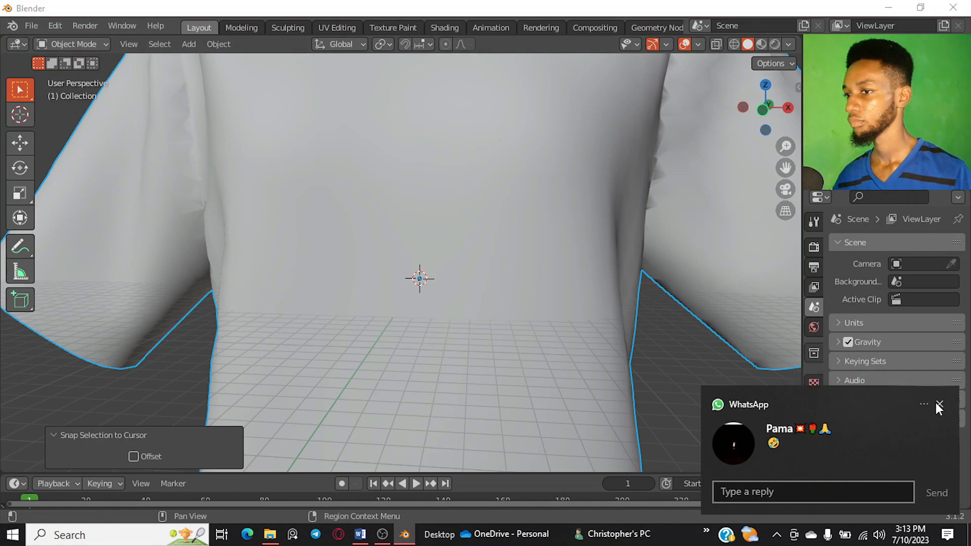
Step: Scale the T-shirt down uniformly by a factor of 0.227 and view it straight from the front
scroll(487, 275, down, 8)
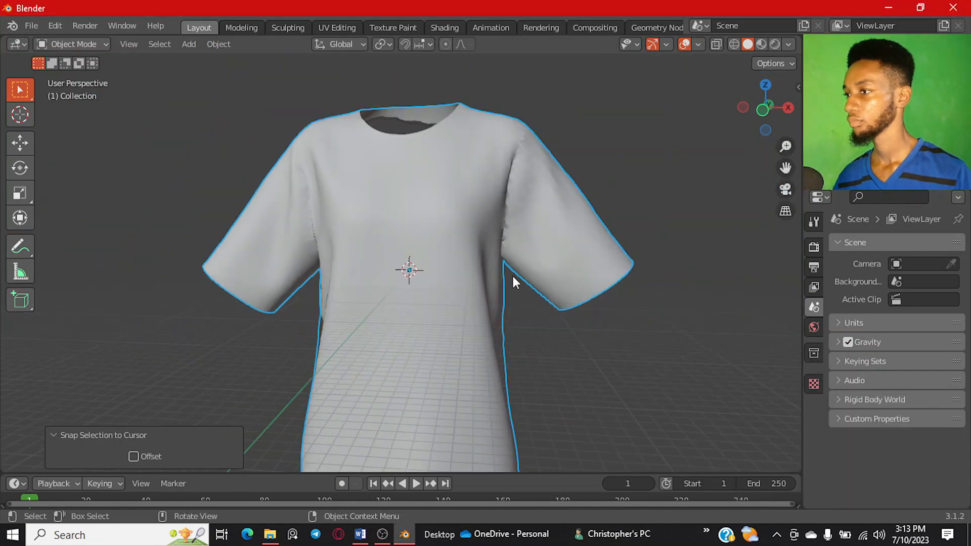
scroll(573, 337, up, 6)
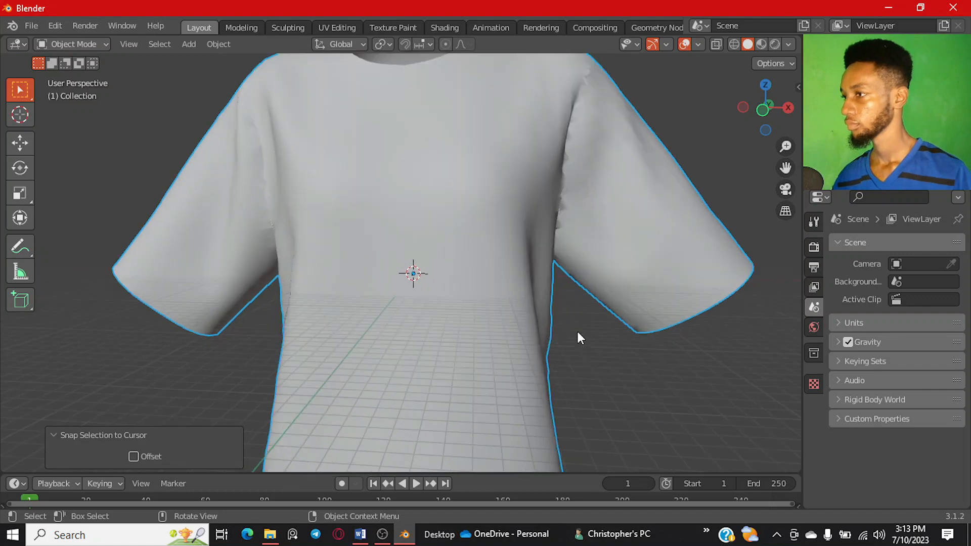
scroll(660, 351, down, 6)
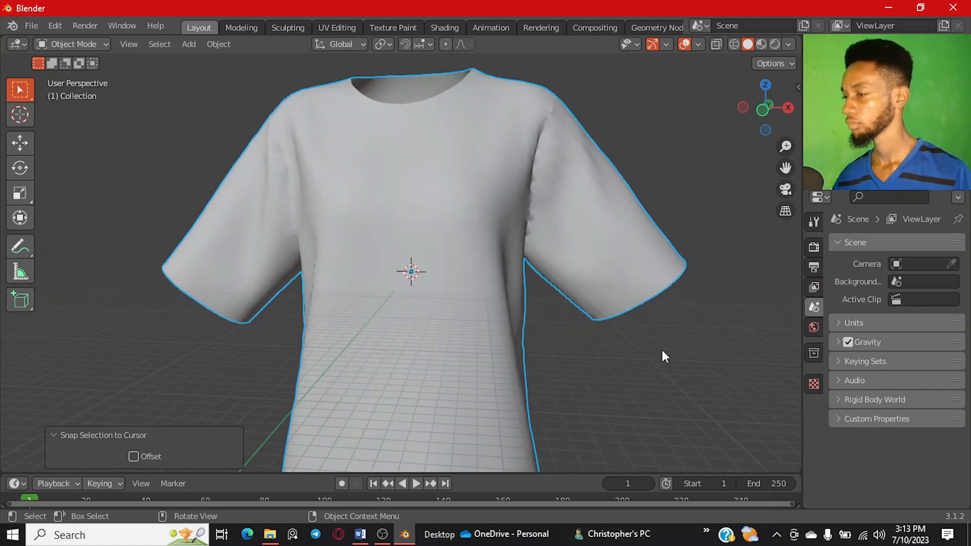
scroll(663, 351, up, 4)
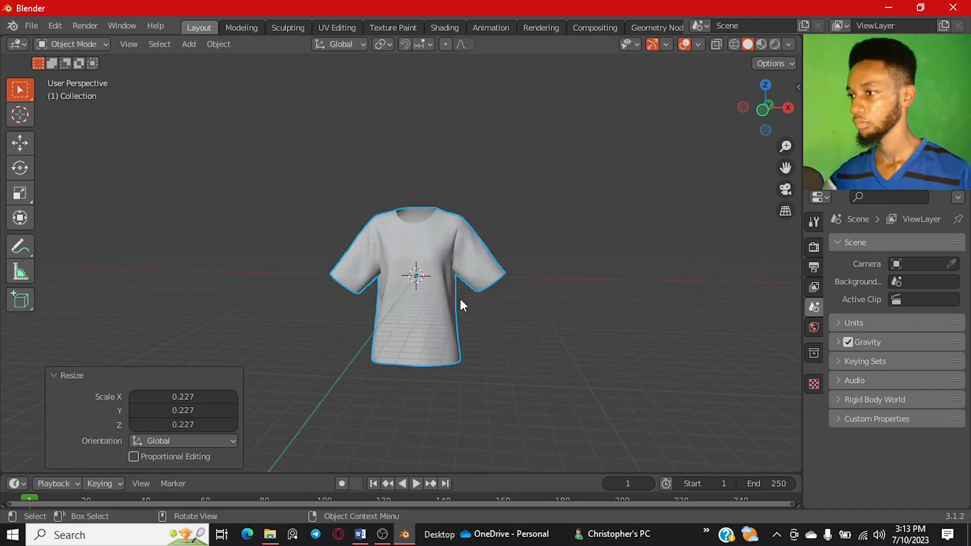
key(KP_1)
key(s)
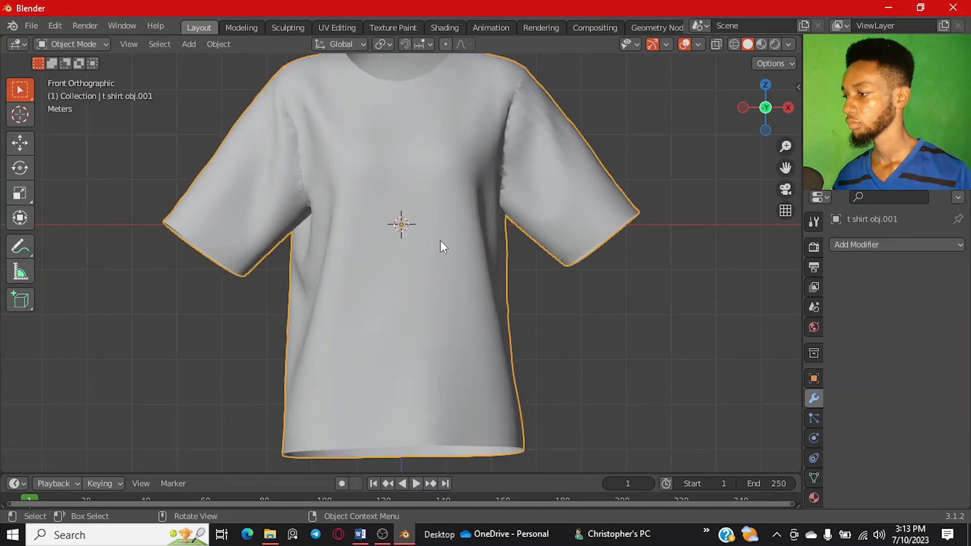
Step: Merge all of the T-shirt's vertices by distance in vertex select mode, and return to Object Mode
key(Tab)
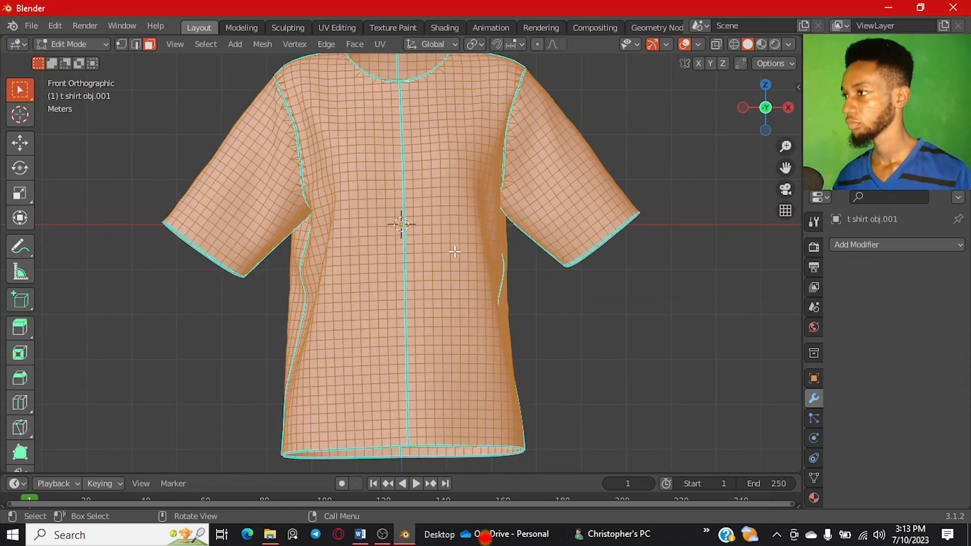
click(121, 44)
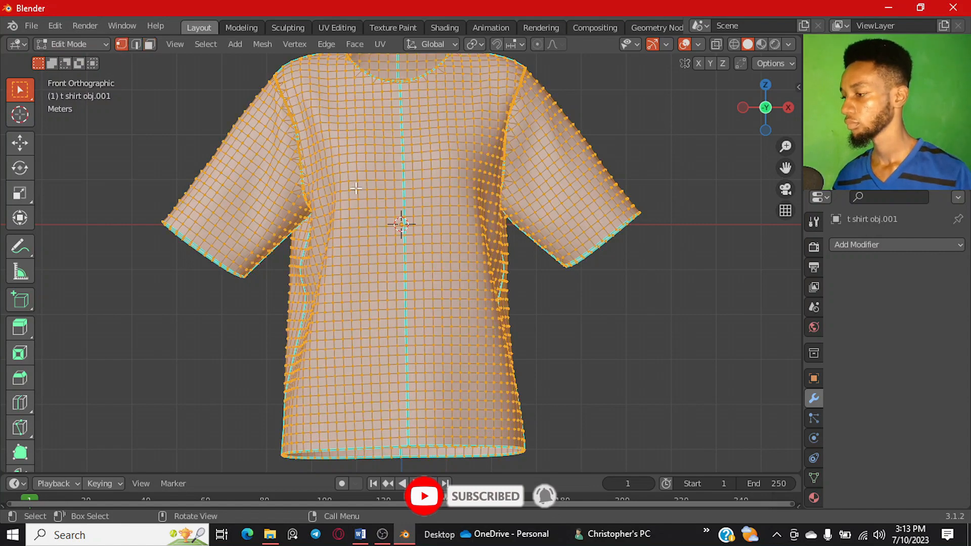
key(F3)
text(m)
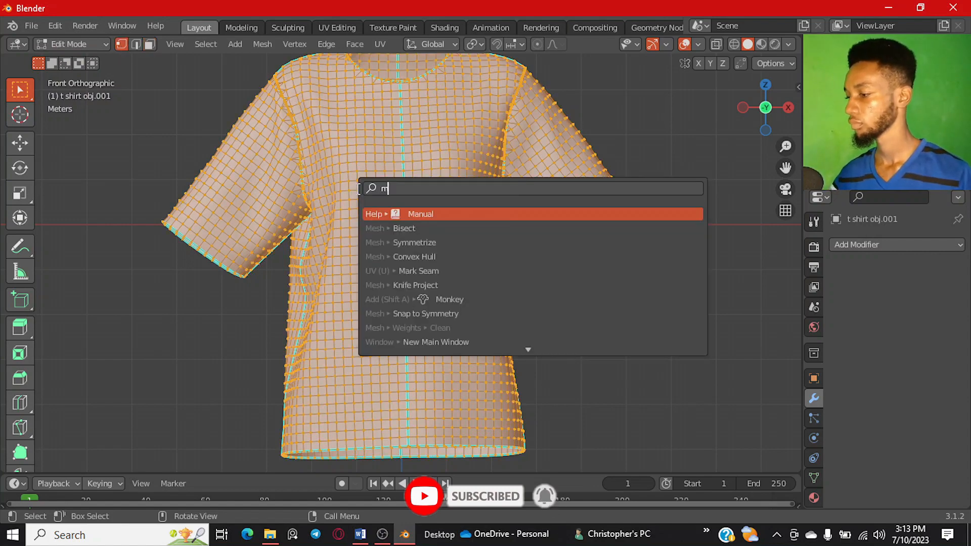
text(er)
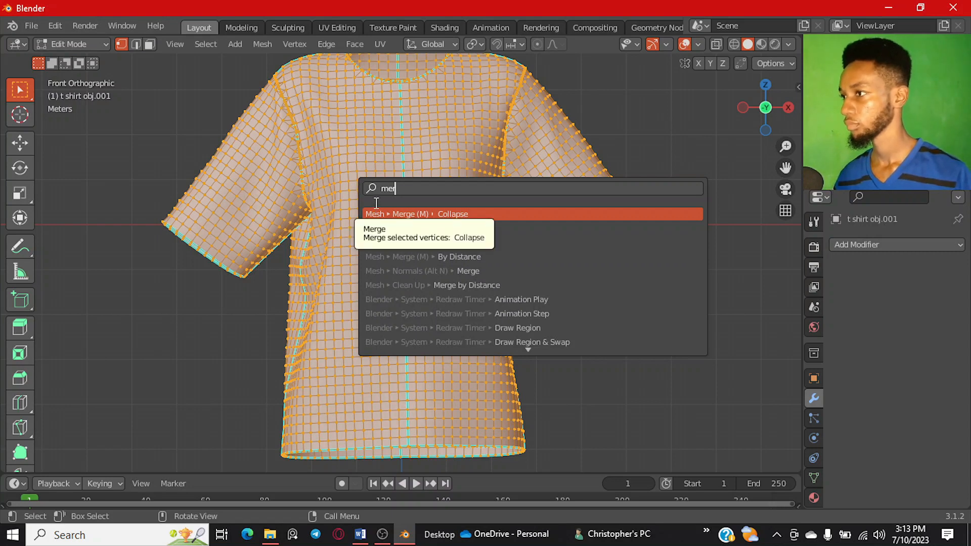
text(ge)
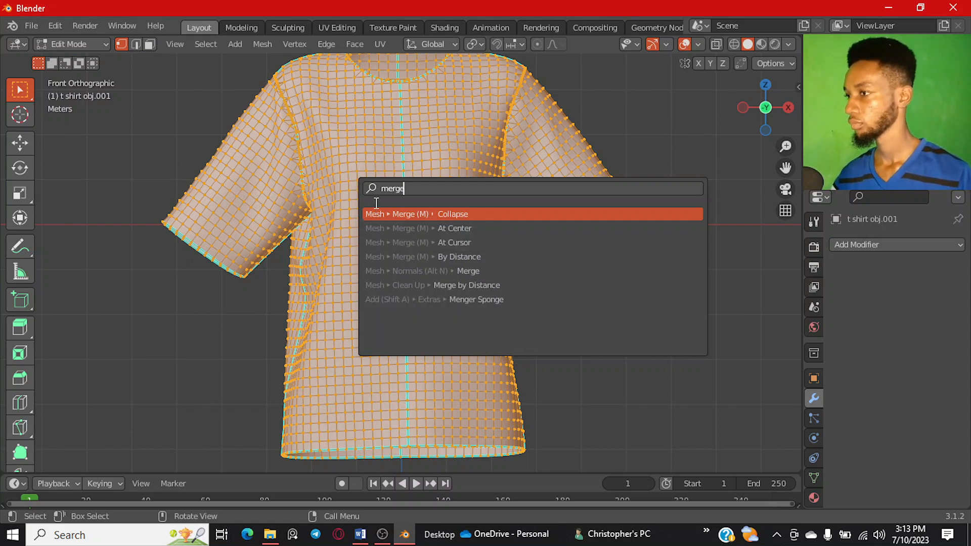
click(463, 290)
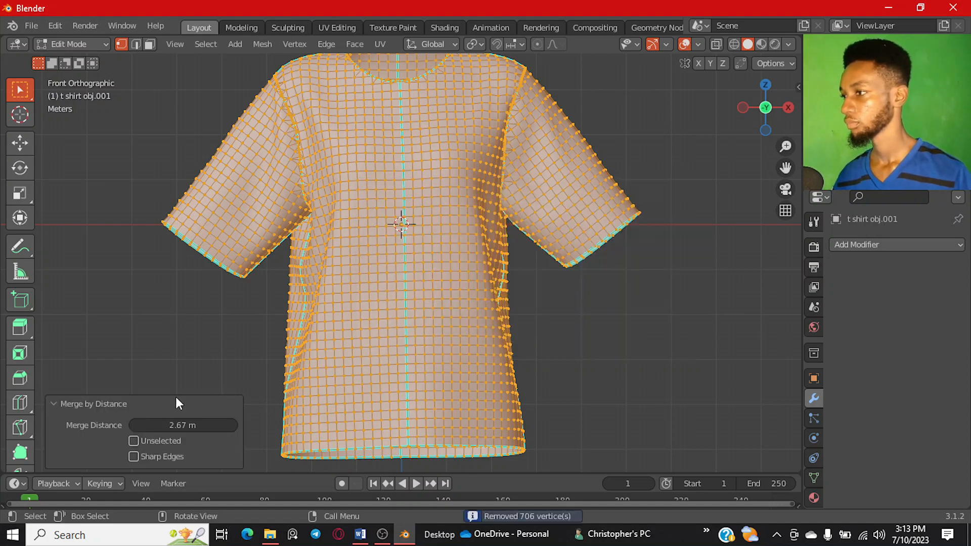
scroll(265, 164, up, 1)
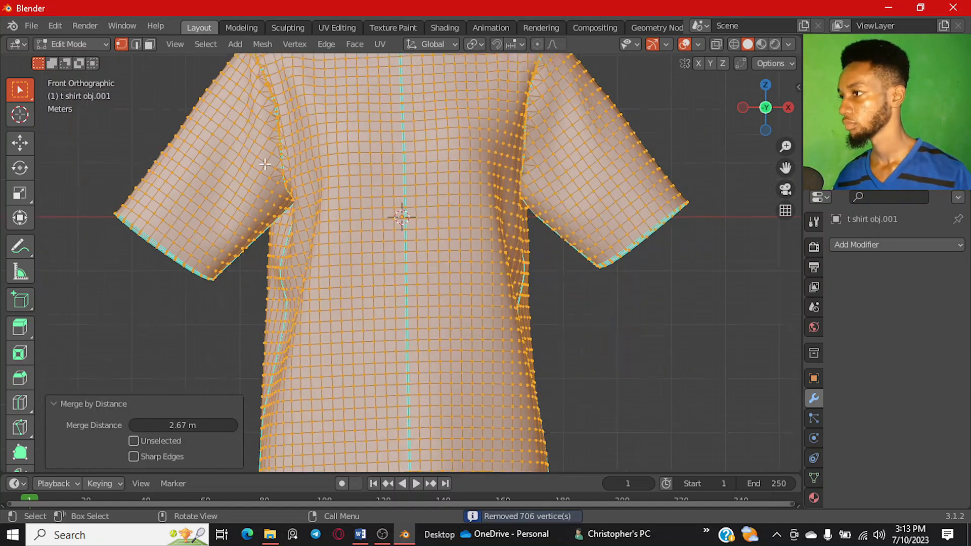
scroll(264, 163, up, 1)
middle_drag(245, 171, 340, 206)
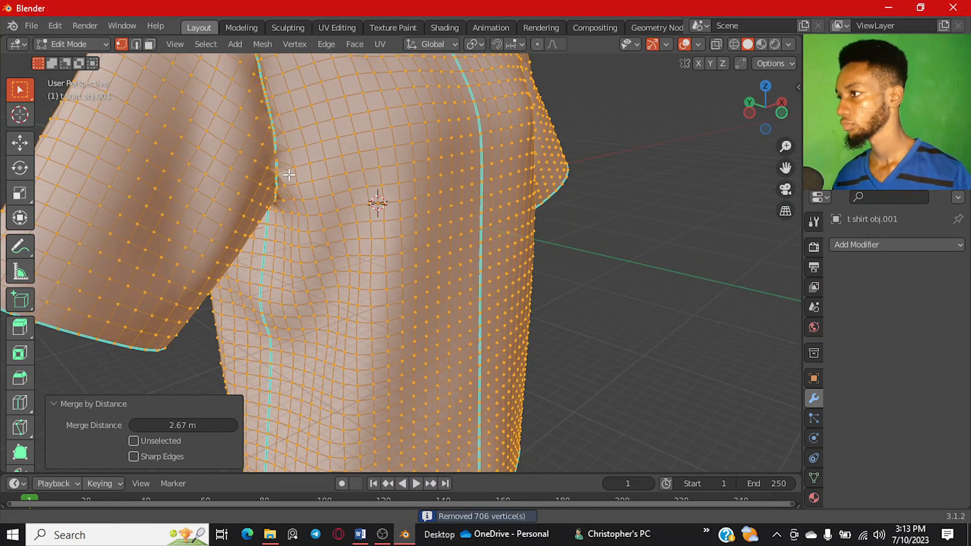
shift+middle_drag(284, 174, 297, 189)
key(Tab)
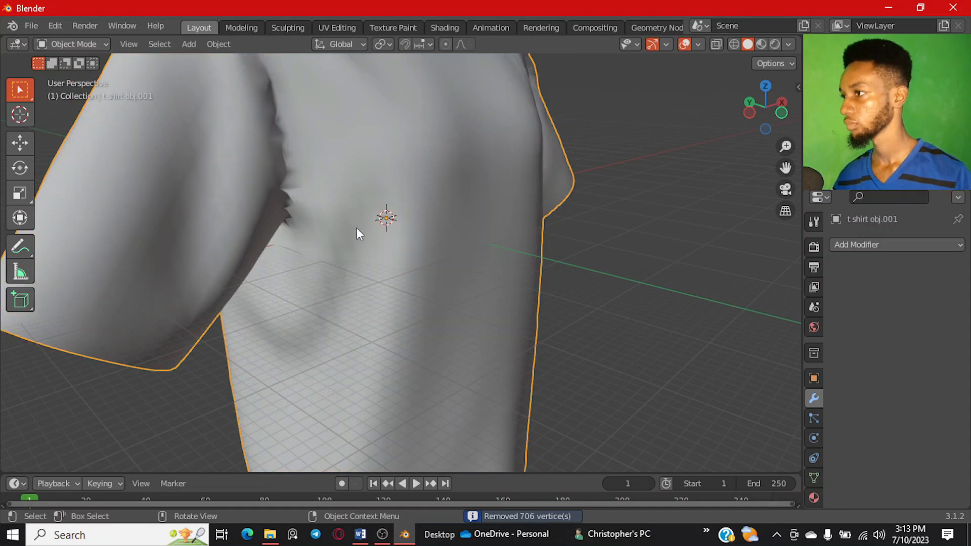
Step: Add a Subdivision Surface modifier to the T-shirt with 2 viewport levels
scroll(379, 244, down, 1)
middle_drag(357, 246, 310, 230)
scroll(310, 230, down, 1)
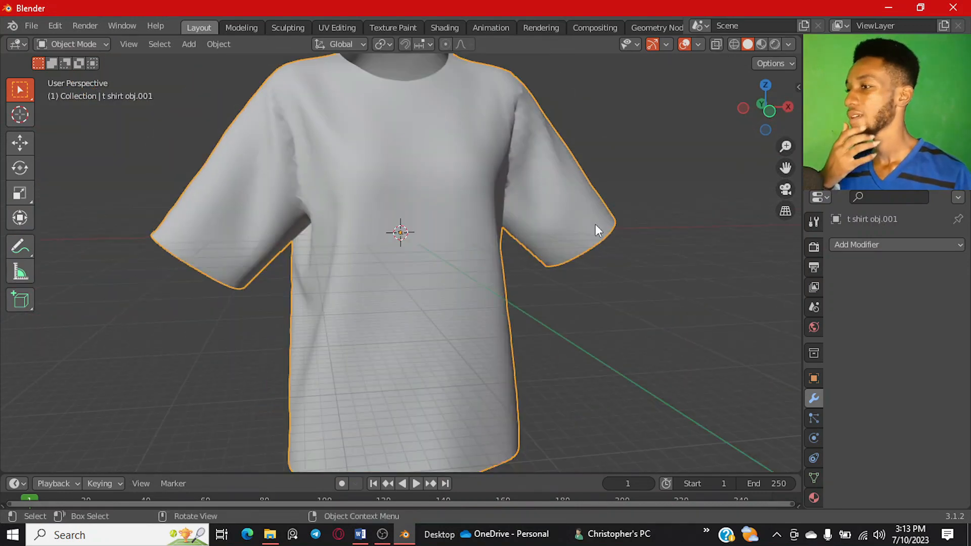
click(850, 245)
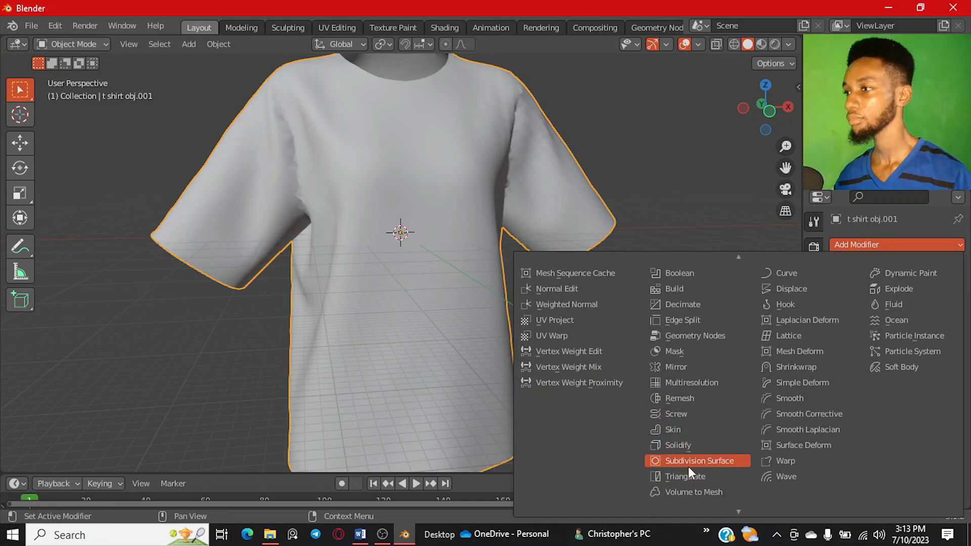
click(688, 466)
click(939, 307)
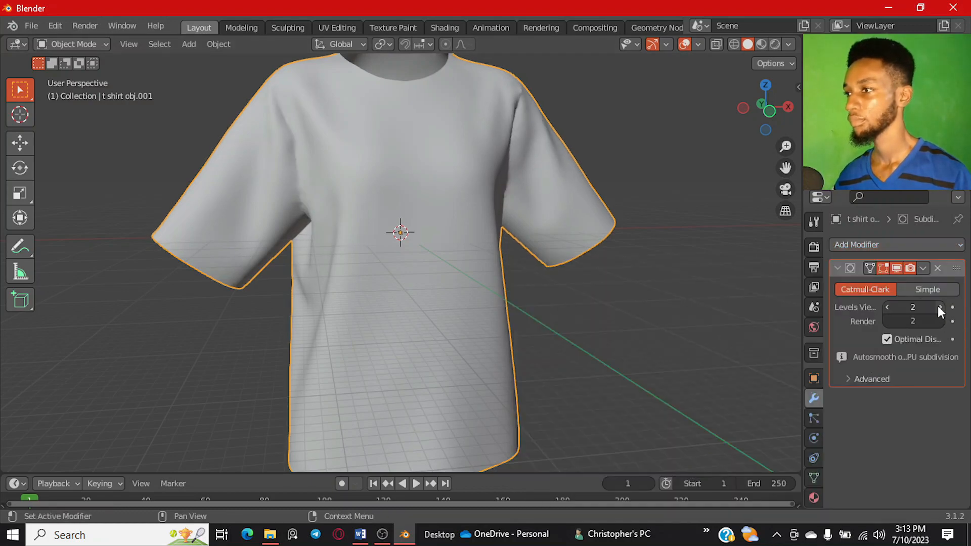
Step: Examine the smoothed T-shirt from several angles, especially the armhole seam and the sleeves
middle_drag(446, 269, 330, 227)
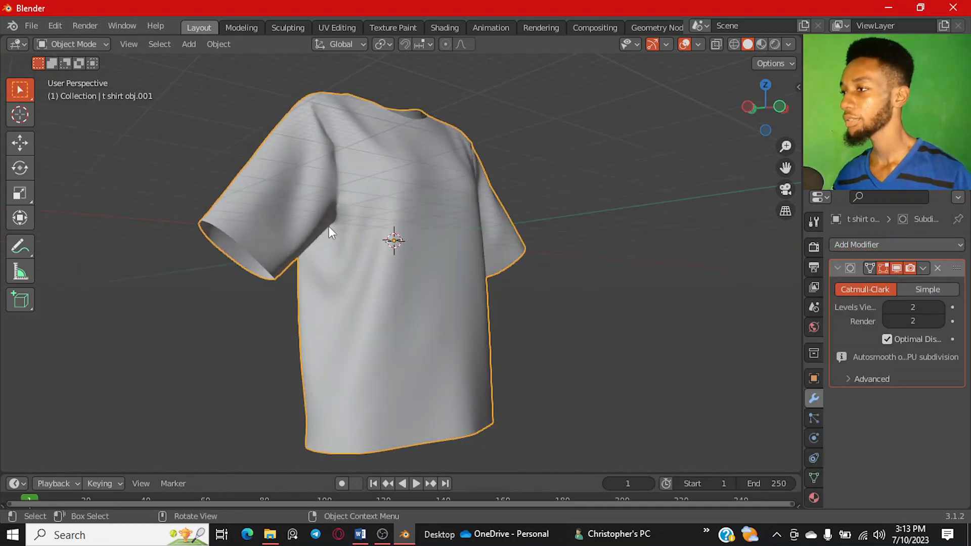
scroll(380, 256, up, 5)
middle_drag(379, 256, 393, 274)
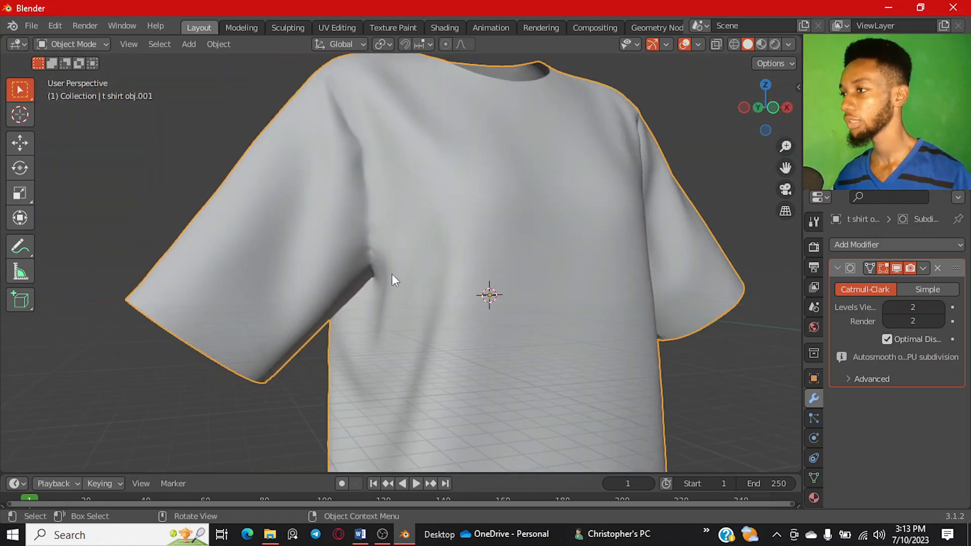
scroll(393, 274, up, 2)
middle_drag(324, 226, 431, 289)
scroll(379, 217, up, 2)
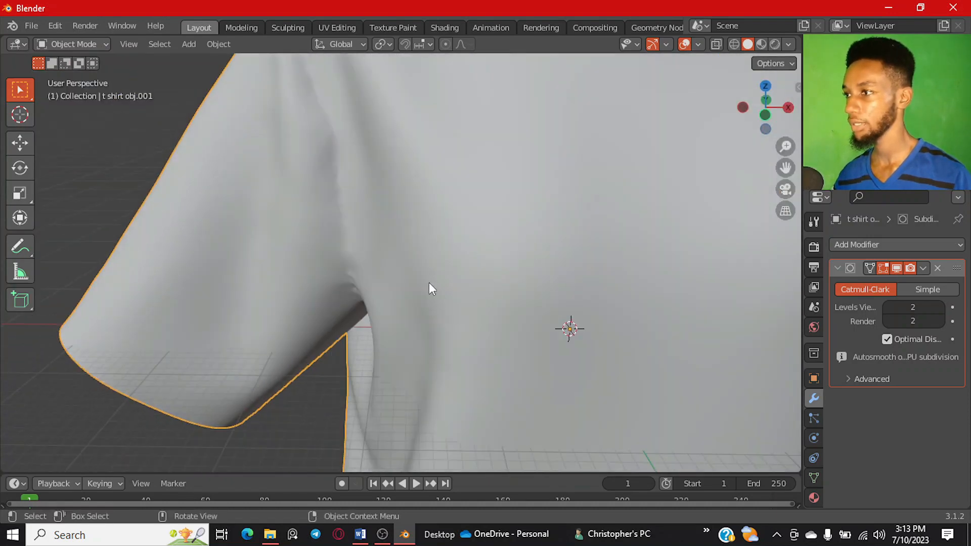
middle_drag(301, 309, 531, 297)
scroll(531, 278, down, 3)
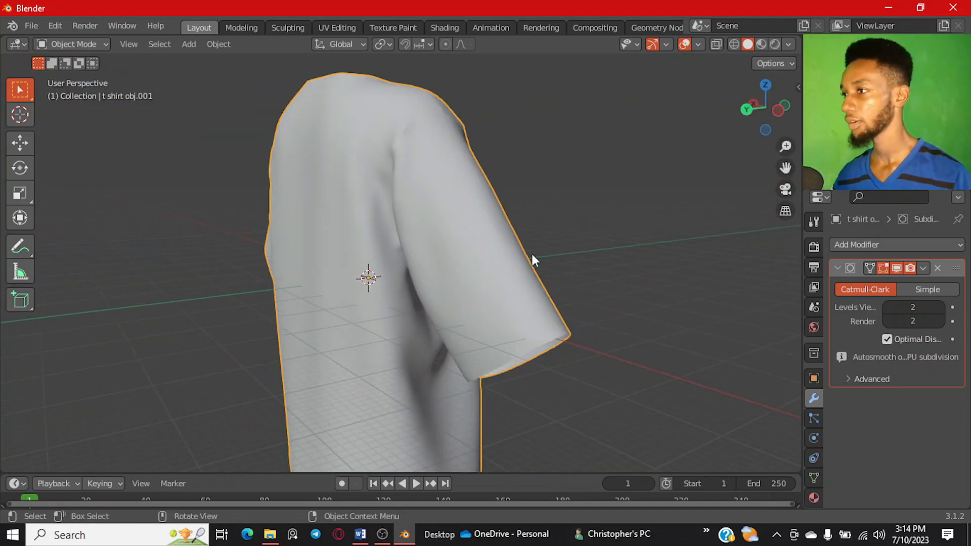
middle_drag(531, 258, 357, 291)
scroll(357, 291, up, 2)
middle_drag(414, 283, 394, 257)
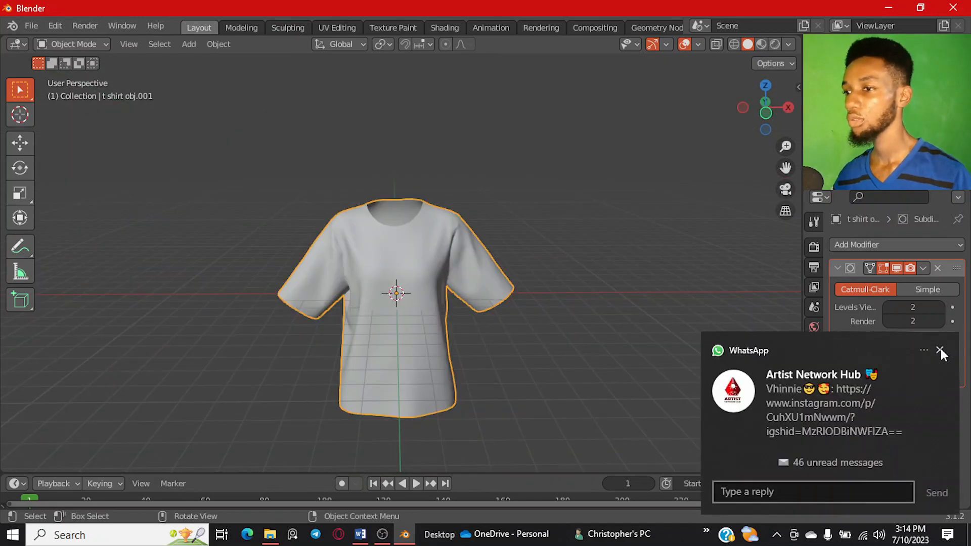
Step: Dismiss the chat notification and scale the T-shirt down uniformly by a factor of 0.757
click(940, 350)
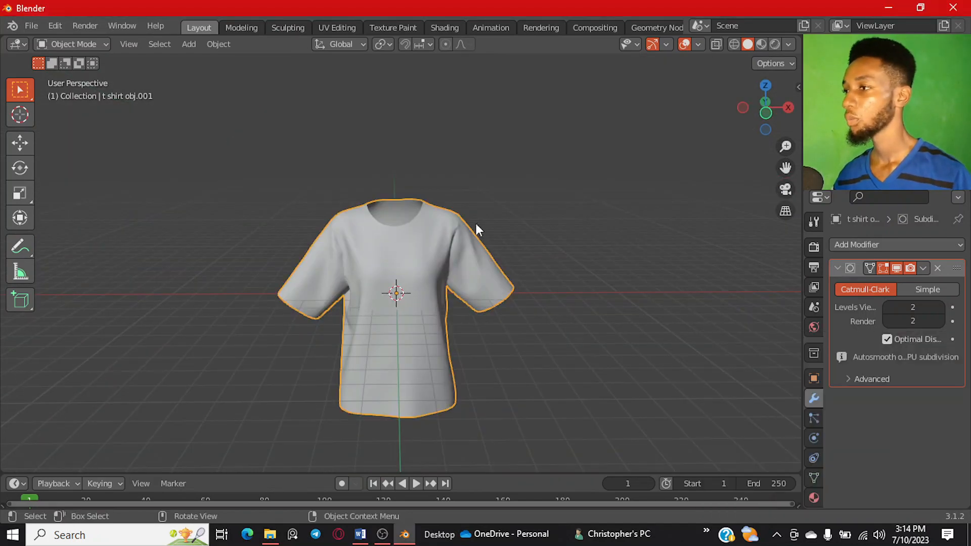
scroll(405, 270, up, 2)
shift+middle_drag(398, 277, 427, 241)
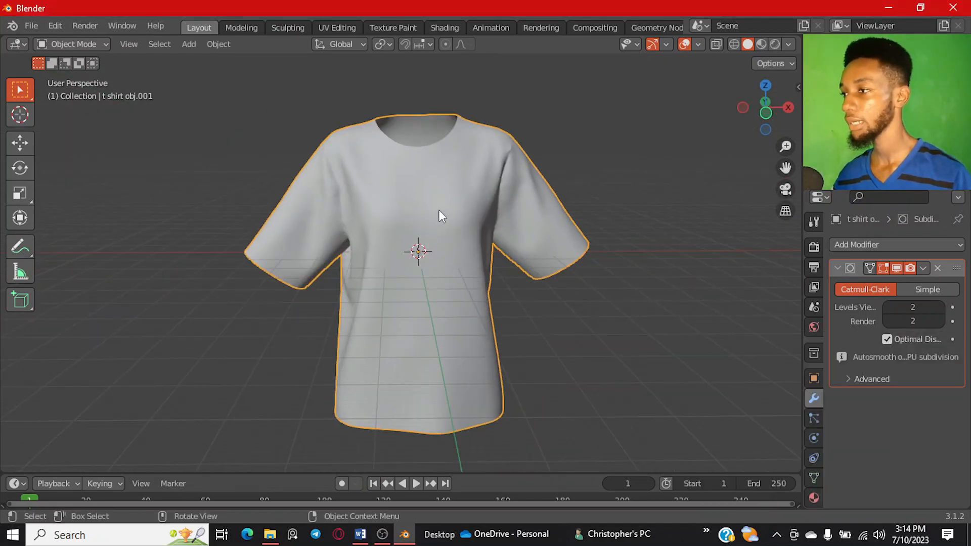
scroll(439, 210, up, 2)
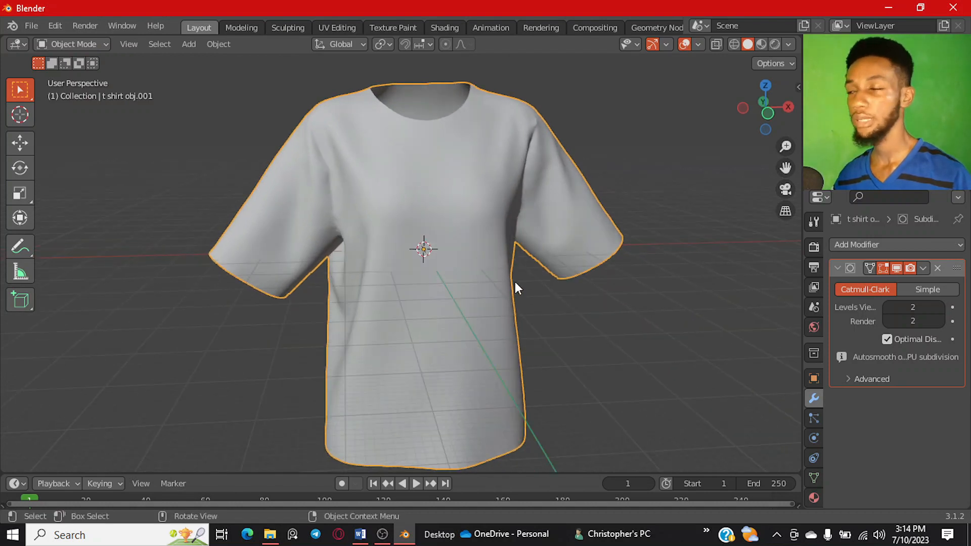
scroll(559, 254, down, 2)
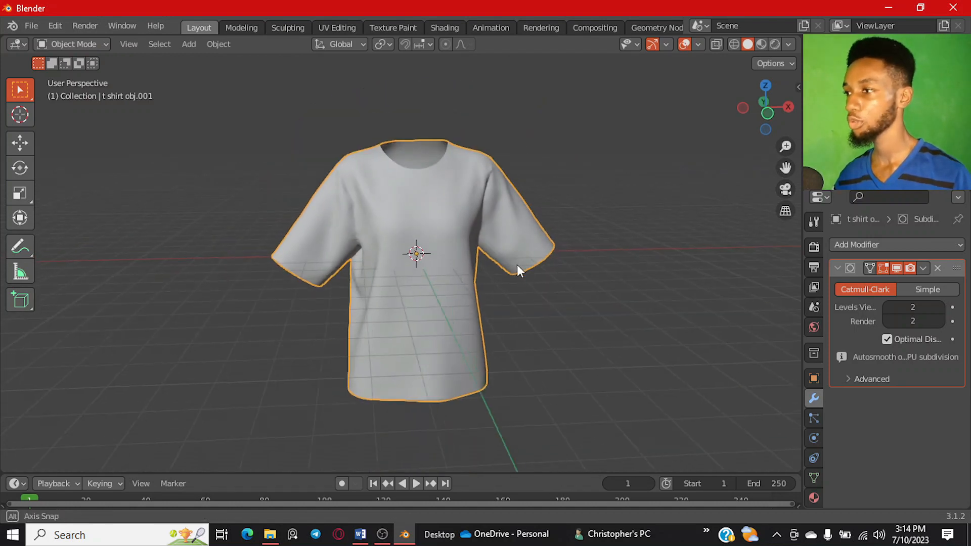
key(s)
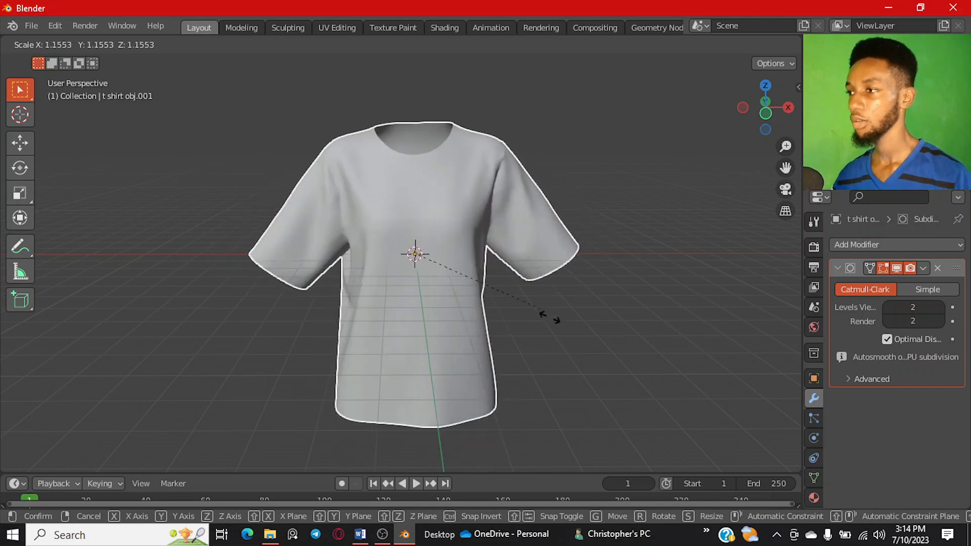
click(495, 301)
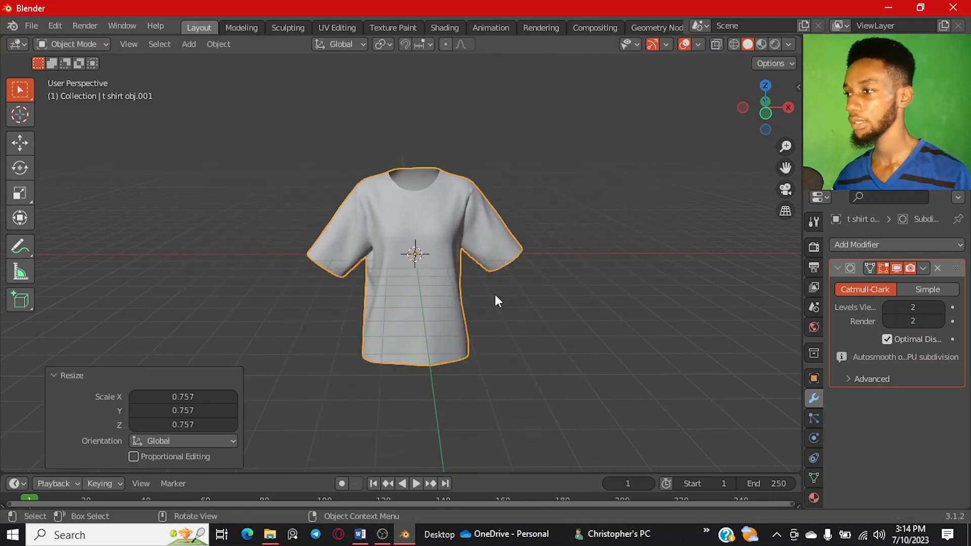
Step: View the resized T-shirt straight from the front and frame it in the viewport
key(KP_1)
scroll(435, 245, up, 3)
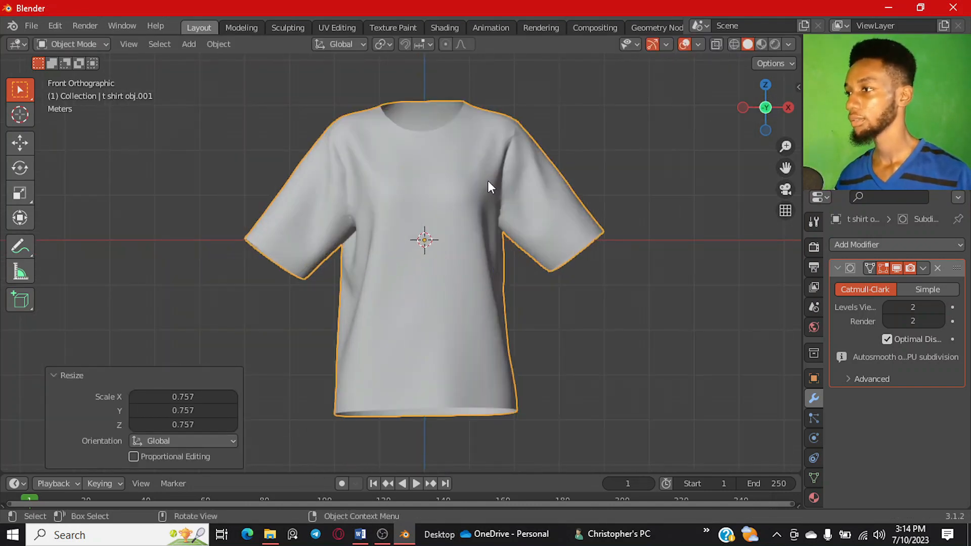
shift+middle_drag(485, 188, 467, 239)
shift+middle_drag(408, 266, 412, 245)
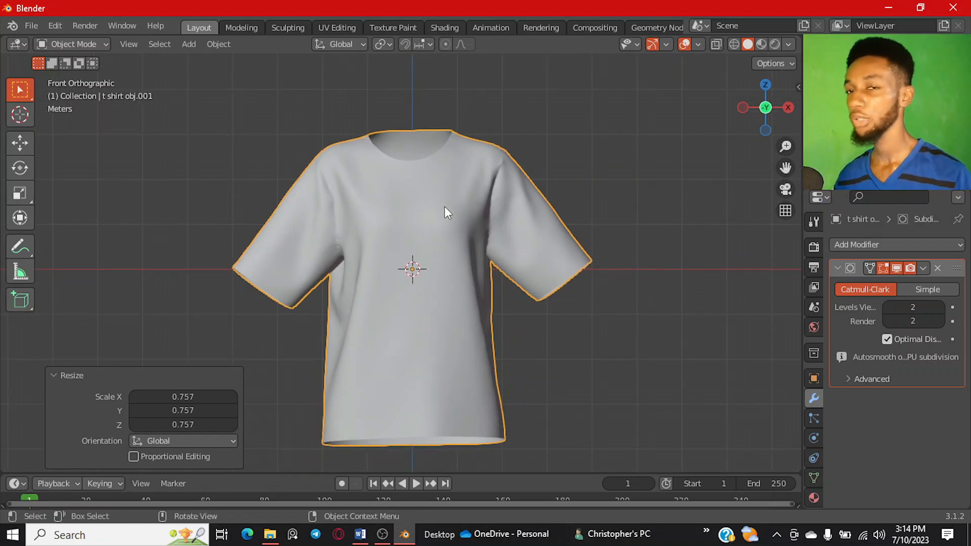
scroll(254, 55, up, 2)
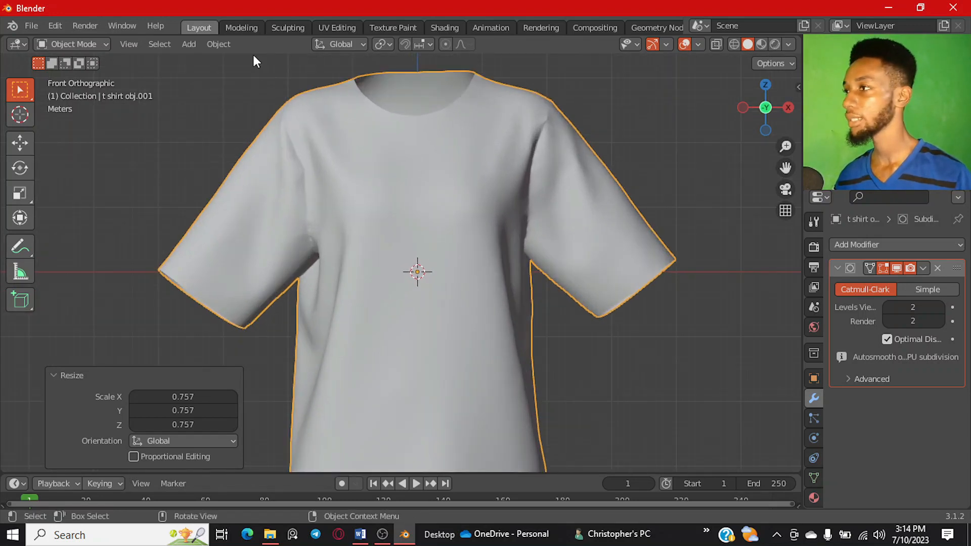
click(288, 27)
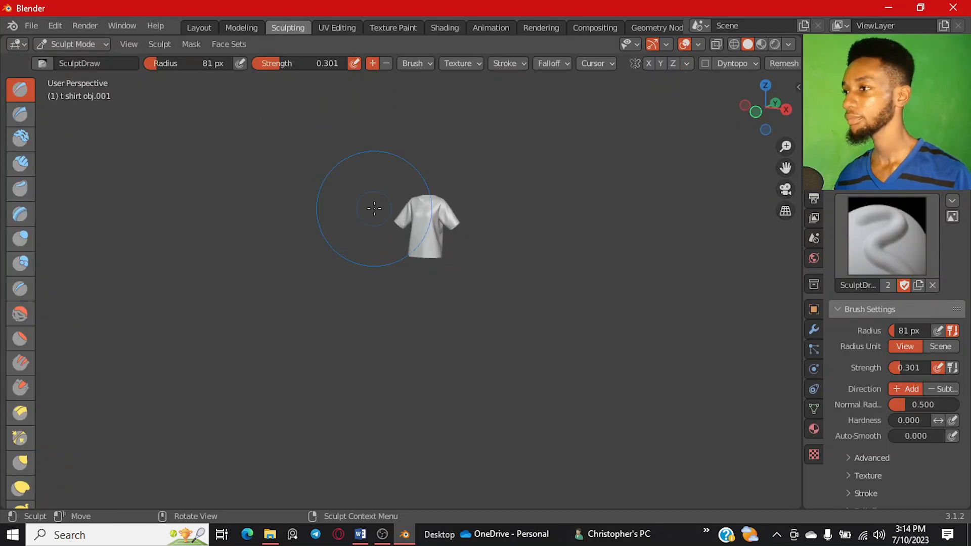
scroll(387, 237, up, 6)
middle_drag(382, 210, 435, 246)
shift+middle_drag(556, 157, 419, 250)
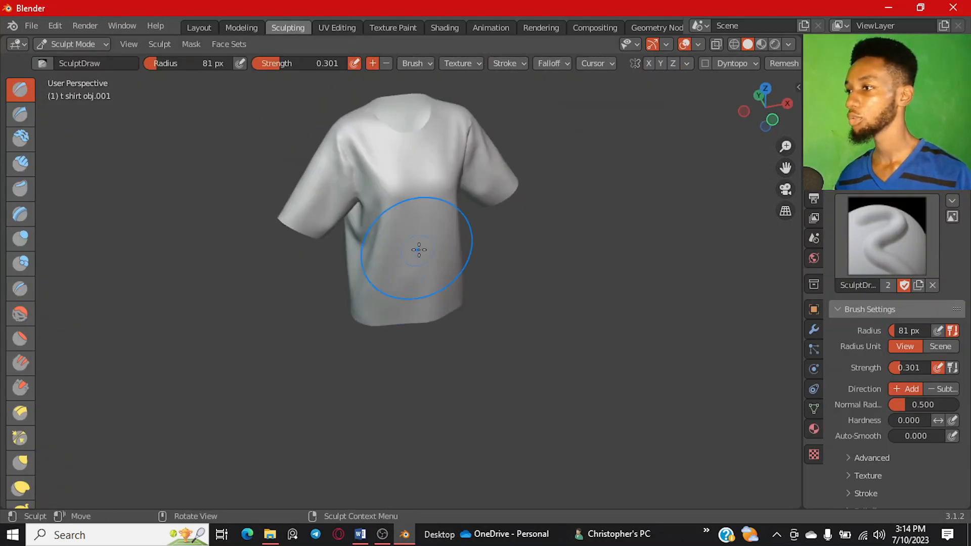
click(198, 28)
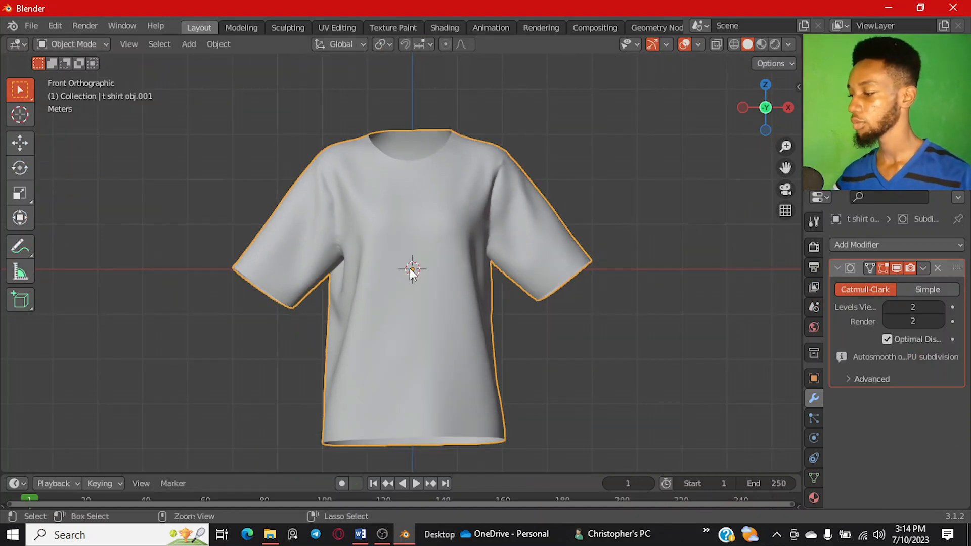
Step: Apply the scale transform to the T-shirt object
key(ctrl+a)
click(401, 296)
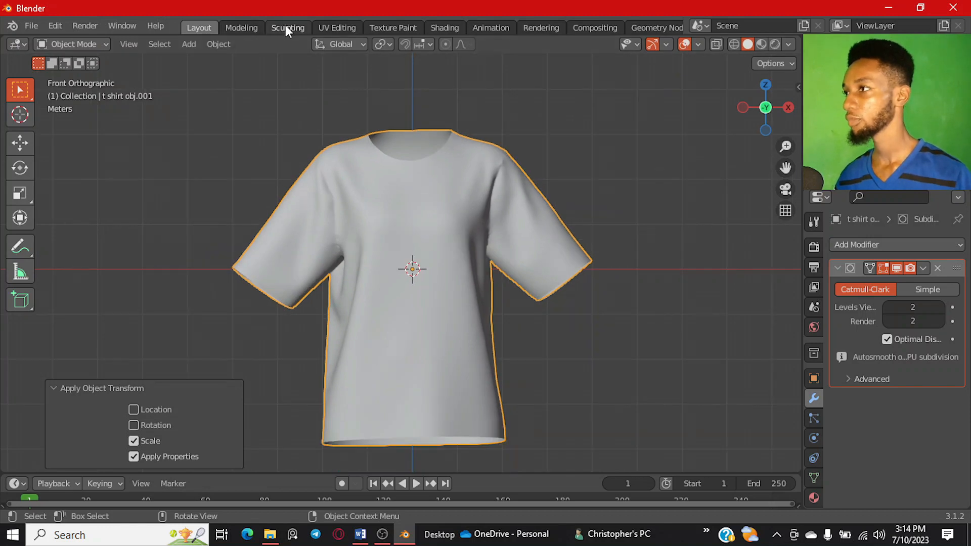
Step: Switch to the Sculpting workspace, focusing on the sleeve's armhole seam, and choose the Smooth brush
click(287, 26)
scroll(457, 215, down, 3)
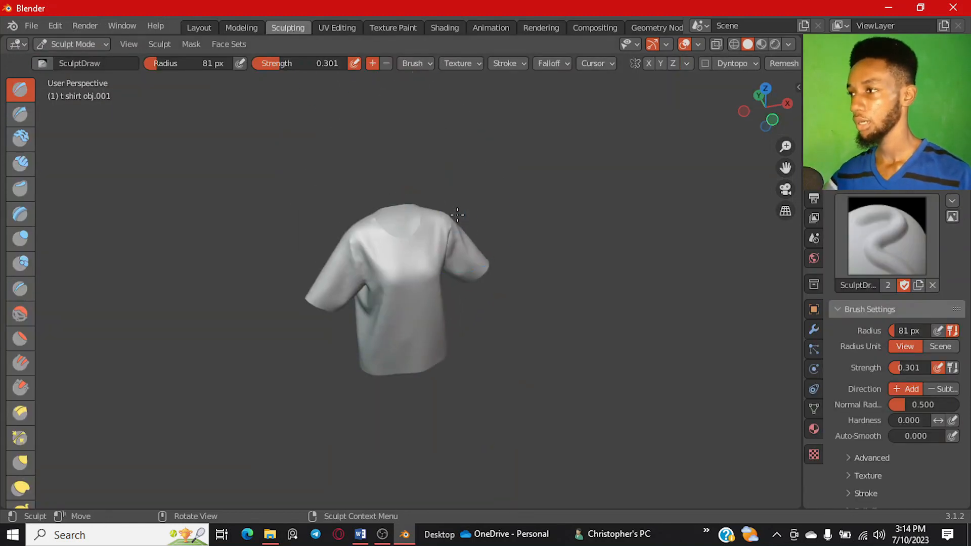
middle_drag(405, 254, 357, 247)
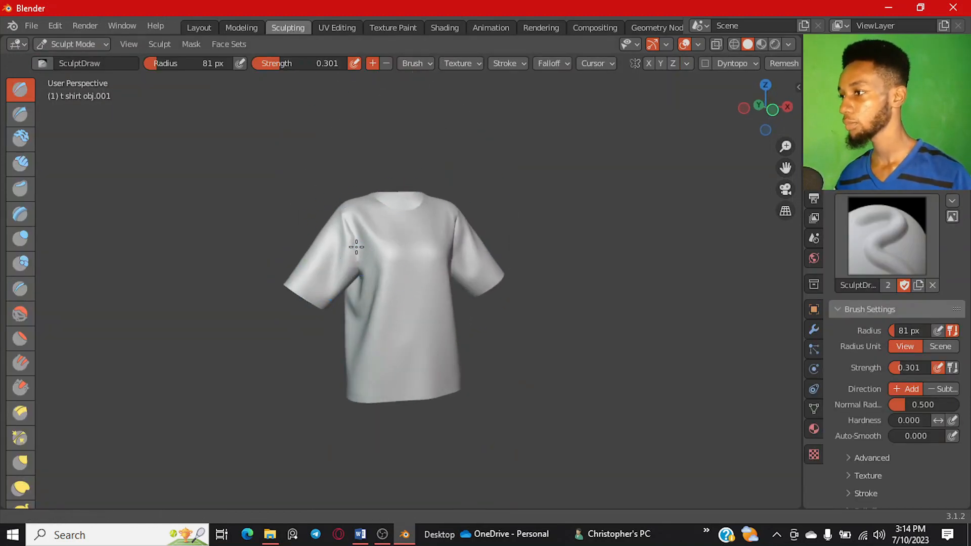
scroll(357, 247, up, 6)
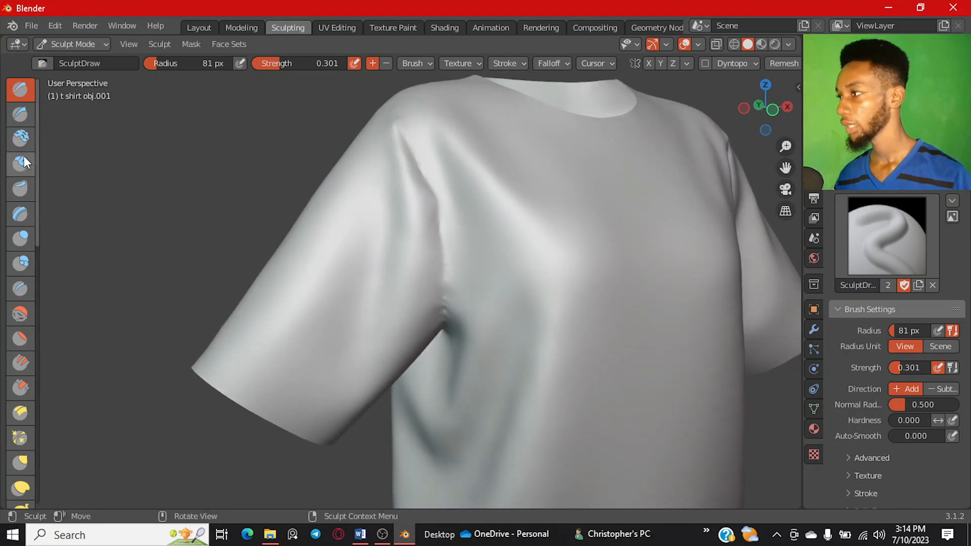
scroll(19, 172, down, 4)
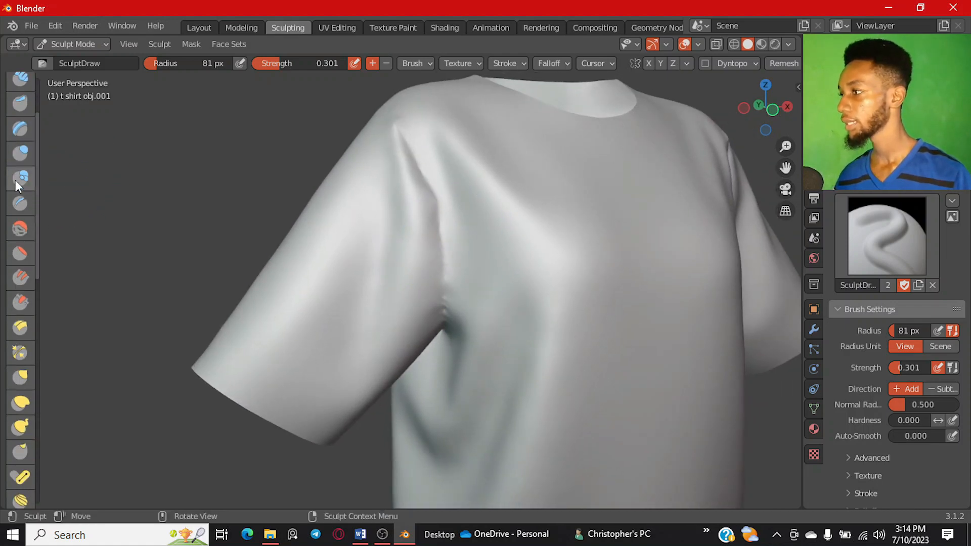
click(21, 231)
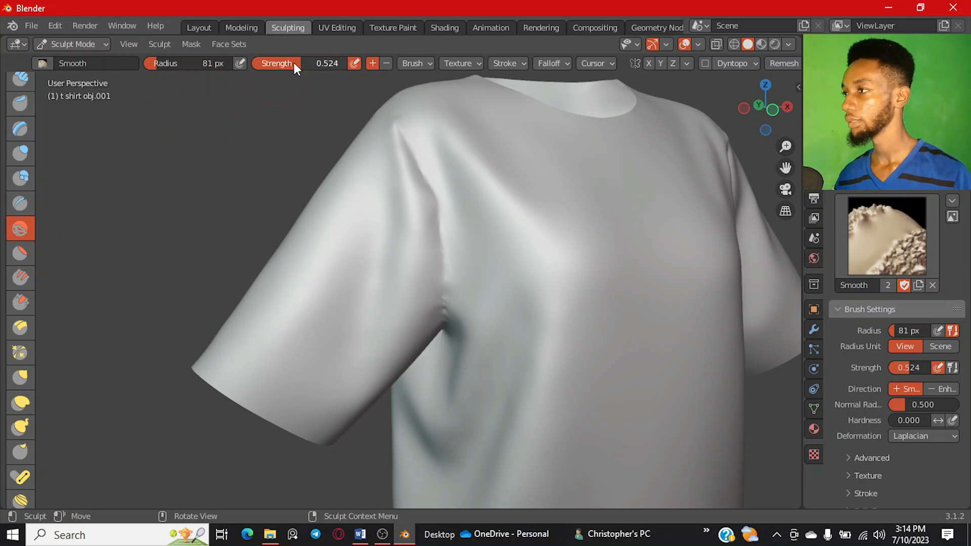
Step: Set the Smooth brush strength to 0.354 and smooth the front of the sleeve's armhole seam down to the armpit
drag(293, 62, 281, 63)
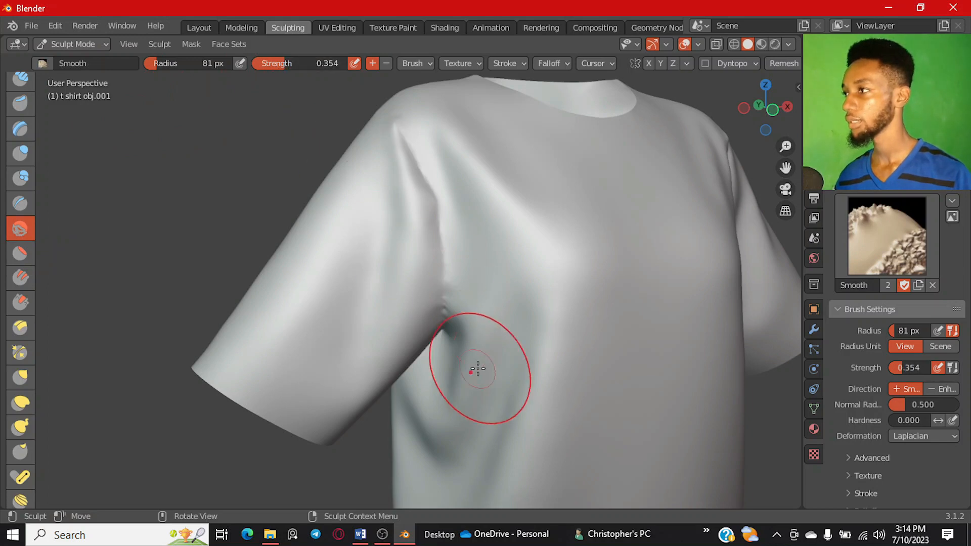
scroll(477, 368, up, 3)
middle_drag(474, 354, 454, 321)
mouse_move(419, 225)
shift+middle_down()
mouse_move(375, 265)
mouse_move(422, 259)
shift+middle_up()
scroll(442, 260, up, 1)
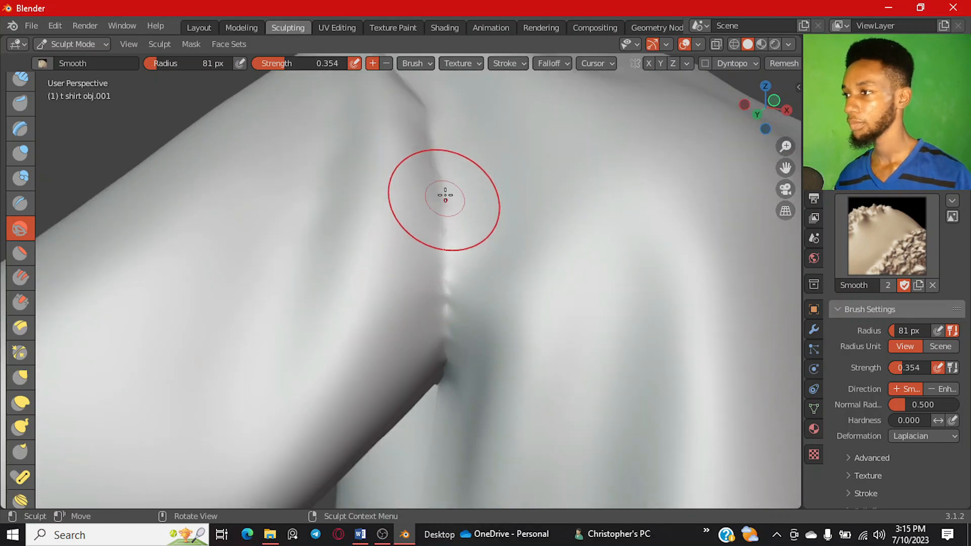
mouse_move(434, 183)
mouse_down()
mouse_move(442, 254)
mouse_move(440, 237)
mouse_up()
mouse_move(438, 283)
mouse_down()
mouse_move(445, 367)
mouse_move(453, 296)
mouse_up()
Step: Smooth the back side of the same armhole seam with repeated strokes along its ridge
mouse_move(412, 391)
middle_down()
mouse_move(550, 358)
mouse_move(619, 360)
mouse_move(625, 385)
middle_up()
scroll(439, 268, up, 3)
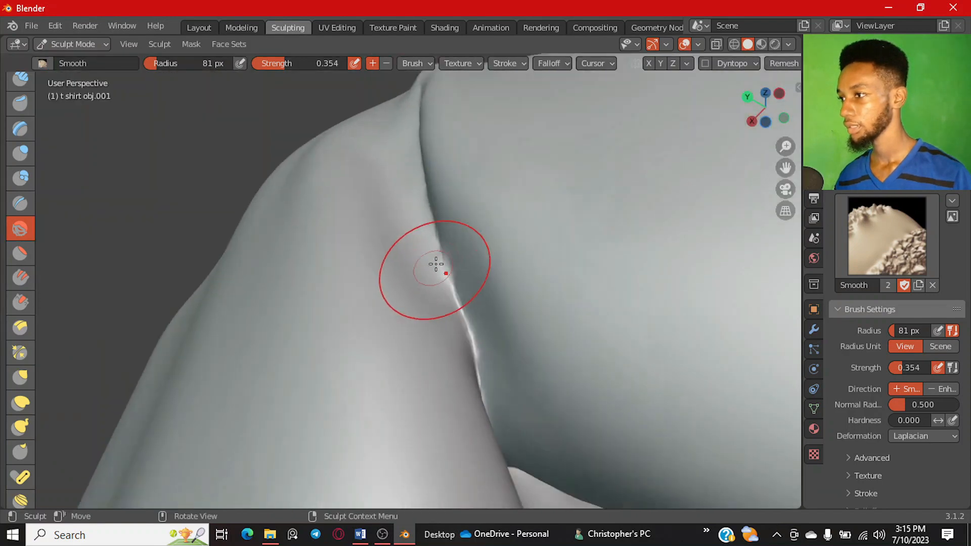
drag(457, 242, 492, 375)
drag(454, 263, 512, 390)
drag(441, 223, 488, 349)
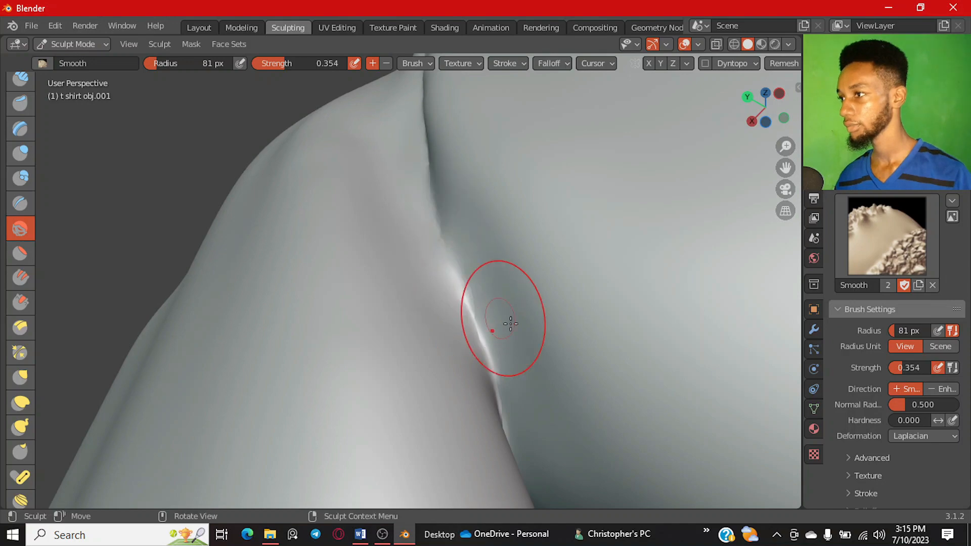
middle_drag(511, 321, 405, 225)
middle_drag(365, 126, 539, 311)
scroll(538, 311, down, 5)
scroll(539, 311, up, 5)
drag(494, 161, 496, 243)
mouse_move(496, 243)
middle_down()
mouse_move(384, 284)
mouse_move(422, 357)
mouse_move(437, 331)
middle_up()
scroll(407, 332, down, 3)
scroll(422, 357, down, 4)
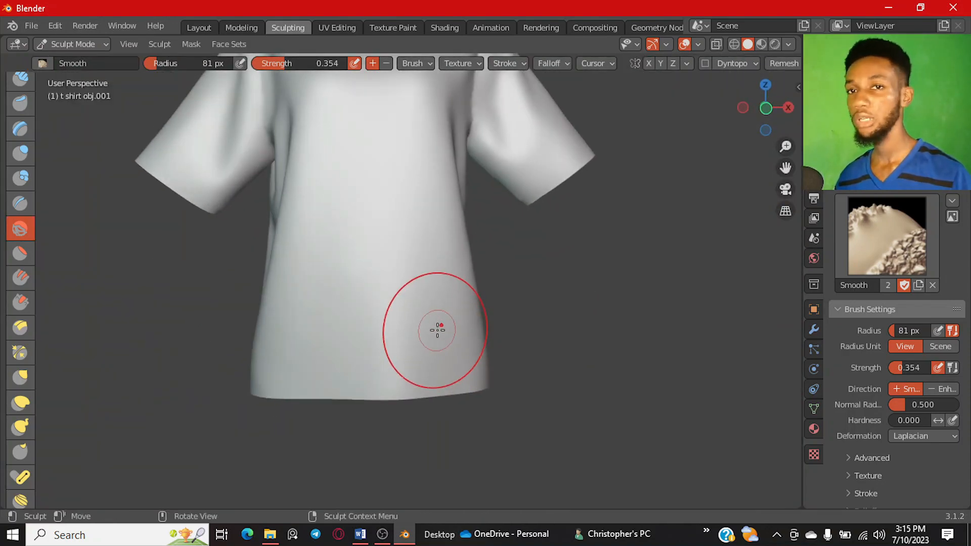
Step: Choose the Draw brush and sculpt a fold down the shirt's side below the armhole
mouse_move(329, 295)
middle_down()
mouse_move(325, 268)
mouse_move(397, 280)
middle_up()
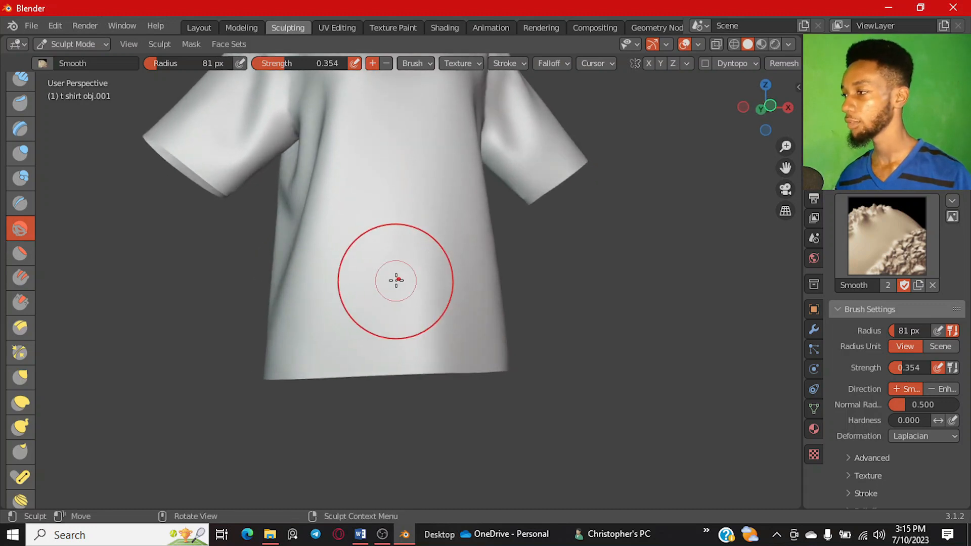
scroll(36, 101, up, 4)
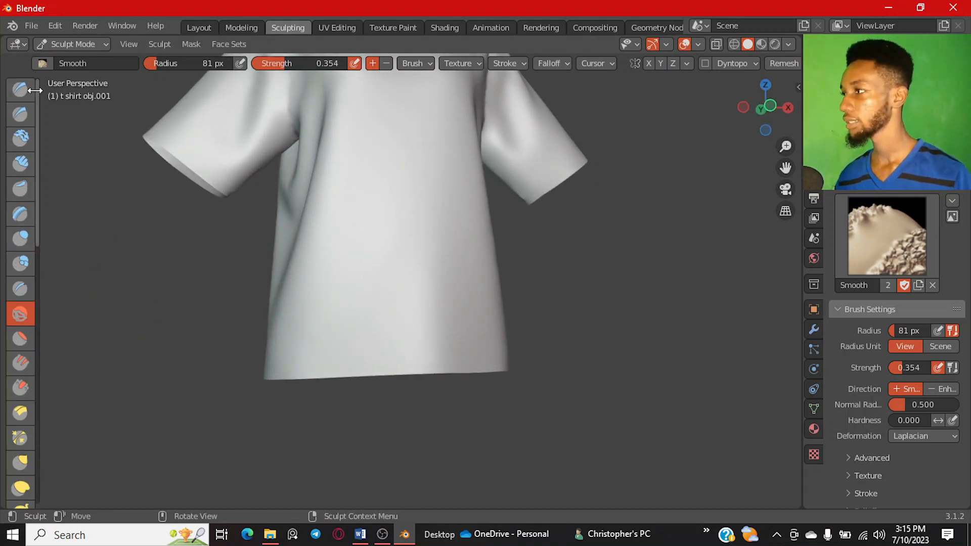
click(20, 89)
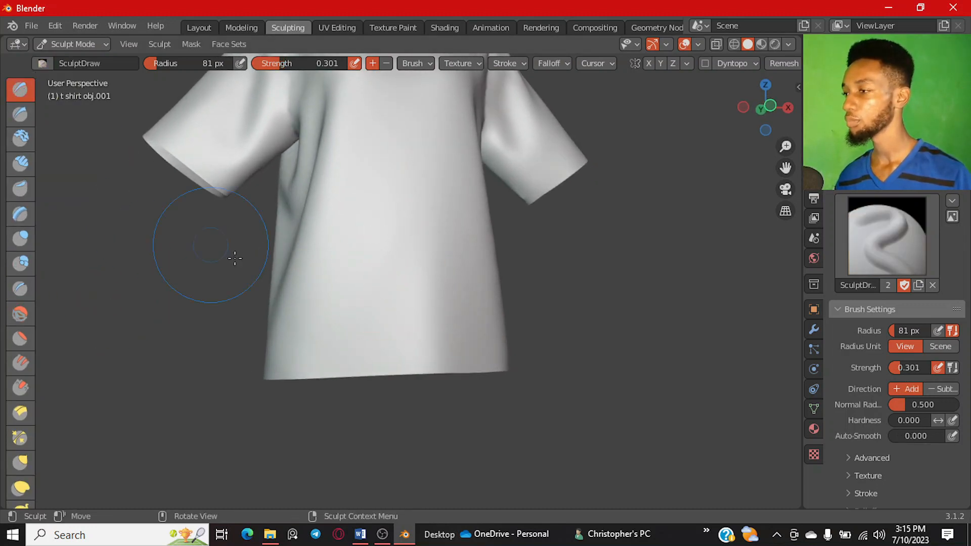
middle_drag(232, 256, 390, 321)
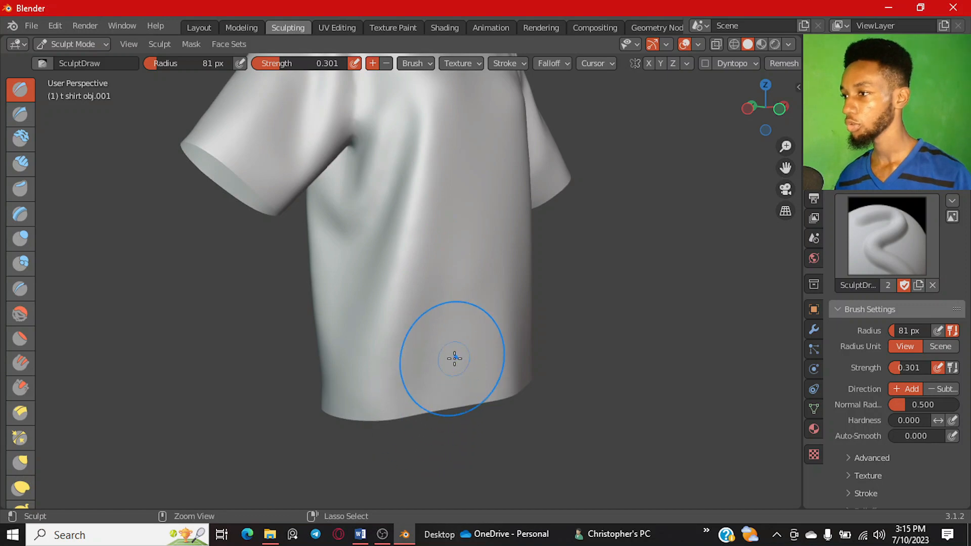
middle_drag(454, 416, 325, 369)
middle_drag(314, 280, 440, 330)
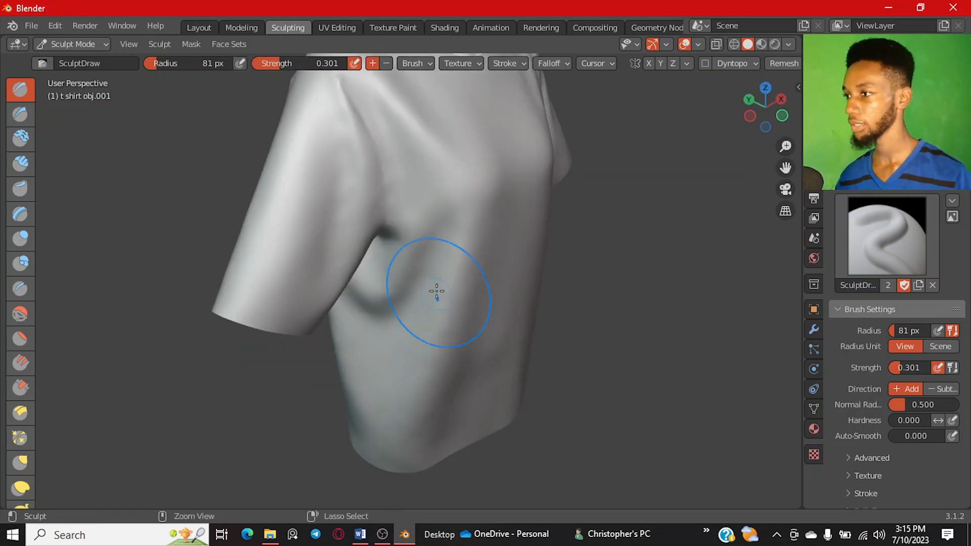
drag(438, 279, 419, 405)
middle_drag(419, 406, 397, 256)
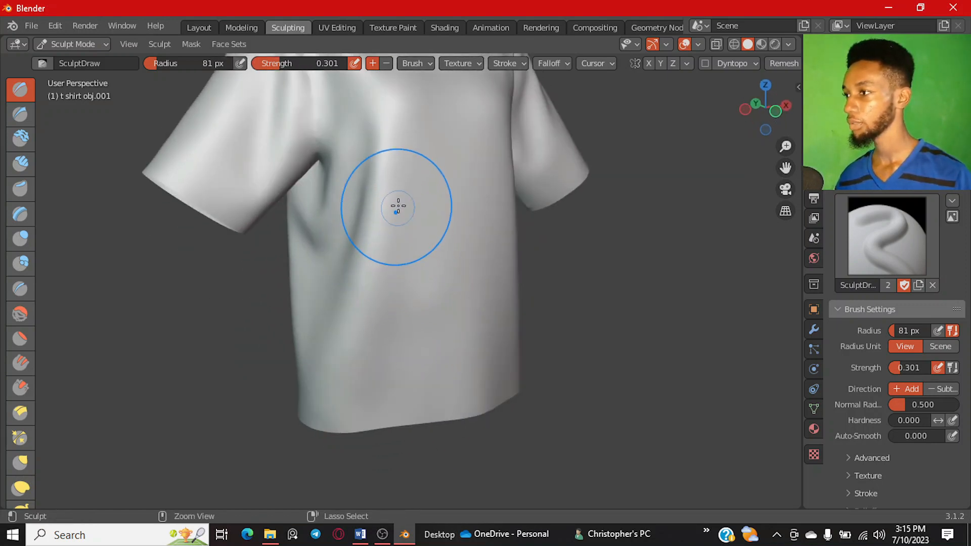
mouse_move(398, 206)
middle_down()
mouse_move(383, 333)
mouse_move(390, 293)
mouse_move(315, 390)
mouse_move(369, 260)
middle_up()
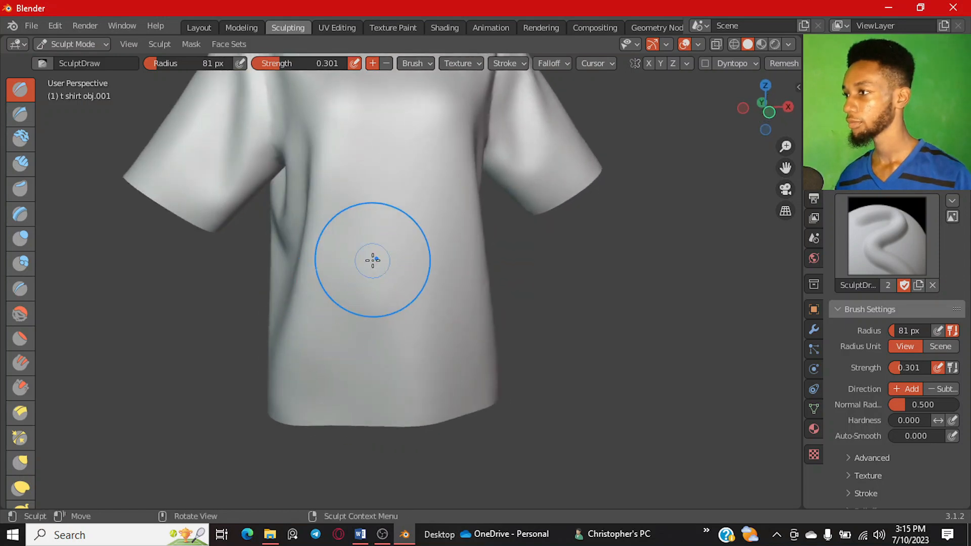
Step: Return to Object Mode and show the whole T-shirt in the front orthographic view
mouse_move(390, 305)
middle_down()
mouse_move(429, 245)
mouse_move(407, 234)
mouse_move(424, 218)
mouse_move(390, 228)
middle_up()
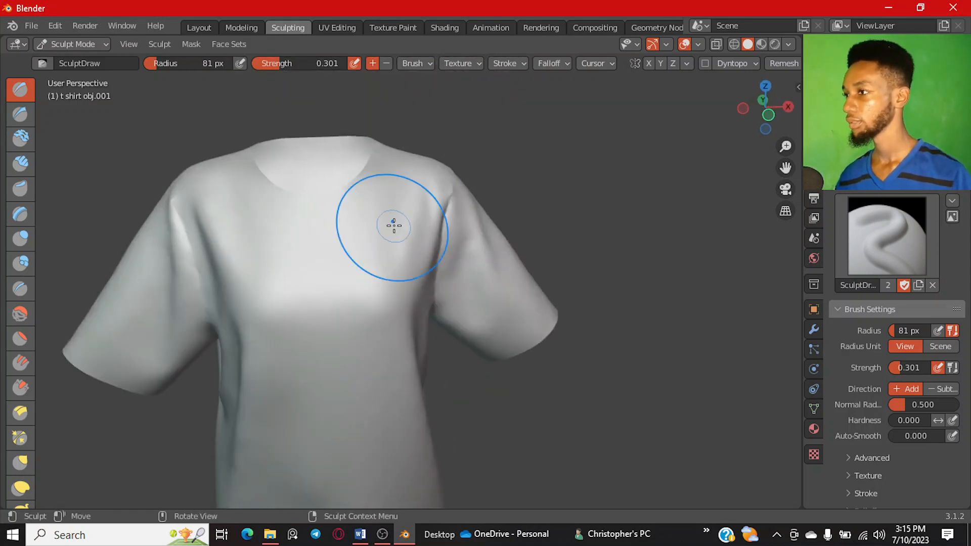
ctrl+middle_drag(323, 282, 268, 171)
click(67, 44)
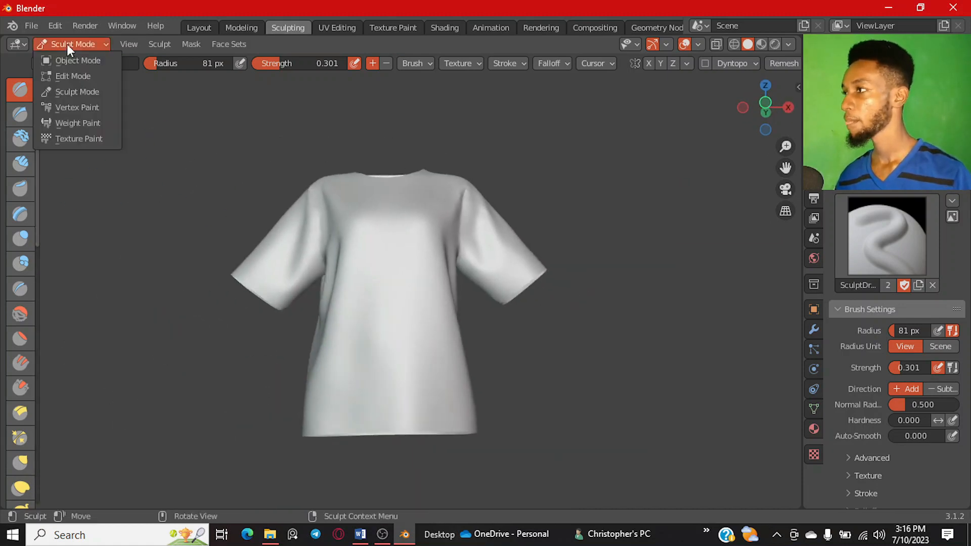
click(74, 60)
scroll(302, 258, down, 3)
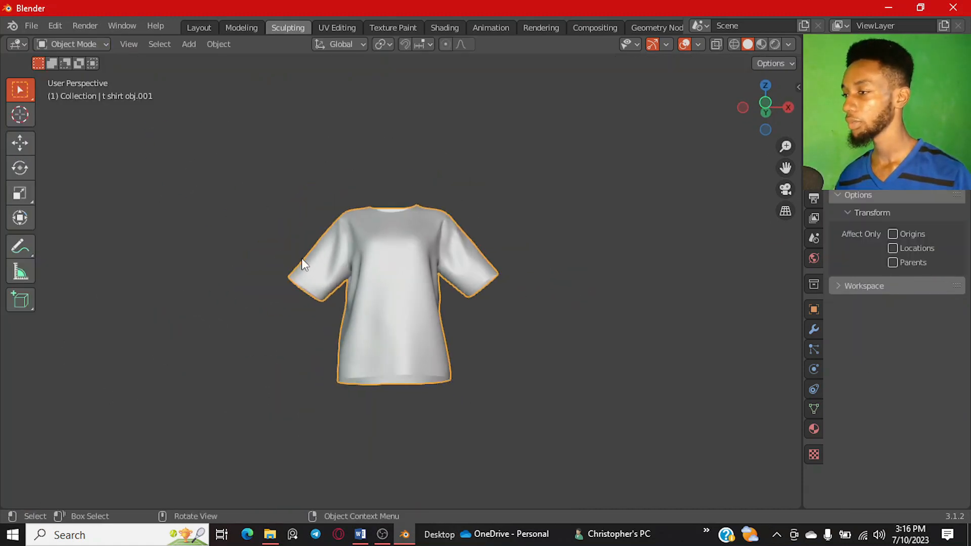
key(KP_1)
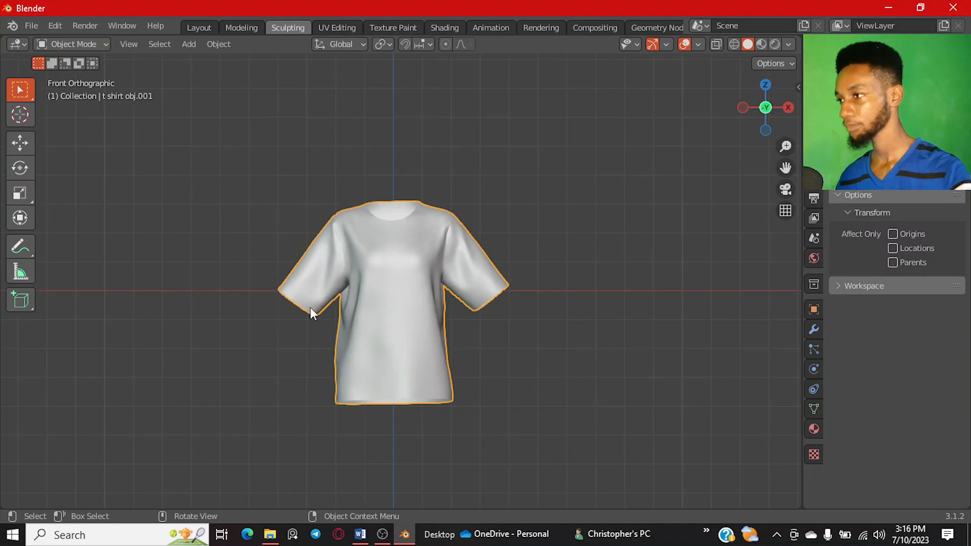
scroll(371, 305, up, 1)
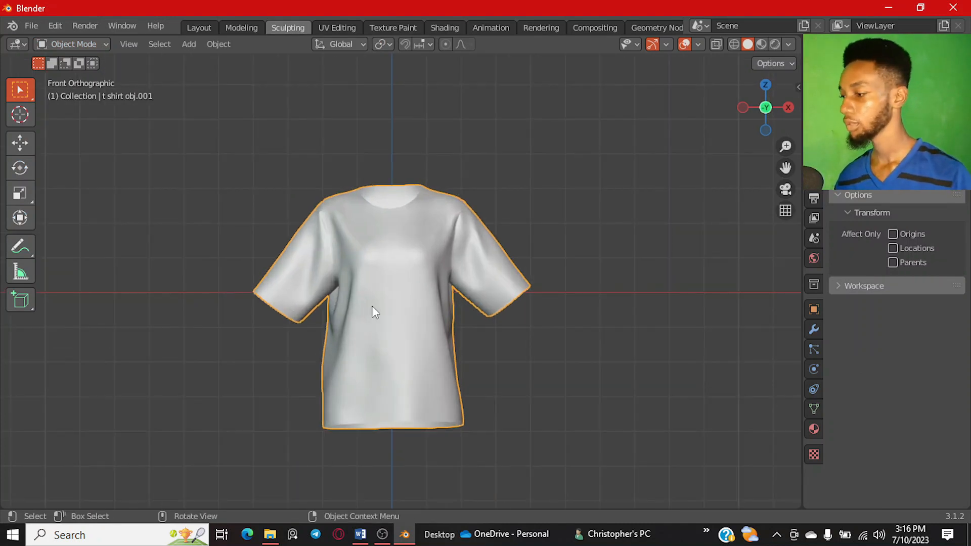
Step: Save the project in the 2023 folder as "t shirt mock.blend"
key(ctrl+s)
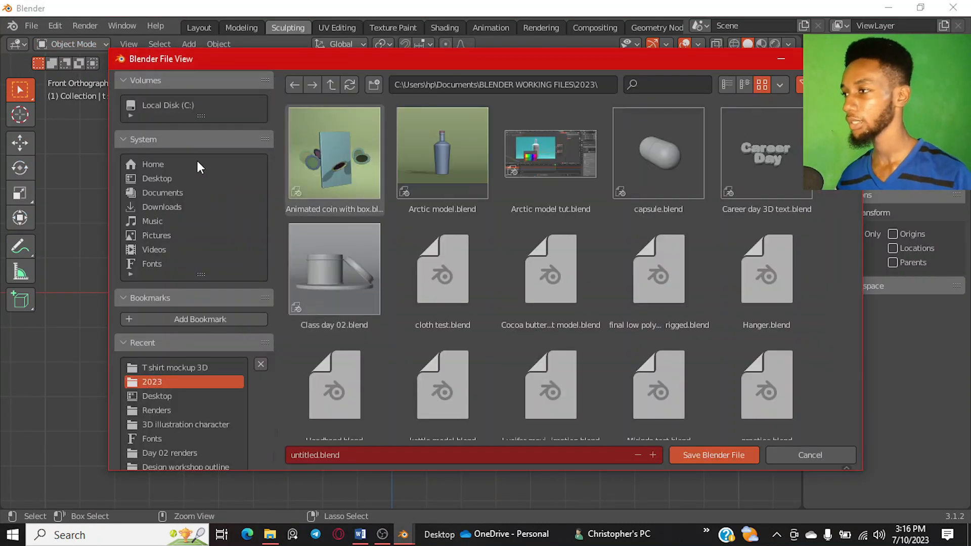
scroll(291, 329, down, 2)
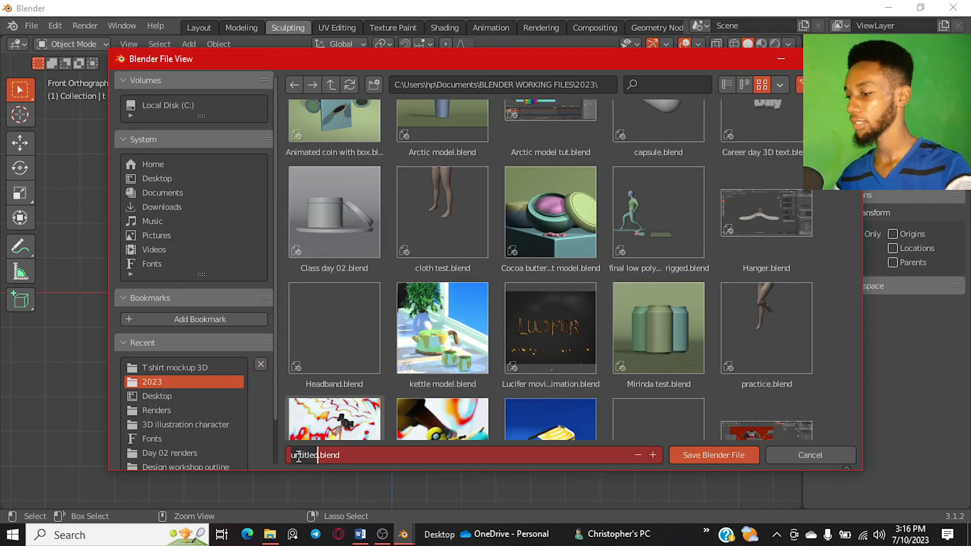
key(ctrl+BackSpace)
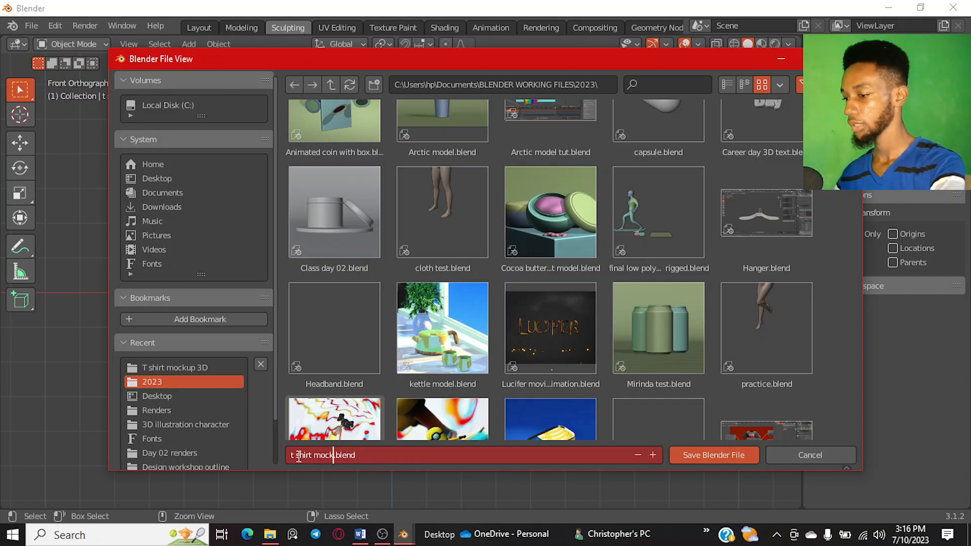
text(t shirt mock)
click(686, 456)
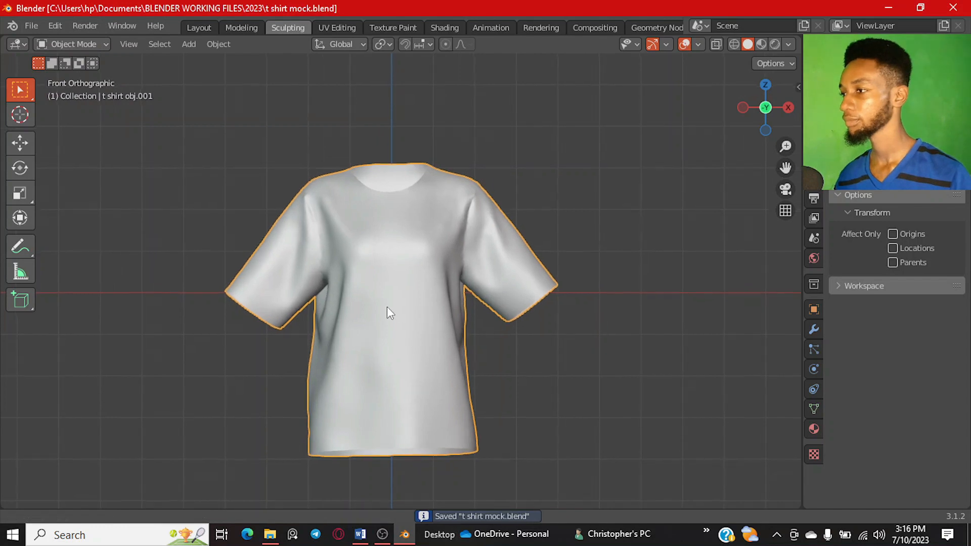
Step: Examine the sculpted T-shirt from both sides and return to the front view
scroll(387, 306, up, 2)
middle_drag(502, 373, 466, 400)
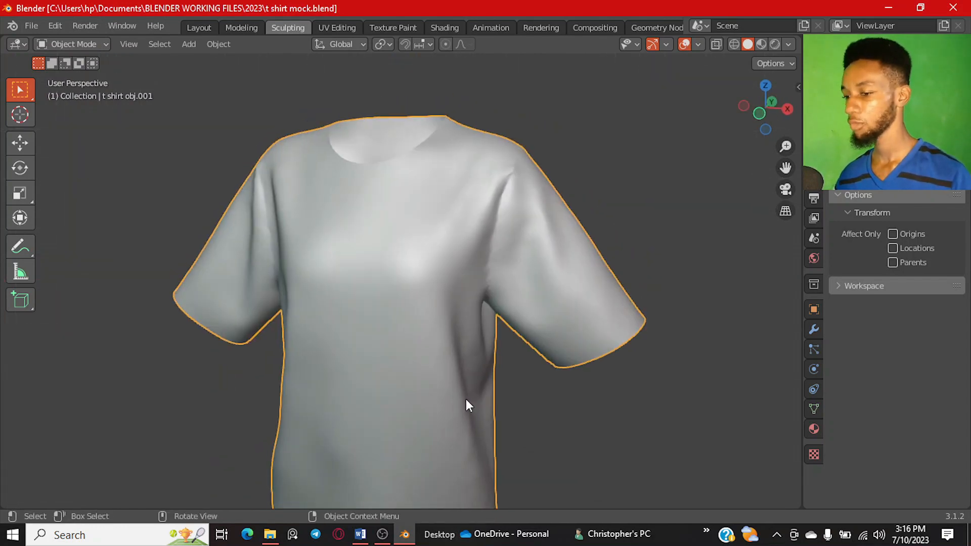
key(KP_1)
scroll(457, 374, down, 1)
scroll(435, 309, up, 1)
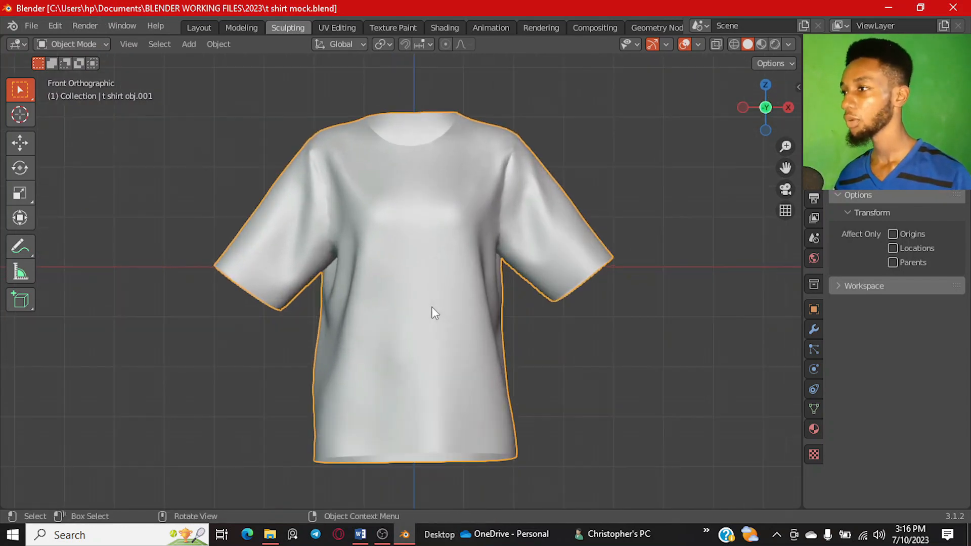
shift+middle_drag(363, 316, 416, 338)
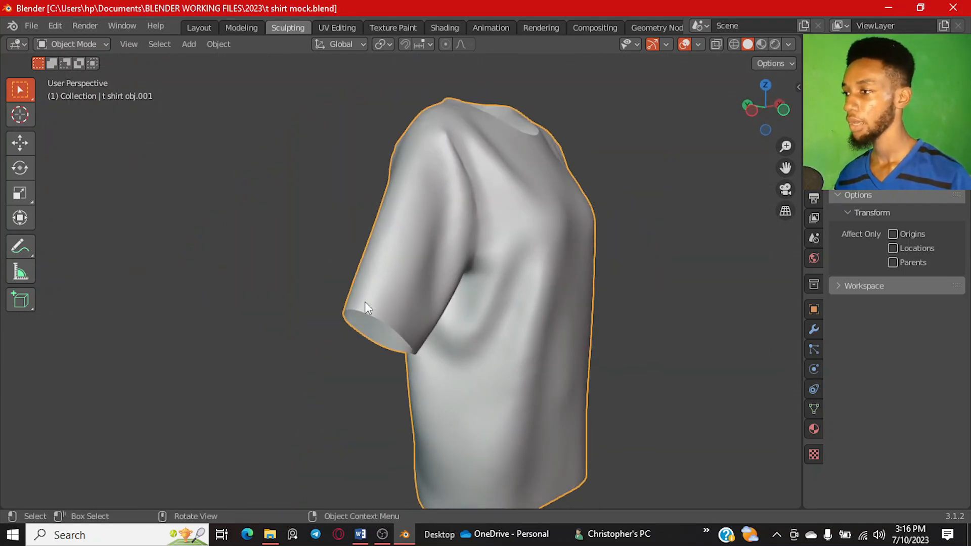
scroll(369, 314, up, 1)
scroll(408, 361, down, 1)
middle_drag(407, 360, 345, 400)
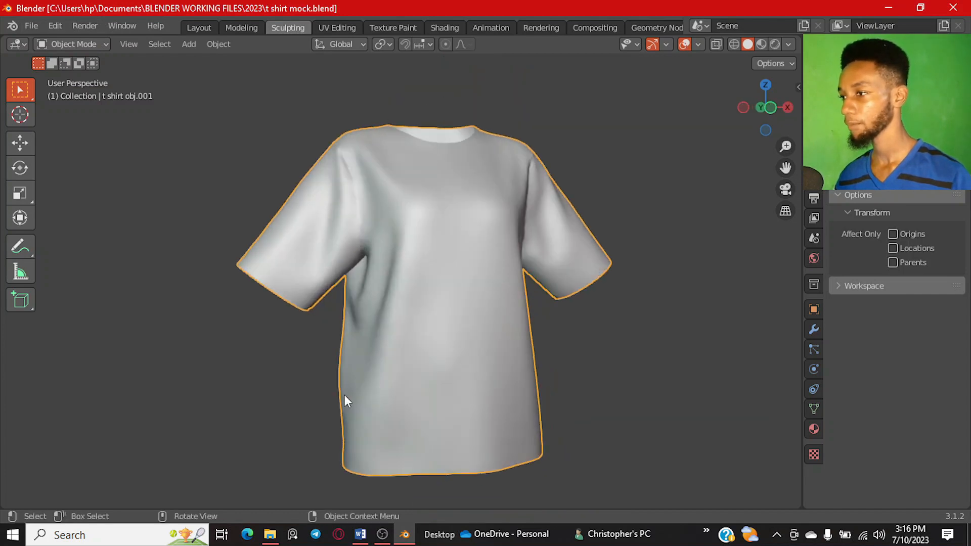
key(KP_1)
scroll(362, 284, up, 1)
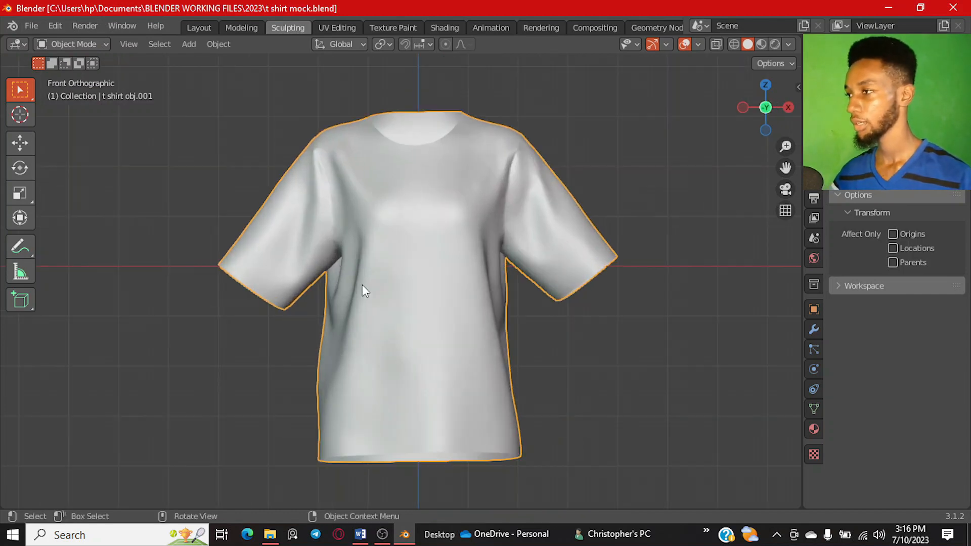
Step: Enter Edit Mode on the T-shirt and switch to face selection
key(Tab)
shift+middle_drag(309, 244, 595, 240)
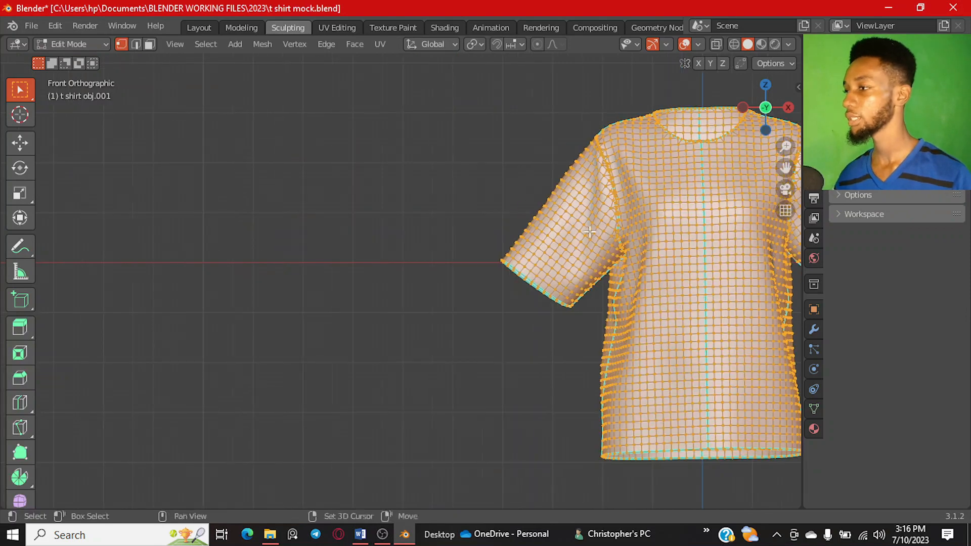
shift+click(150, 45)
key(3)
Step: Select the two outermost face loops around the hem of the first sleeve
shift+middle_drag(489, 277, 423, 277)
scroll(423, 277, up, 4)
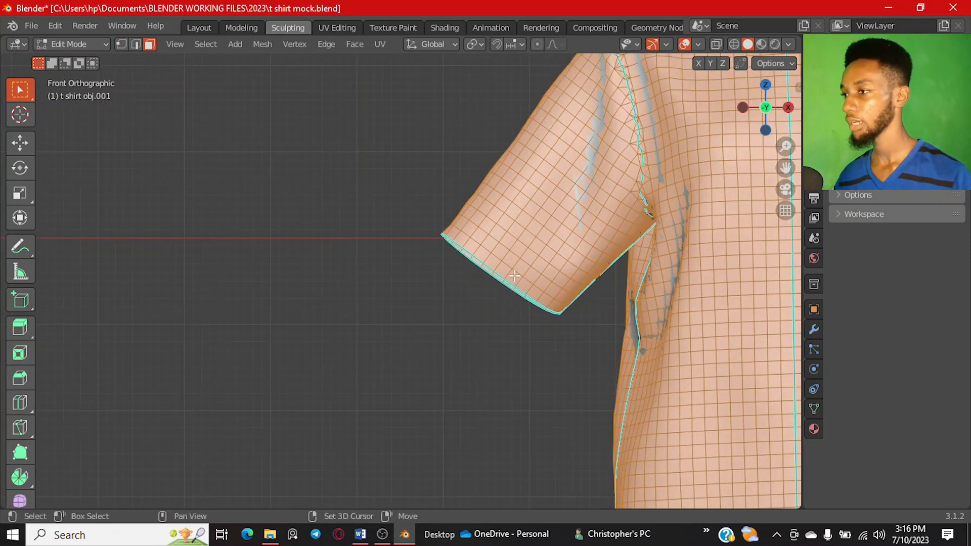
scroll(423, 277, up, 5)
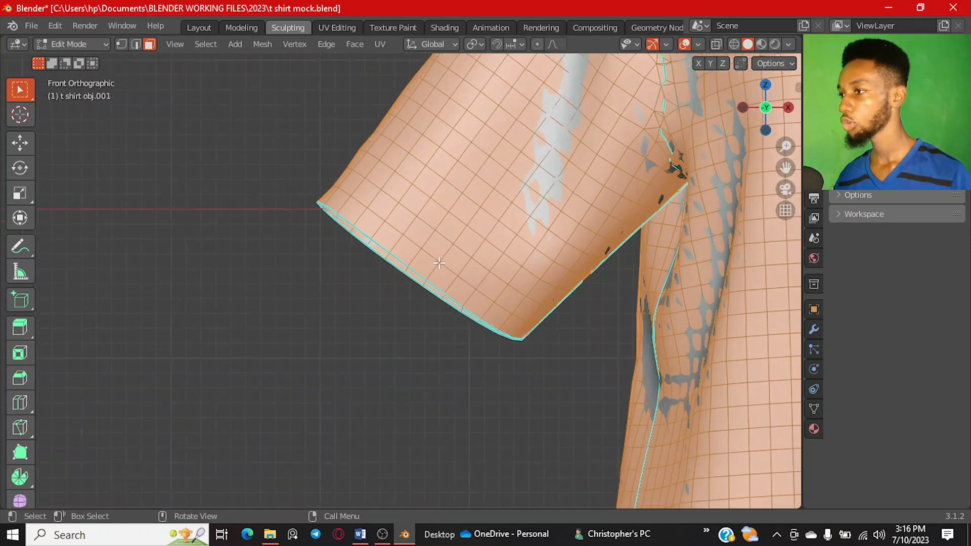
alt+click(419, 245)
scroll(420, 246, down, 2)
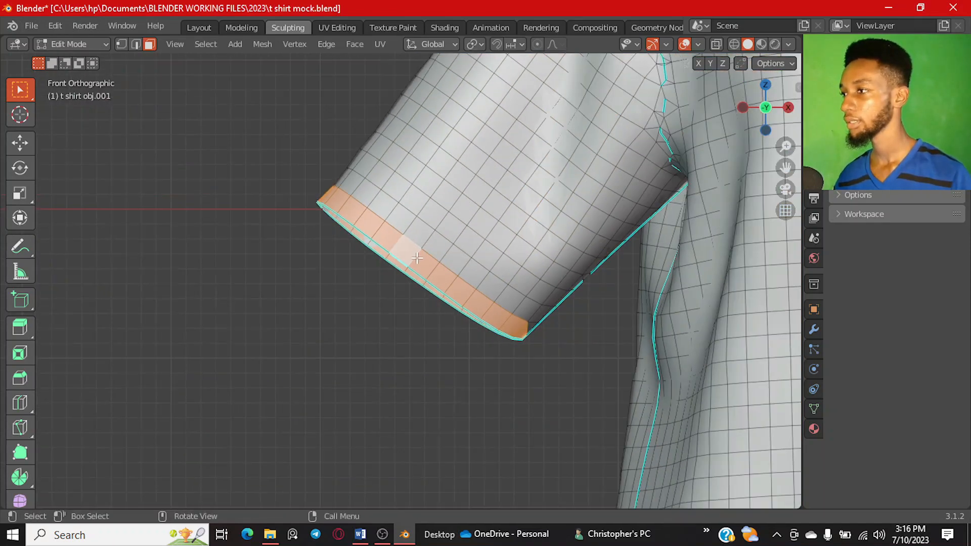
middle_drag(419, 246, 481, 259)
scroll(481, 260, down, 2)
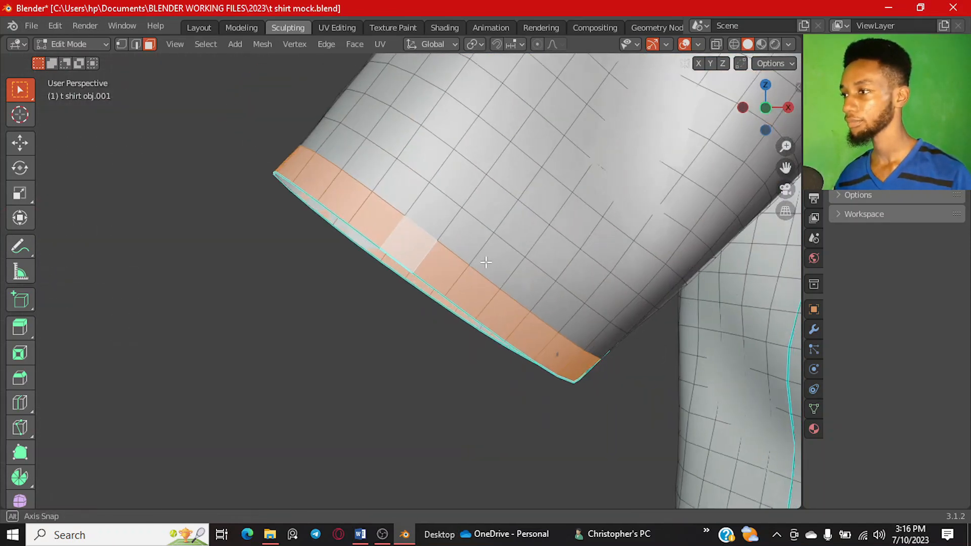
alt+shift+click(448, 228)
Step: Add the two lowest face loops around the shirt's bottom hem to the selection
scroll(524, 288, down, 6)
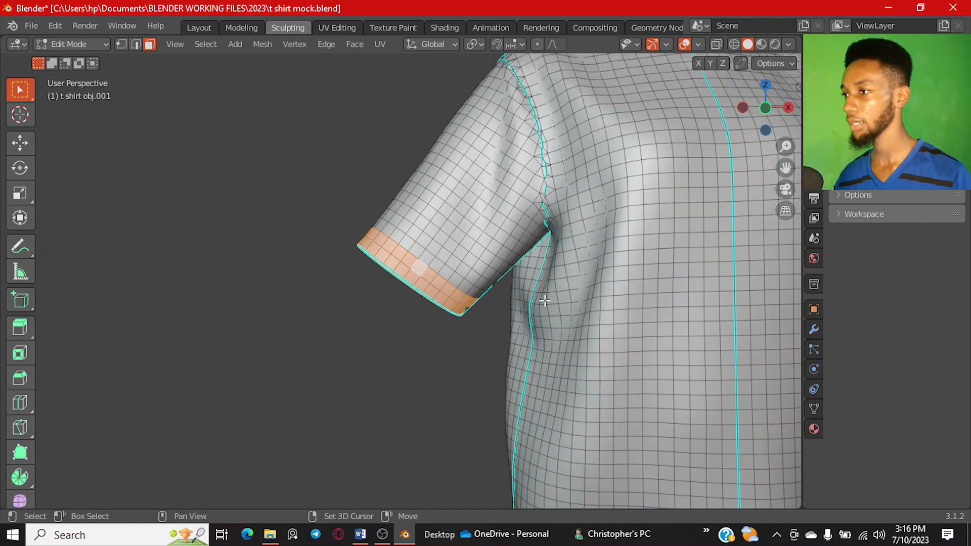
shift+middle_drag(544, 301, 344, 100)
scroll(485, 343, up, 3)
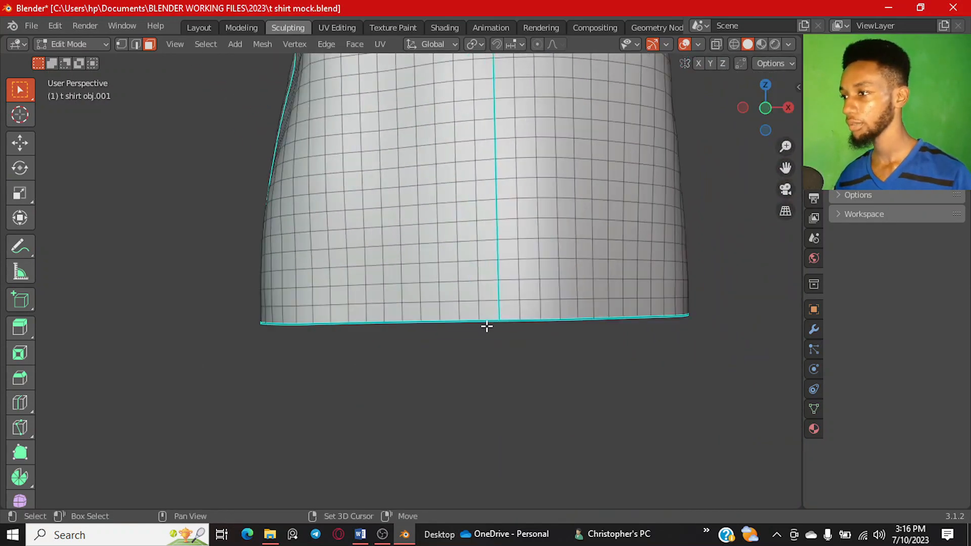
alt+shift+click(478, 314)
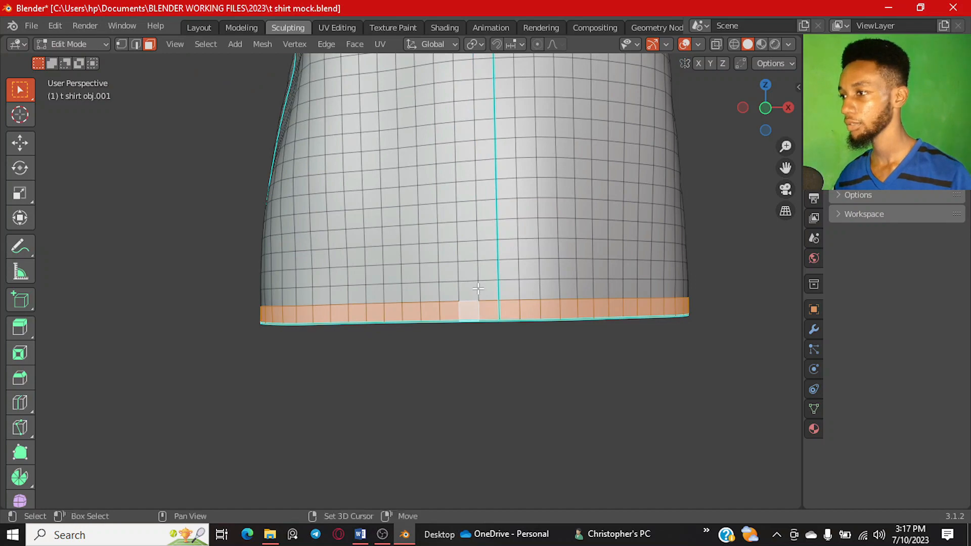
alt+shift+click(486, 290)
Step: Add the two outermost face loops around the second sleeve's hem to the selection
scroll(488, 290, down, 1)
shift+middle_drag(620, 199, 412, 354)
scroll(395, 316, up, 2)
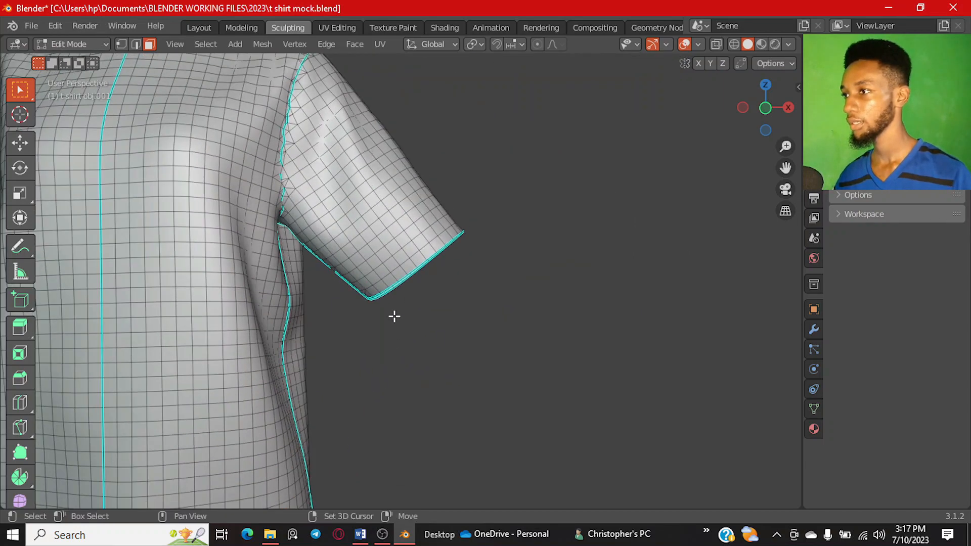
alt+shift+click(423, 239)
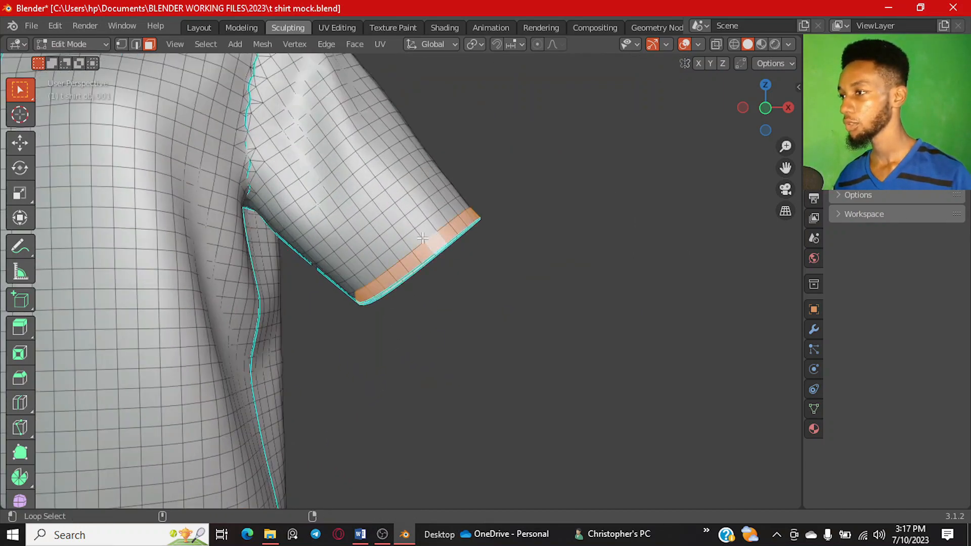
alt+shift+click(420, 233)
scroll(419, 233, down, 2)
middle_drag(271, 352, 382, 306)
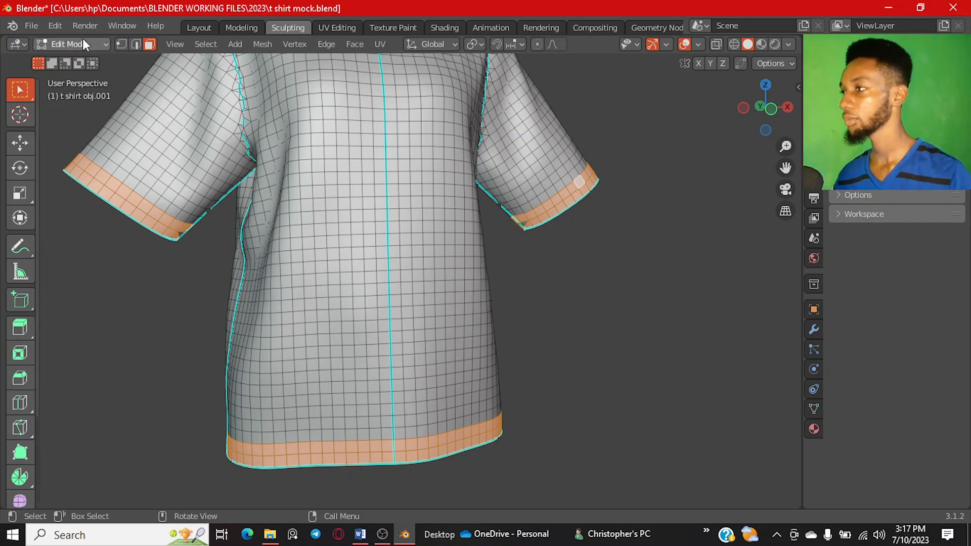
Step: Switch to edge selection and deselect all the hem faces
click(137, 44)
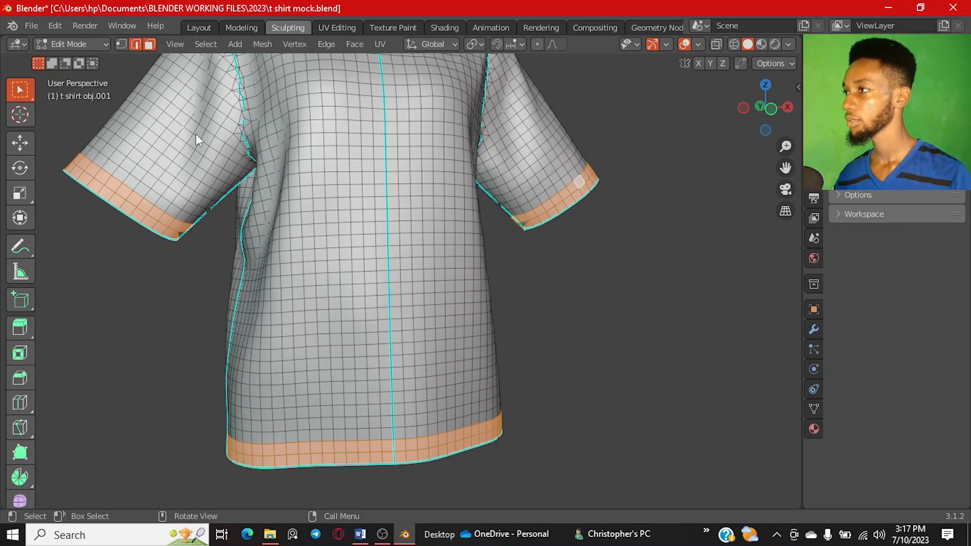
middle_drag(196, 133, 176, 110)
scroll(176, 110, up, 3)
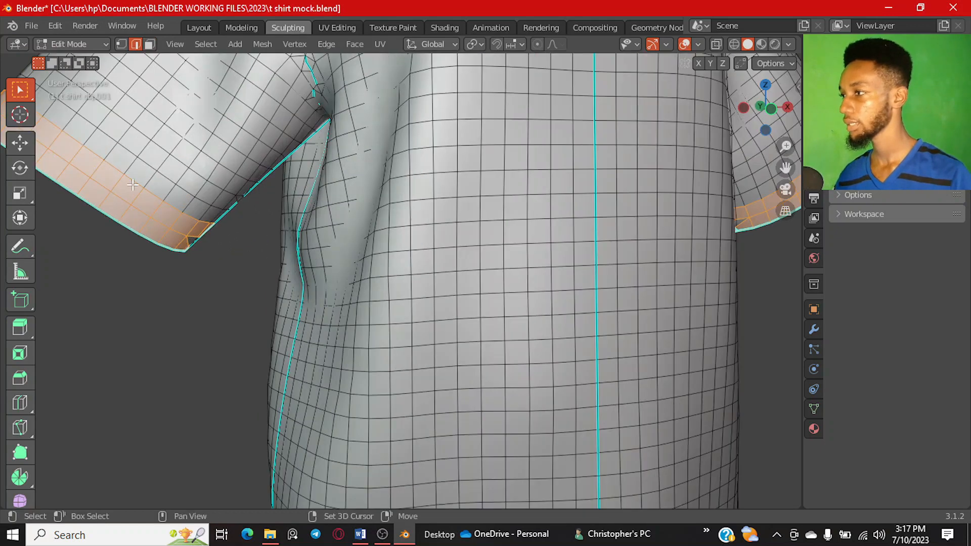
shift+middle_drag(68, 127, 237, 198)
scroll(256, 186, up, 2)
key(alt+a)
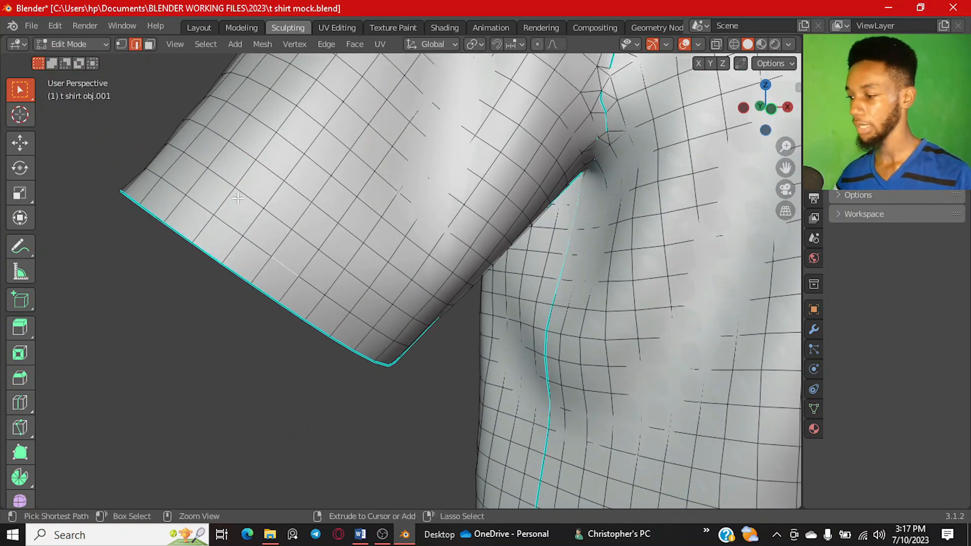
Step: Insert a single loop cut around the first sleeve, just above its hem
key(ctrl+r)
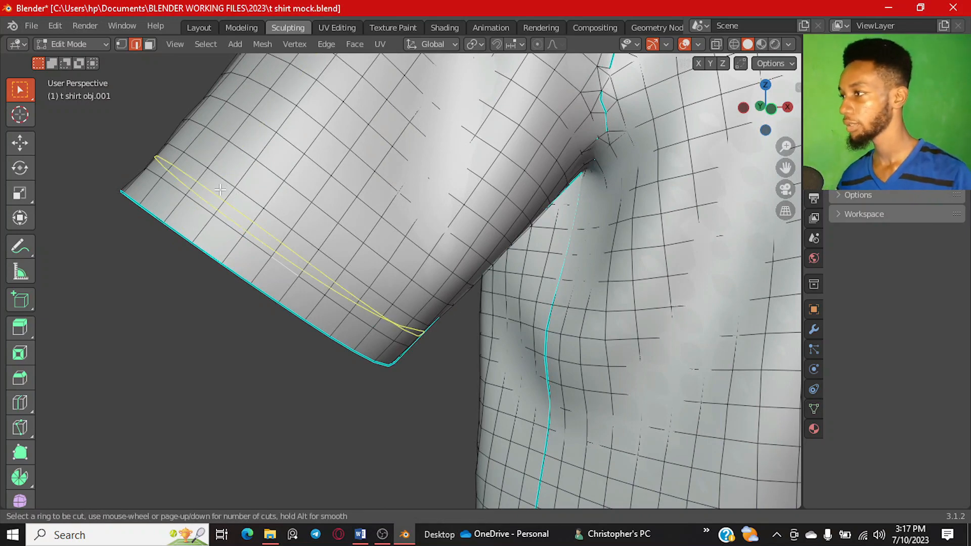
click(220, 189)
click(220, 189)
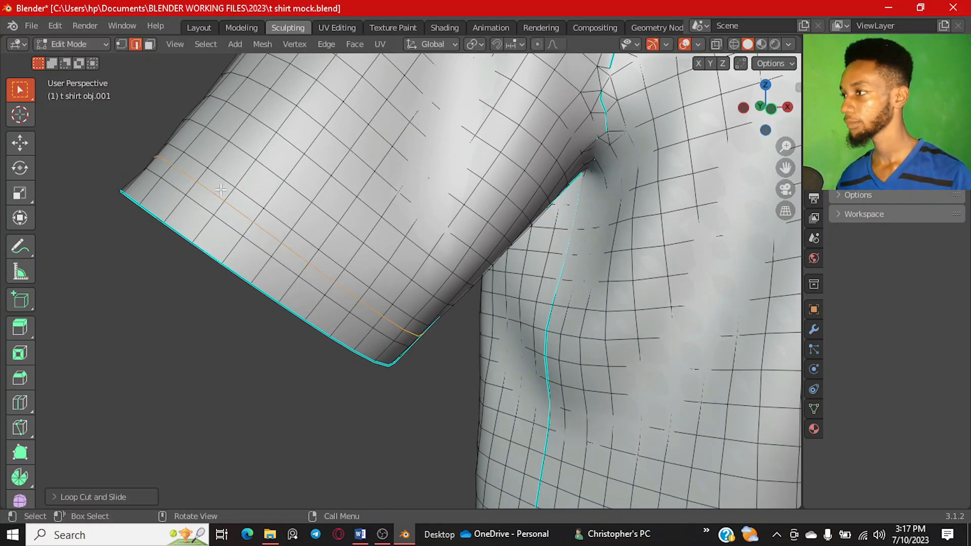
Step: Insert a matching single loop cut around the second sleeve, just above its hem
scroll(281, 223, down, 8)
shift+middle_drag(704, 252, 432, 248)
scroll(522, 219, up, 3)
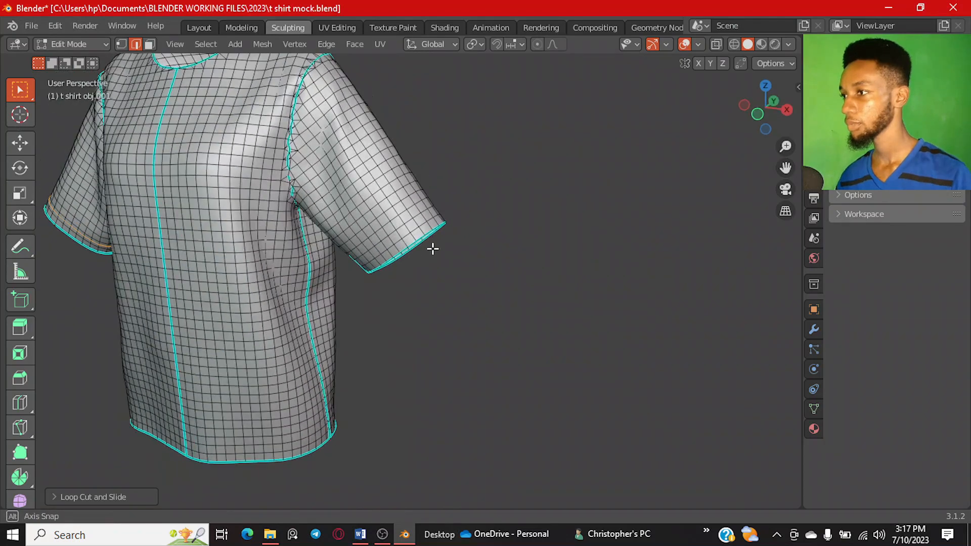
scroll(424, 206, up, 5)
middle_drag(424, 207, 462, 201)
key(ctrl+r)
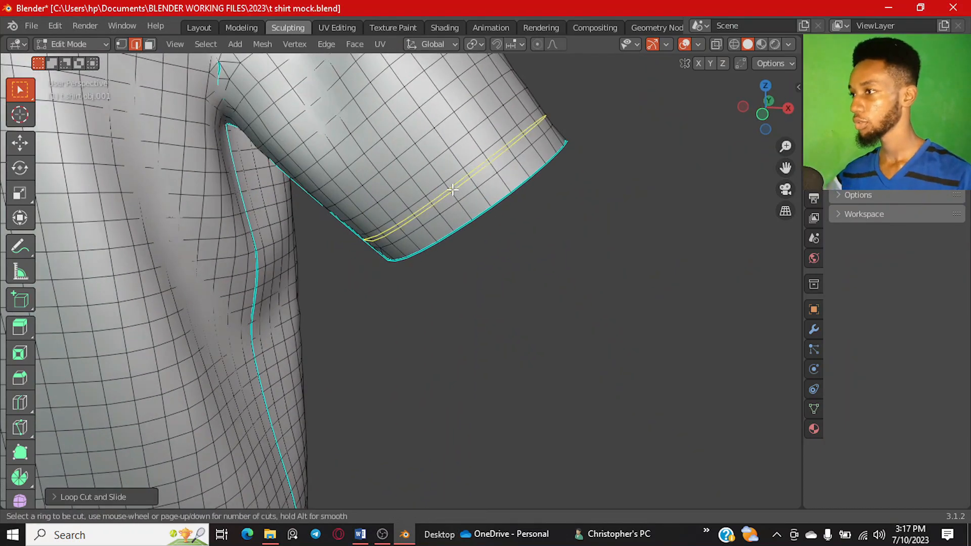
scroll(462, 179, up, 1)
click(461, 180)
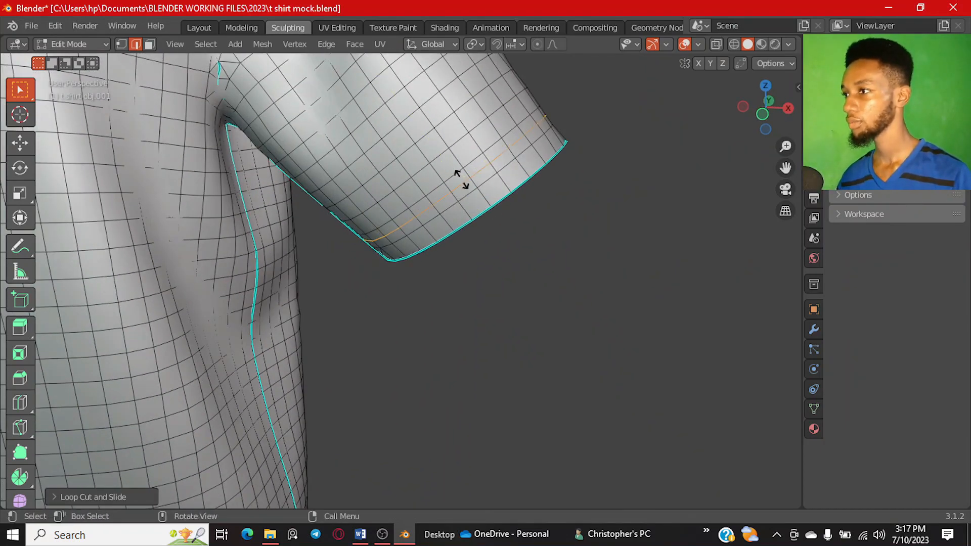
click(460, 180)
Step: Insert a single loop cut around the shirt body through the second face row above the bottom hem
scroll(461, 179, down, 6)
shift+middle_drag(359, 247, 404, 125)
scroll(313, 276, up, 2)
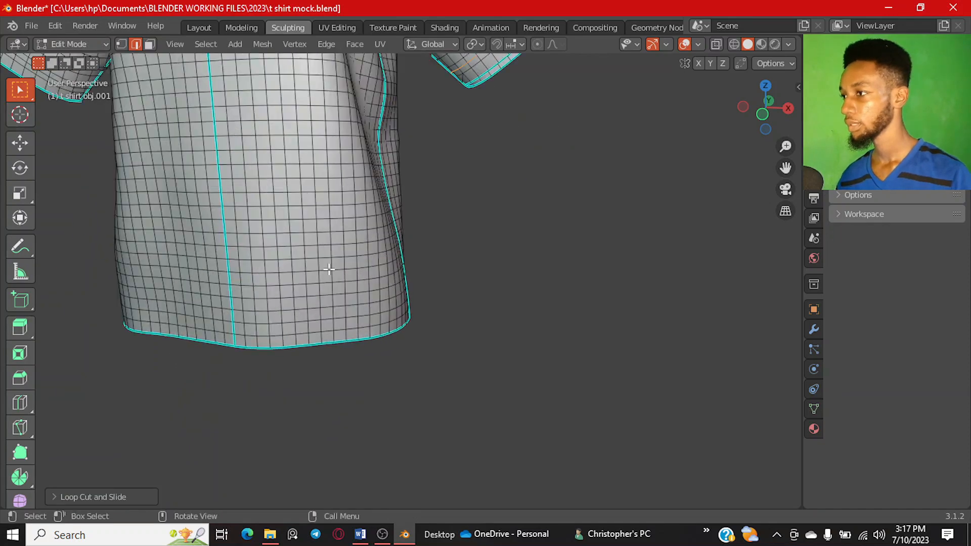
middle_drag(304, 287, 331, 267)
scroll(234, 297, up, 2)
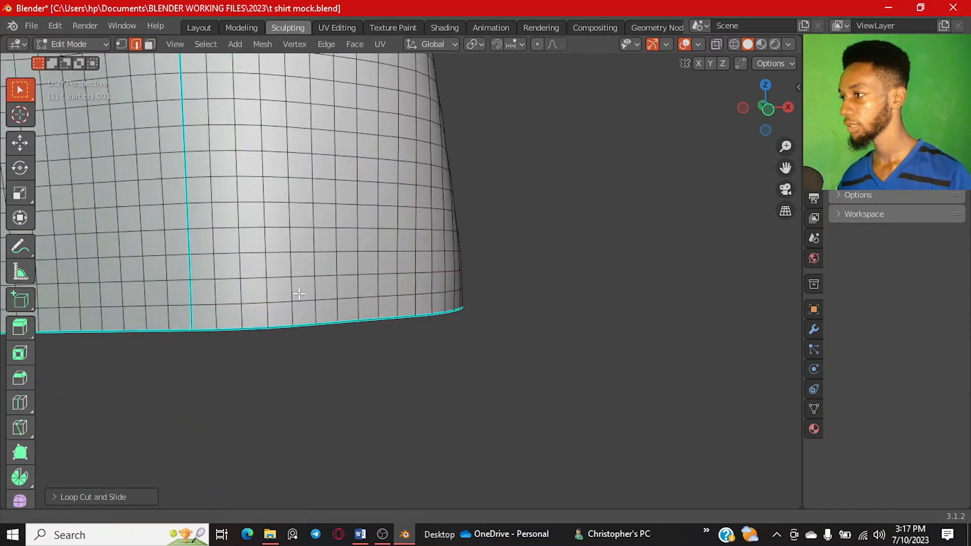
shift+middle_drag(224, 296, 386, 287)
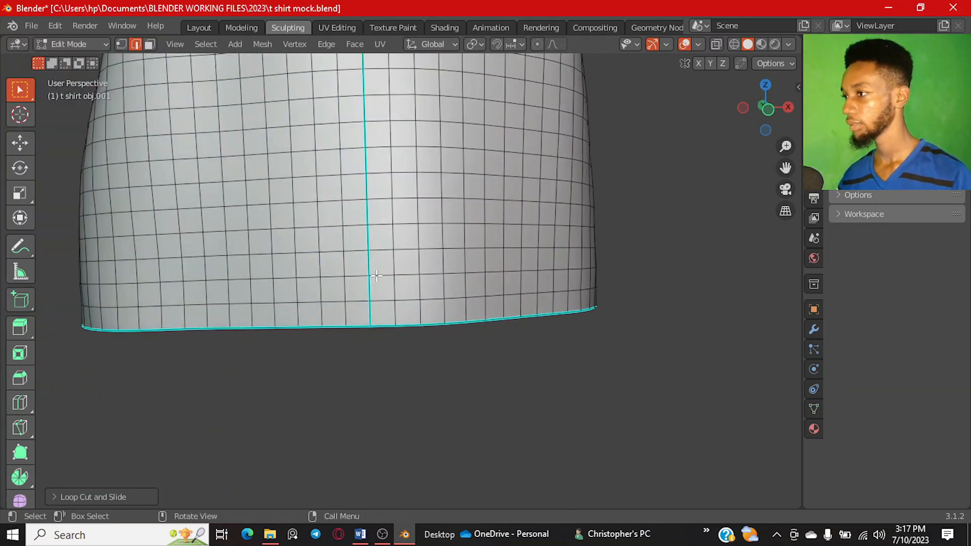
key(ctrl+r)
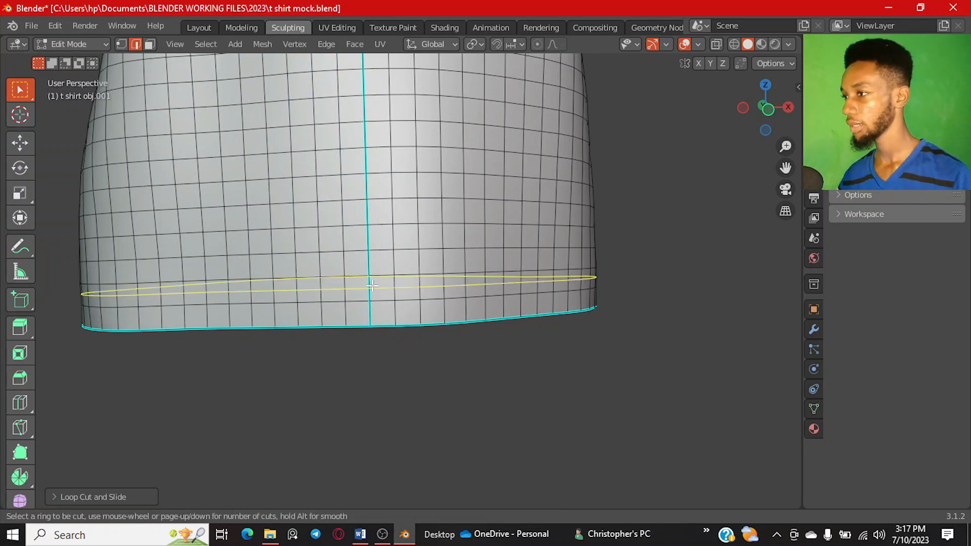
click(371, 283)
click(370, 284)
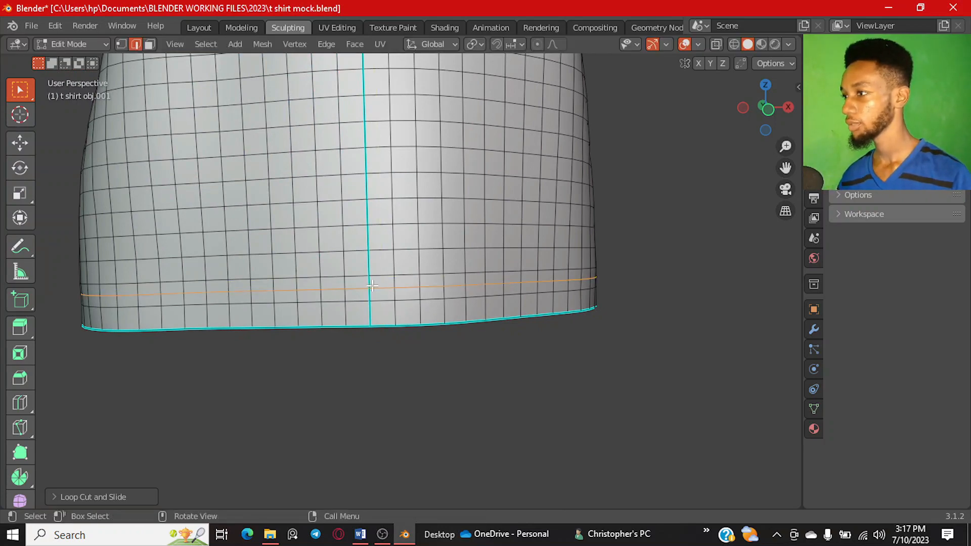
Step: Select two neighbouring edge loops around the first sleeve, just above its hem
scroll(371, 284, down, 5)
shift+middle_drag(338, 233, 325, 255)
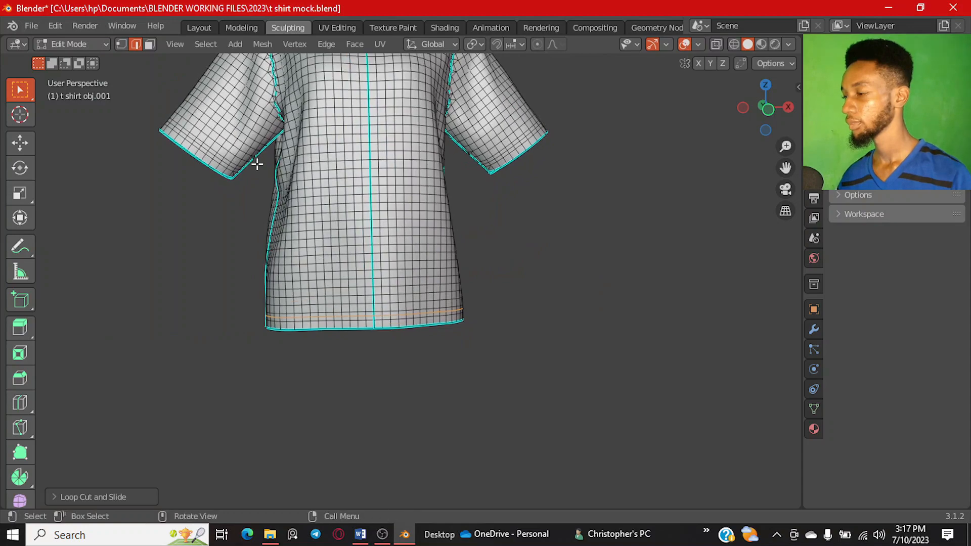
shift+middle_drag(257, 164, 288, 245)
scroll(285, 244, up, 3)
middle_drag(121, 218, 226, 230)
scroll(154, 228, up, 2)
scroll(225, 225, up, 3)
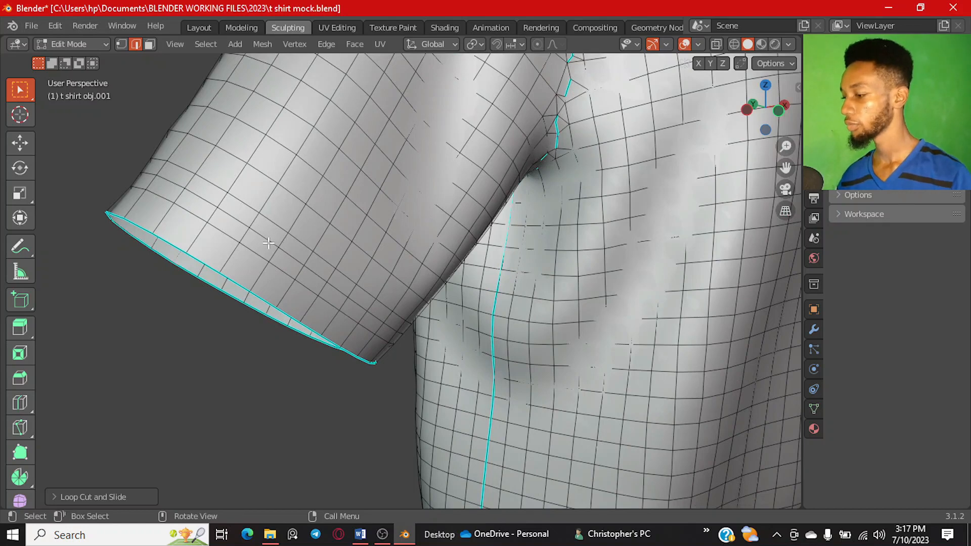
key(ctrl+r)
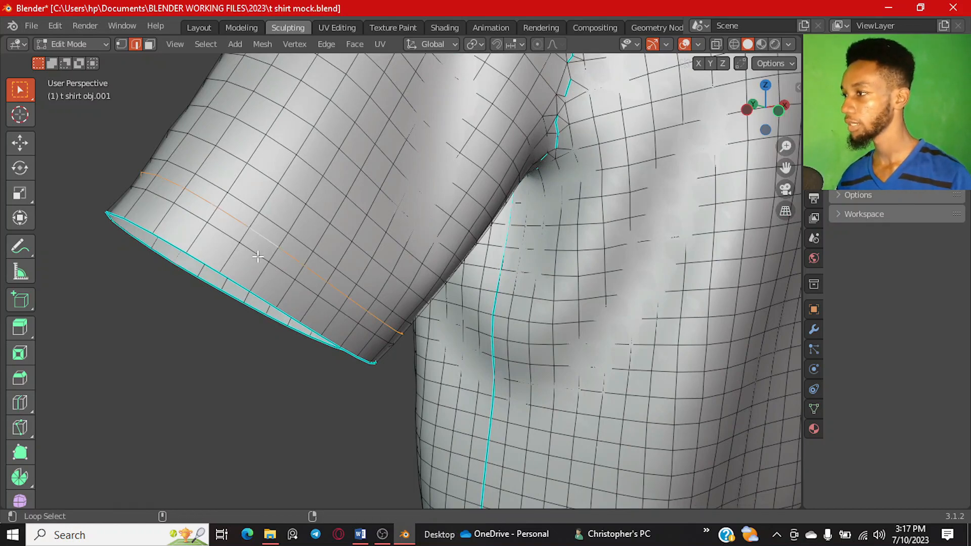
alt+shift+click(258, 256)
Step: Add the two matching edge loops above the second sleeve's hem to the selection
scroll(260, 257, down, 7)
middle_drag(447, 259, 350, 266)
scroll(520, 273, up, 1)
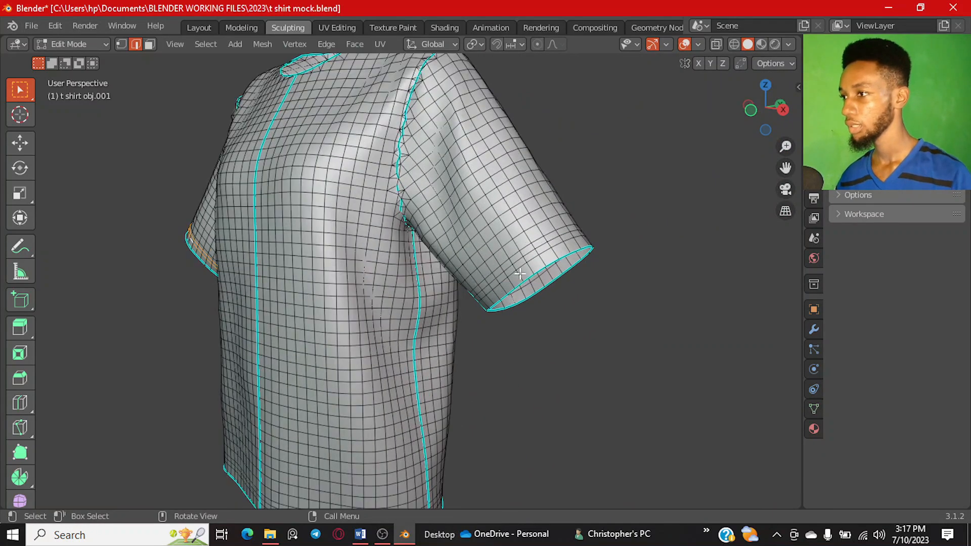
scroll(577, 256, up, 2)
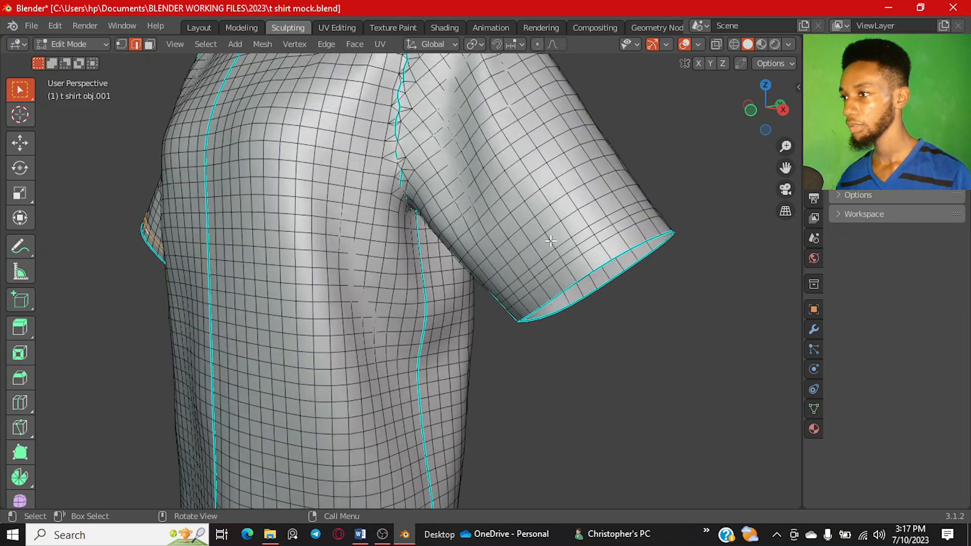
alt+shift+click(583, 243)
alt+shift+click(586, 249)
Step: Add two neighbouring edge loops above the shirt's bottom hem to the selection
scroll(456, 279, down, 4)
middle_drag(326, 308, 400, 319)
scroll(390, 321, up, 4)
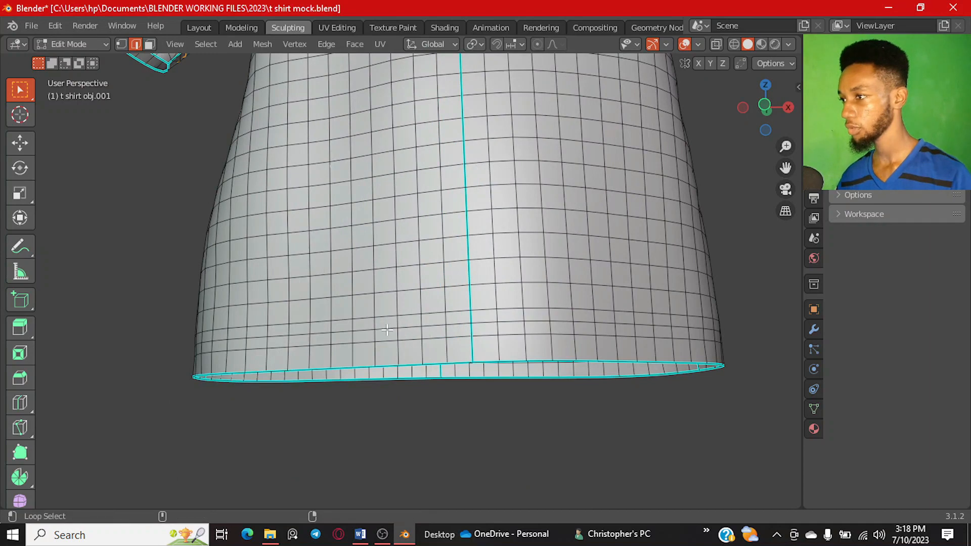
alt+shift+click(387, 338)
alt+shift+click(385, 346)
scroll(385, 291, down, 4)
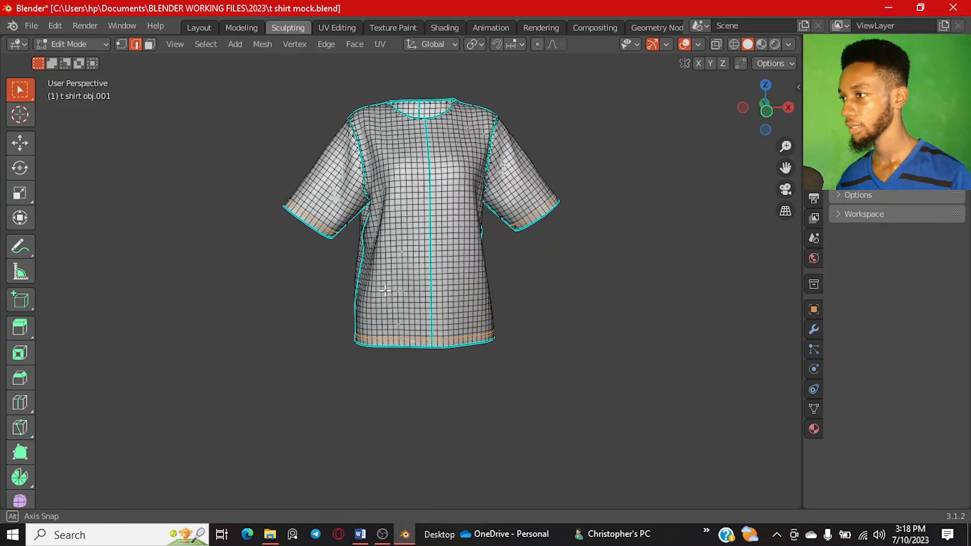
Step: Separate the selected edge loops into their own object and select that object in Object Mode
middle_drag(385, 290, 382, 299)
key(p)
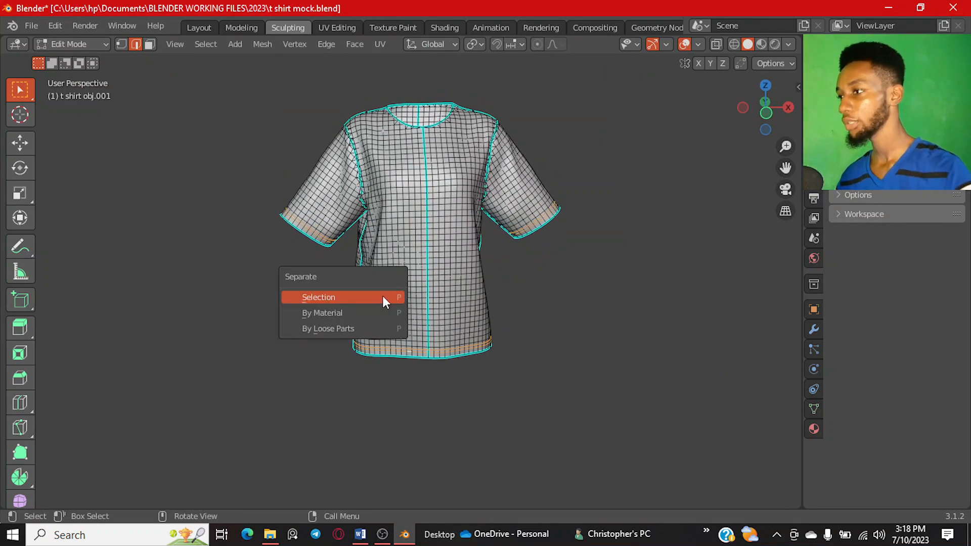
click(382, 299)
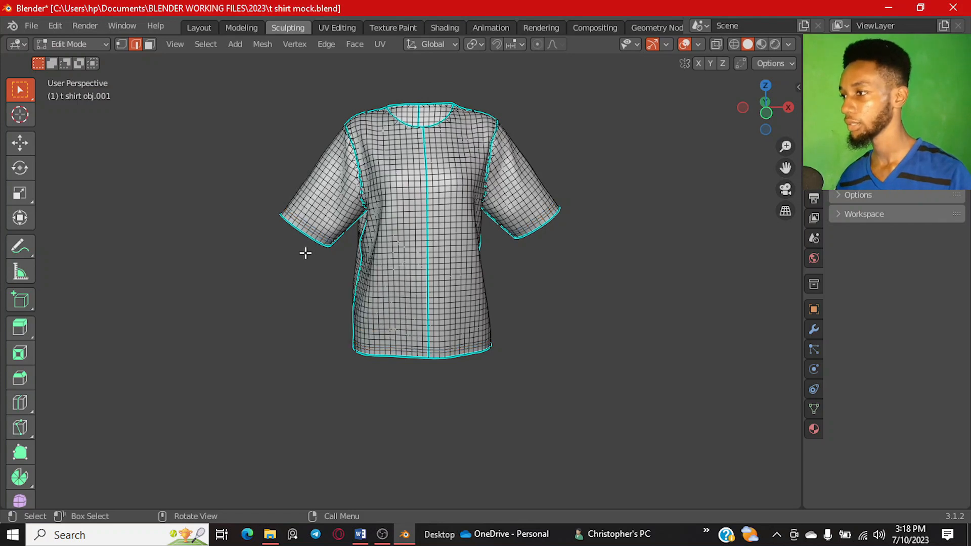
key(Tab)
scroll(324, 228, up, 2)
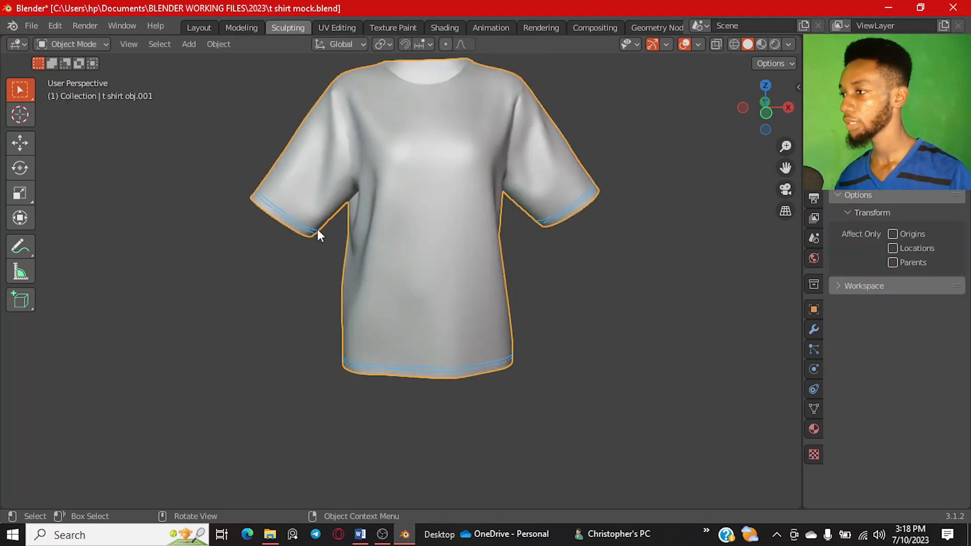
click(291, 220)
Step: Examine the separated seam lines on the sleeves and bottom hem, including from the front view and close up
scroll(541, 256, up, 3)
scroll(508, 268, down, 4)
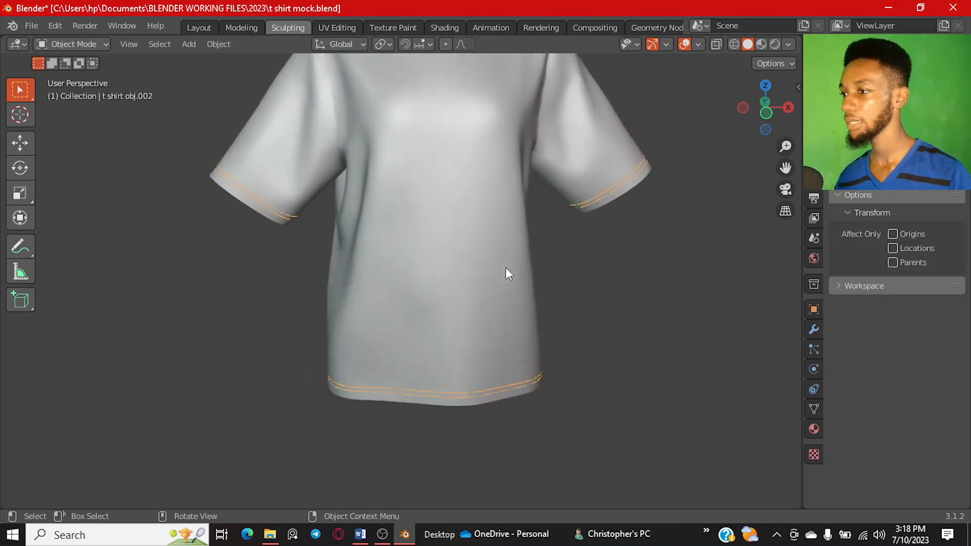
mouse_move(506, 268)
middle_down()
mouse_move(371, 264)
mouse_move(493, 253)
middle_up()
scroll(492, 254, up, 3)
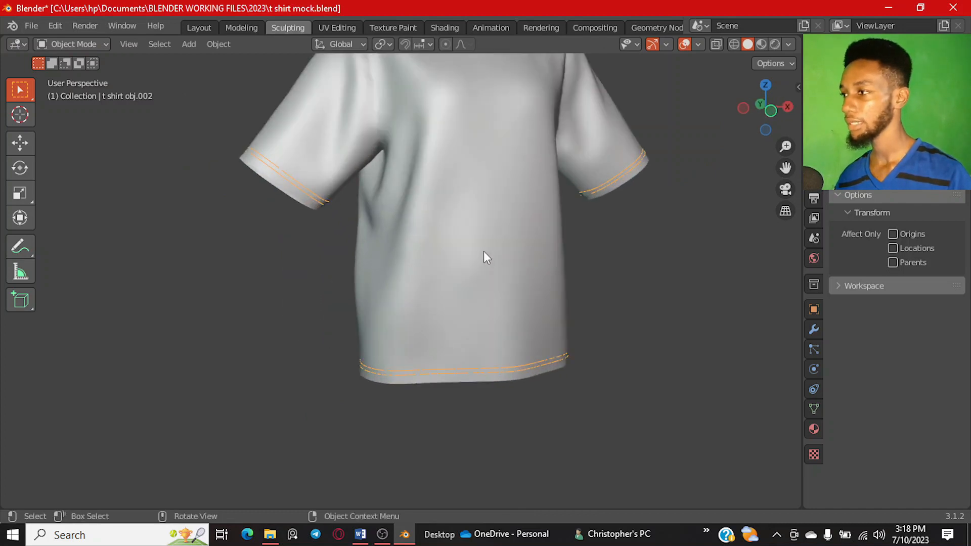
scroll(431, 240, down, 3)
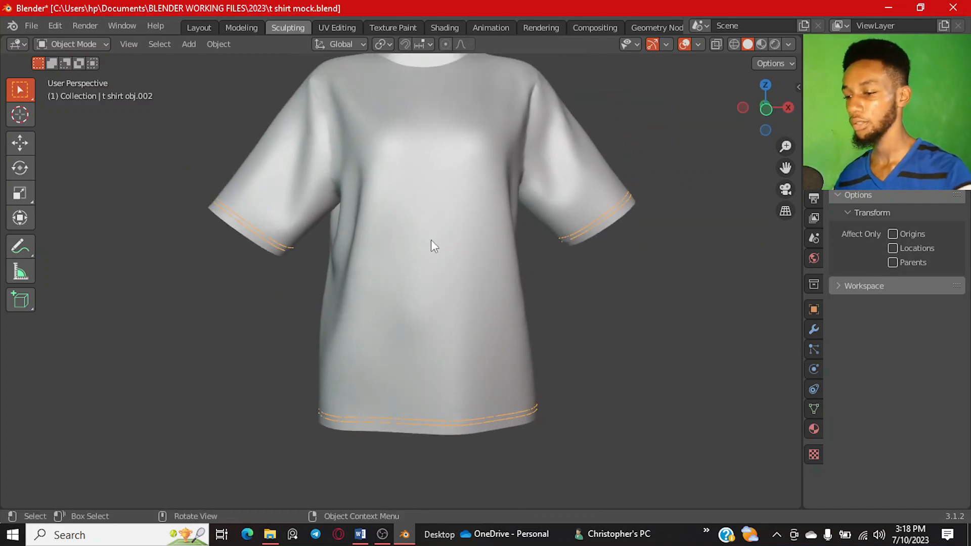
key(KP_1)
scroll(347, 245, up, 2)
scroll(403, 315, down, 1)
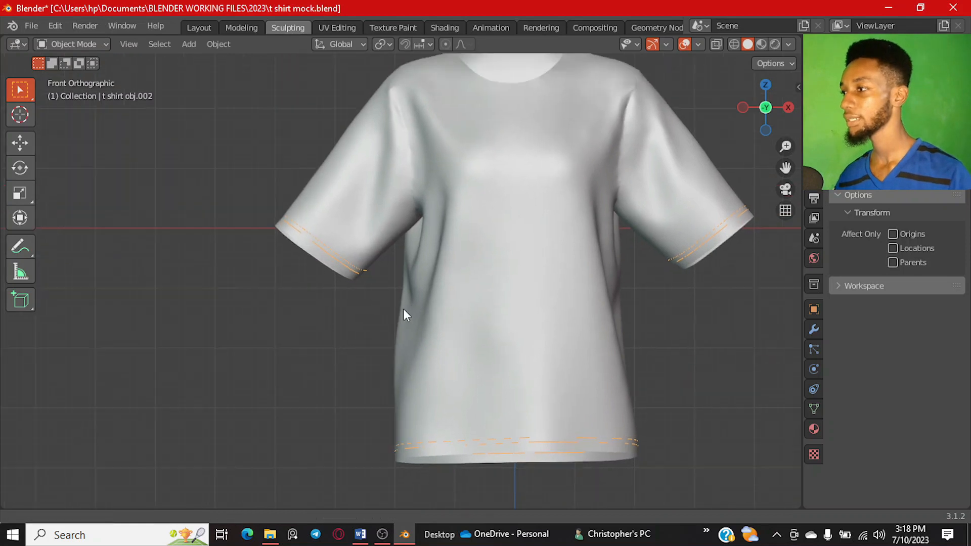
scroll(477, 304, up, 5)
scroll(481, 276, up, 3)
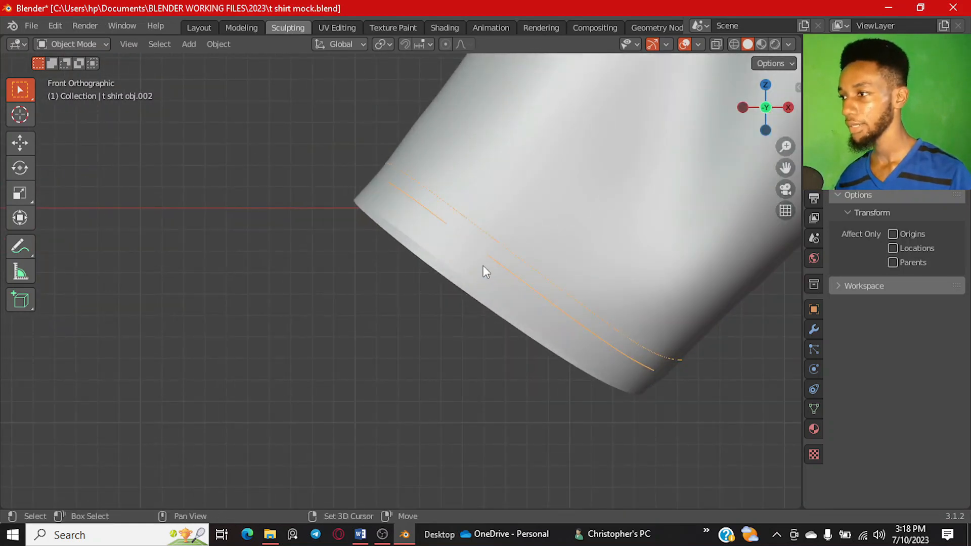
scroll(484, 271, down, 2)
scroll(398, 245, down, 2)
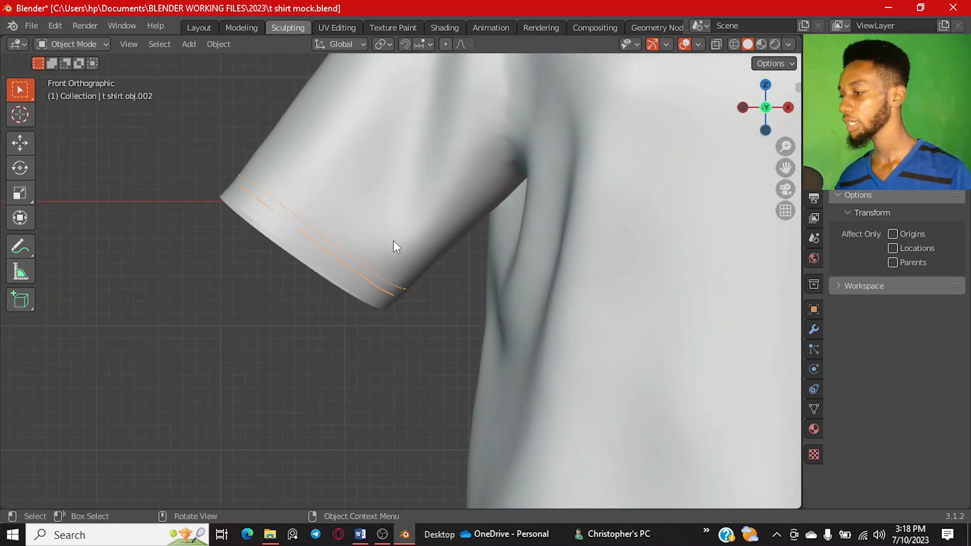
Step: Enter Edit Mode on the separated seam-line object and select all of its edges
key(Tab)
scroll(459, 289, down, 2)
shift+middle_drag(459, 289, 359, 268)
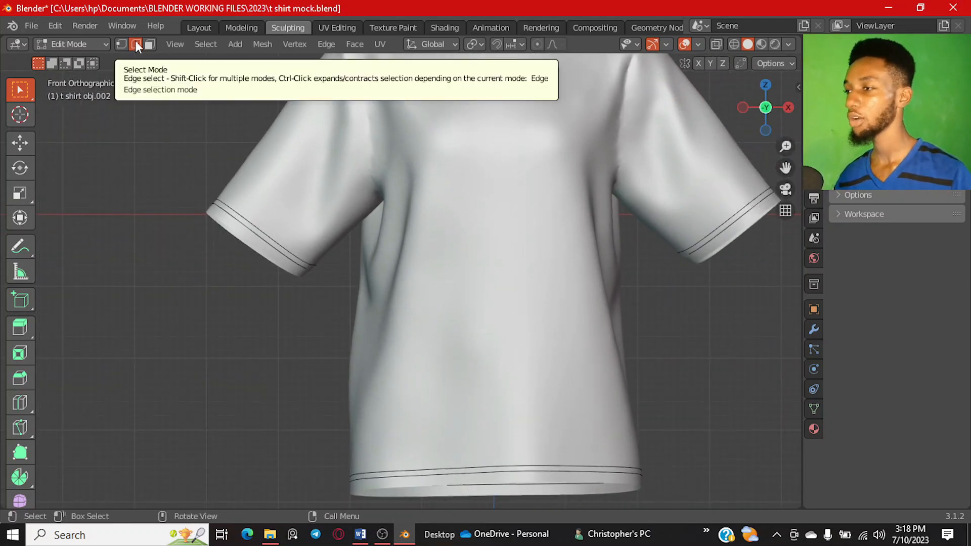
key(a)
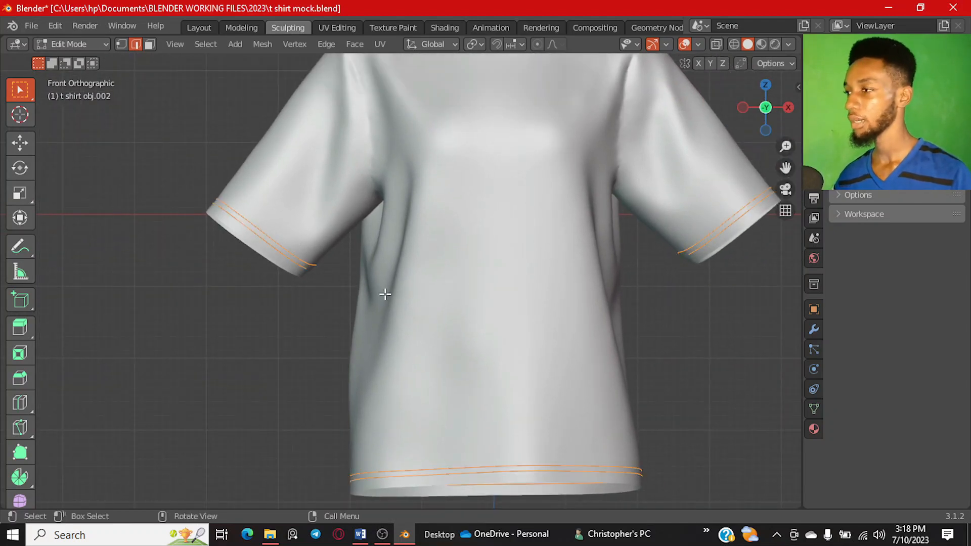
shift+middle_drag(447, 289, 404, 282)
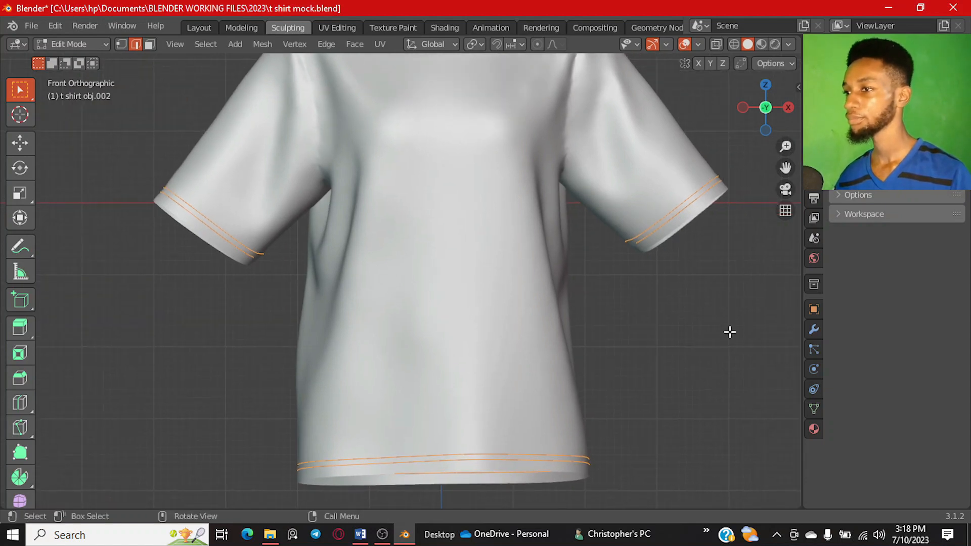
Step: Subdivide all selected edges of the sleeve and bottom hem seam lines with 4 cuts
key(ctrl+e)
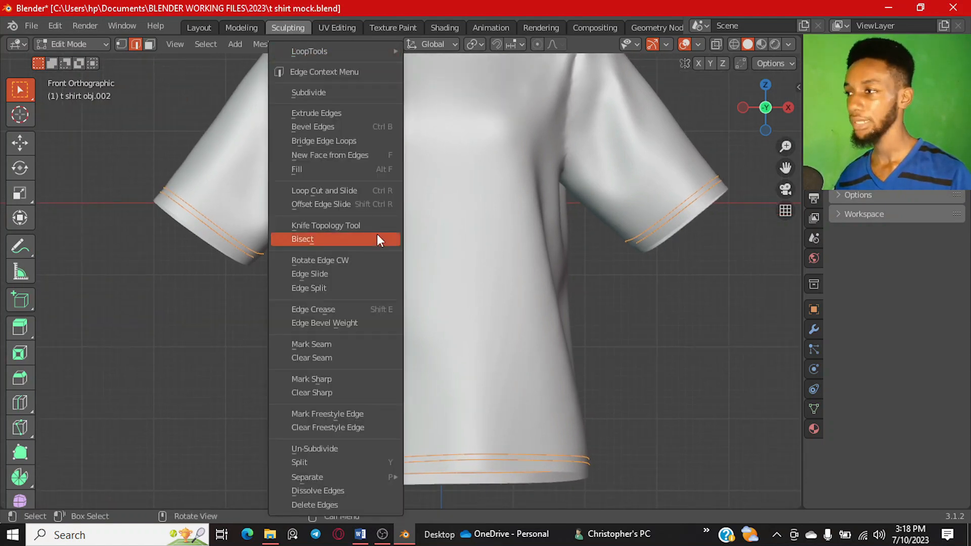
click(347, 91)
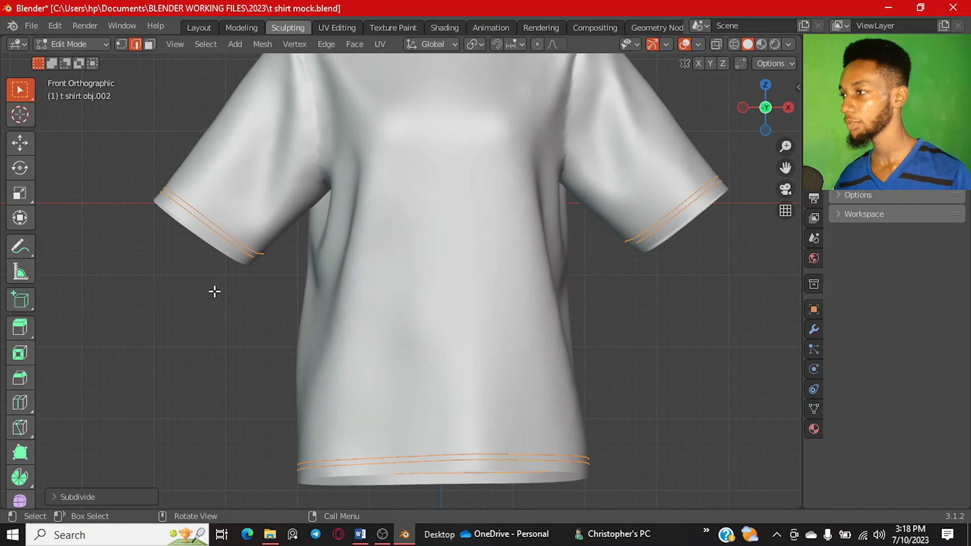
click(84, 496)
scroll(298, 296, up, 2)
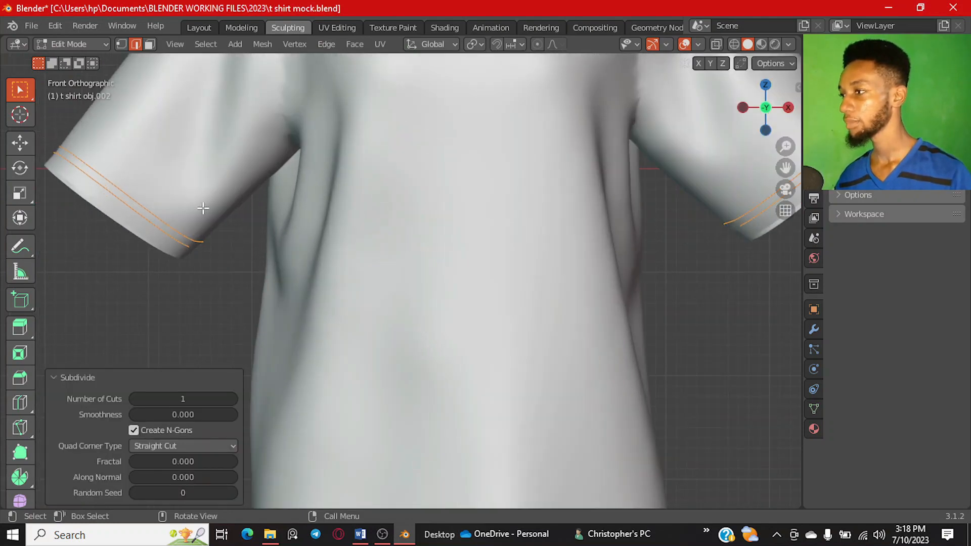
shift+middle_drag(235, 220, 476, 297)
scroll(475, 298, up, 8)
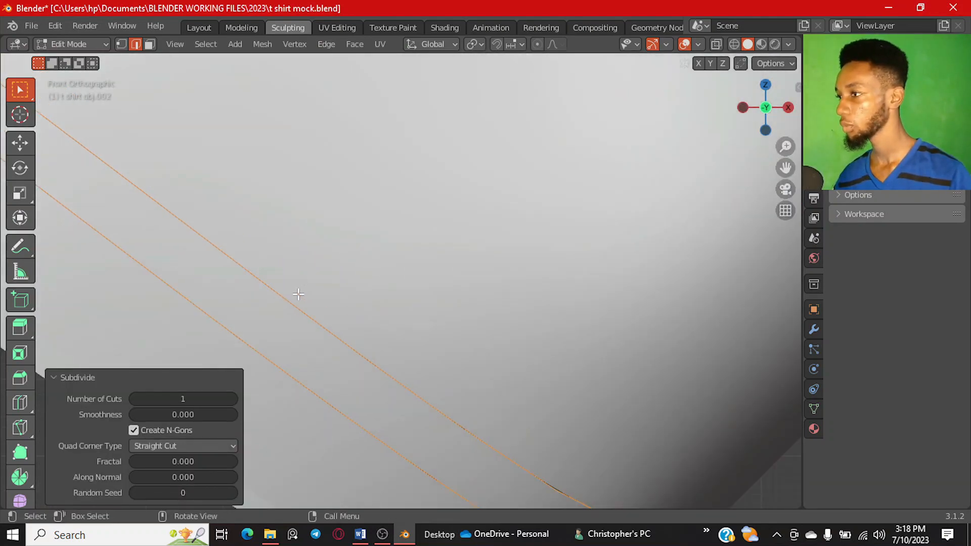
click(233, 399)
click(233, 399)
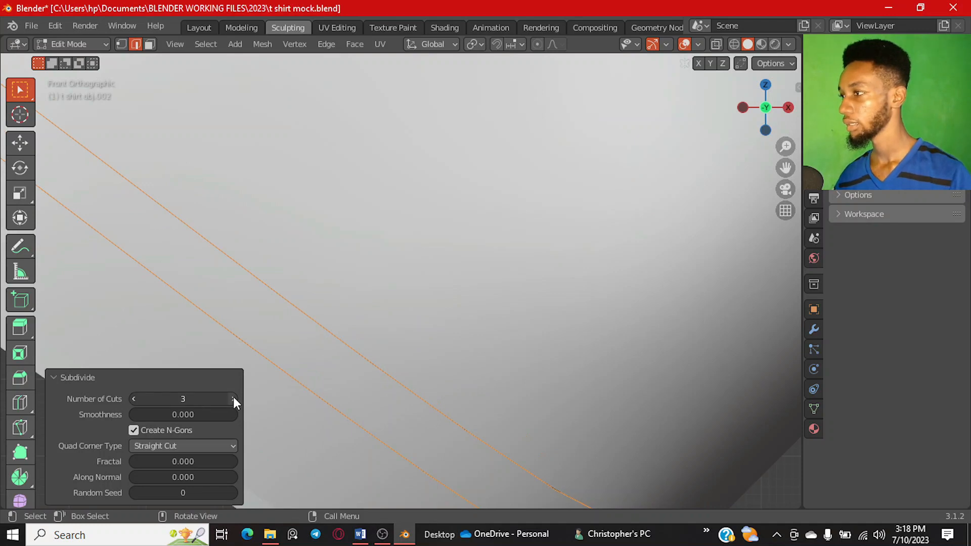
scroll(534, 364, down, 6)
shift+middle_drag(601, 353, 507, 298)
scroll(507, 298, down, 5)
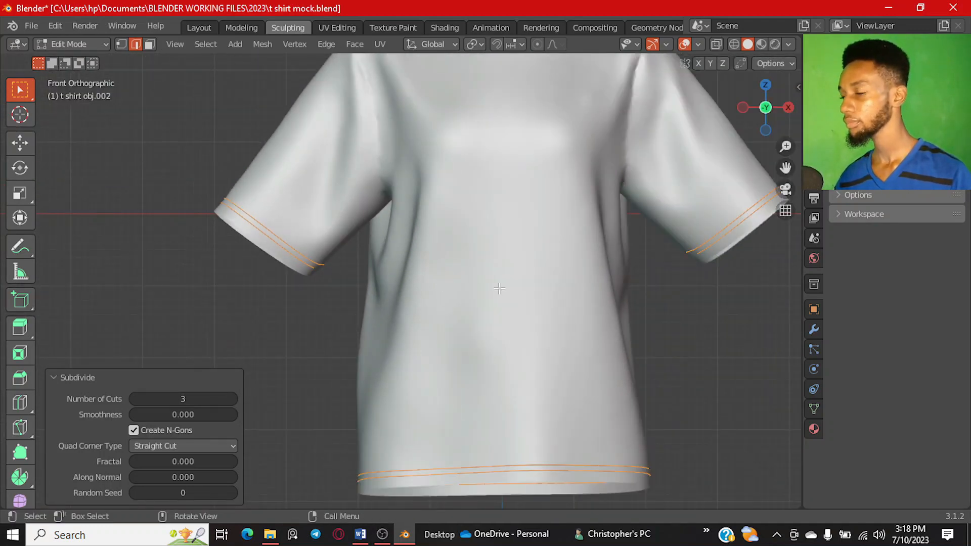
click(236, 400)
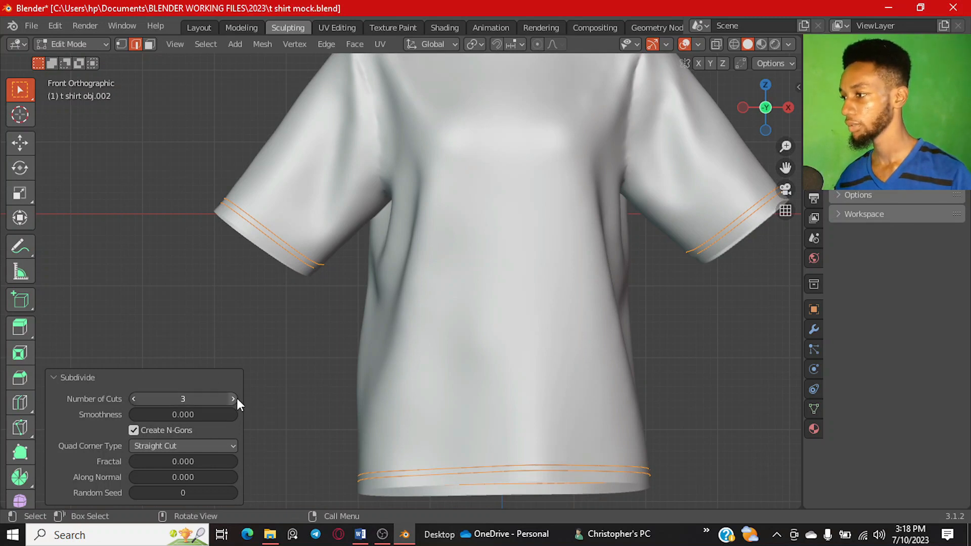
Step: Pick a single edge on the bottom hem's upper seam line to examine the length of the subdivided segments
scroll(456, 470, up, 2)
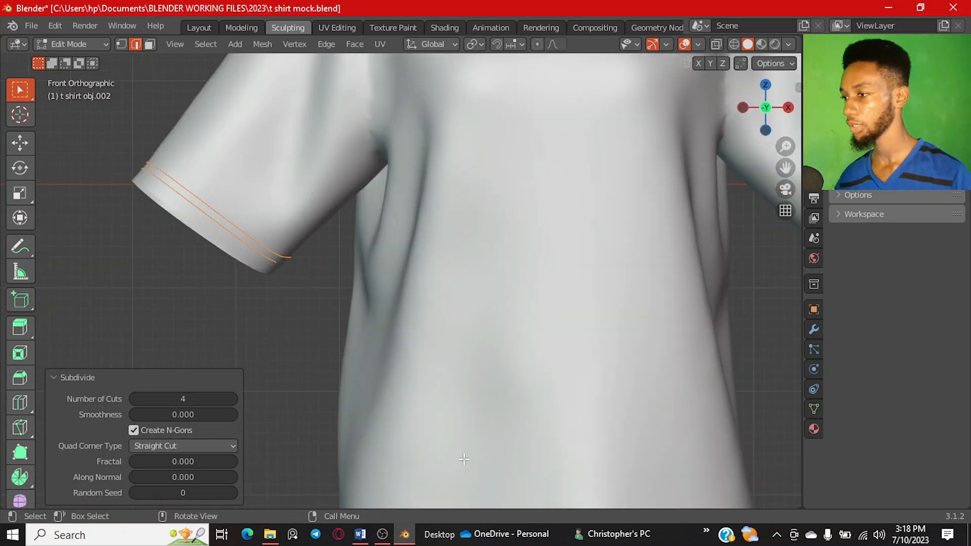
shift+middle_drag(453, 412, 401, 219)
scroll(413, 392, up, 1)
click(409, 378)
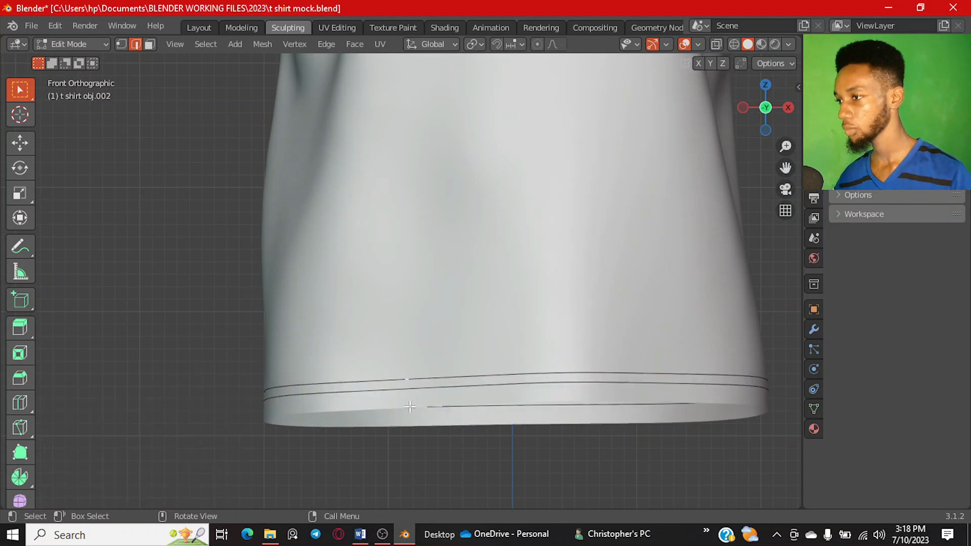
scroll(419, 405, up, 1)
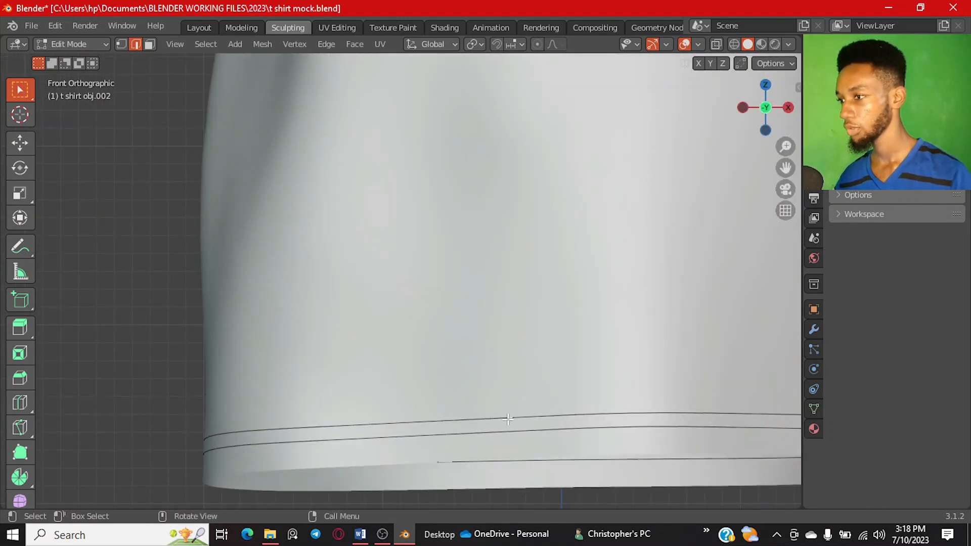
scroll(496, 315, down, 4)
middle_drag(470, 276, 425, 227)
scroll(453, 316, down, 4)
Step: Select all seam-line edges, apply Checker Deselect repeatedly to the bottom hem and lower sleeve loops, and undo the excess pass
key(a)
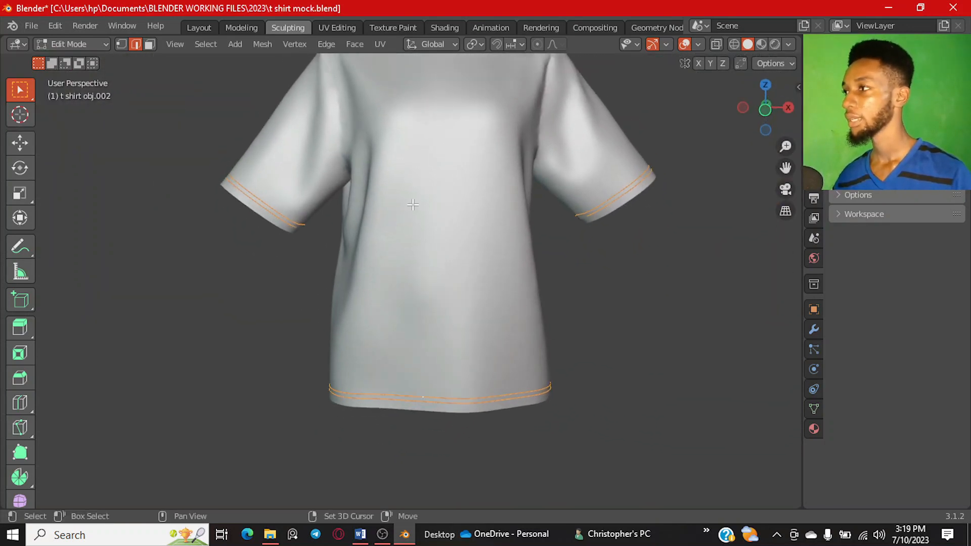
click(206, 44)
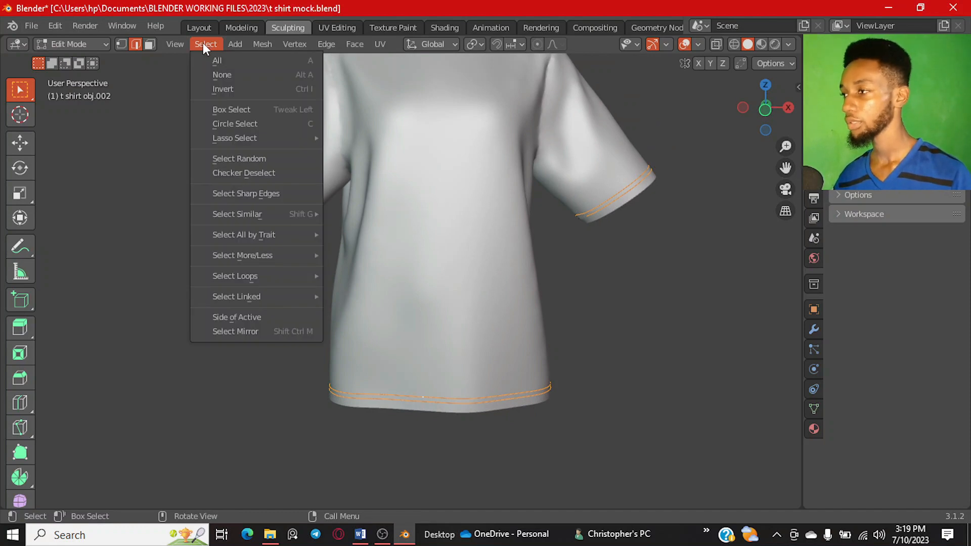
click(247, 170)
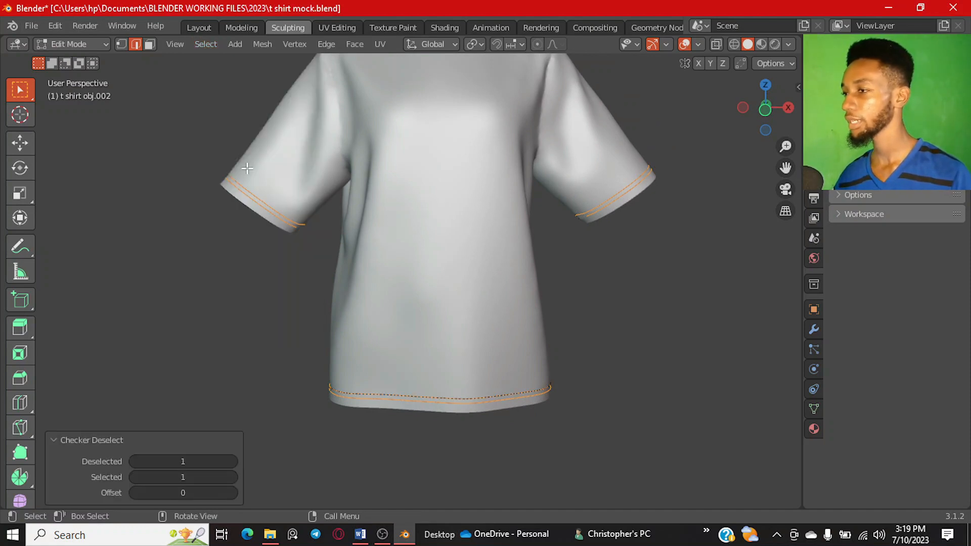
scroll(353, 328, up, 2)
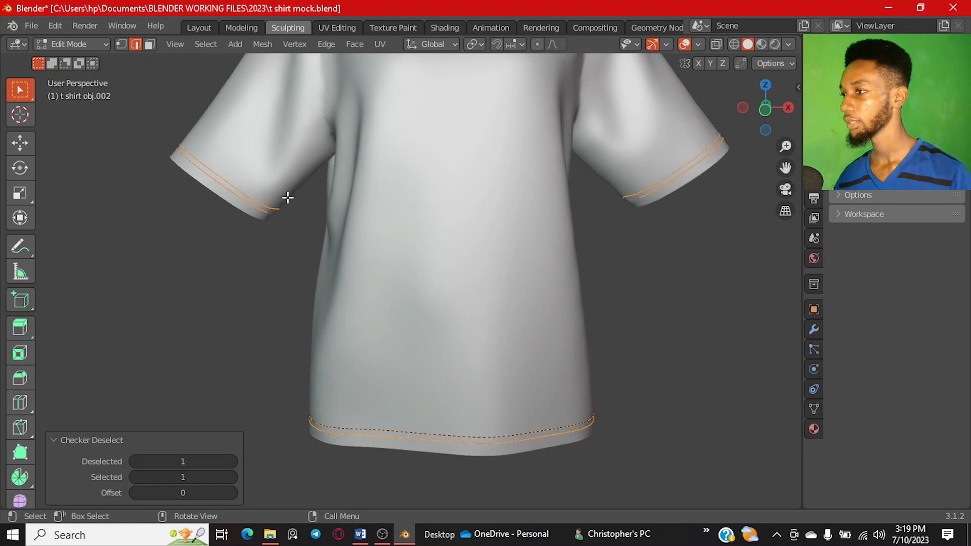
click(203, 46)
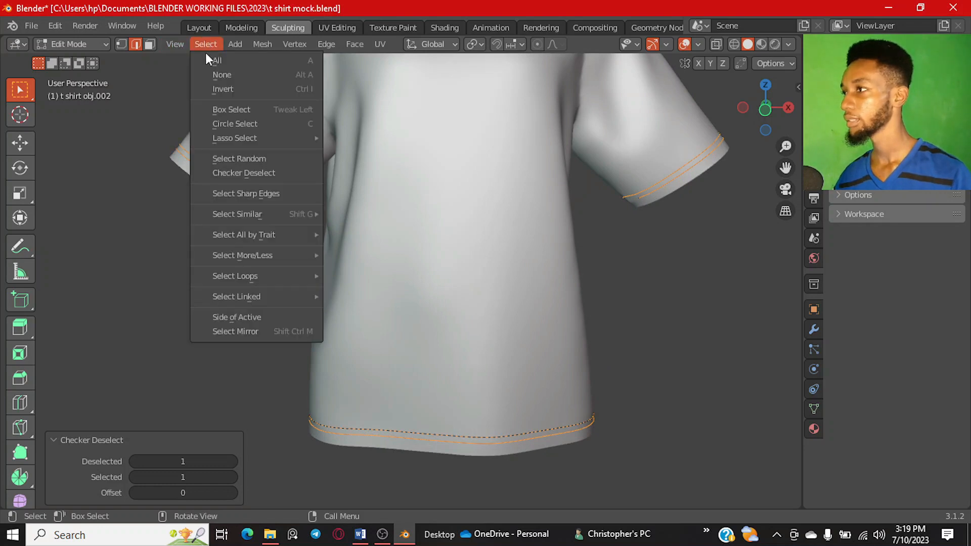
click(236, 168)
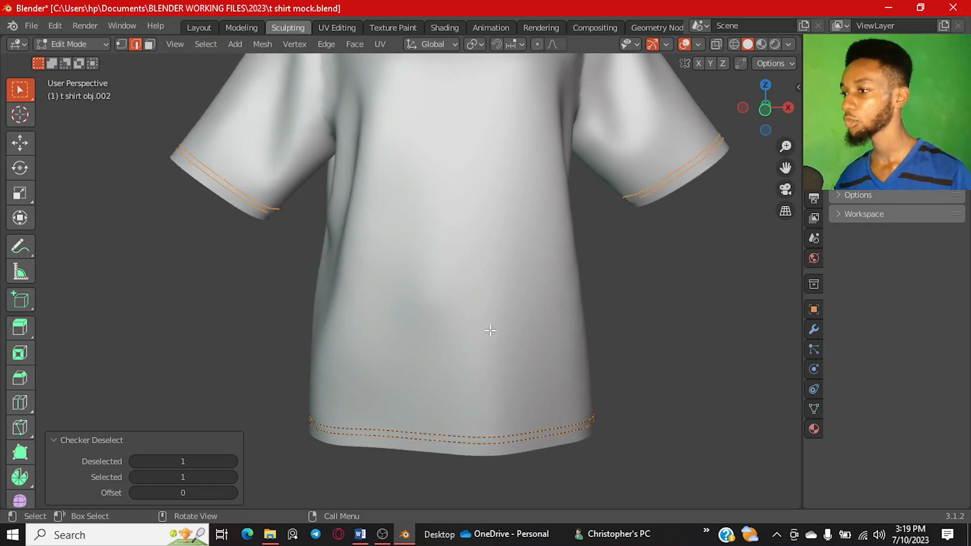
click(196, 44)
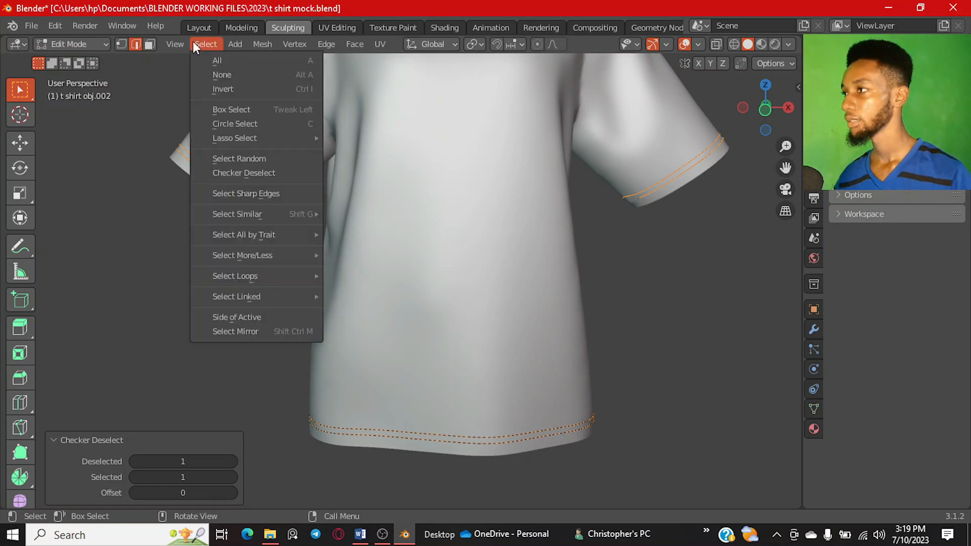
click(254, 170)
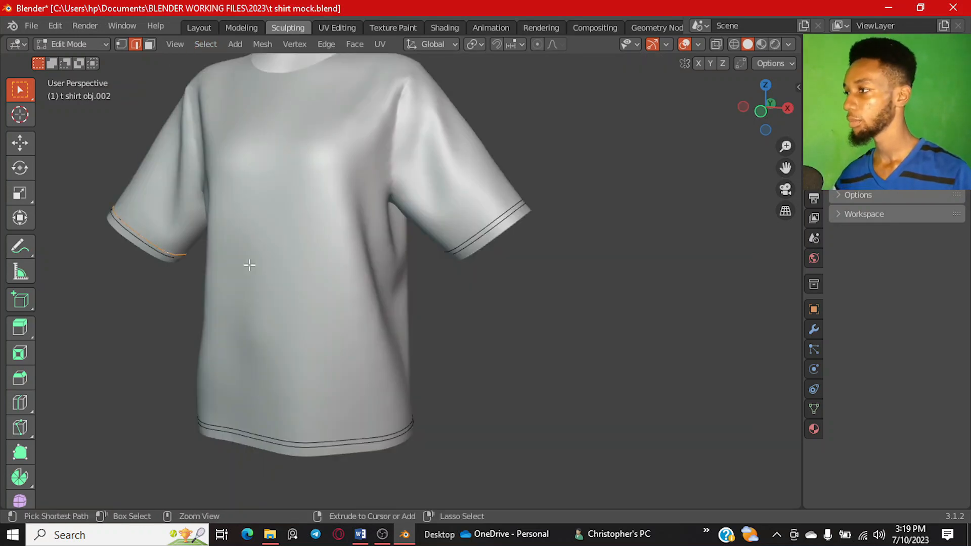
key(ctrl+z)
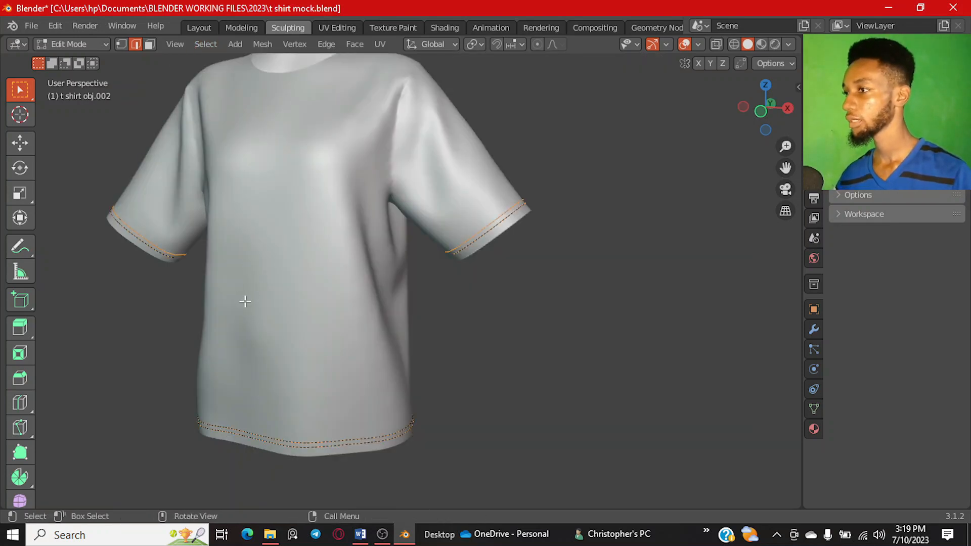
Step: Try to delete the selected edges from the seam lines while the upper sleeve loops are still fully selected
scroll(245, 302, down, 1)
middle_drag(245, 302, 295, 284)
middle_drag(248, 315, 343, 334)
scroll(351, 347, up, 3)
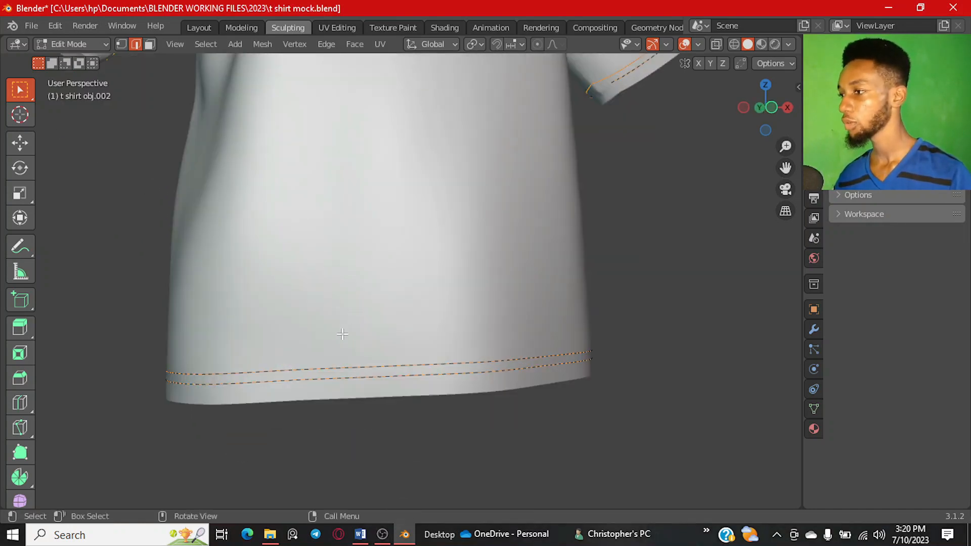
key(x)
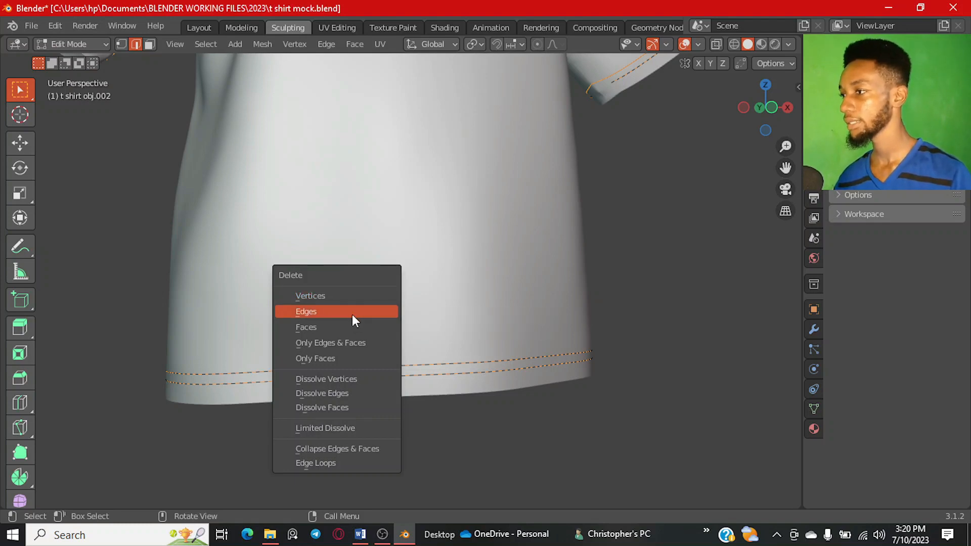
click(358, 310)
scroll(337, 323, down, 6)
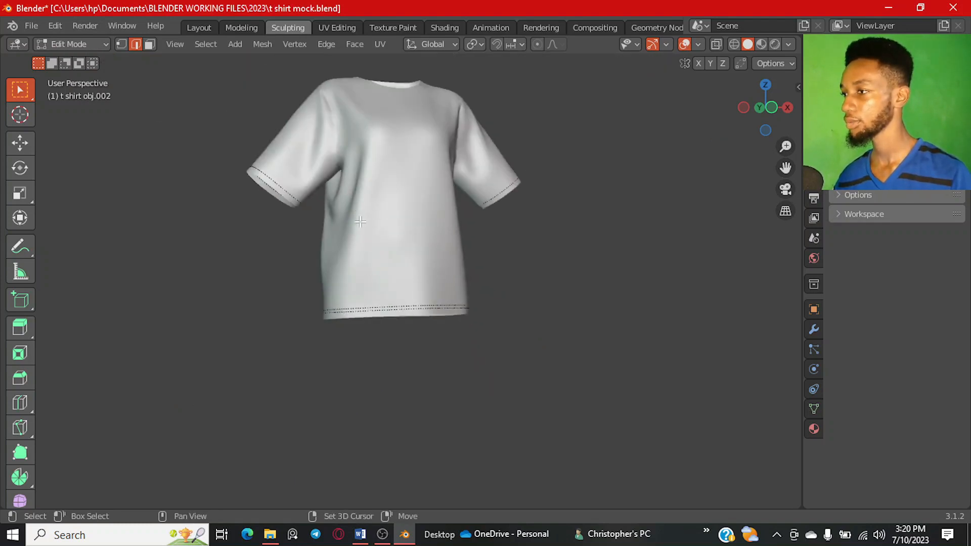
scroll(337, 323, up, 3)
scroll(329, 349, down, 2)
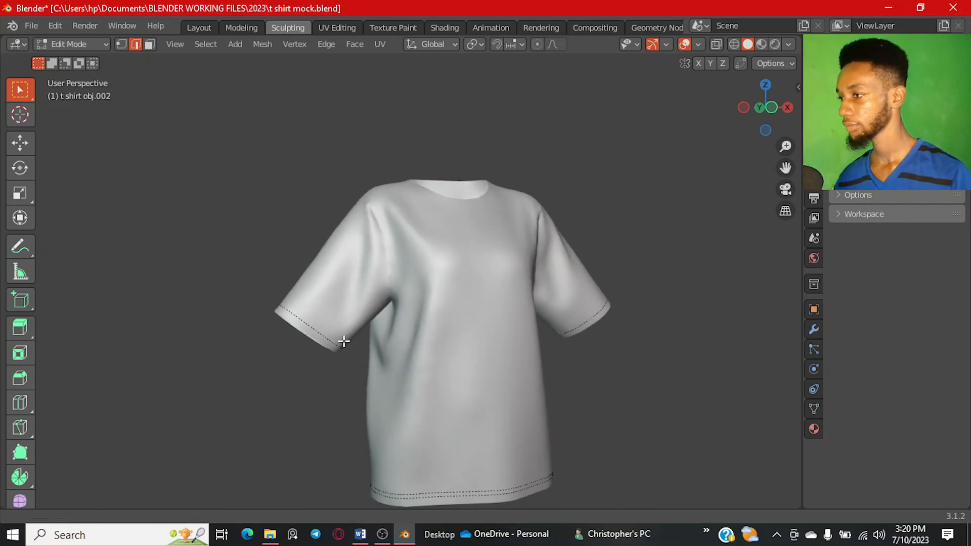
Step: Restore the deleted edges, exclude both sleeves' upper seam loops from the selection, and delete the remaining selected edges
scroll(349, 344, up, 2)
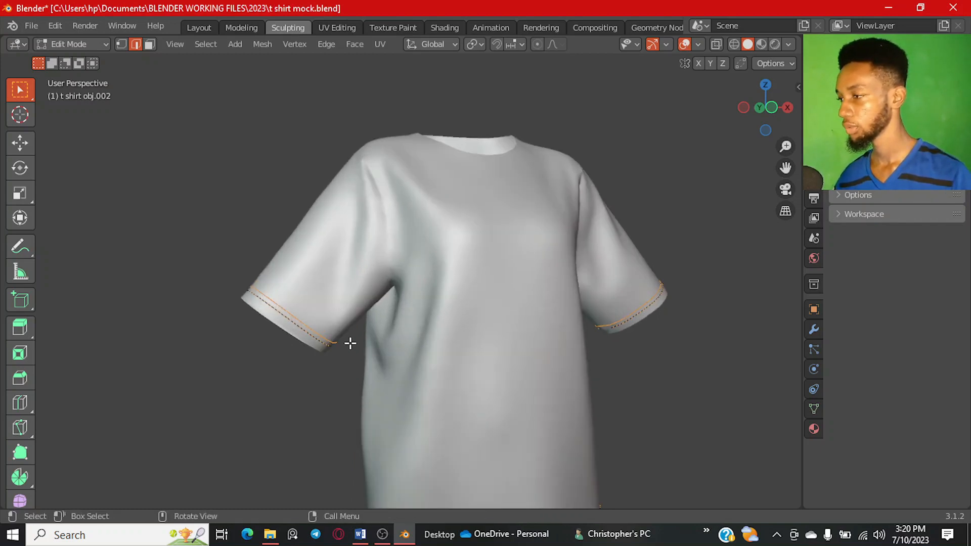
scroll(345, 306, up, 2)
scroll(266, 260, up, 2)
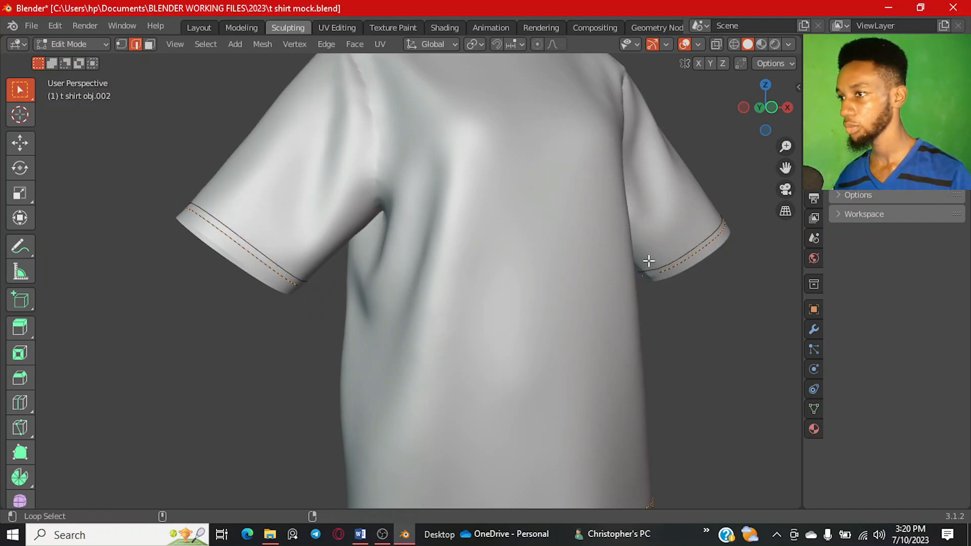
scroll(560, 329, down, 2)
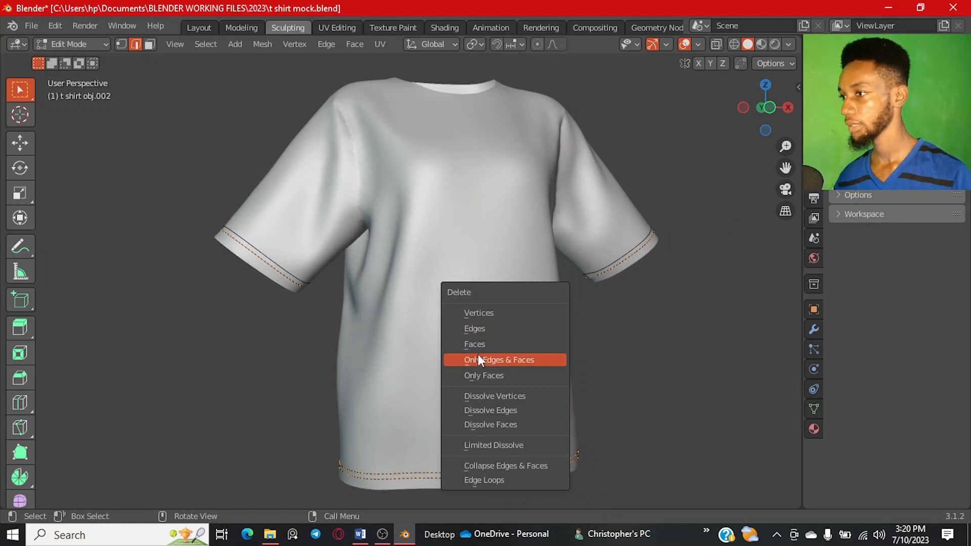
click(489, 330)
Step: Turn the upper seam loop on the wearer's right sleeve into dashes by deleting every other edge using Checker Deselect
scroll(324, 291, up, 1)
shift+middle_drag(200, 283, 363, 310)
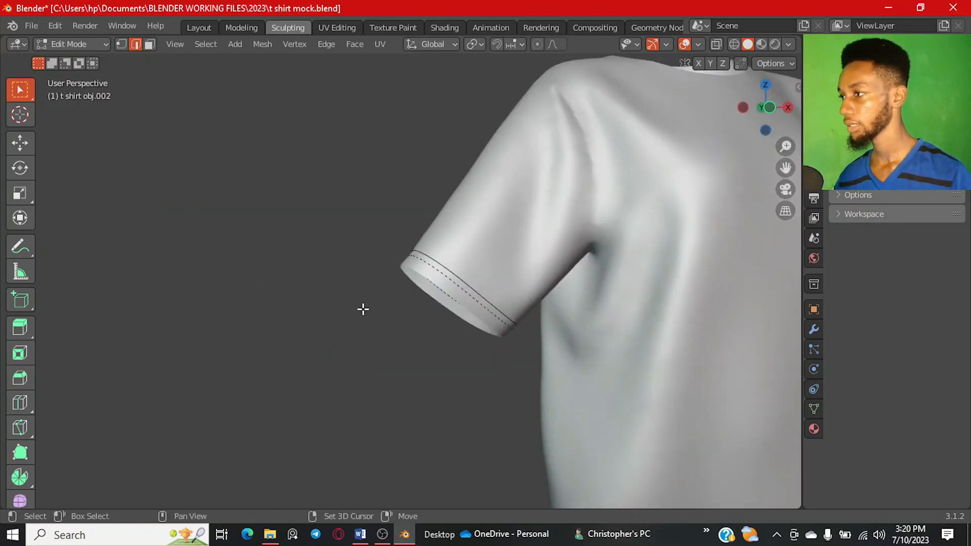
scroll(363, 309, up, 4)
alt+click(554, 299)
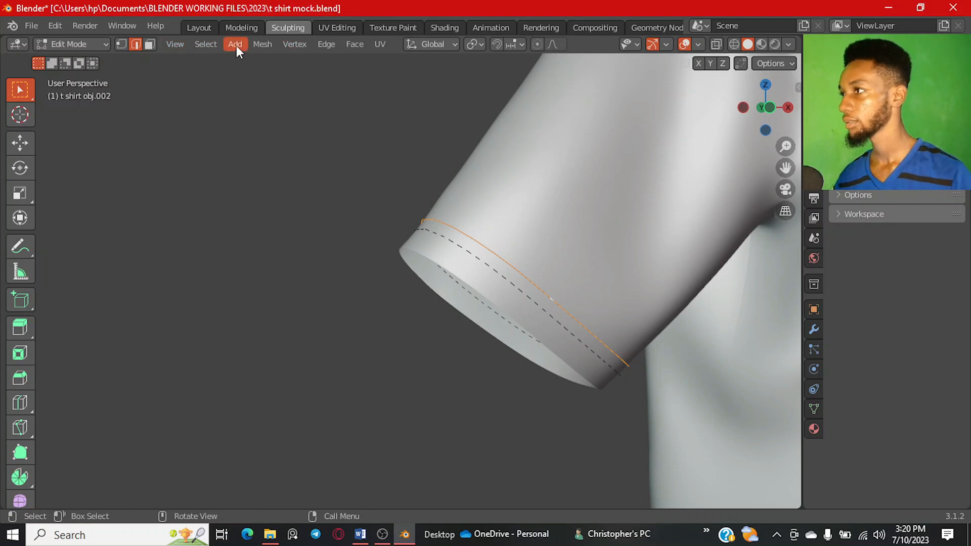
click(209, 44)
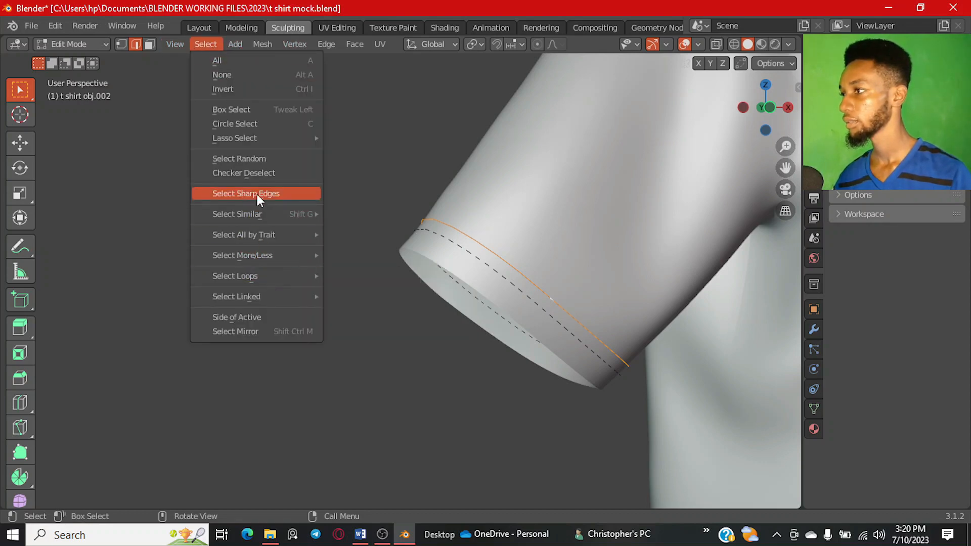
click(264, 173)
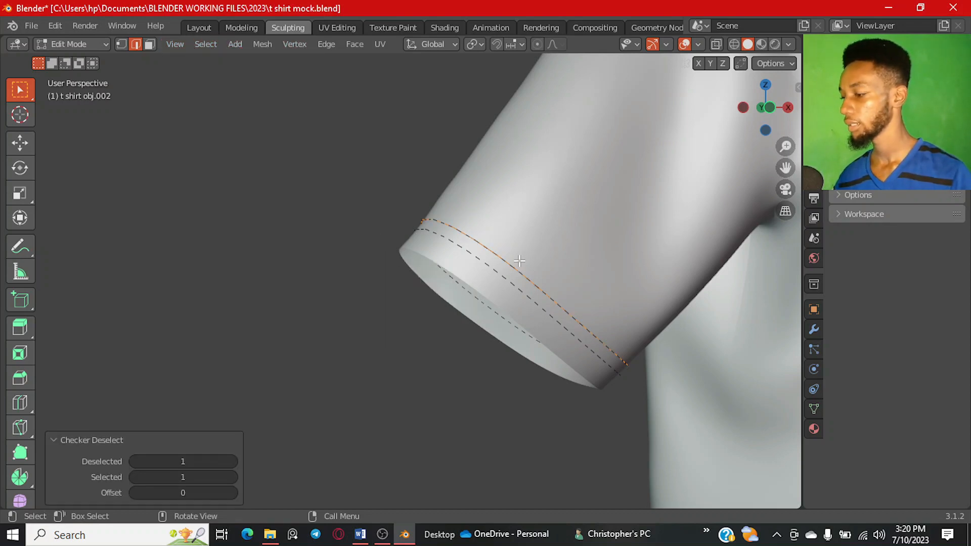
key(x)
click(514, 261)
Step: Thin out the upper seam loop on the wearer's left sleeve with Checker Deselect and delete its alternate edges
scroll(638, 303, down, 6)
middle_drag(639, 304, 613, 238)
alt+click(616, 232)
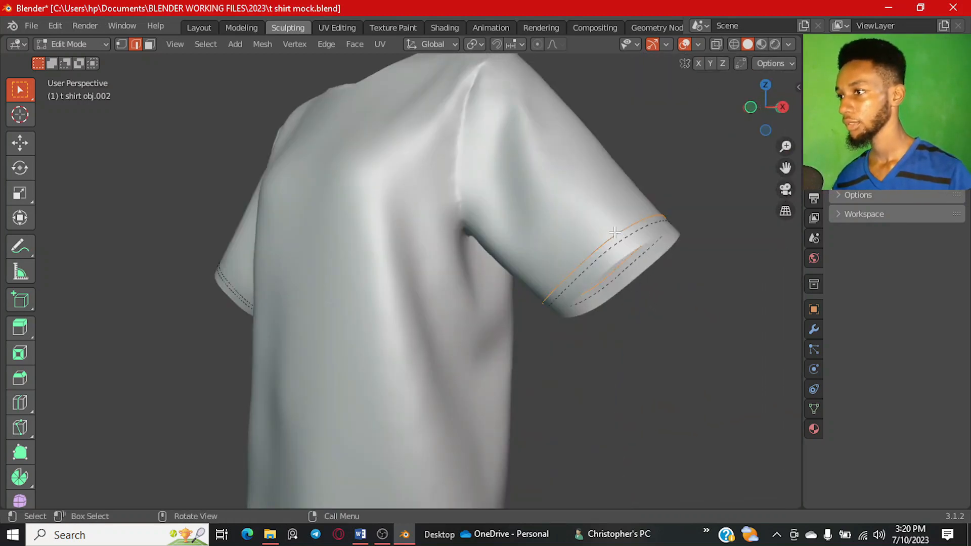
click(206, 44)
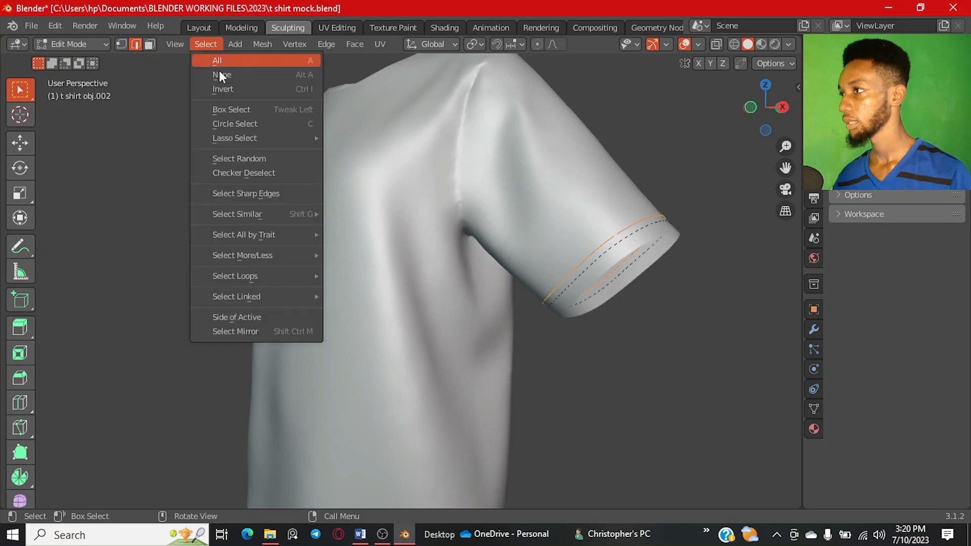
click(271, 170)
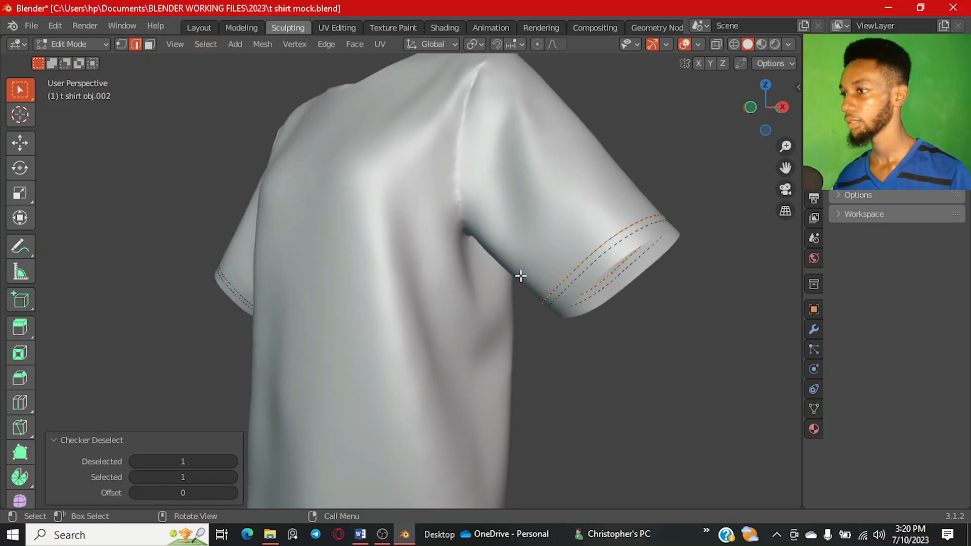
key(x)
click(526, 245)
Step: Leave Edit Mode and examine the dashed stitch lines along the sleeve cuffs and bottom hem
key(Tab)
scroll(474, 273, down, 5)
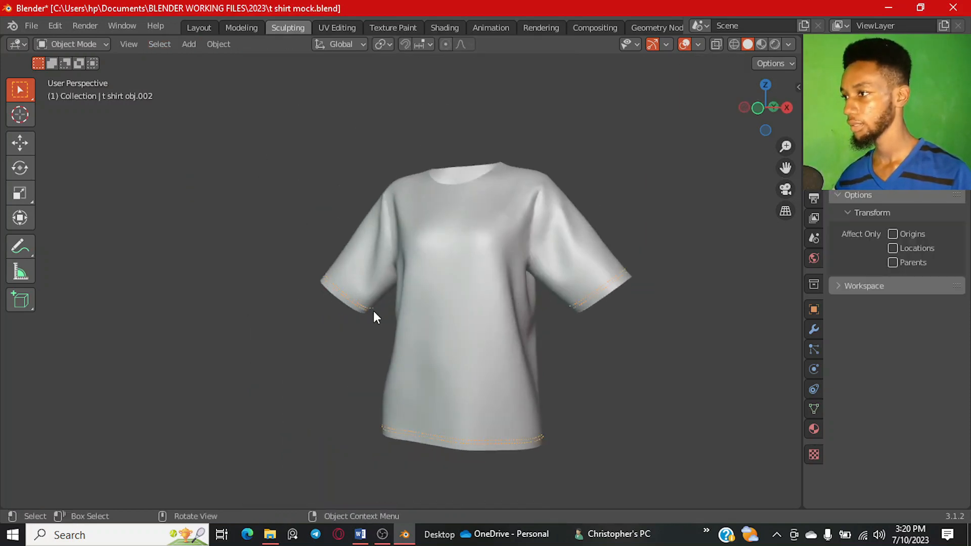
scroll(364, 310, up, 5)
click(814, 329)
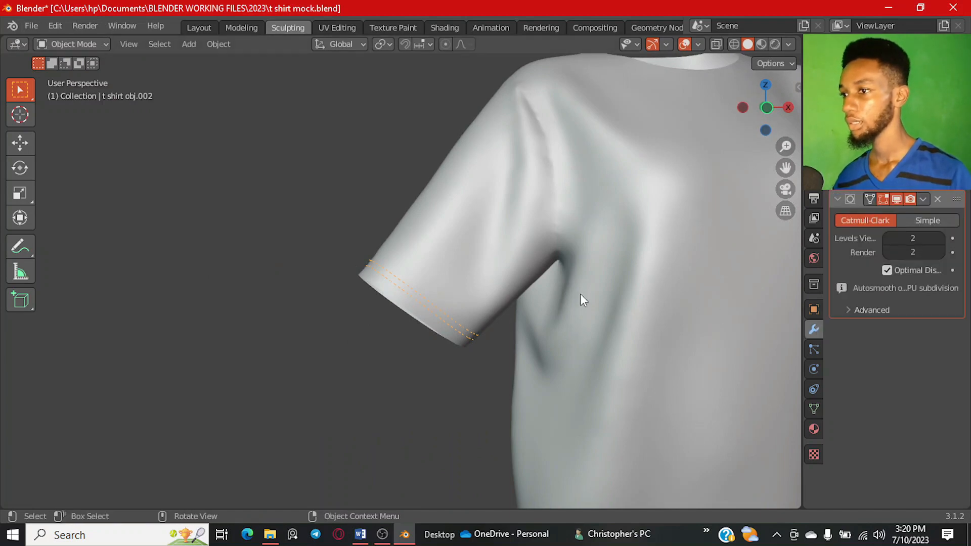
scroll(343, 273, up, 4)
middle_drag(342, 274, 384, 299)
scroll(391, 293, up, 3)
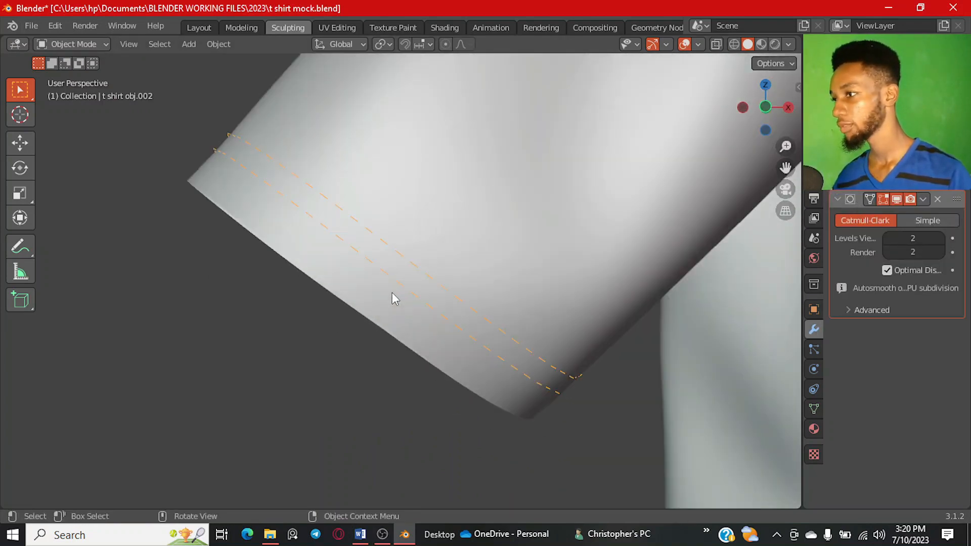
scroll(408, 285, up, 4)
scroll(409, 284, down, 10)
shift+middle_drag(489, 318, 458, 303)
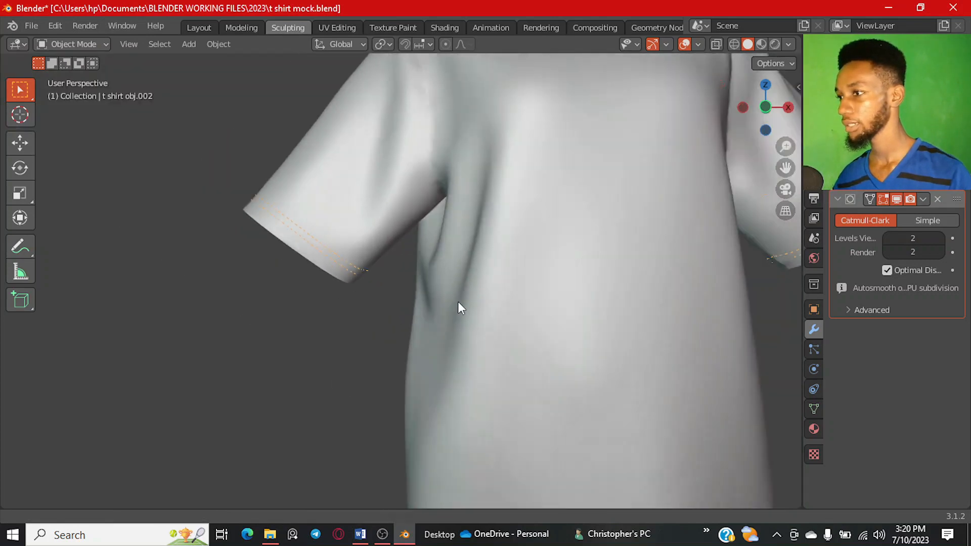
scroll(459, 306, down, 5)
mouse_move(559, 302)
middle_down()
mouse_move(543, 305)
mouse_move(561, 296)
middle_up()
Step: Hide the stitch object's Subdivision Surface modifier in the viewport and add a Skin modifier
click(839, 199)
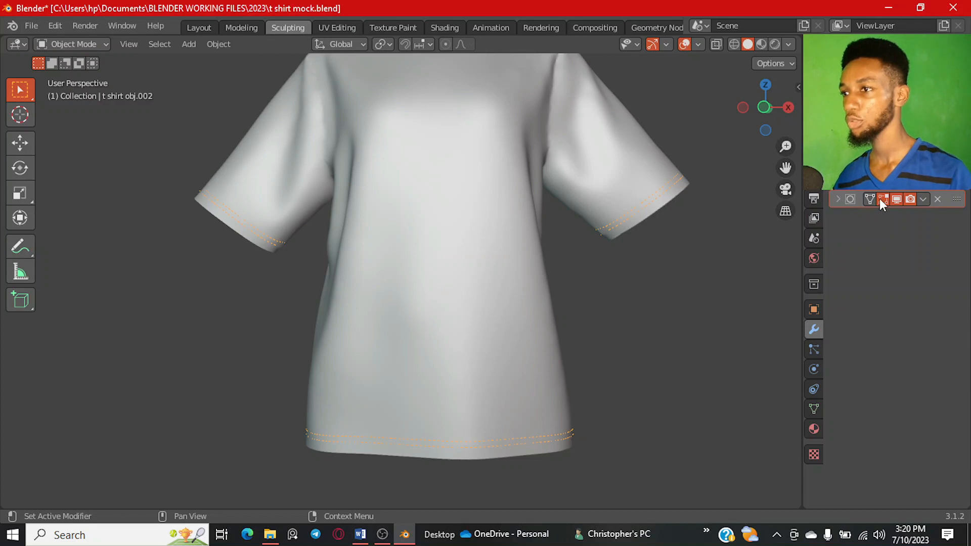
click(896, 199)
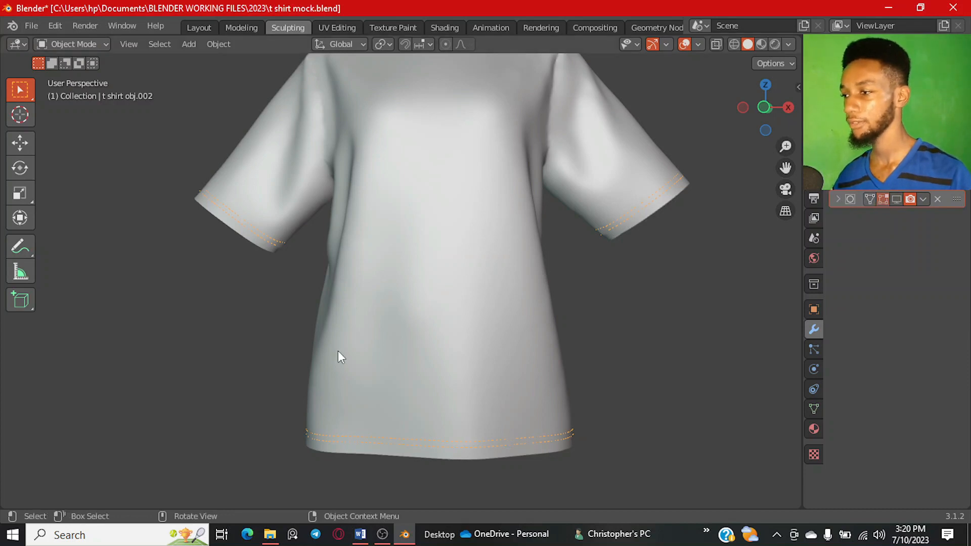
middle_drag(338, 357, 399, 344)
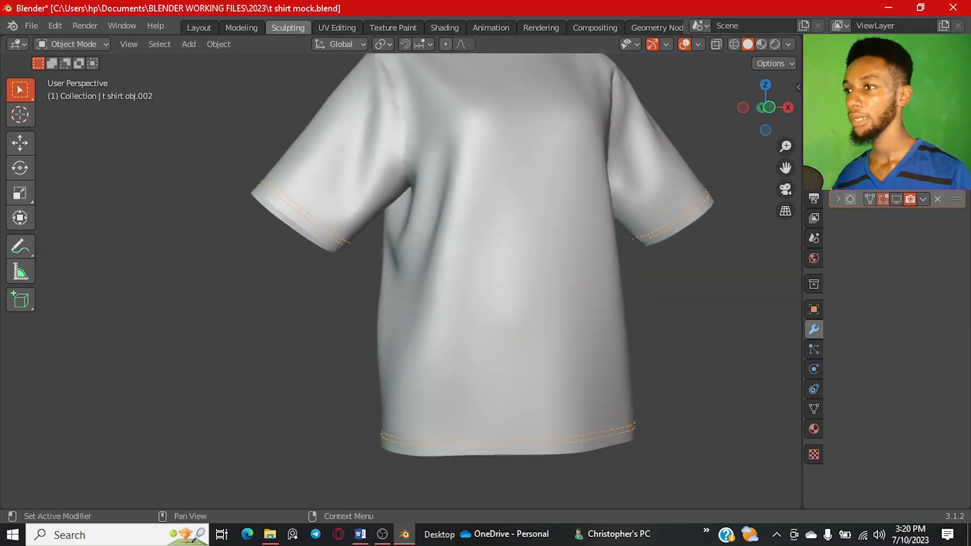
click(830, 178)
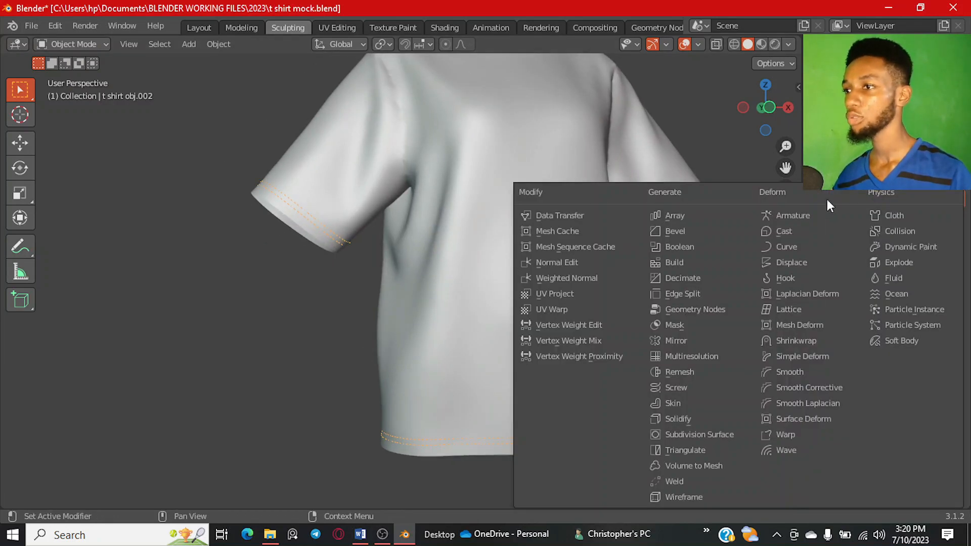
click(706, 405)
Step: Select all stitch edges in Edit Mode and mark them as roots for the Skin modifier
middle_drag(478, 284, 457, 302)
scroll(420, 313, down, 5)
click(449, 302)
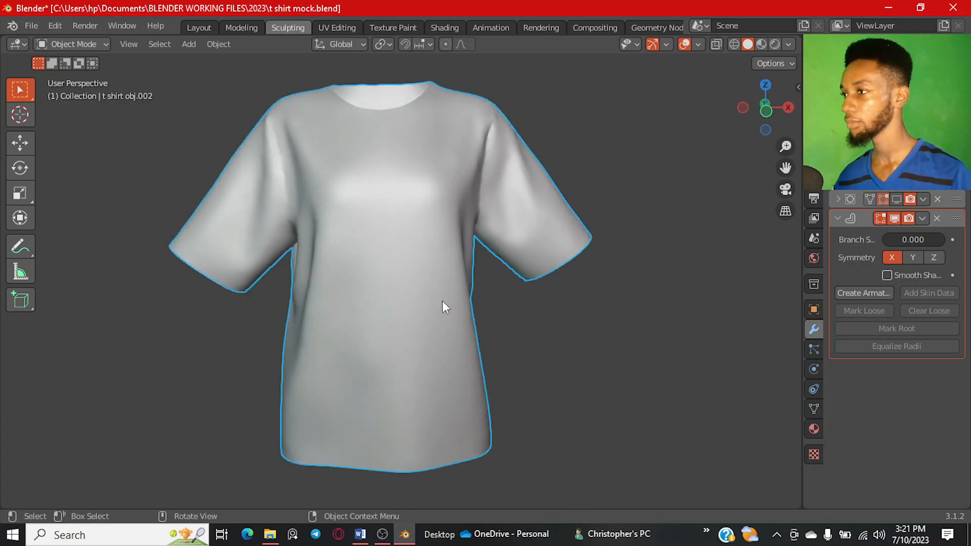
click(546, 266)
click(548, 266)
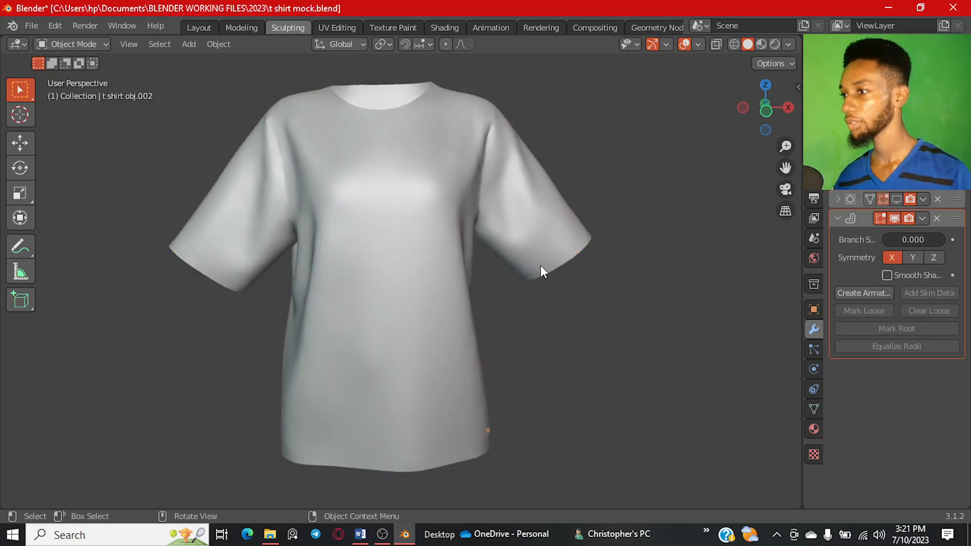
key(Tab)
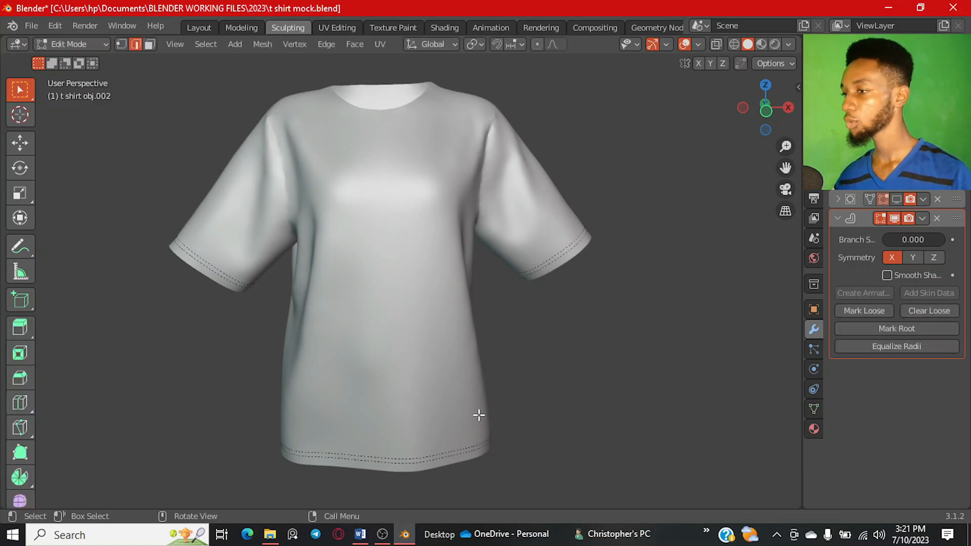
key(Tab)
key(Tab)
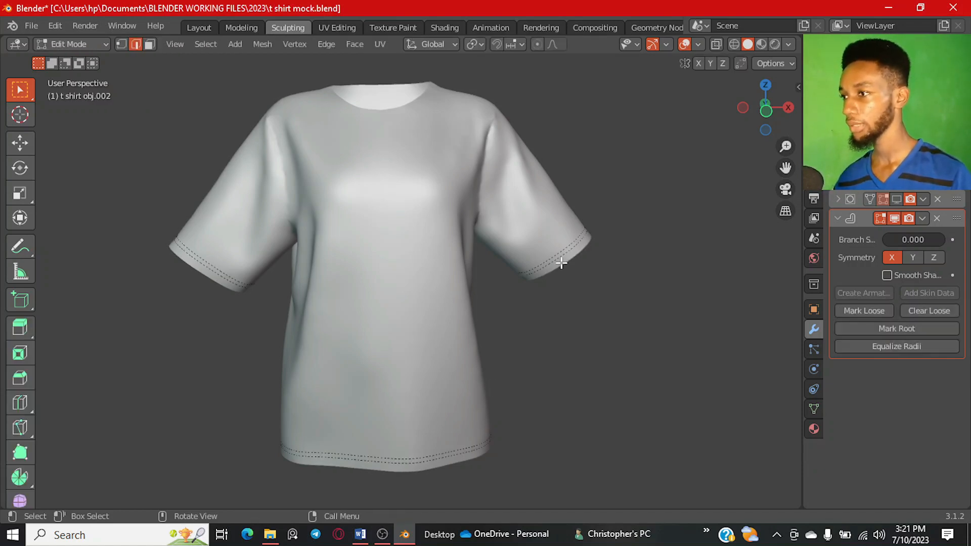
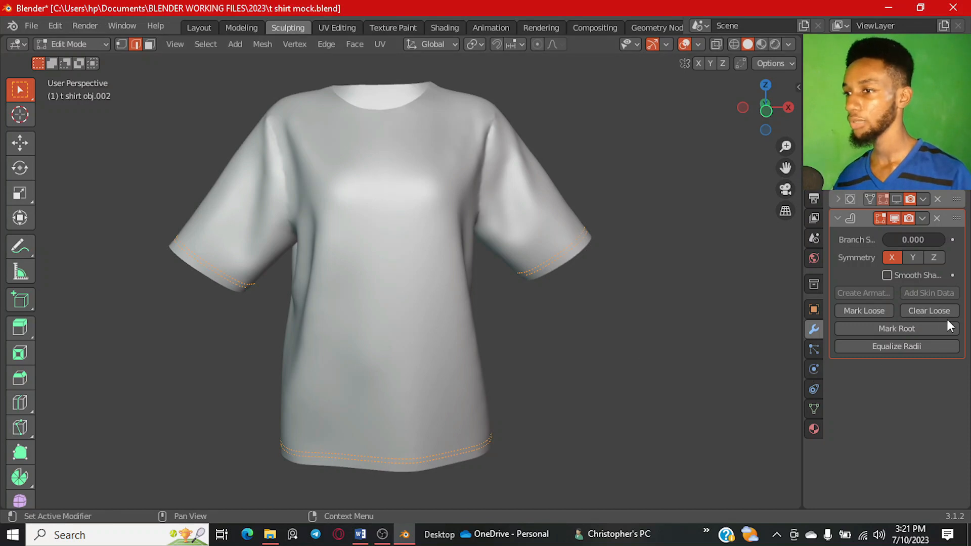
click(927, 329)
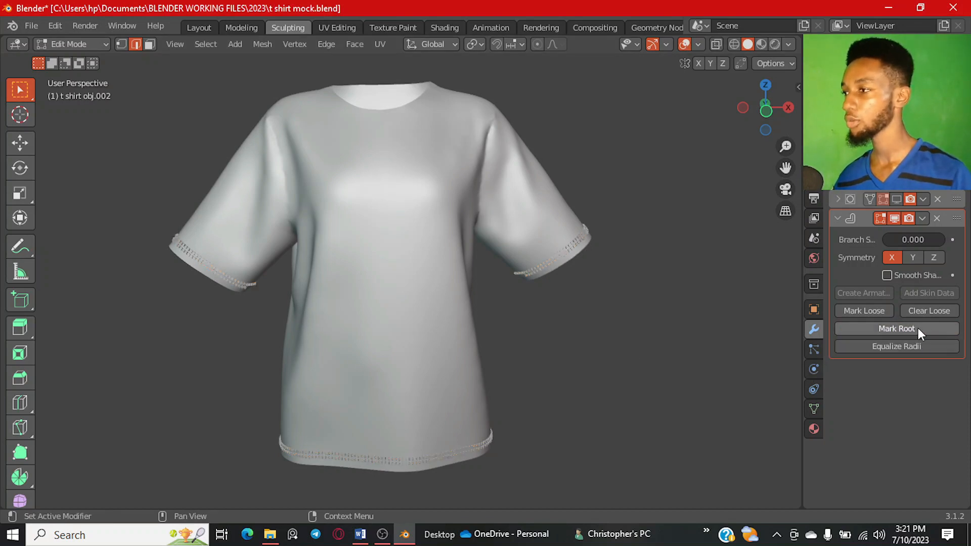
Step: Inspect the thickness and shape of the skinned stitches on the sleeves and bottom hem
scroll(602, 267, up, 10)
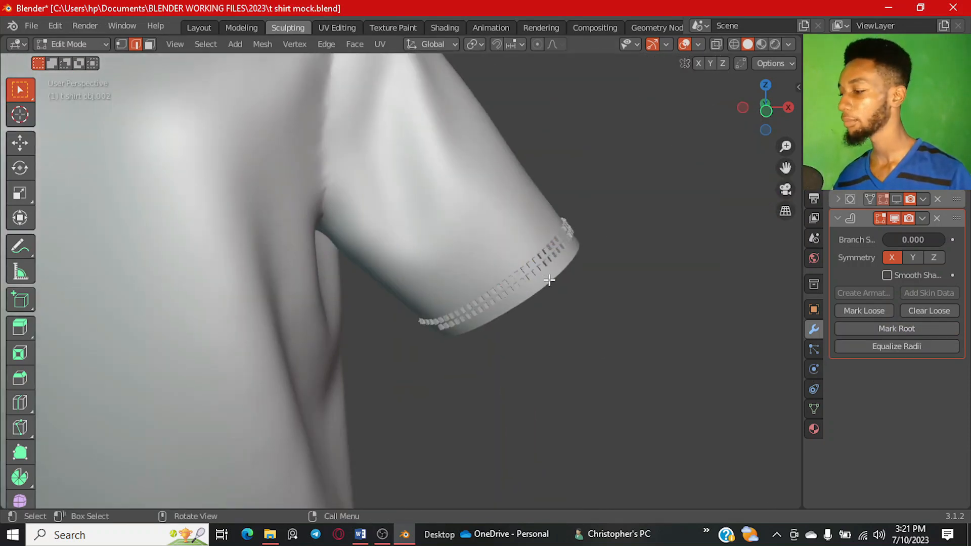
scroll(548, 277, up, 6)
scroll(585, 274, down, 8)
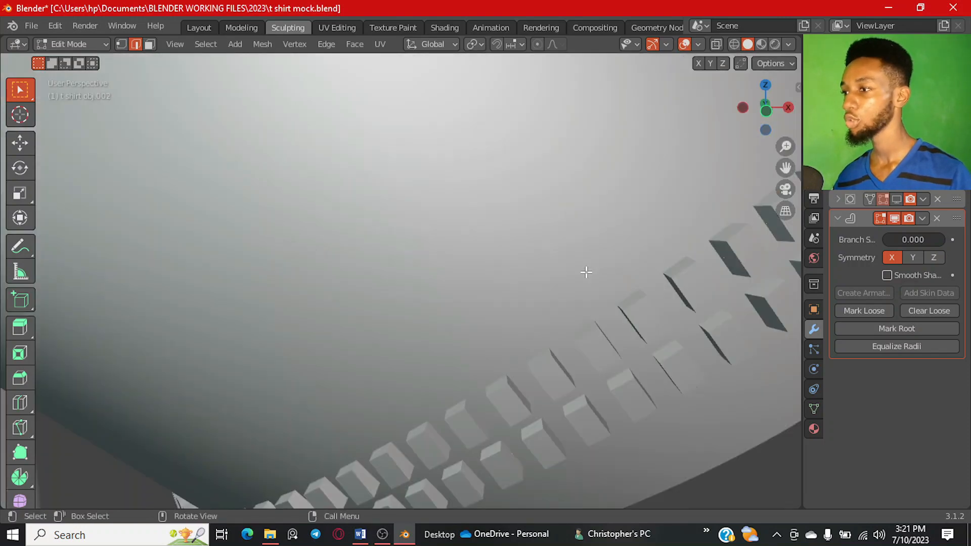
scroll(404, 319, down, 3)
shift+middle_drag(271, 342, 548, 279)
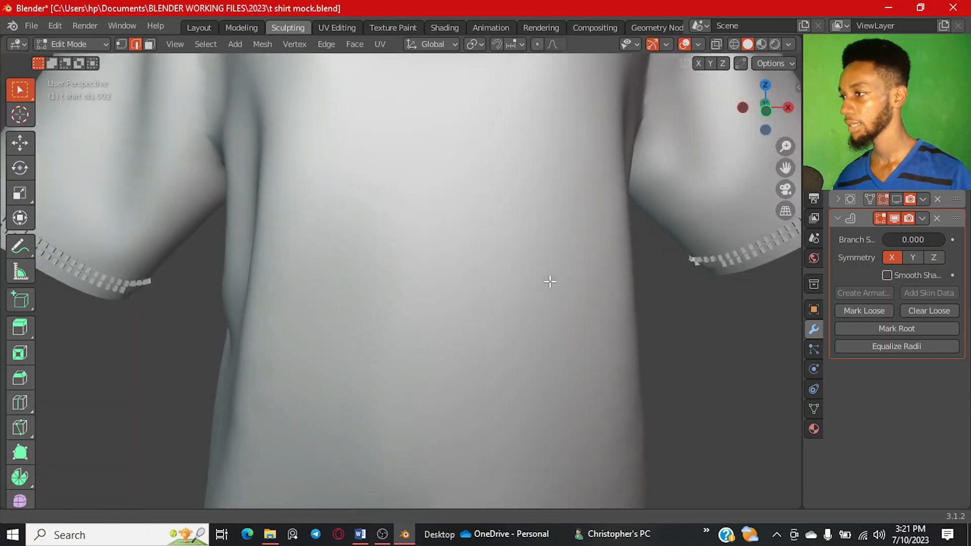
scroll(548, 279, down, 4)
shift+middle_drag(472, 314, 462, 297)
scroll(443, 304, up, 1)
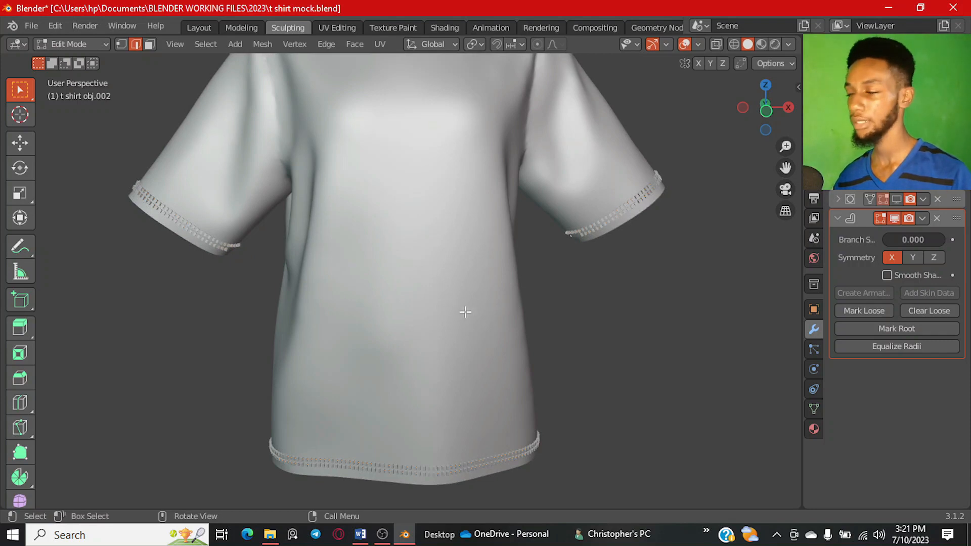
middle_drag(559, 267, 531, 288)
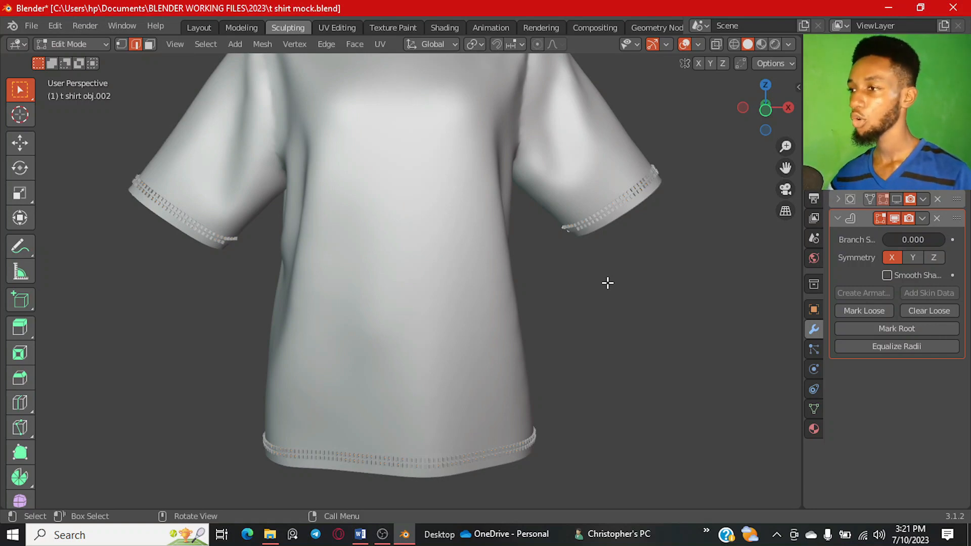
Step: Thin all the stitches with two skin resizes, by a factor of 0.564 and by a further 0.838
key(s)
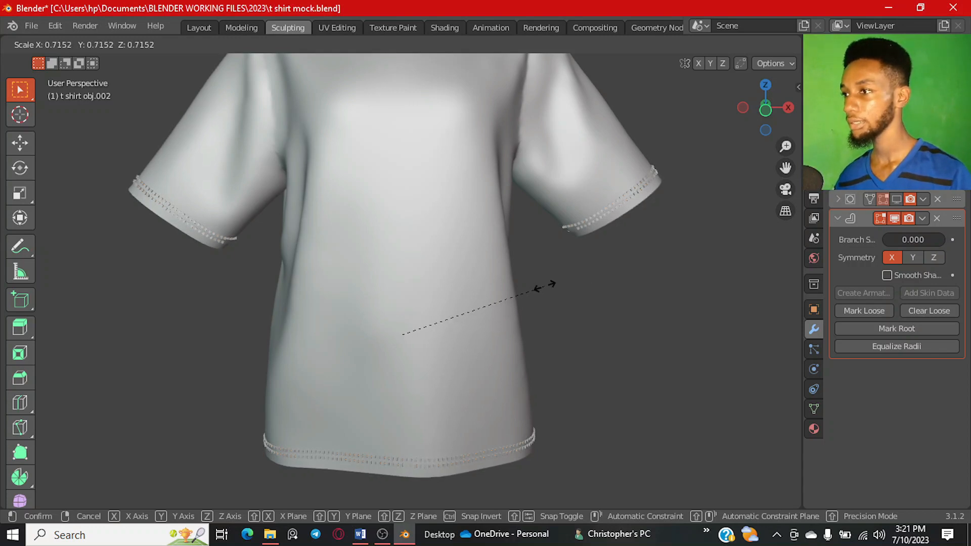
click(513, 290)
scroll(608, 264, up, 1)
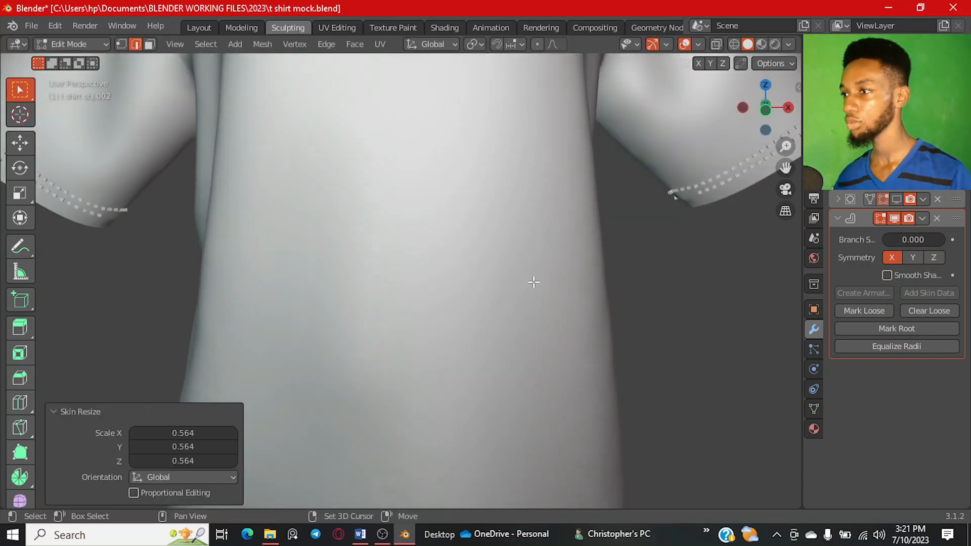
shift+middle_drag(535, 281, 446, 309)
scroll(560, 258, up, 3)
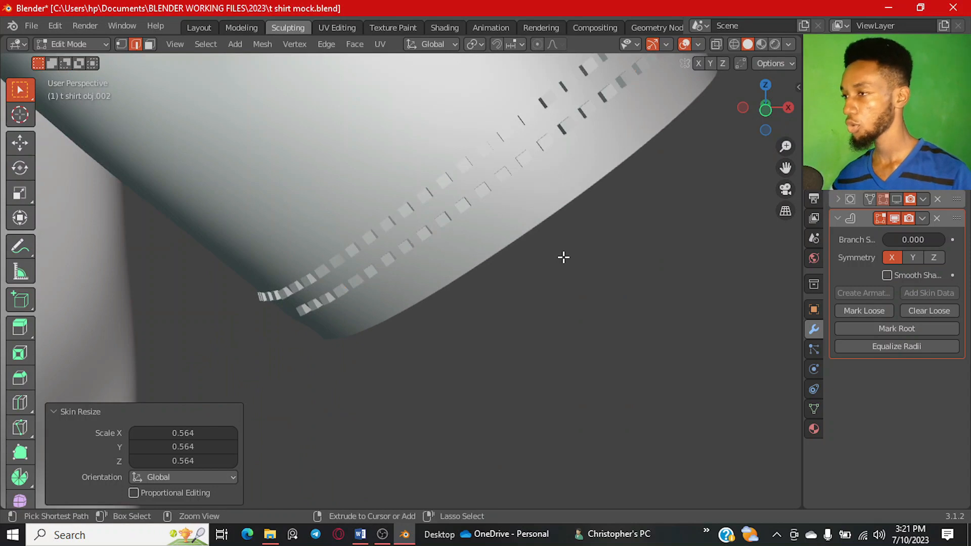
key(ctrl+a)
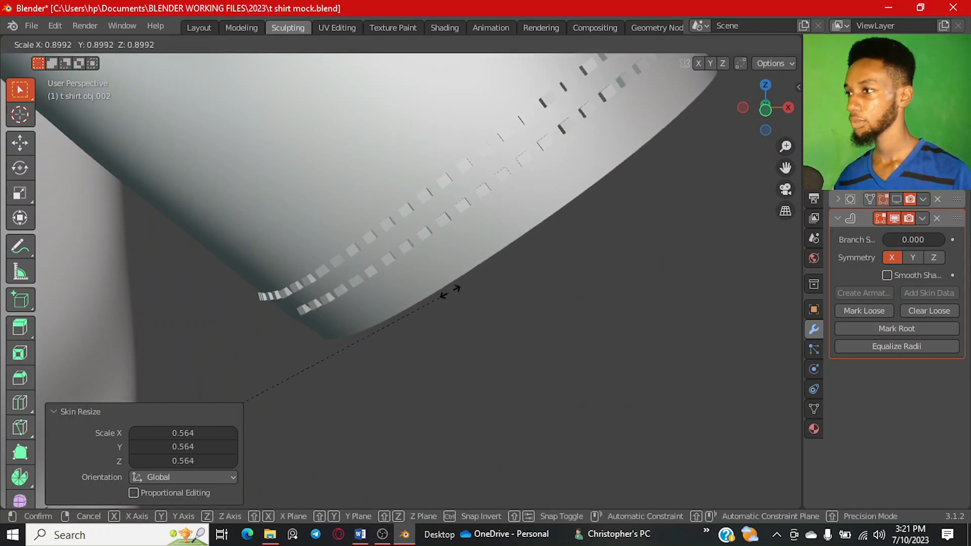
click(395, 319)
scroll(395, 319, down, 5)
middle_drag(395, 318, 431, 317)
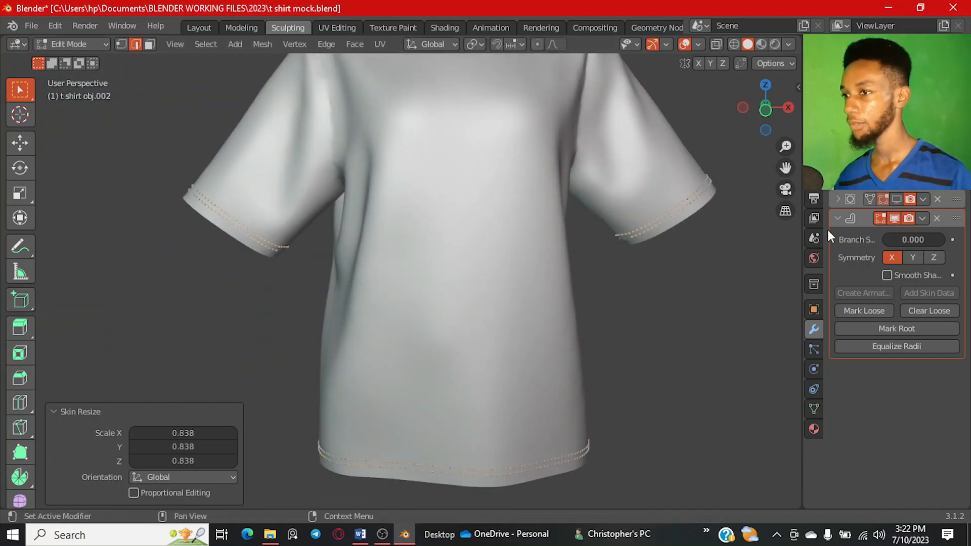
Step: Duplicate the stitch object's Subdivision Surface modifier and place the copy below the Skin modifier
click(837, 218)
click(924, 199)
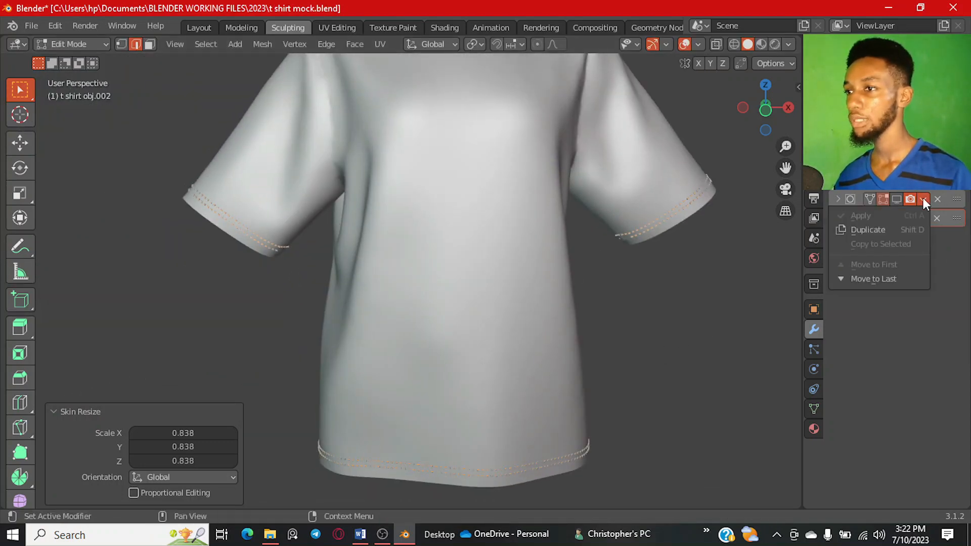
click(875, 230)
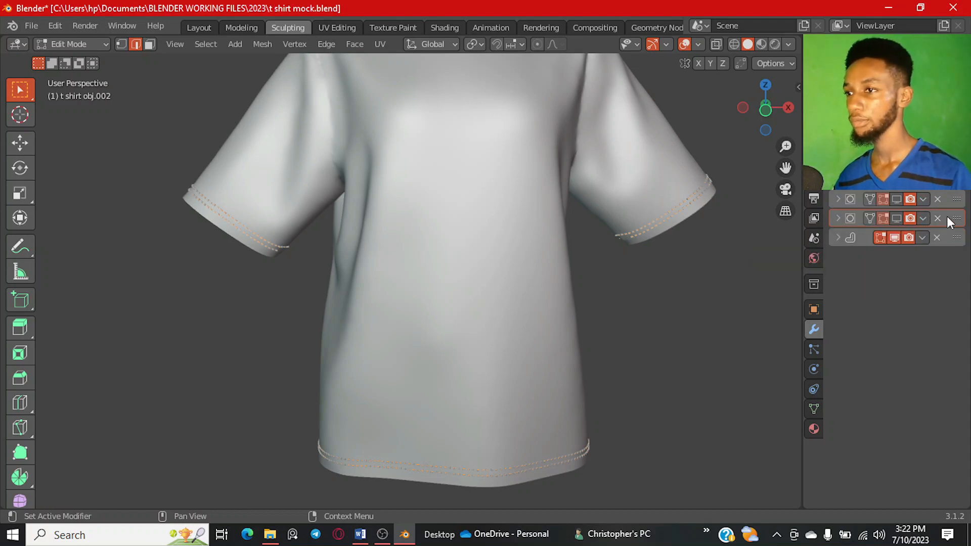
drag(947, 217, 936, 238)
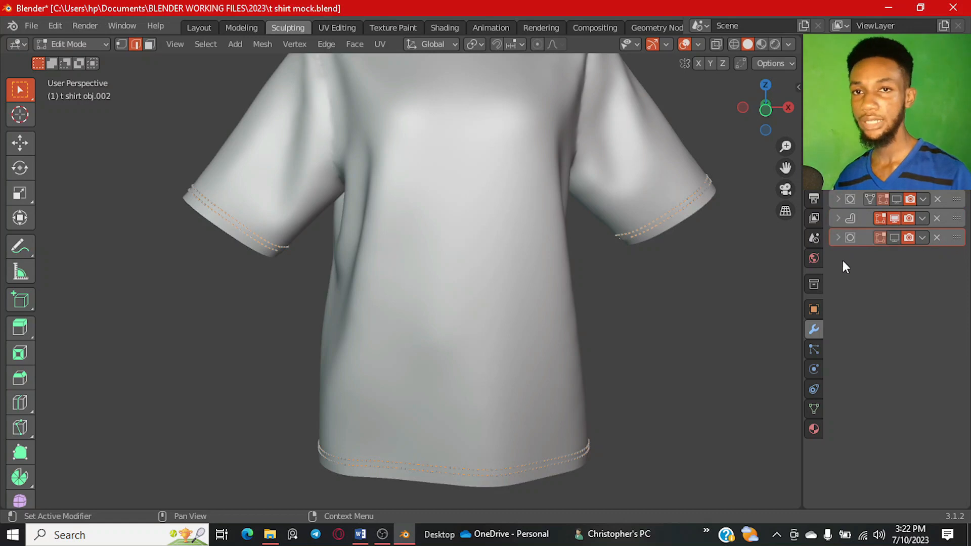
Step: Lower the duplicated Subdivision modifier's viewport levels to 1 and show the original Subdivision modifier in the viewport again
click(838, 238)
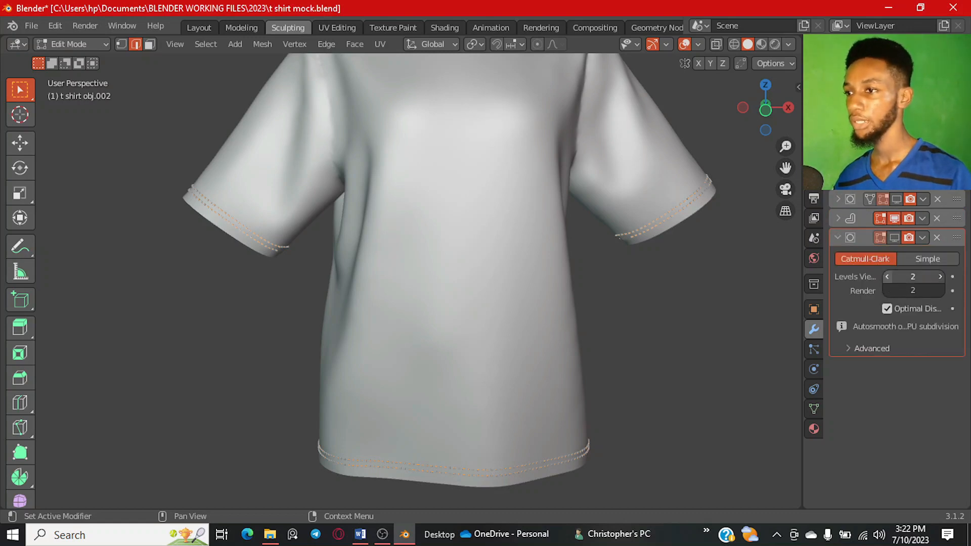
click(838, 238)
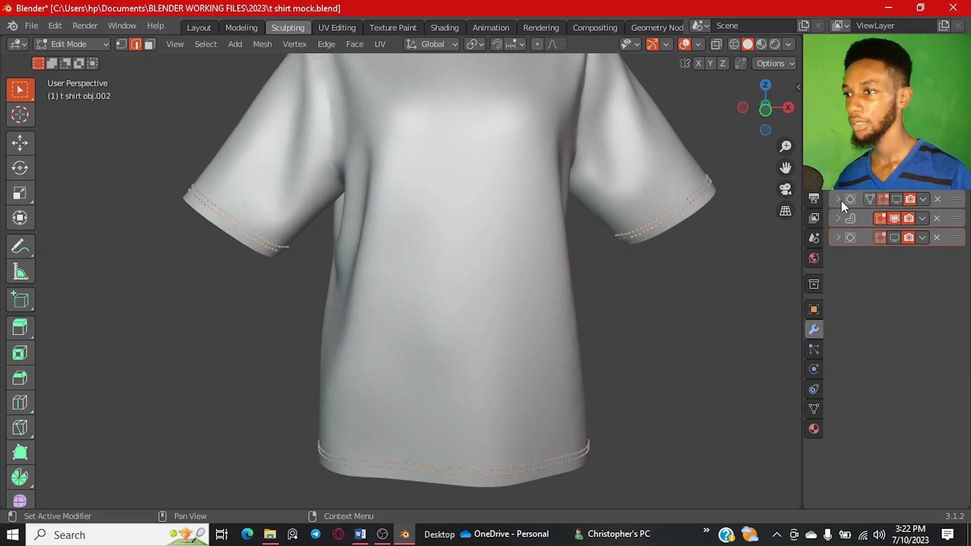
click(898, 199)
scroll(361, 215, up, 3)
scroll(361, 215, up, 1)
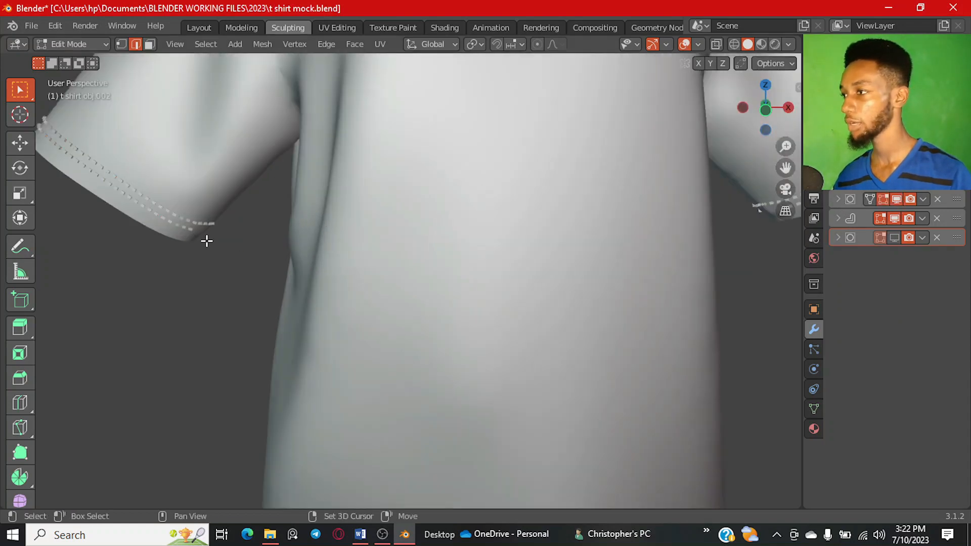
shift+middle_drag(206, 241, 483, 327)
scroll(456, 293, up, 3)
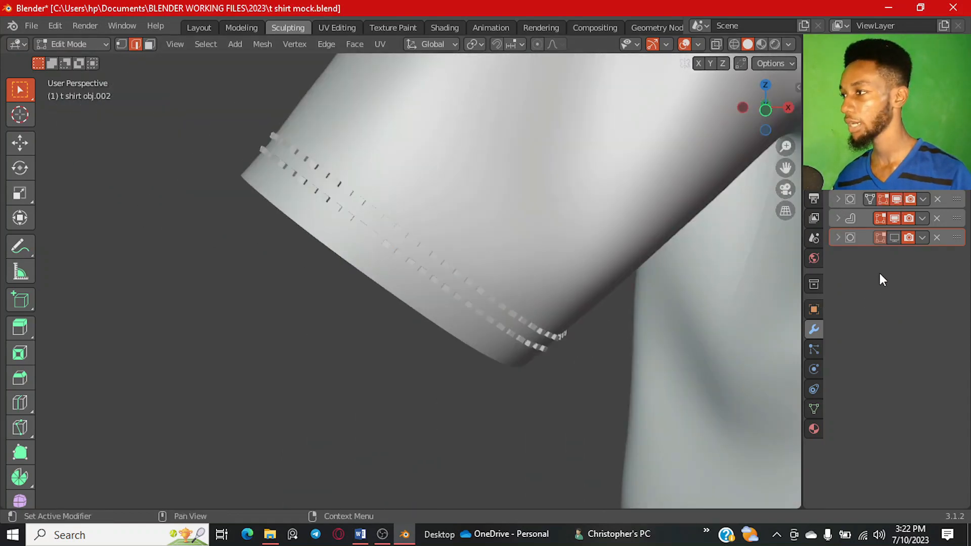
Step: Show the duplicated Subdivision modifier in the viewport and set its viewport levels to 2 for smoother stitches
click(894, 237)
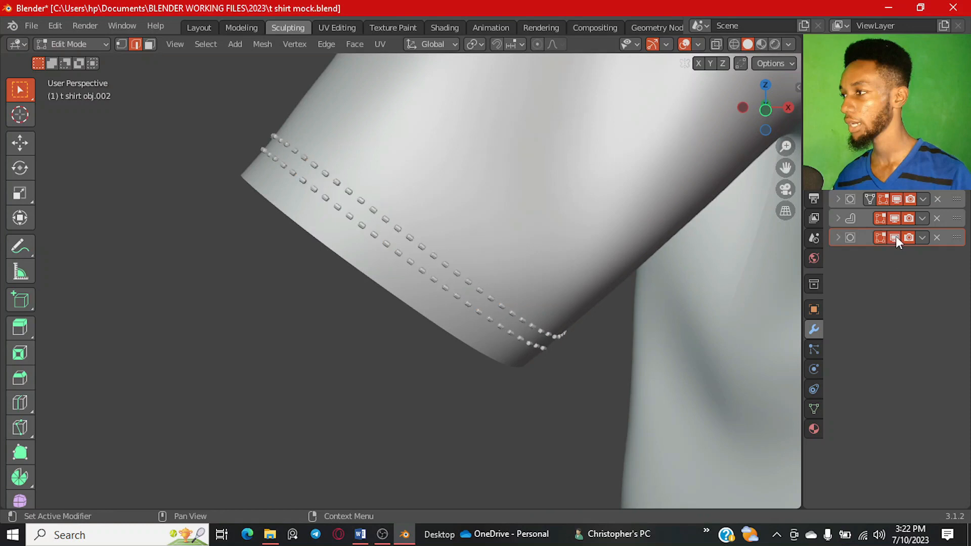
scroll(422, 303, up, 4)
middle_drag(428, 295, 436, 301)
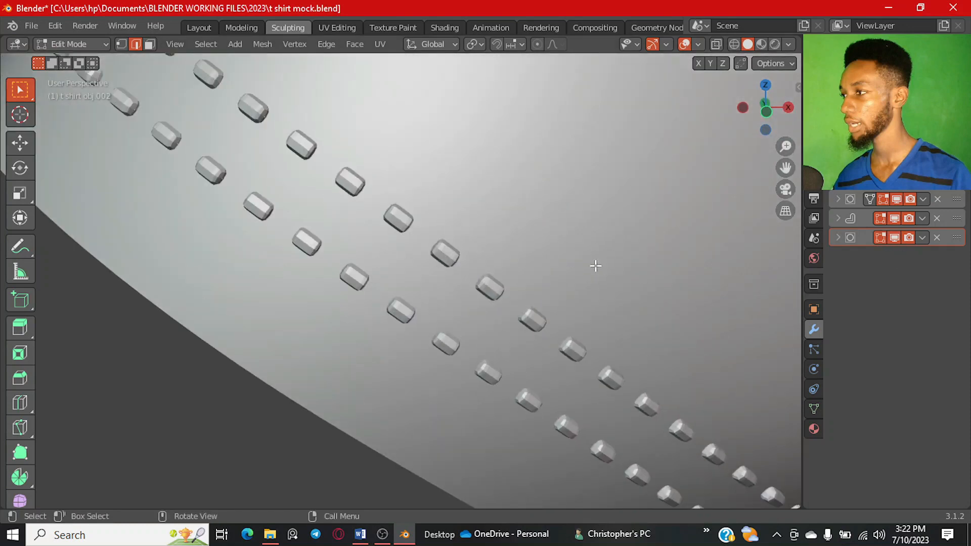
click(839, 237)
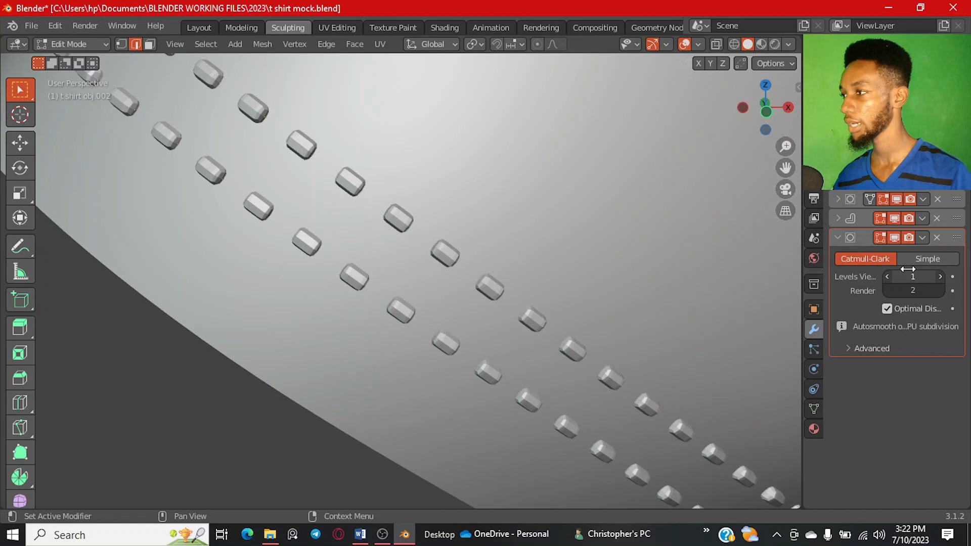
click(939, 277)
scroll(596, 277, down, 8)
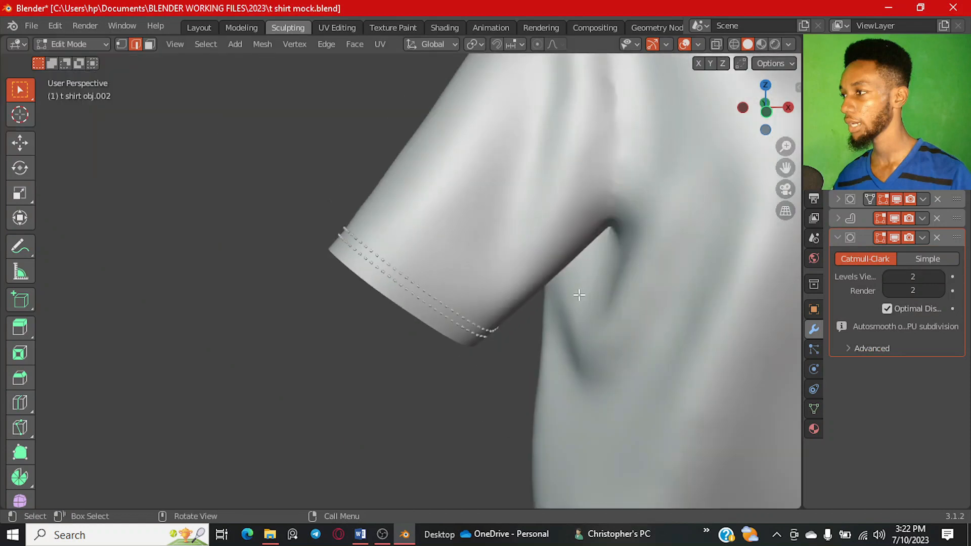
Step: Thin all the stitches further with a skin resize by a factor of 0.637 and return to Object Mode
middle_drag(595, 333, 581, 329)
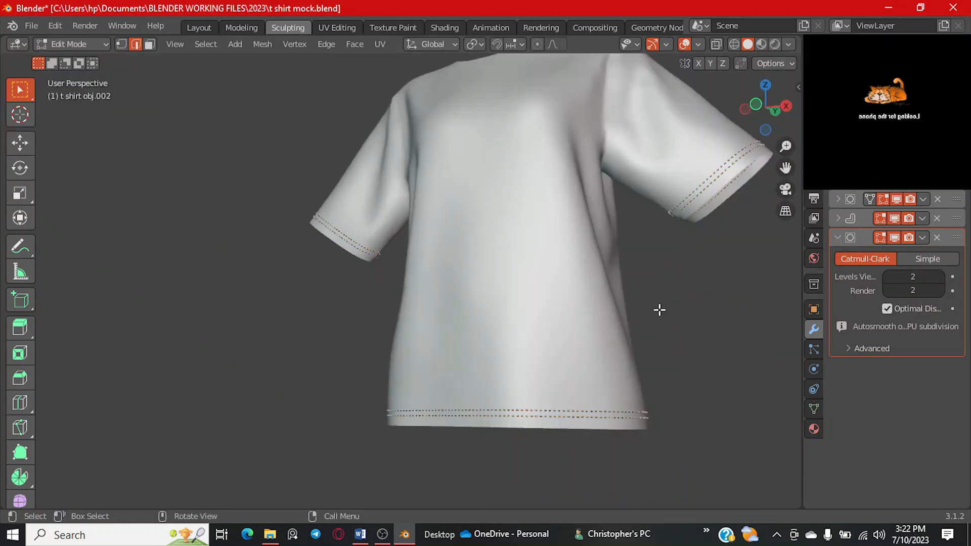
key(Tab)
middle_drag(468, 349, 519, 362)
click(402, 356)
scroll(402, 281, up, 4)
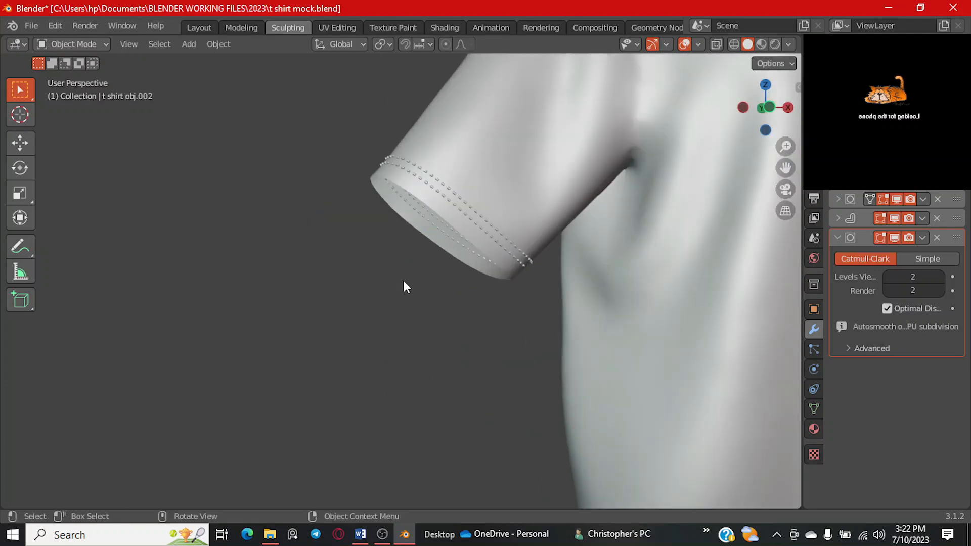
scroll(414, 263, up, 2)
scroll(434, 278, up, 2)
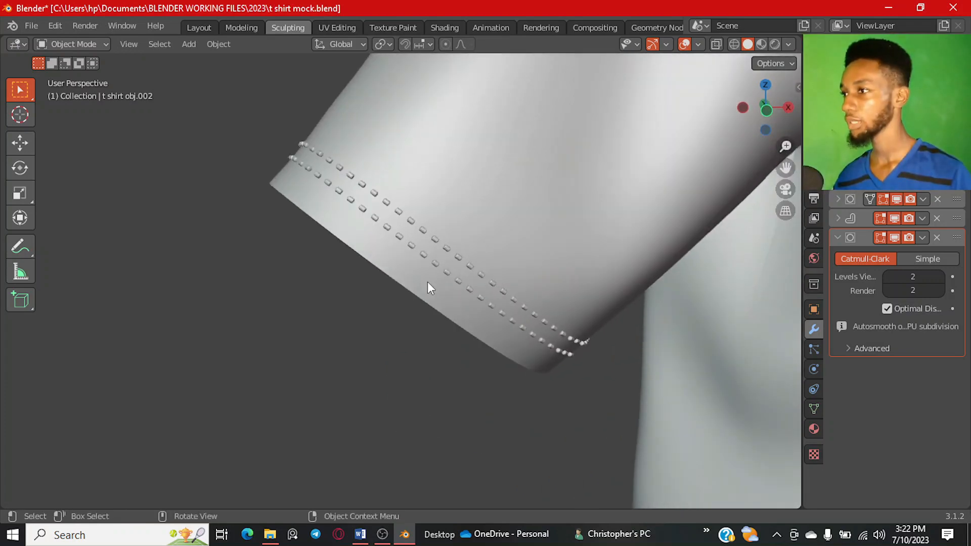
click(438, 245)
key(Tab)
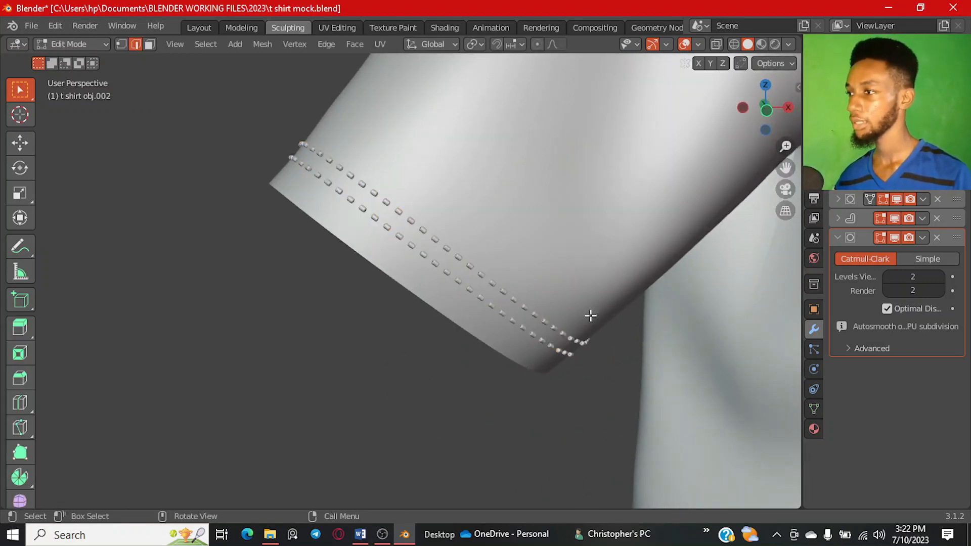
key(s)
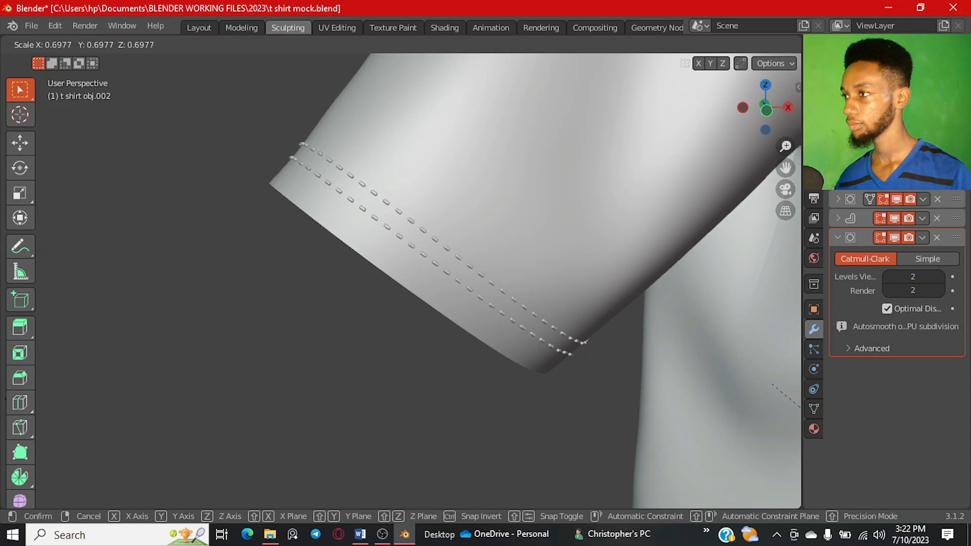
click(798, 357)
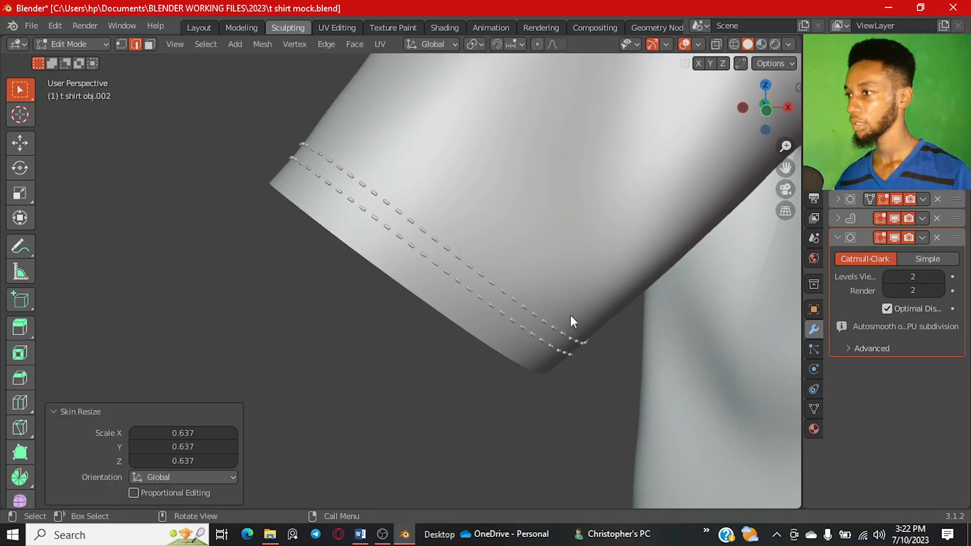
key(Tab)
Step: Deselect the stitch object and save the T-shirt mockup file
scroll(567, 314, down, 8)
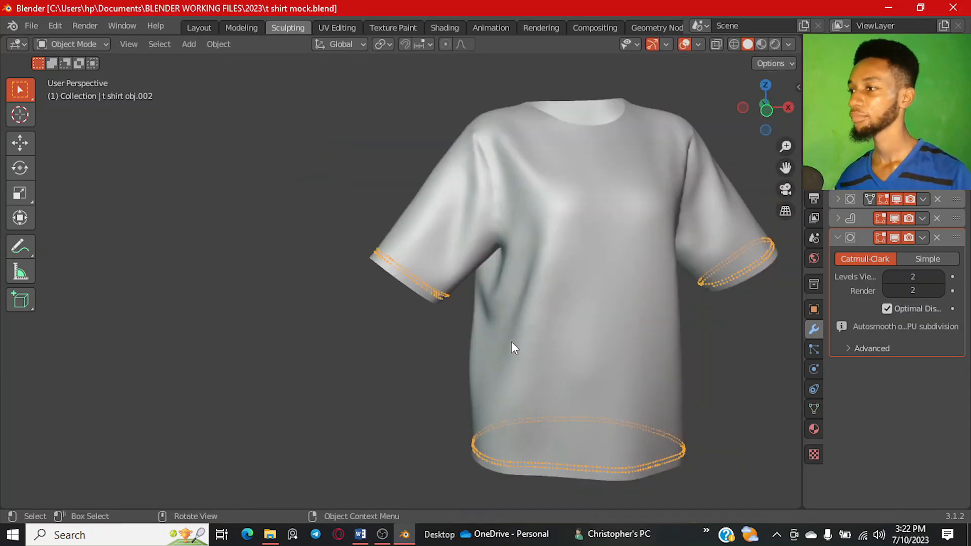
click(708, 375)
key(ctrl+s)
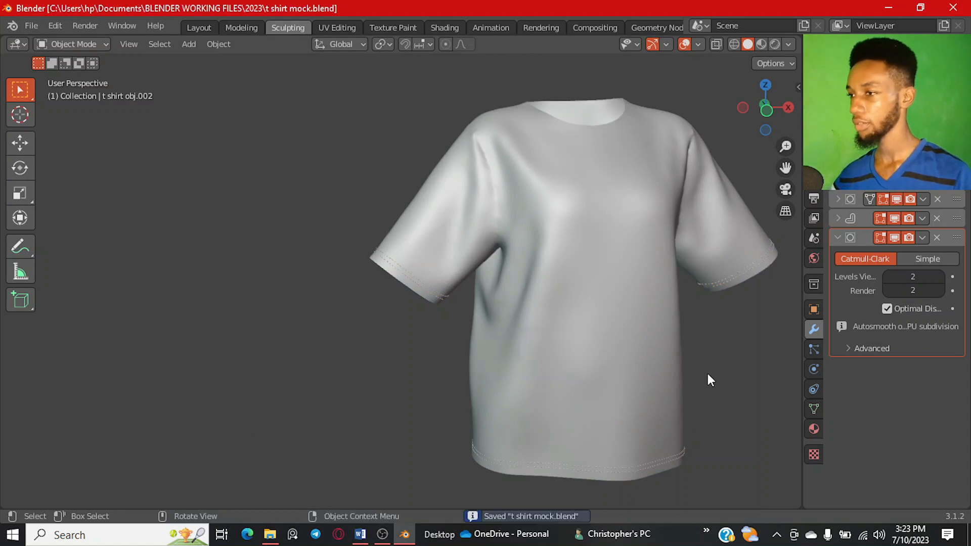
Step: Switch to the Layout workspace and show the T-shirt with its stitches in front orthographic view
scroll(668, 359, down, 4)
middle_drag(669, 362, 554, 323)
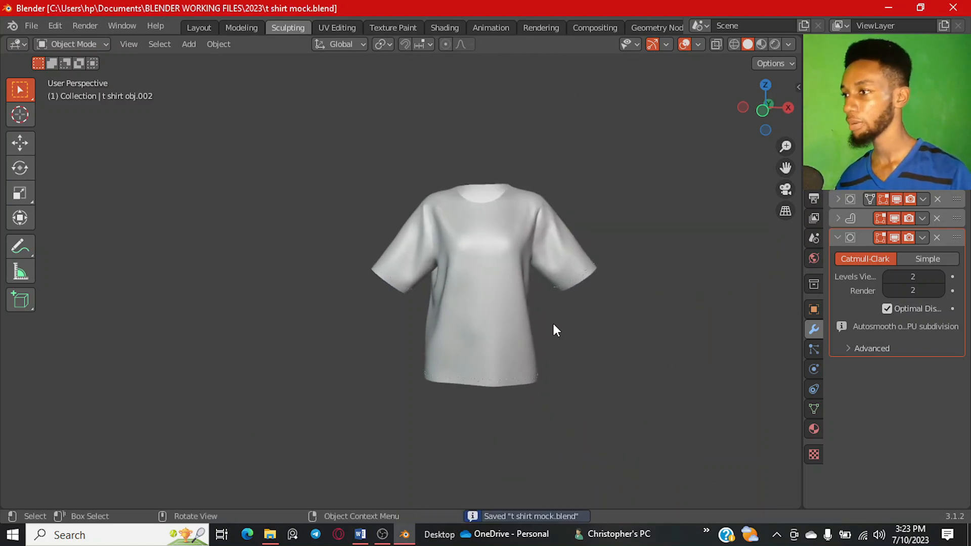
click(205, 29)
scroll(484, 299, up, 3)
scroll(432, 302, down, 1)
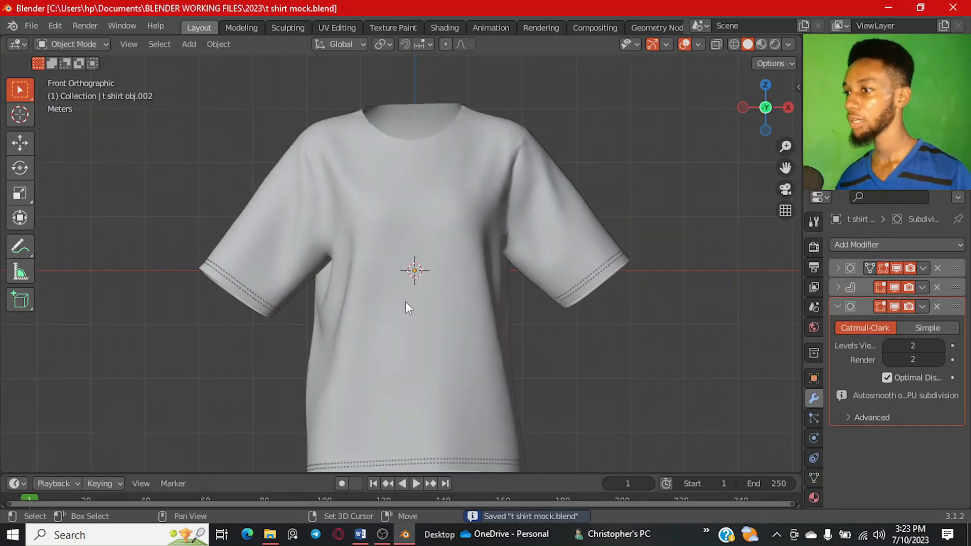
scroll(448, 371, up, 2)
middle_drag(460, 302, 500, 319)
scroll(517, 314, down, 1)
key(KP_1)
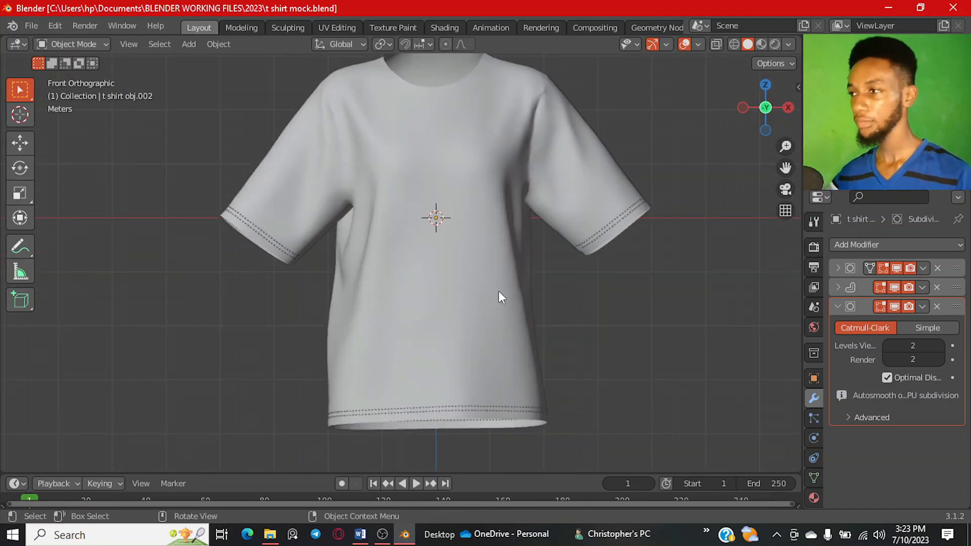
Step: Collapse the settings of the stitch object's last Subdivision modifier and view the whole T-shirt at an angle
click(838, 306)
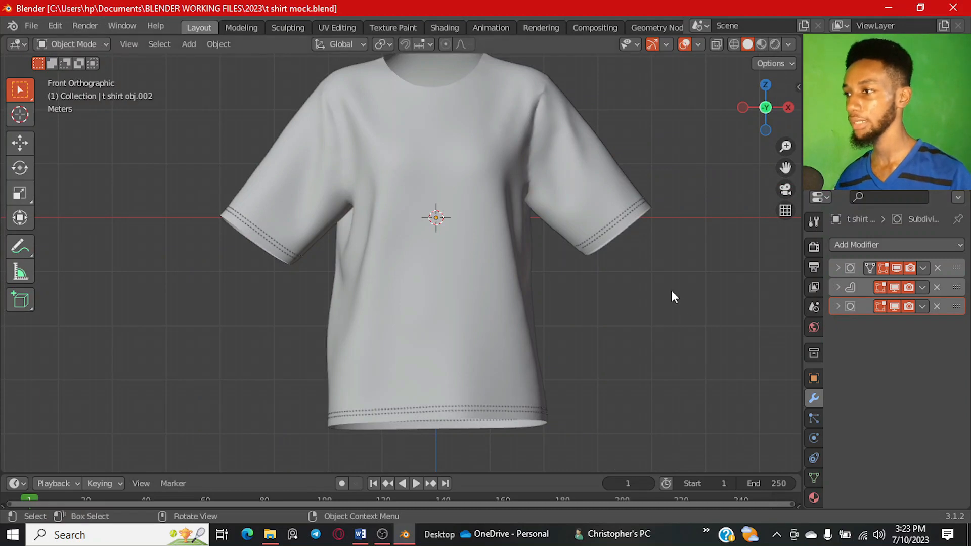
scroll(488, 286, down, 2)
shift+middle_drag(488, 286, 486, 319)
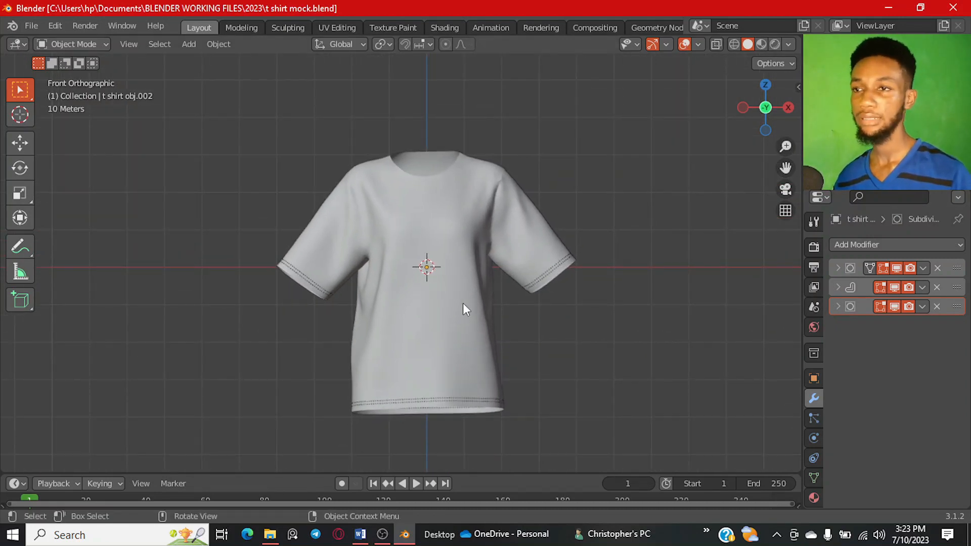
middle_drag(471, 295, 445, 331)
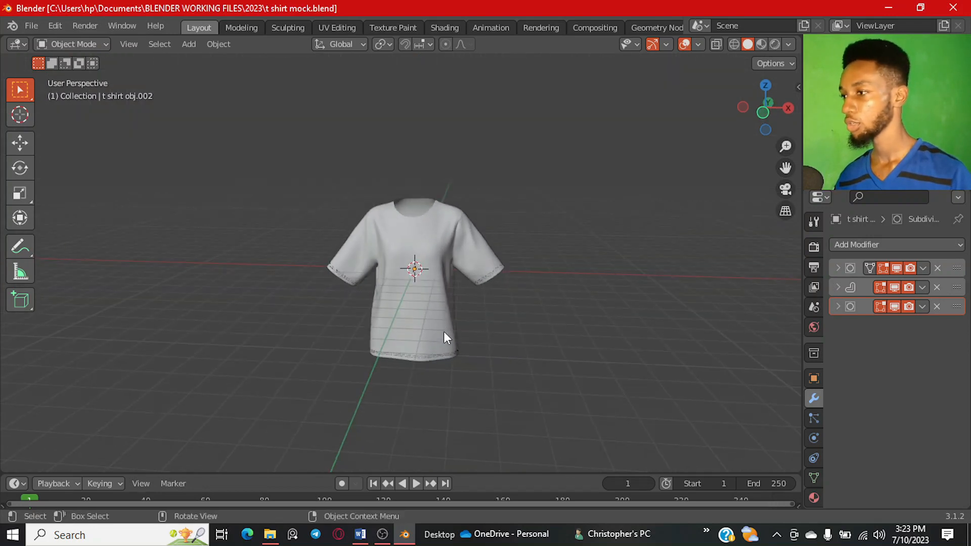
Step: Add a mesh plane in the front view and move it about 56 m down along Z, below the T-shirt
key(KP_1)
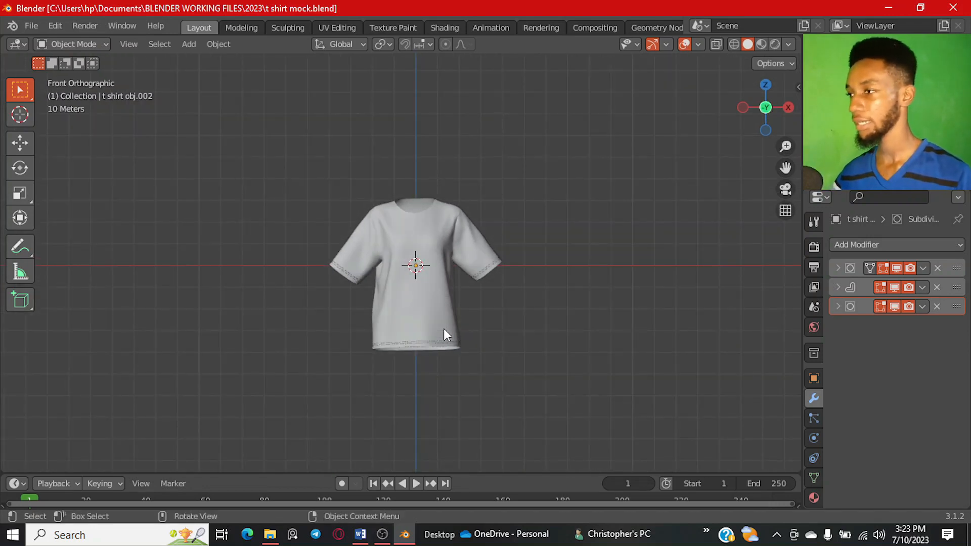
key(shift+a)
mouse_move(400, 219)
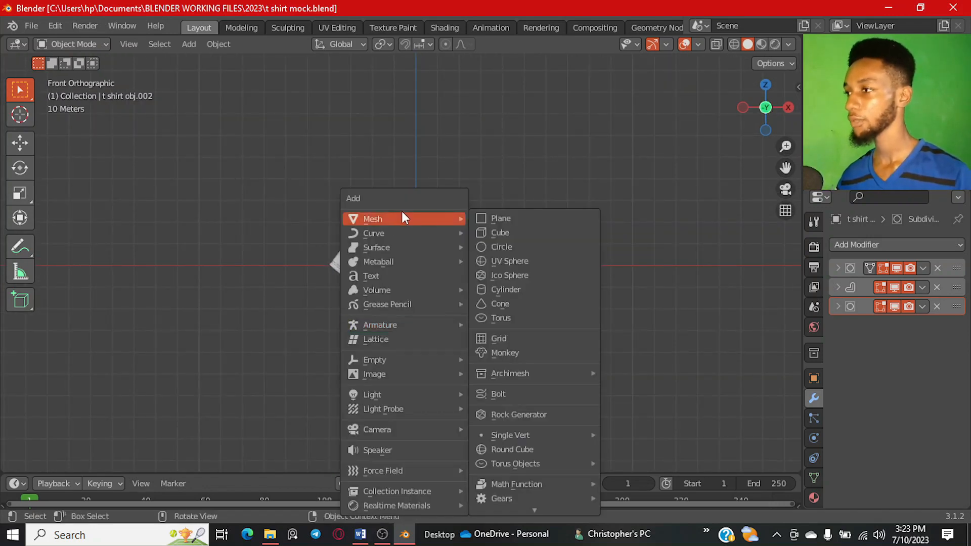
click(502, 220)
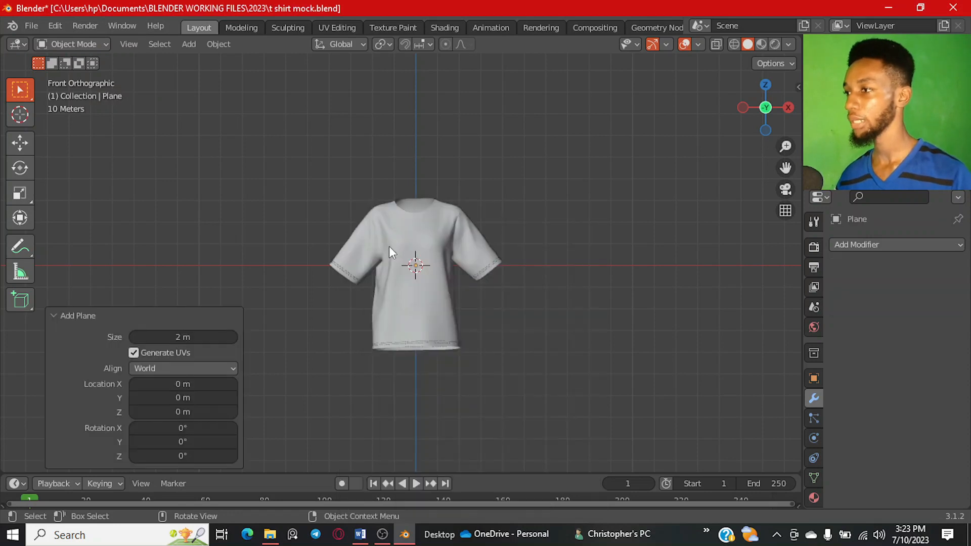
click(21, 145)
drag(423, 244, 426, 294)
drag(431, 330, 436, 344)
scroll(436, 342, down, 4)
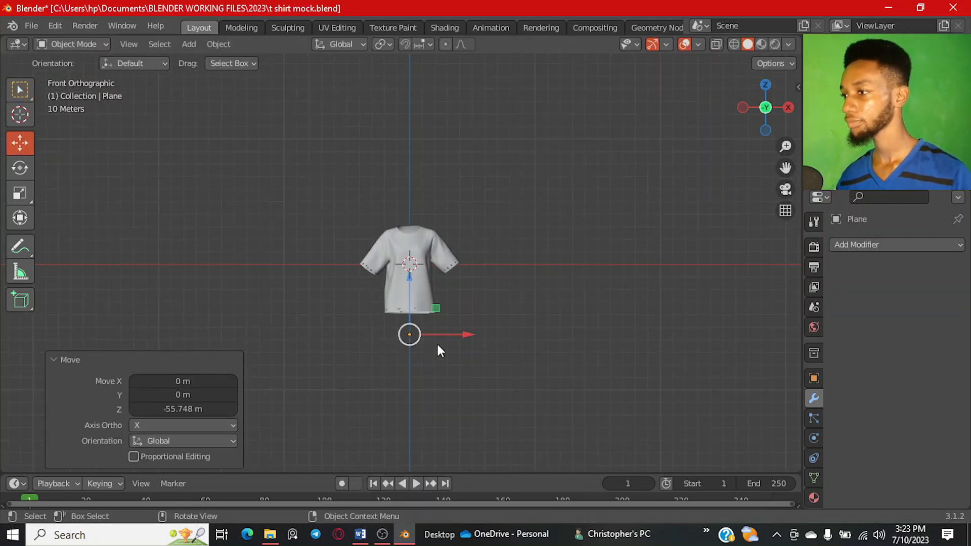
Step: Scale the plane up repeatedly into a large floor extending far beyond the T-shirt on all sides
key(s)
click(667, 398)
key(s)
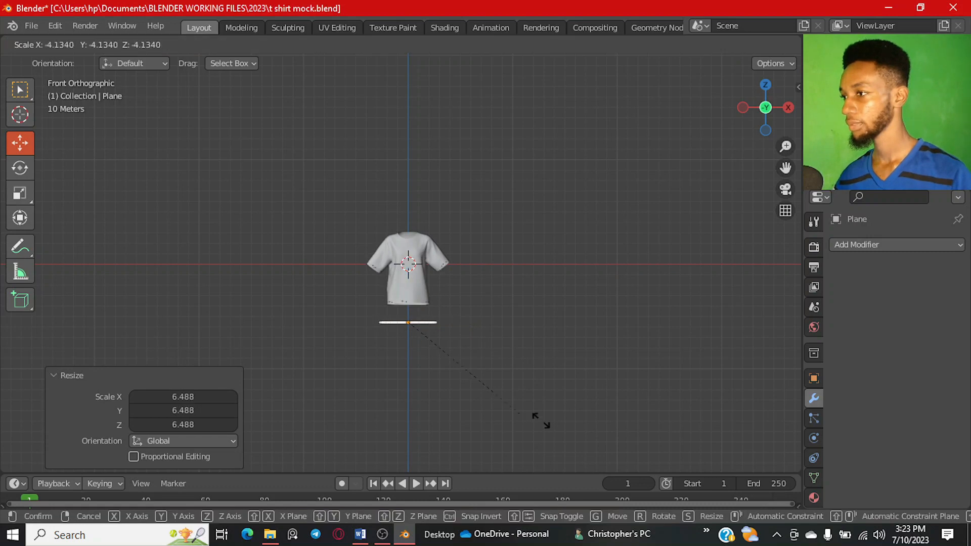
click(537, 422)
scroll(547, 405, up, 3)
key(s)
click(557, 385)
scroll(430, 350, down, 3)
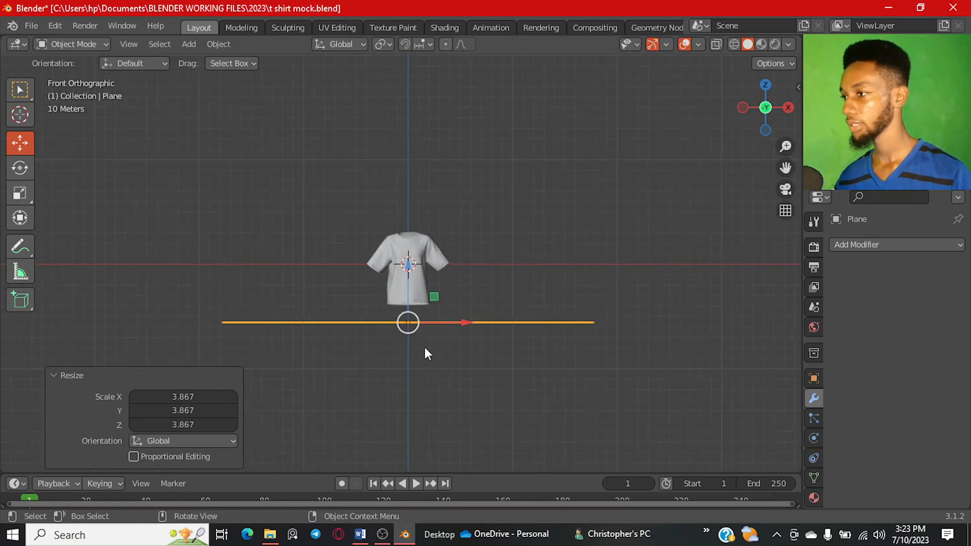
middle_drag(446, 314, 454, 357)
key(s)
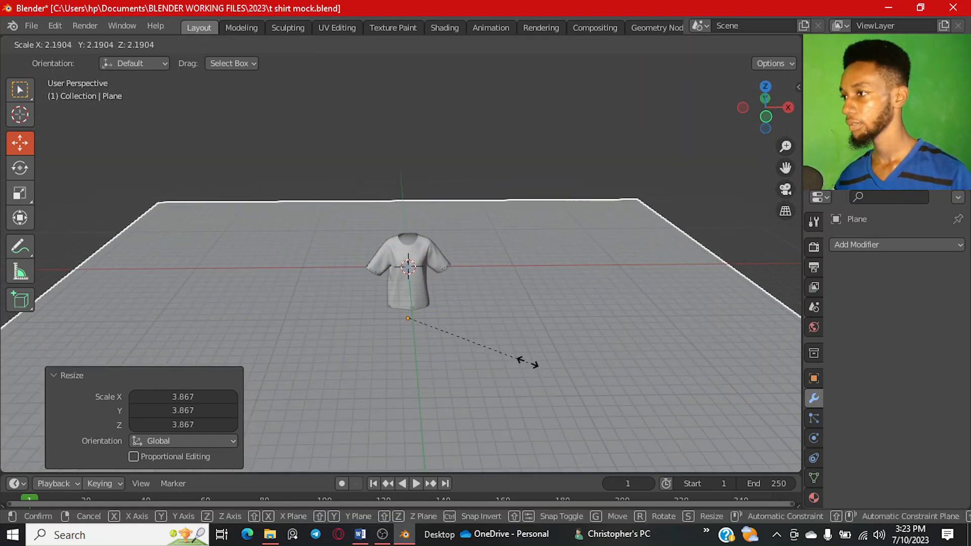
click(523, 360)
Step: Scale the T-shirt and its stitching together by about 0.349 and apply the scale
scroll(486, 313, up, 3)
click(434, 226)
scroll(486, 266, up, 2)
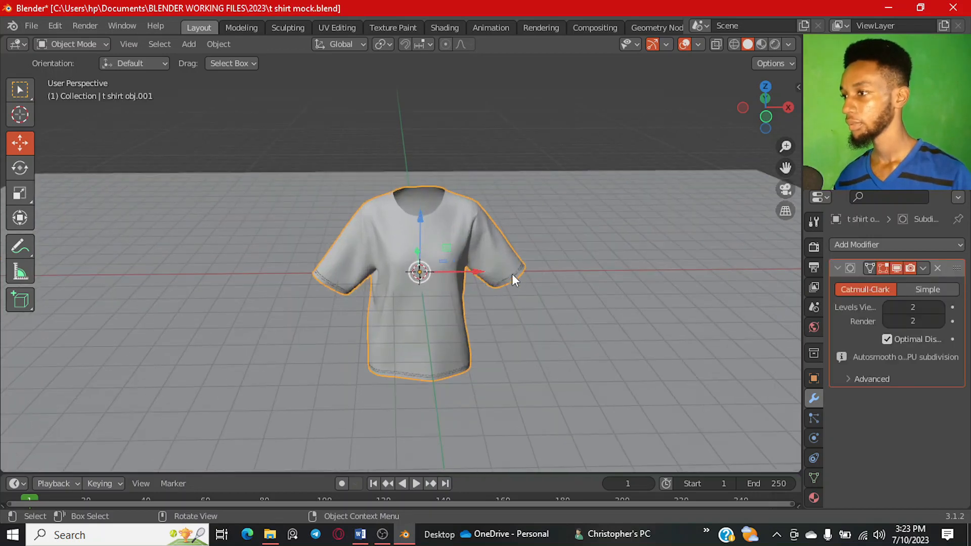
click(518, 272)
key(s)
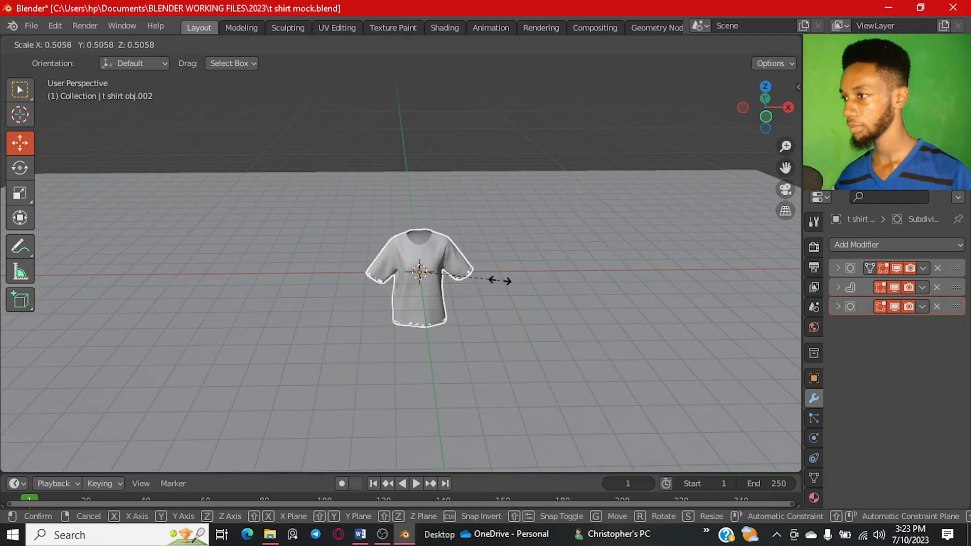
click(473, 288)
key(ctrl+a)
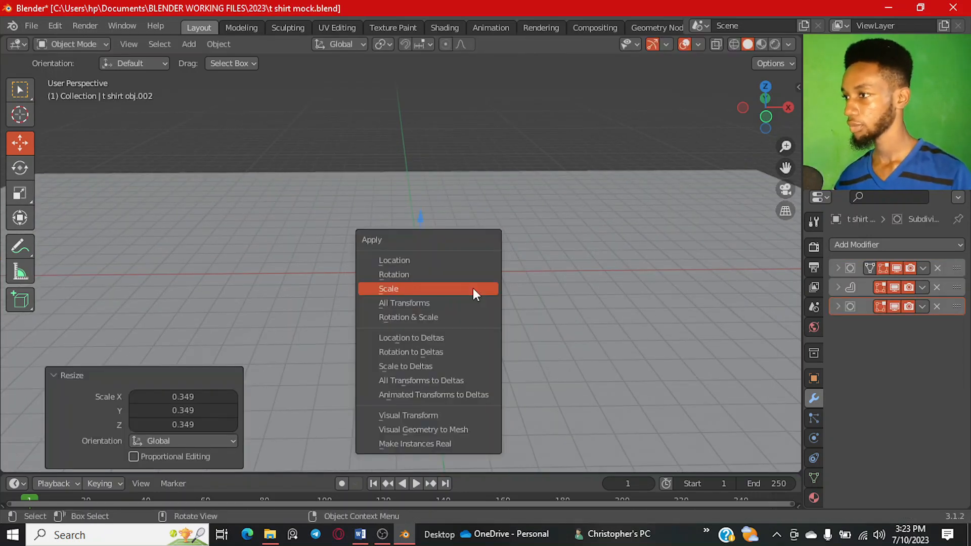
click(474, 289)
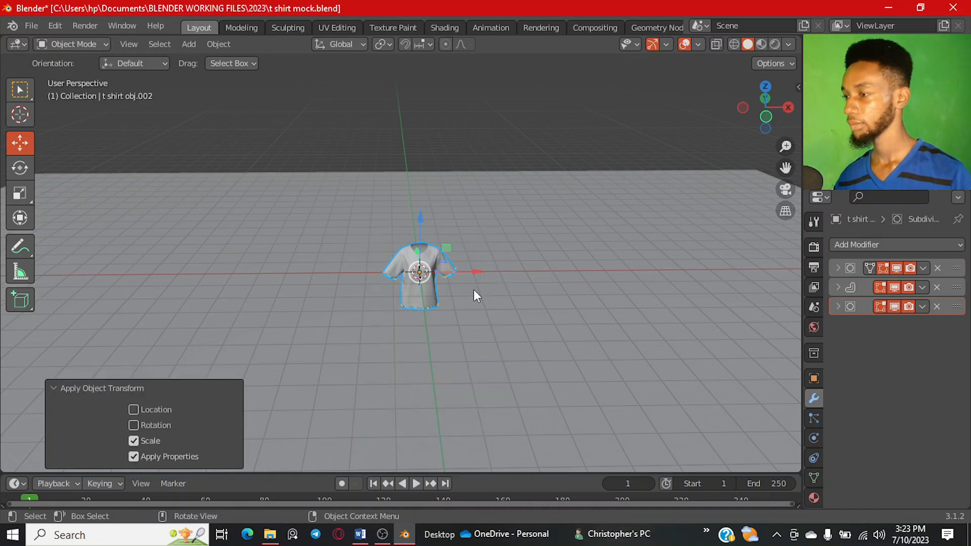
Step: Thin the stitching object by resizing its skin to about 0.434 in Edit Mode, judging it at the sleeve cuff
scroll(517, 308, up, 3)
click(517, 310)
scroll(517, 310, up, 5)
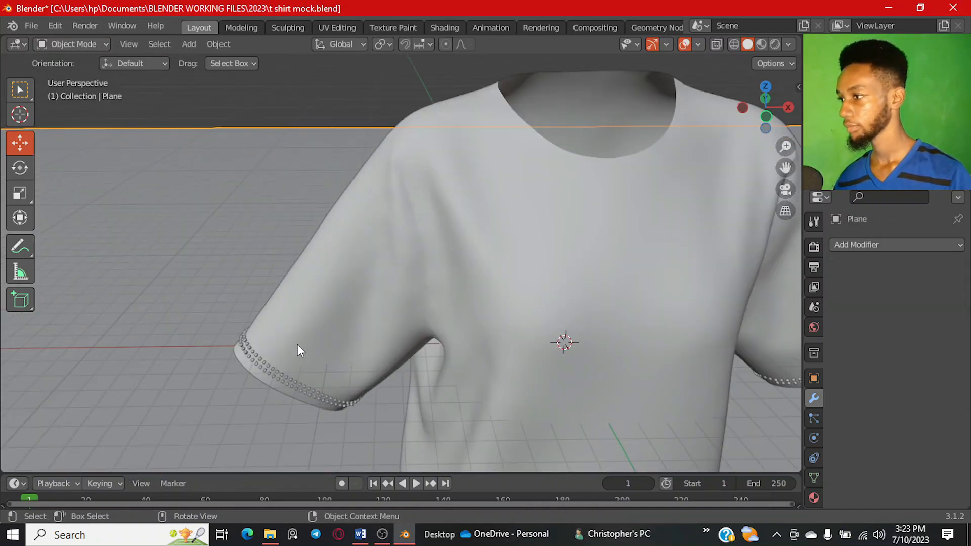
middle_drag(297, 345, 343, 328)
click(360, 303)
key(Tab)
scroll(371, 332, up, 1)
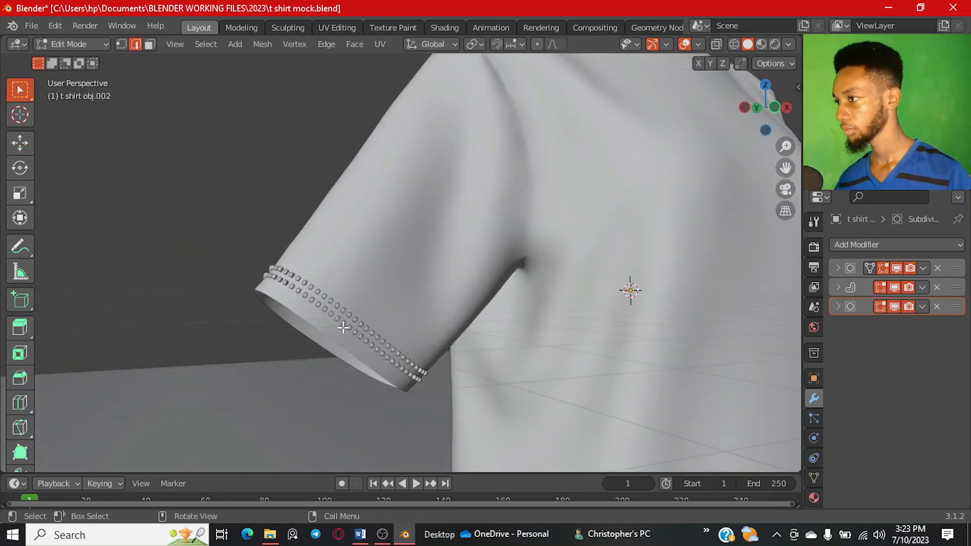
key(s)
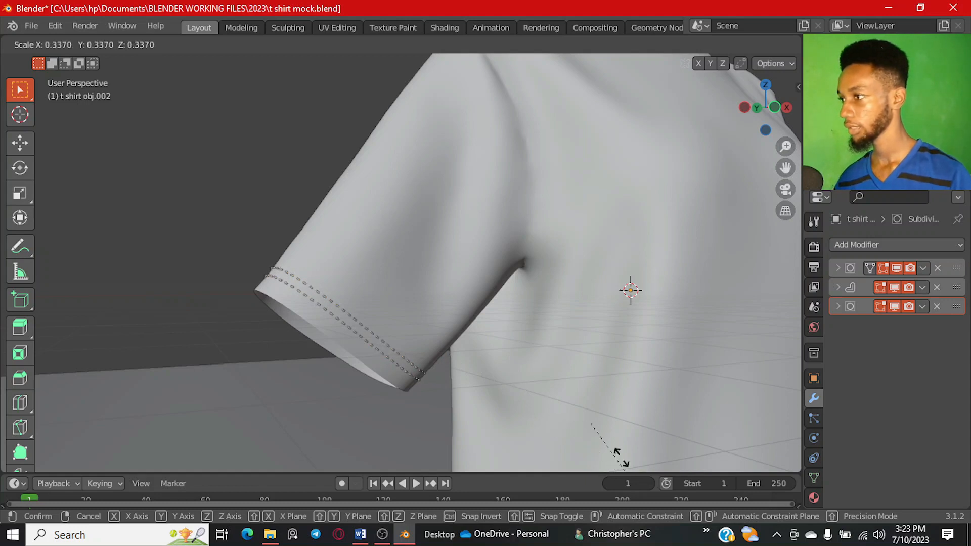
click(485, 315)
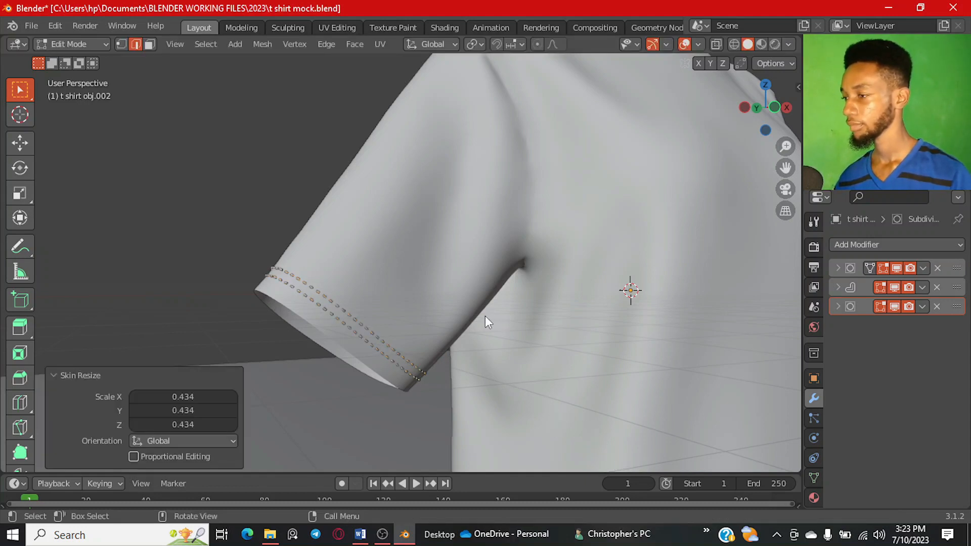
key(Tab)
Step: Shrink the stitching's skin thickness further in Edit Mode, judging it at the bottom hem
scroll(485, 316, down, 8)
middle_drag(583, 292, 572, 291)
scroll(542, 302, up, 4)
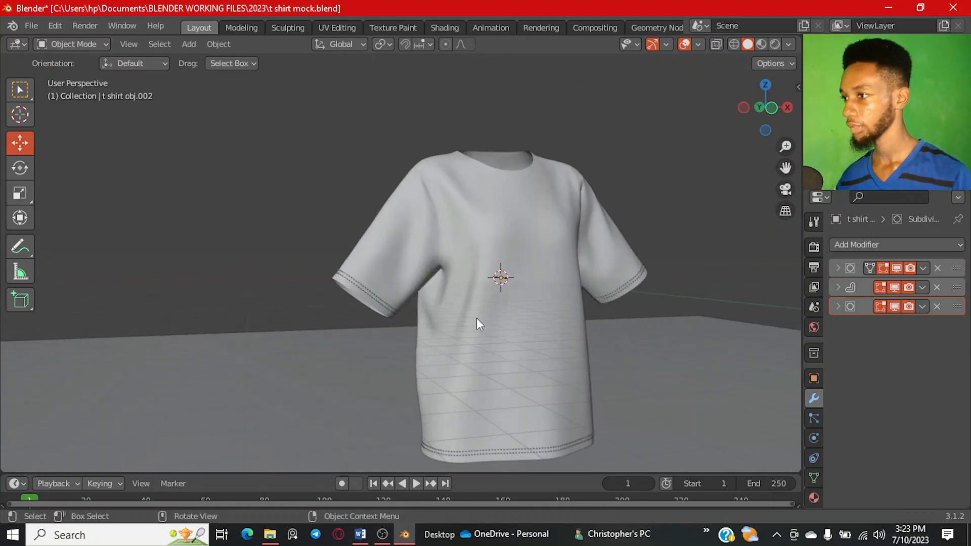
middle_drag(477, 321, 431, 250)
scroll(447, 349, up, 5)
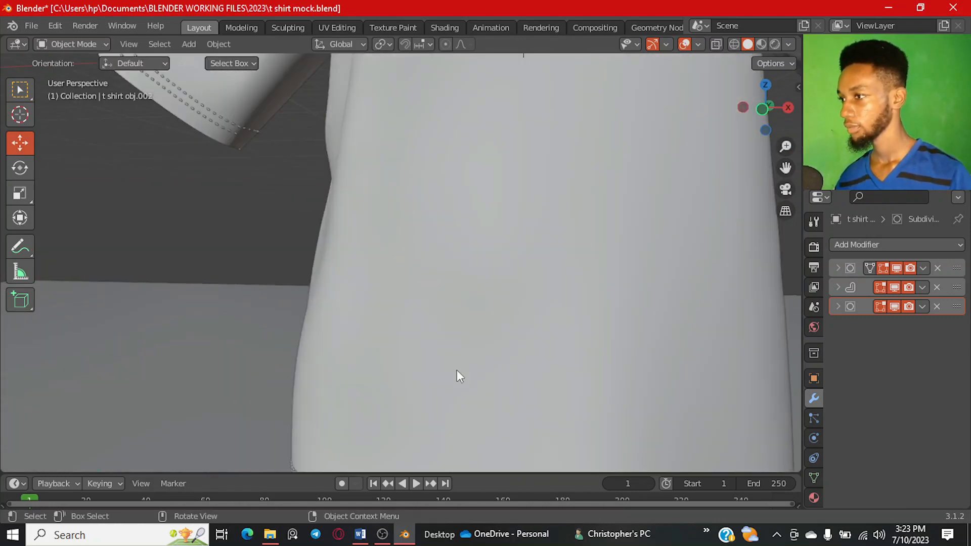
shift+middle_drag(445, 435, 420, 204)
click(481, 268)
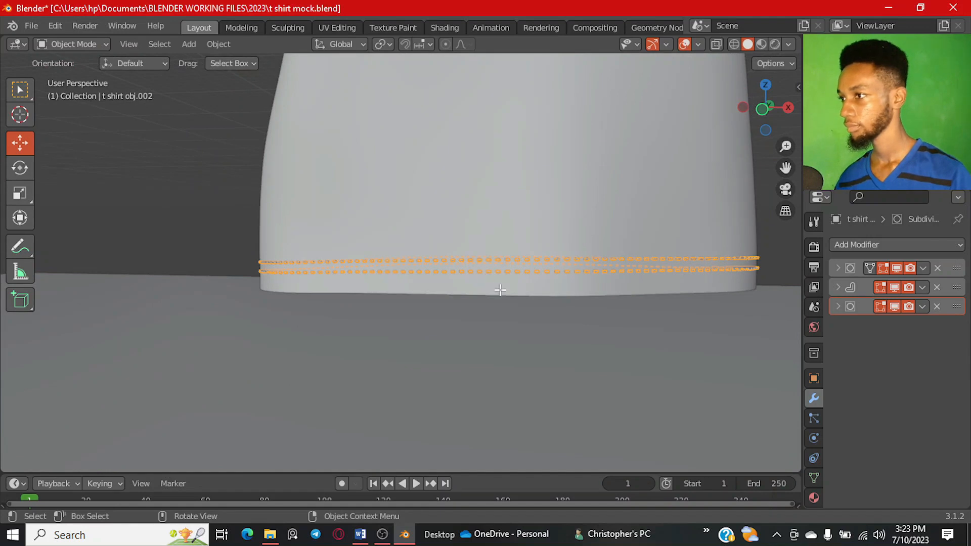
key(Tab)
key(s)
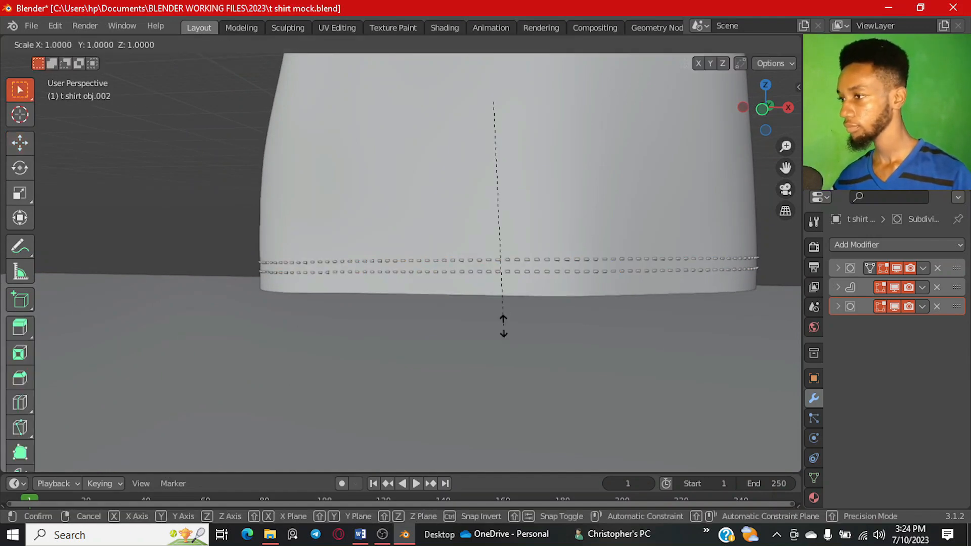
click(491, 248)
key(Tab)
scroll(489, 250, down, 8)
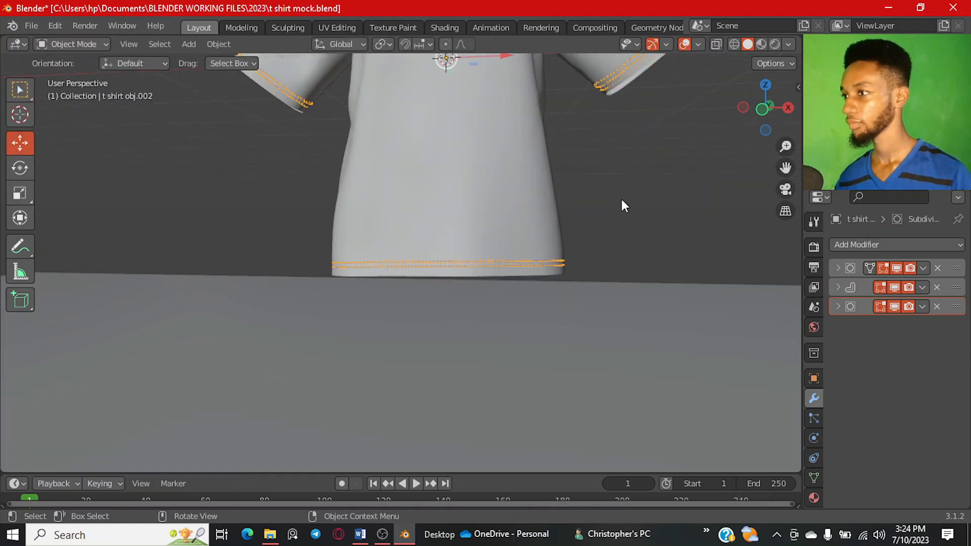
Step: Scale the floor plane down by a factor of about 0.376
scroll(481, 299, down, 2)
middle_drag(480, 298, 363, 345)
scroll(405, 334, down, 3)
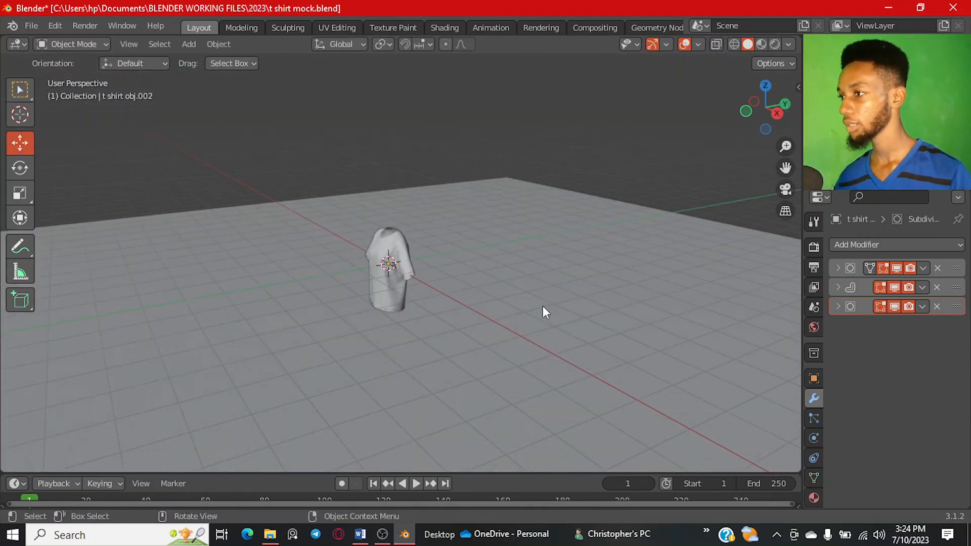
click(542, 306)
scroll(531, 295, down, 5)
shift+middle_drag(474, 301, 538, 325)
key(Tab)
key(Tab)
key(s)
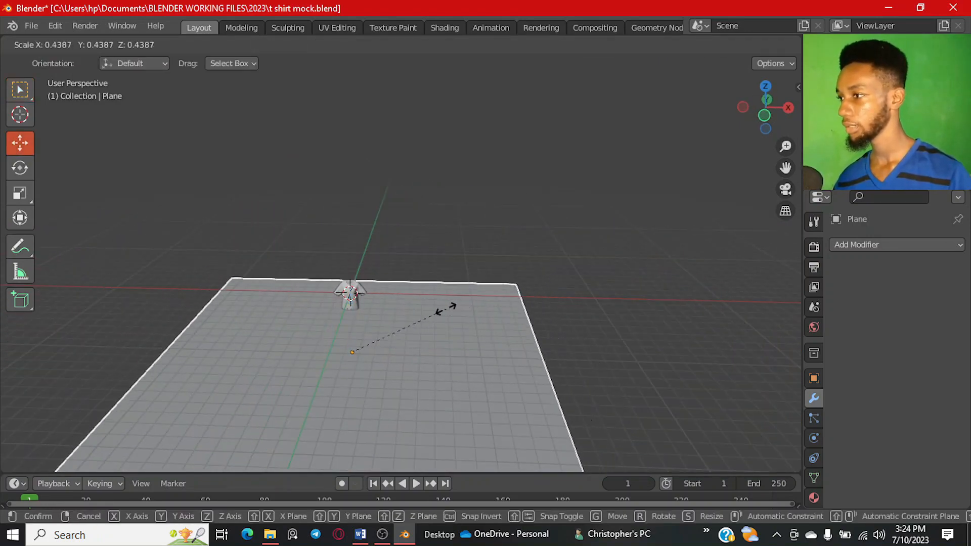
click(434, 317)
Step: Raise the floor plane about 17.7 m along Z in the front view, closer to the T-shirt's hem
scroll(392, 346, up, 2)
key(KP_1)
scroll(390, 335, up, 2)
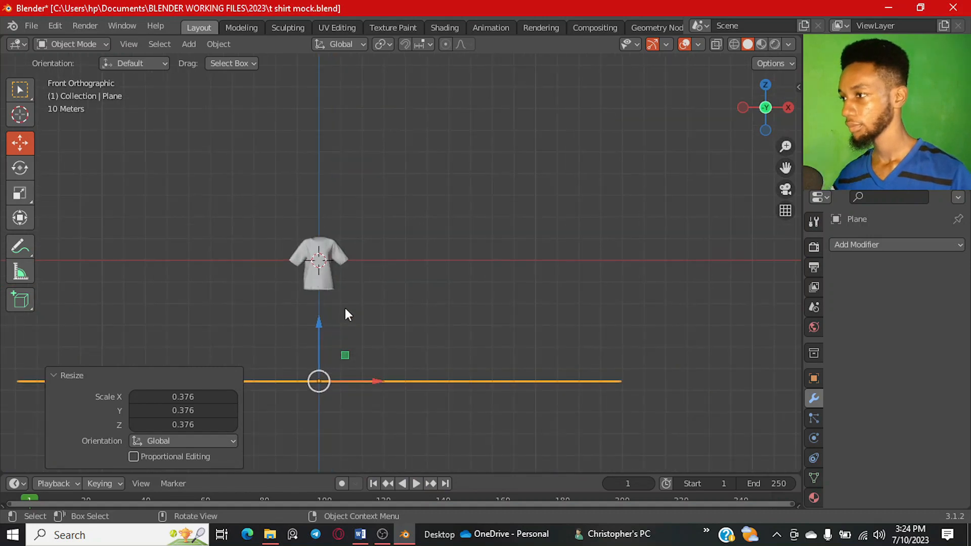
drag(320, 323, 327, 284)
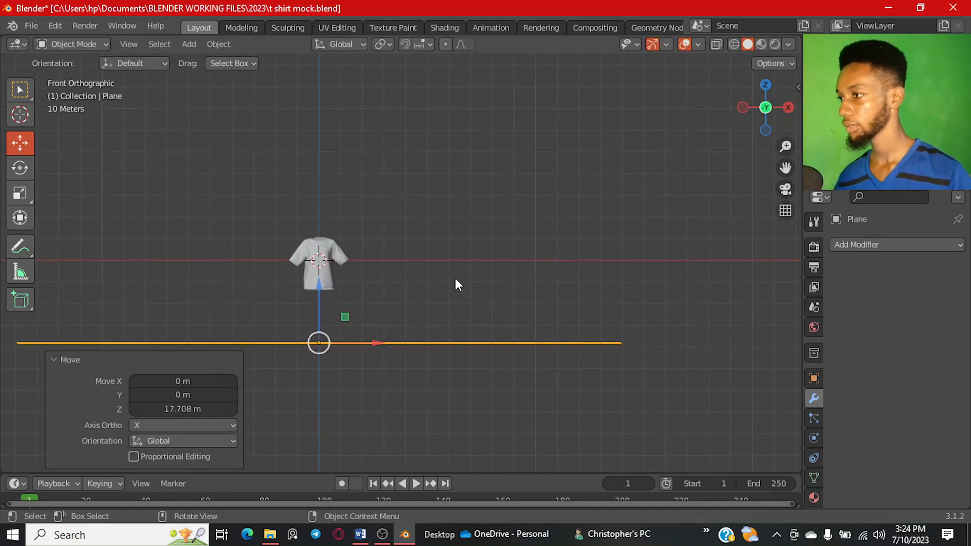
Step: Extrude the floor plane's edge behind the T-shirt straight up along Z to form a tall backdrop wall
middle_drag(457, 285, 375, 312)
key(Tab)
middle_drag(434, 303, 398, 320)
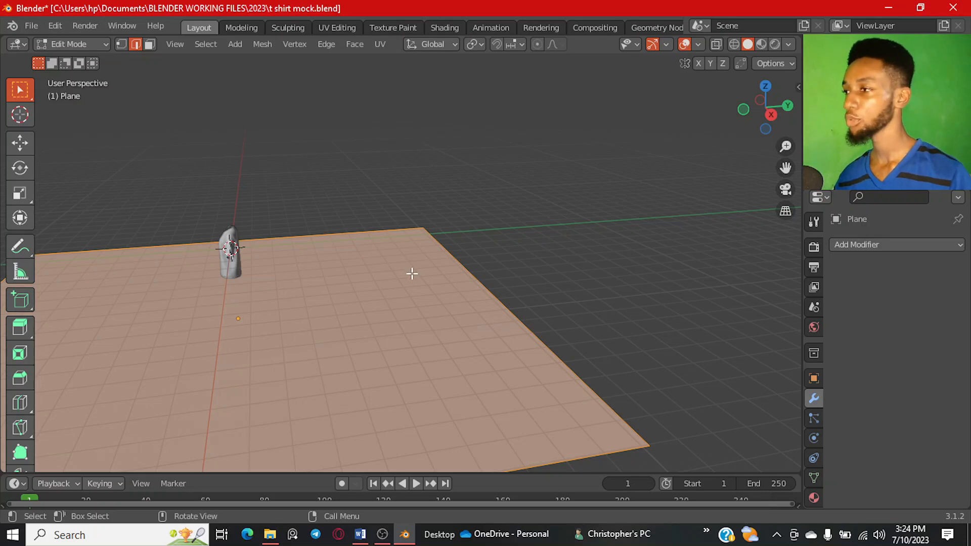
key(alt+a)
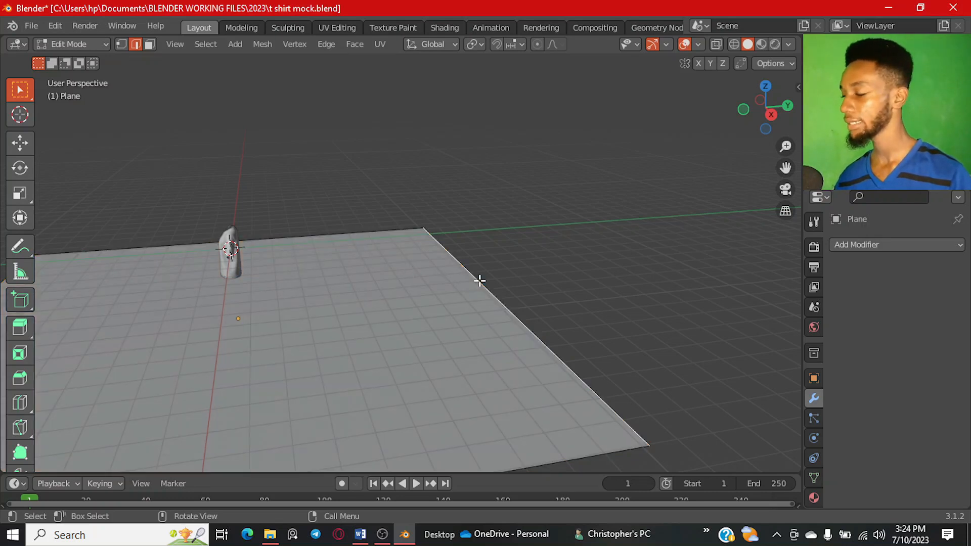
key(g)
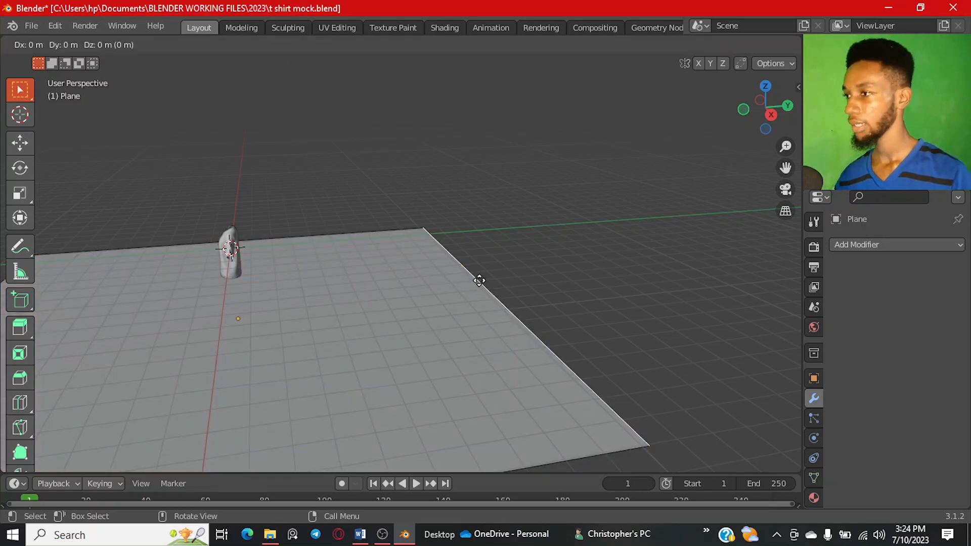
key(z)
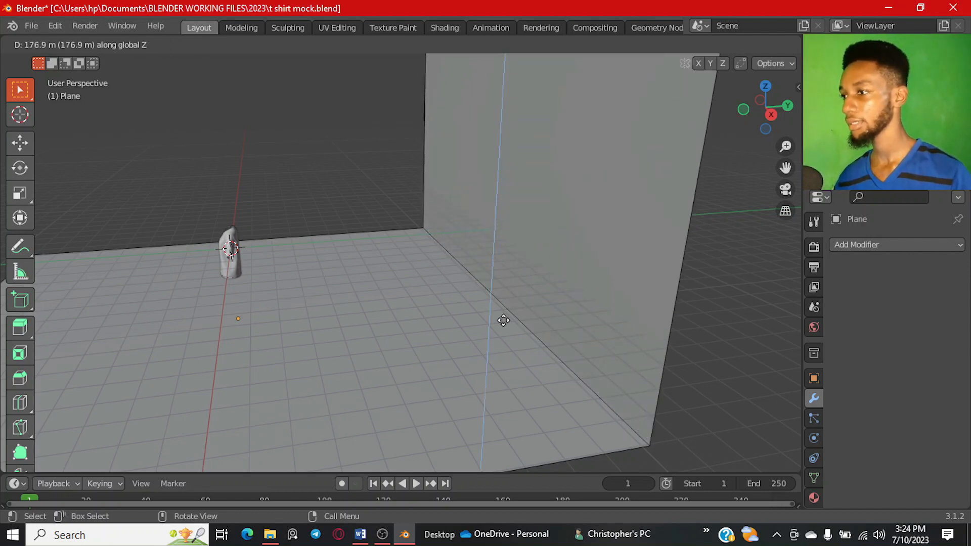
click(506, 289)
key(Tab)
Step: Add a Bevel modifier to the backdrop plane and set its amount to 0.69 m
scroll(479, 307, down, 2)
middle_drag(405, 349, 561, 332)
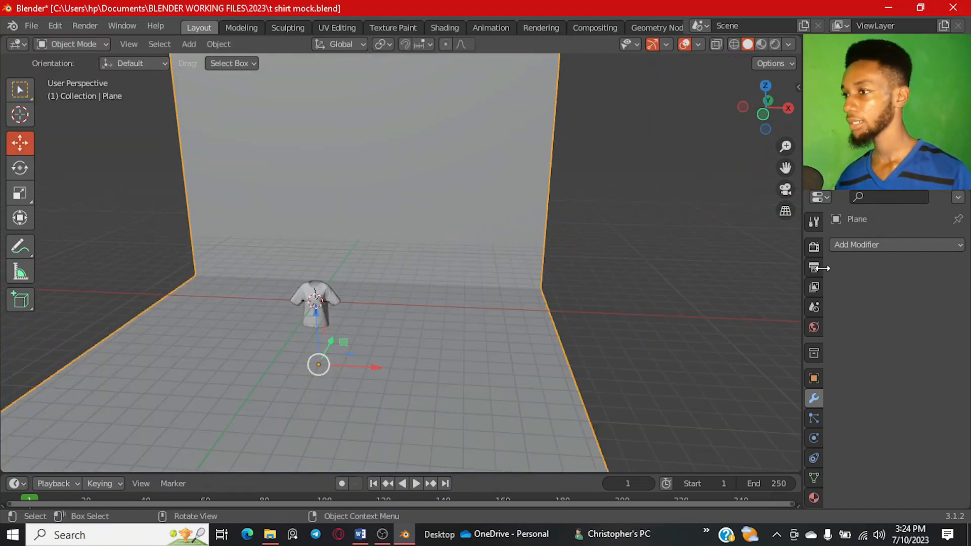
click(897, 244)
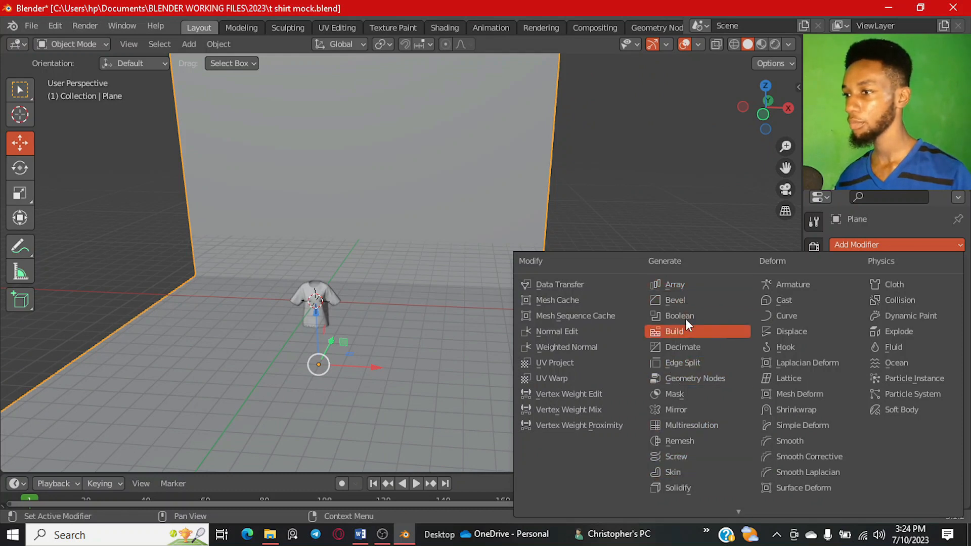
click(713, 300)
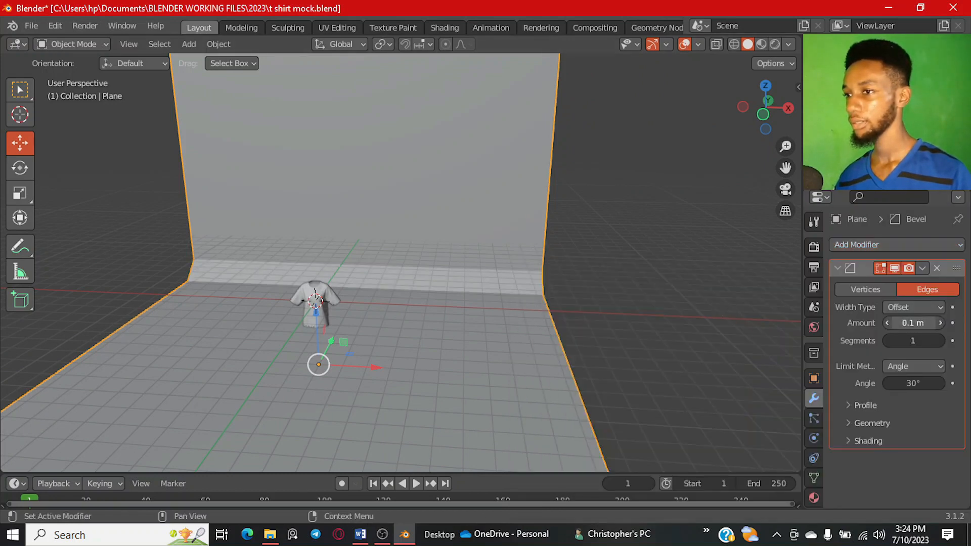
drag(913, 323, 941, 322)
Step: Set the backdrop's Bevel modifier to 11 segments
click(941, 341)
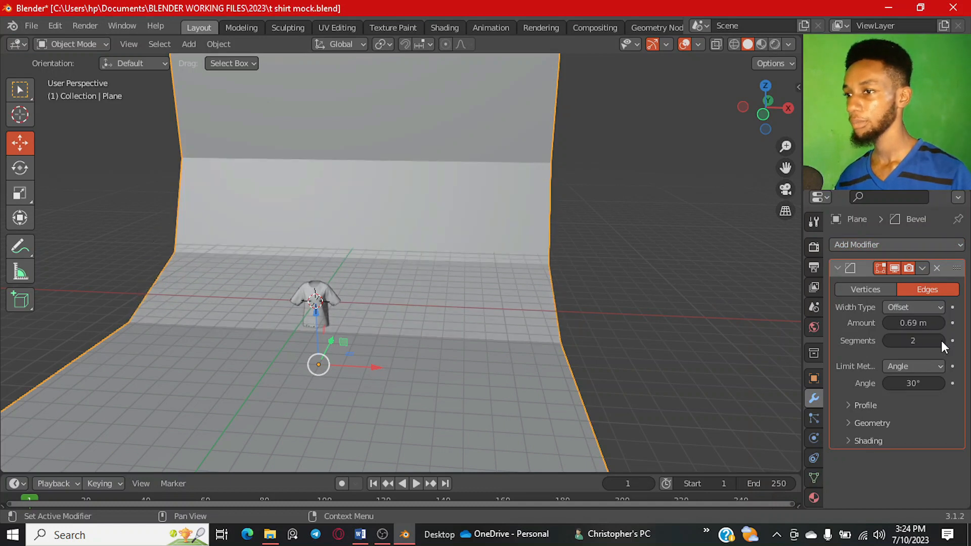
click(941, 341)
click(941, 342)
click(941, 342)
click(941, 341)
click(941, 342)
click(941, 342)
click(941, 341)
click(941, 341)
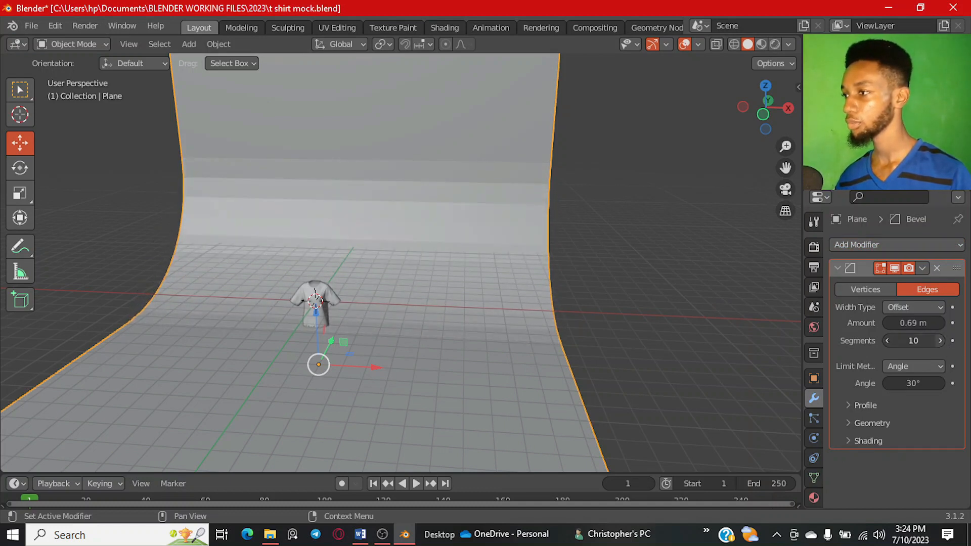
click(941, 341)
Step: Apply smooth shading to the curved backdrop
right_click(394, 229)
click(395, 230)
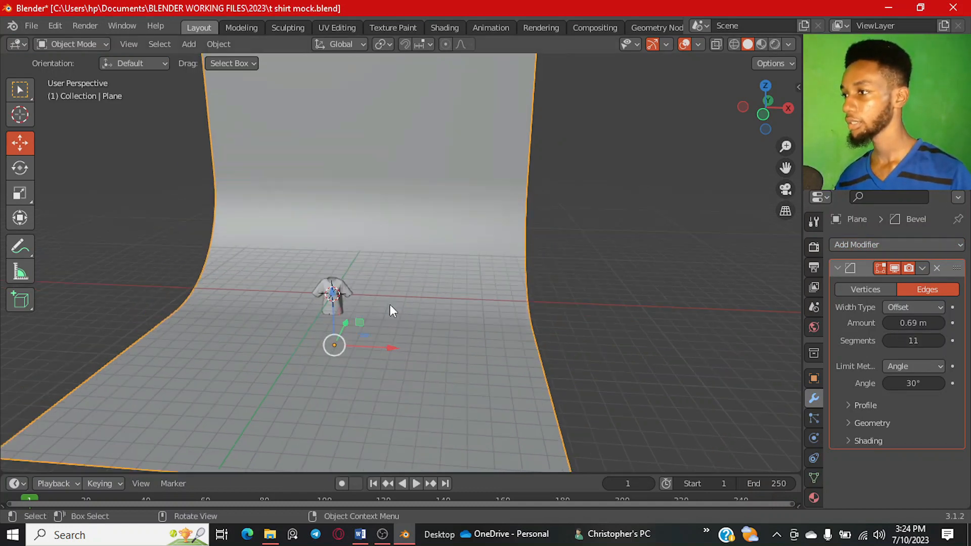
scroll(399, 307, down, 4)
scroll(320, 266, up, 4)
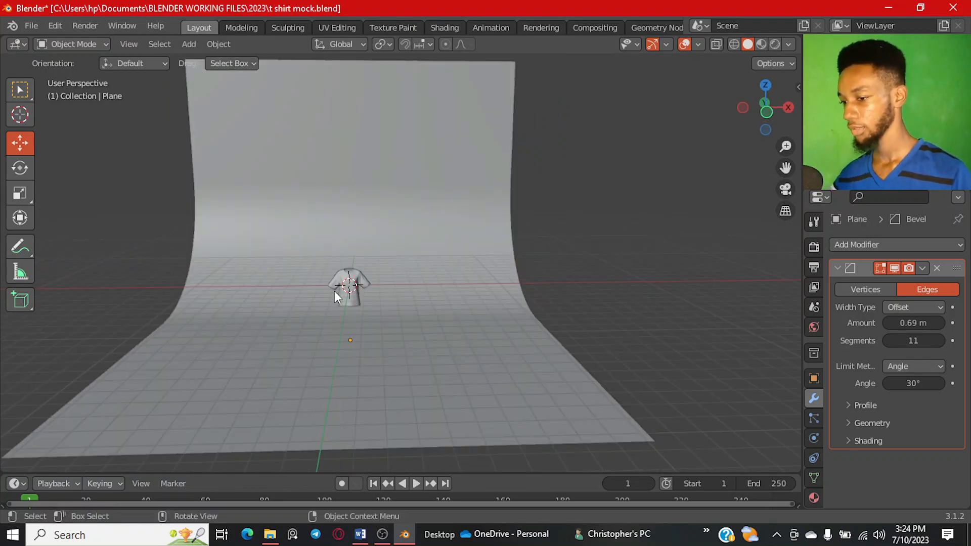
Step: Add a camera to the scene at the T-shirt's position from the front view
key(KP_1)
scroll(382, 264, up, 2)
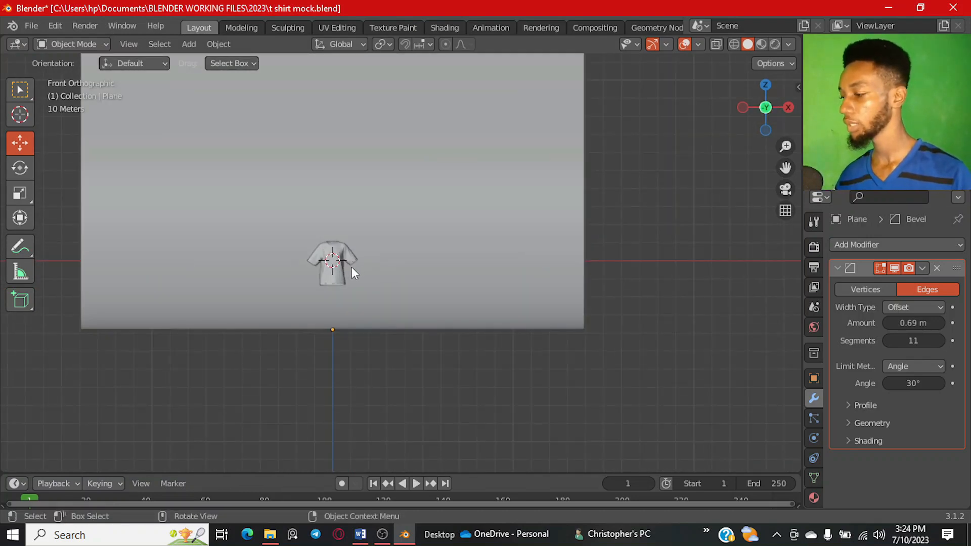
key(shift+a)
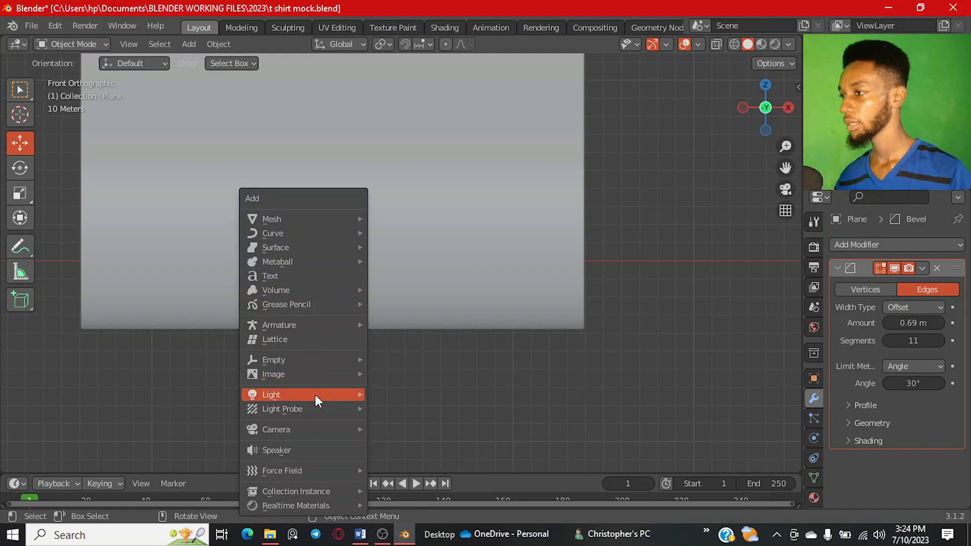
mouse_move(311, 430)
click(386, 430)
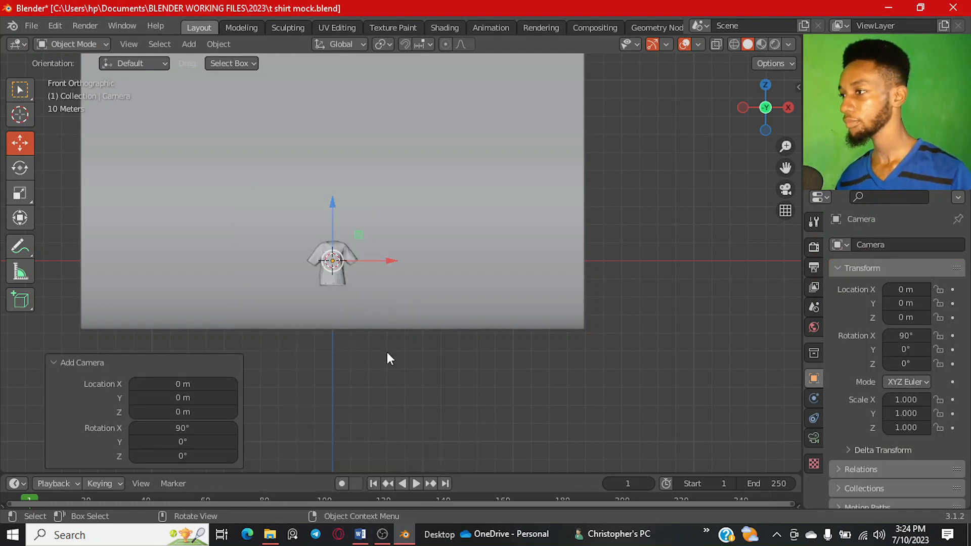
Step: Frame the T-shirt in the front view and align the camera to that view
shift+middle_drag(306, 265, 453, 274)
scroll(465, 266, up, 2)
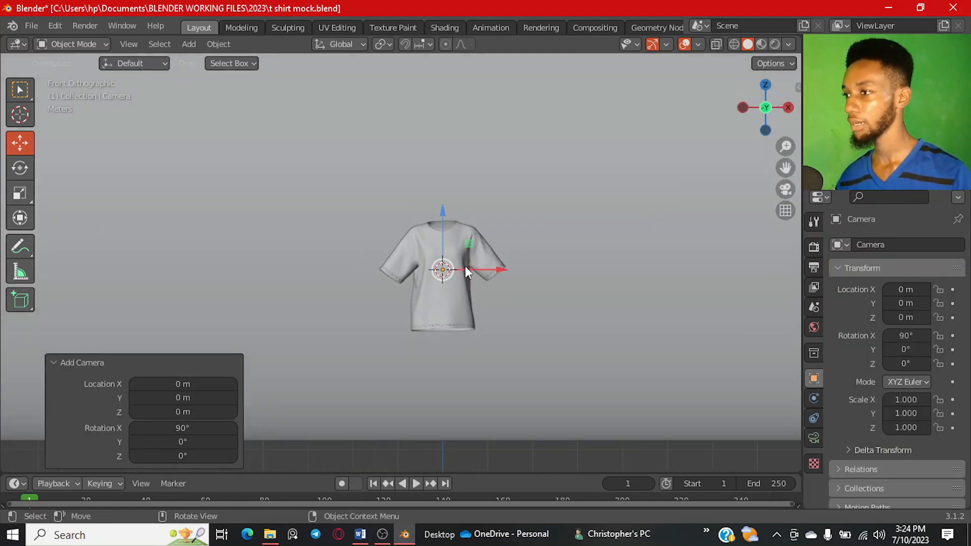
scroll(531, 294, down, 3)
scroll(476, 288, up, 2)
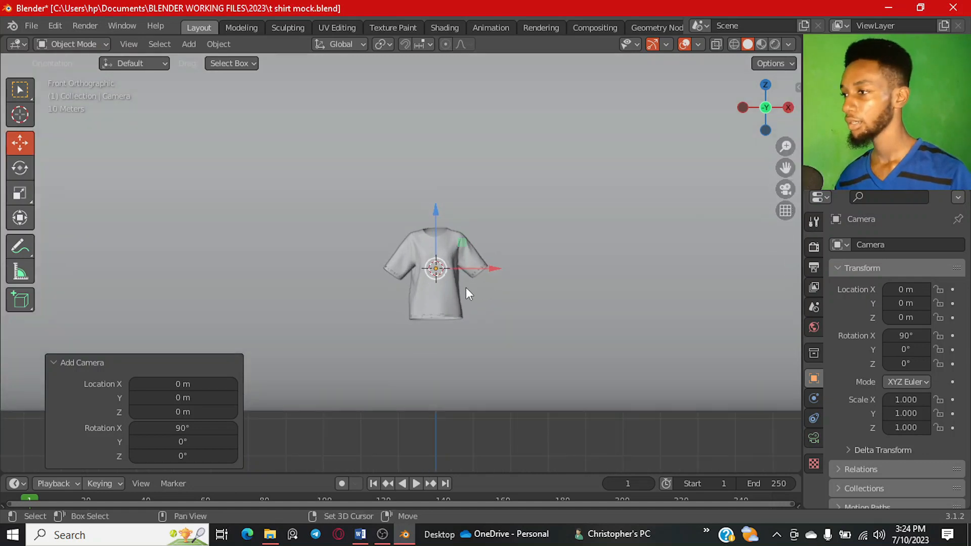
shift+middle_drag(446, 298, 435, 299)
scroll(499, 301, up, 2)
scroll(495, 310, down, 1)
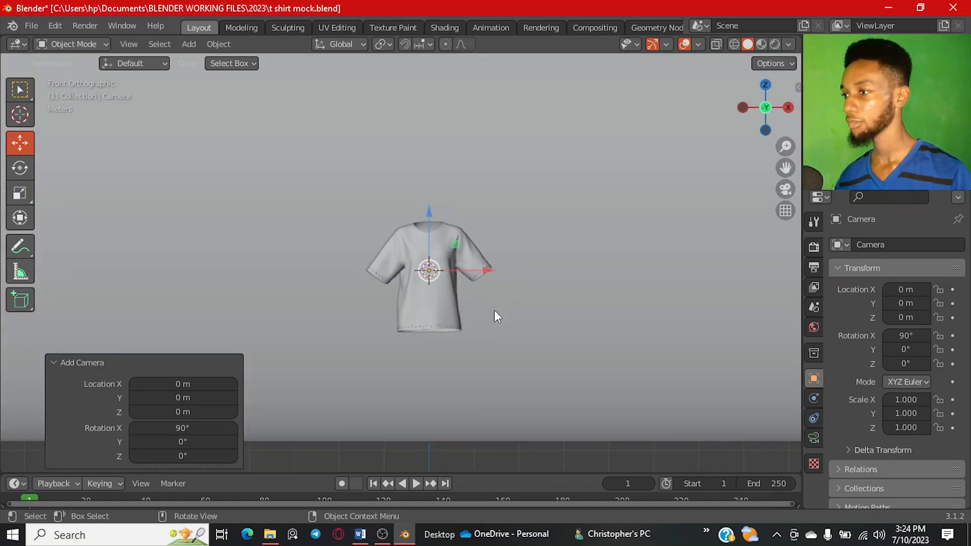
scroll(467, 313, down, 2)
scroll(467, 315, up, 2)
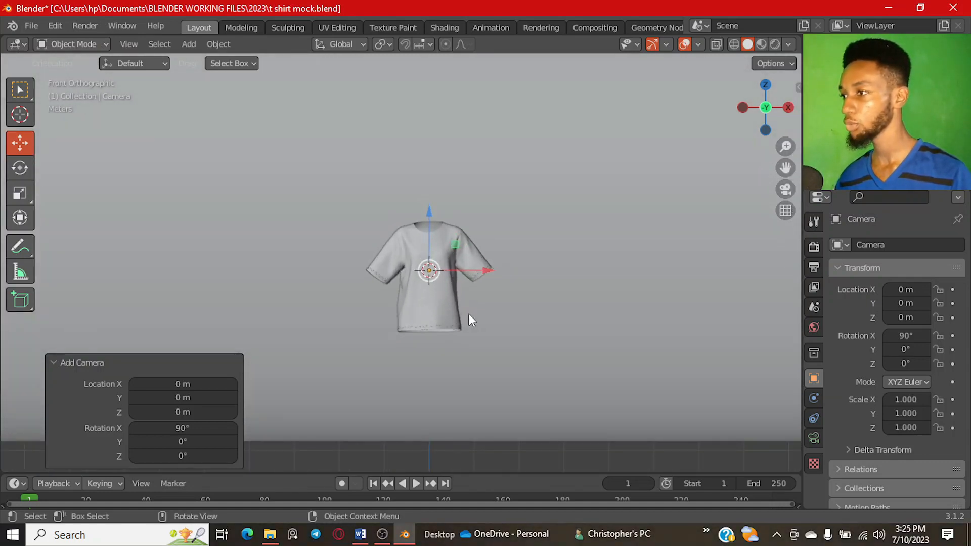
scroll(468, 319, down, 1)
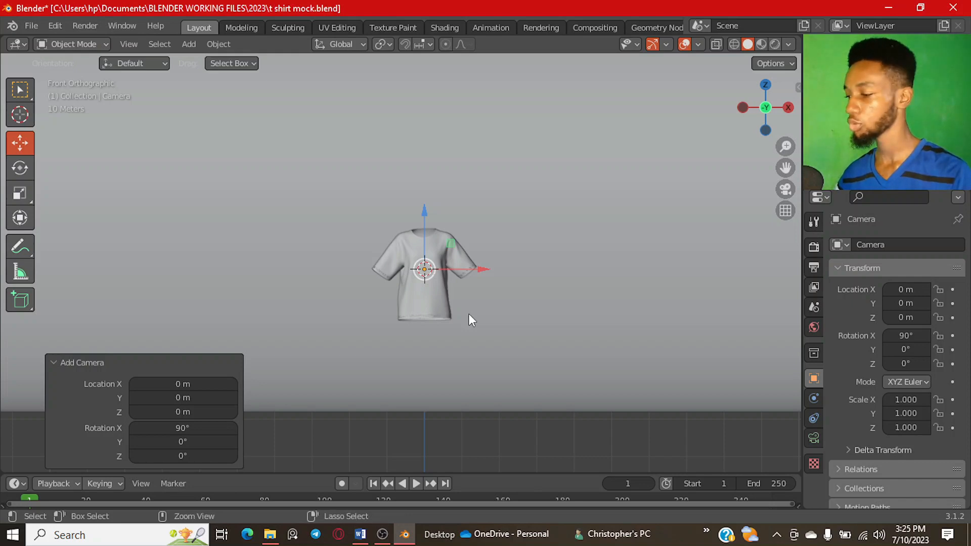
key(ctrl+alt+KP_0)
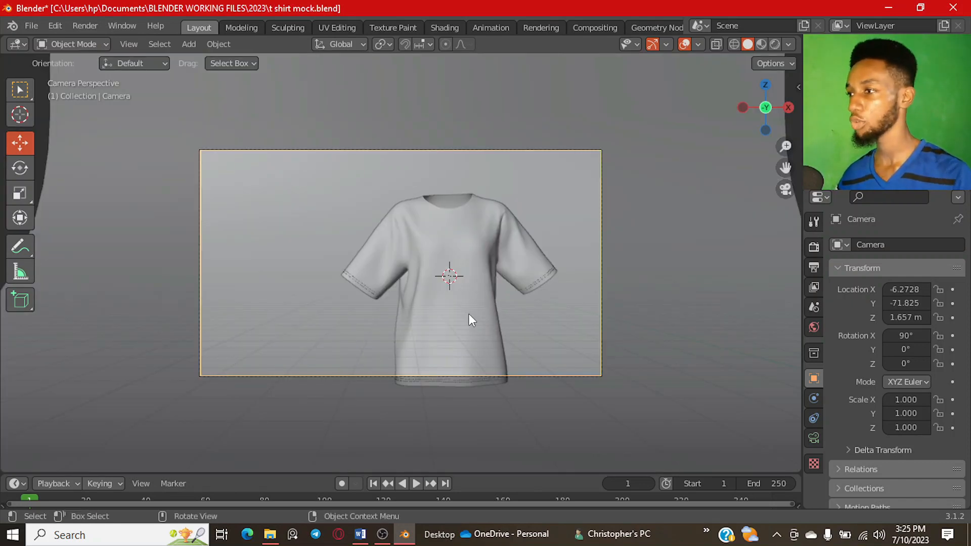
Step: Move the camera away from the T-shirt along Y by about -55.5 m
scroll(354, 282, down, 5)
middle_drag(354, 282, 410, 306)
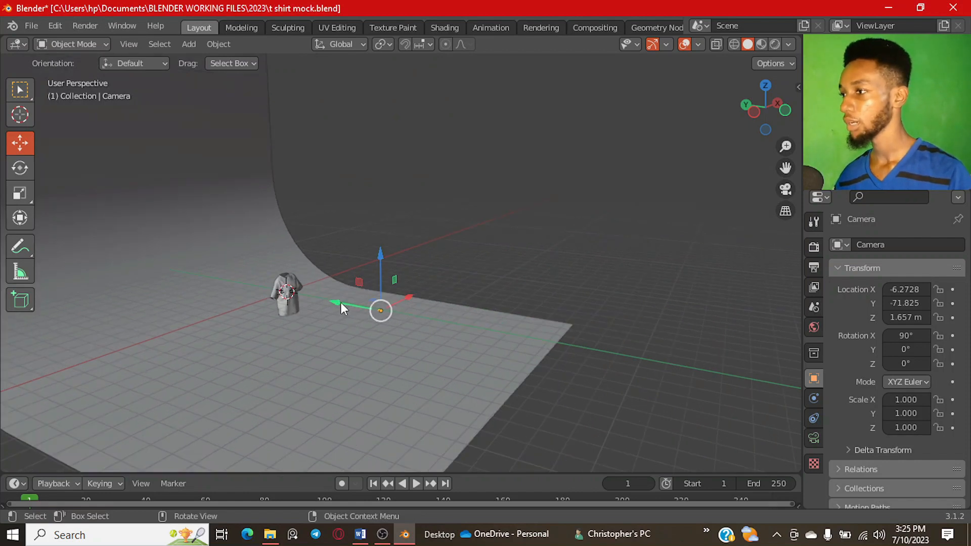
drag(341, 302, 439, 346)
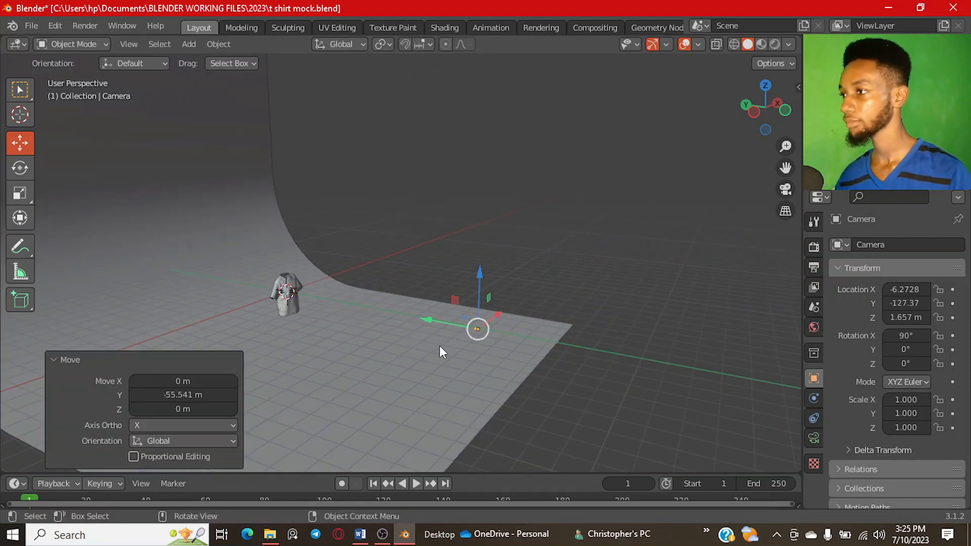
middle_drag(440, 346, 355, 348)
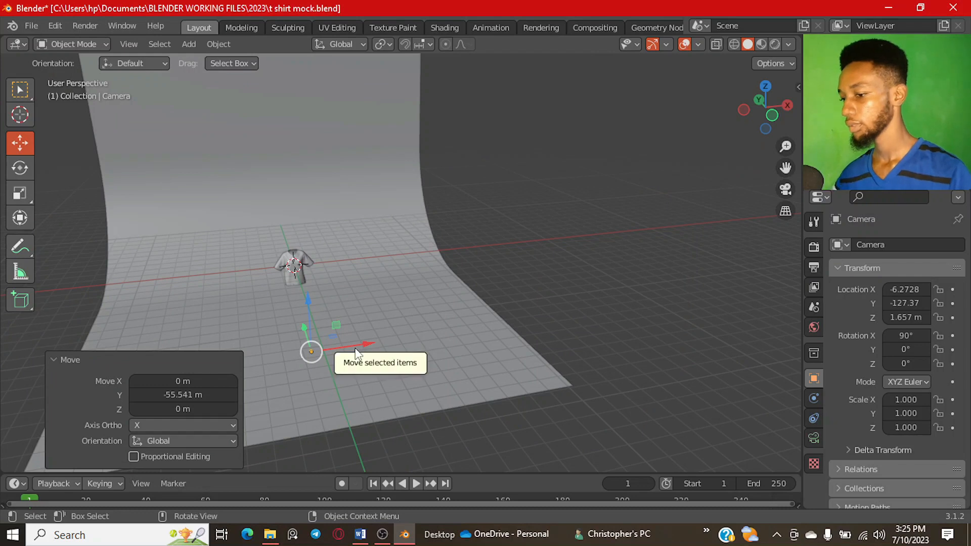
Step: Look through the camera and shift it along X to about 1.69 m to centre the T-shirt in the frame
key(KP_0)
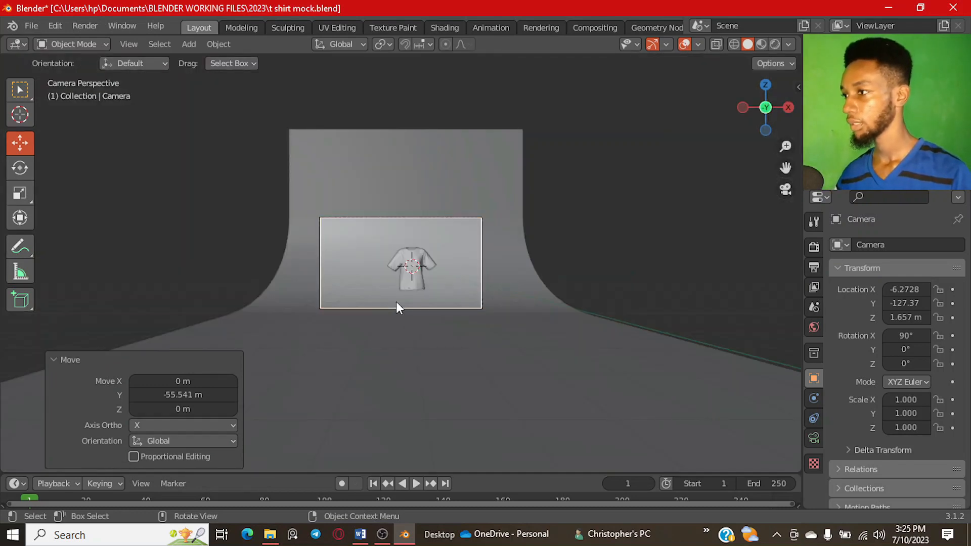
scroll(404, 299, up, 2)
key(g)
key(x)
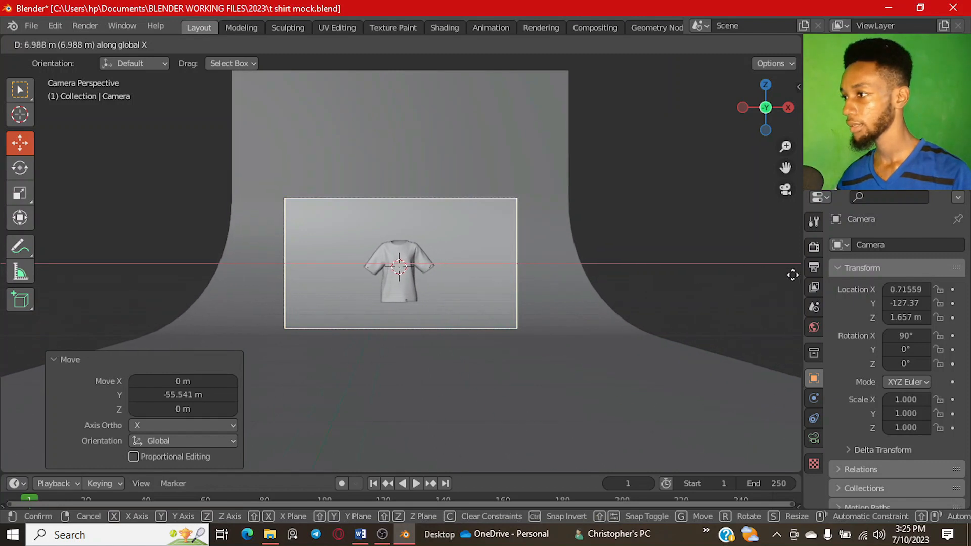
click(108, 271)
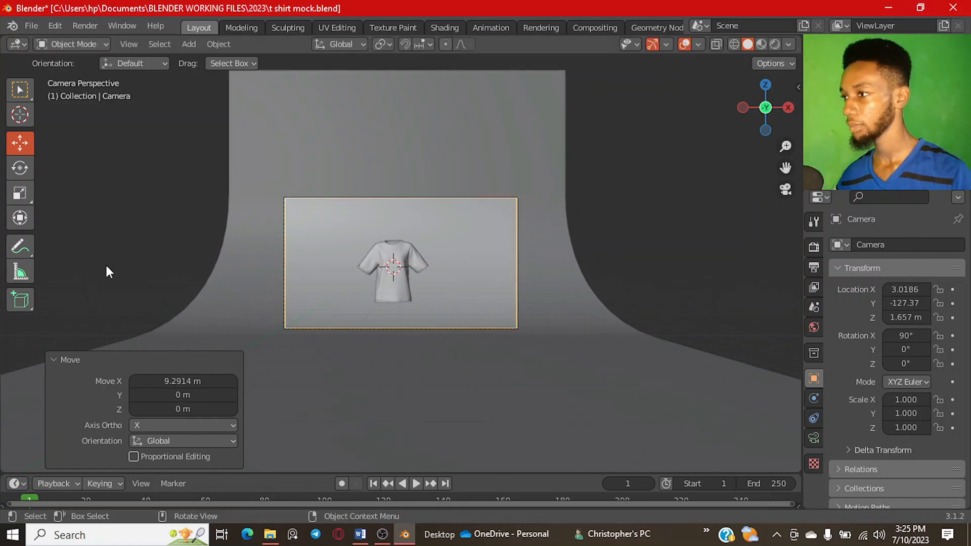
scroll(399, 301, up, 3)
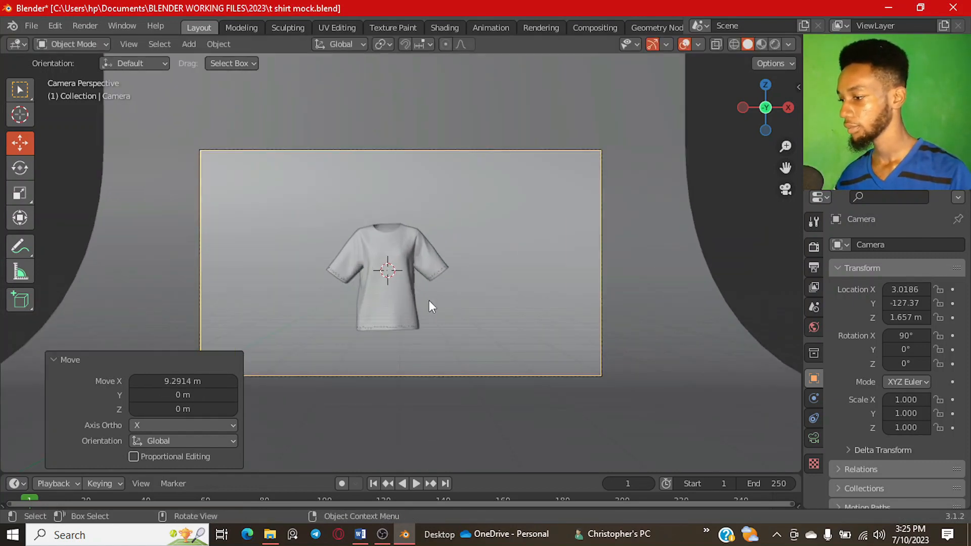
key(g)
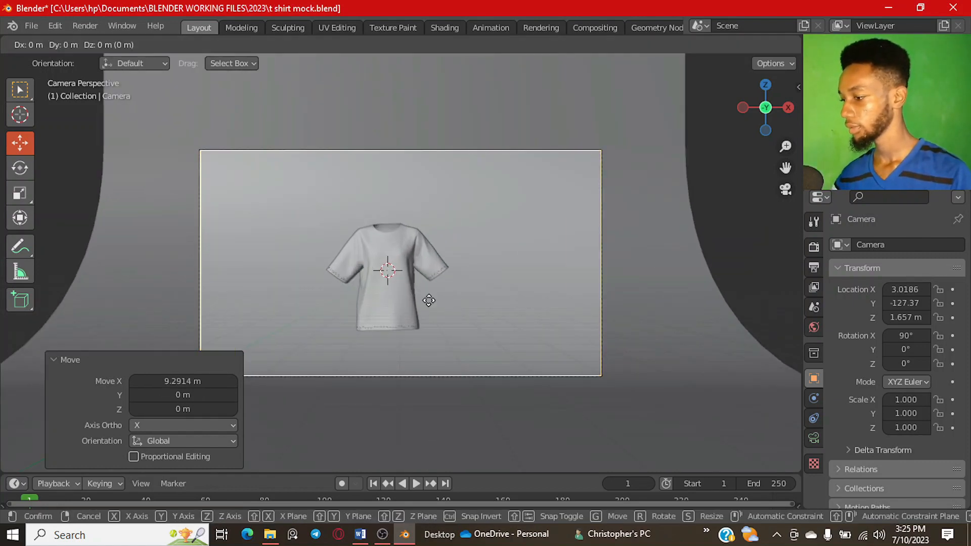
key(x)
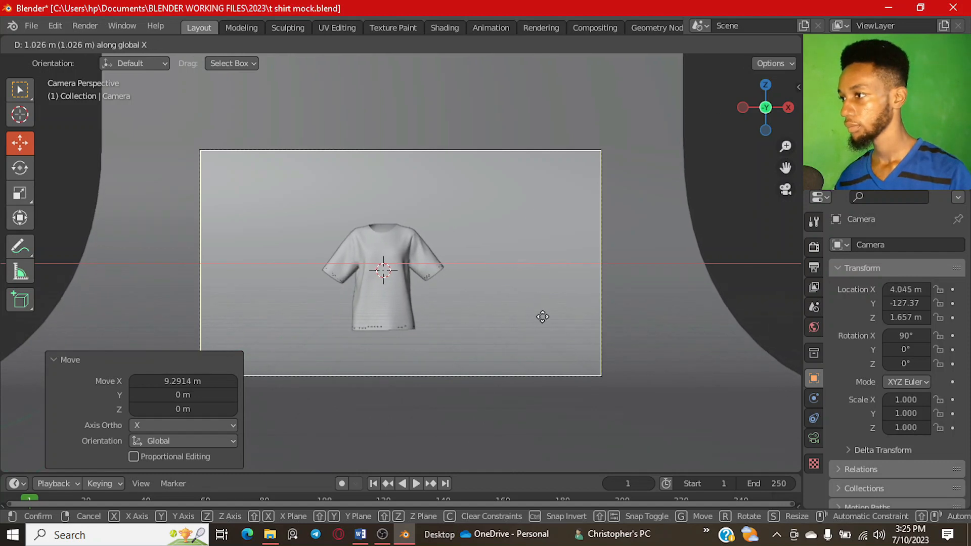
click(309, 311)
Step: Set the camera's focal length to 87 mm while looking through the camera
middle_drag(311, 310, 398, 310)
key(KP_7)
scroll(402, 287, down, 5)
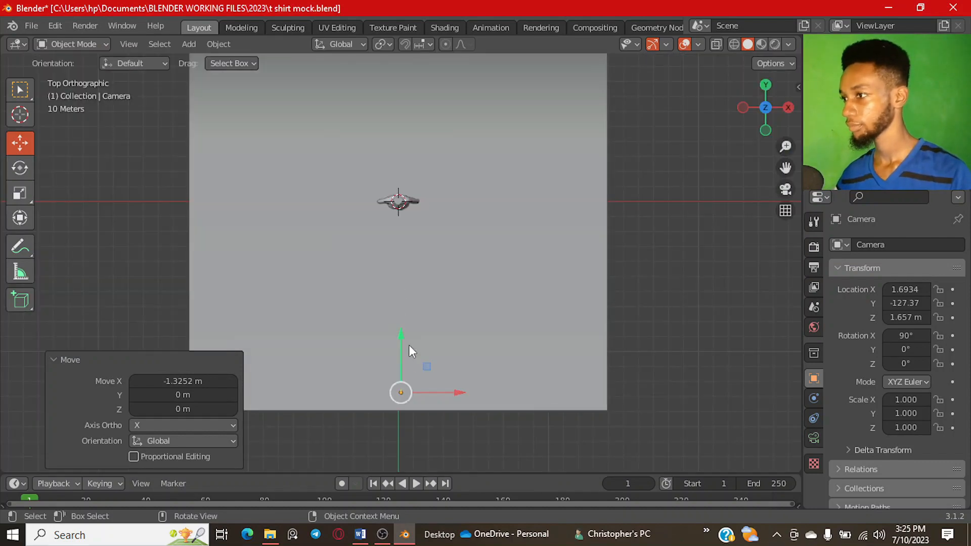
scroll(411, 354, up, 4)
shift+middle_drag(414, 371, 388, 266)
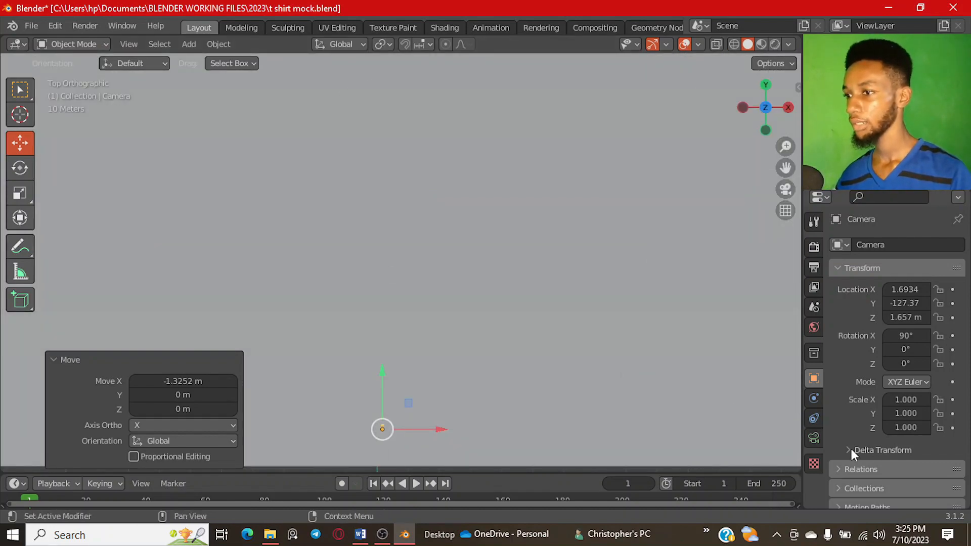
click(815, 439)
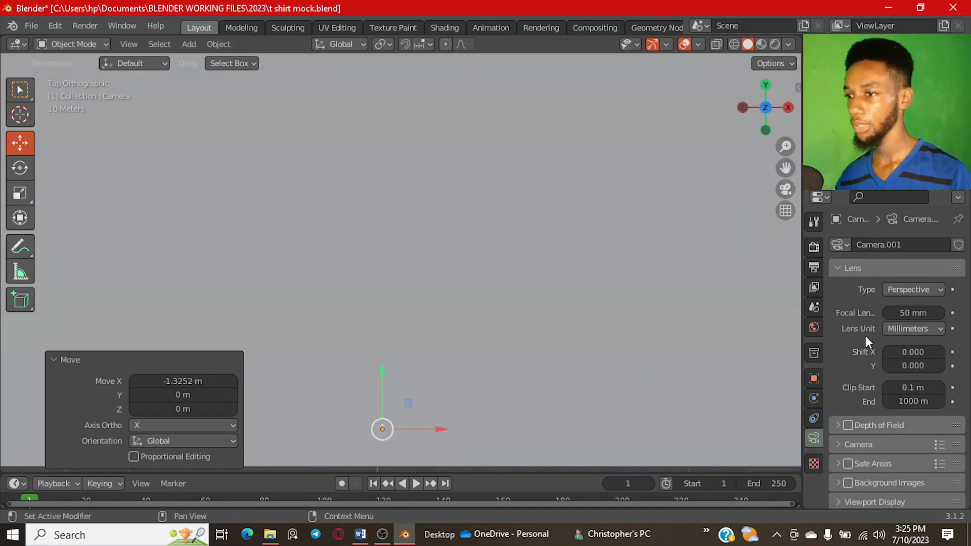
key(KP_0)
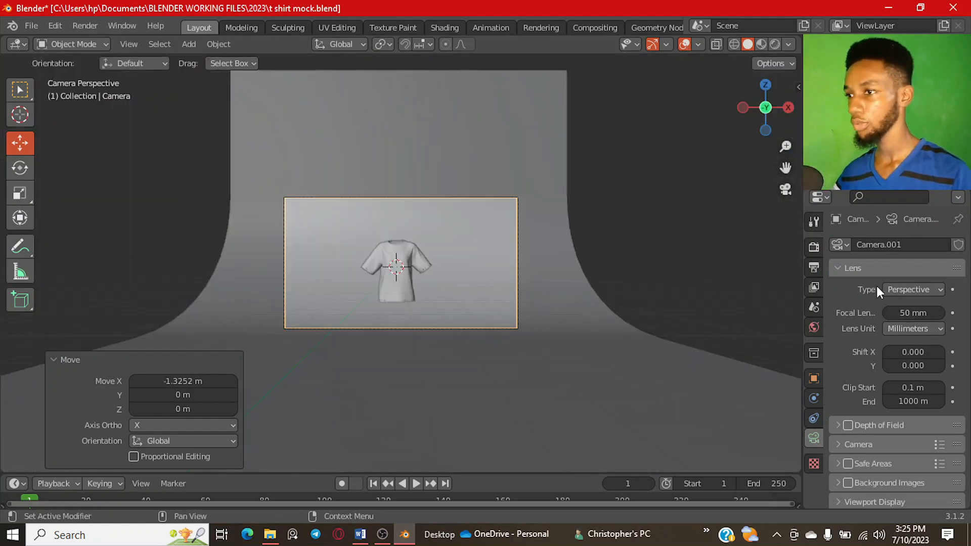
drag(905, 314, 932, 314)
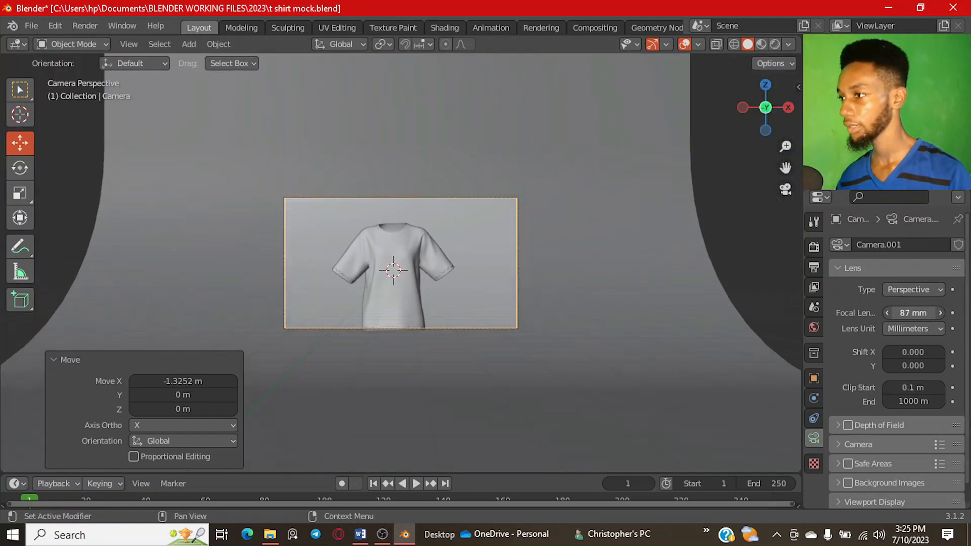
Step: Set the camera's lens Shift Y to -0.060, keeping Shift X at 0.000
click(887, 354)
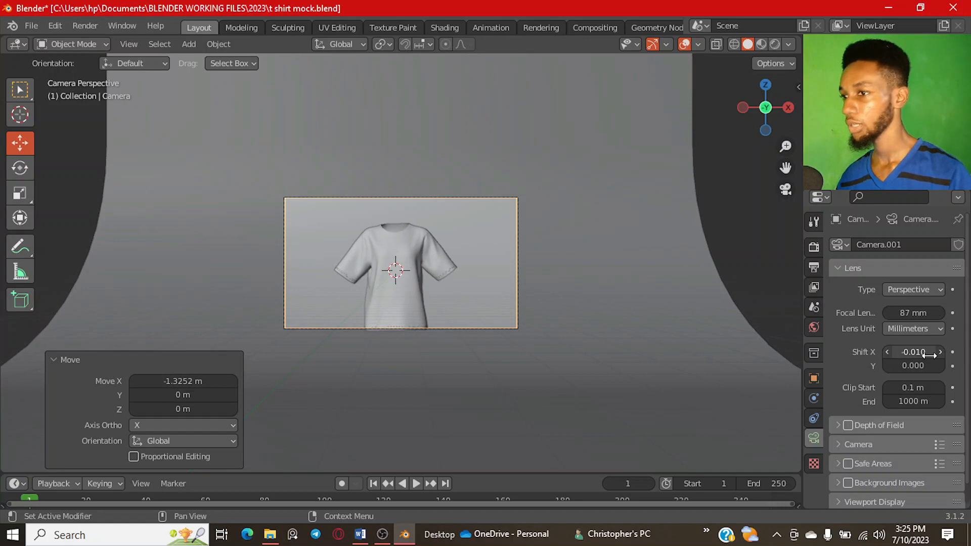
click(939, 355)
click(887, 366)
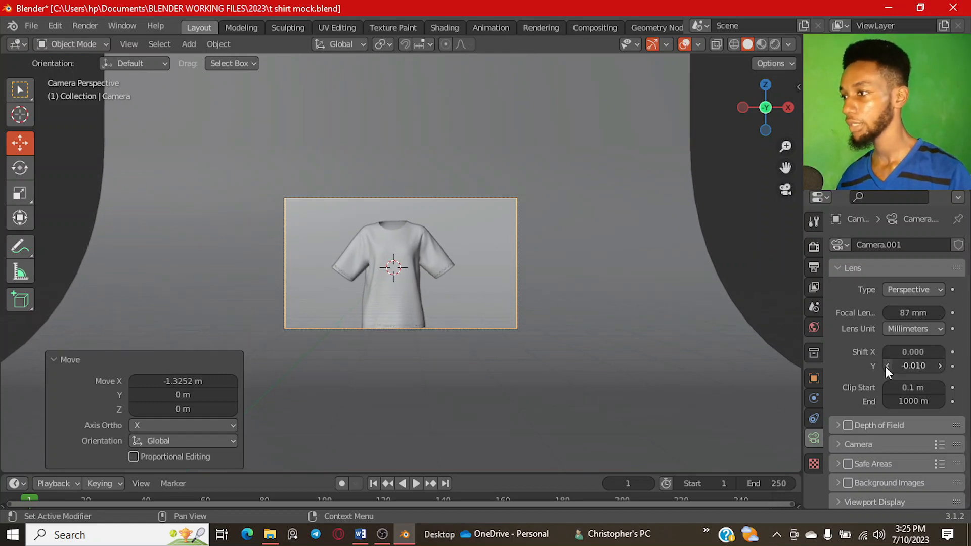
click(887, 366)
click(887, 366)
click(887, 366)
click(888, 365)
click(887, 366)
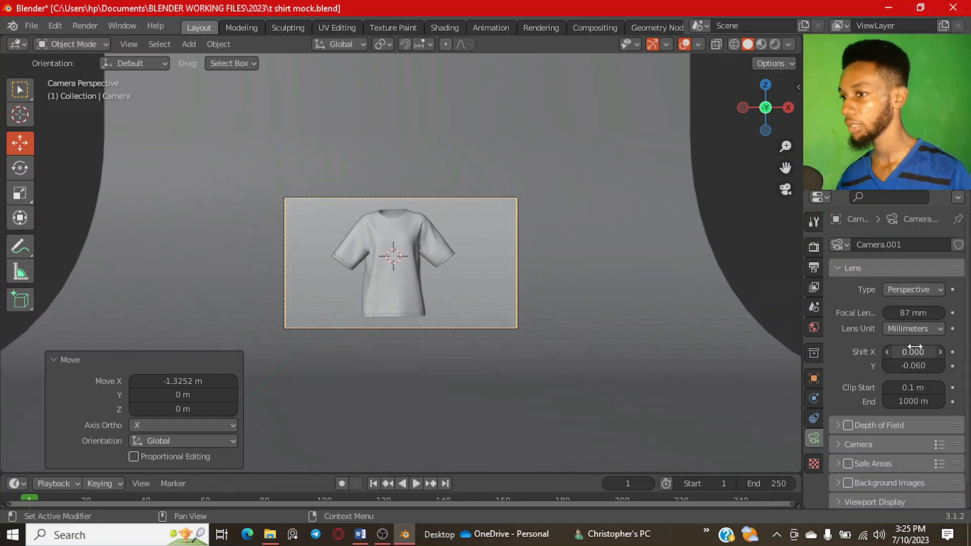
Step: Set the camera's focal length to 75 mm and its Shift Y to -0.050
drag(913, 313, 904, 313)
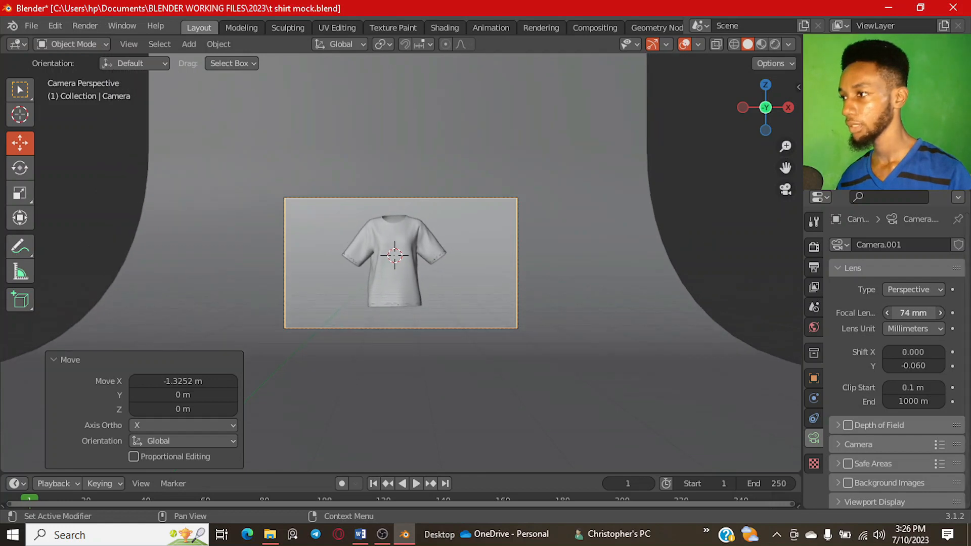
scroll(417, 311, down, 3)
scroll(430, 309, up, 3)
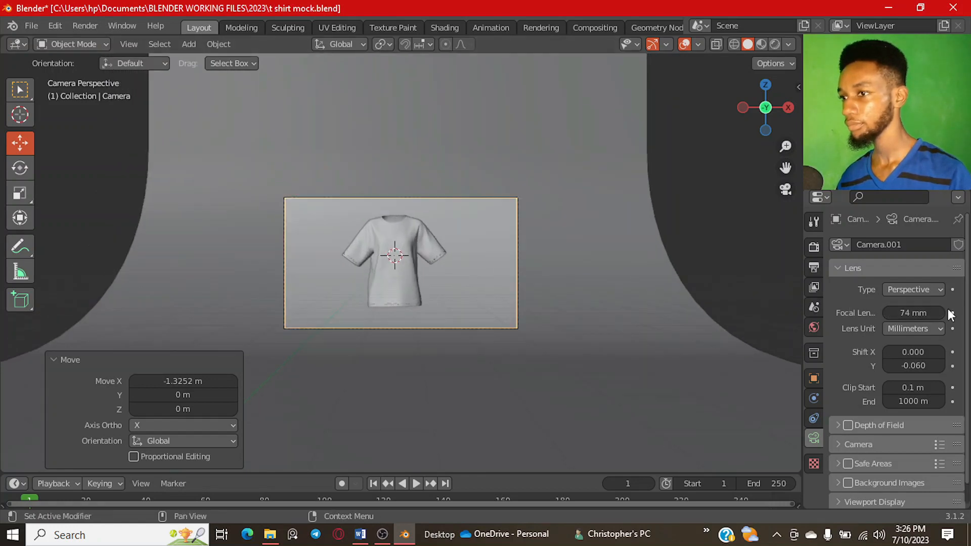
click(943, 314)
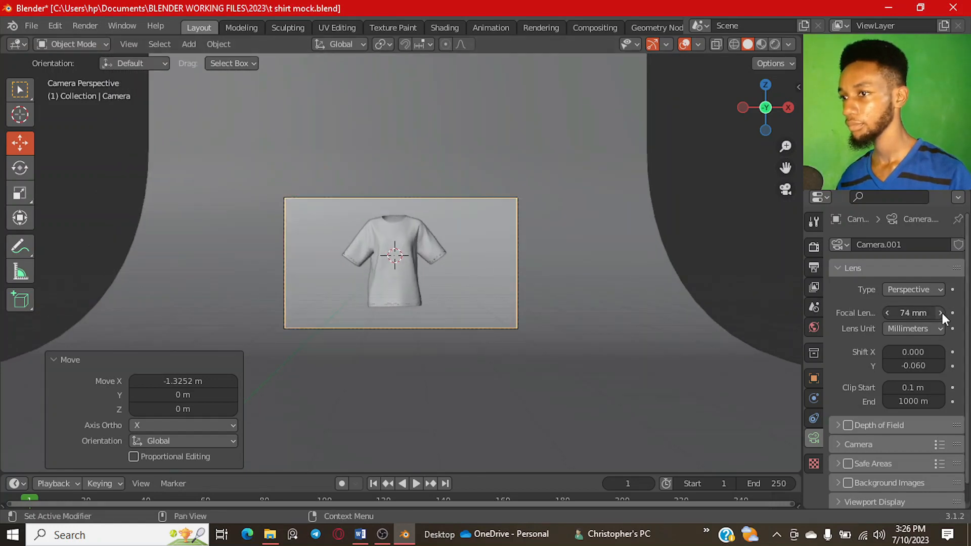
click(940, 367)
scroll(293, 302, up, 5)
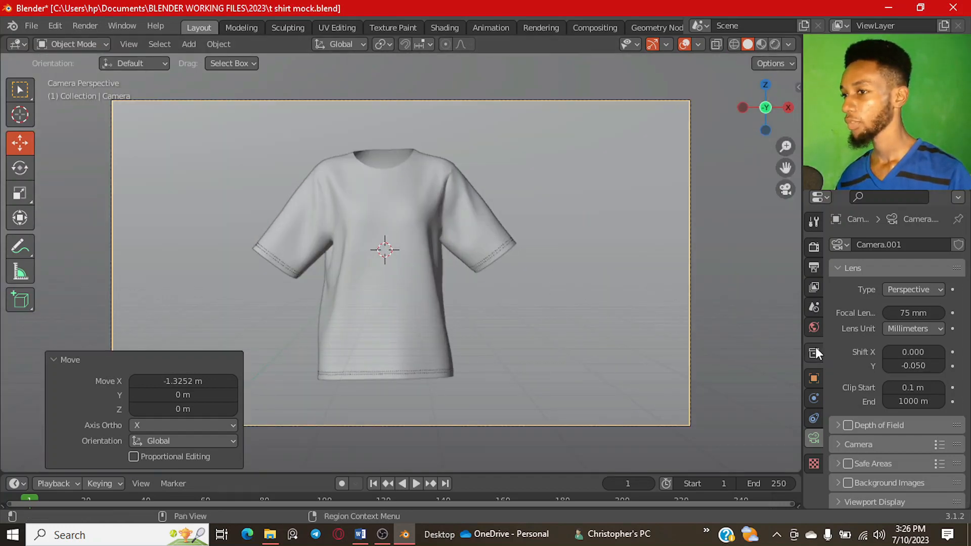
Step: Set the camera's Shift X to -0.010 and save the file
click(887, 352)
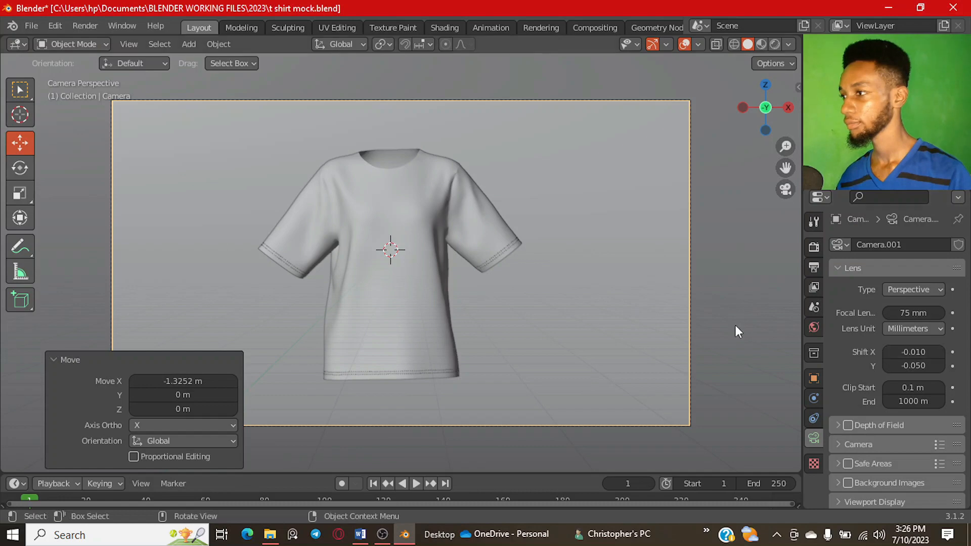
scroll(468, 248, down, 2)
key(ctrl+s)
scroll(465, 253, down, 2)
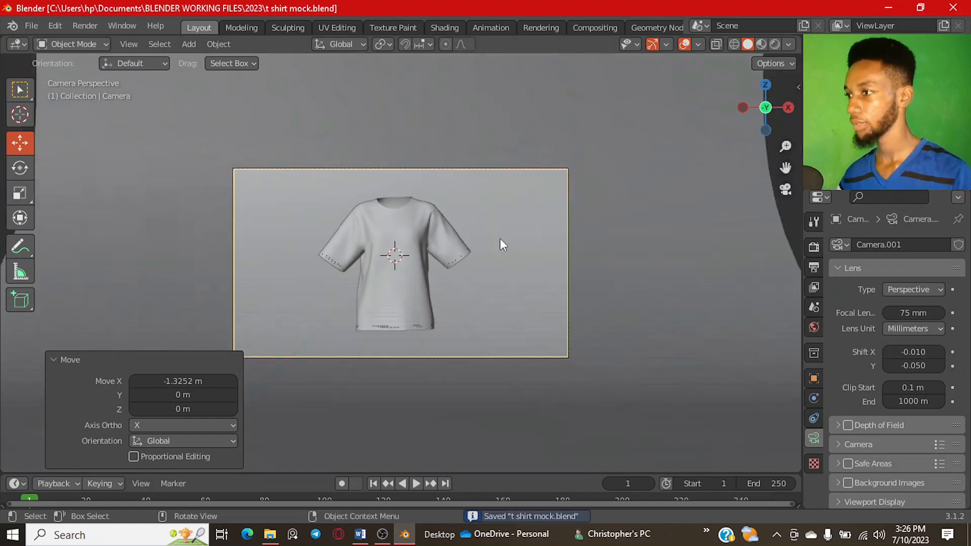
Step: Parent the stitching object to the T-shirt using Object (Keep Transform)
middle_drag(500, 238, 368, 241)
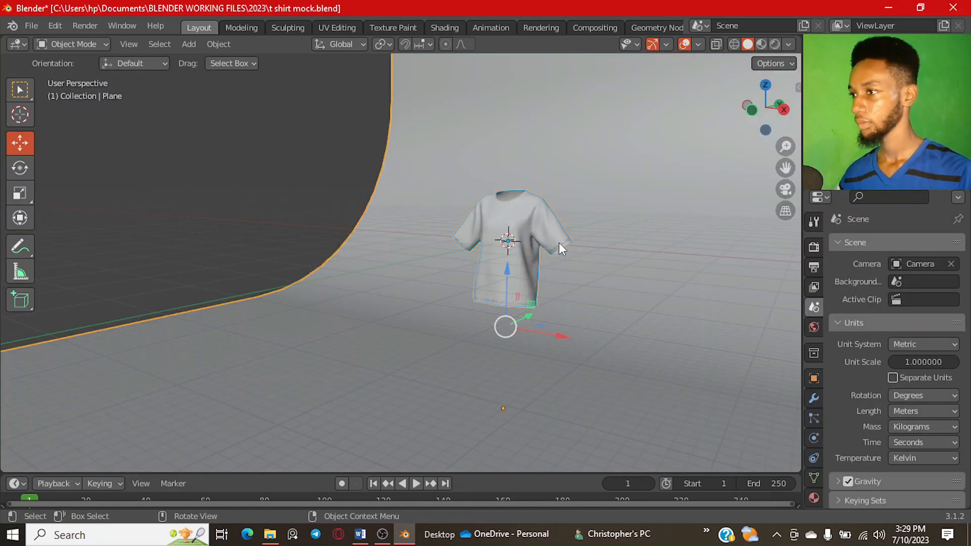
click(560, 243)
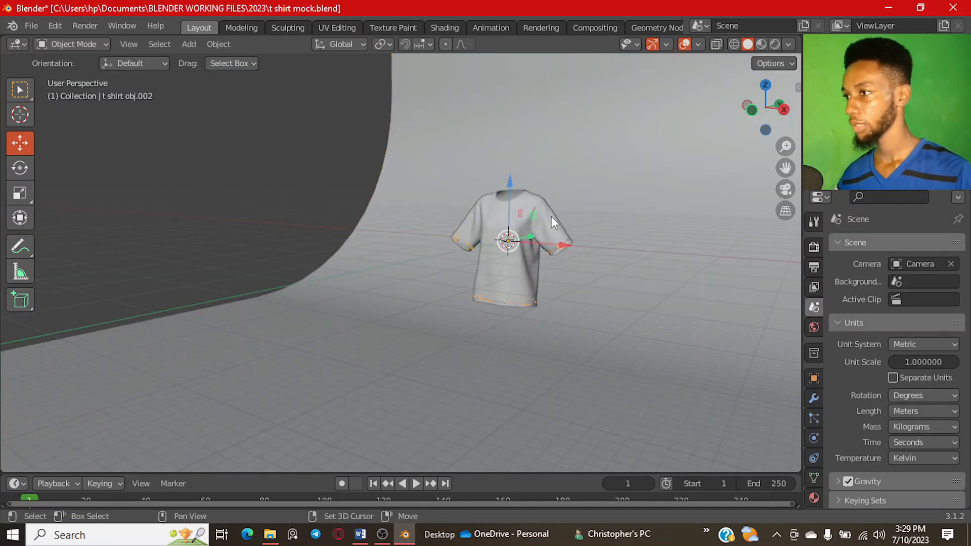
shift+click(552, 217)
key(ctrl+p)
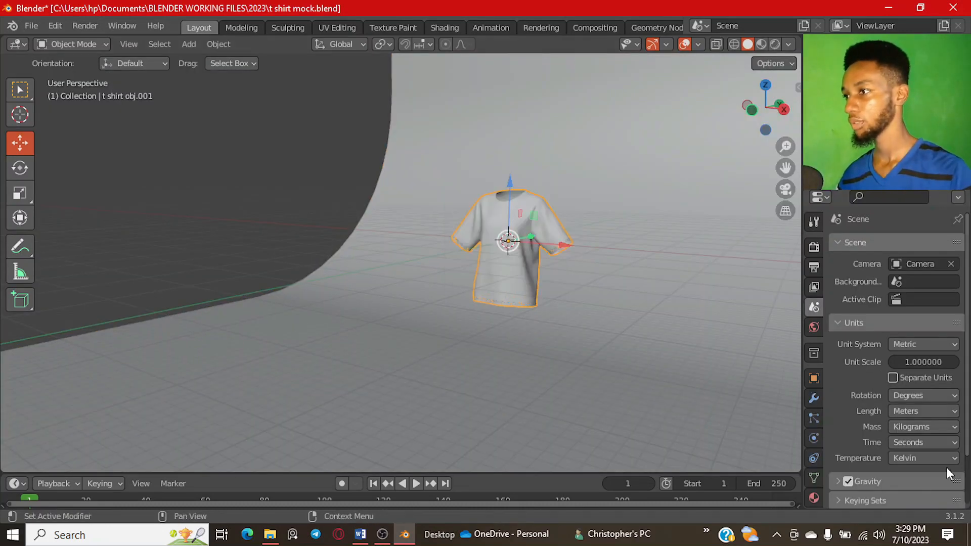
key(ctrl+p)
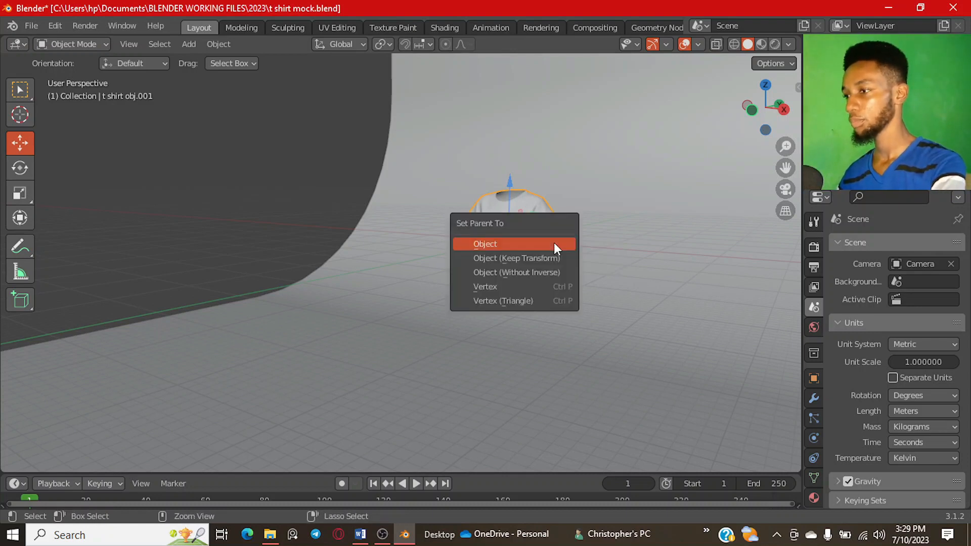
click(525, 257)
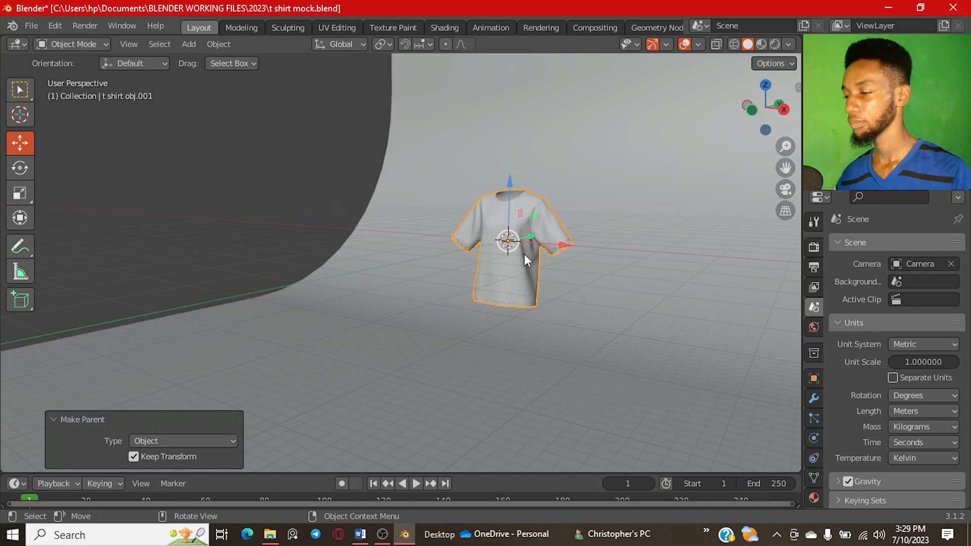
Step: Scale the backdrop together with its parented shirt by about 0.223 and raise it about 22.6 m along Z
click(542, 202)
click(530, 204)
shift+click(618, 169)
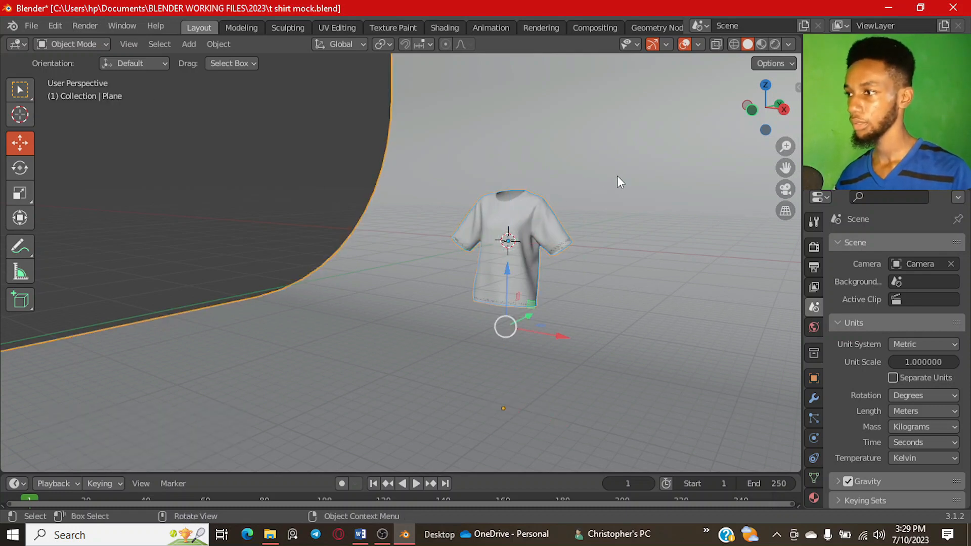
scroll(580, 265, down, 2)
key(KP_1)
key(s)
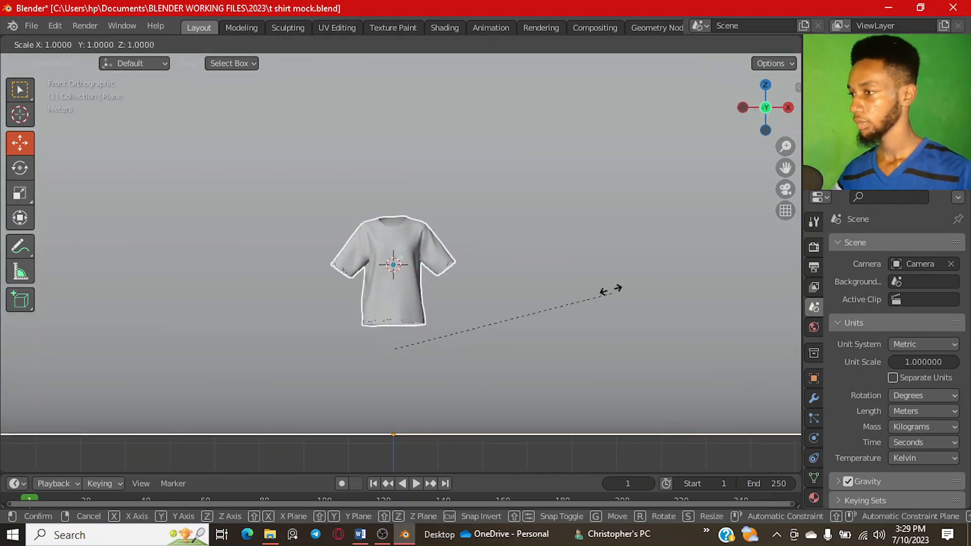
click(436, 325)
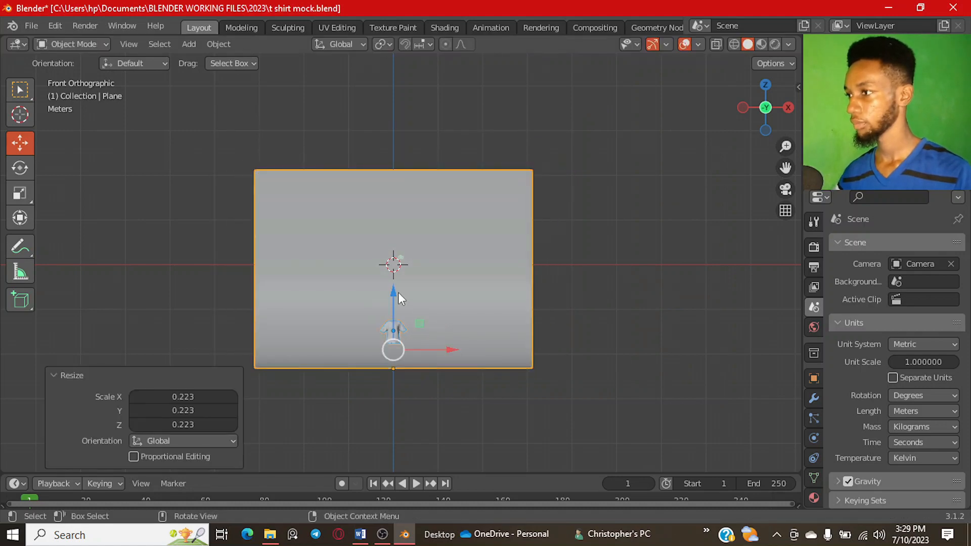
drag(396, 292, 424, 189)
scroll(426, 221, up, 2)
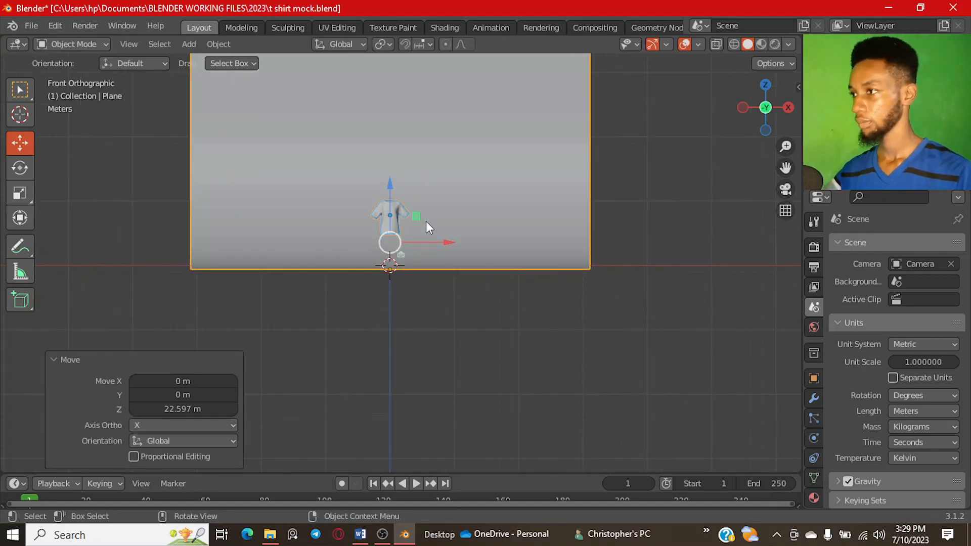
Step: Raise the camera along global Z by about 1.54 m and then a further 6.49 m while looking through it
key(KP_0)
scroll(416, 245, up, 2)
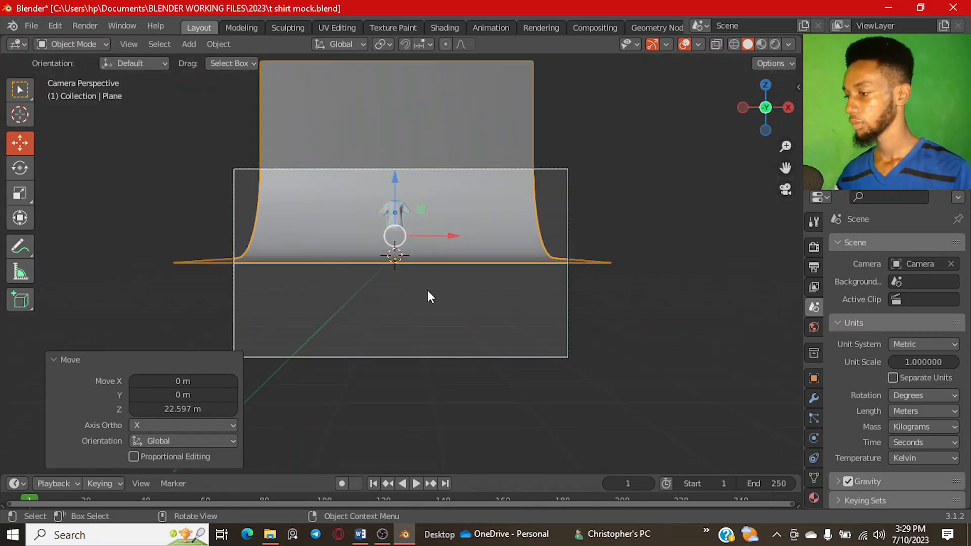
click(451, 357)
key(g)
key(z)
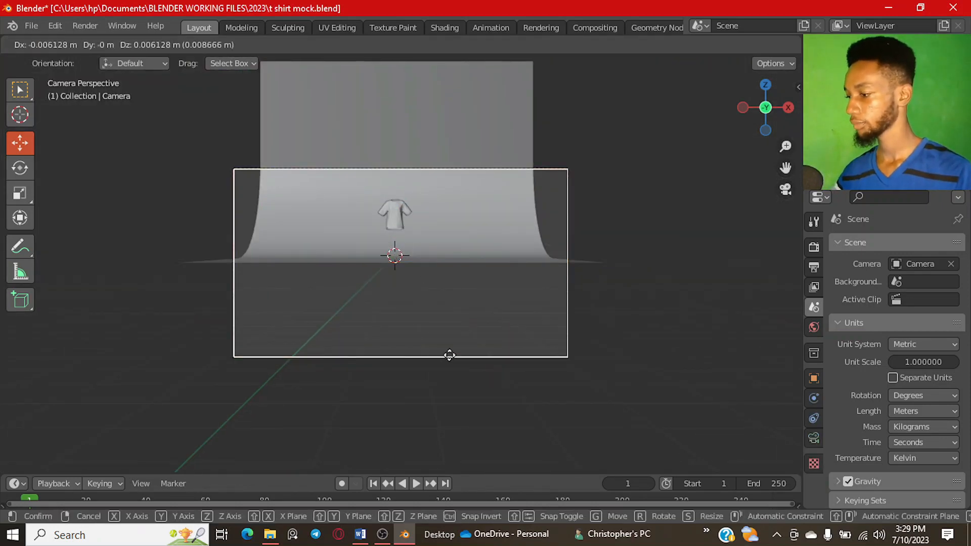
click(447, 251)
key(g)
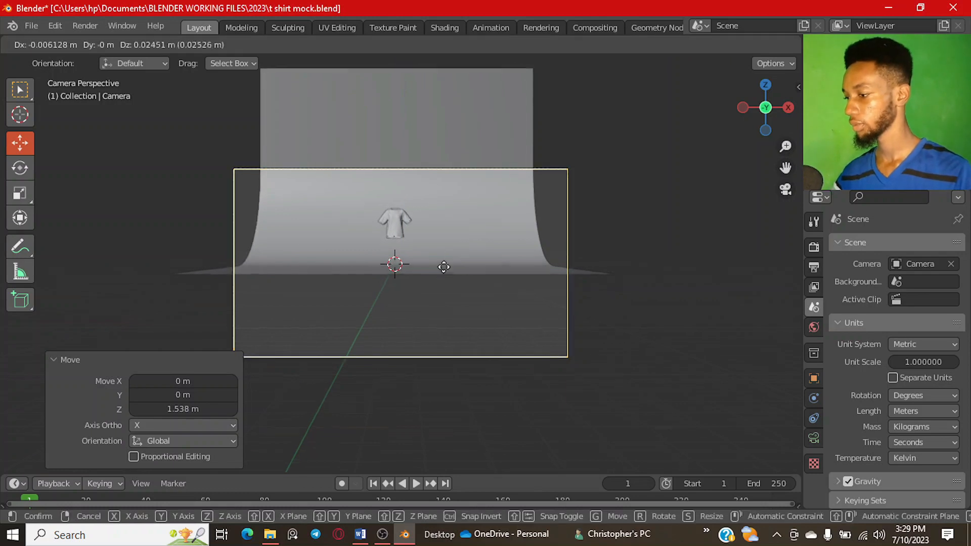
key(z)
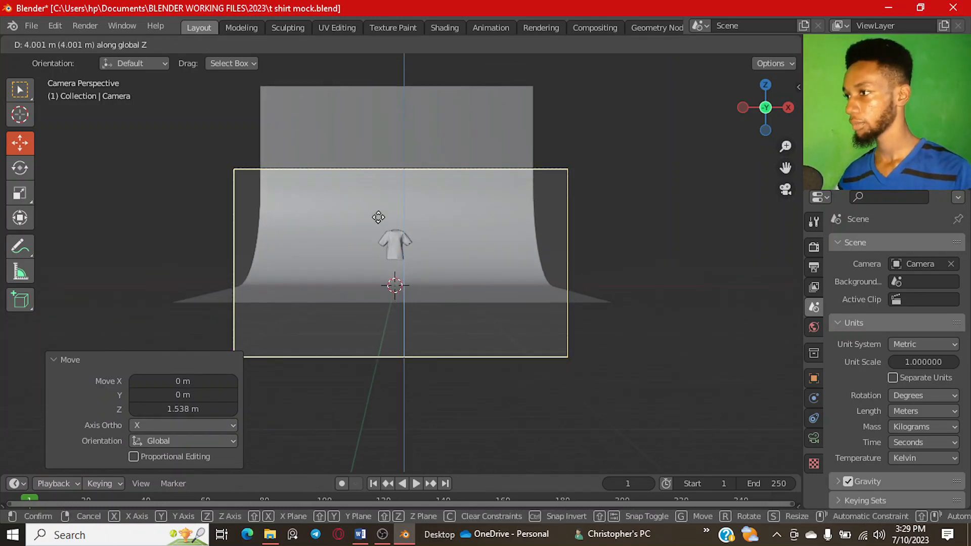
click(356, 356)
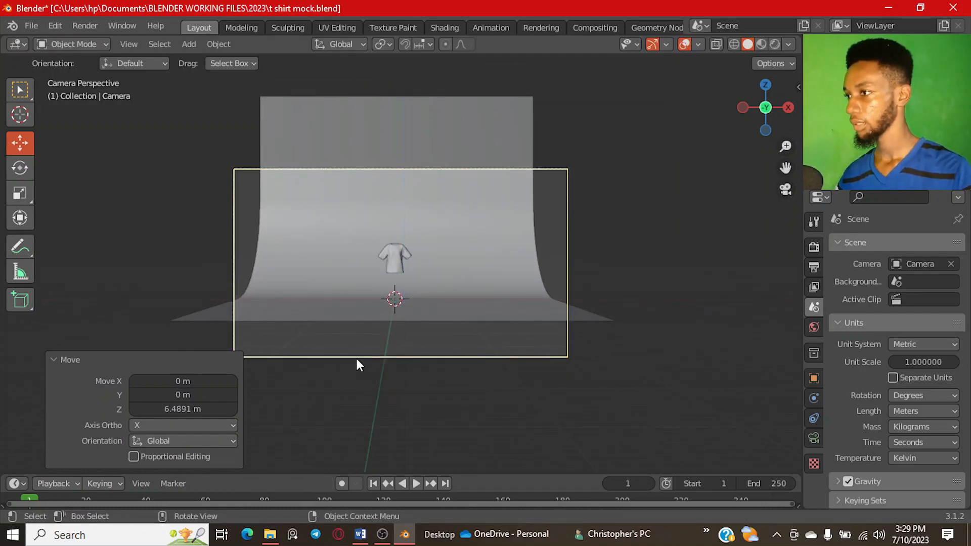
Step: Set the camera's focal length to 269 mm, Shift X to -0.090 and Shift Y to -0.120
click(814, 438)
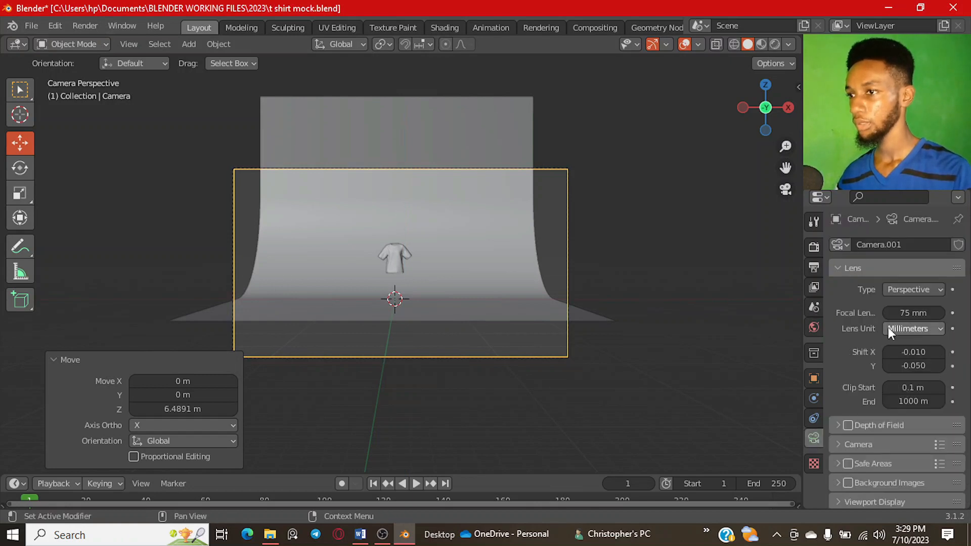
drag(921, 315, 969, 314)
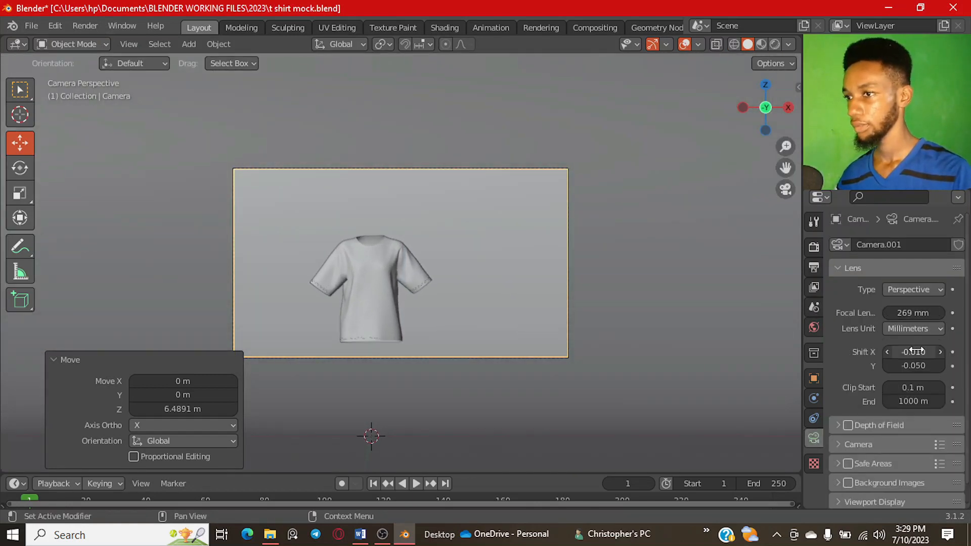
drag(915, 352, 894, 365)
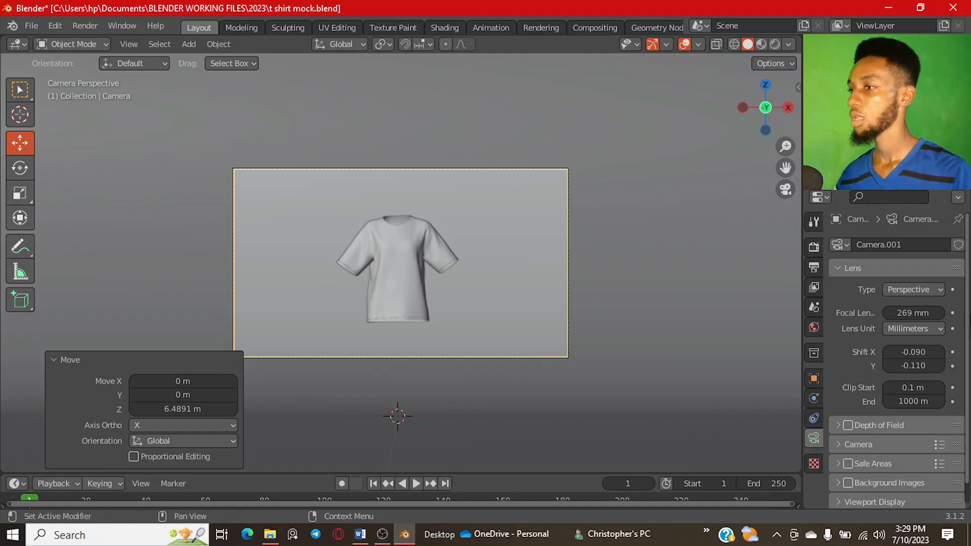
scroll(326, 331, up, 3)
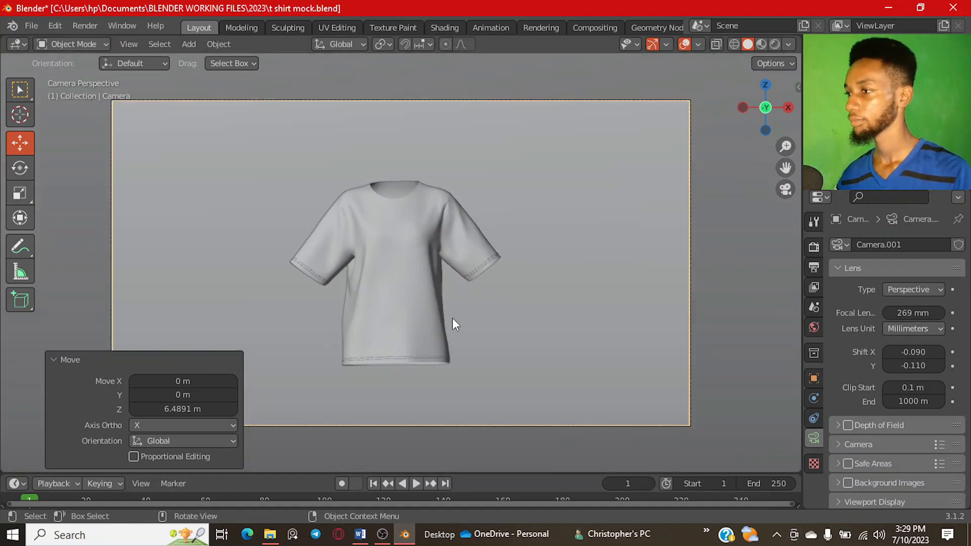
click(888, 365)
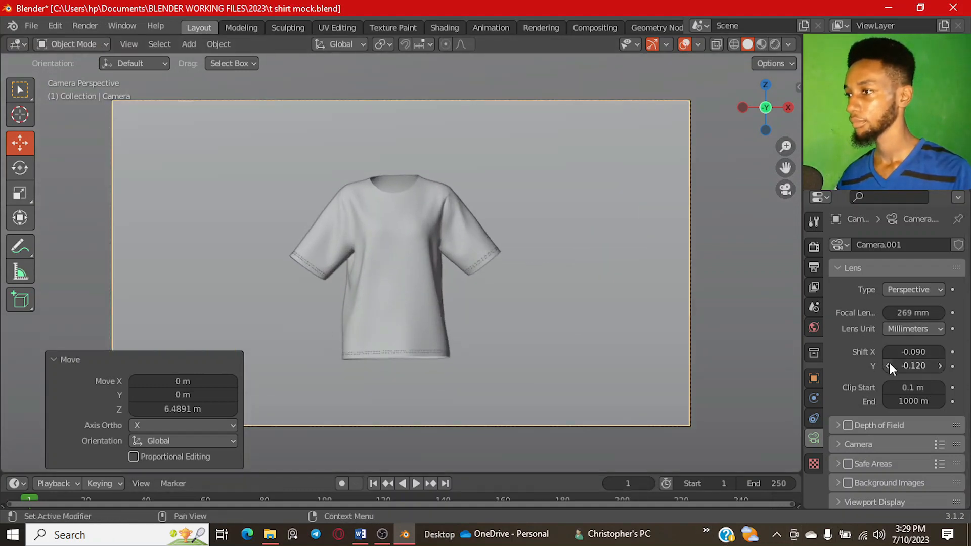
Step: Deselect all objects and save the file
scroll(478, 308, down, 3)
middle_drag(478, 307, 450, 303)
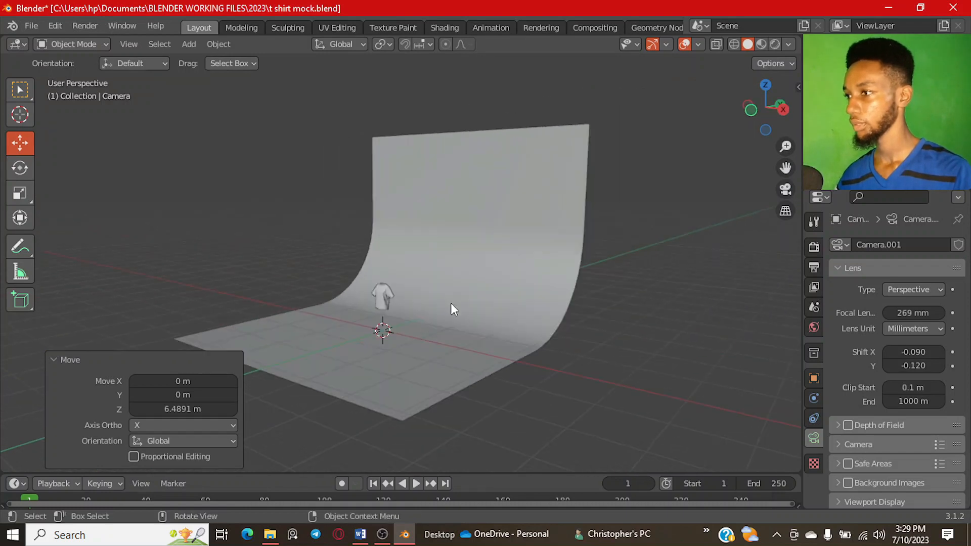
scroll(450, 302, up, 1)
click(381, 302)
scroll(368, 302, up, 3)
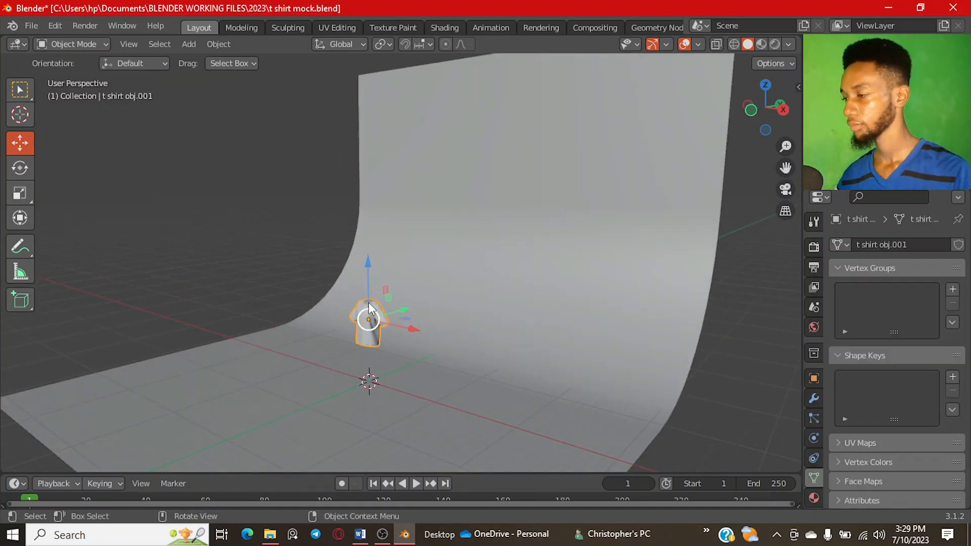
click(276, 259)
key(ctrl+s)
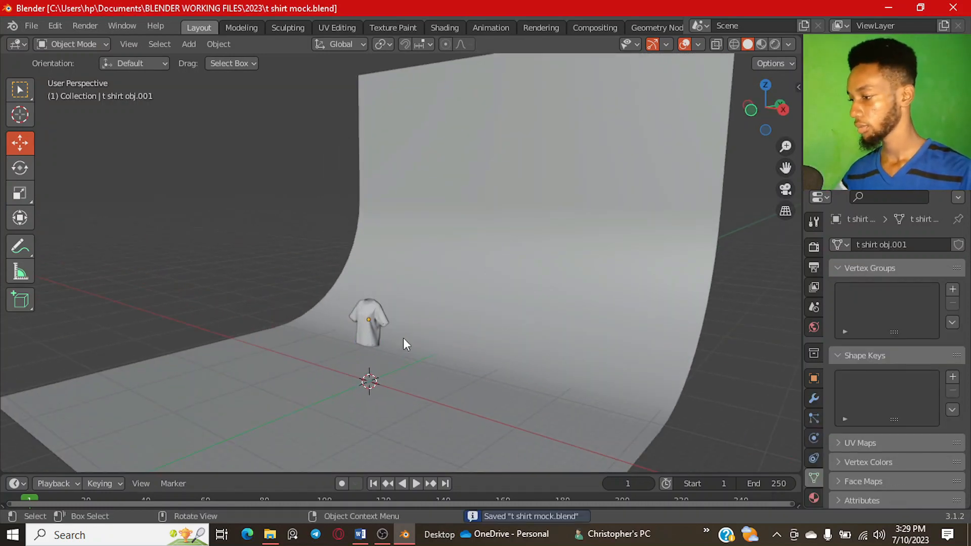
Step: Add an Area light at the world origin and switch the viewport to Rendered shading
key(shift+a)
mouse_move(415, 338)
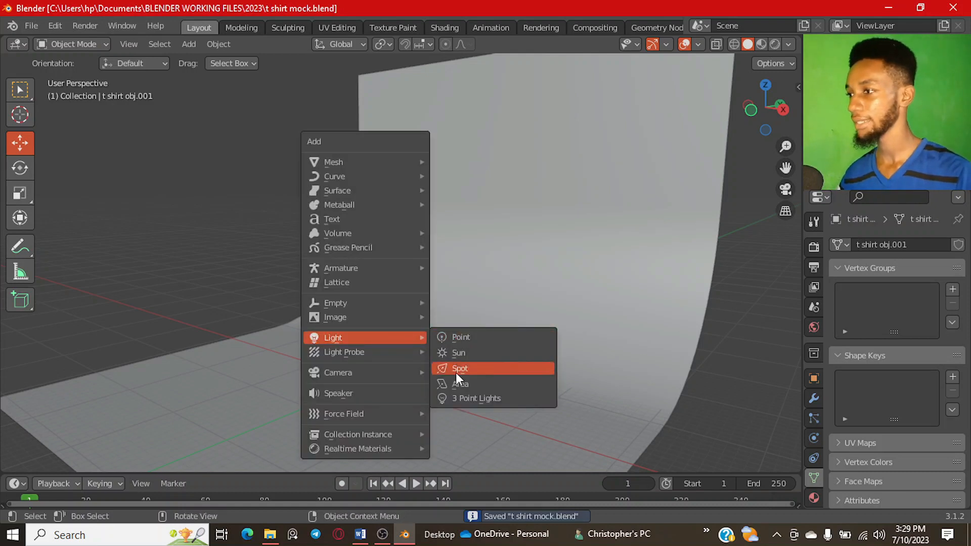
click(460, 385)
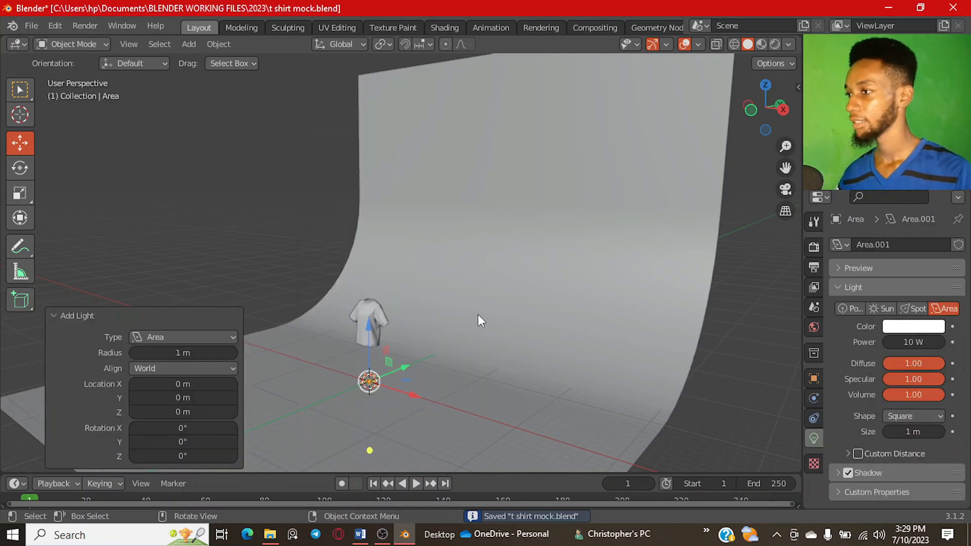
click(775, 44)
Step: Raise the area light along Z by about 13.2 m and a further 6.75 m, and shift it along positive Y
drag(361, 344, 426, 278)
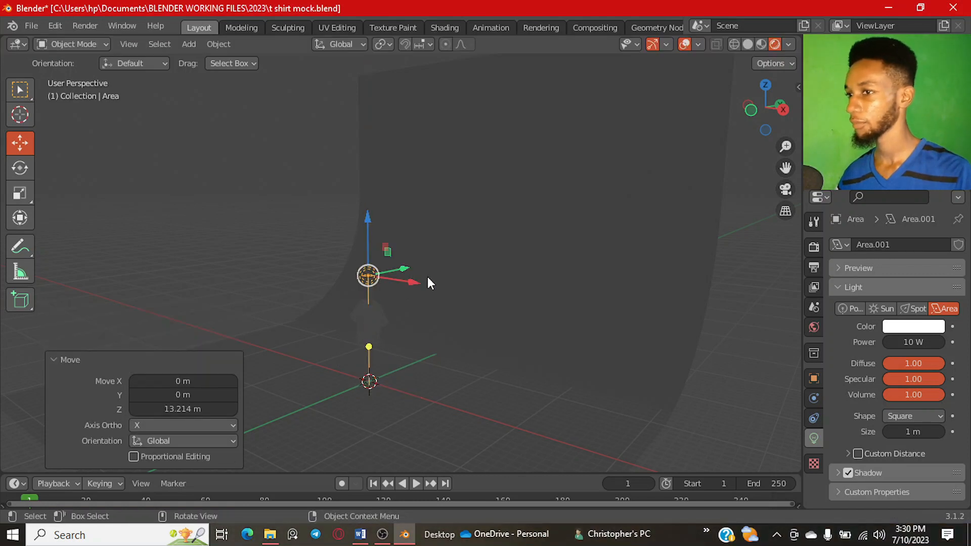
key(KP_3)
scroll(652, 310, down, 3)
shift+middle_drag(530, 310, 444, 296)
drag(515, 270, 515, 208)
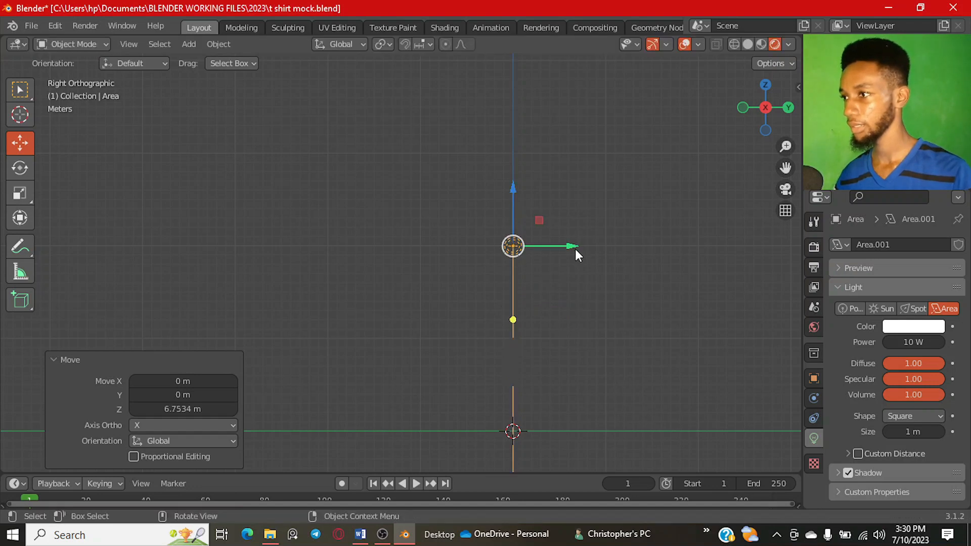
drag(575, 249, 694, 246)
Step: Enlarge the area light uniformly by a factor of about 2.06 and again by about 4.22
middle_drag(694, 245, 646, 342)
key(s)
click(700, 402)
key(s)
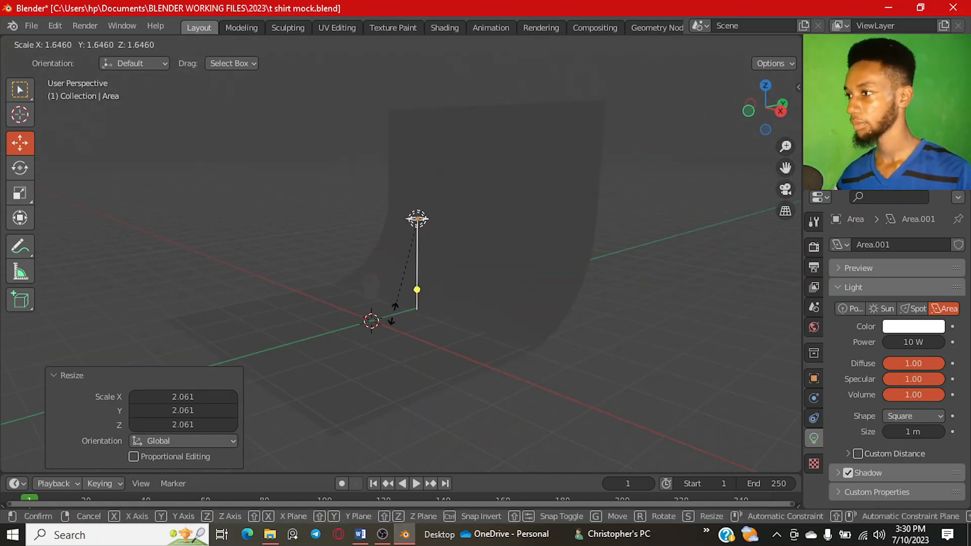
key(Escape)
key(s)
click(360, 64)
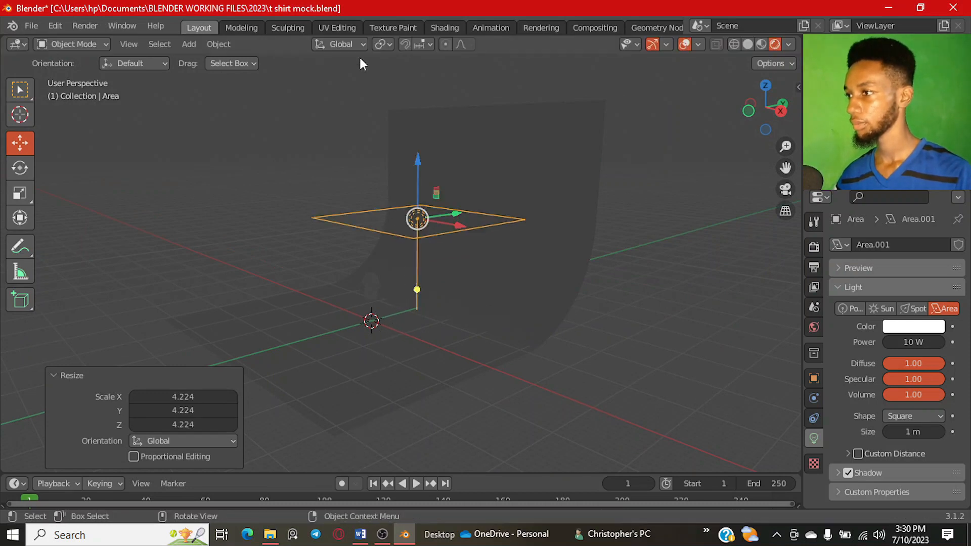
Step: Rotate the area light about -31.2° in the right orthographic view and set its power to 500 W
key(KP_3)
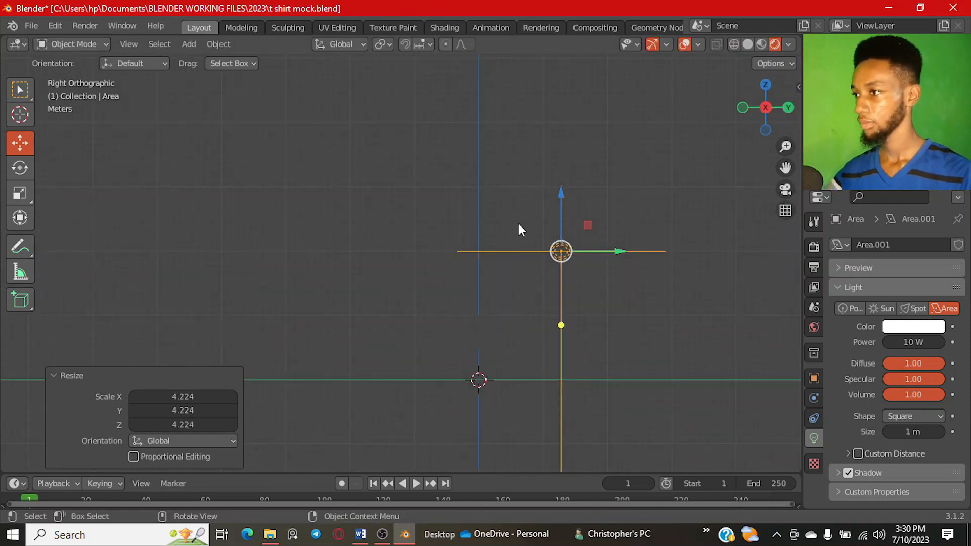
key(r)
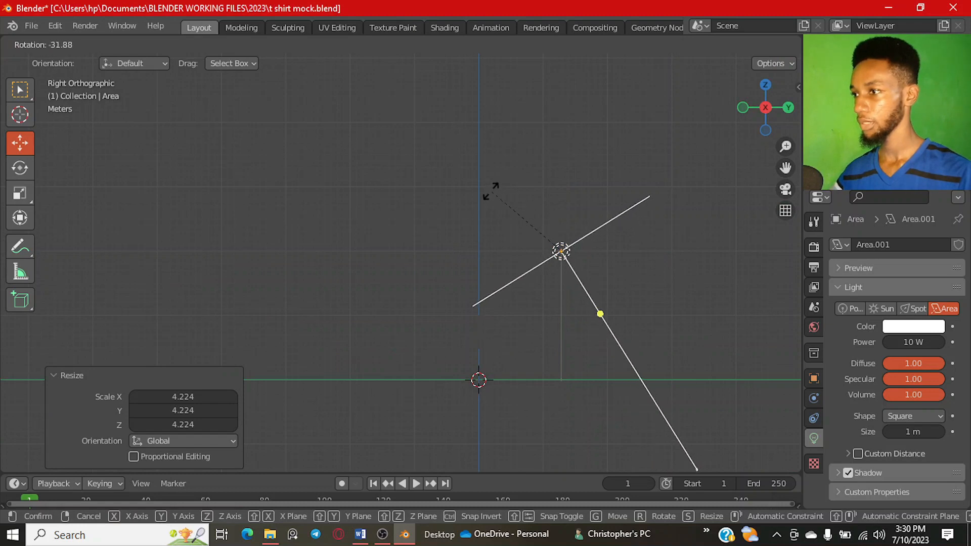
click(685, 255)
double_click(915, 342)
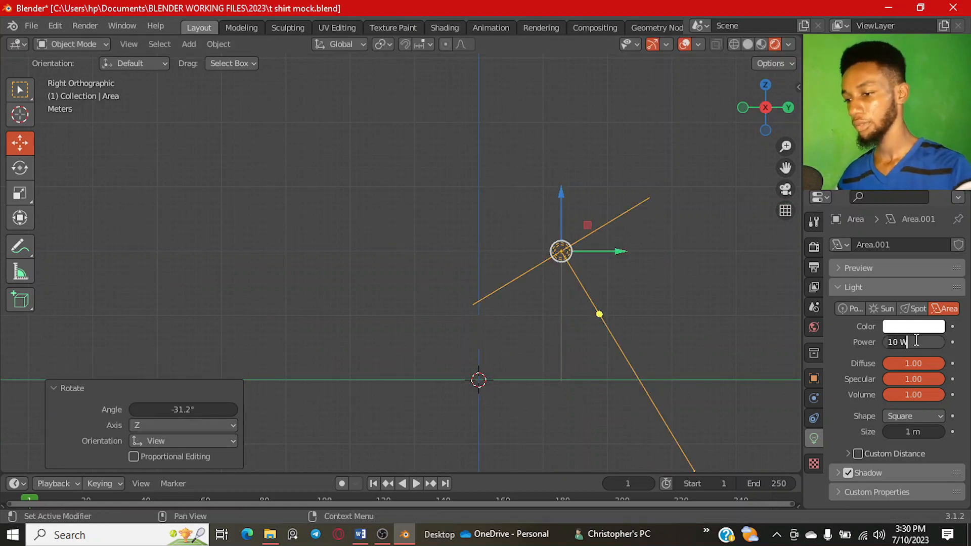
text(500)
key(Return)
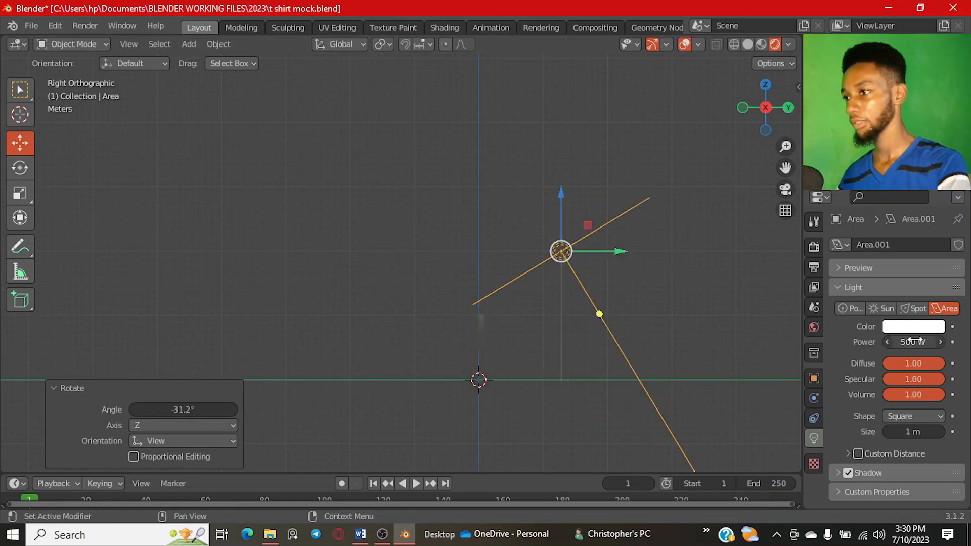
Step: Set the area light's power to 5000 W
middle_drag(759, 325, 574, 324)
scroll(389, 261, up, 2)
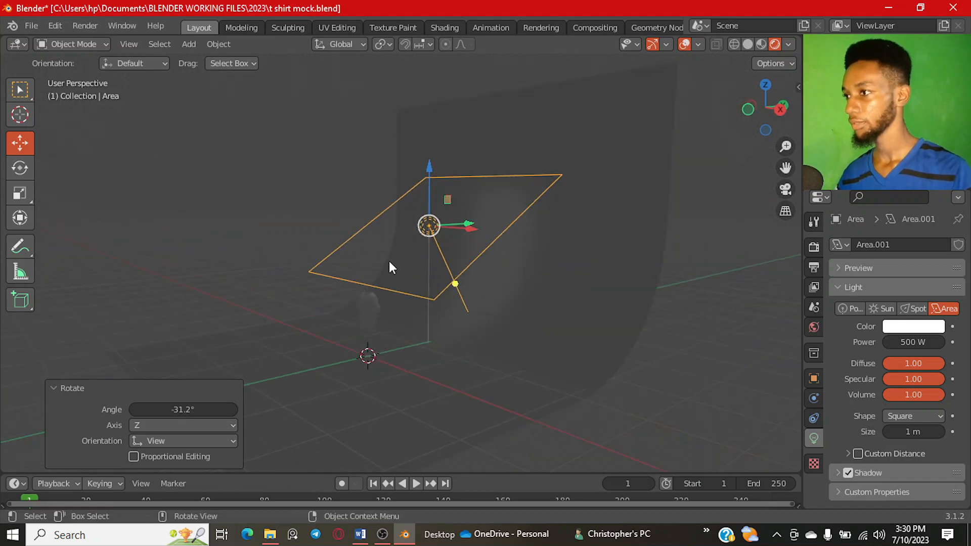
middle_drag(390, 261, 516, 281)
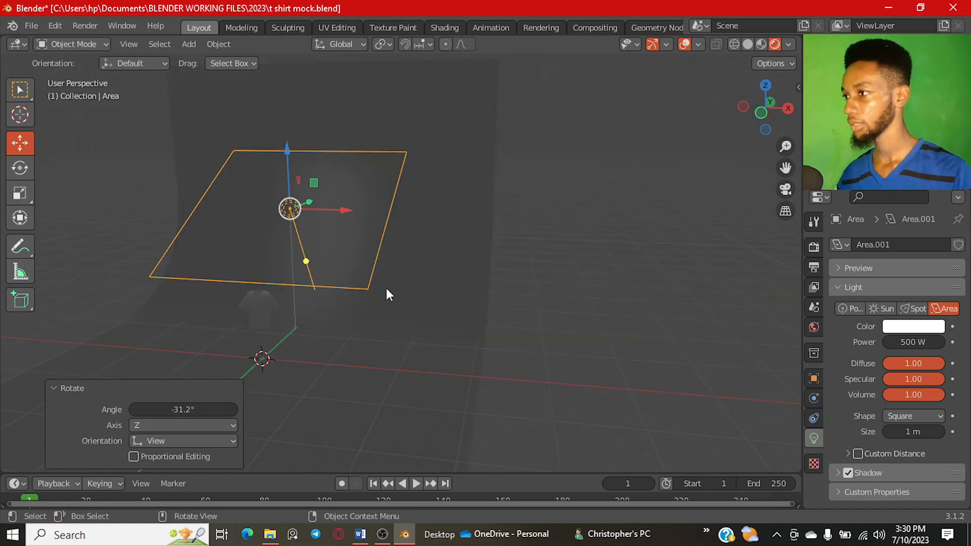
double_click(913, 342)
text(50)
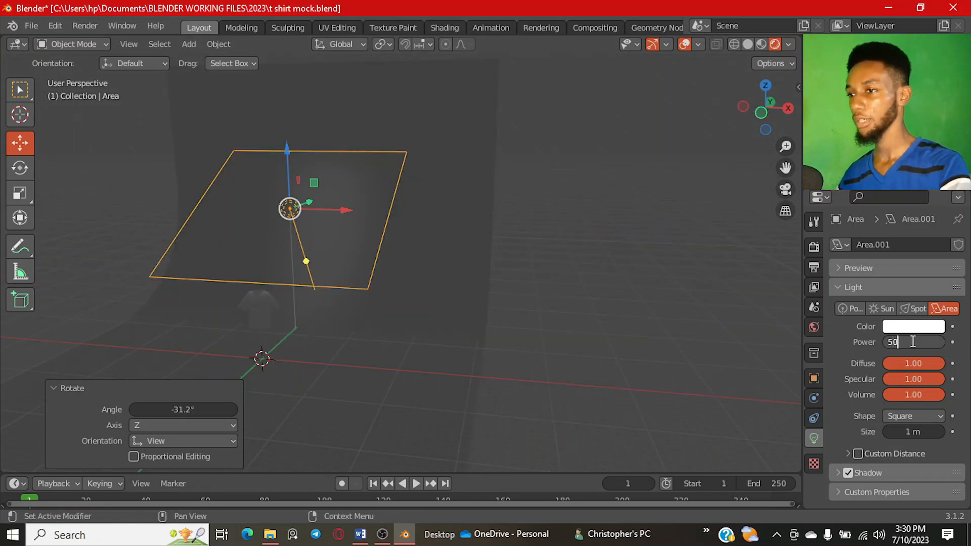
text(00)
key(Return)
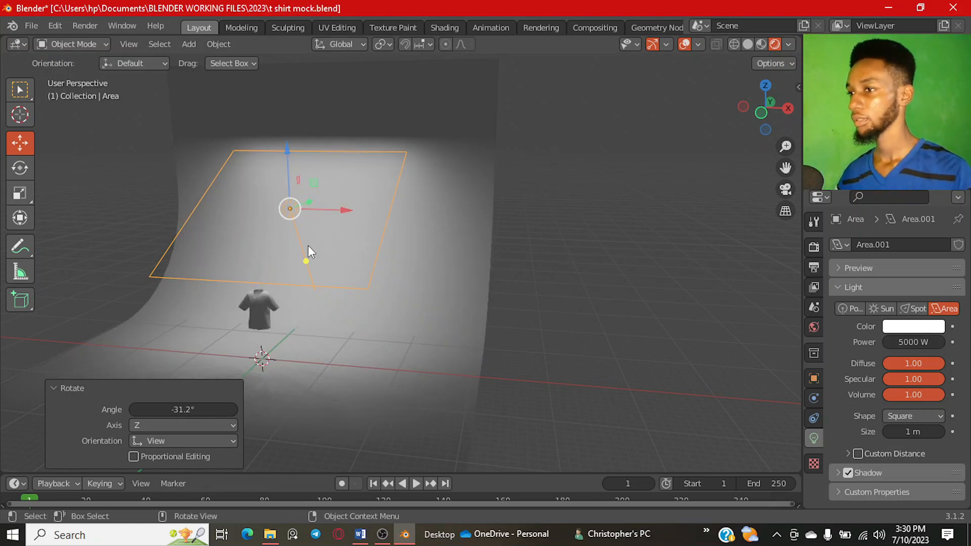
Step: Adjust the area light's height along Z, finishing with a move of about -0.10 m
middle_drag(306, 253, 411, 256)
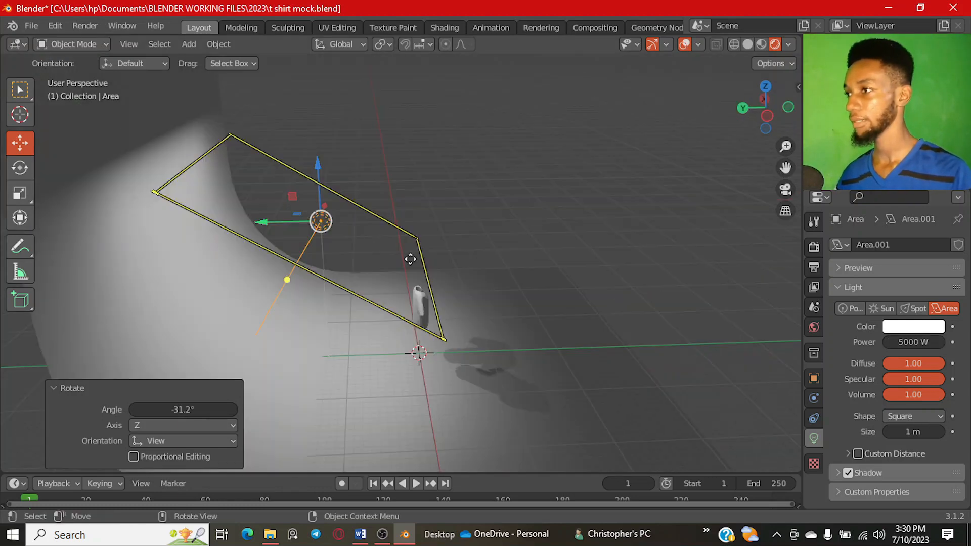
drag(318, 165, 326, 136)
middle_drag(390, 190, 362, 183)
mouse_move(352, 169)
mouse_down()
mouse_move(355, 143)
mouse_move(366, 166)
mouse_up()
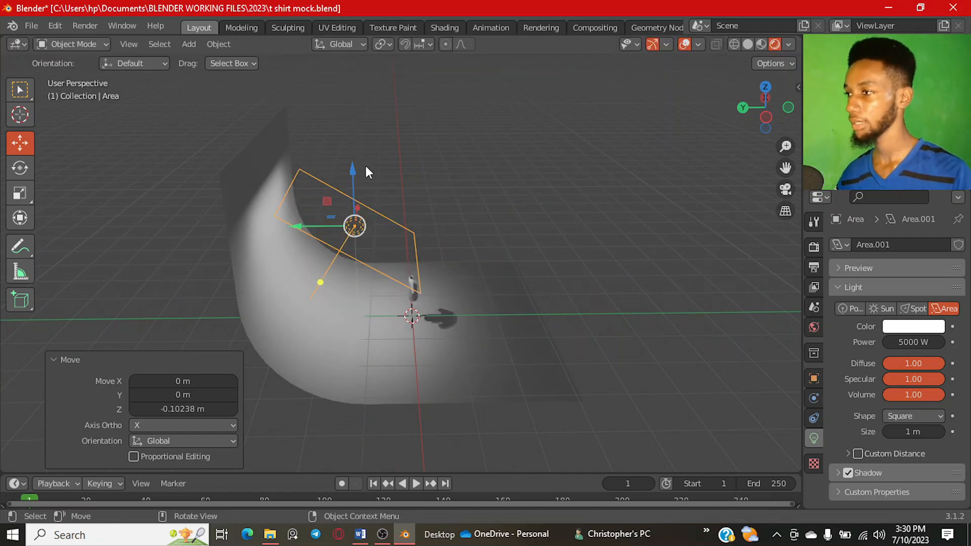
middle_drag(412, 190, 454, 259)
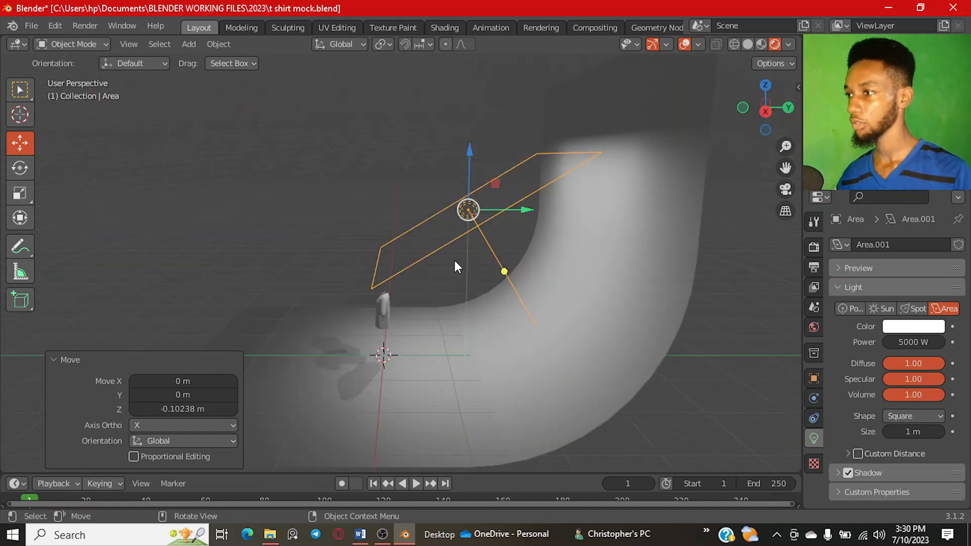
middle_drag(480, 302, 466, 350)
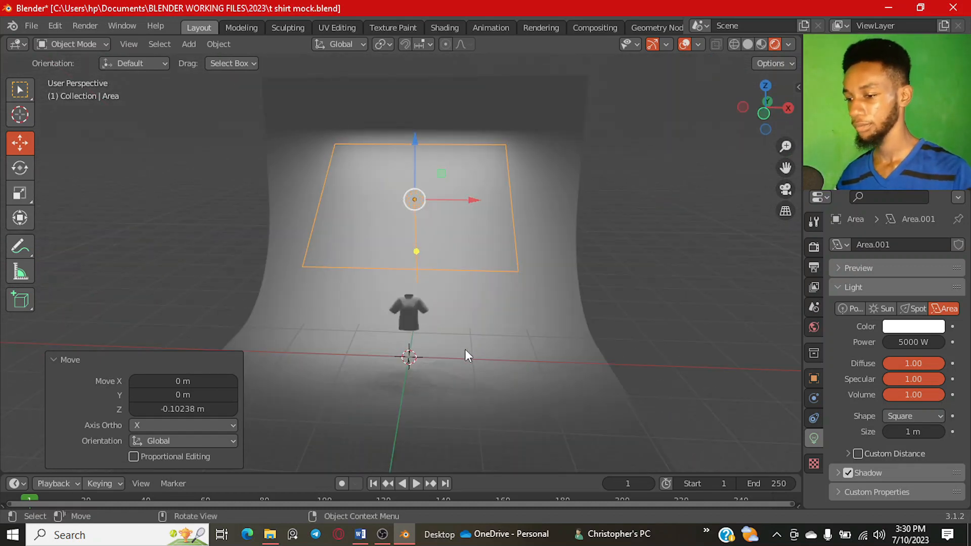
Step: Try to centre the camera on the T-shirt by moving it about -1.64 m along X, and undo the move
key(KP_1)
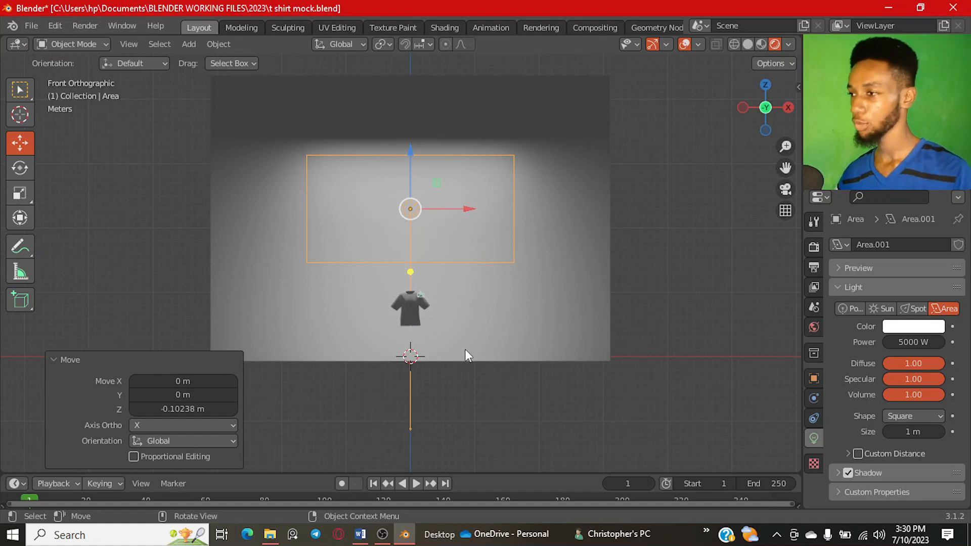
scroll(418, 327, up, 2)
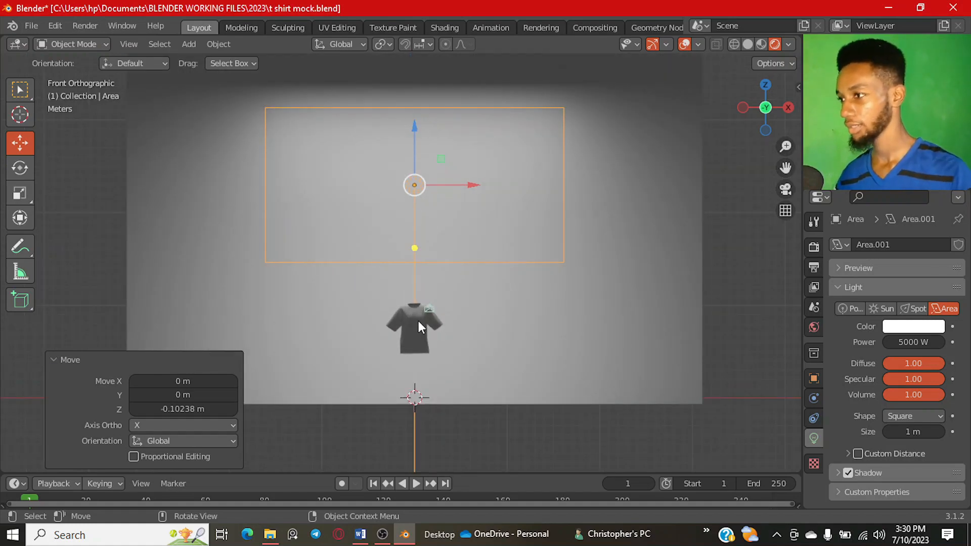
scroll(418, 321, up, 3)
click(457, 286)
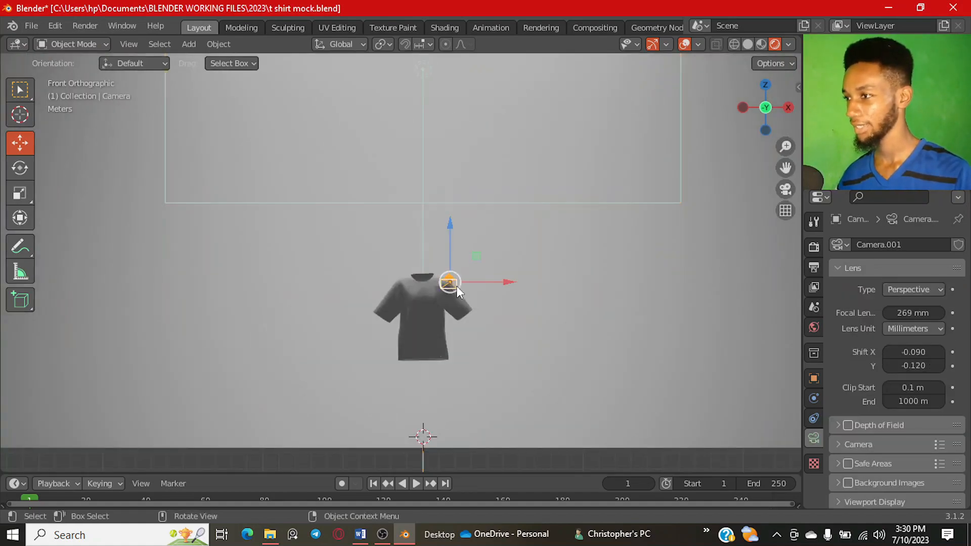
drag(500, 286, 471, 295)
middle_drag(442, 275, 438, 316)
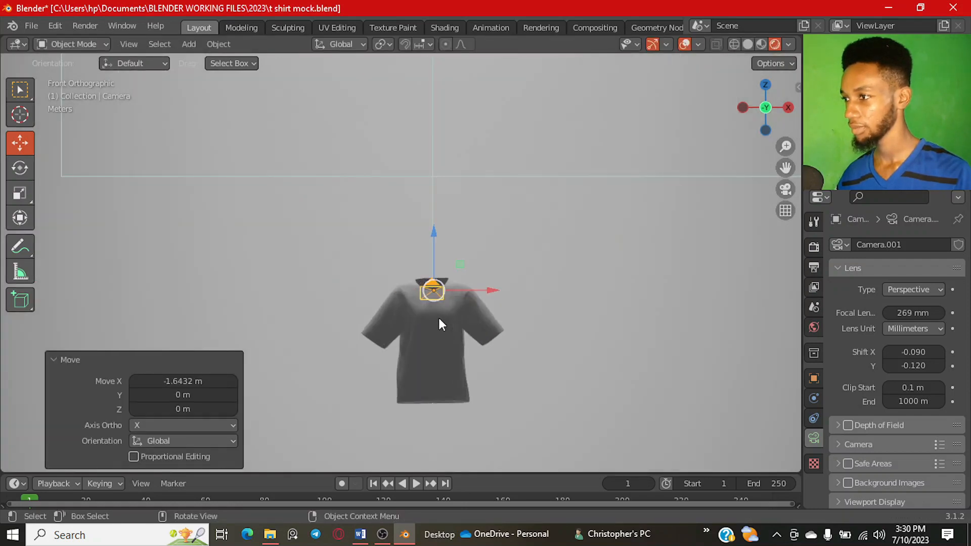
key(KP_0)
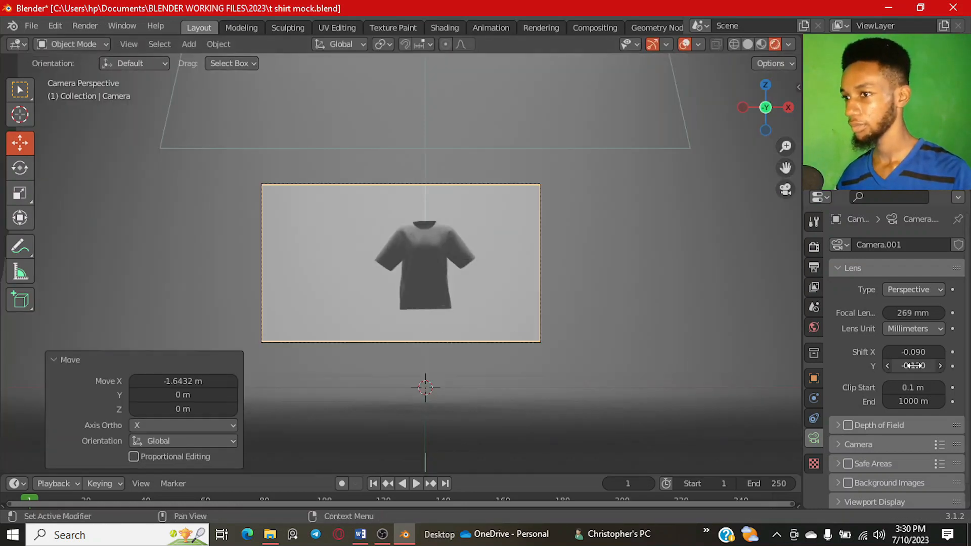
drag(905, 365, 913, 366)
key(ctrl+z)
key(ctrl+z)
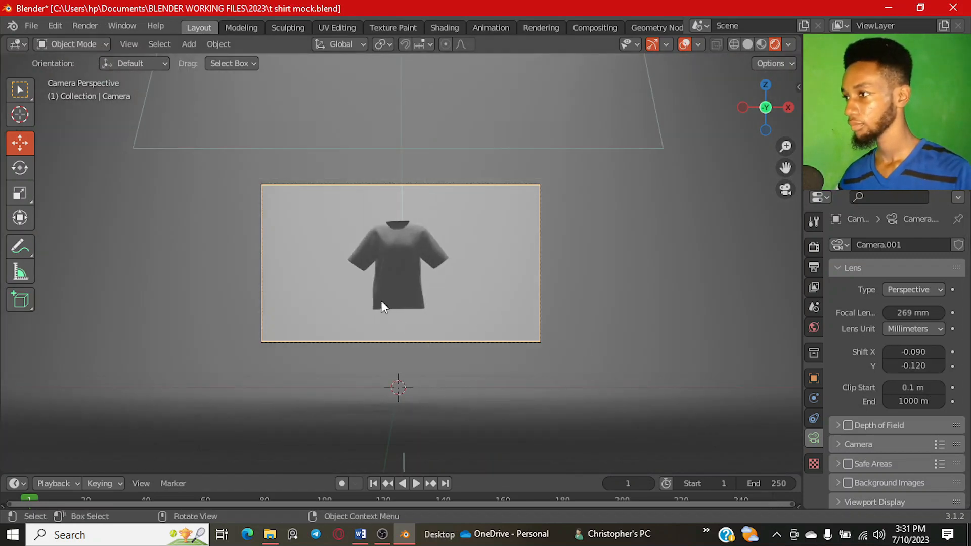
Step: Set the power of the large tilted area light to 8000 W and check the shirt through the camera
scroll(382, 304, up, 3)
middle_drag(387, 304, 361, 250)
key(KP_0)
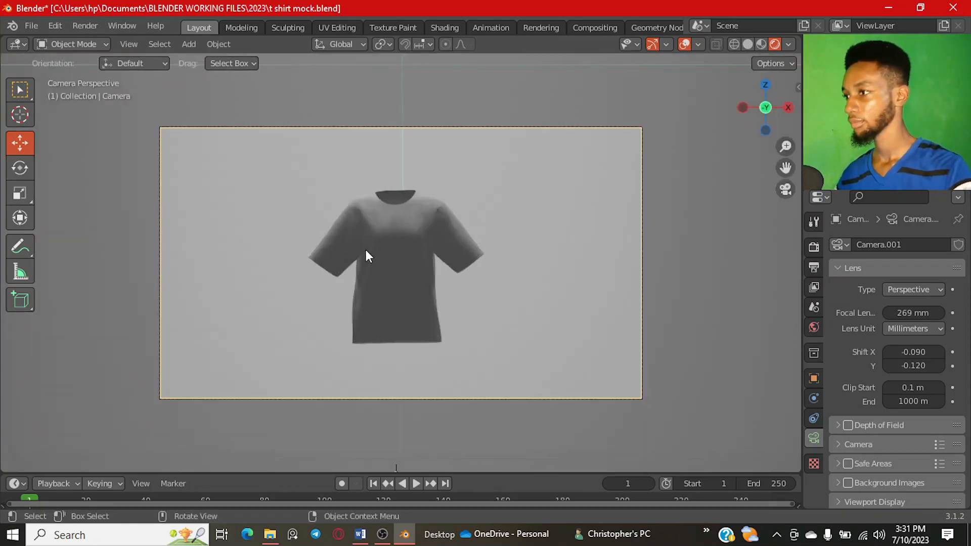
key(KP_0)
click(347, 211)
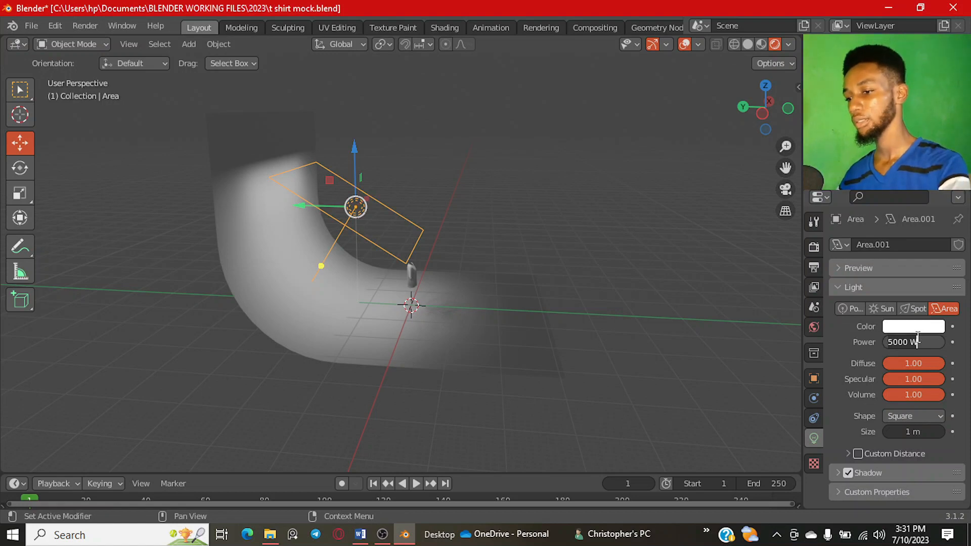
click(918, 338)
text(8000)
key(Return)
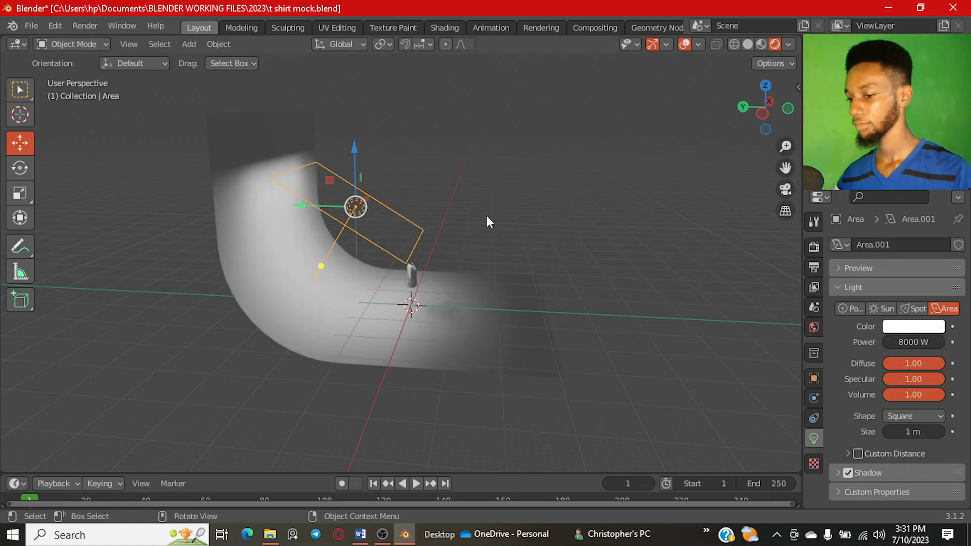
key(KP_0)
key(KP_0)
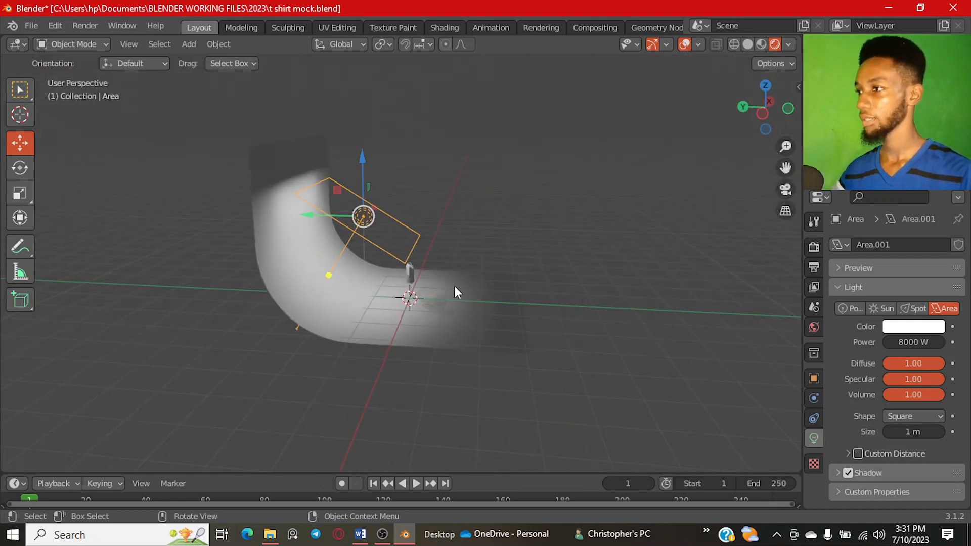
Step: Add a second Area light at the world origin beneath the T-shirt
middle_drag(455, 286, 504, 332)
click(505, 332)
key(KP_1)
key(KP_0)
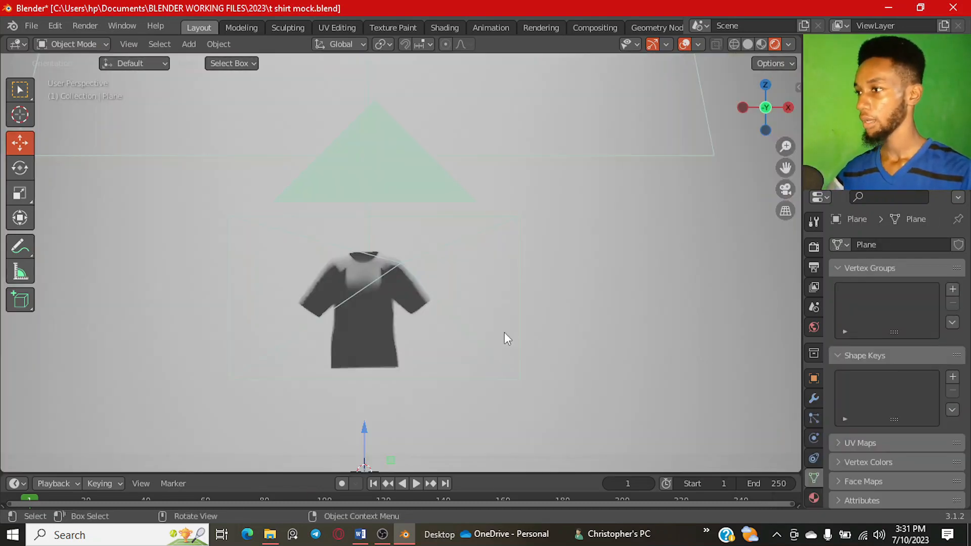
key(KP_1)
middle_drag(526, 288, 487, 316)
scroll(400, 284, up, 5)
click(360, 277)
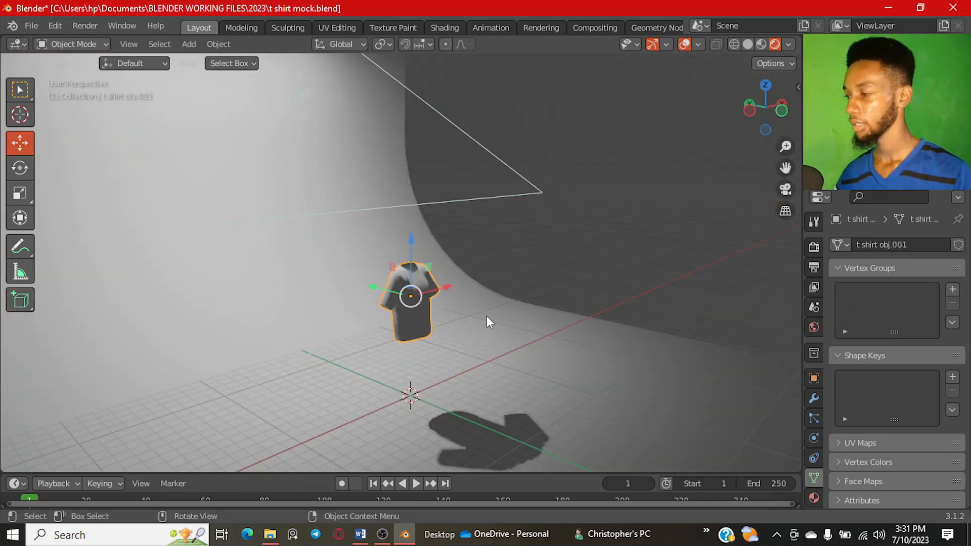
key(shift+a)
mouse_move(480, 314)
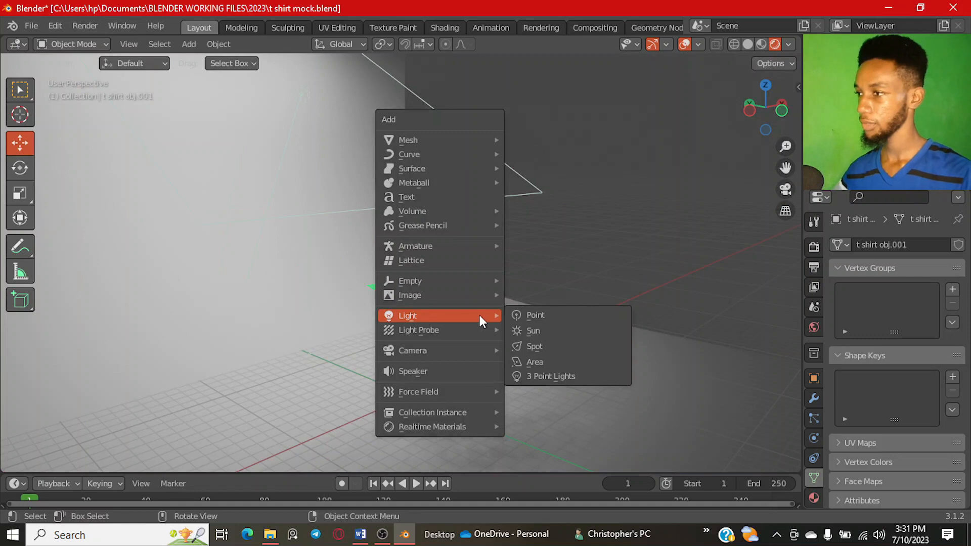
click(533, 358)
Step: Raise the new area light about 16.5 m and a further 2.29 m along Z, and set its power to 1300 W
middle_drag(484, 357, 412, 284)
key(g)
key(z)
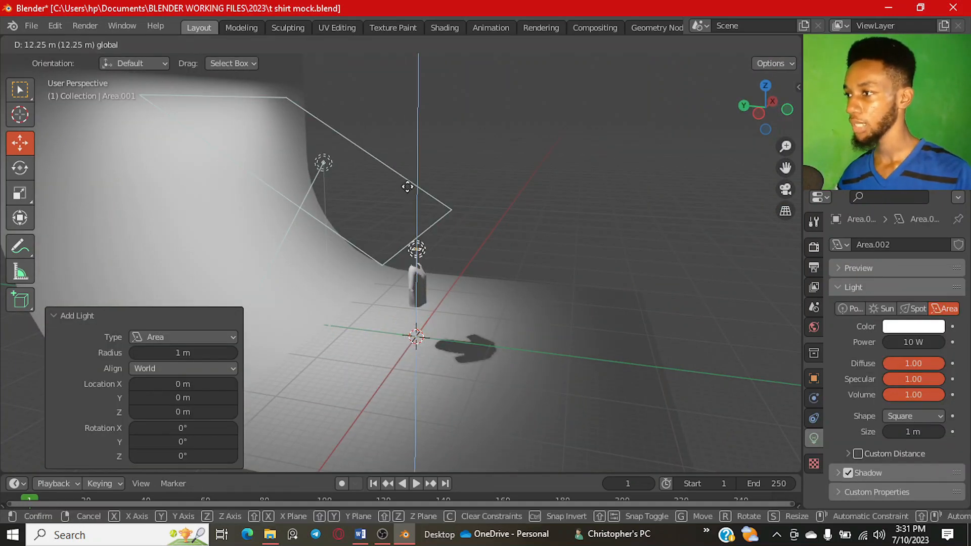
click(411, 167)
click(905, 342)
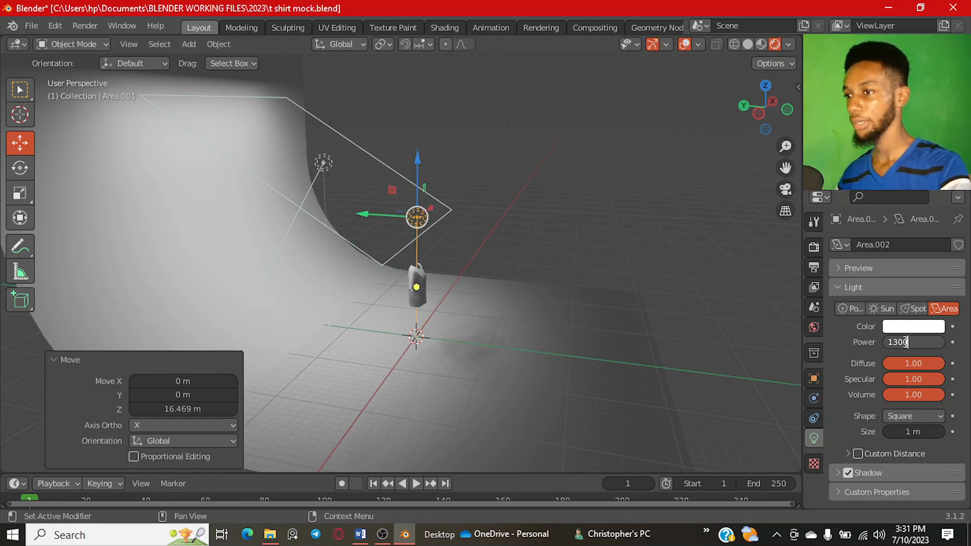
key(Return)
drag(422, 166, 424, 148)
Step: Enlarge the light above the shirt uniformly by a factor of about 8.0 and set its power to 1500 W
key(s)
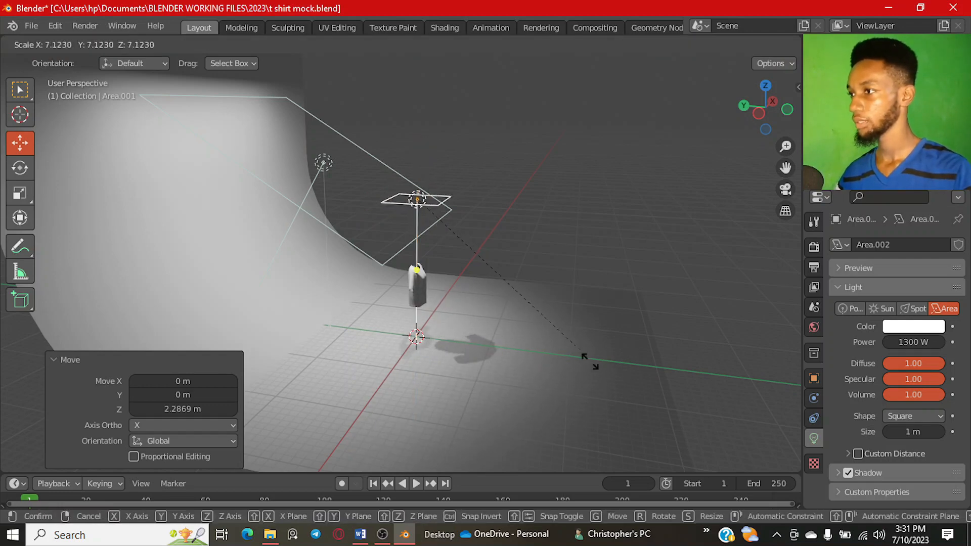
click(599, 372)
key(KP_0)
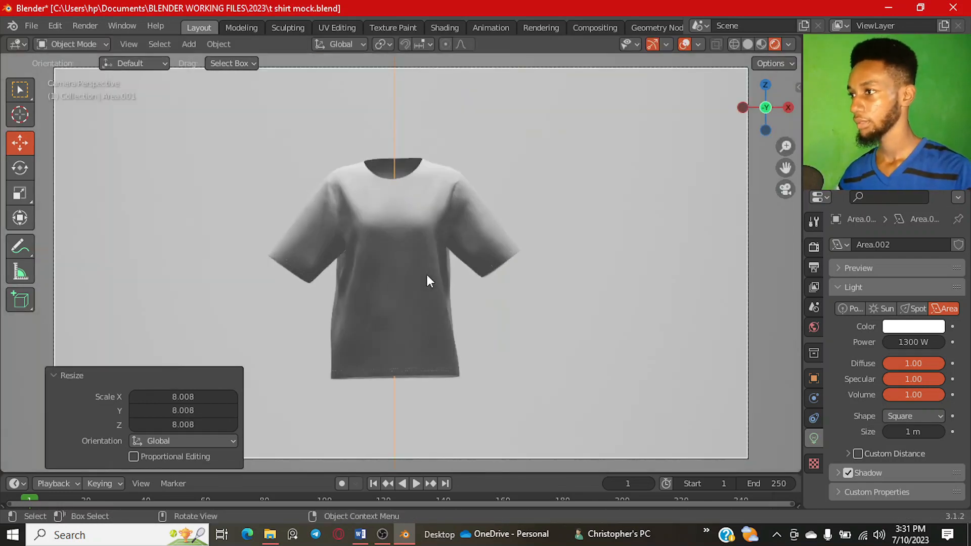
click(924, 342)
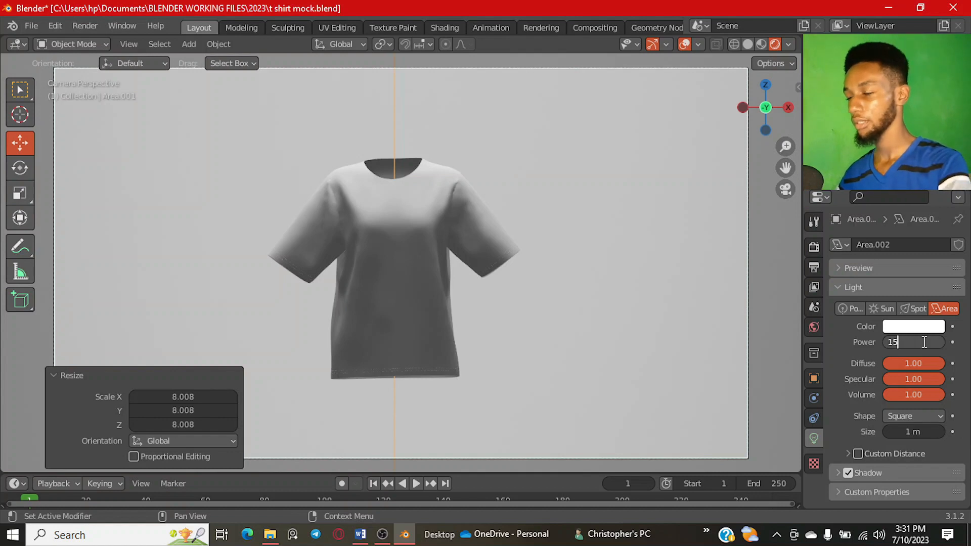
text(1500)
key(Return)
Step: Duplicate the light above the shirt in the right orthographic view, offsetting the copy about -23.75 m in Y and -4.04 m in Z
middle_drag(461, 250, 509, 291)
key(KP_1)
scroll(386, 273, up, 2)
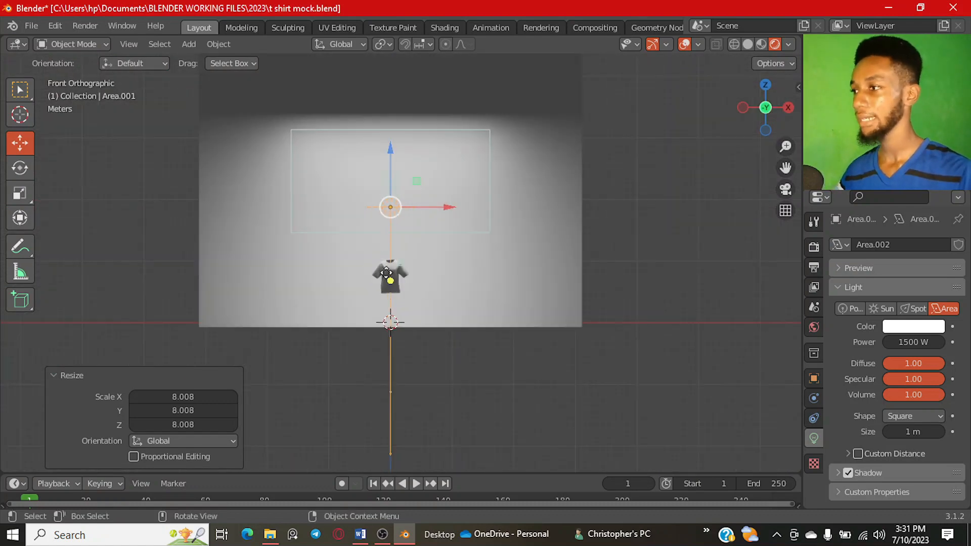
middle_drag(398, 288, 447, 290)
key(KP_1)
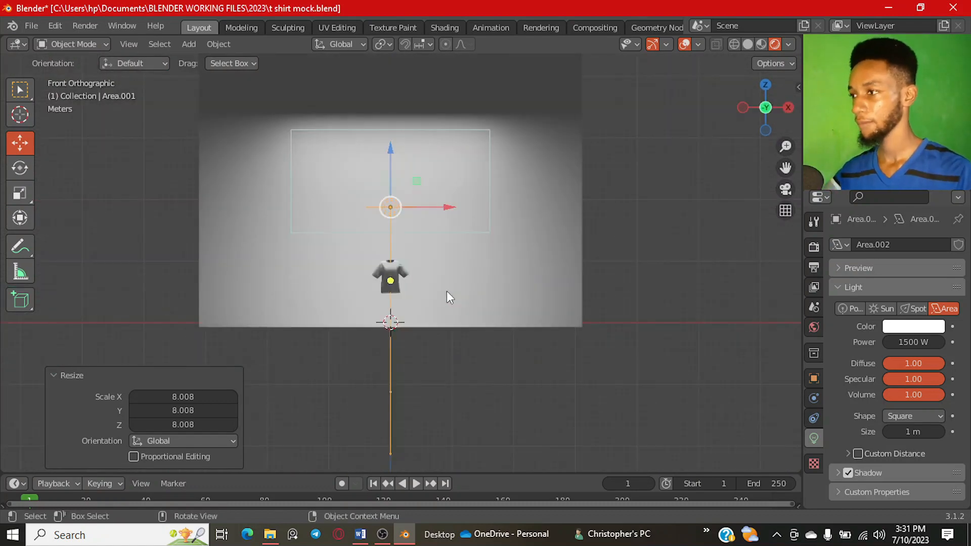
key(KP_3)
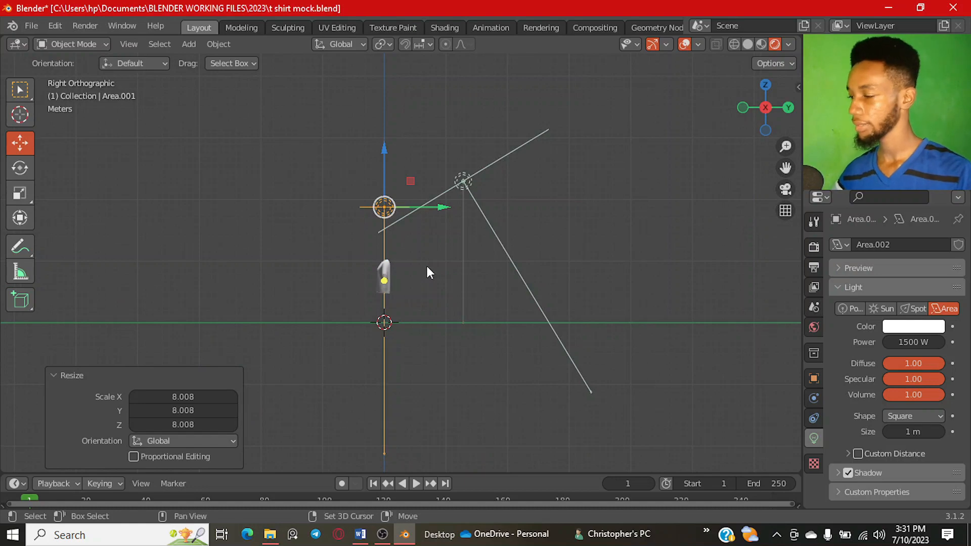
key(shift+d)
click(280, 291)
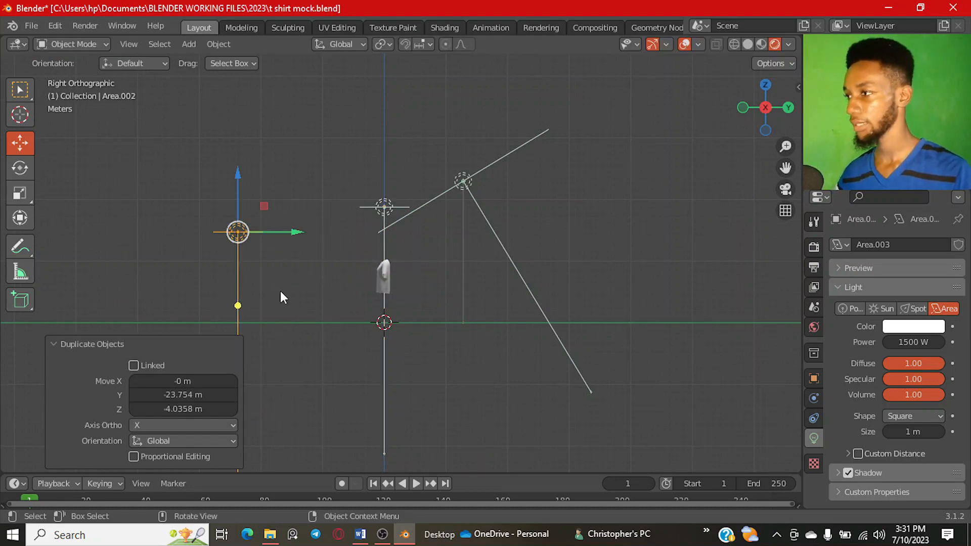
Step: In the top view, move the duplicated light about 27.4 m along X and 7.33 m along Y
key(KP_7)
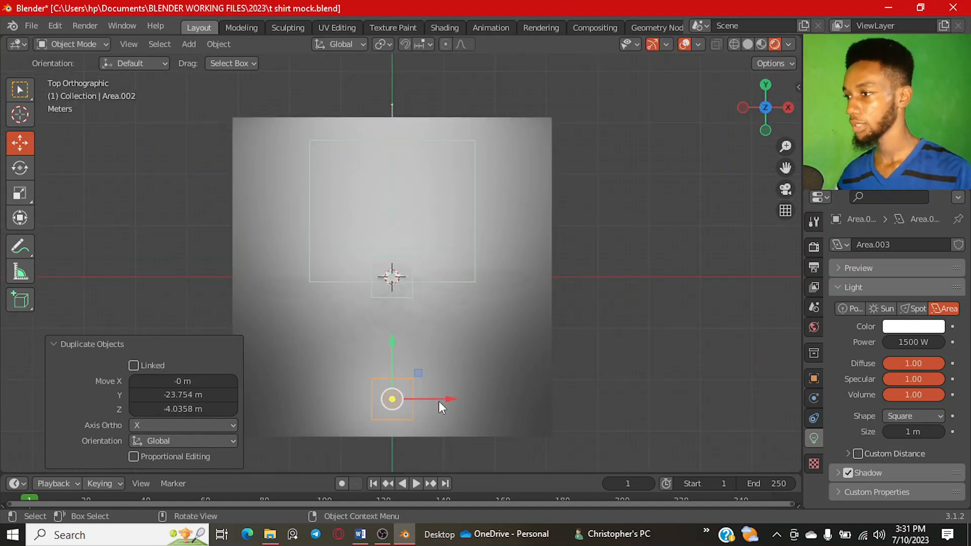
drag(438, 402, 582, 402)
key(g)
key(y)
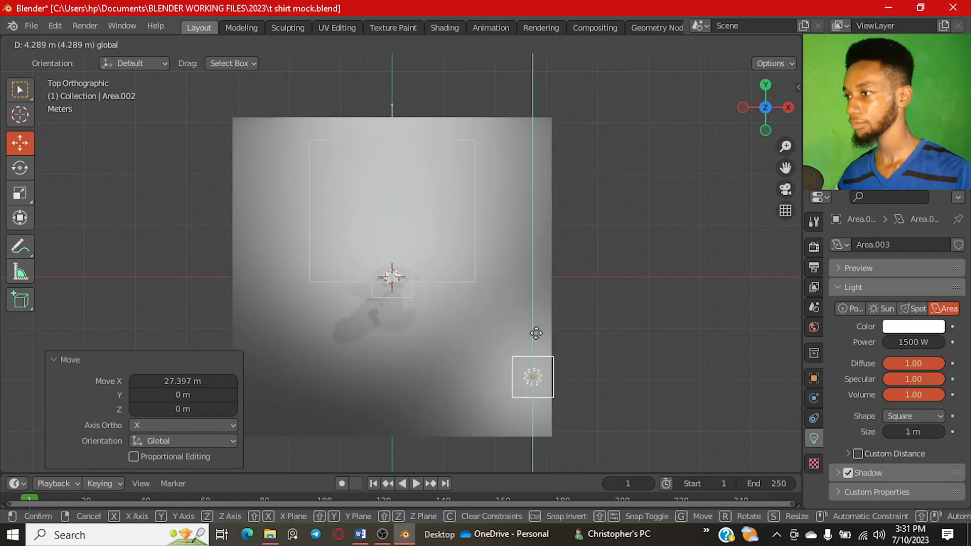
click(535, 317)
Step: Rotate the duplicated area light about -69.1° in the right view and -59.3° in the top view
key(KP_3)
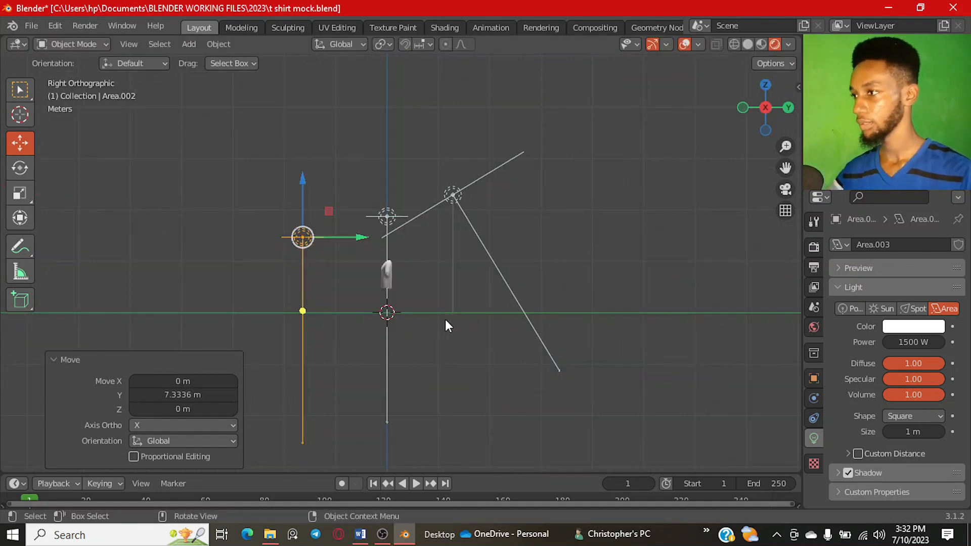
key(r)
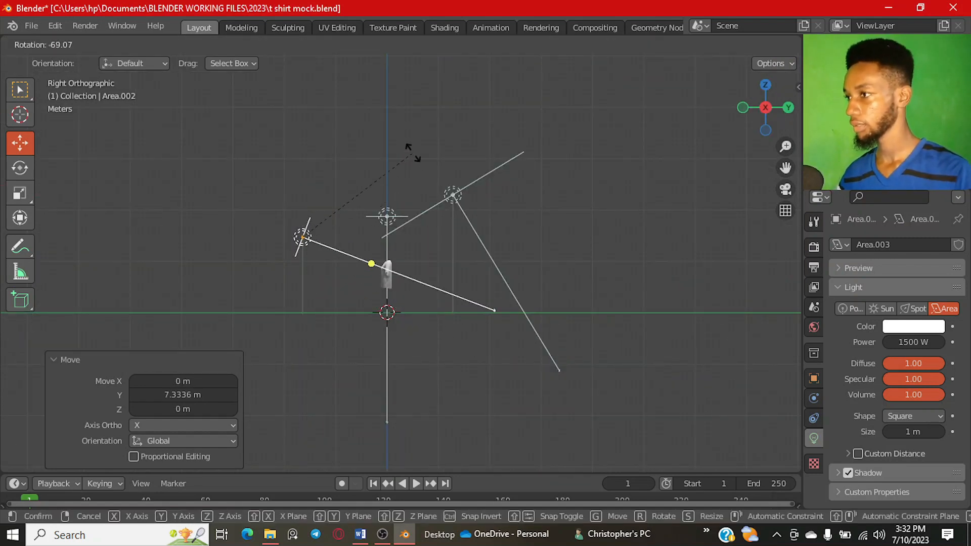
click(413, 151)
key(KP_7)
key(r)
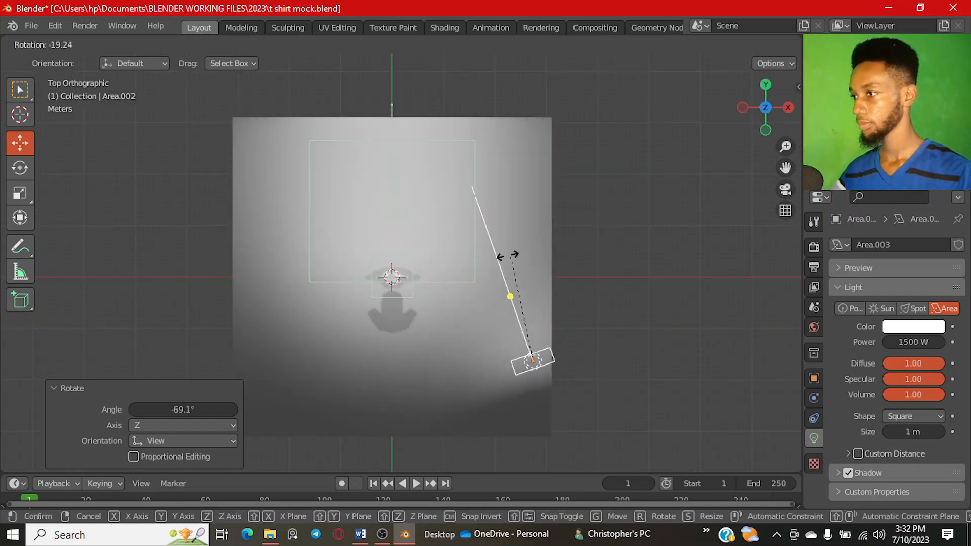
click(417, 271)
key(KP_0)
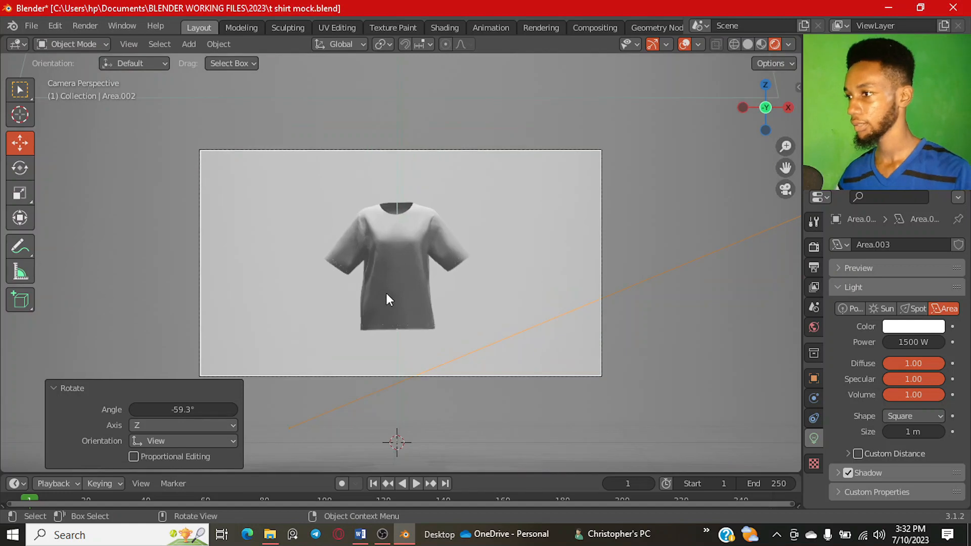
Step: Refine the light's aim at the shirt, rotating it about -16.7° in the right view and -4.05° in the top view
key(KP_0)
key(KP_7)
key(KP_3)
scroll(395, 307, up, 1)
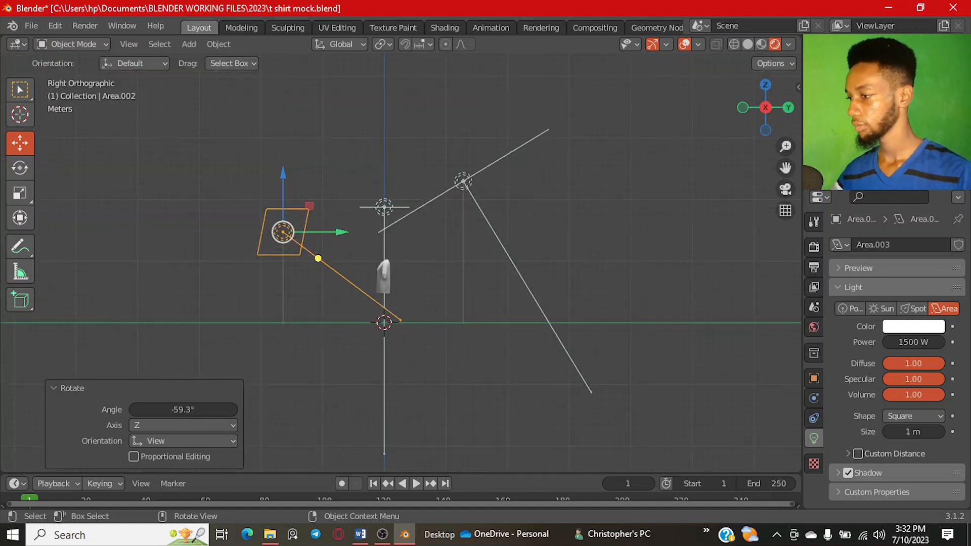
key(r)
click(416, 260)
key(KP_7)
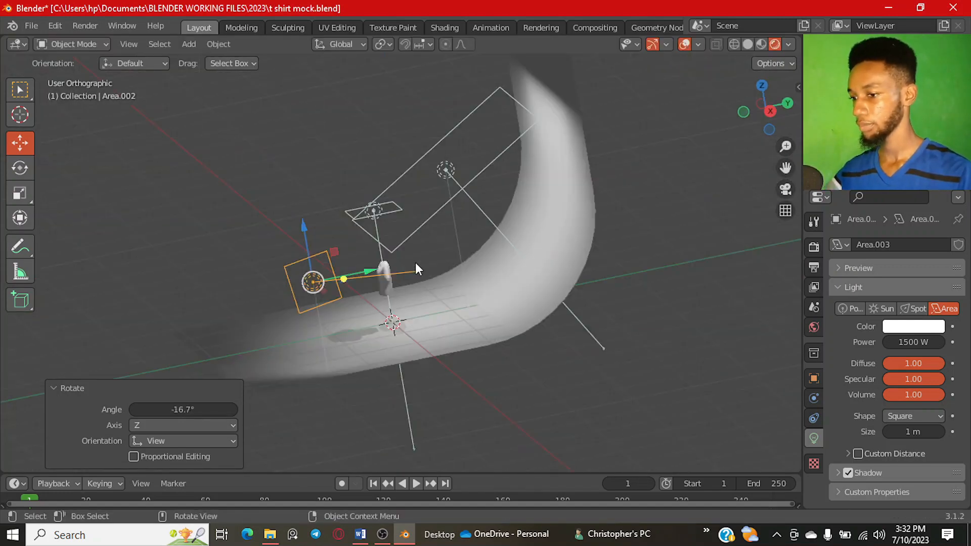
key(r)
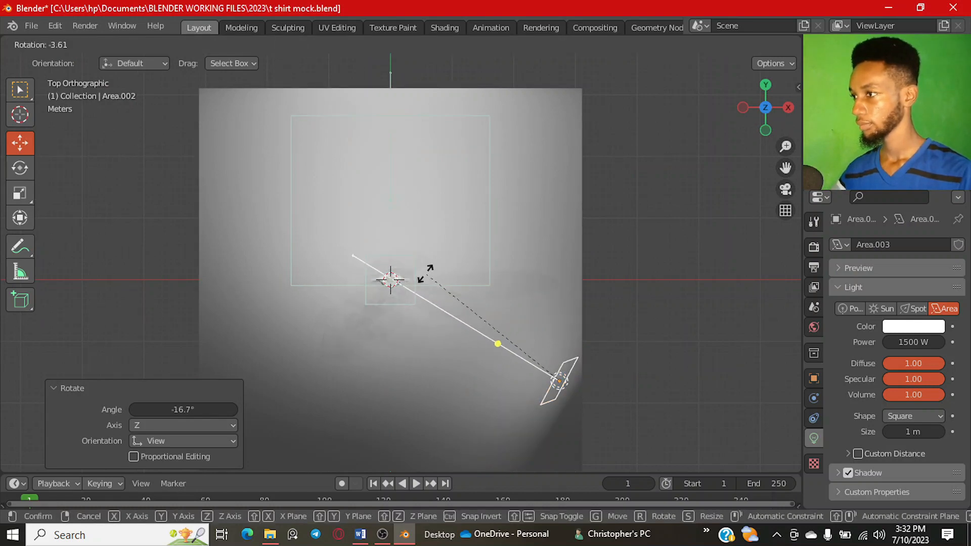
click(425, 274)
key(KP_3)
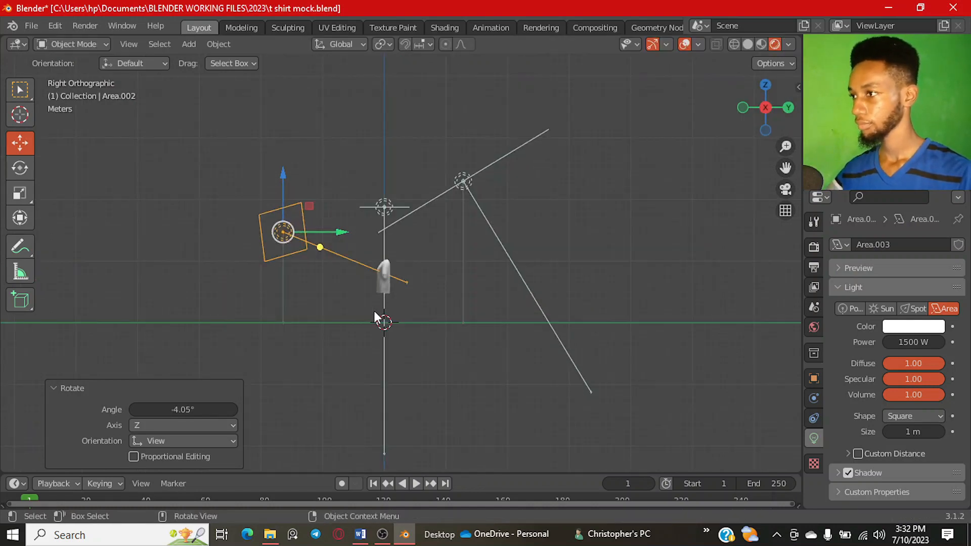
Step: Try powers of 2500 W and 3500 W for the rotated area light and check the shirt through the camera
middle_drag(379, 320, 480, 361)
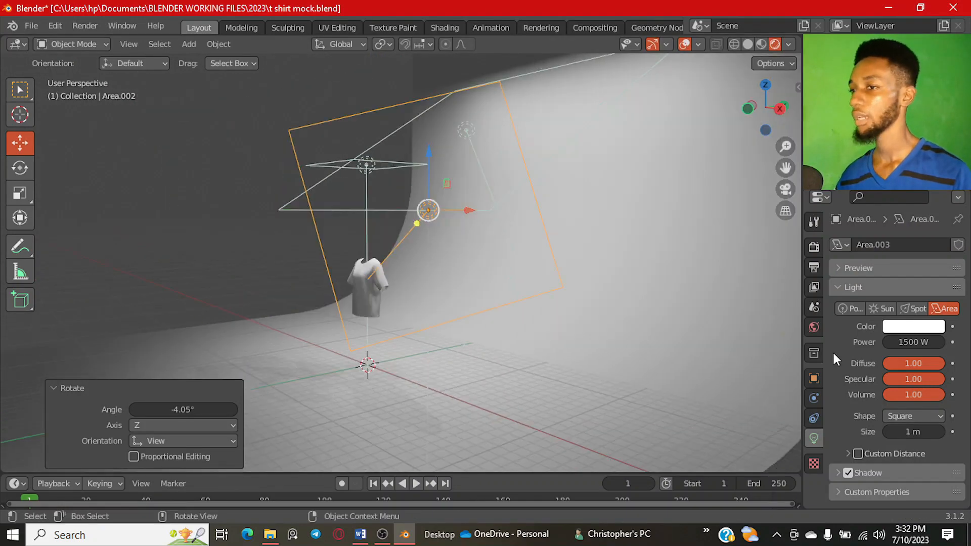
click(917, 343)
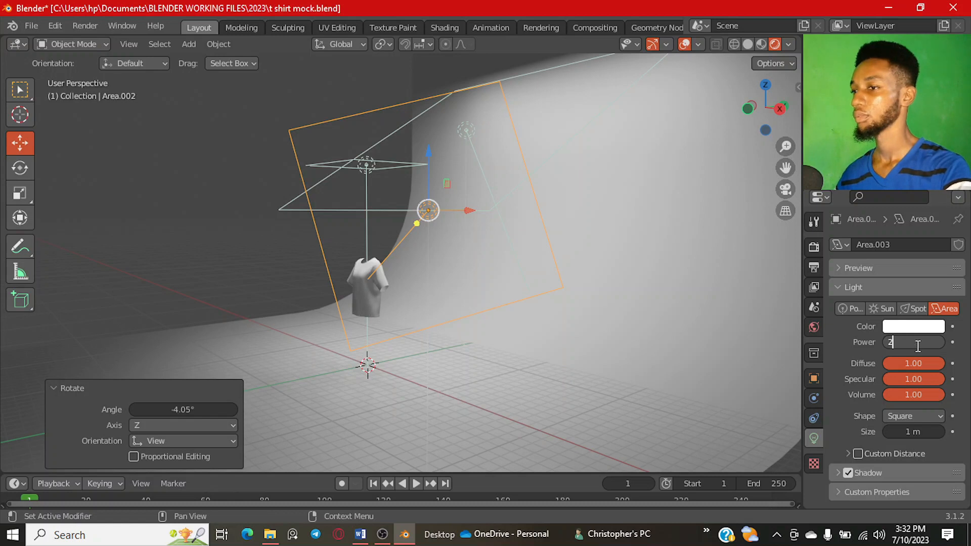
text(2500)
key(Return)
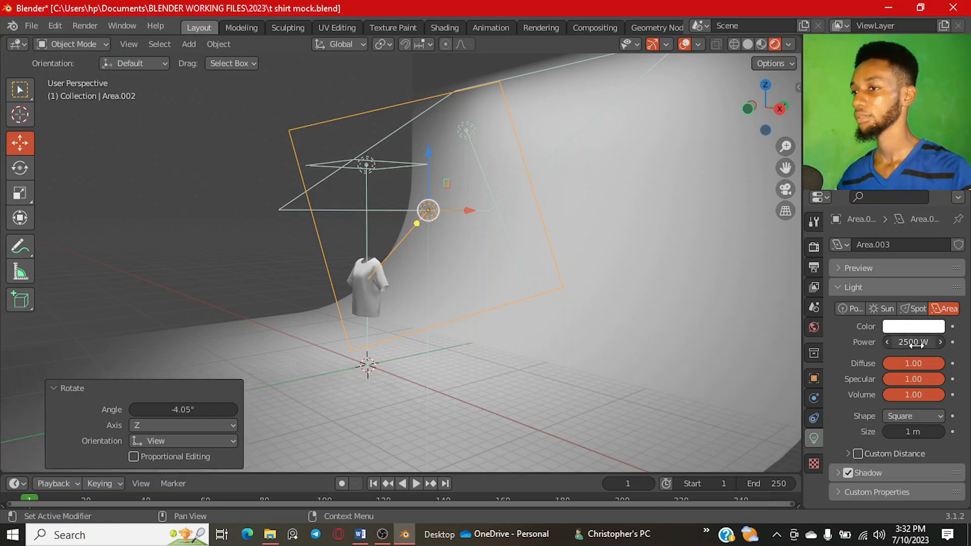
click(917, 344)
text(350)
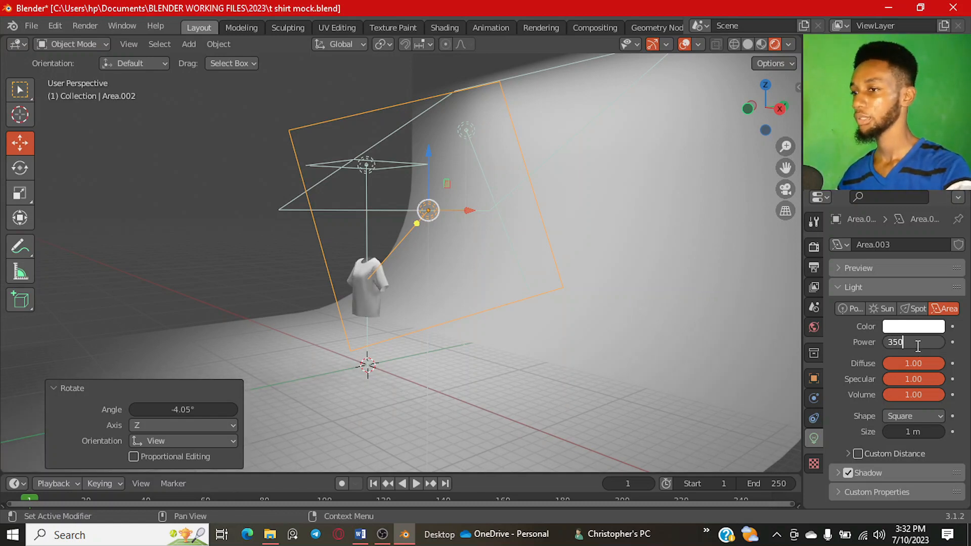
text(0)
key(Return)
scroll(514, 401, up, 2)
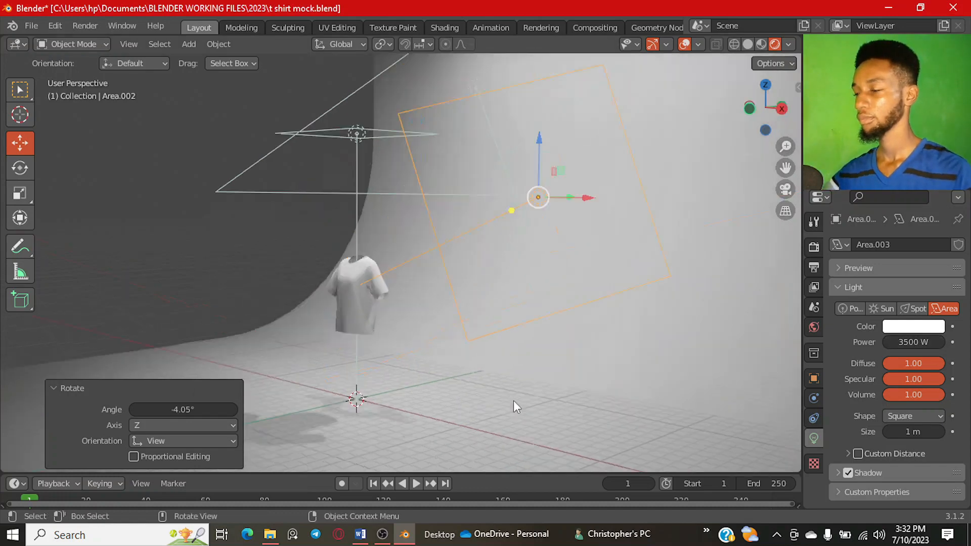
key(KP_0)
scroll(391, 343, up, 3)
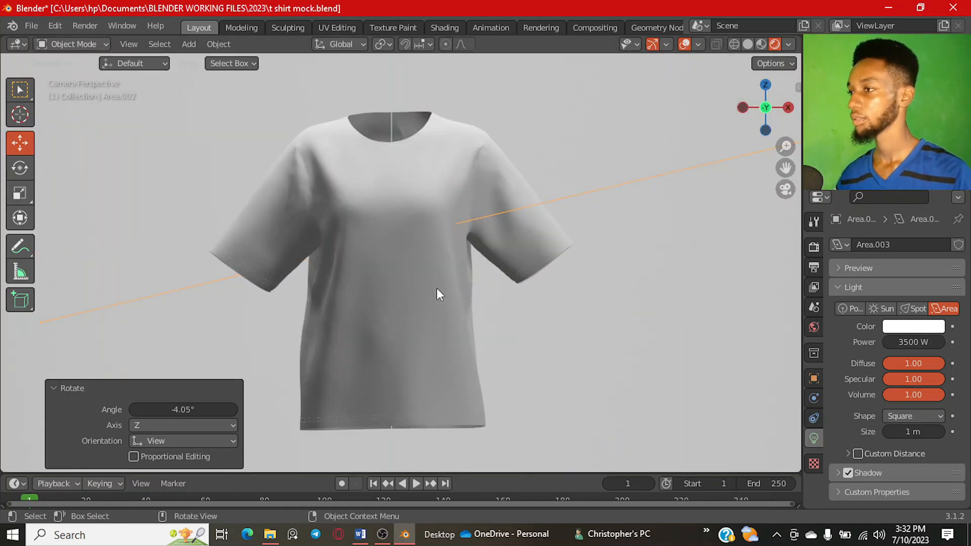
Step: Set the rotated area light's power to 5000 W
click(909, 347)
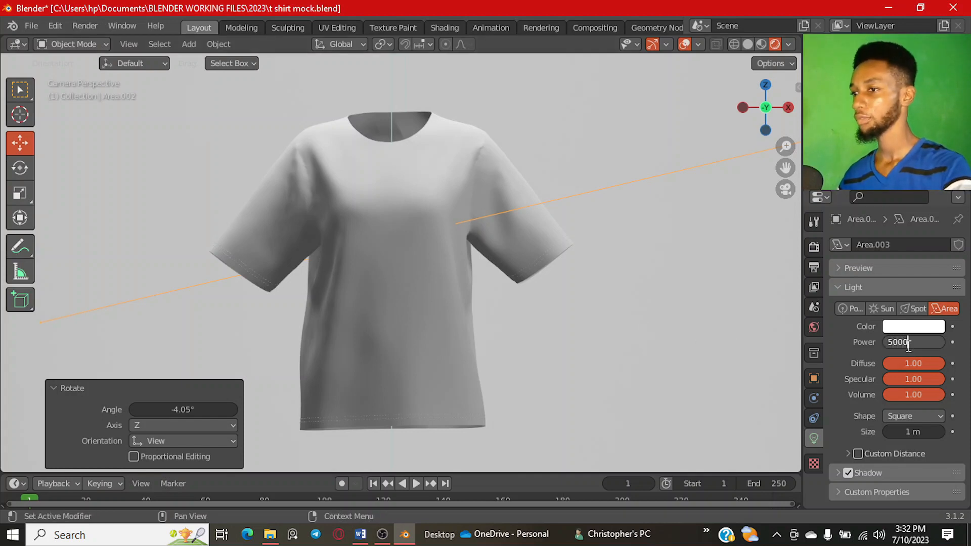
key(Return)
scroll(320, 202, down, 5)
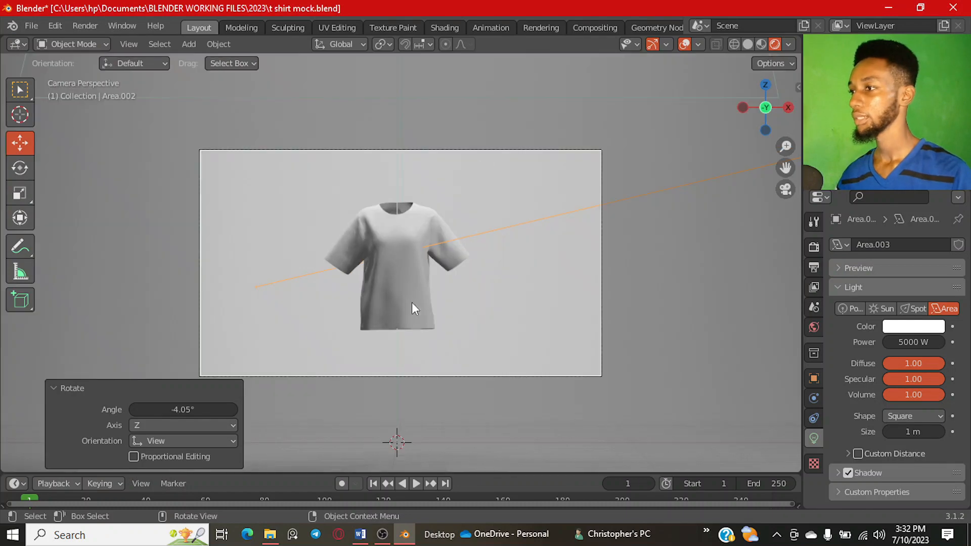
Step: Duplicate the light in the top view, offset about -64.56 m in X and 23.31 m in Y, and make the copy a Spot light
middle_drag(412, 303, 451, 273)
key(KP_7)
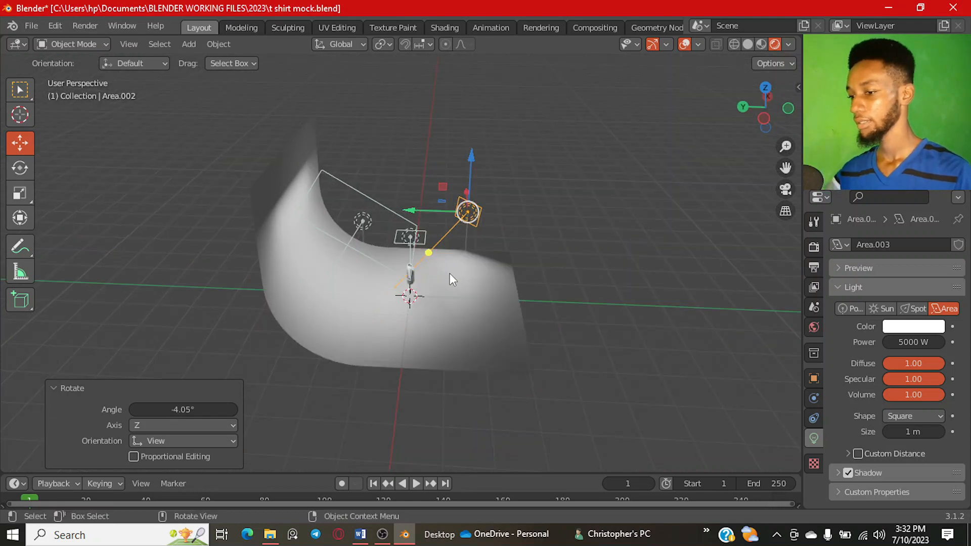
key(KP_7)
key(shift+d)
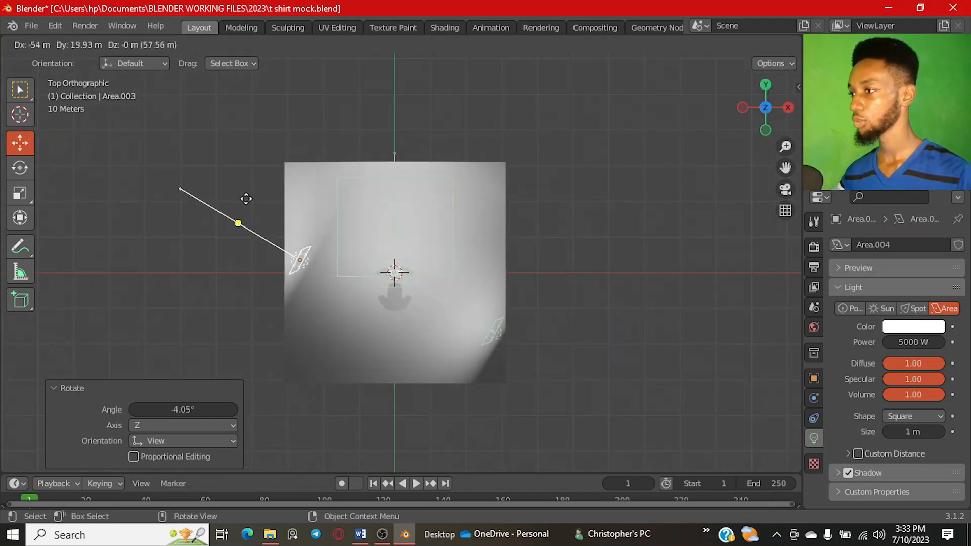
click(200, 188)
click(914, 308)
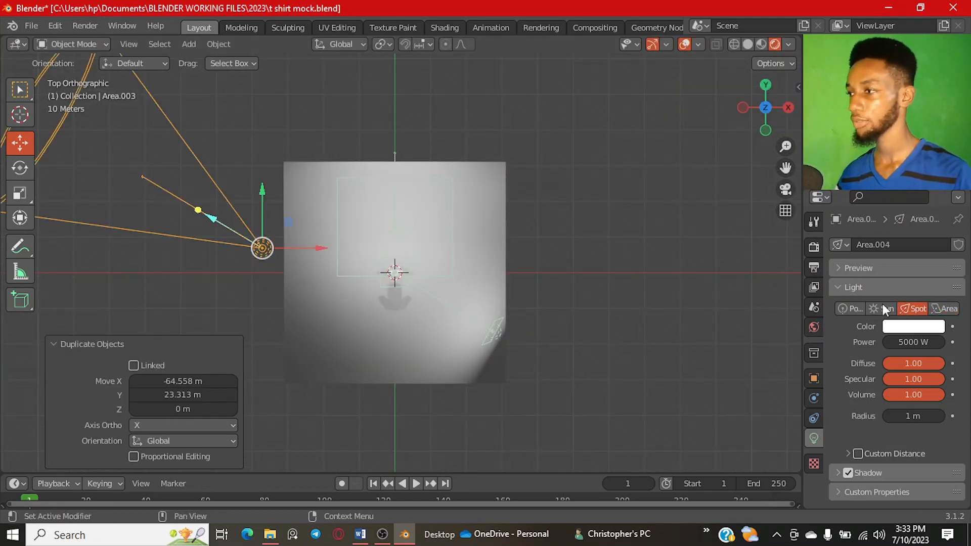
Step: Rotate the spot light about 159° in the top view and lower it about 9.8 m along Z in the front view
key(r)
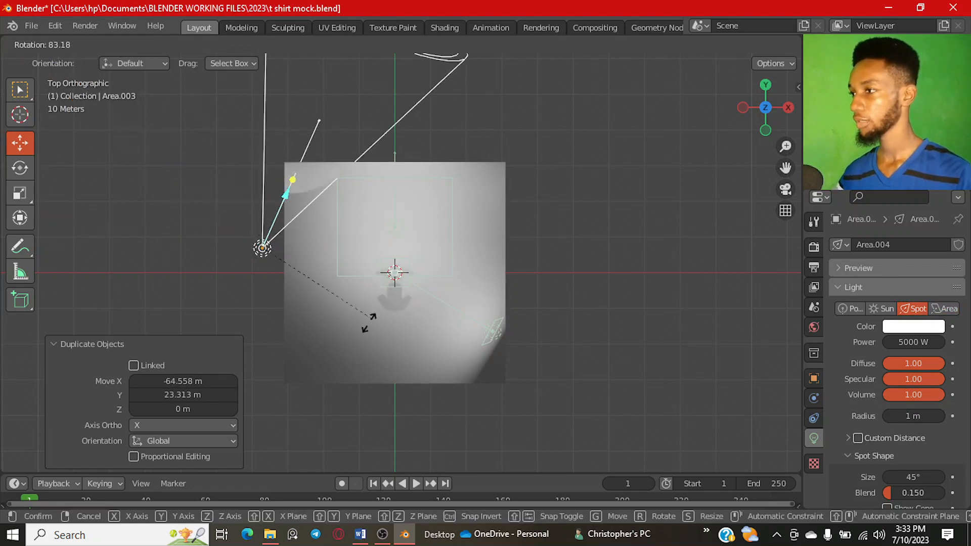
click(239, 312)
middle_drag(317, 304, 395, 338)
key(KP_5)
key(KP_1)
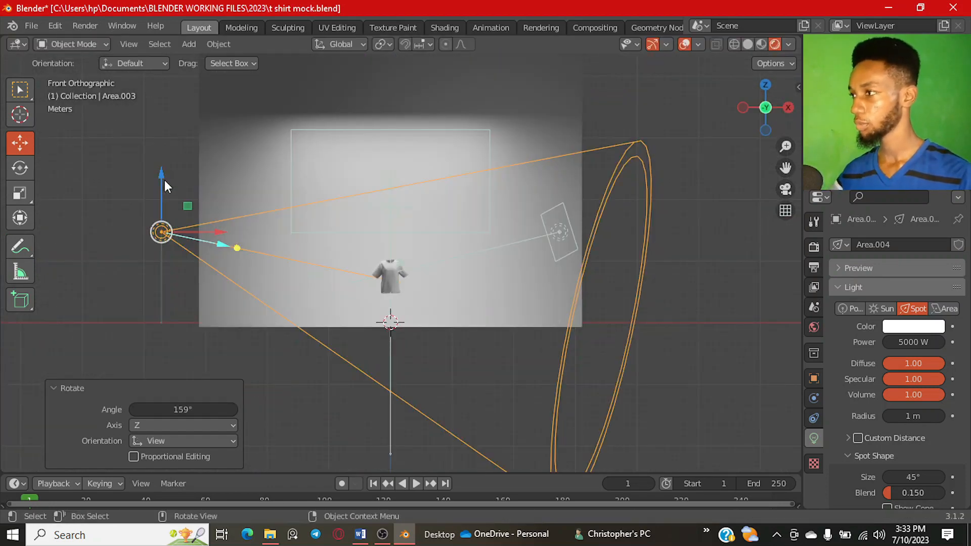
key(g)
click(296, 299)
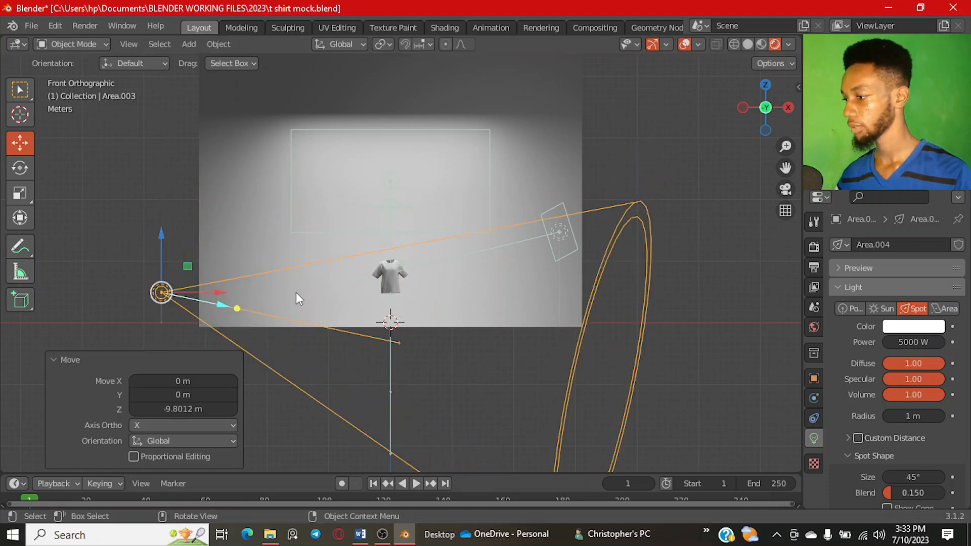
Step: Rotate the spot light about -15.9° in the front view and lower it about 1.84 m along Z
key(r)
click(299, 240)
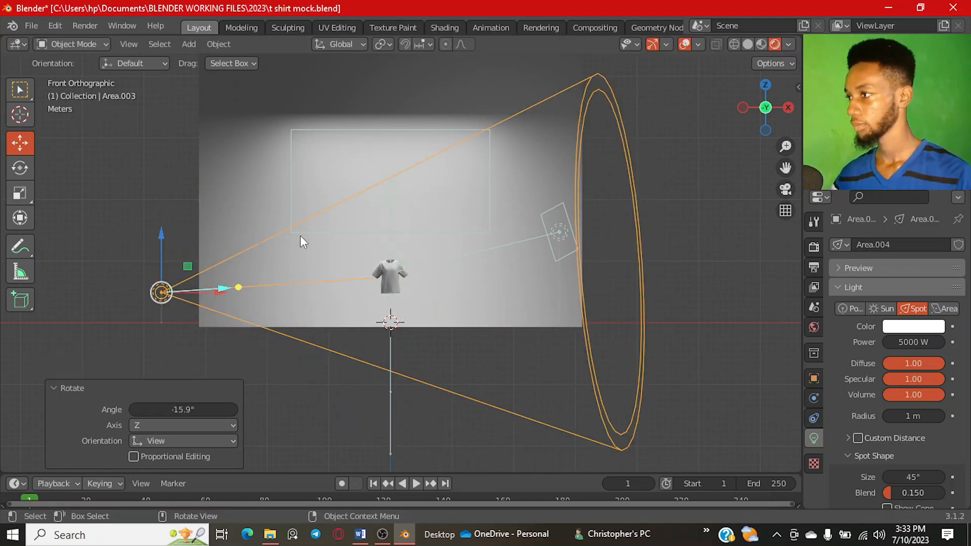
key(g)
key(z)
click(158, 256)
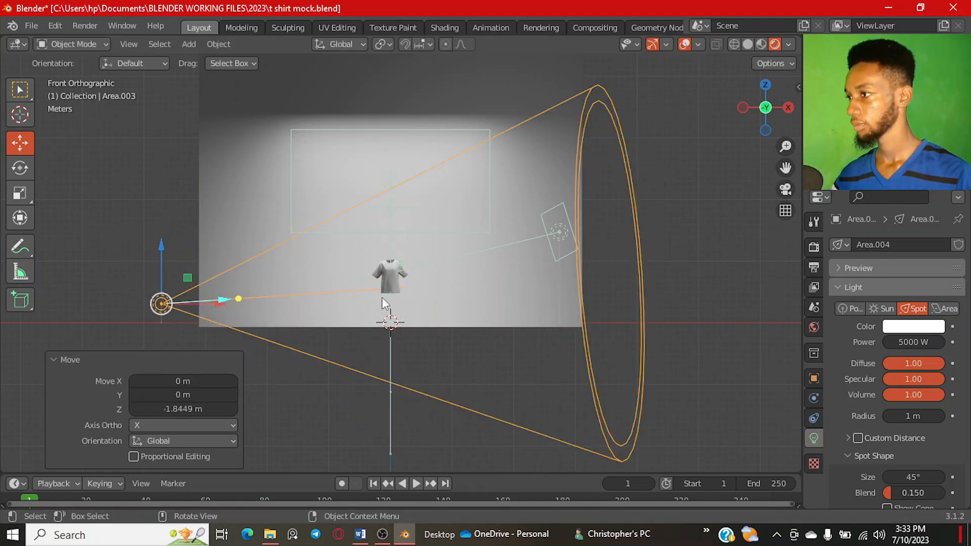
Step: Fine-tune the spot light's aim, rotating it about -3.24° in the front view and 1.37° in the top view
key(r)
click(388, 285)
key(KP_7)
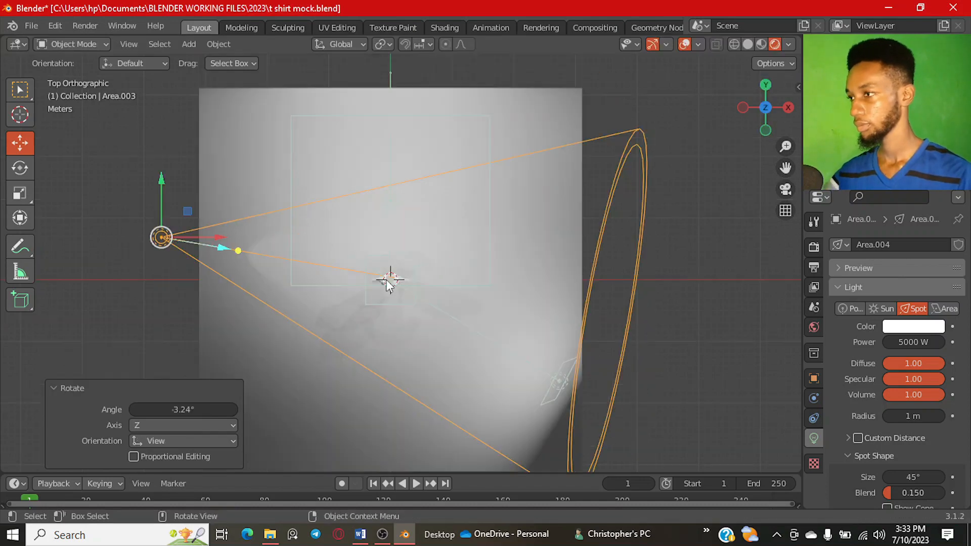
key(r)
click(481, 272)
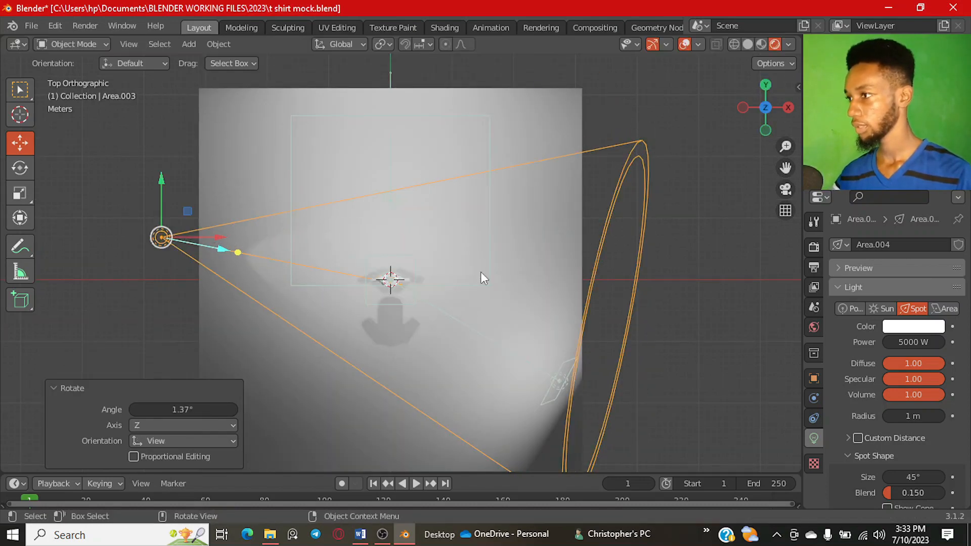
Step: Try a power of 25000 W for the spot light while viewing the shirt through the camera
key(KP_0)
scroll(396, 305, up, 3)
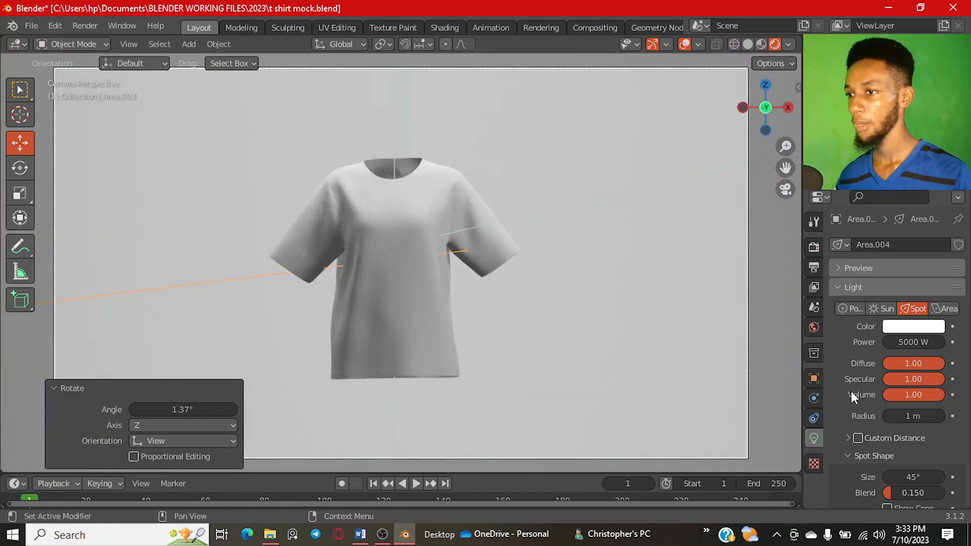
click(915, 342)
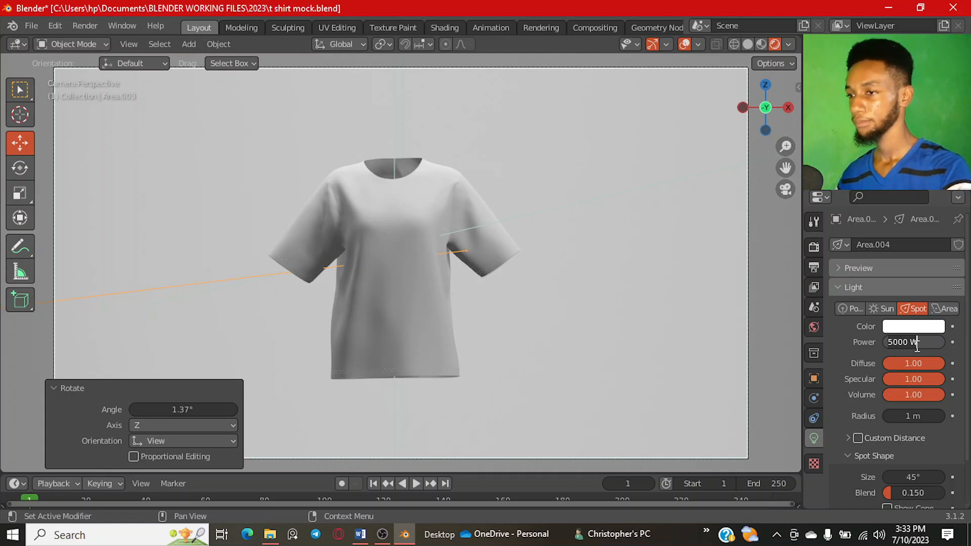
text(2)
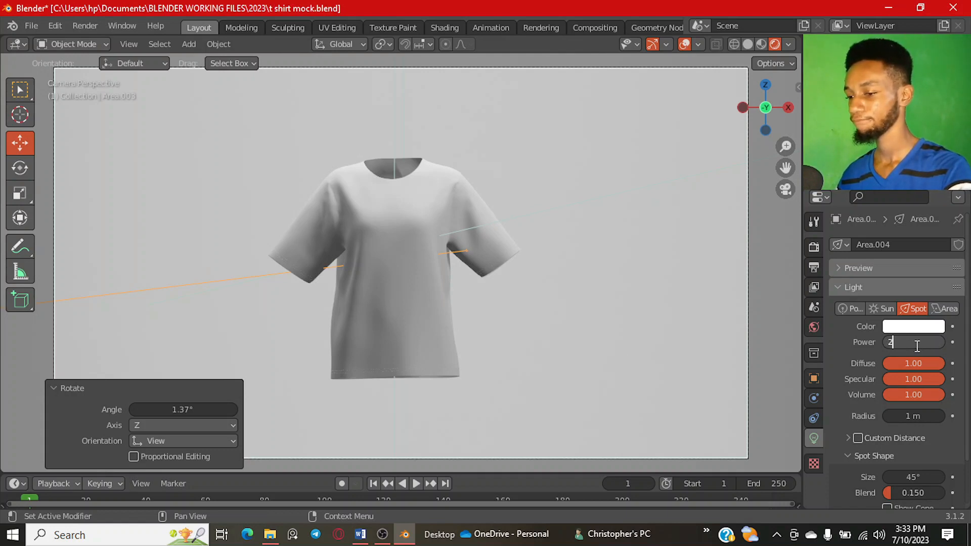
key(Return)
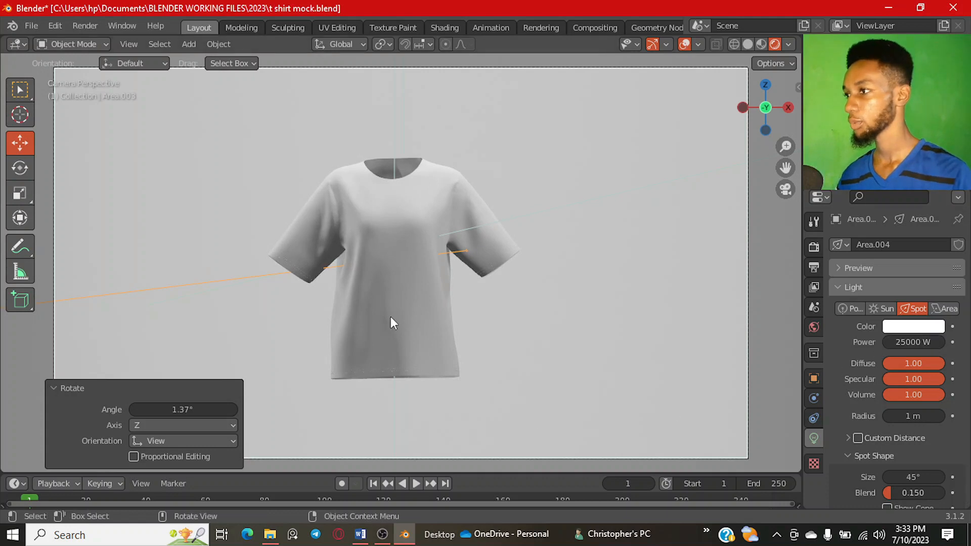
Step: Set the spot light's power to 50000 W and its spot shape blend to 1.000
click(914, 343)
key(ctrl+a)
text(50)
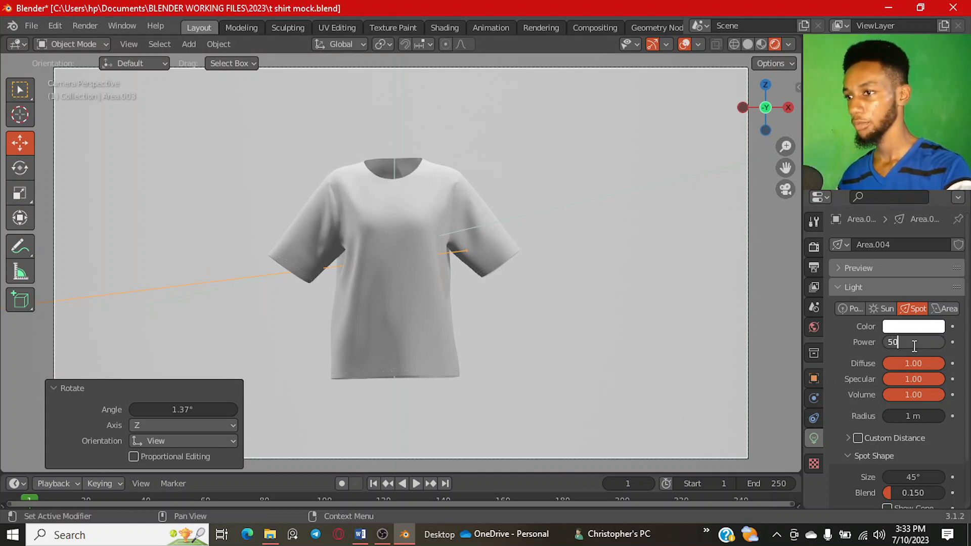
text(000 W)
key(Return)
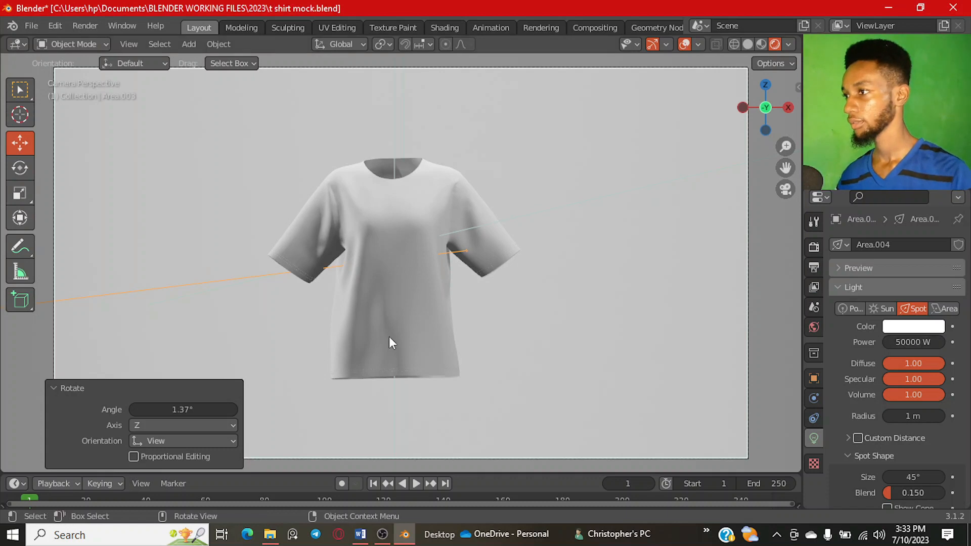
scroll(490, 306, up, 2)
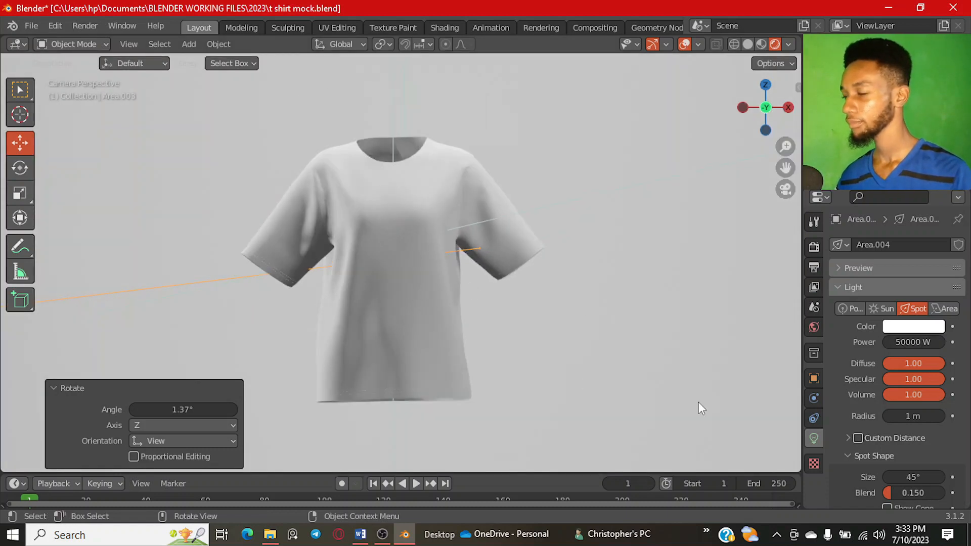
scroll(863, 405, down, 2)
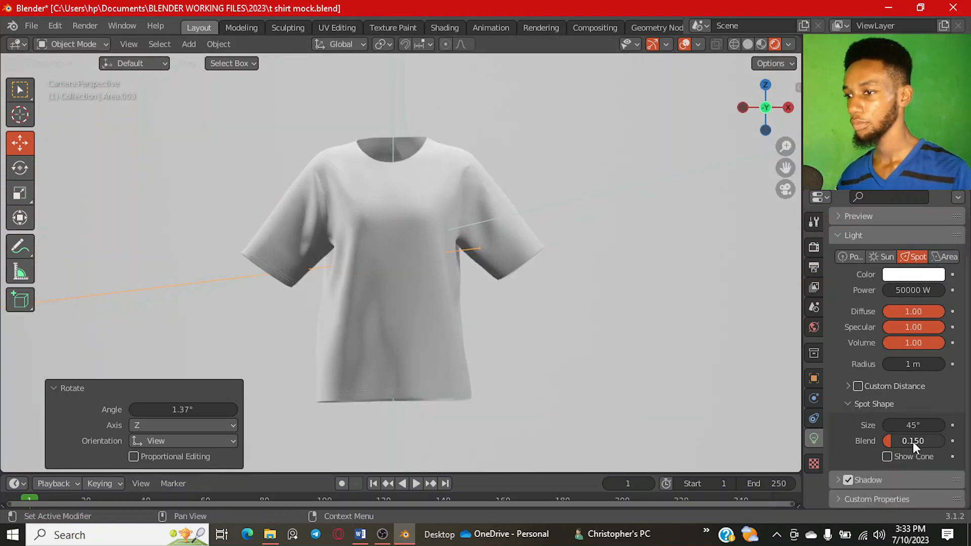
drag(913, 442, 951, 442)
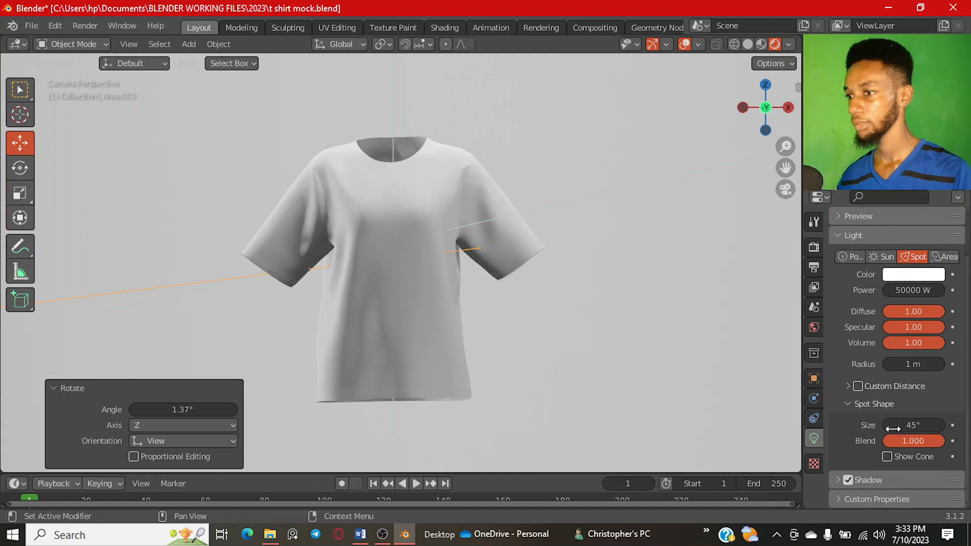
Step: Narrow the spot light's spot shape size to 11.1° and save the file
drag(892, 429, 868, 427)
scroll(475, 243, down, 4)
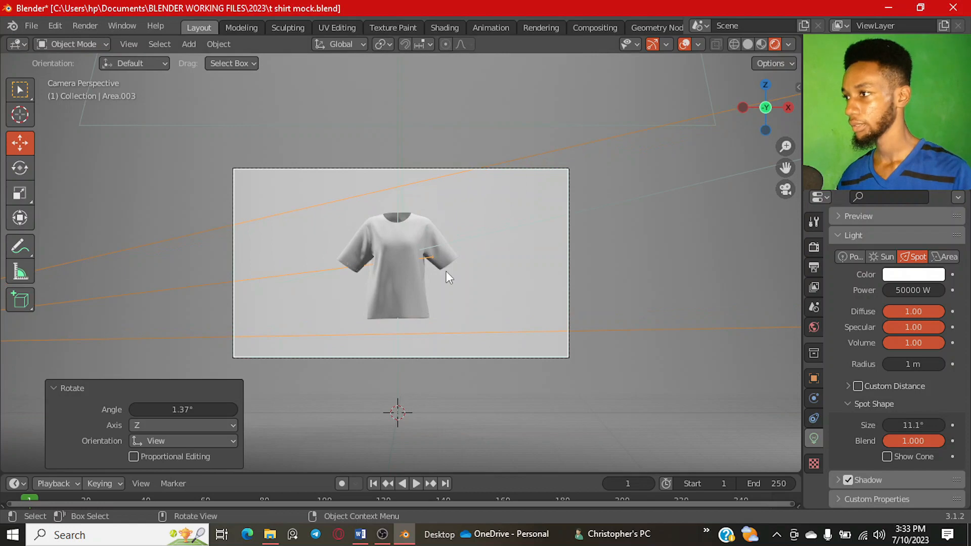
scroll(415, 213, up, 6)
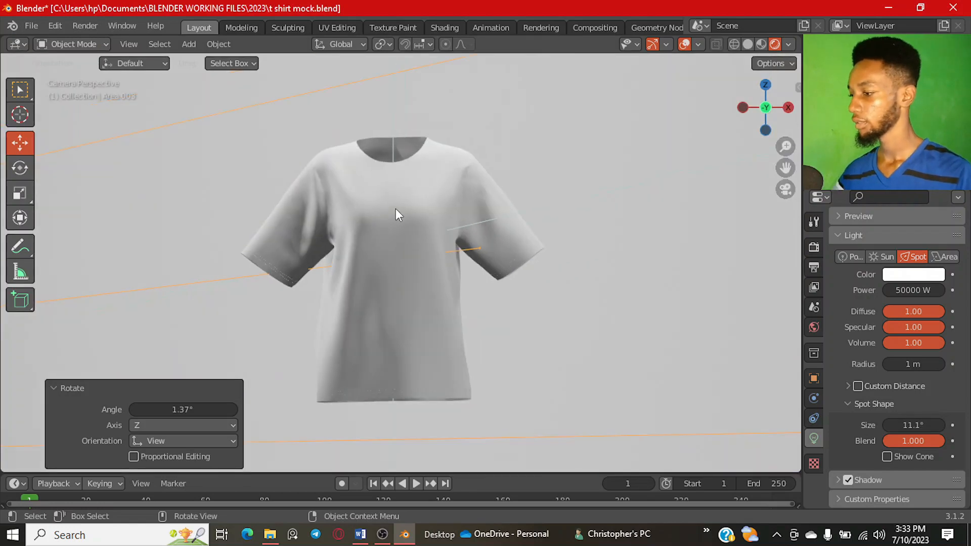
key(ctrl+s)
scroll(405, 213, down, 6)
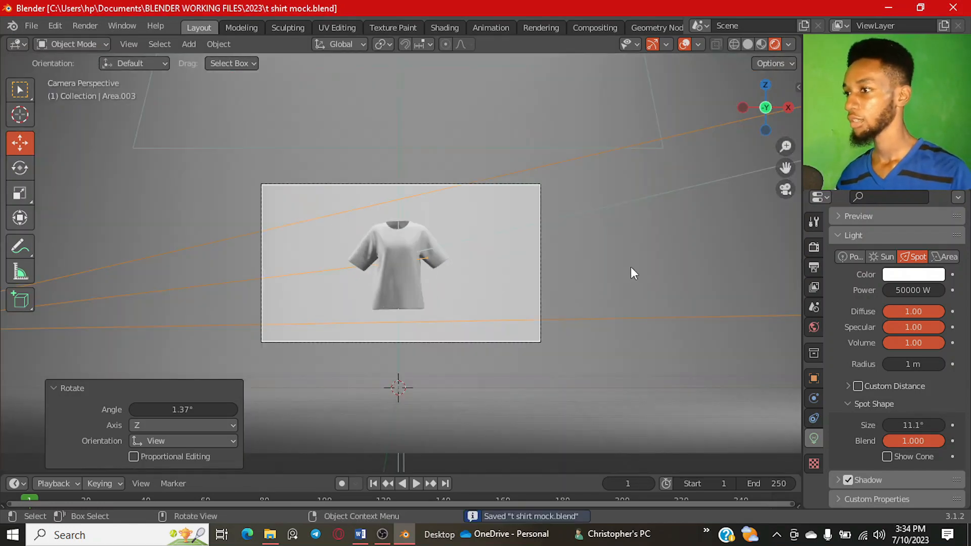
Step: Select the curved backdrop and scale it along the X axis by 0.363, keeping it wider than the camera frame
middle_drag(631, 266, 500, 315)
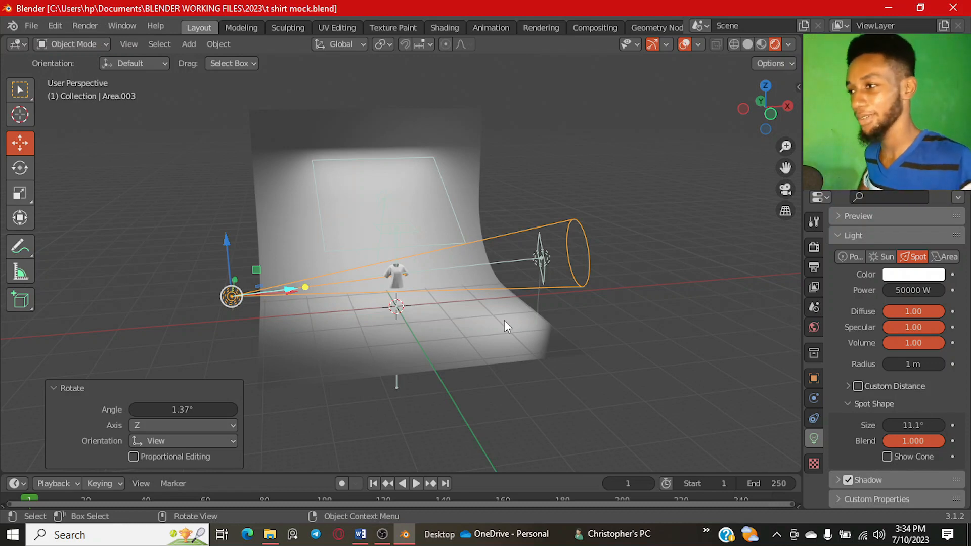
scroll(442, 274, up, 2)
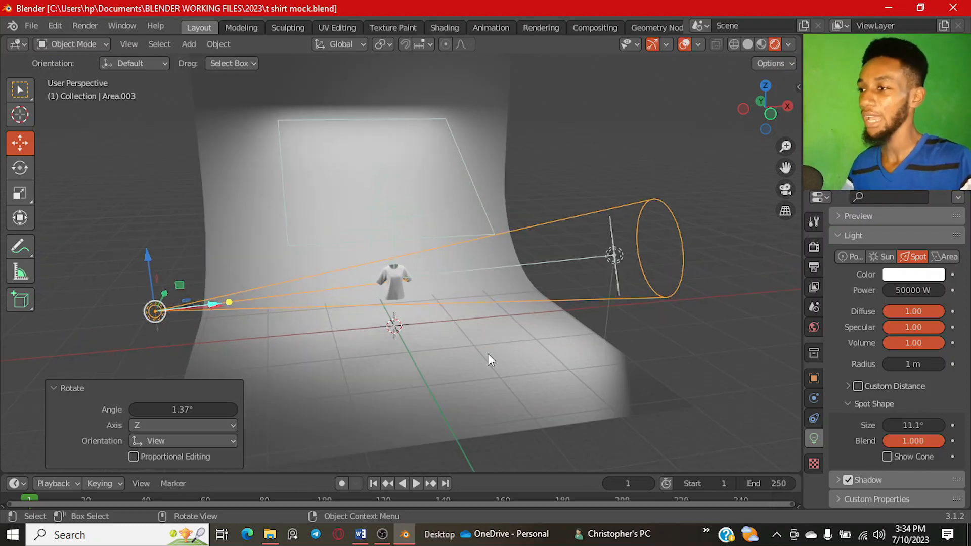
click(489, 354)
key(KP_5)
key(KP_1)
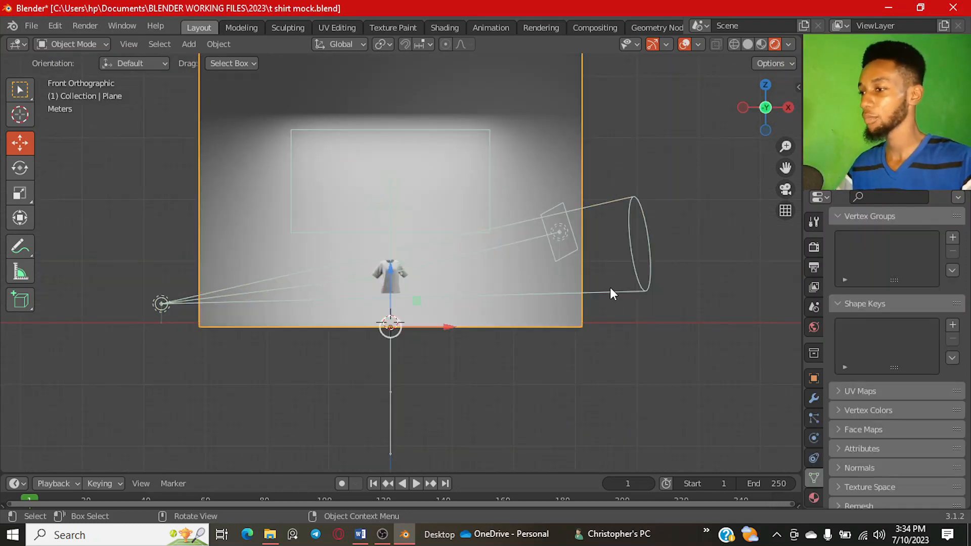
key(KP_0)
scroll(555, 294, down, 3)
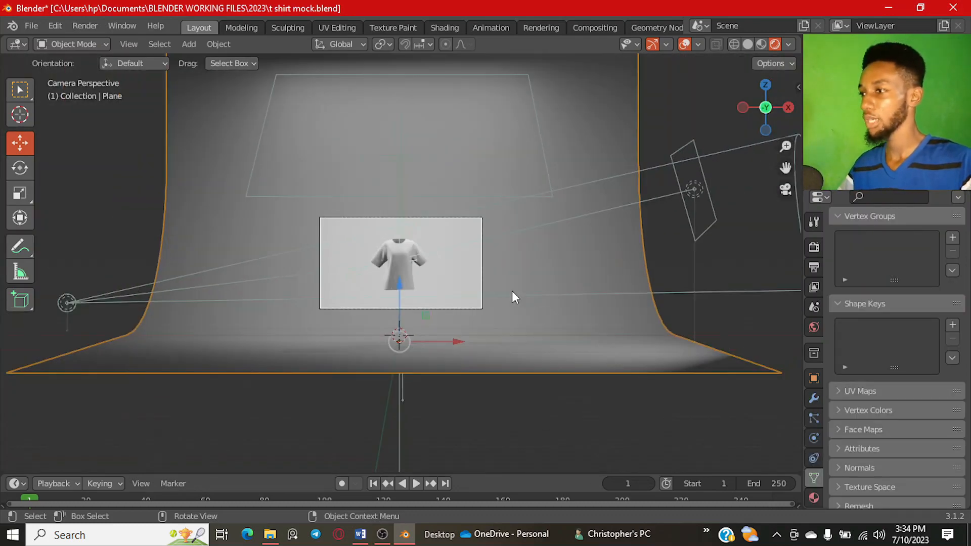
scroll(512, 290, up, 3)
key(s)
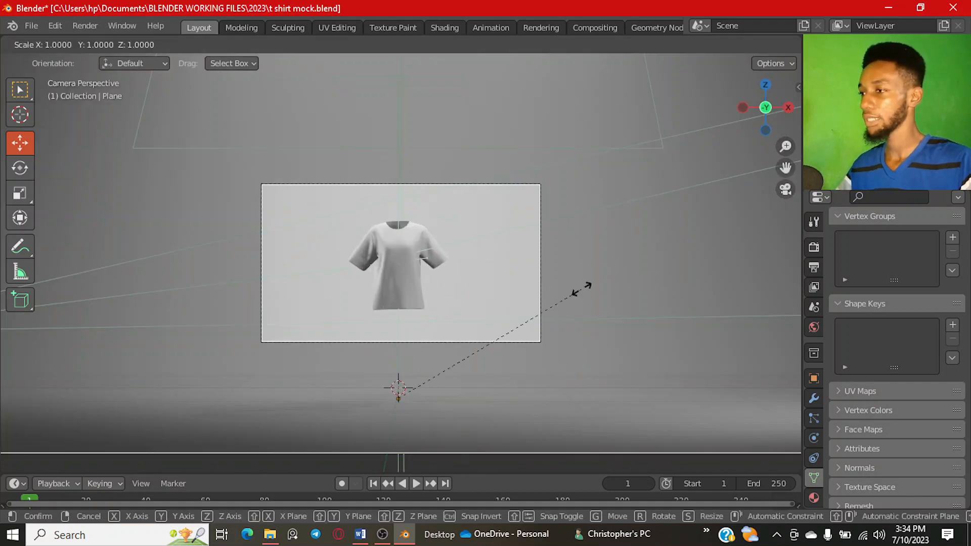
key(x)
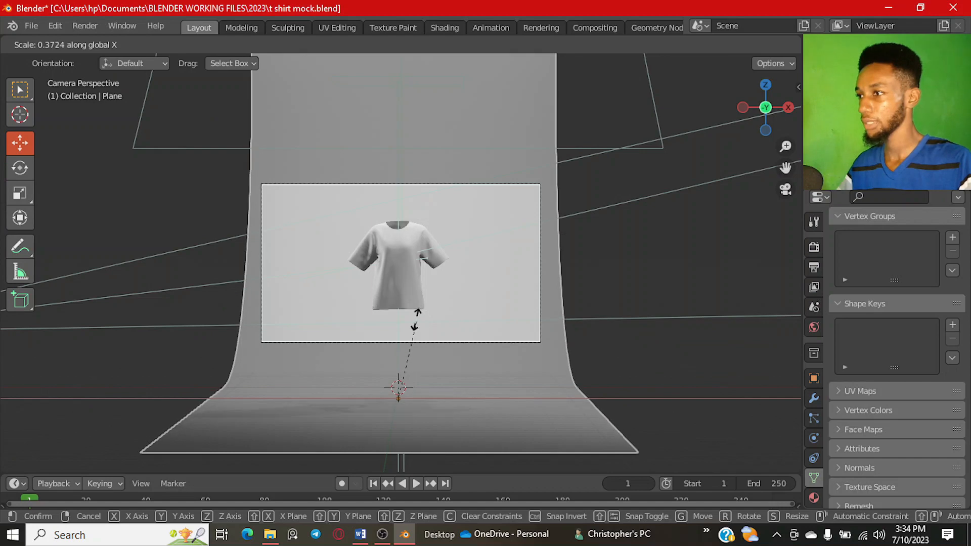
click(412, 321)
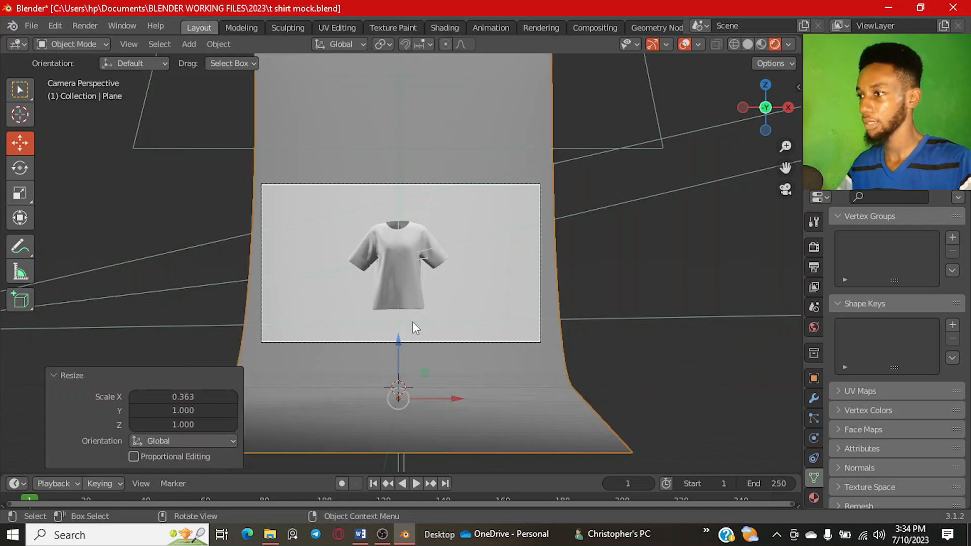
Step: Add a plane, move it 31.379 m along Y behind the backdrop, and rotate it 90° about X
scroll(348, 297, down, 2)
middle_drag(347, 296, 472, 331)
middle_drag(341, 321, 407, 324)
key(shift+a)
mouse_move(381, 152)
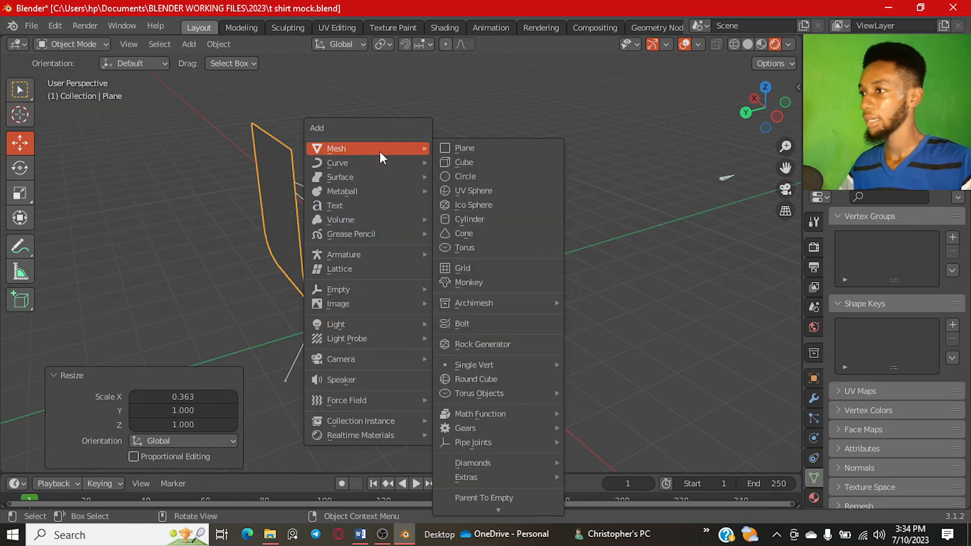
click(494, 150)
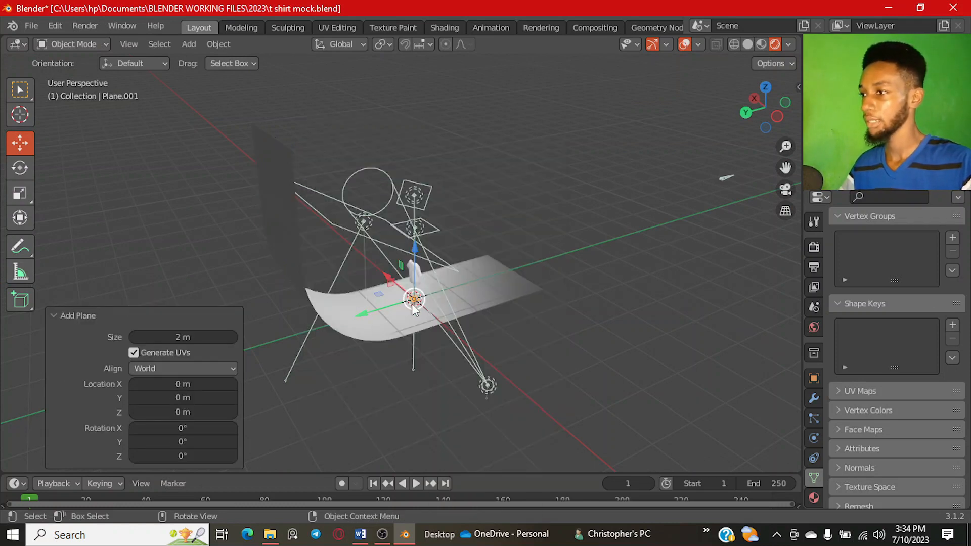
drag(360, 324, 256, 357)
text(rx90)
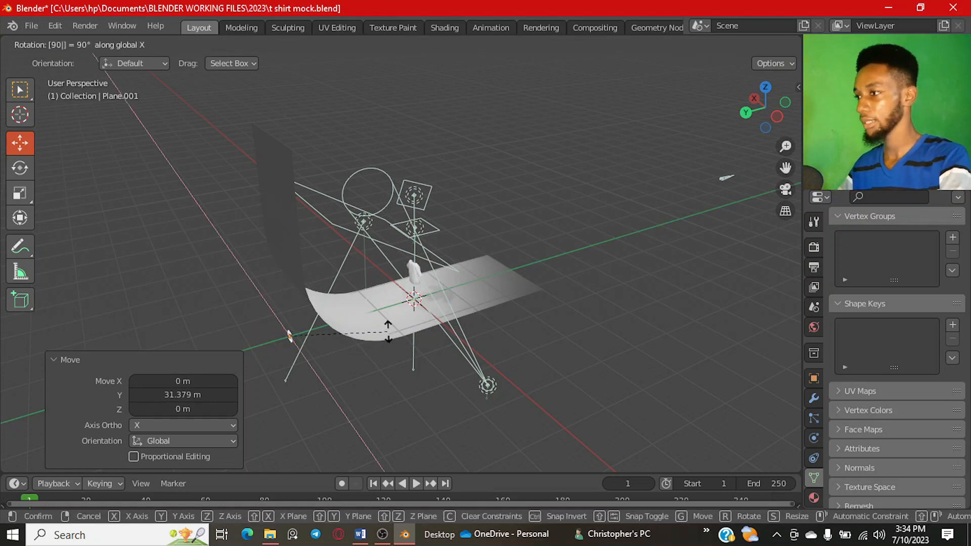
key(Return)
Step: Scale the upright plane up in two passes, the second by 5.471, into a large wall behind the backdrop
scroll(324, 290, down, 4)
key(s)
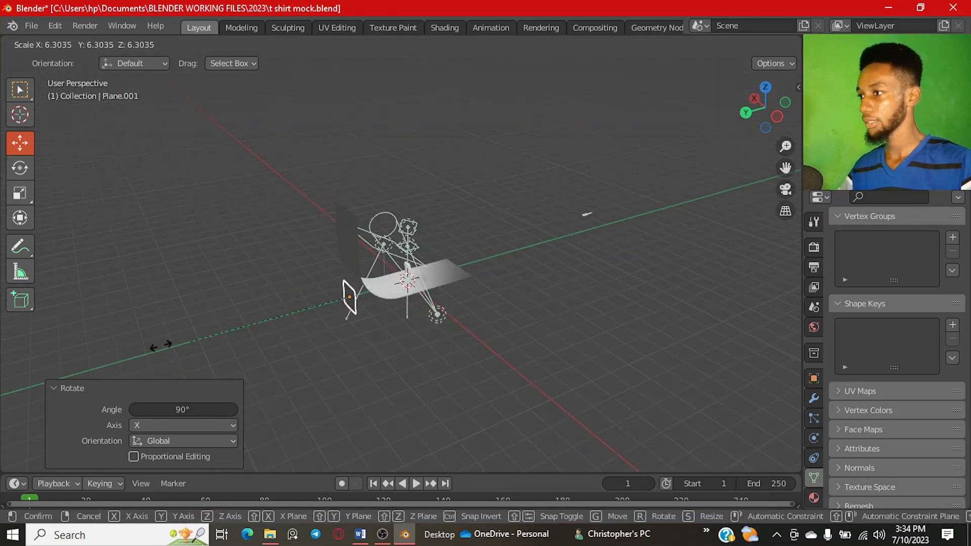
click(338, 324)
key(s)
click(589, 281)
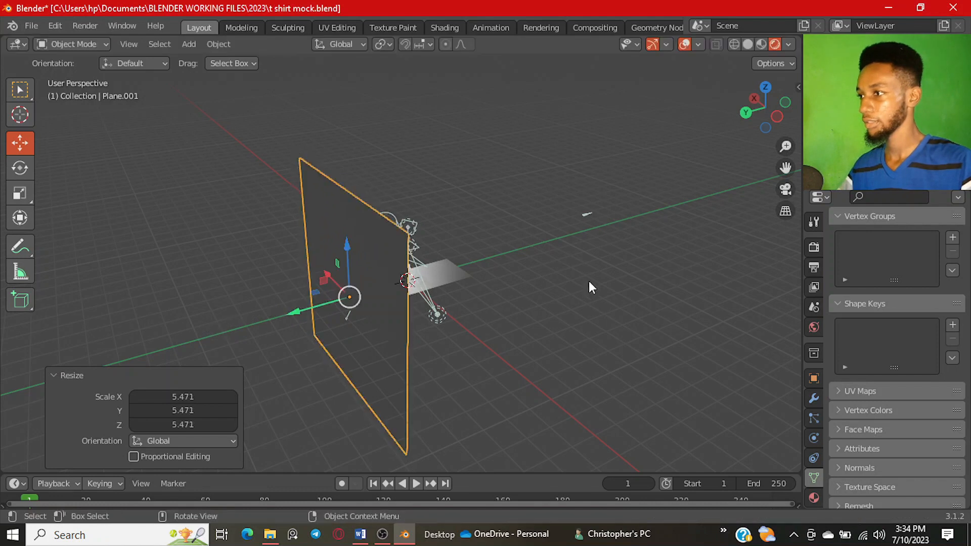
Step: Move the wall plane up 13.951 m along Z and 2.6872 m along Y
middle_drag(589, 281, 377, 257)
scroll(376, 257, up, 3)
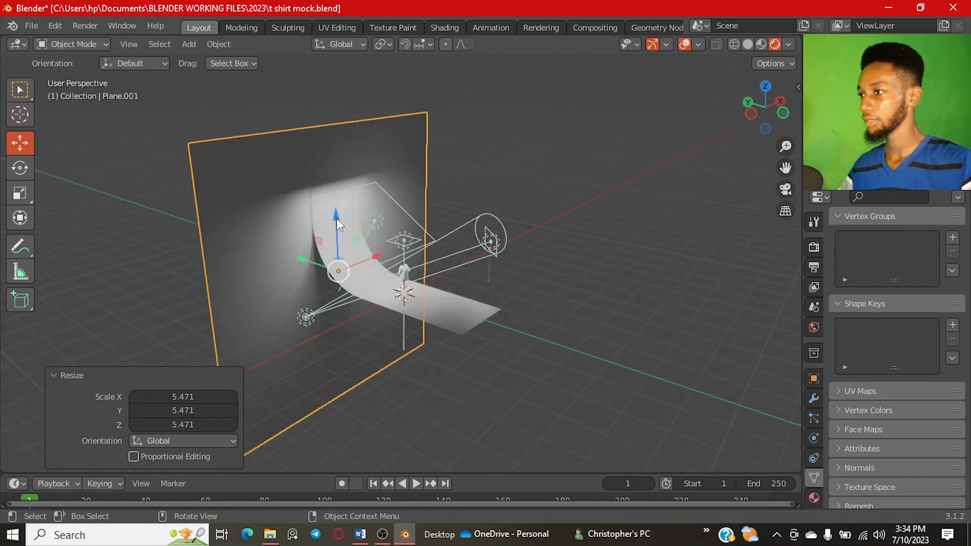
key(g)
key(z)
click(347, 178)
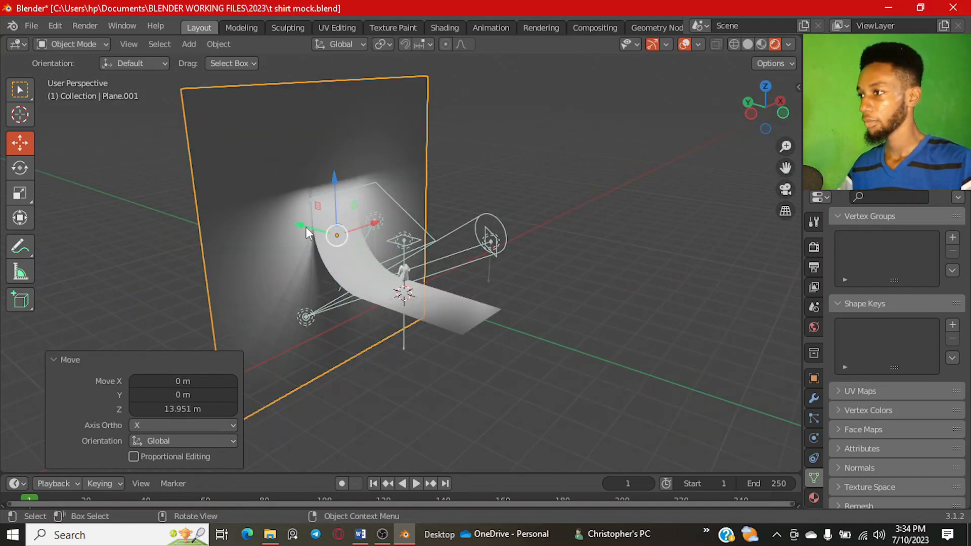
key(g)
key(y)
click(429, 286)
middle_drag(429, 287, 451, 278)
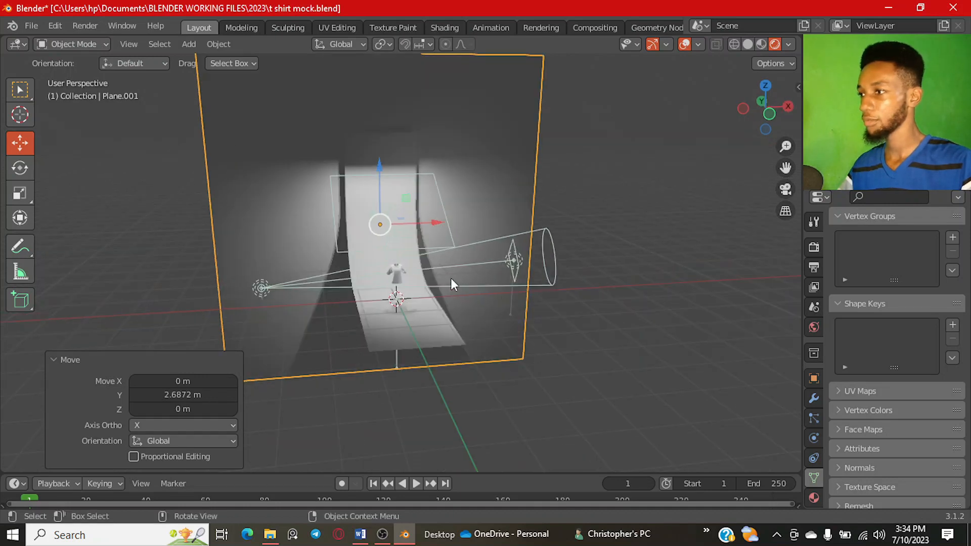
Step: Open the wall plane's material settings, check the scene through the camera, and save the file
scroll(451, 278, up, 2)
click(814, 498)
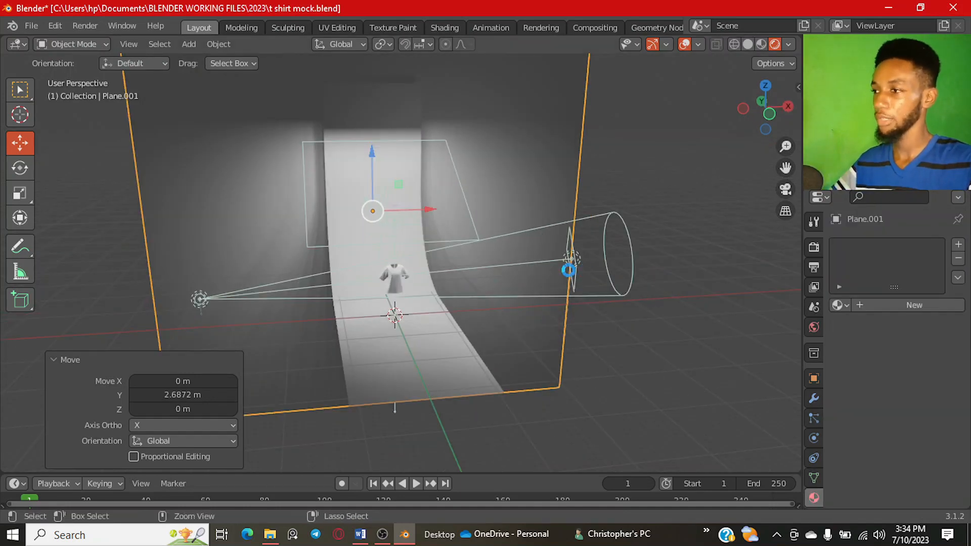
key(ctrl+s)
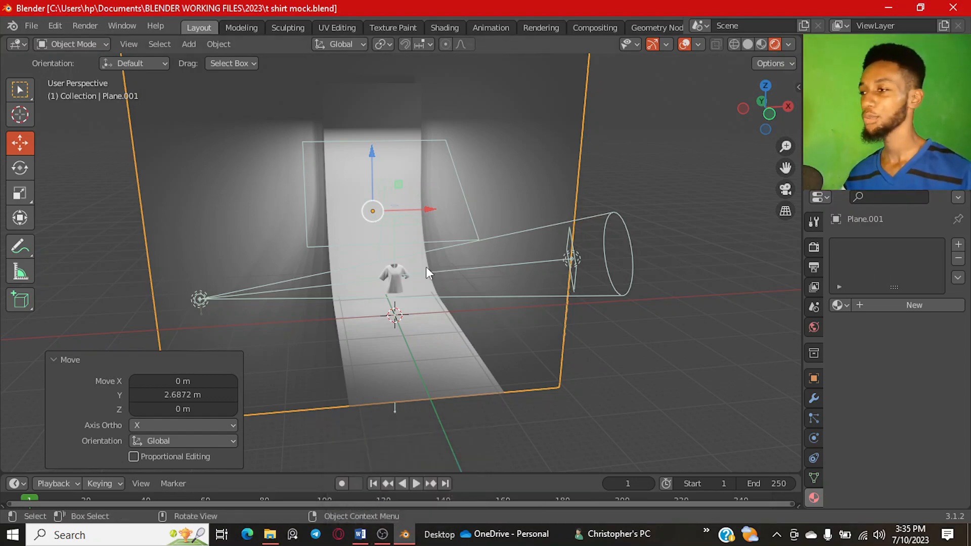
scroll(426, 266, up, 4)
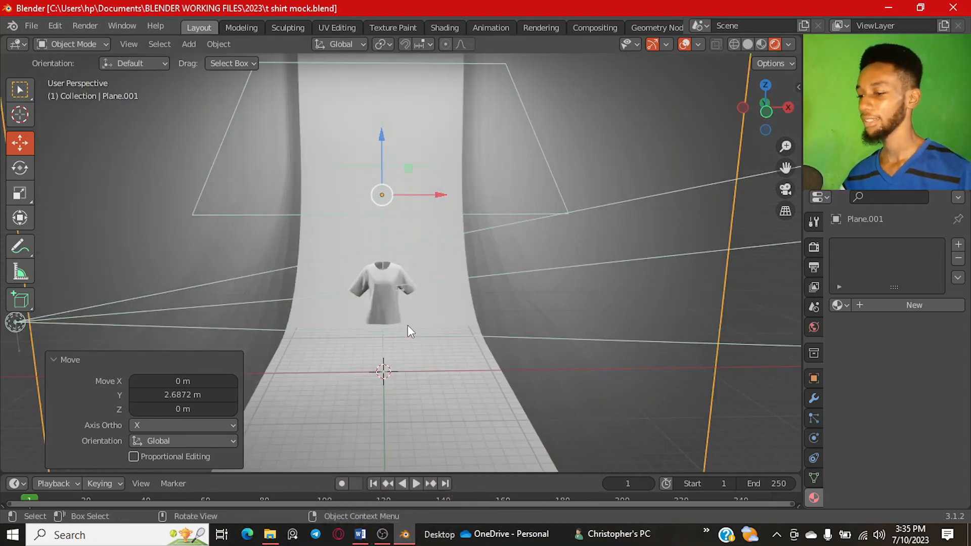
key(KP_0)
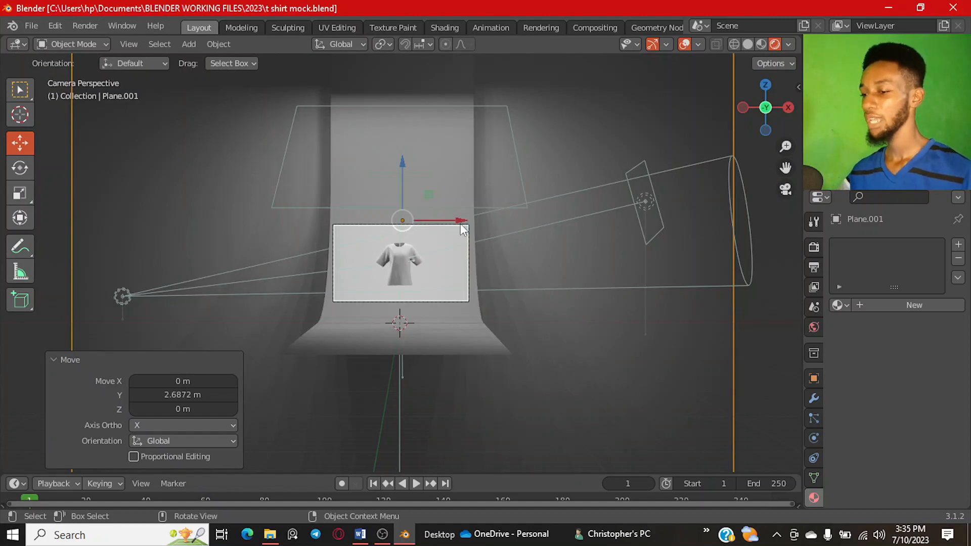
key(KP_0)
key(ctrl+s)
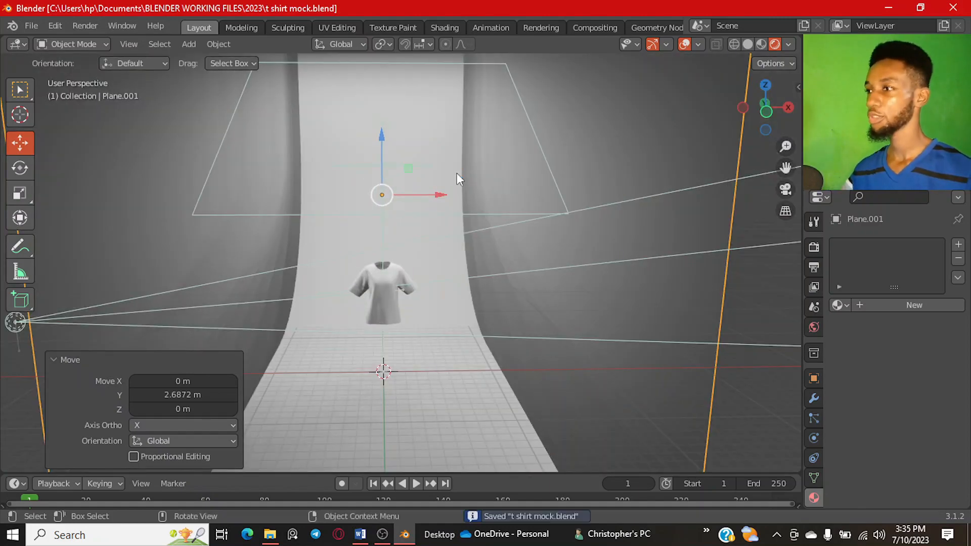
Step: Switch to the Shading workspace and show the camera view with rendered shading
click(454, 30)
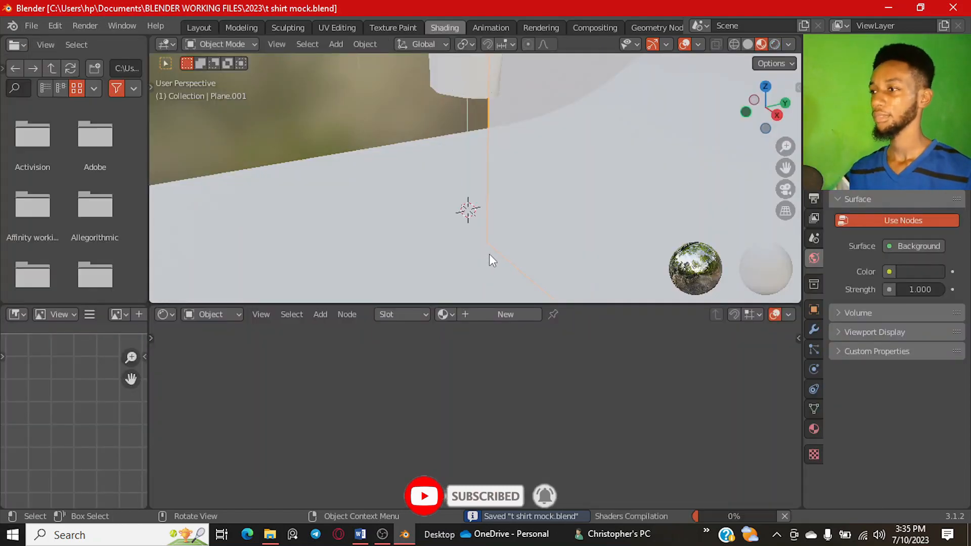
key(KP_0)
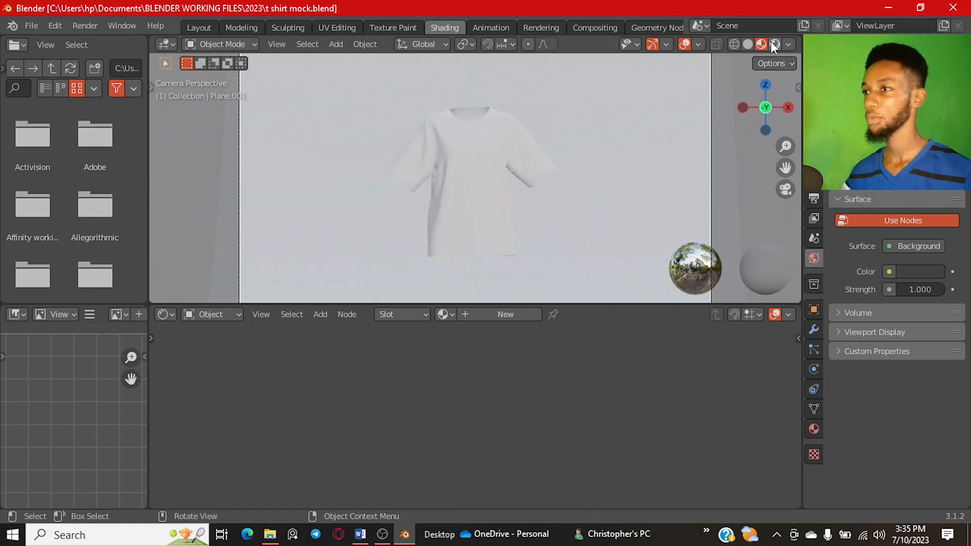
click(775, 45)
scroll(534, 203, down, 2)
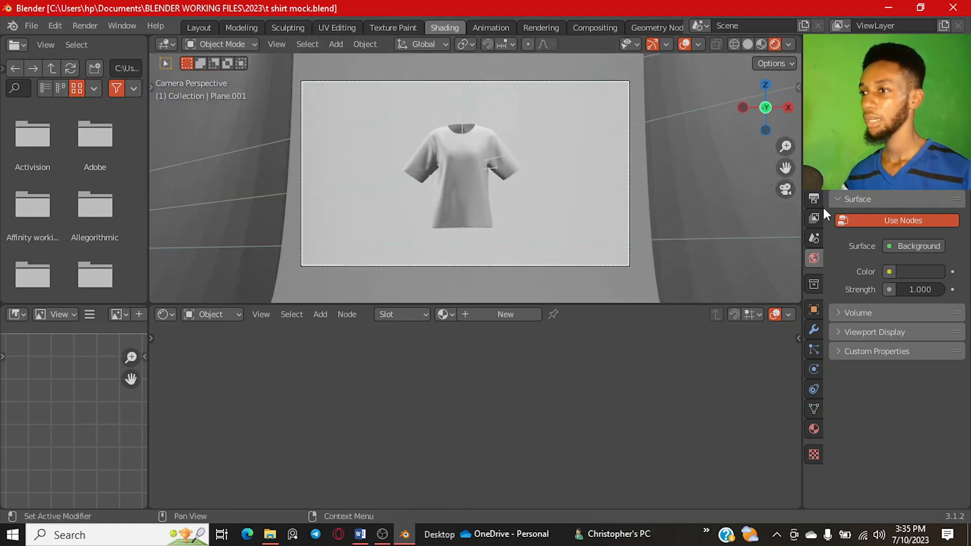
Step: Set the render engine to Cycles and inspect the scene through the camera
click(814, 198)
click(940, 191)
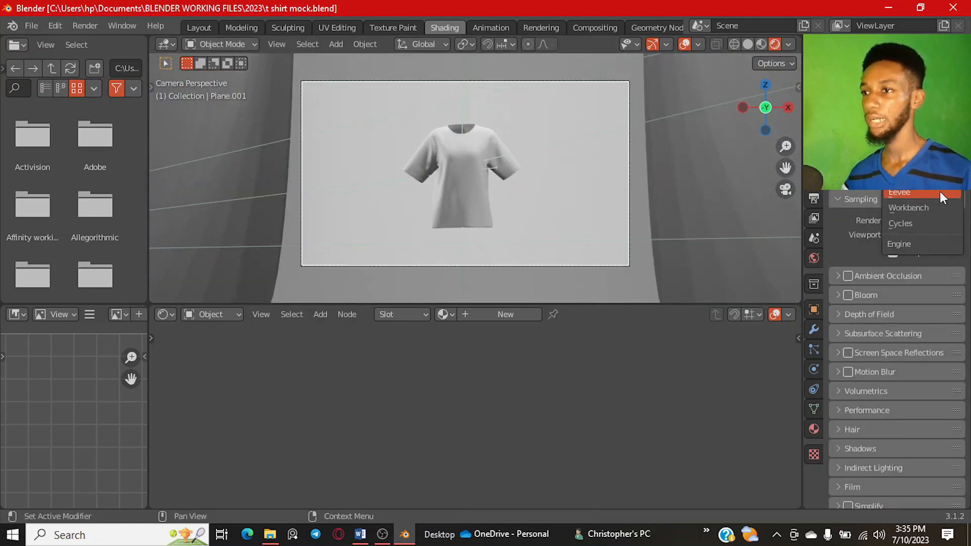
click(939, 223)
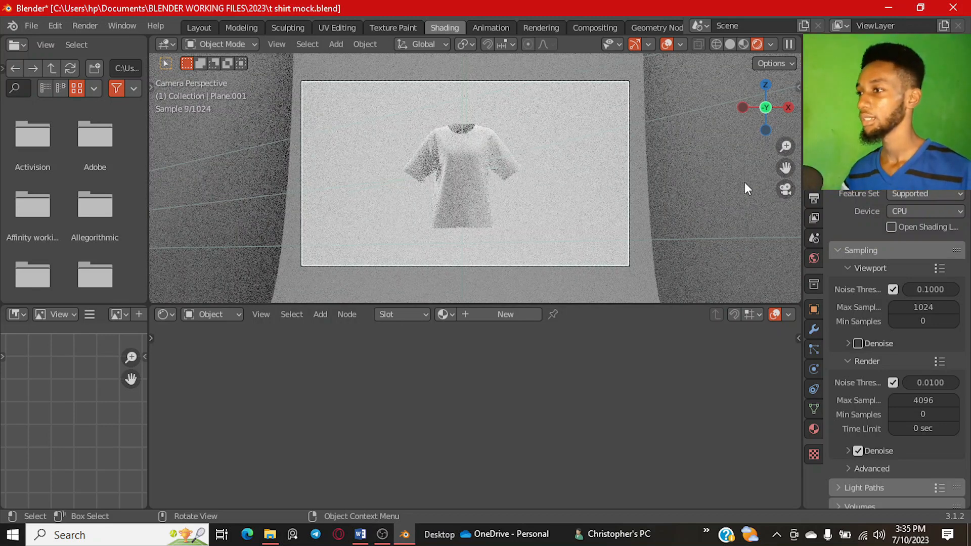
scroll(682, 211, down, 4)
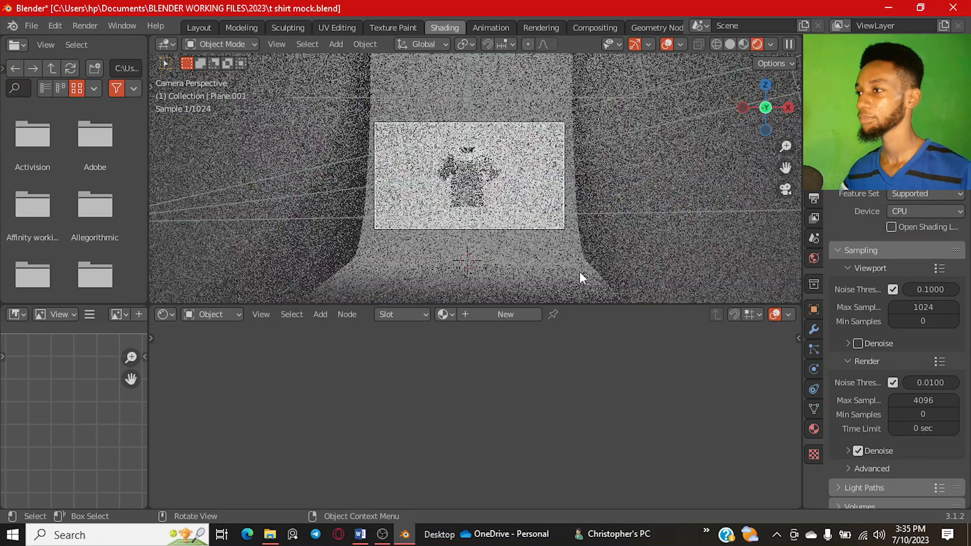
middle_drag(455, 283, 366, 189)
key(KP_0)
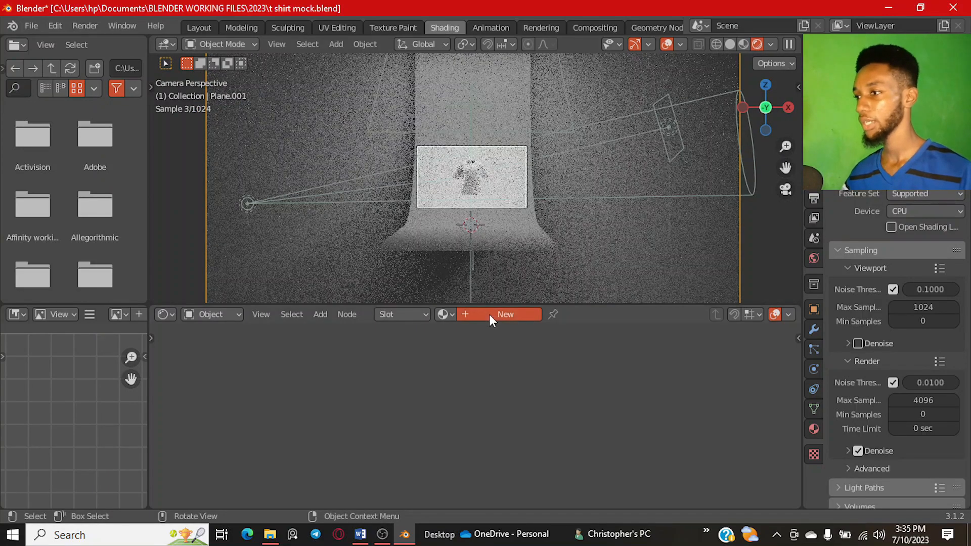
Step: Create a new material for the wall plane and switch its Principled BSDF node to an Emission shader
click(489, 314)
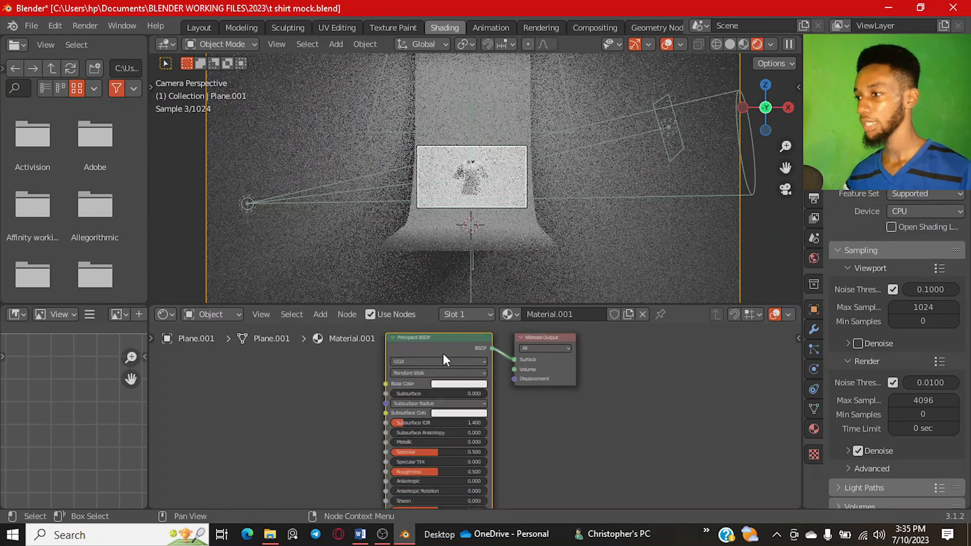
scroll(430, 366, up, 1)
key(shift+s)
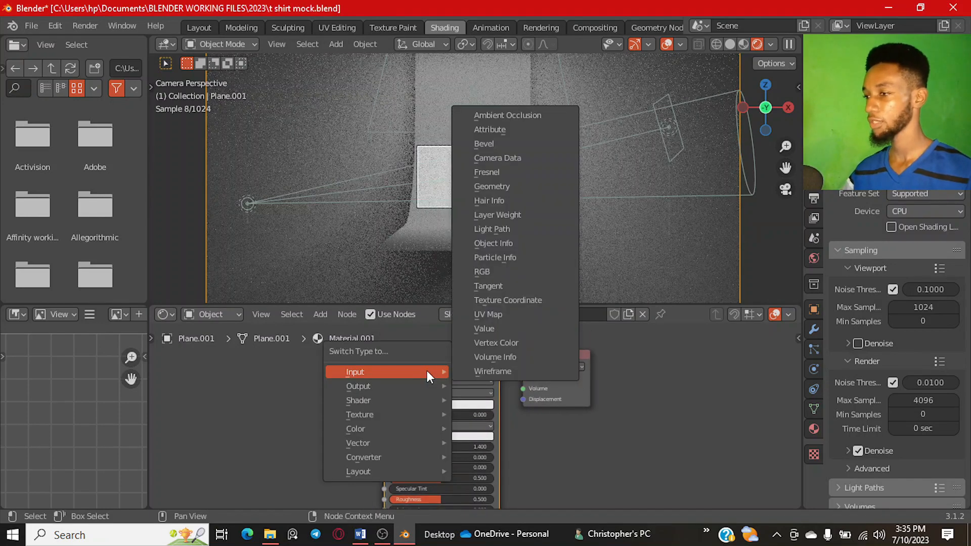
mouse_move(405, 399)
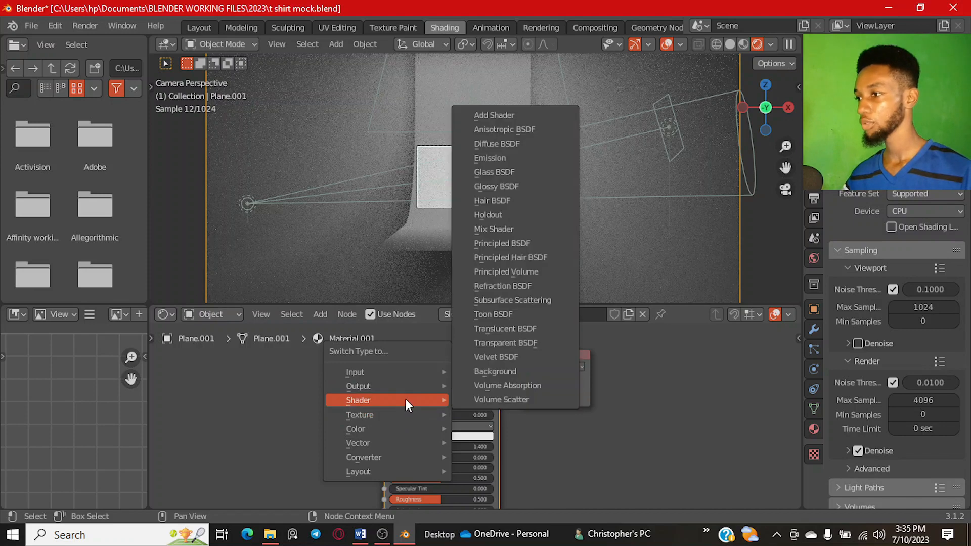
click(530, 159)
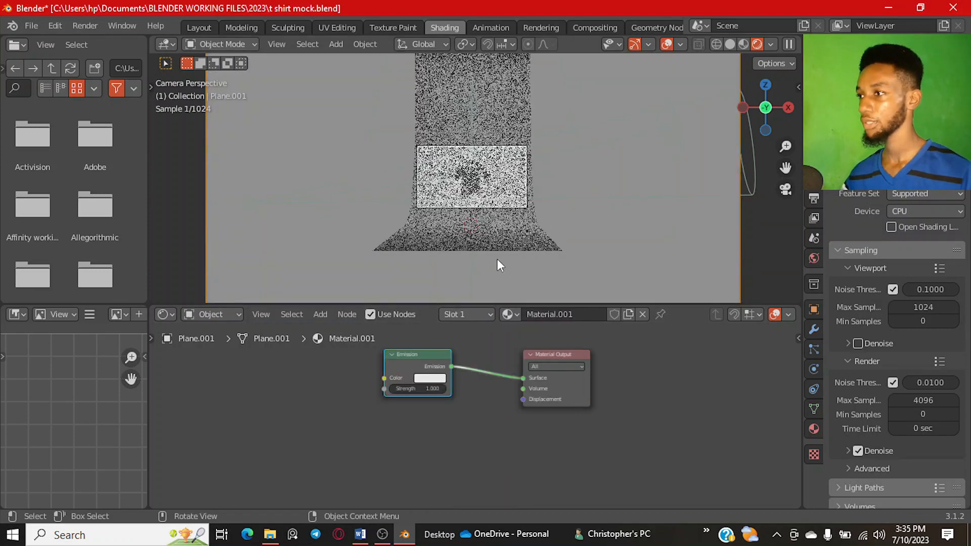
Step: Set the wall plane's Emission strength to 10 and save the file
click(421, 389)
text(1)
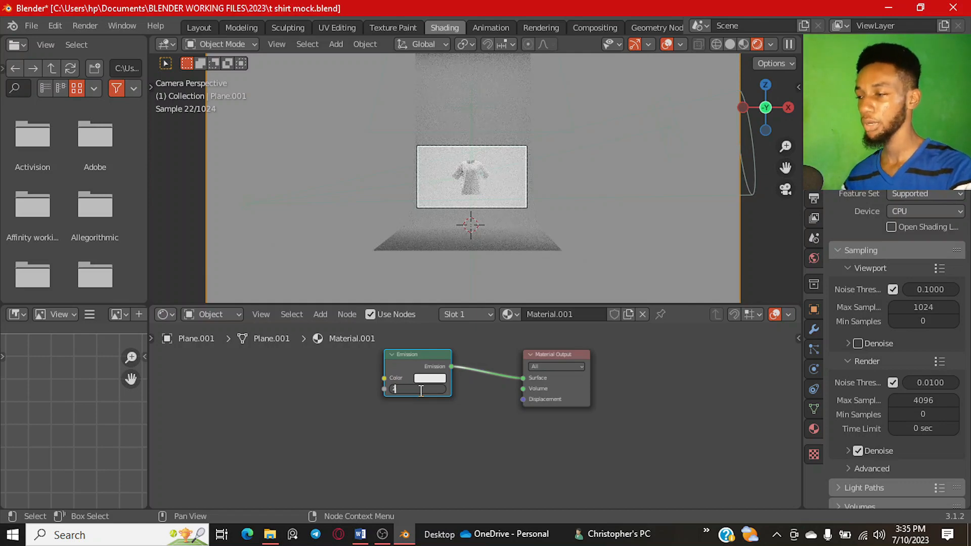
text(0.0)
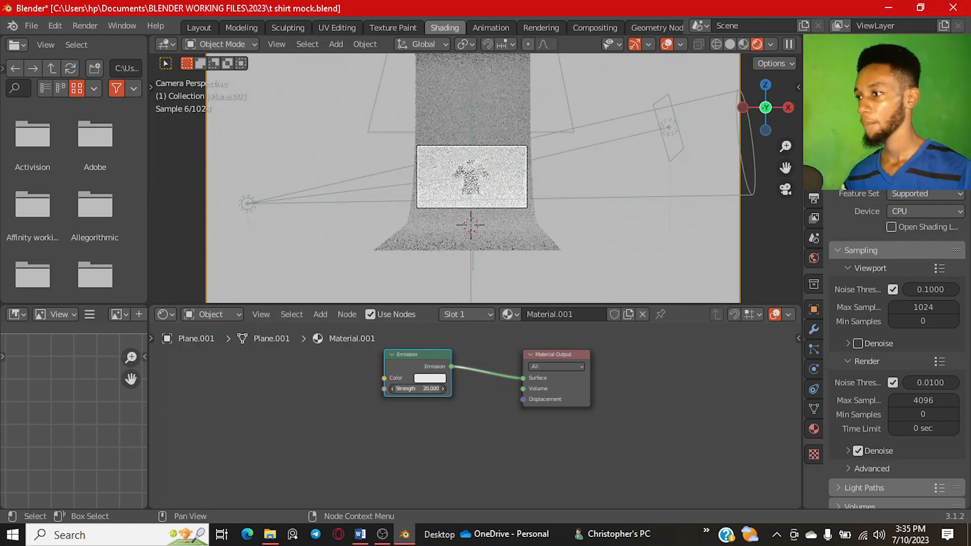
key(Return)
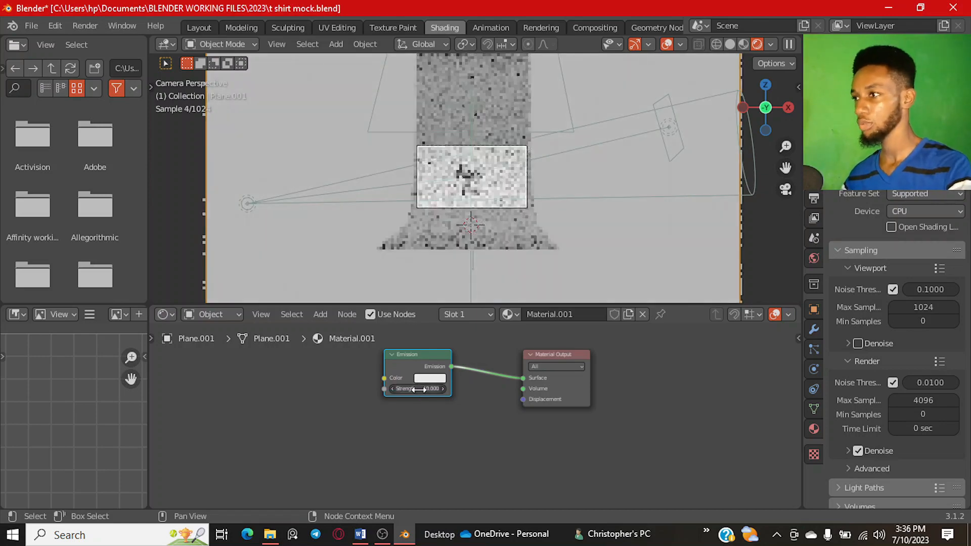
scroll(538, 183, up, 5)
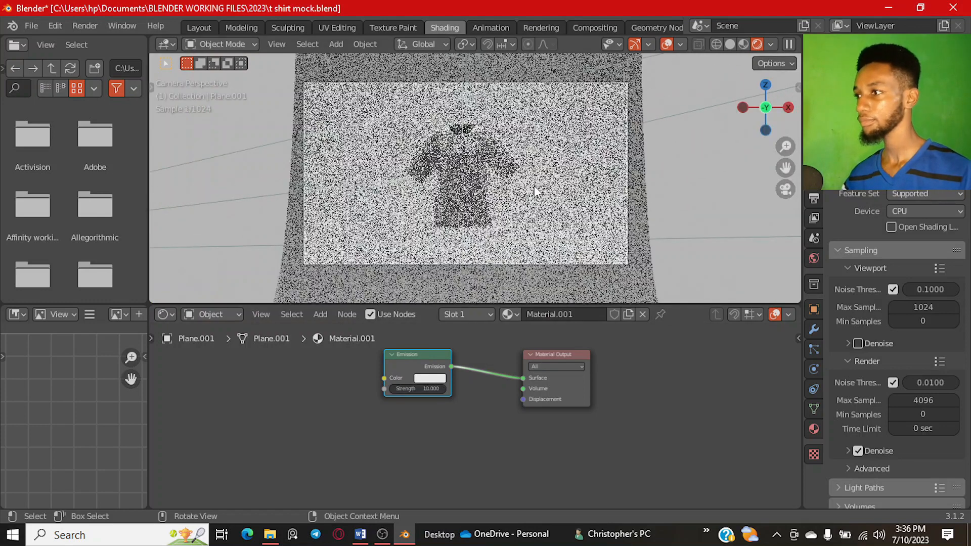
key(ctrl+s)
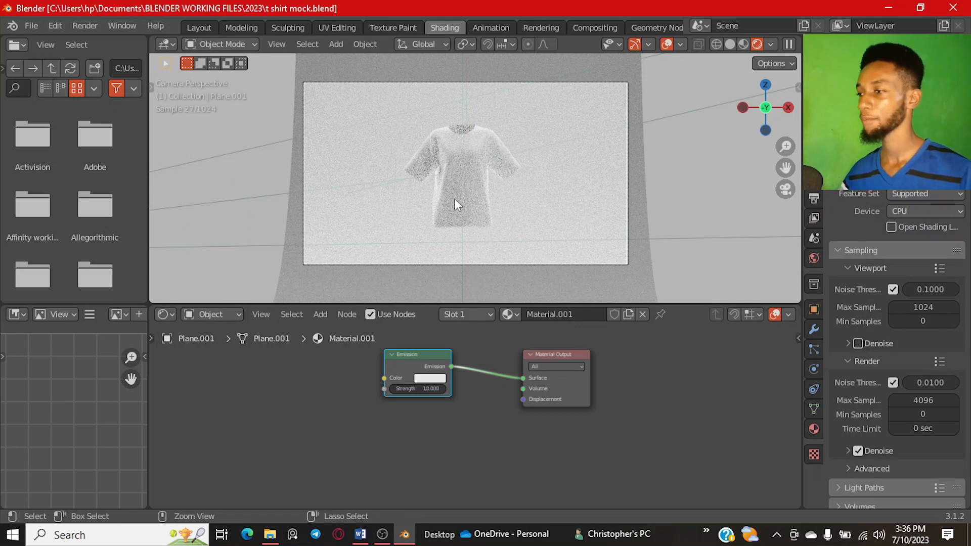
key(ctrl+s)
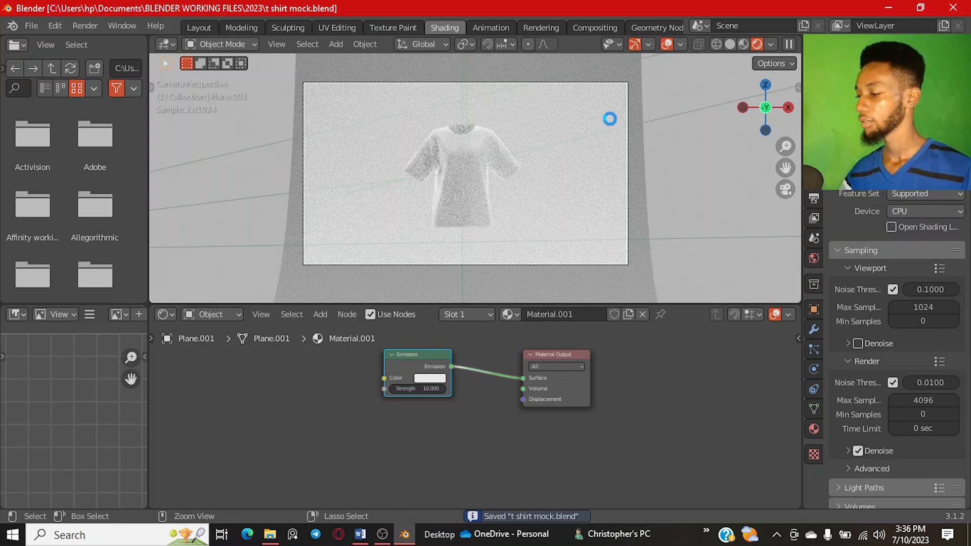
Step: Switch the render engine to Eevee and select the T-shirt to show its material nodes
click(915, 182)
click(916, 192)
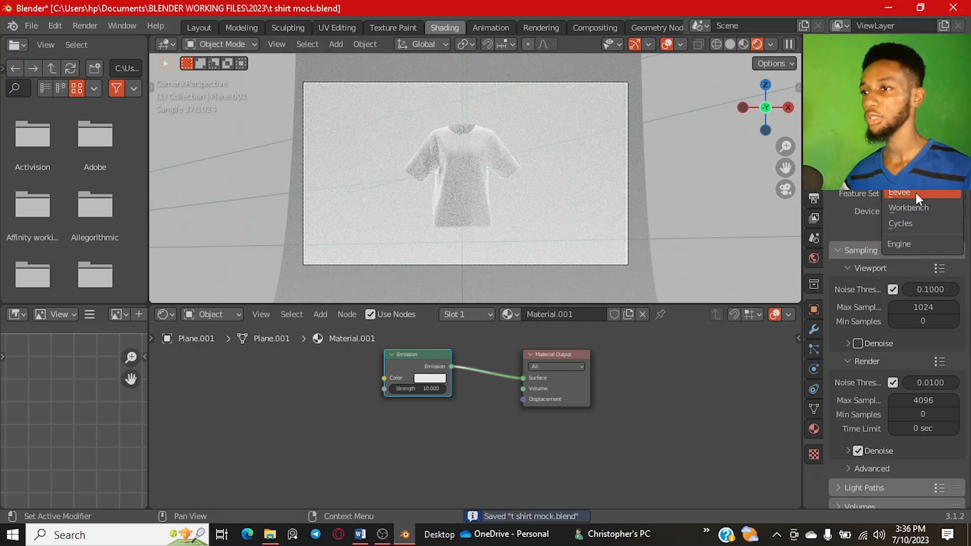
scroll(407, 158, up, 2)
click(456, 182)
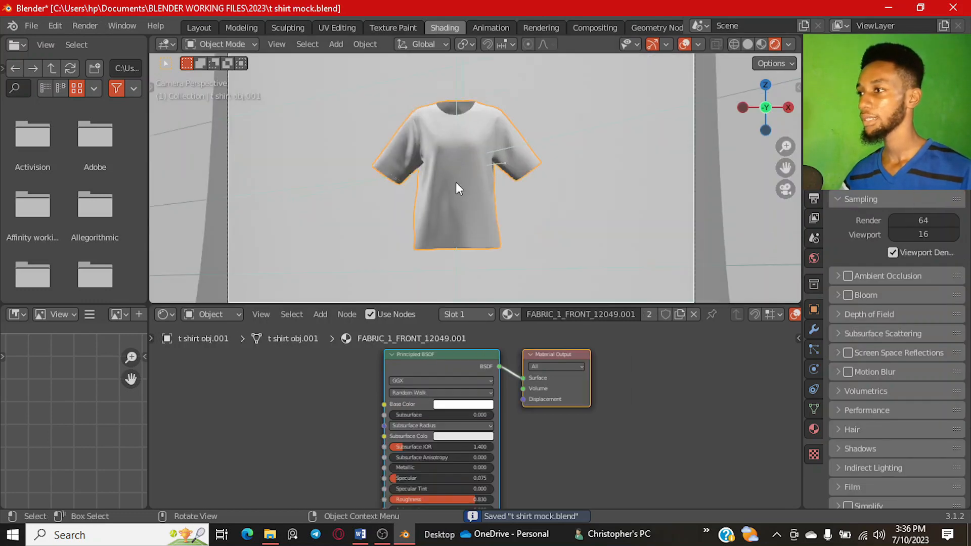
scroll(451, 177, up, 3)
mouse_move(447, 175)
shift+middle_down()
mouse_move(490, 165)
mouse_move(454, 193)
shift+middle_up()
scroll(340, 387, down, 3)
middle_drag(335, 387, 401, 377)
click(479, 131)
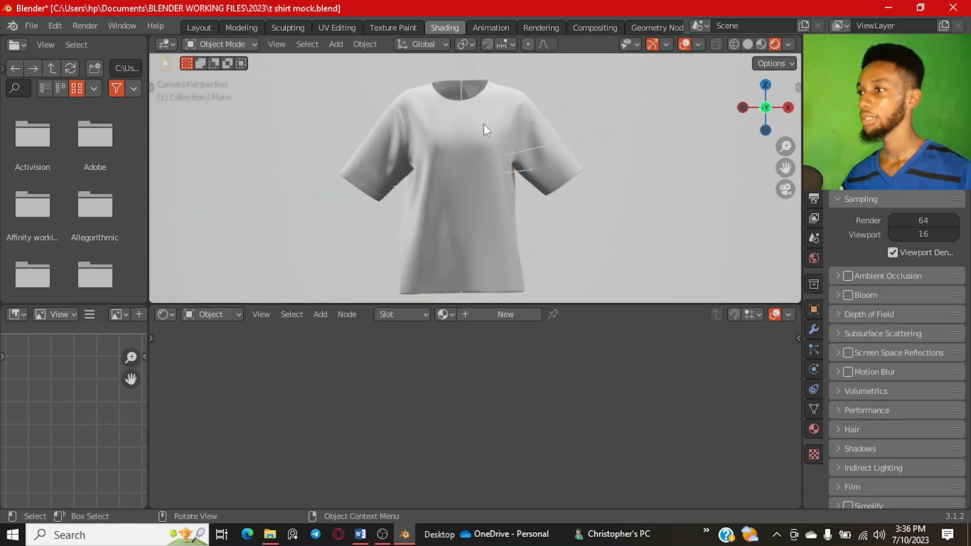
click(484, 124)
Step: Darken the T-shirt material's Base Color to near black with a value of 0.060
scroll(371, 409, up, 1)
middle_drag(373, 402, 466, 388)
scroll(464, 400, up, 3)
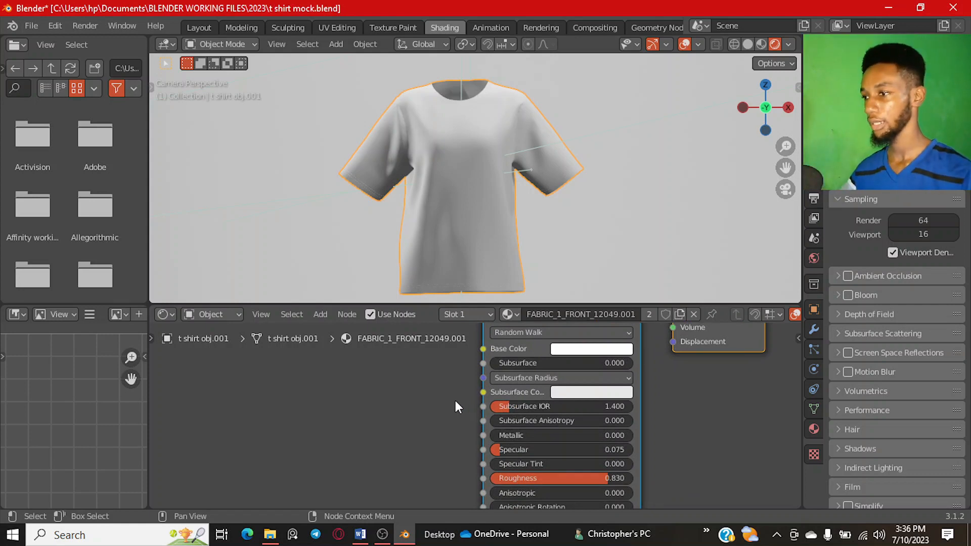
scroll(455, 405, down, 2)
middle_drag(447, 386, 383, 410)
scroll(386, 408, up, 3)
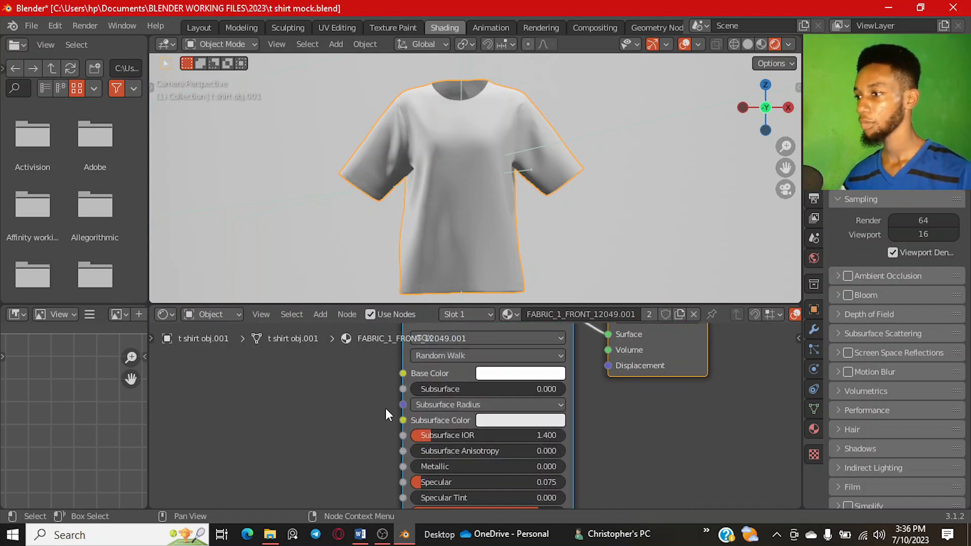
click(522, 373)
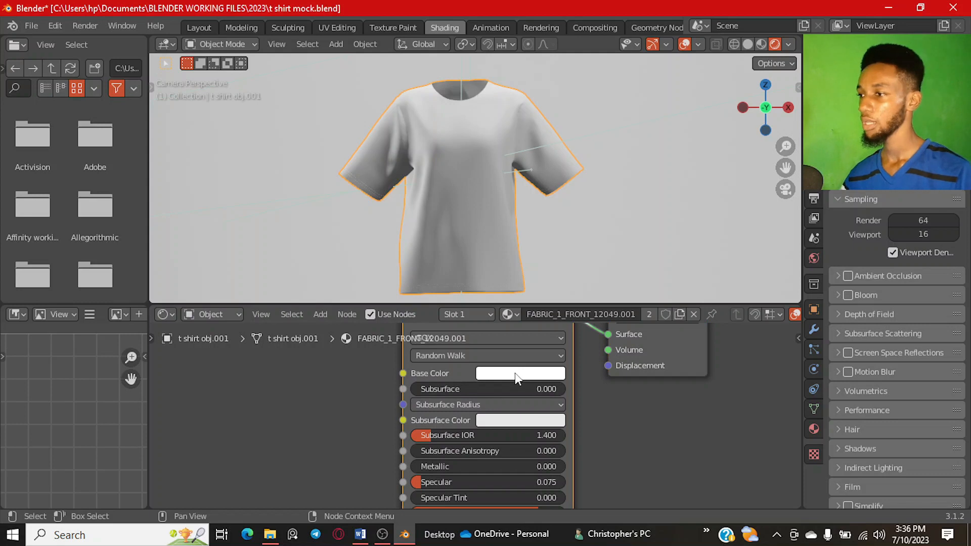
click(516, 374)
drag(599, 270, 598, 246)
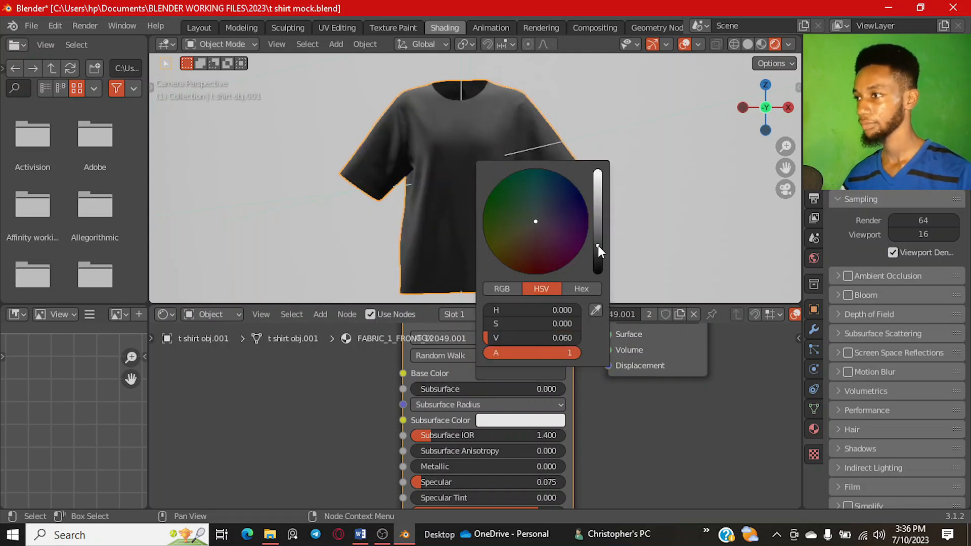
Step: Set the T-shirt material's Roughness to 1.000 and inspect the fabric surface up close
scroll(314, 397, down, 1)
middle_drag(314, 400, 356, 371)
scroll(415, 417, up, 2)
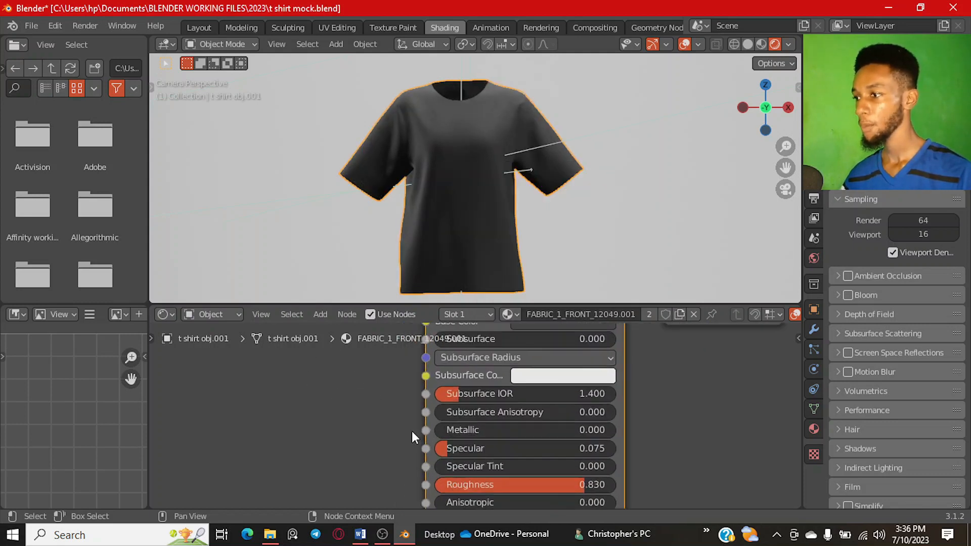
middle_drag(412, 431, 384, 376)
drag(469, 433, 506, 432)
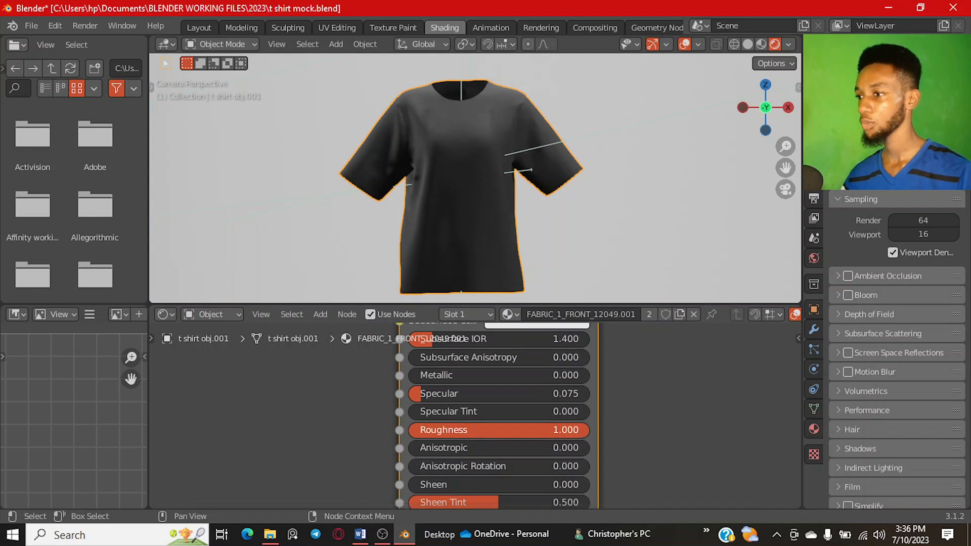
scroll(359, 435, down, 2)
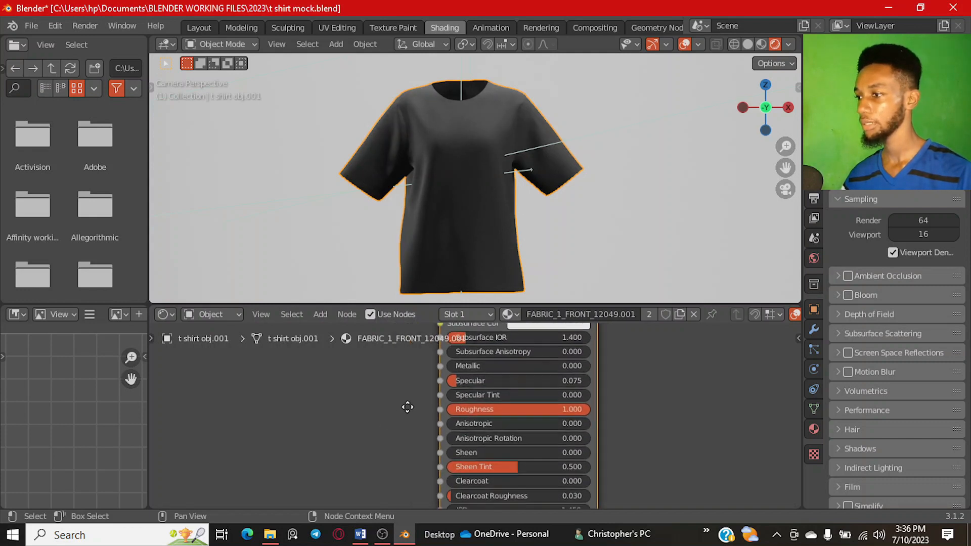
middle_drag(340, 417, 465, 414)
middle_drag(535, 424, 458, 381)
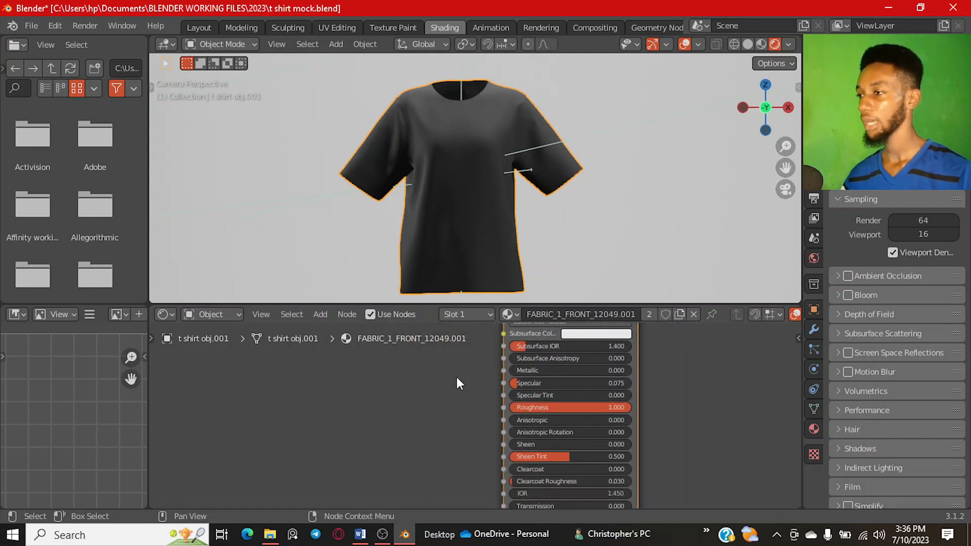
scroll(447, 200, up, 4)
scroll(447, 200, down, 1)
scroll(447, 201, down, 1)
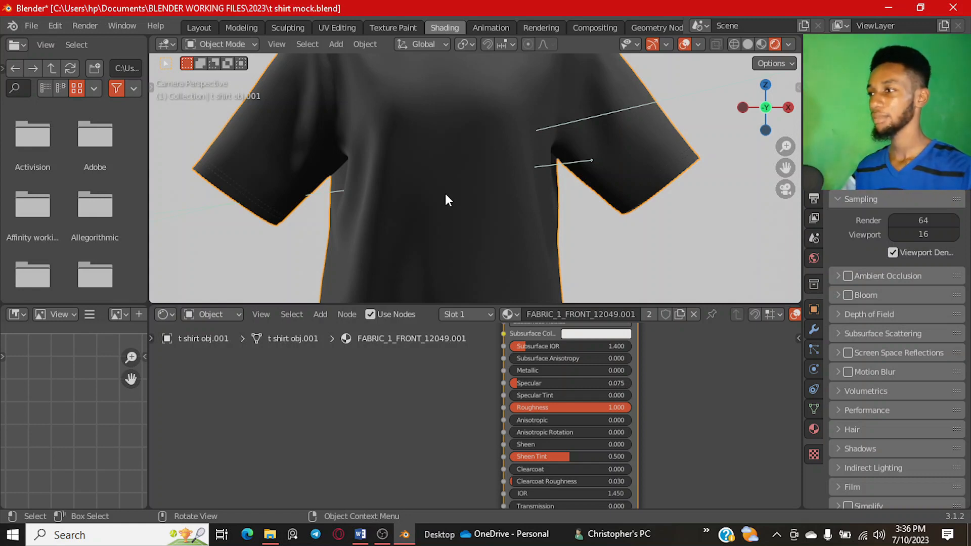
scroll(443, 400, down, 2)
middle_drag(443, 400, 485, 409)
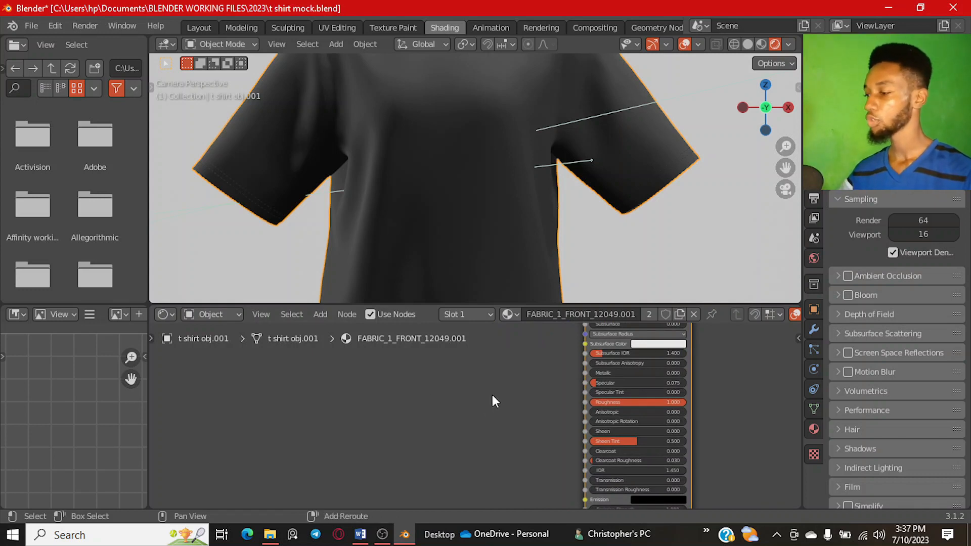
key(shift+a)
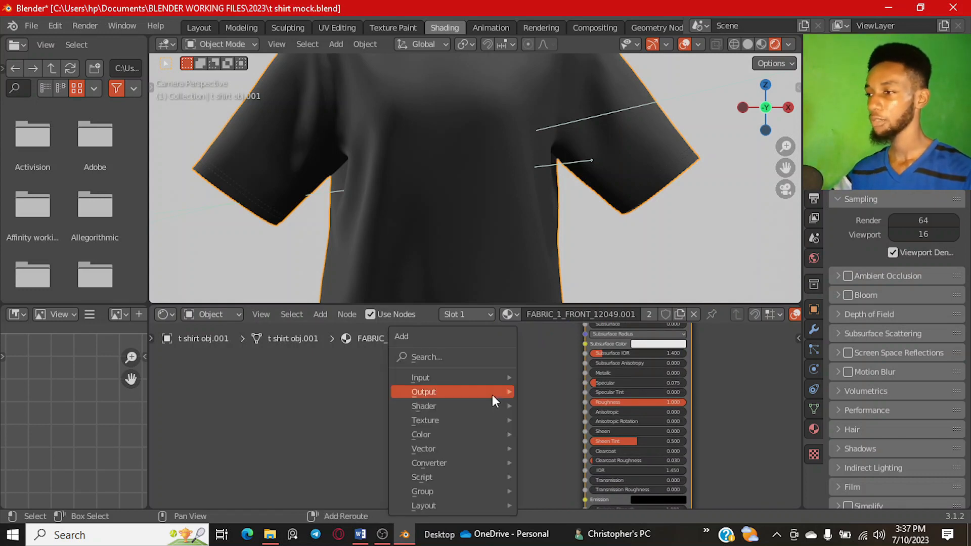
click(455, 358)
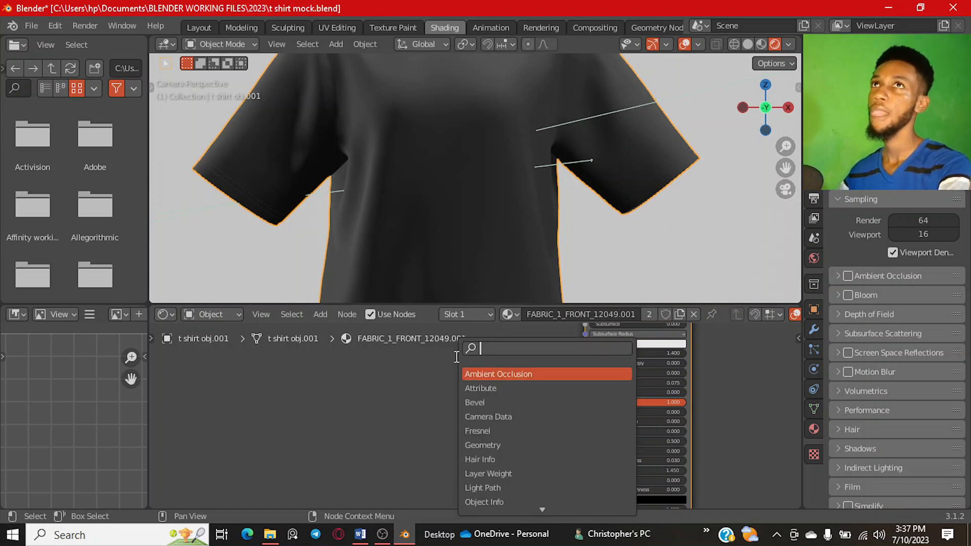
text(wave)
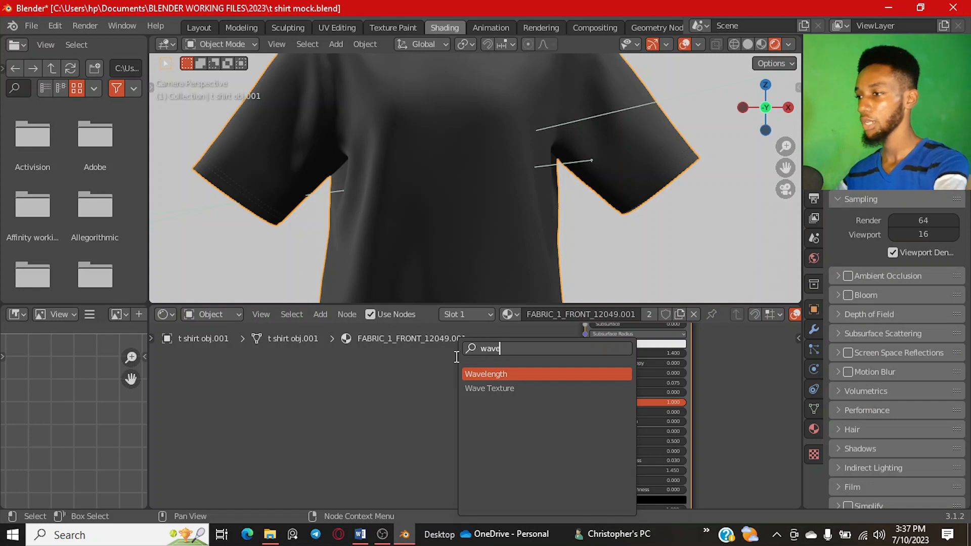
key(Return)
click(455, 357)
key(x)
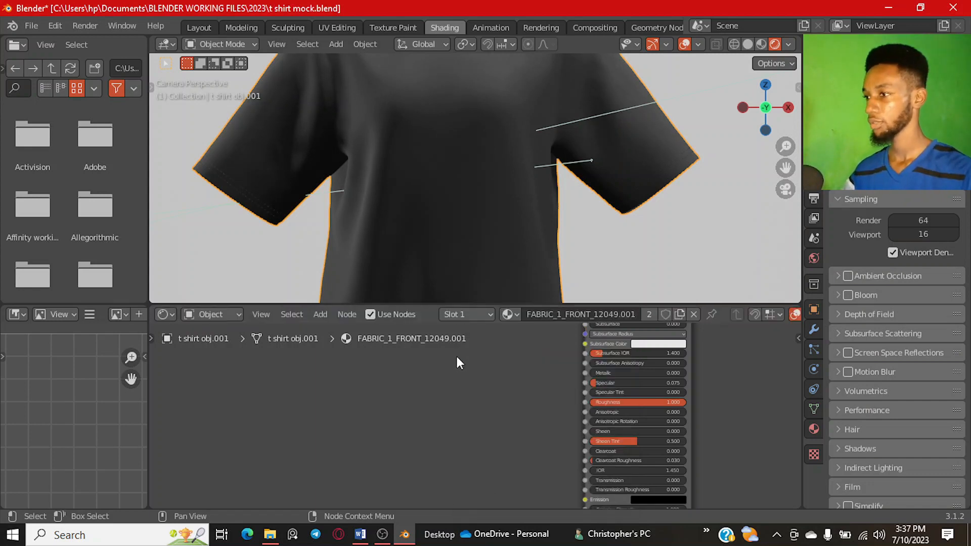
Step: Add a Wave Texture node to the T-shirt material and place it ahead of the Principled BSDF node
key(shift+a)
click(457, 355)
text(wavee)
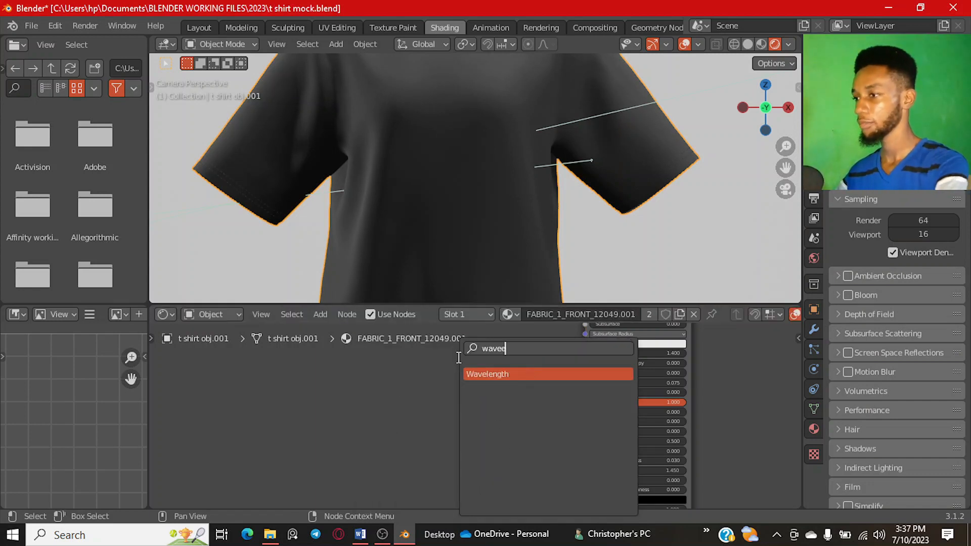
key(BackSpace)
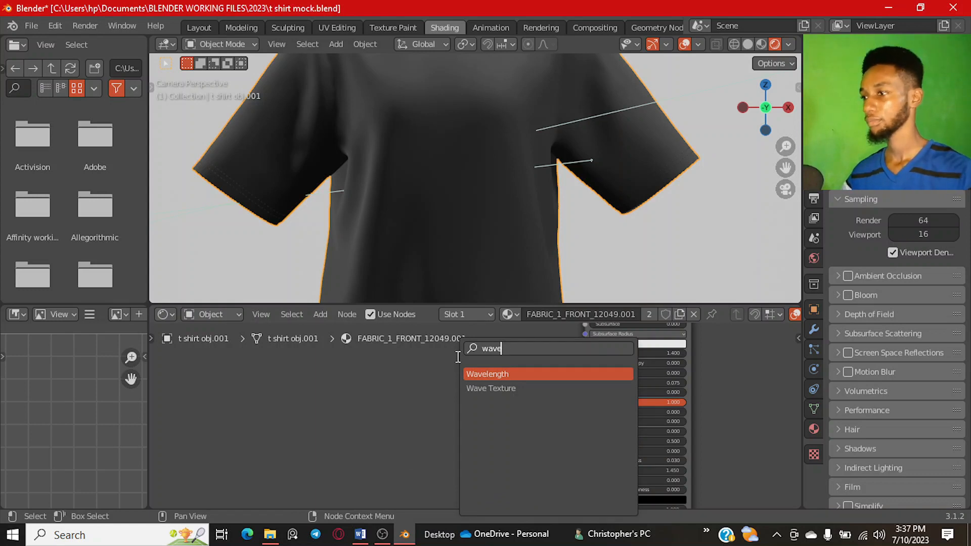
click(490, 389)
click(470, 400)
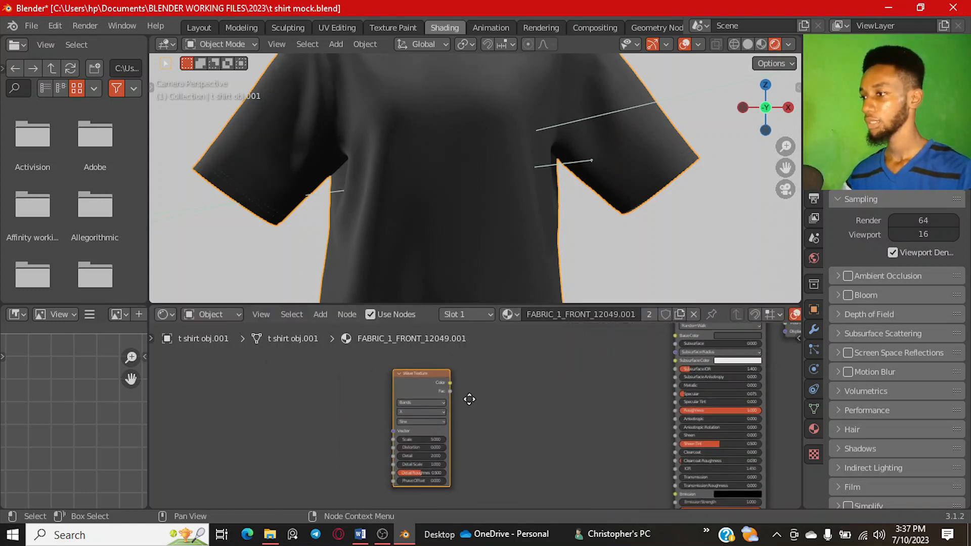
drag(429, 381, 479, 374)
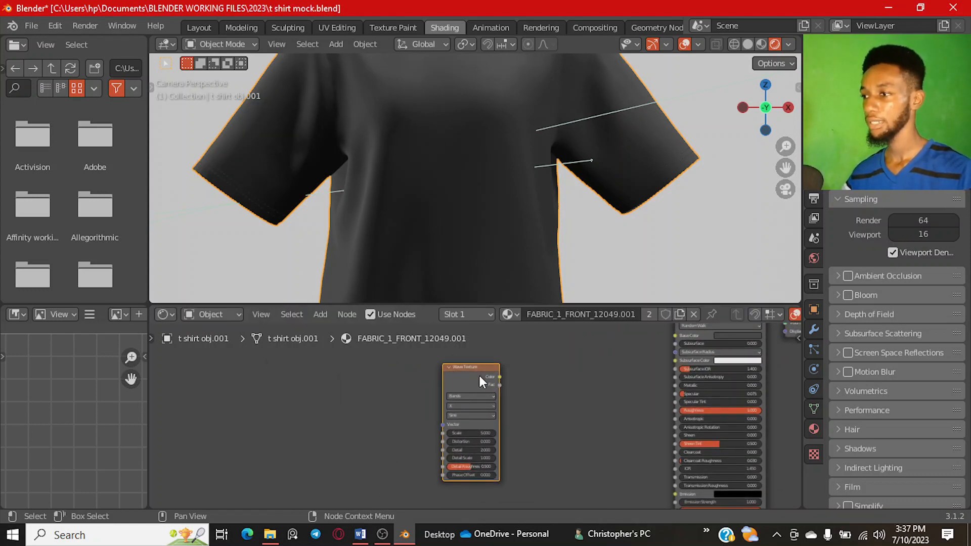
Step: Add linked Texture Coordinate and Mapping nodes to the Wave Texture, and move the chain farther from the Principled BSDF node
scroll(478, 375, up, 2)
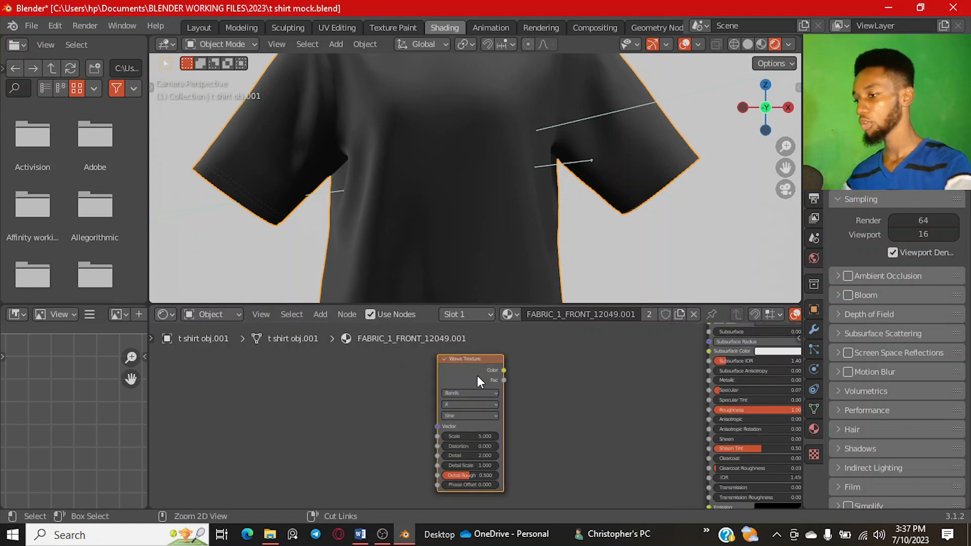
key(ctrl+t)
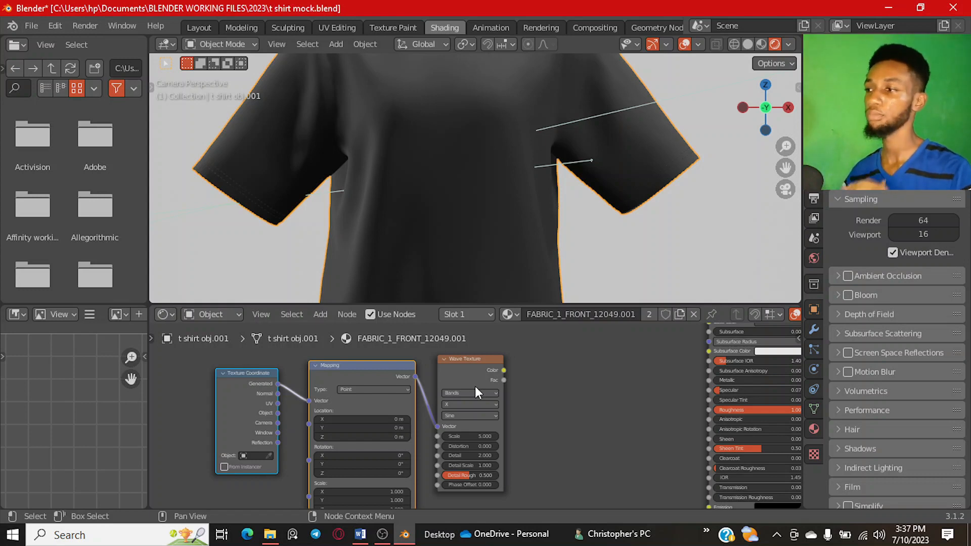
drag(475, 372, 487, 367)
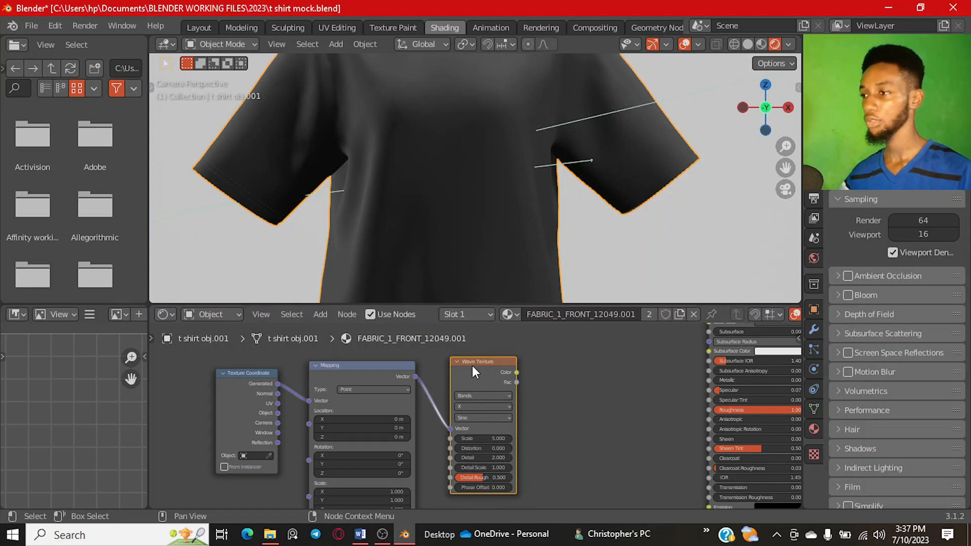
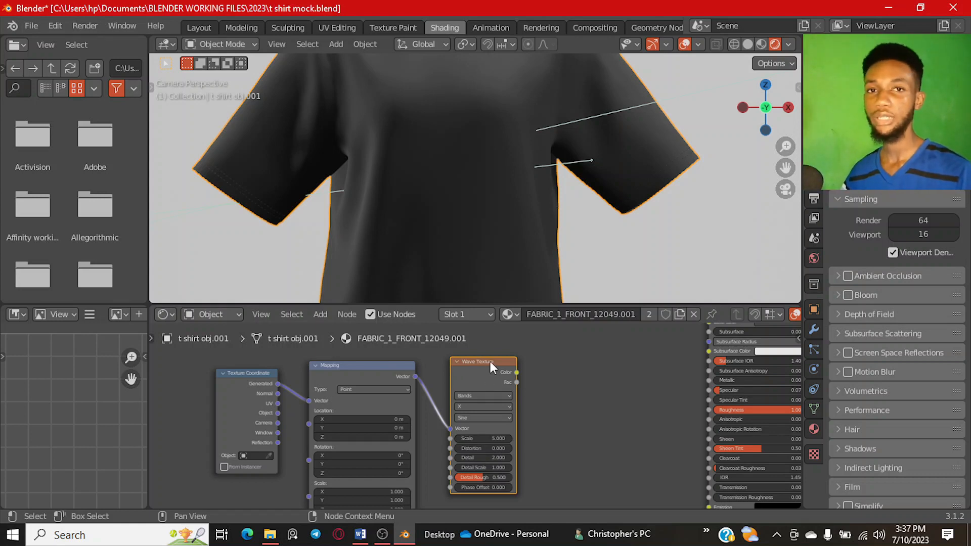
drag(489, 366, 506, 368)
scroll(281, 388, down, 1)
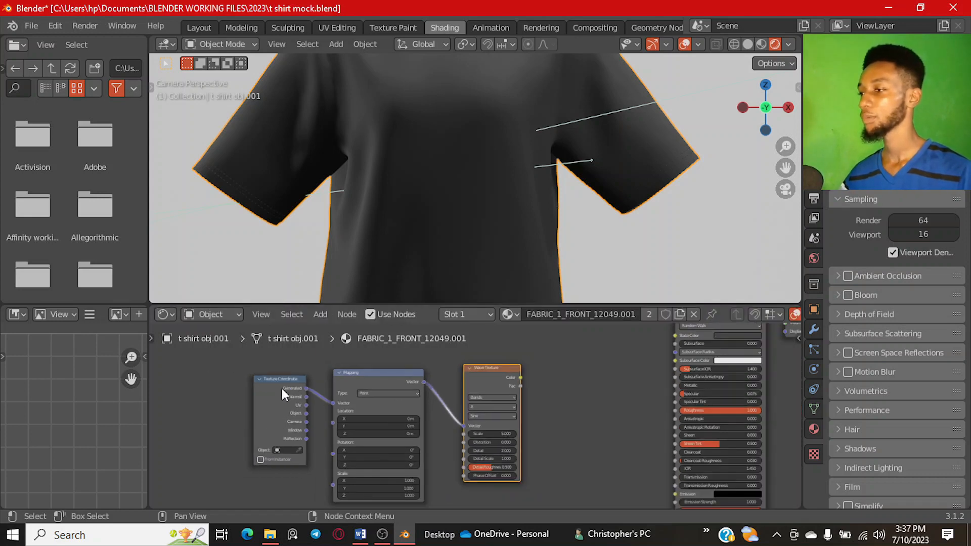
drag(296, 371, 502, 455)
drag(485, 378, 342, 377)
click(459, 389)
Step: Add a ColorRamp node to the T-shirt material between the Wave Texture and the Principled BSDF
key(shift+a)
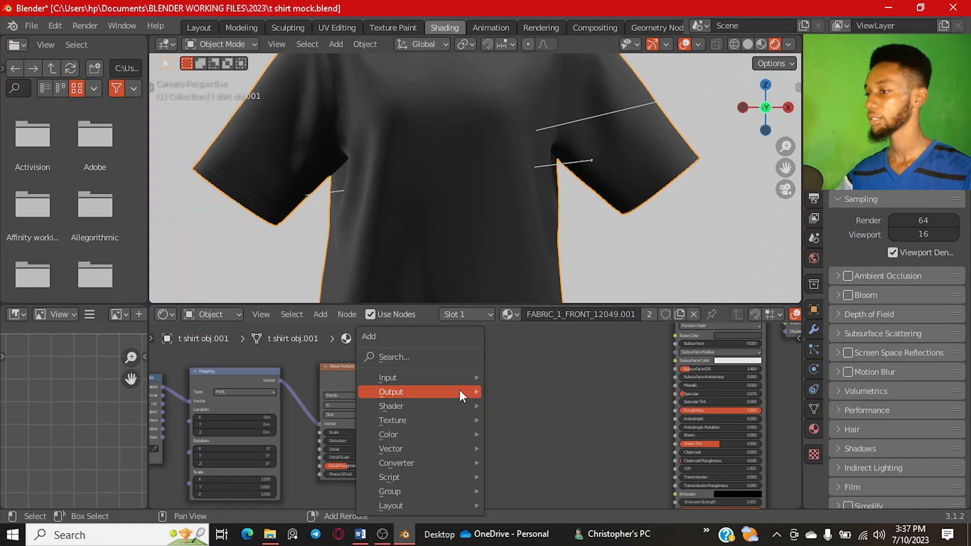
click(431, 352)
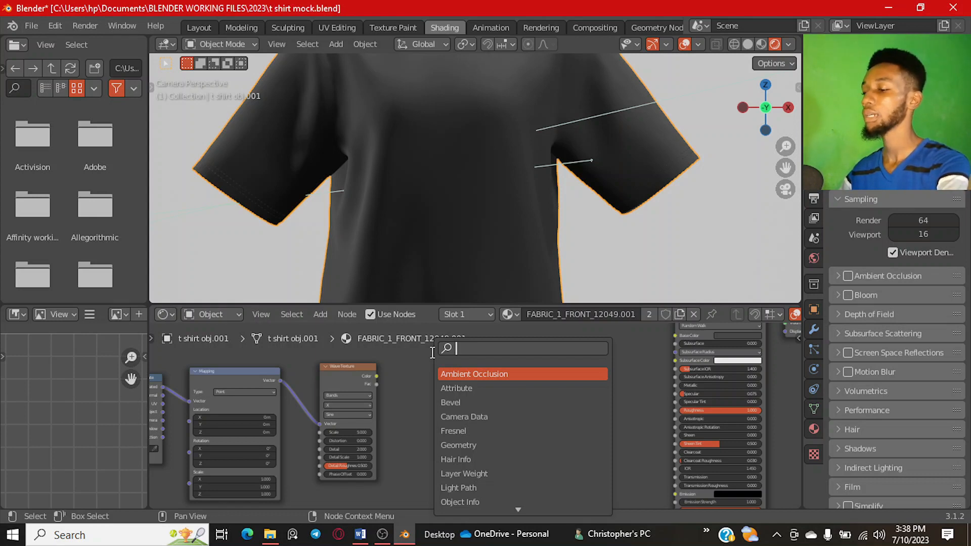
text(colo)
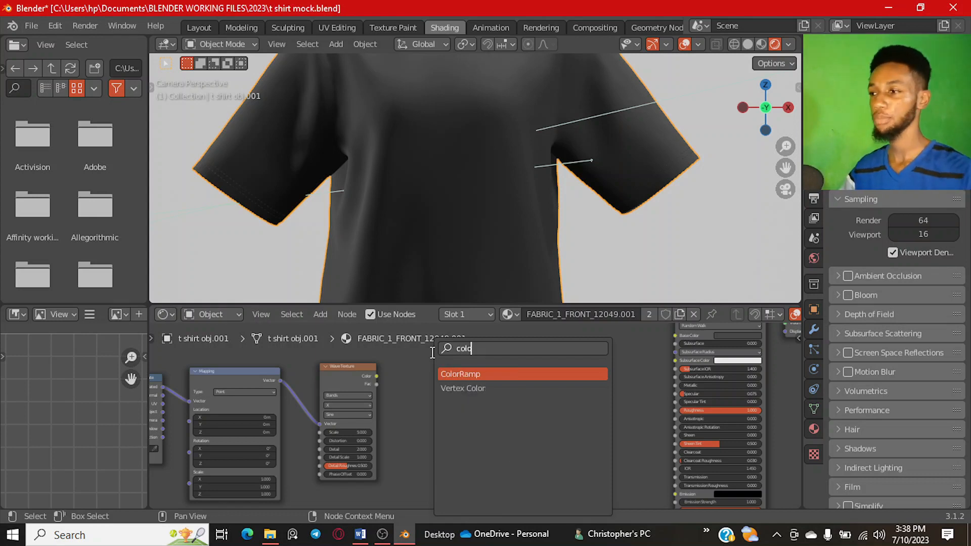
click(478, 374)
click(524, 382)
scroll(451, 386, down, 1)
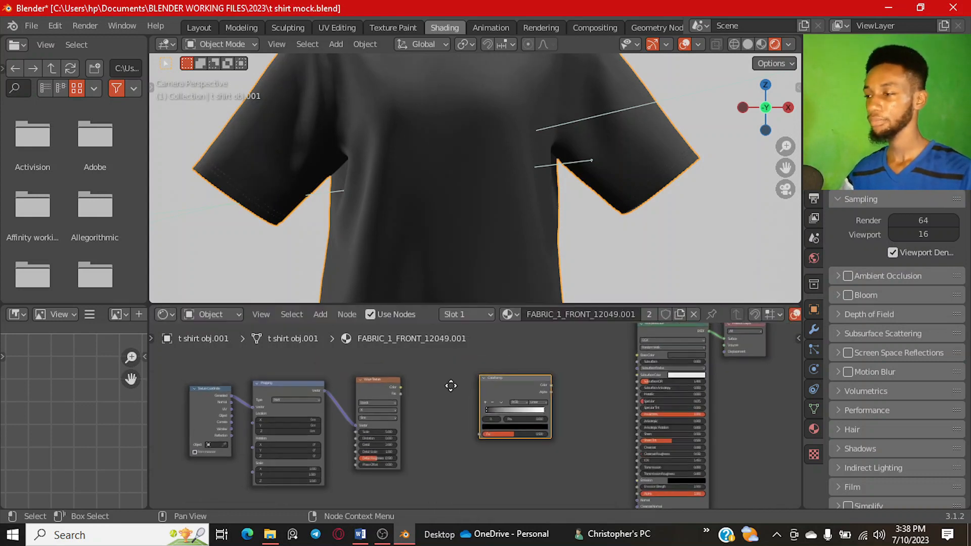
Step: Duplicate the Texture Coordinate, Mapping and Wave Texture nodes together and place the copies above the originals
middle_drag(451, 386, 497, 399)
drag(433, 395, 439, 396)
scroll(438, 396, down, 3)
middle_drag(439, 396, 454, 409)
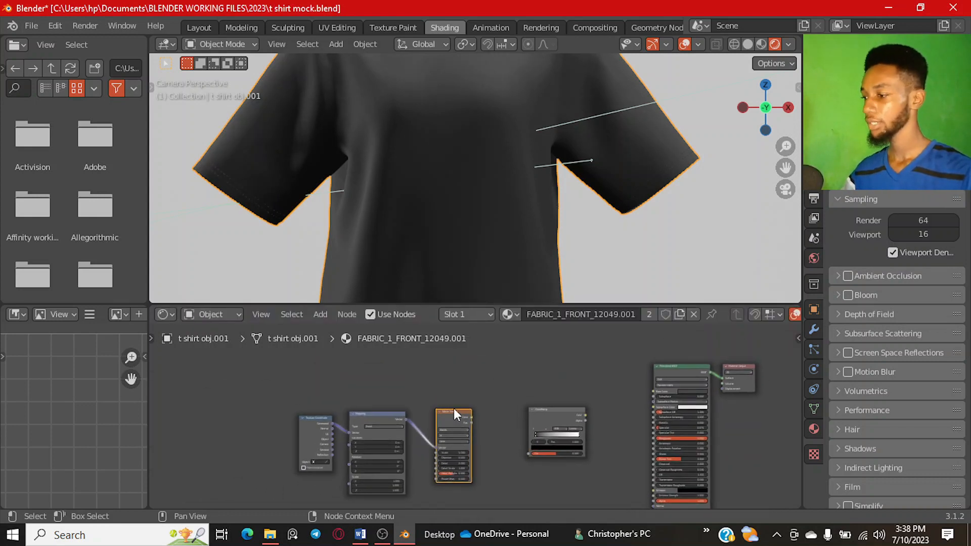
drag(286, 395, 473, 478)
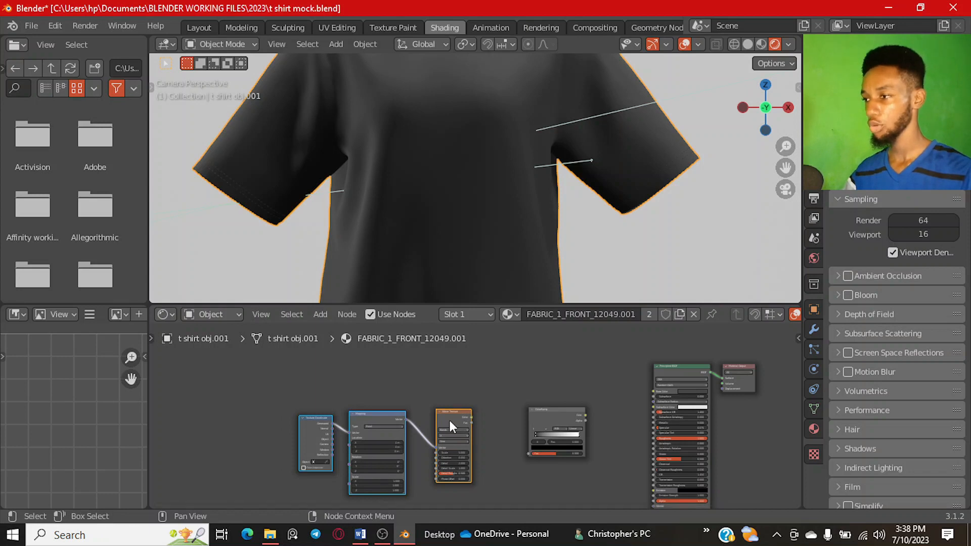
middle_drag(448, 420, 457, 426)
key(shift+d)
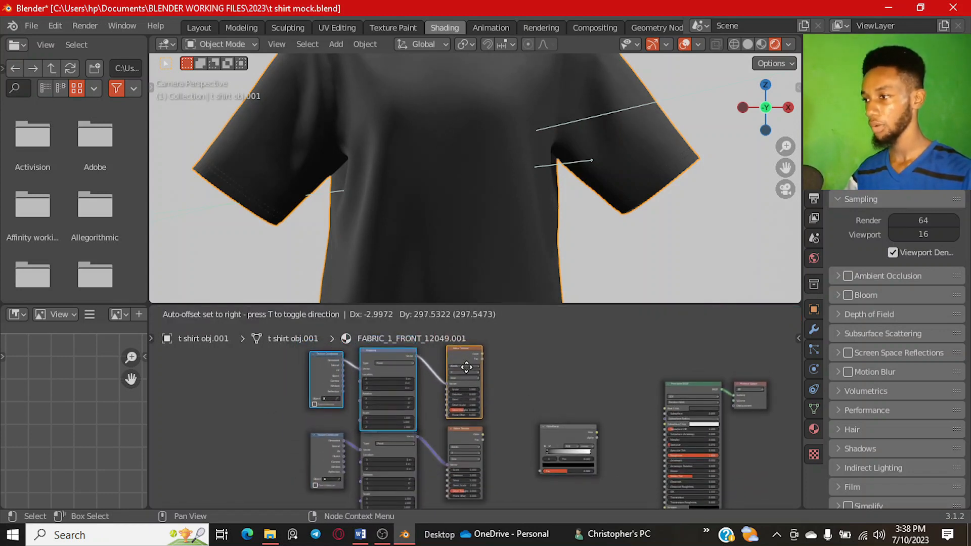
click(462, 354)
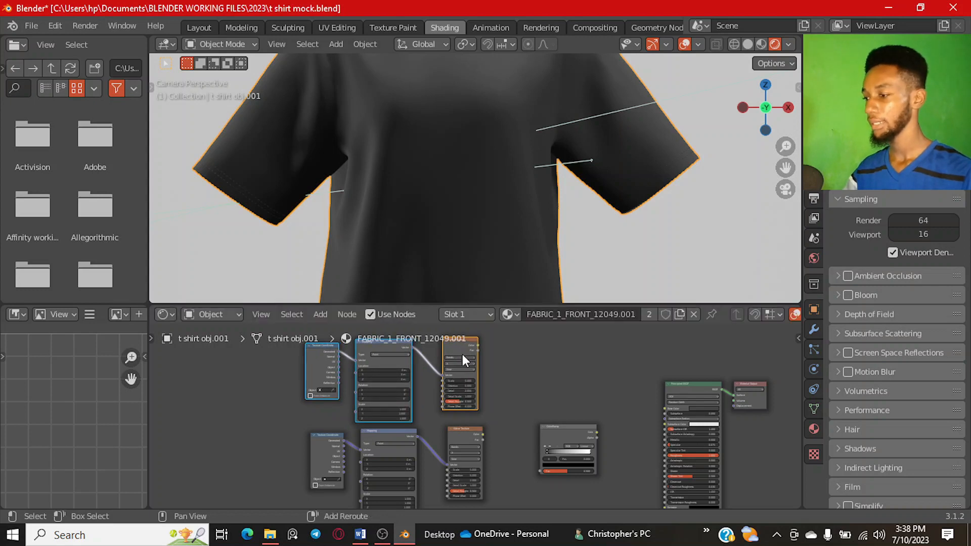
Step: Add a MixRGB node beside the duplicated Wave Texture node
key(shift+a)
click(489, 354)
text(mix)
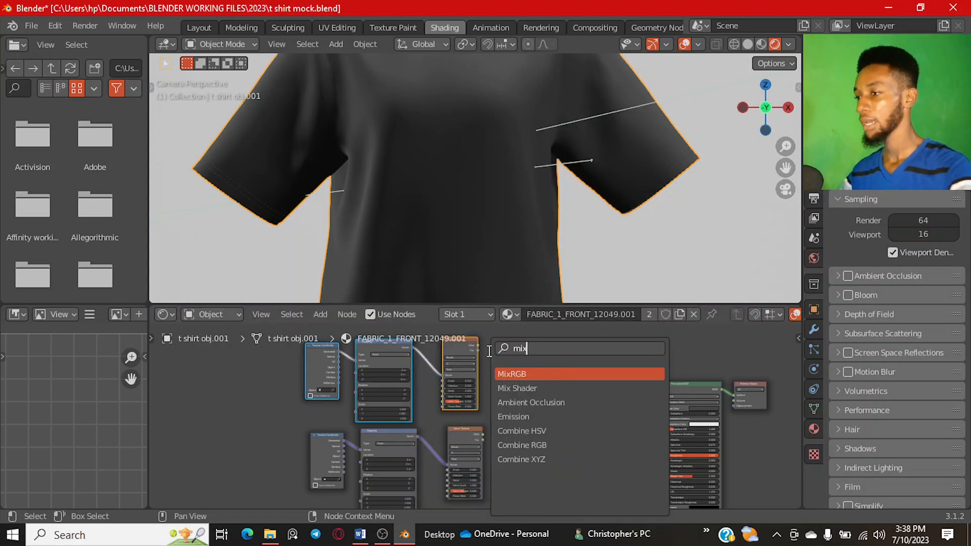
click(546, 375)
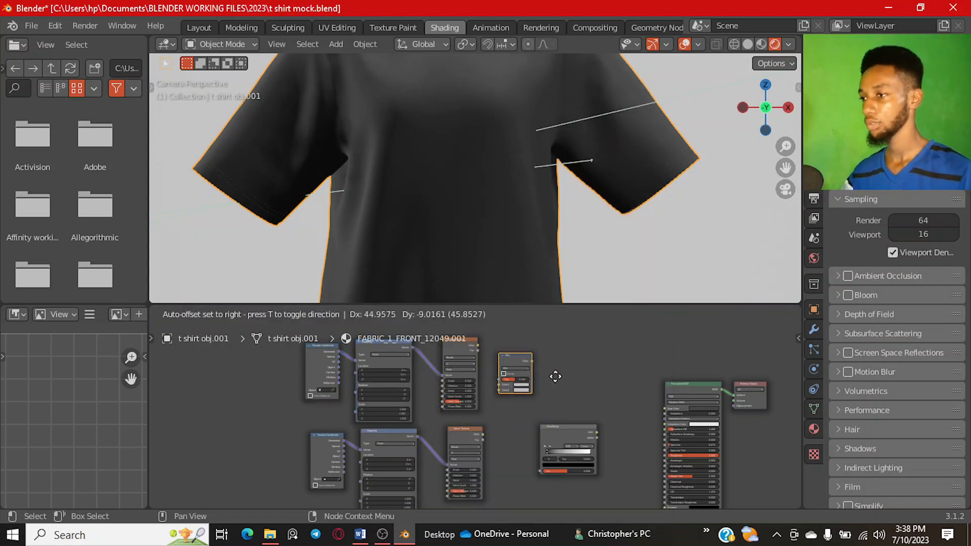
click(605, 377)
Step: Position the Mix node between the two Wave Textures and the ColorRamp, and link its Color output to the ColorRamp's Fac
drag(574, 432, 618, 406)
drag(564, 354, 584, 447)
scroll(585, 446, up, 1)
drag(620, 403, 612, 460)
drag(557, 388, 541, 404)
scroll(609, 445, down, 2)
middle_drag(615, 446, 512, 392)
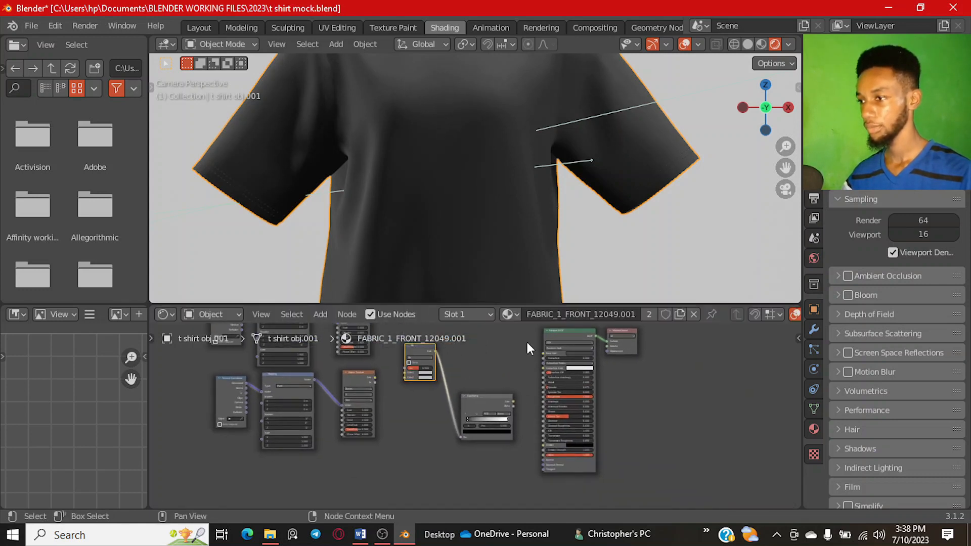
Step: Move the Principled BSDF and Material Output nodes farther from the ColorRamp, and add a Bump node in the gap
drag(526, 340, 645, 395)
drag(572, 331, 623, 357)
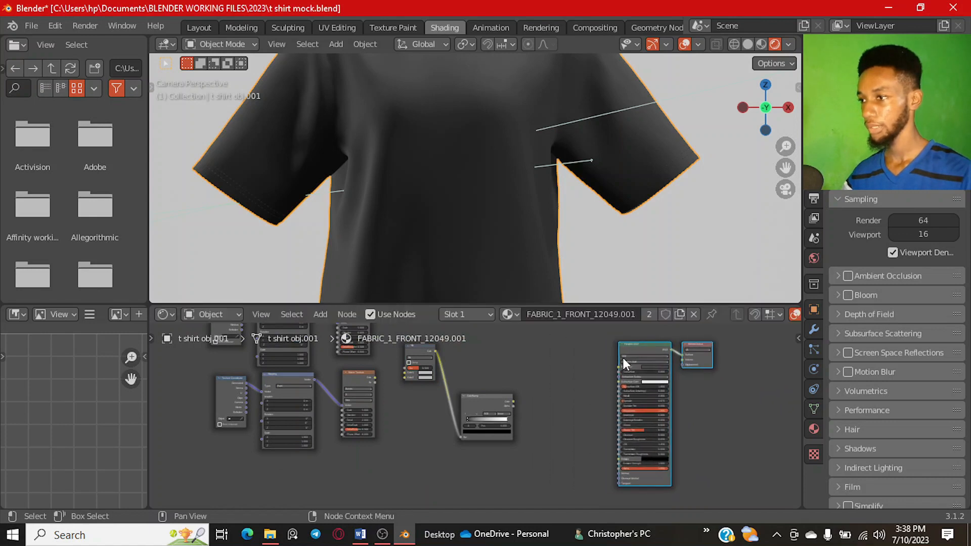
scroll(555, 440, up, 1)
middle_drag(538, 438, 509, 385)
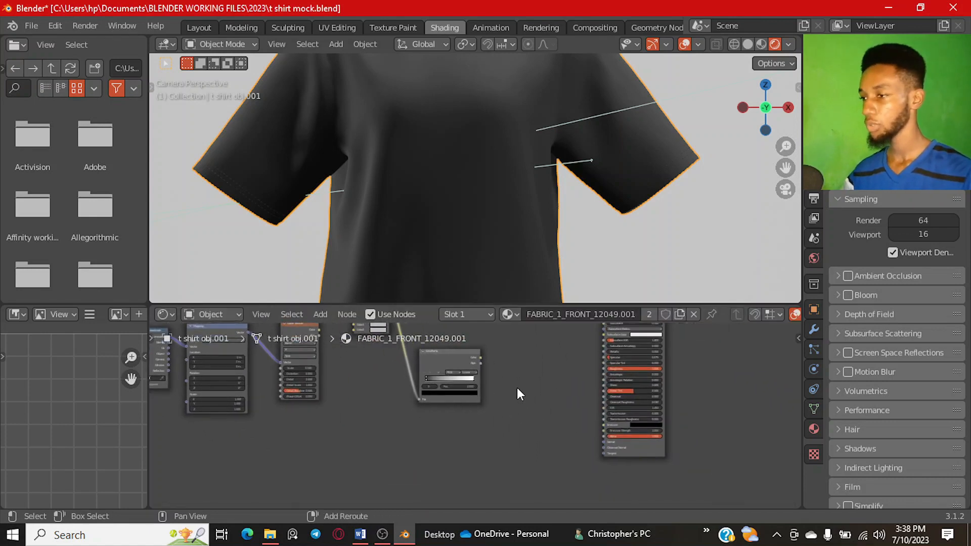
key(shift+a)
mouse_move(519, 388)
click(501, 357)
text(b)
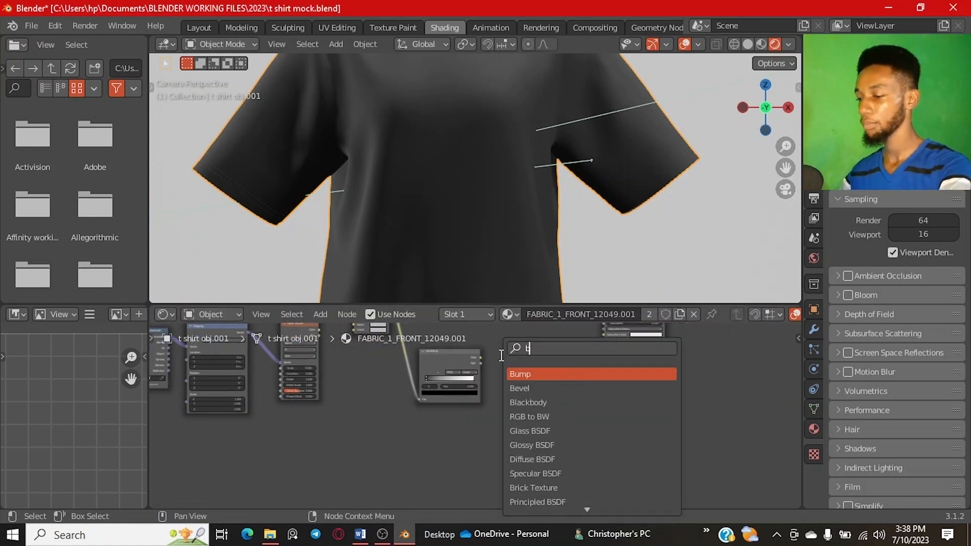
text(ump)
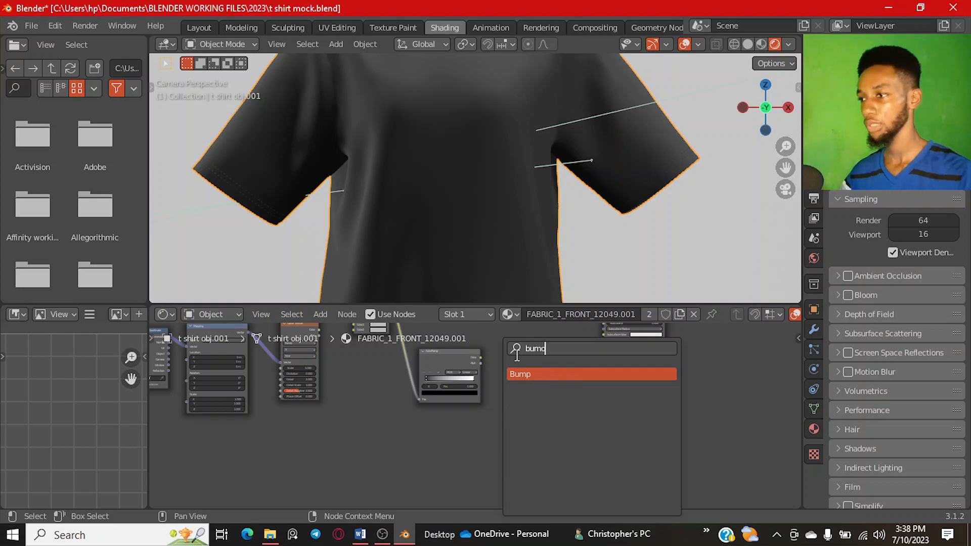
click(544, 374)
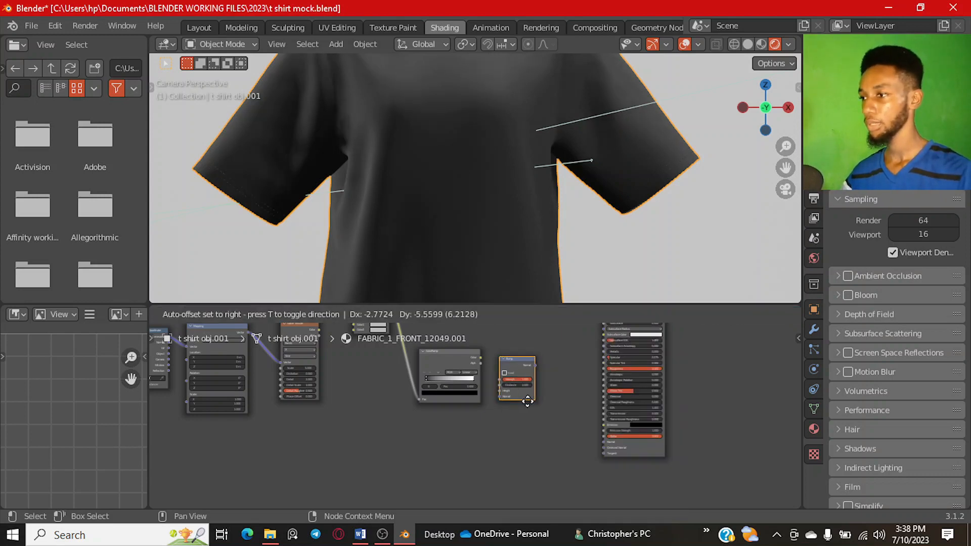
click(593, 451)
Step: Link the ColorRamp output to the Principled BSDF's Transmission input and to the Bump node's Height input
drag(457, 356, 637, 414)
scroll(519, 420, up, 1)
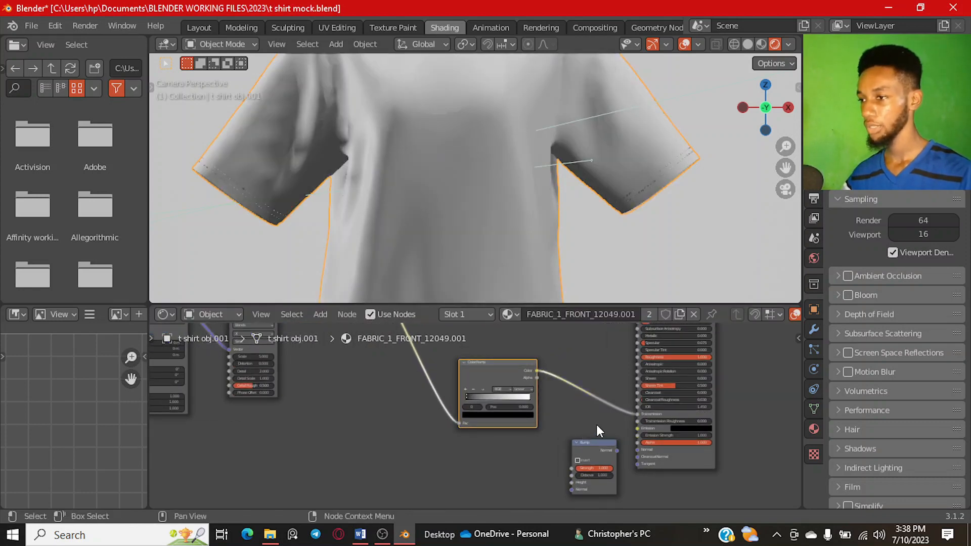
scroll(561, 424, down, 1)
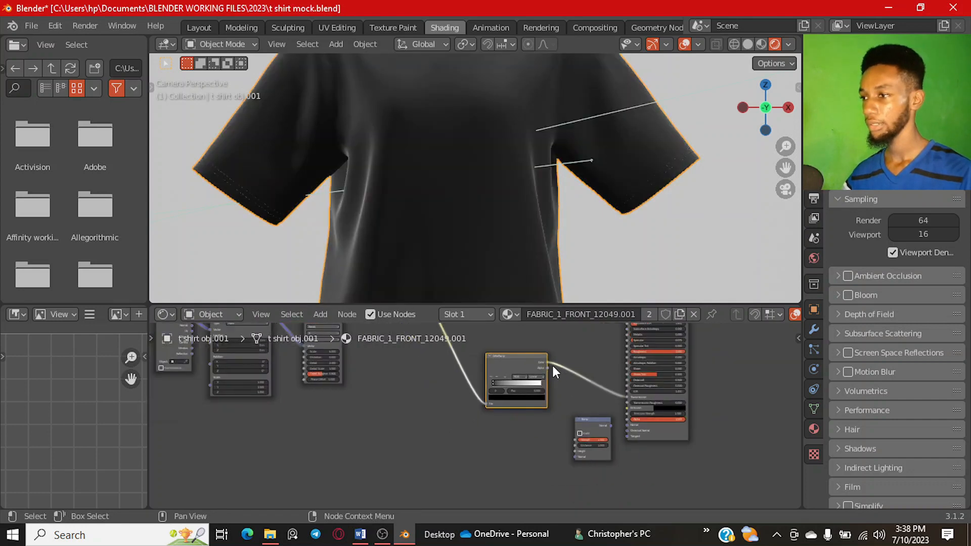
drag(546, 363, 576, 451)
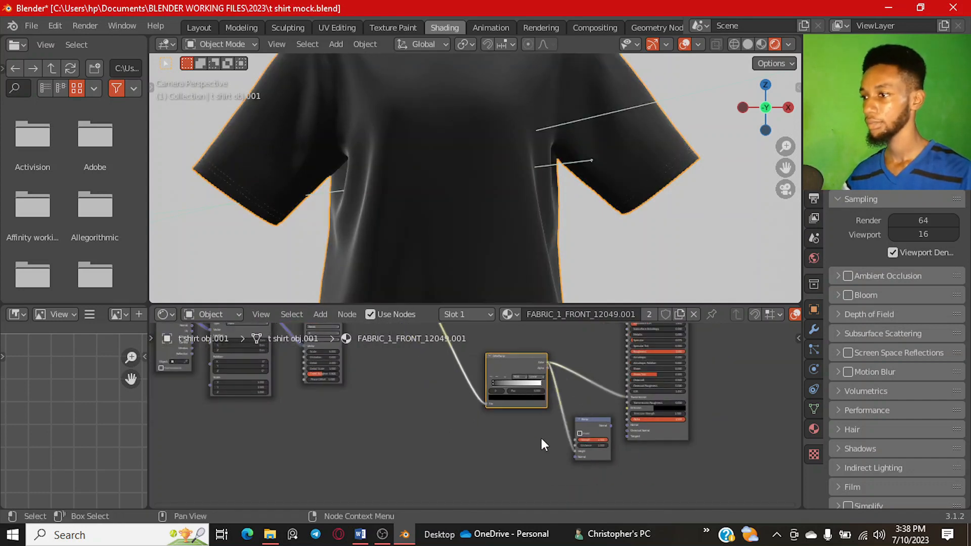
Step: Link the Color output of the lower Wave Texture to the Mix node's Color1 input
scroll(493, 424, down, 2)
middle_drag(487, 409, 548, 448)
scroll(491, 404, up, 2)
middle_drag(478, 370, 531, 426)
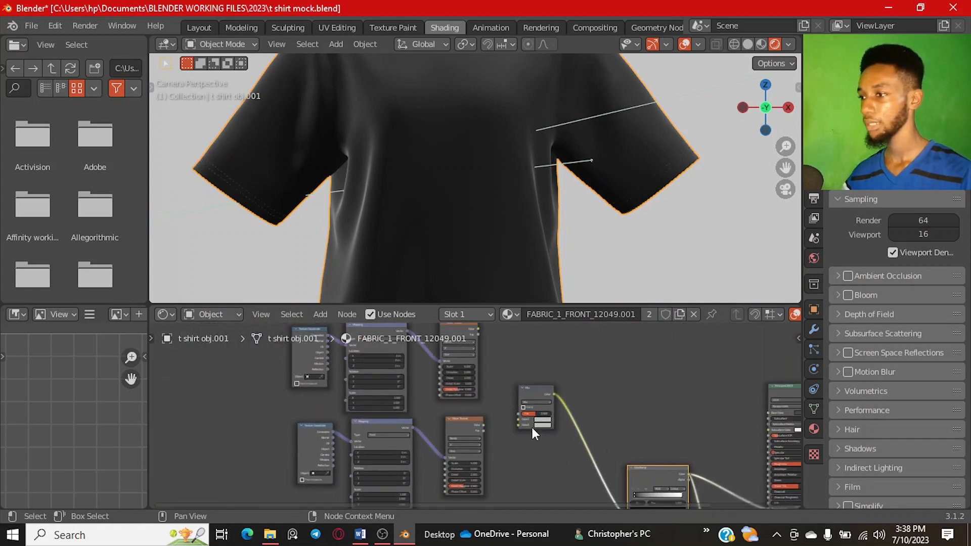
scroll(505, 373, up, 2)
middle_drag(505, 373, 500, 410)
drag(465, 459, 453, 443)
scroll(473, 417, up, 3)
scroll(472, 457, up, 2)
middle_drag(488, 449, 494, 405)
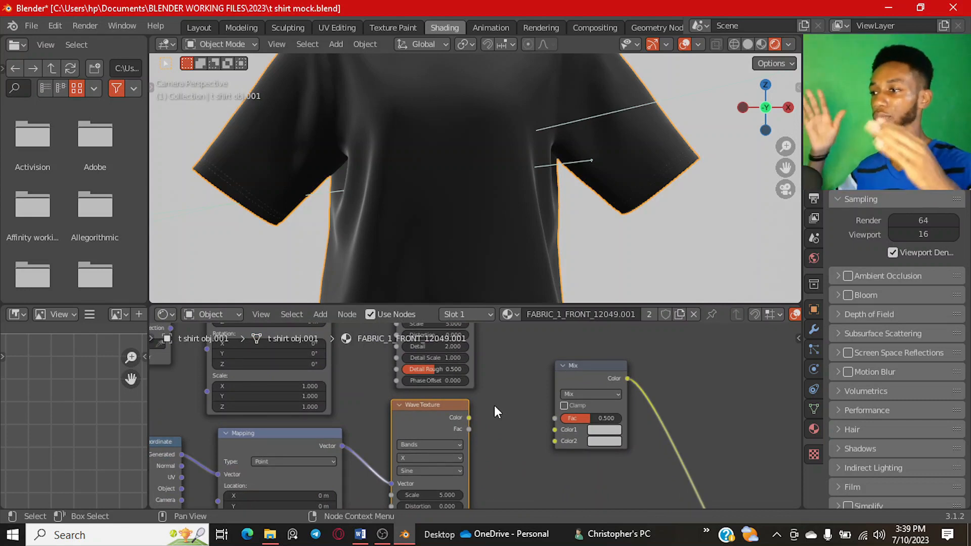
scroll(472, 417, up, 1)
drag(468, 418, 566, 437)
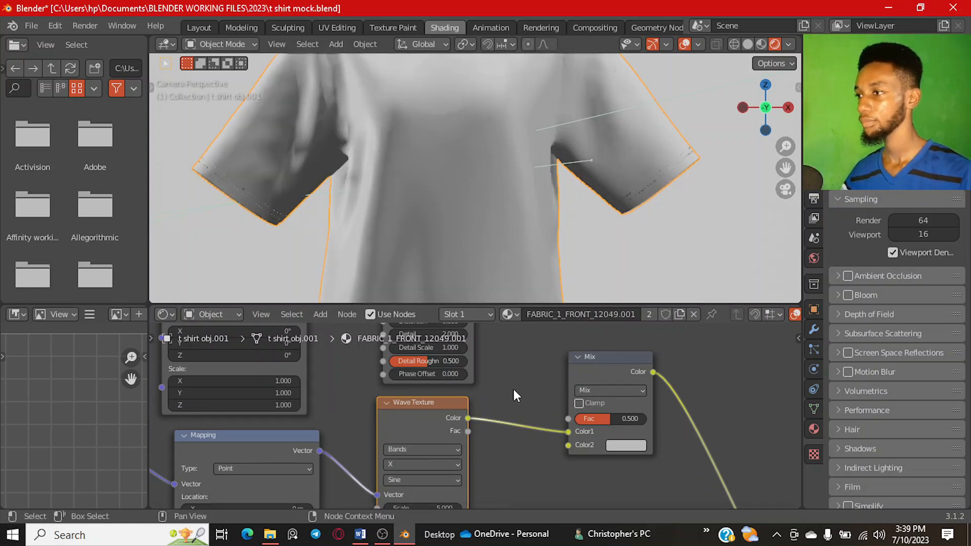
Step: Examine how the wave texture affects the T-shirt's surface through the camera view
scroll(512, 389, down, 2)
scroll(477, 129, down, 2)
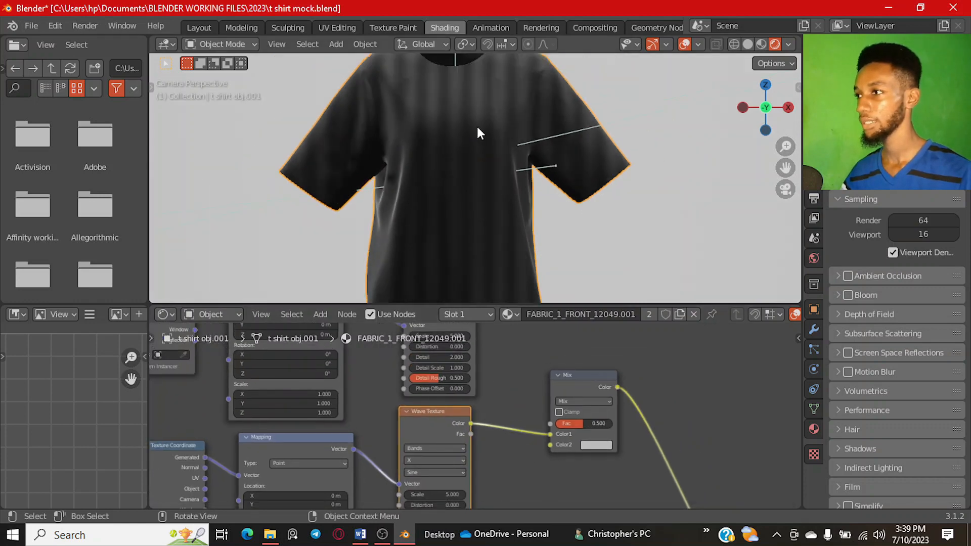
middle_drag(477, 128, 474, 196)
scroll(473, 193, up, 1)
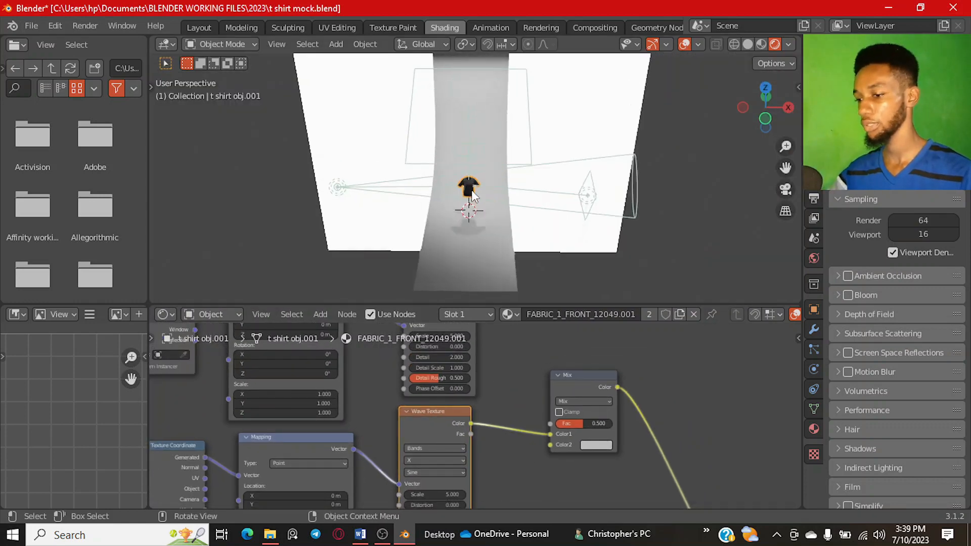
key(KP_0)
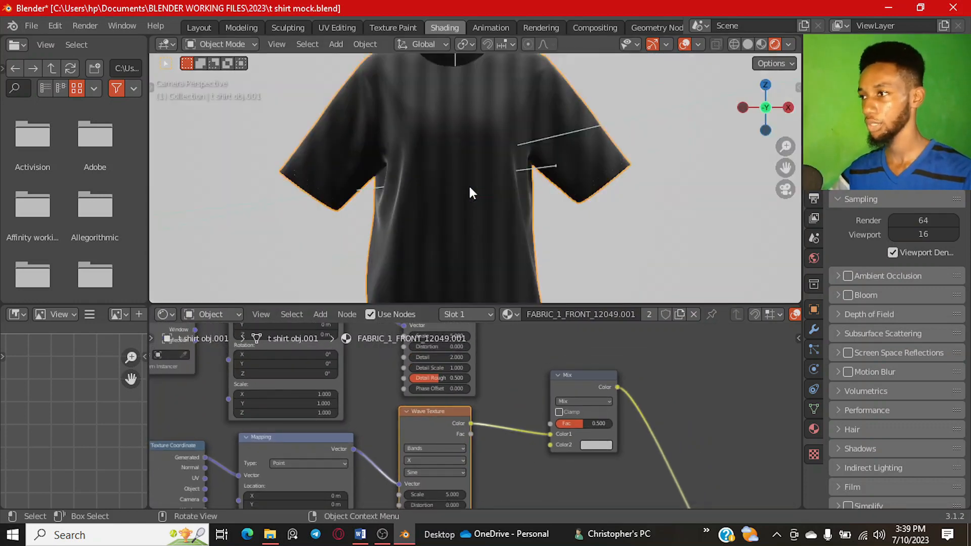
scroll(467, 197, up, 3)
scroll(496, 390, down, 2)
scroll(491, 418, up, 1)
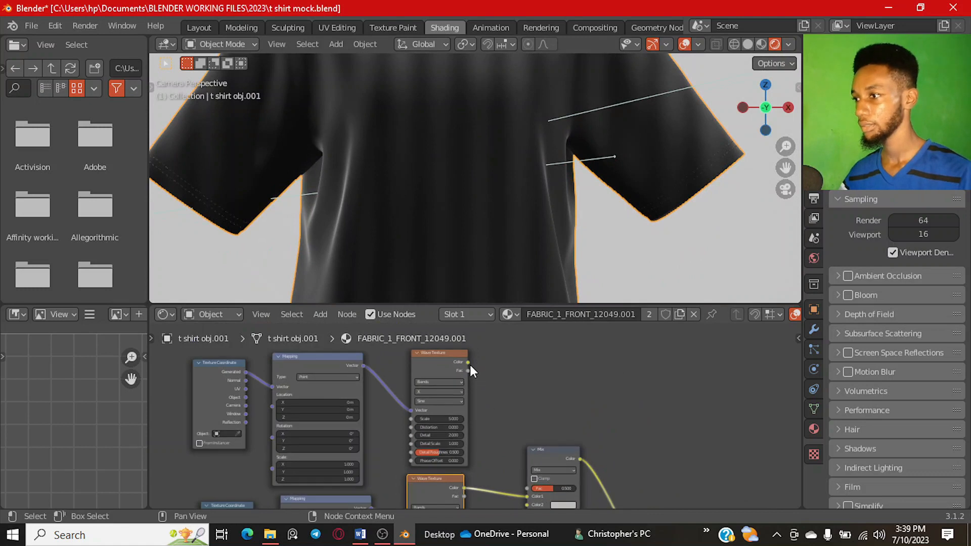
Step: Link the upper Wave Texture's Color to the Mix node's Color2 and preview that Wave Texture's output on the T-shirt
drag(466, 363, 526, 448)
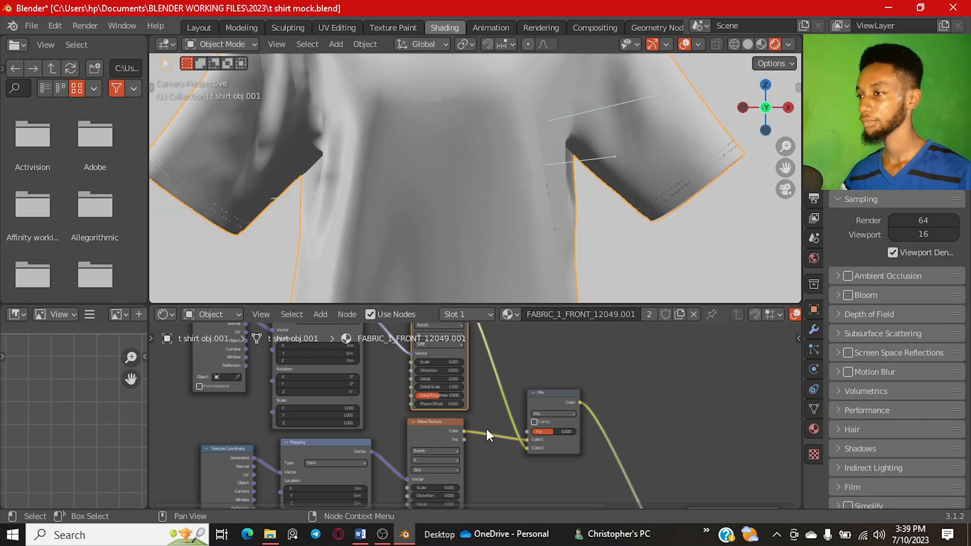
scroll(485, 424, down, 1)
middle_drag(485, 424, 530, 446)
scroll(540, 400, up, 1)
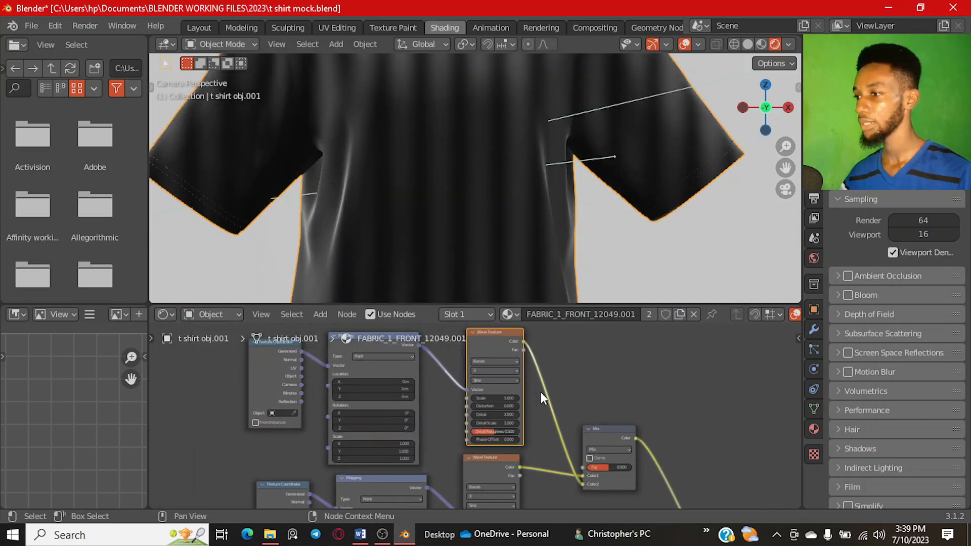
middle_drag(545, 404, 545, 451)
scroll(560, 424, up, 1)
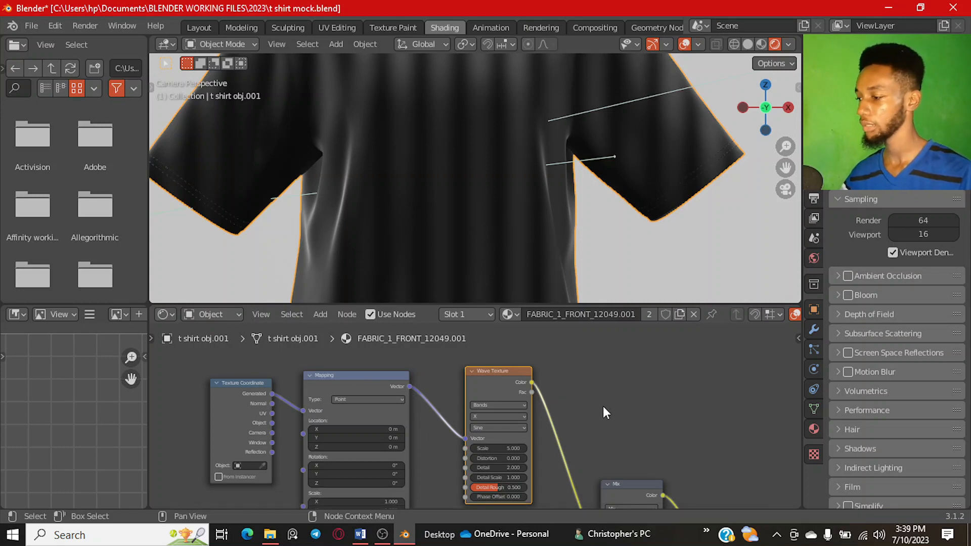
ctrl+shift+click(481, 377)
Step: Set the upper Mapping node's Rotation to 0° on Y and 90° on Z
scroll(469, 400, down, 1)
middle_drag(445, 408, 530, 401)
scroll(521, 402, up, 3)
middle_drag(470, 398, 531, 387)
scroll(487, 402, up, 4)
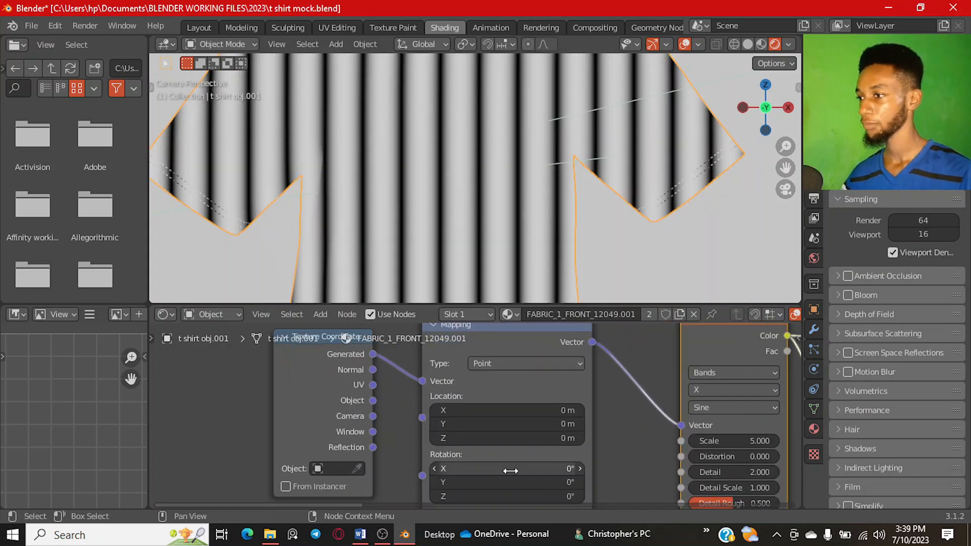
middle_drag(508, 483, 448, 454)
scroll(459, 415, up, 3)
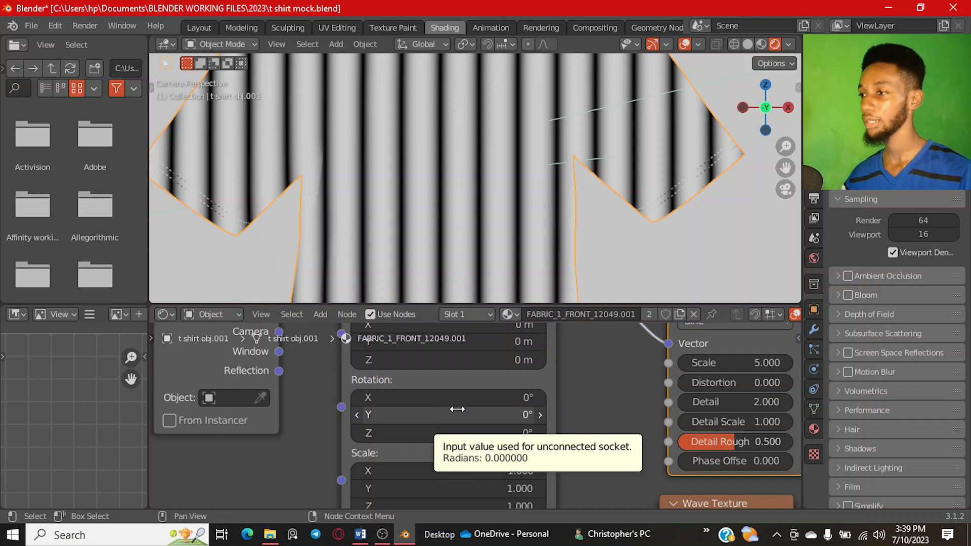
drag(445, 416, 470, 433)
click(444, 420)
text(0)
key(Return)
click(440, 433)
text(9)
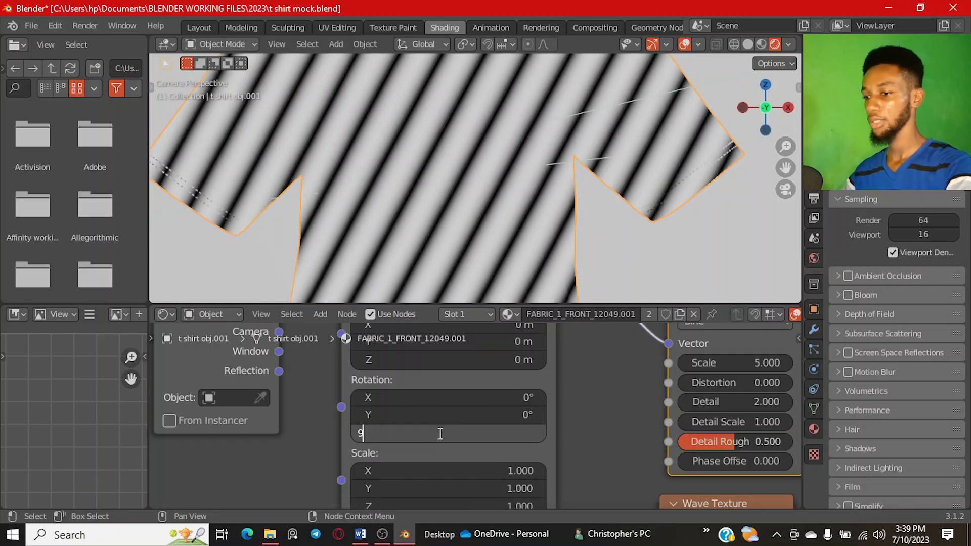
text(0)
key(Return)
click(381, 532)
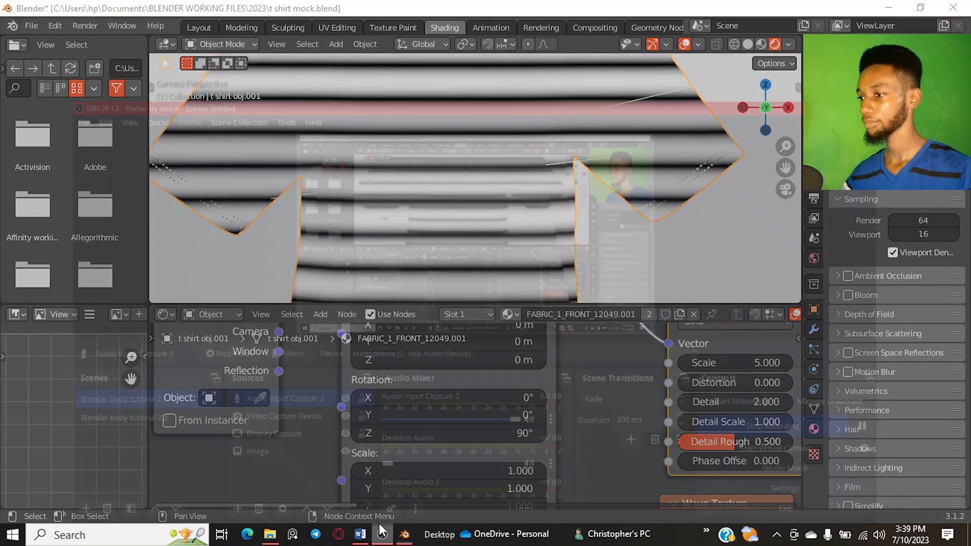
click(382, 532)
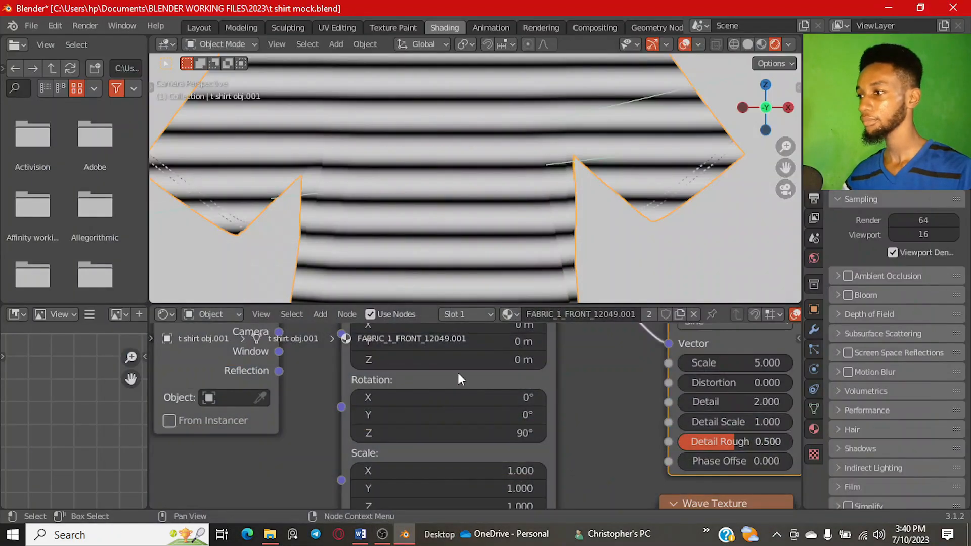
scroll(458, 377, down, 3)
middle_drag(596, 395, 490, 446)
scroll(491, 446, down, 3)
middle_drag(611, 432, 488, 440)
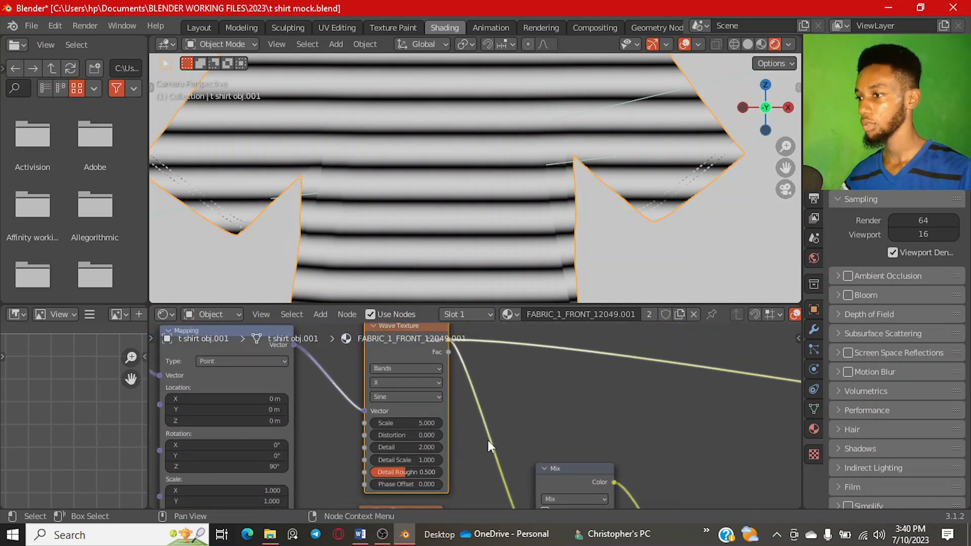
Step: Reconnect the Principled BSDF to the Material Output to show the full material on the T-shirt
scroll(489, 440, down, 4)
middle_drag(556, 458, 513, 419)
scroll(563, 416, down, 1)
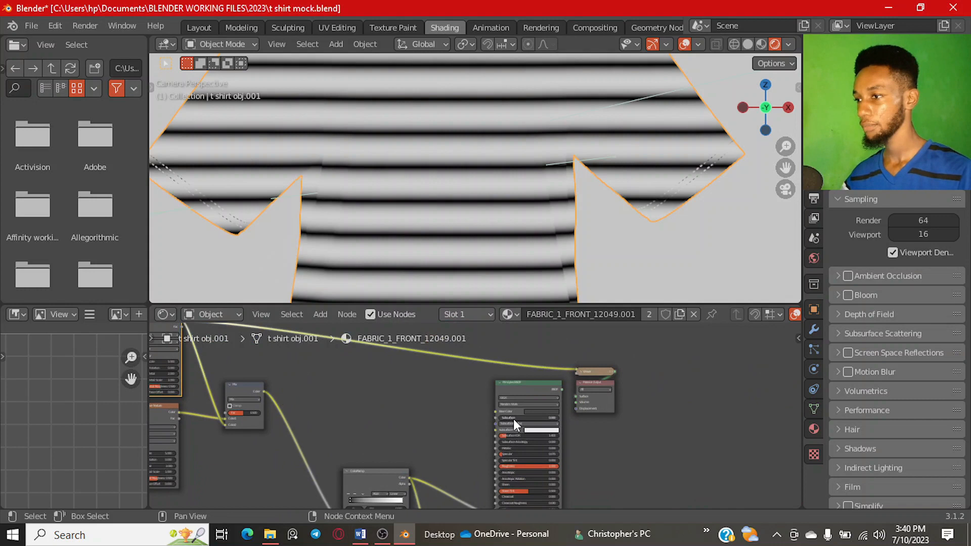
ctrl+shift+click(519, 390)
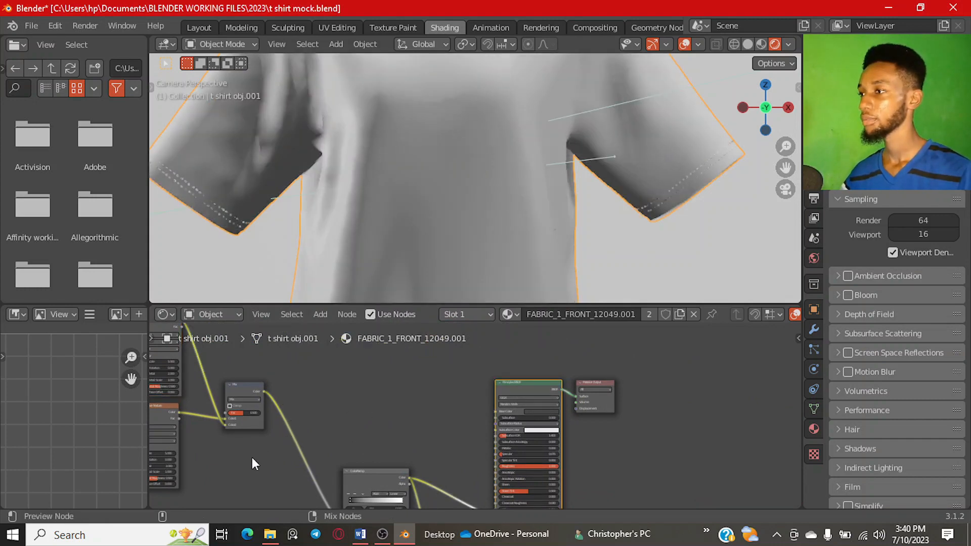
scroll(243, 468, down, 2)
middle_drag(243, 467, 419, 449)
scroll(471, 133, up, 3)
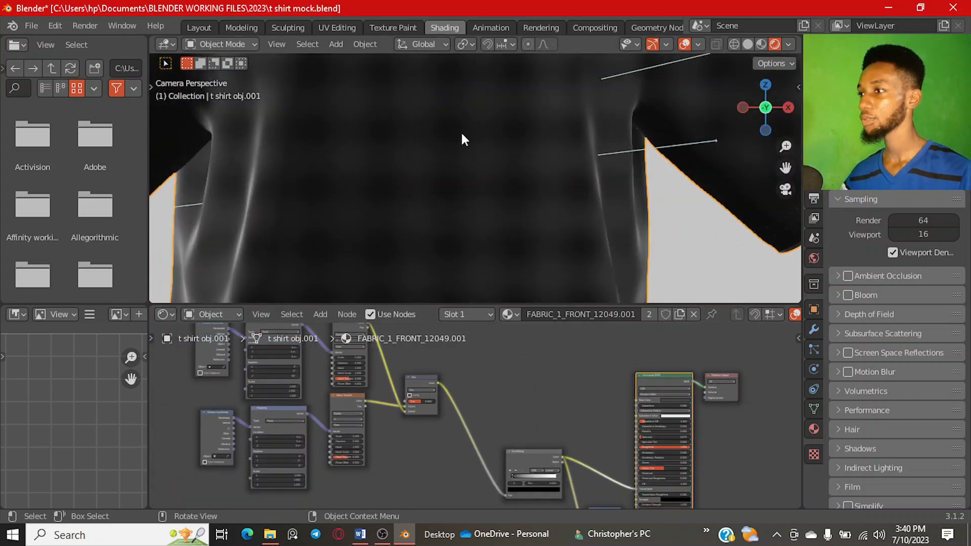
Step: Examine the crossed wave pattern across the front of the T-shirt from the camera view and close up
middle_drag(465, 140, 481, 171)
key(KP_0)
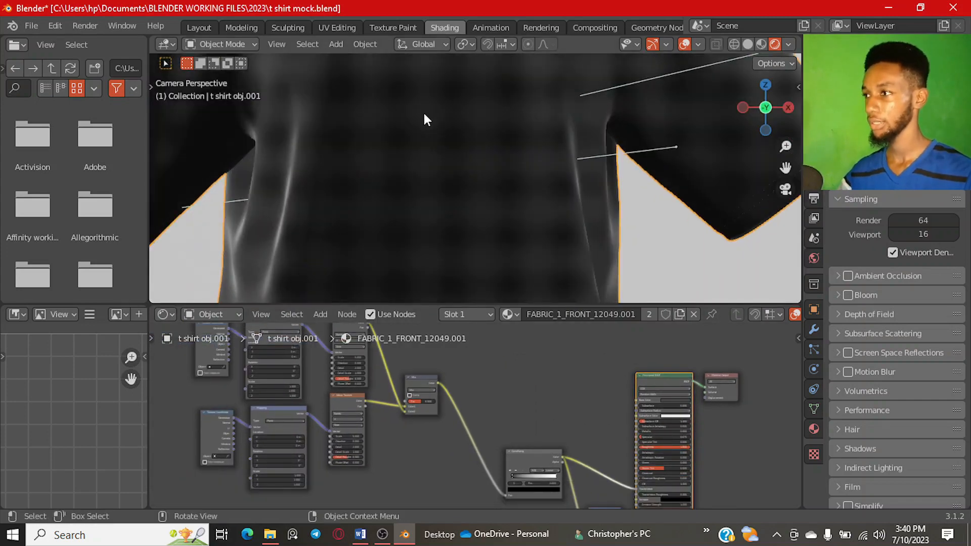
scroll(452, 144, down, 2)
shift+middle_drag(452, 144, 469, 251)
scroll(452, 162, up, 5)
scroll(453, 167, down, 6)
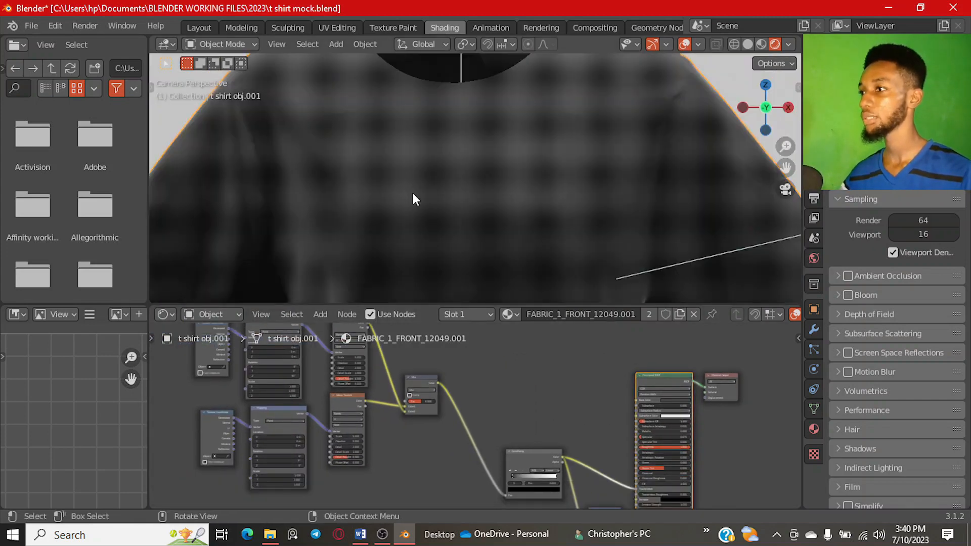
middle_drag(412, 193, 430, 191)
scroll(436, 191, up, 4)
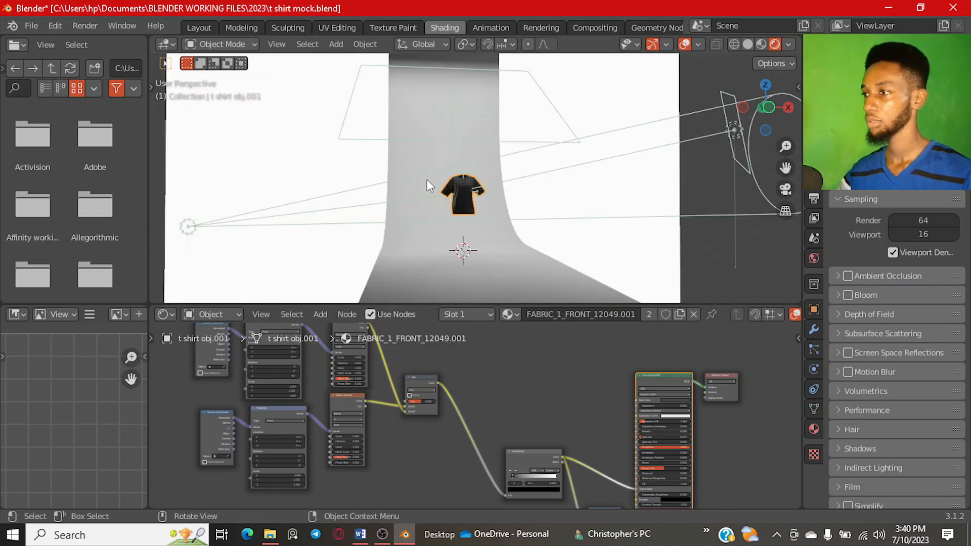
key(KP_Decimal)
scroll(509, 144, up, 7)
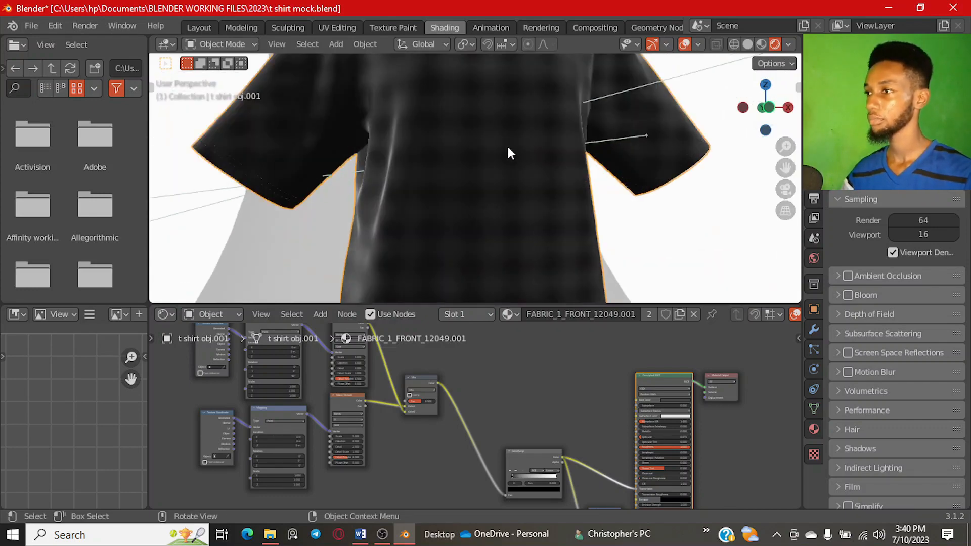
shift+middle_drag(481, 186, 458, 280)
scroll(426, 147, up, 3)
scroll(394, 439, down, 4)
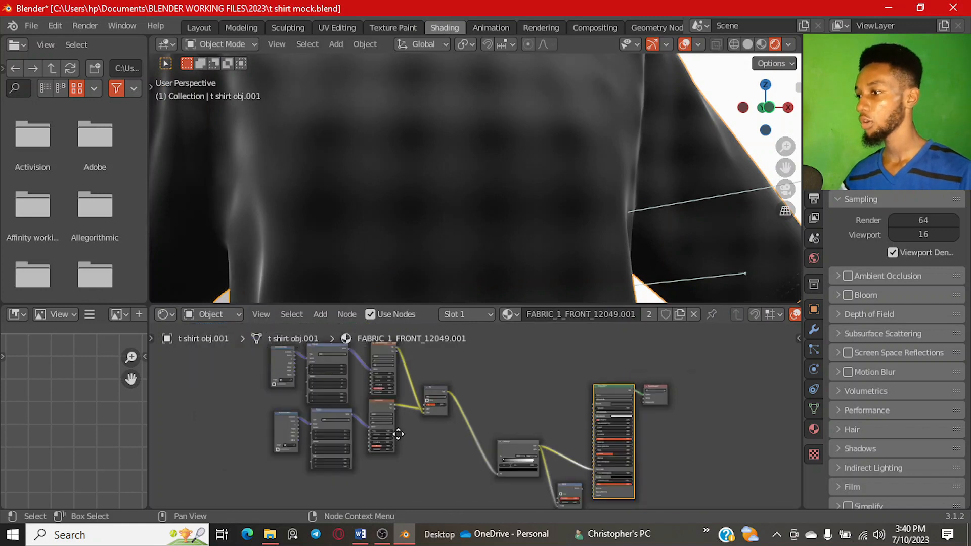
Step: Add a Magic Texture node before the wave texture nodes and link its Color to the Mix node's Fac input
middle_drag(399, 434, 551, 436)
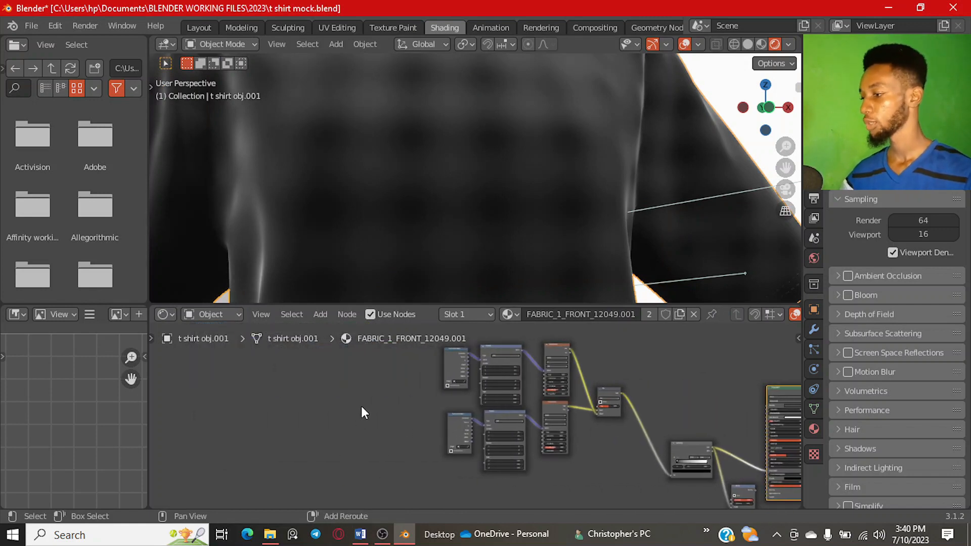
key(shift+a)
mouse_move(343, 402)
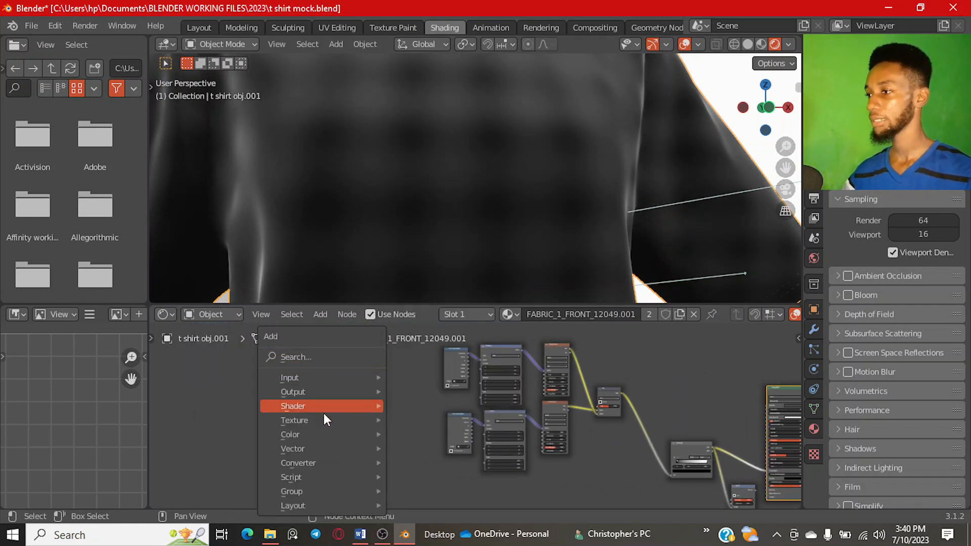
mouse_move(326, 420)
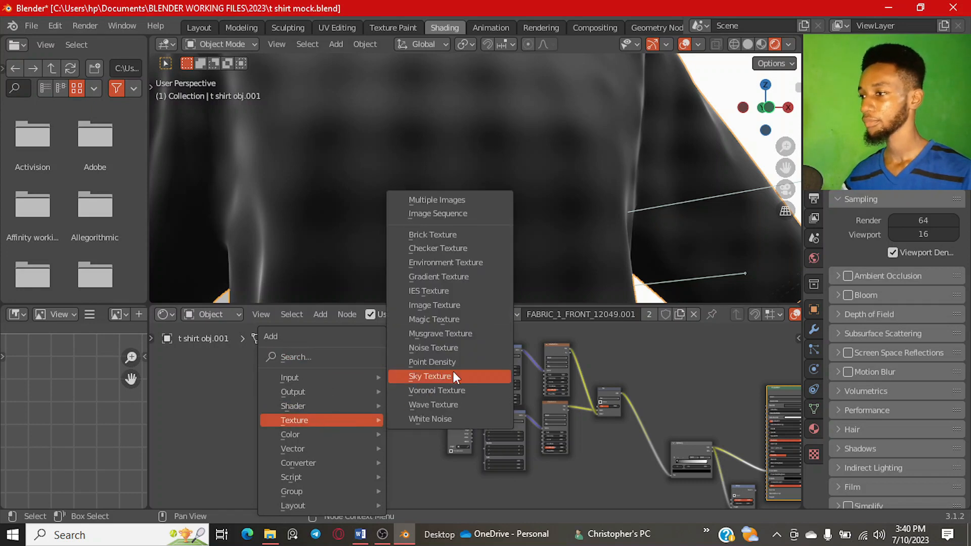
click(438, 319)
click(392, 397)
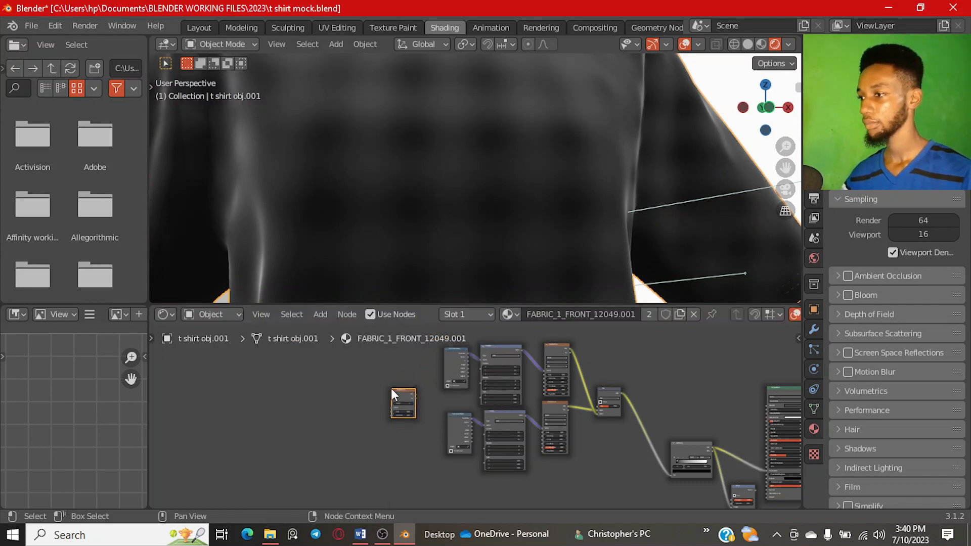
scroll(433, 398, up, 3)
mouse_move(298, 382)
mouse_down()
mouse_move(314, 388)
mouse_move(530, 352)
mouse_move(620, 408)
mouse_up()
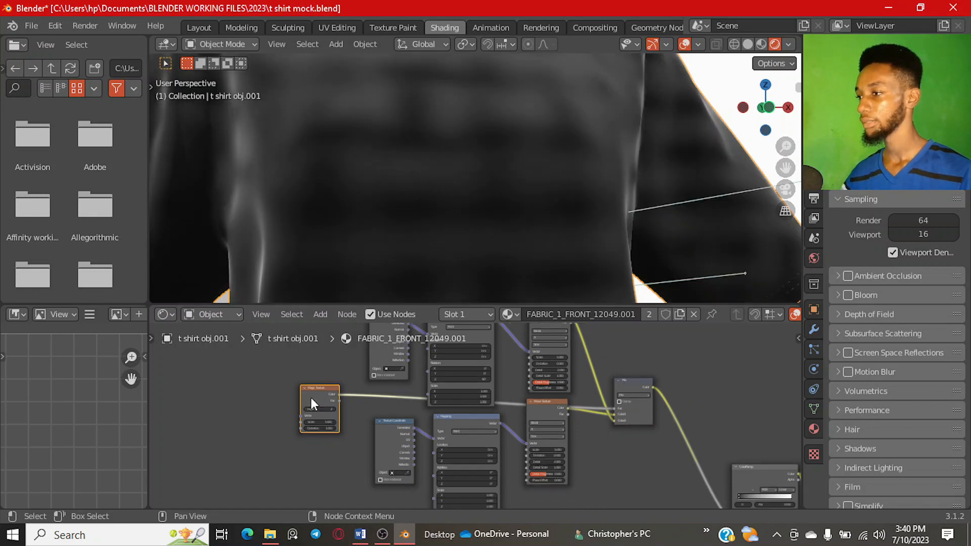
Step: Add Texture Coordinate and Mapping nodes to the Magic Texture and check the pattern on the T-shirt
middle_drag(311, 396, 425, 401)
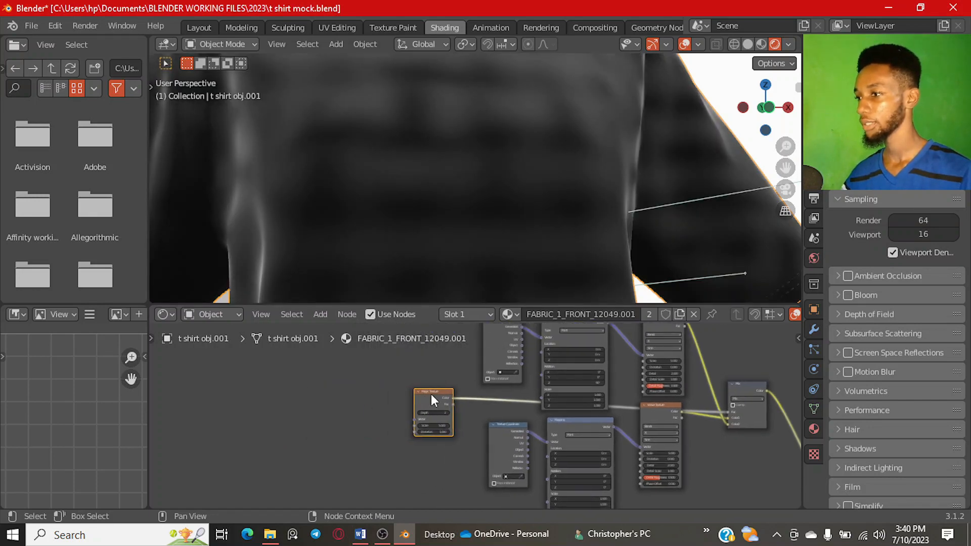
key(ctrl+t)
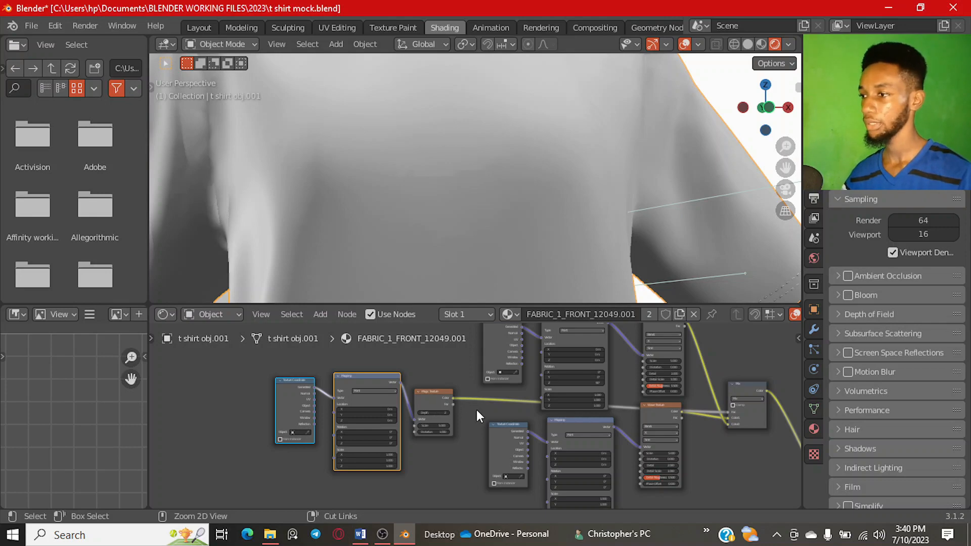
scroll(487, 418, down, 2)
scroll(462, 234, down, 4)
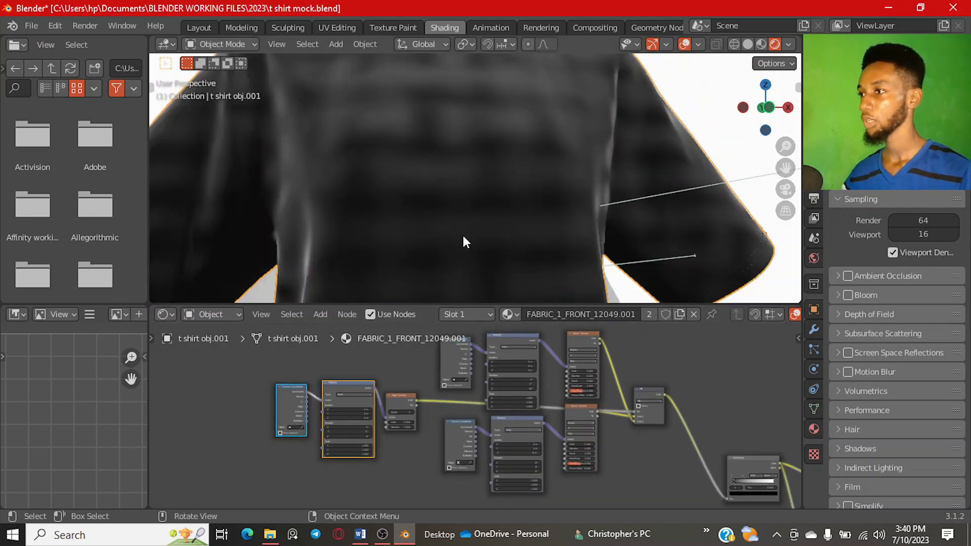
scroll(484, 208, up, 3)
scroll(477, 204, up, 3)
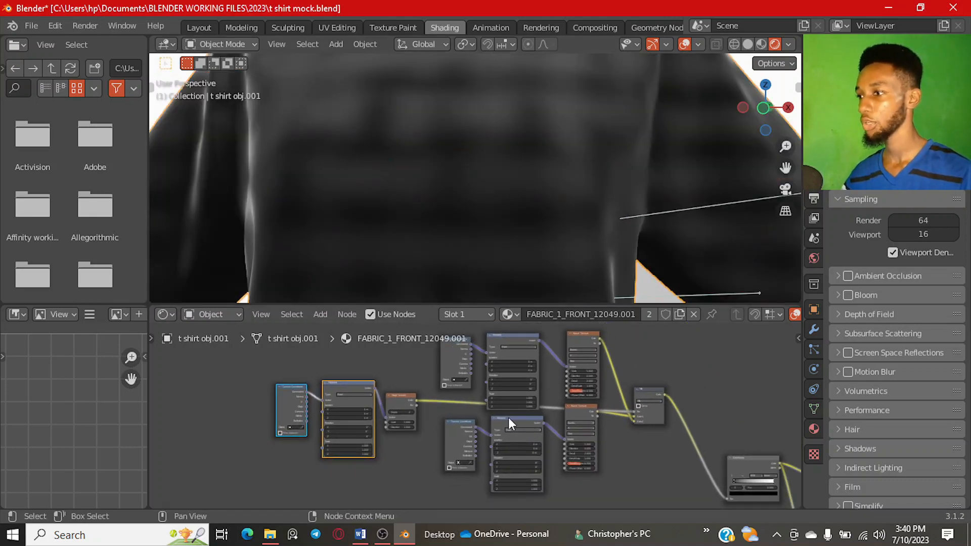
Step: Move the ColorRamp node closer to the Mix node and preview its output on the T-shirt
scroll(510, 415, up, 2)
middle_drag(513, 405, 459, 384)
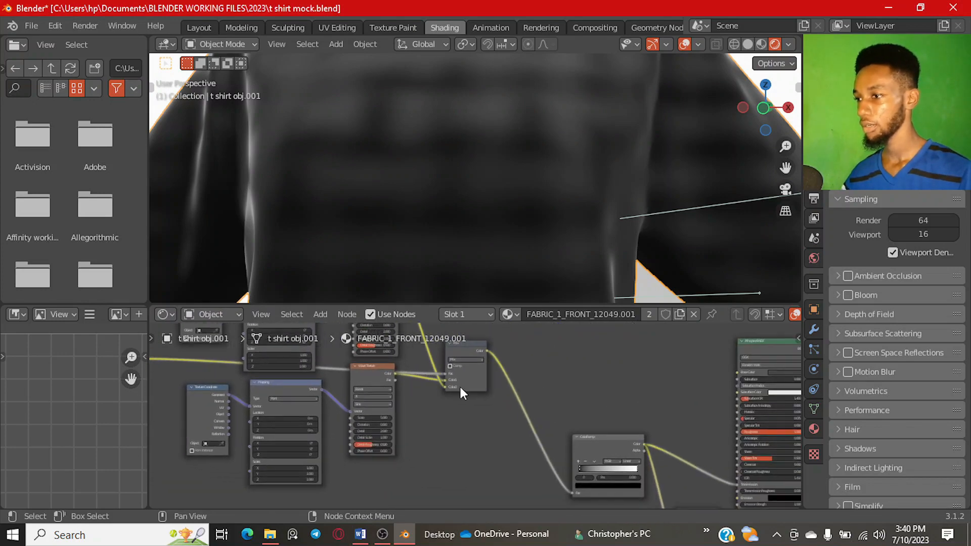
drag(597, 441, 548, 426)
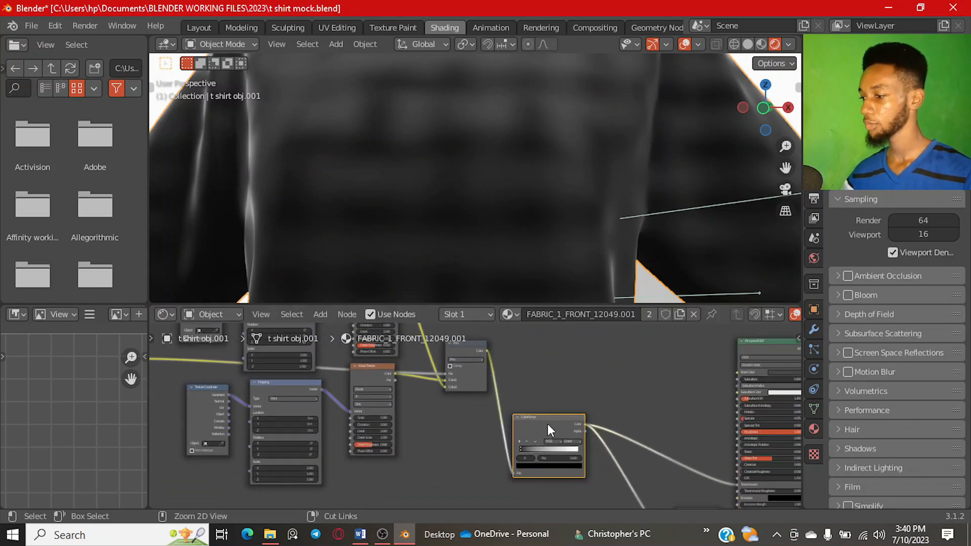
ctrl+shift+click(548, 426)
middle_drag(542, 436, 441, 409)
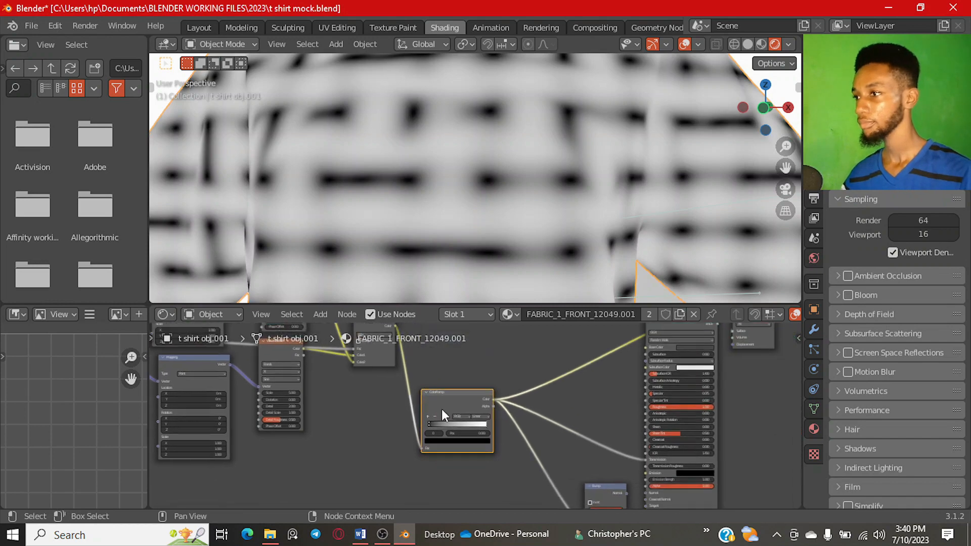
scroll(442, 409, up, 2)
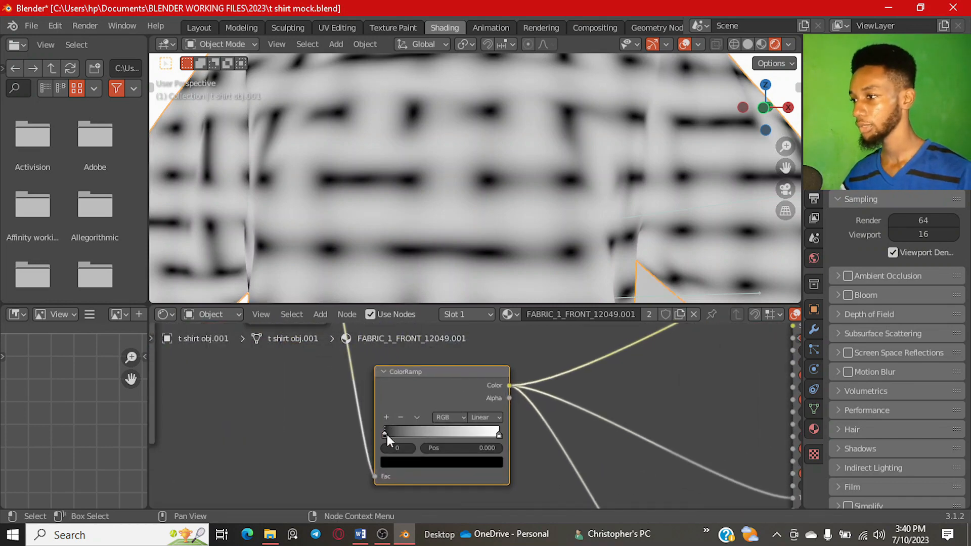
Step: Increase the ColorRamp contrast by moving the black stop to 0.314 and the white stop to just past the middle
mouse_move(387, 435)
mouse_down()
mouse_move(423, 440)
mouse_move(399, 438)
mouse_up()
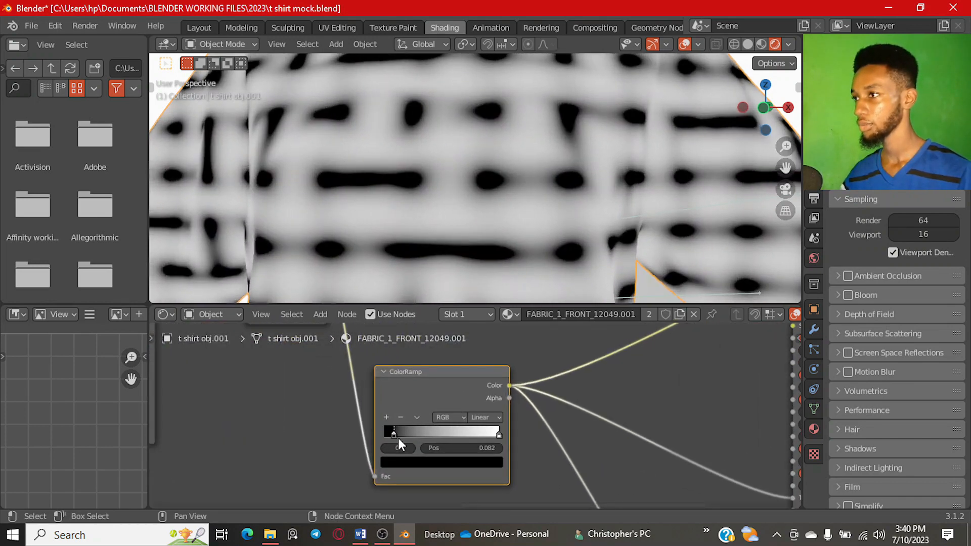
mouse_move(499, 435)
mouse_down()
mouse_move(403, 436)
mouse_move(492, 445)
mouse_up()
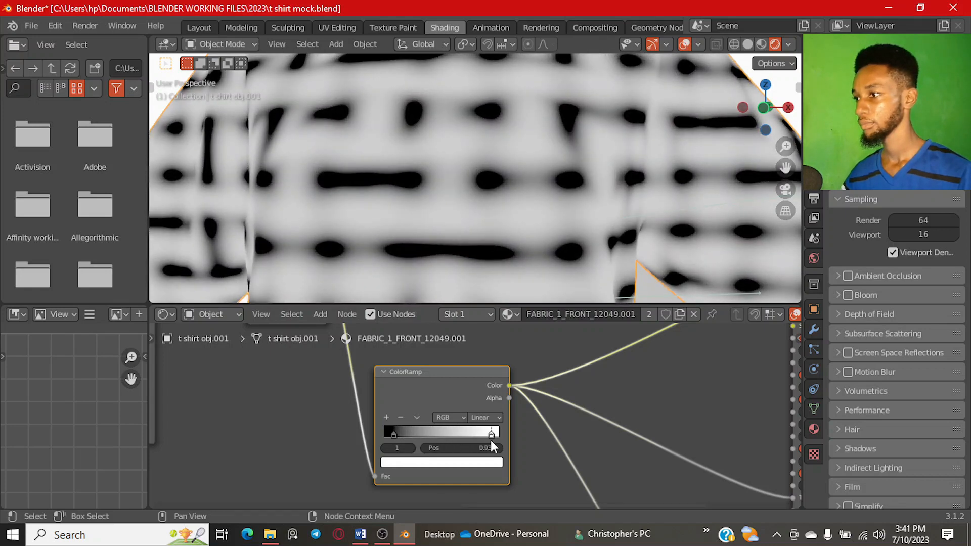
drag(396, 434, 410, 436)
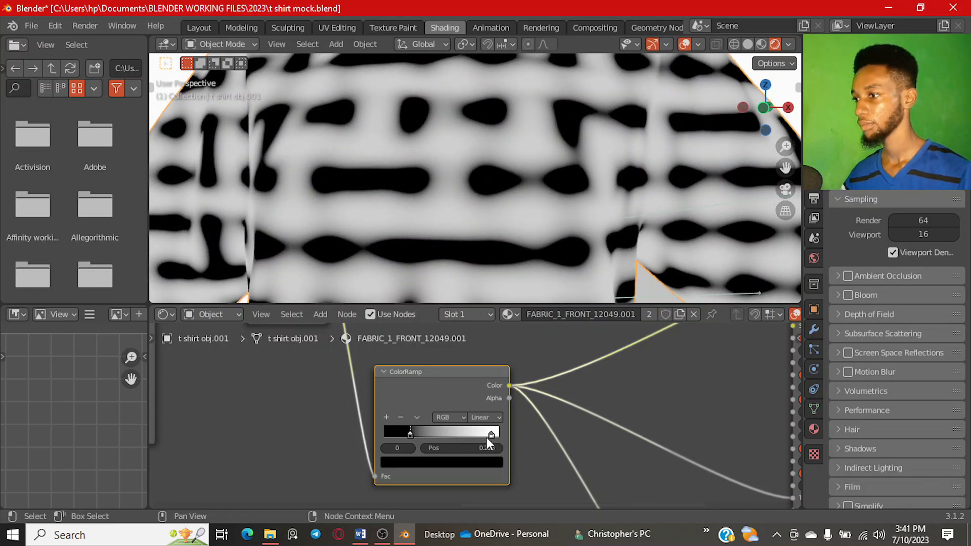
drag(488, 436, 421, 436)
Step: Set the Scale of the lower Wave Texture node to 15
scroll(463, 248, down, 5)
scroll(464, 239, down, 3)
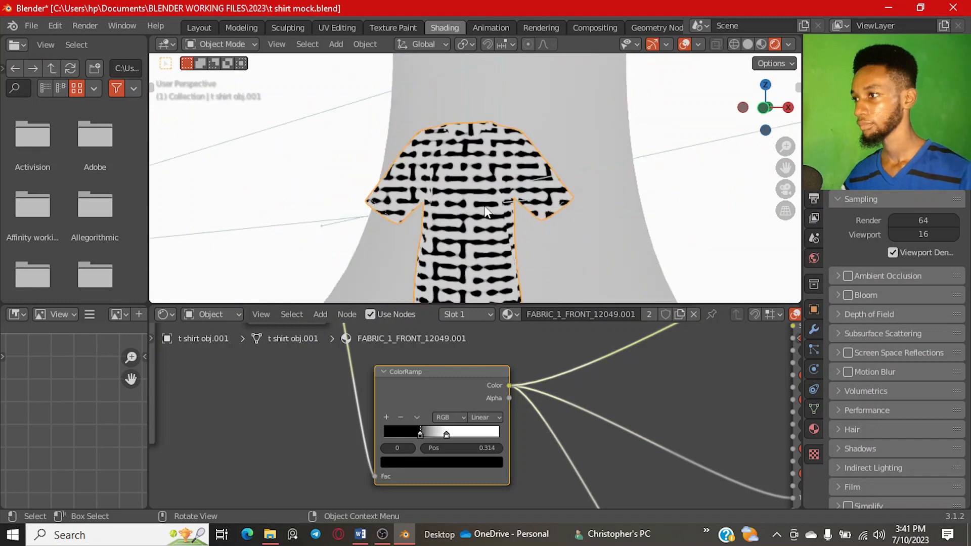
middle_drag(482, 221, 498, 206)
scroll(349, 405, down, 3)
middle_drag(319, 412, 448, 449)
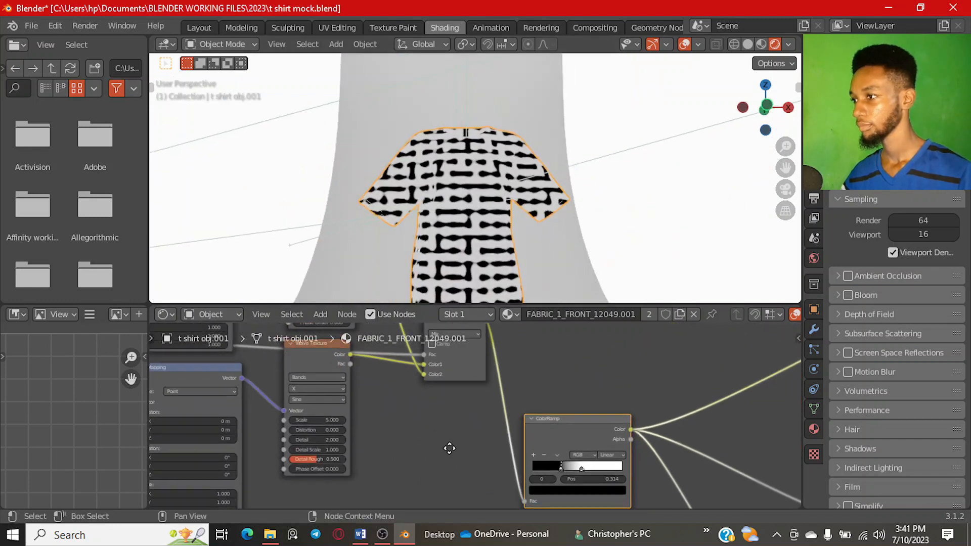
scroll(331, 432, up, 3)
middle_drag(331, 432, 499, 424)
scroll(500, 424, up, 8)
drag(444, 423, 476, 423)
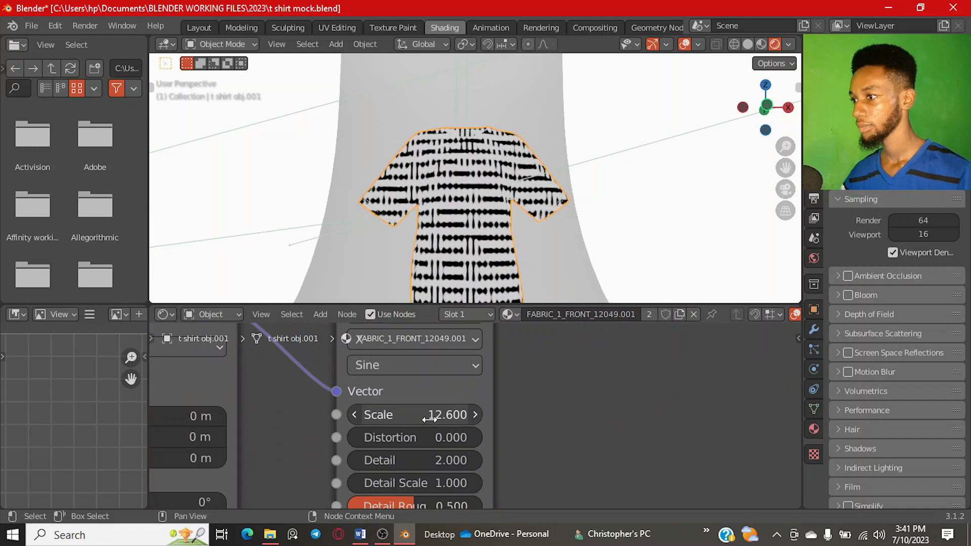
click(427, 418)
text(15)
key(Return)
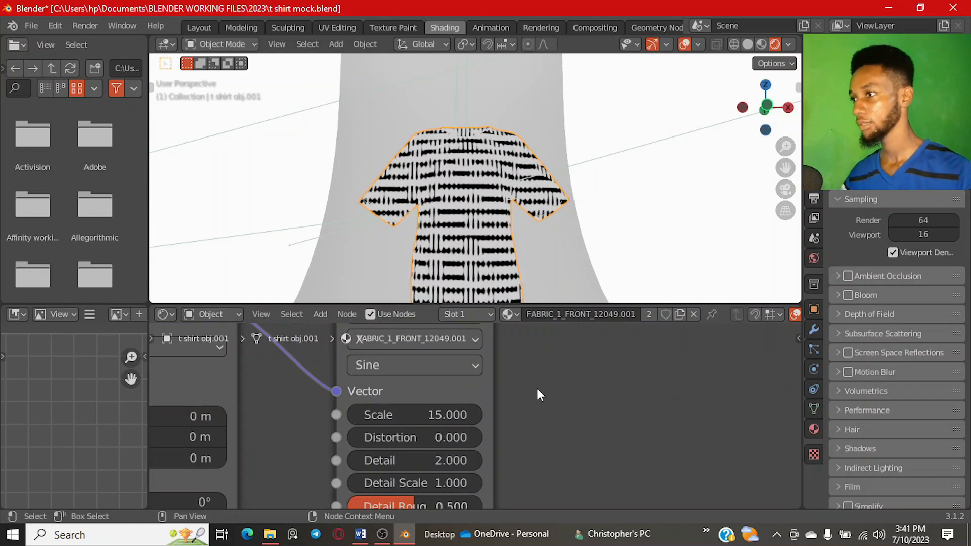
Step: Set the Scale of the upper Wave Texture node, the one with the 90° rotated mapping, to 15 as well
scroll(531, 387, down, 2)
middle_drag(525, 382, 501, 461)
scroll(449, 403, down, 2)
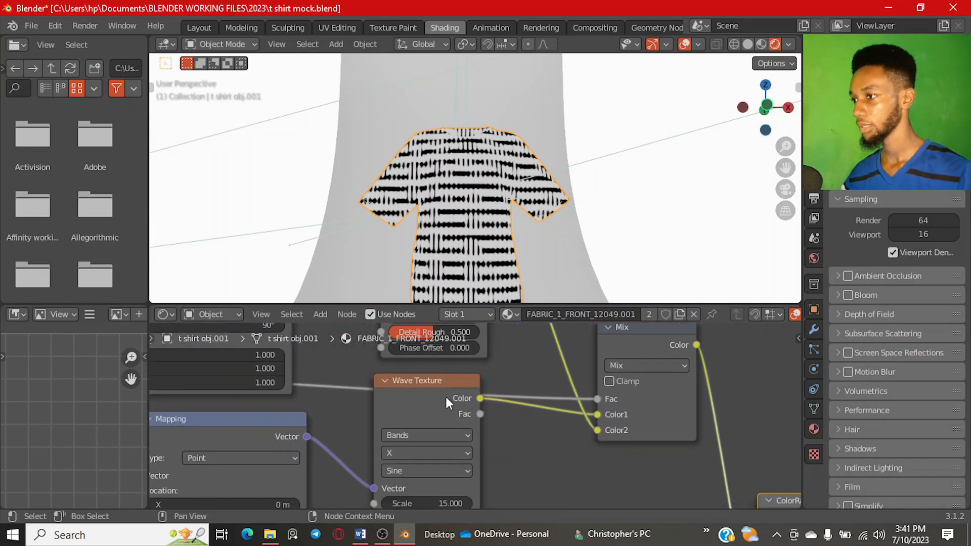
scroll(449, 398, up, 2)
middle_drag(449, 388, 440, 486)
middle_drag(506, 391, 500, 435)
click(449, 391)
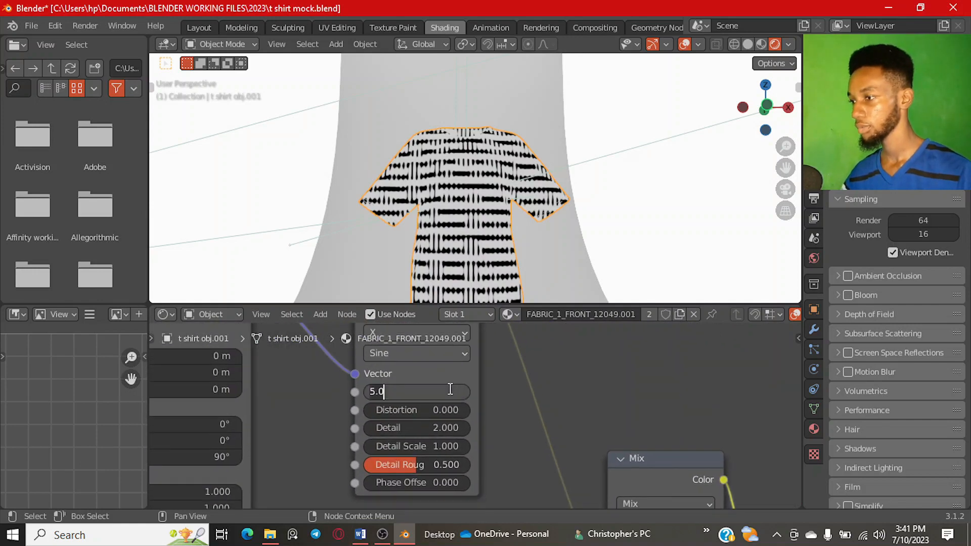
text(15)
key(Return)
Step: Raise the Detail of the upper Wave Texture node to about 12.4
scroll(512, 173, up, 8)
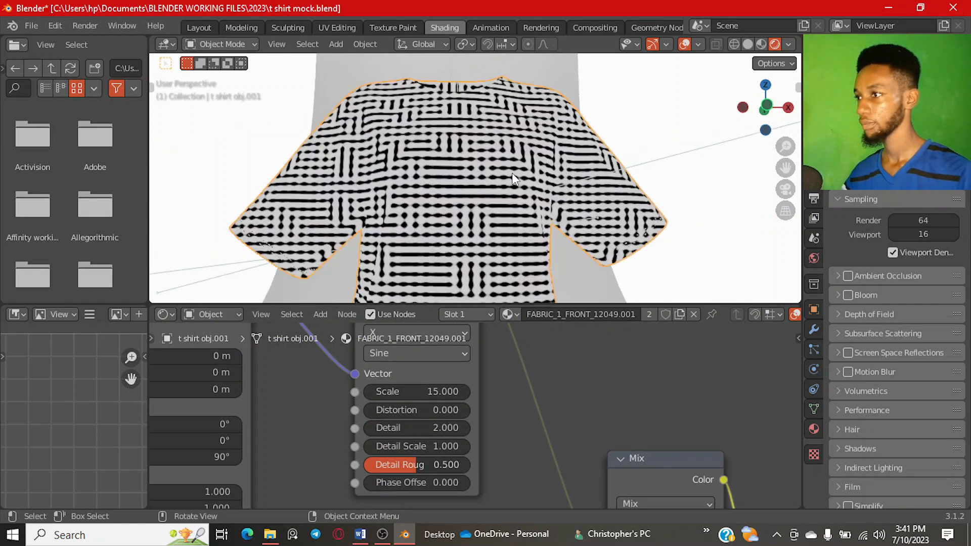
scroll(479, 415, down, 2)
middle_drag(478, 414, 506, 375)
scroll(512, 373, up, 6)
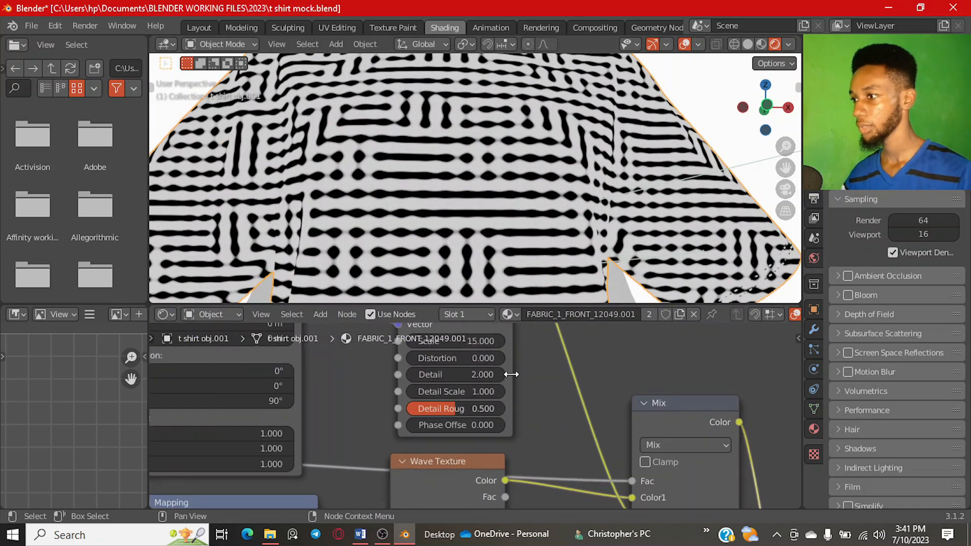
drag(440, 360, 493, 360)
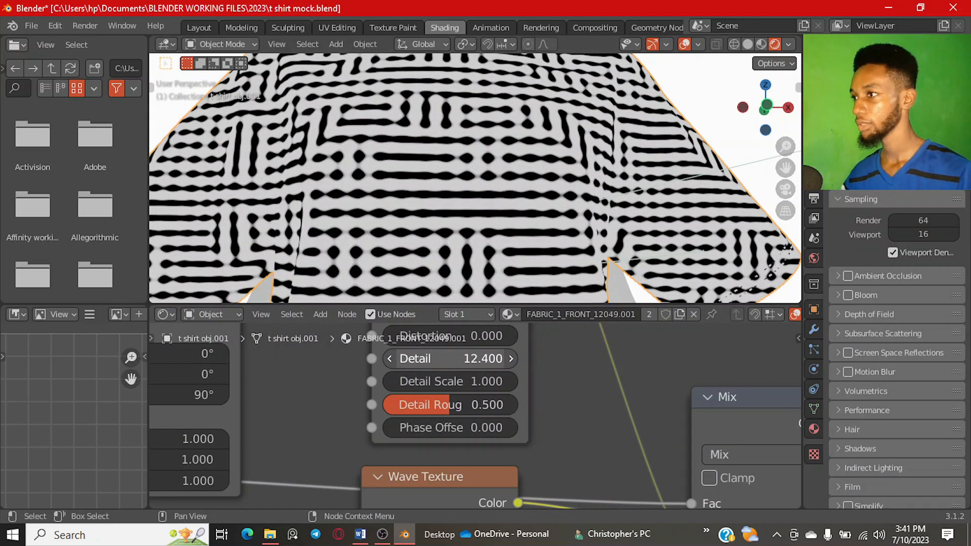
Step: Set the Detail of the lower Wave Texture node to 15
scroll(515, 460, down, 2)
middle_drag(515, 460, 528, 356)
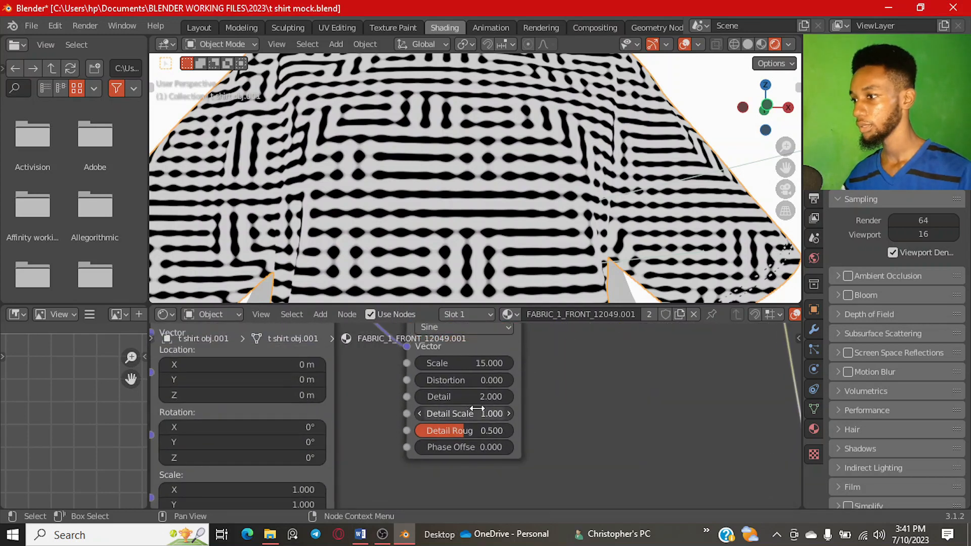
click(474, 401)
text(15)
key(Return)
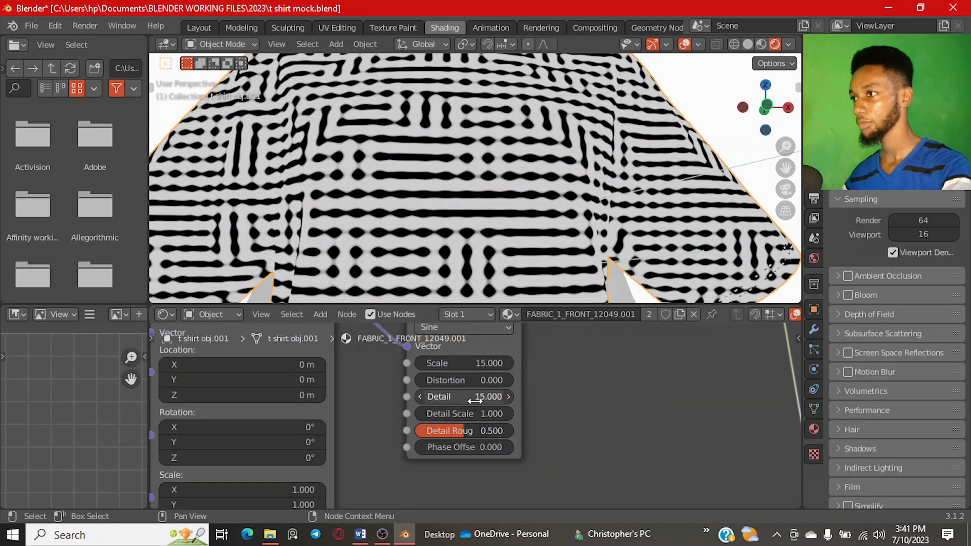
Step: Switch the material preview from the ColorRamp back to the Principled BSDF by connecting it to the Material Output surface
scroll(514, 397, up, 2)
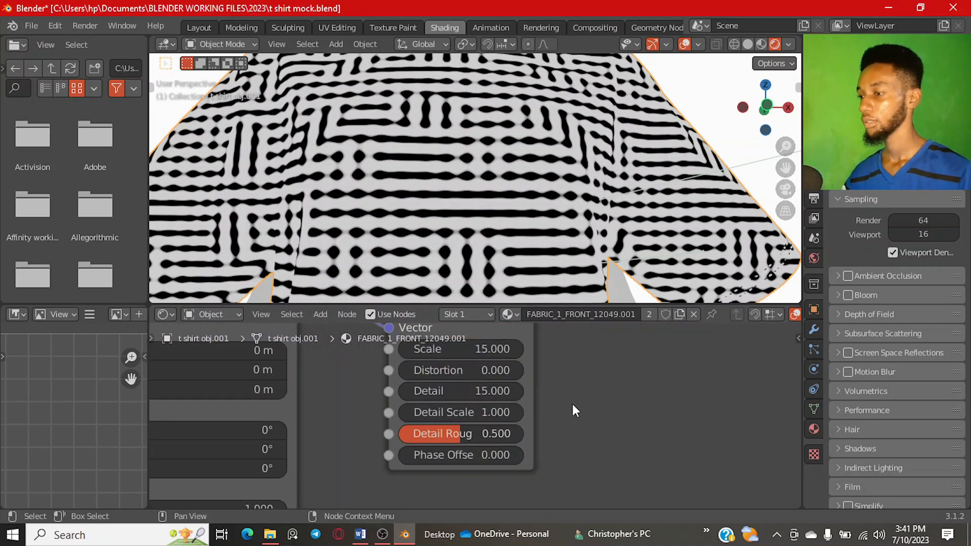
scroll(506, 423, down, 4)
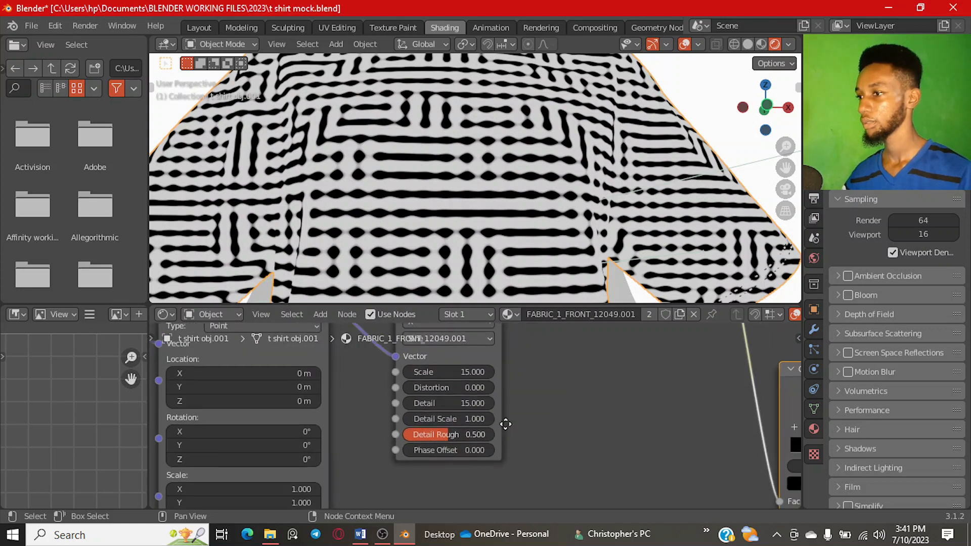
middle_drag(651, 378, 415, 392)
scroll(415, 392, down, 3)
middle_drag(714, 358, 562, 429)
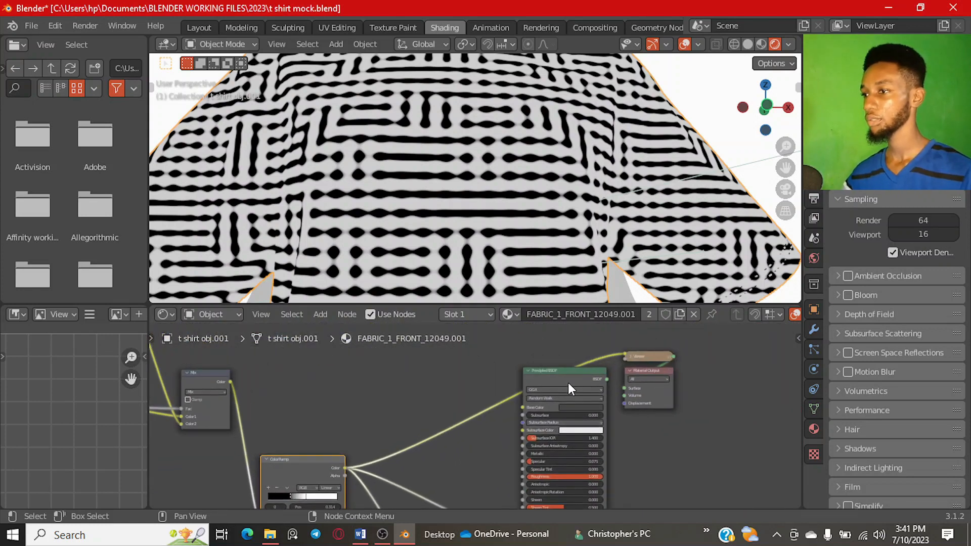
ctrl+shift+click(572, 375)
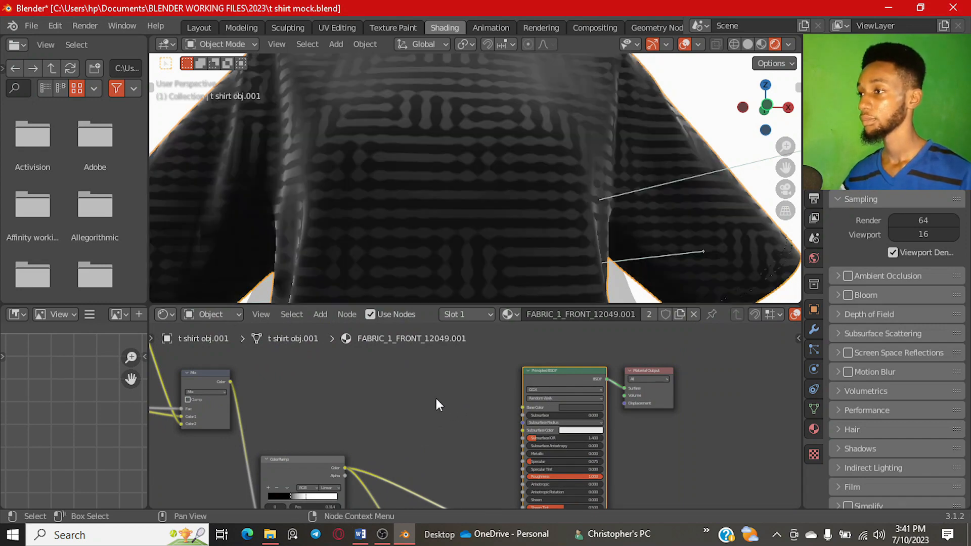
Step: Examine the shaded fabric pattern on the shirt's front, side and hem
scroll(484, 177, down, 5)
scroll(458, 181, up, 2)
scroll(495, 165, up, 1)
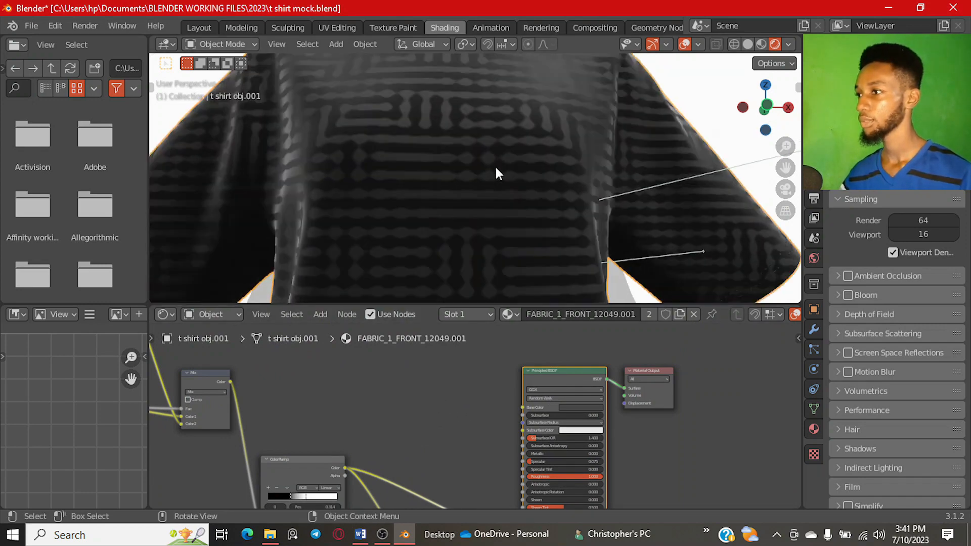
scroll(460, 200, down, 1)
middle_drag(460, 199, 415, 199)
scroll(543, 228, down, 2)
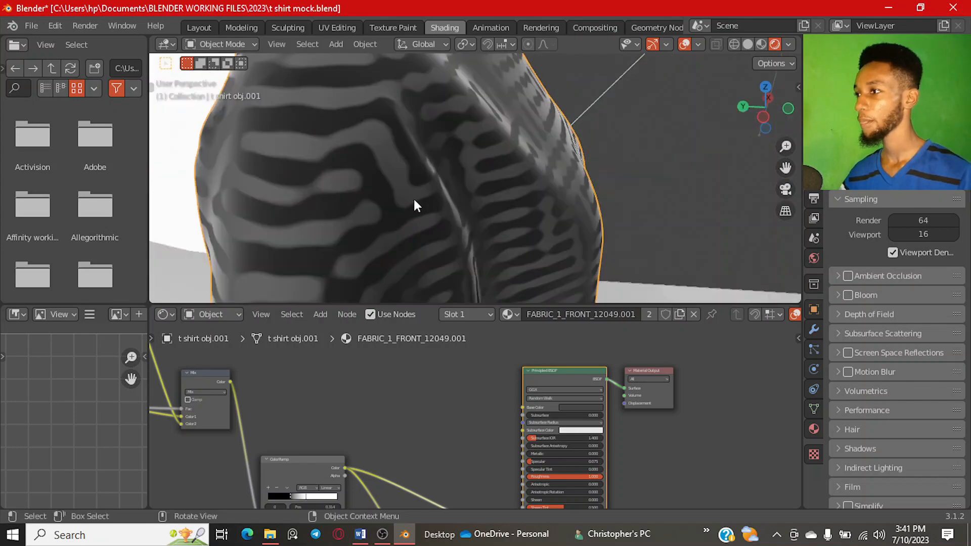
scroll(414, 199, up, 2)
scroll(516, 191, down, 3)
middle_drag(516, 191, 412, 199)
scroll(420, 200, down, 3)
scroll(466, 179, down, 2)
middle_drag(532, 220, 446, 174)
shift+middle_drag(488, 239, 465, 194)
scroll(465, 195, up, 4)
scroll(454, 200, up, 2)
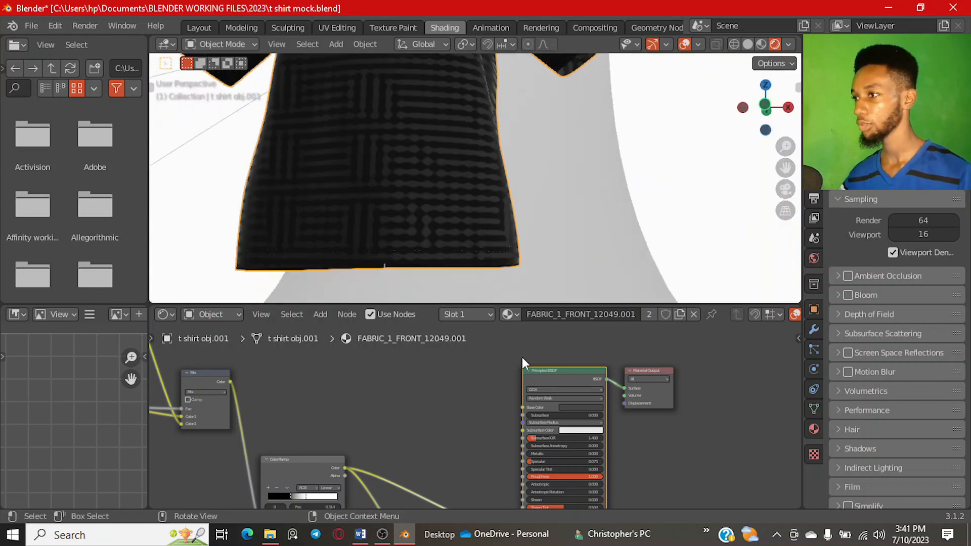
Step: Connect the Bump node's Normal output to the Normal input of the Principled BSDF
scroll(524, 360, down, 2)
middle_drag(525, 360, 467, 477)
scroll(477, 415, up, 5)
middle_drag(443, 398, 564, 425)
scroll(566, 426, up, 1)
drag(608, 427, 565, 417)
scroll(565, 416, up, 5)
middle_drag(560, 416, 515, 391)
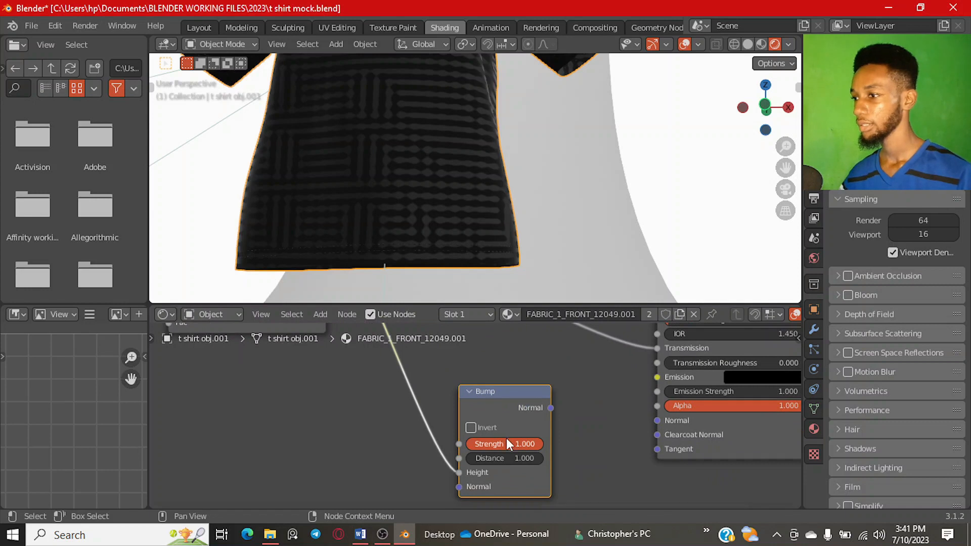
mouse_move(551, 408)
mouse_down()
mouse_move(577, 391)
mouse_move(661, 424)
mouse_up()
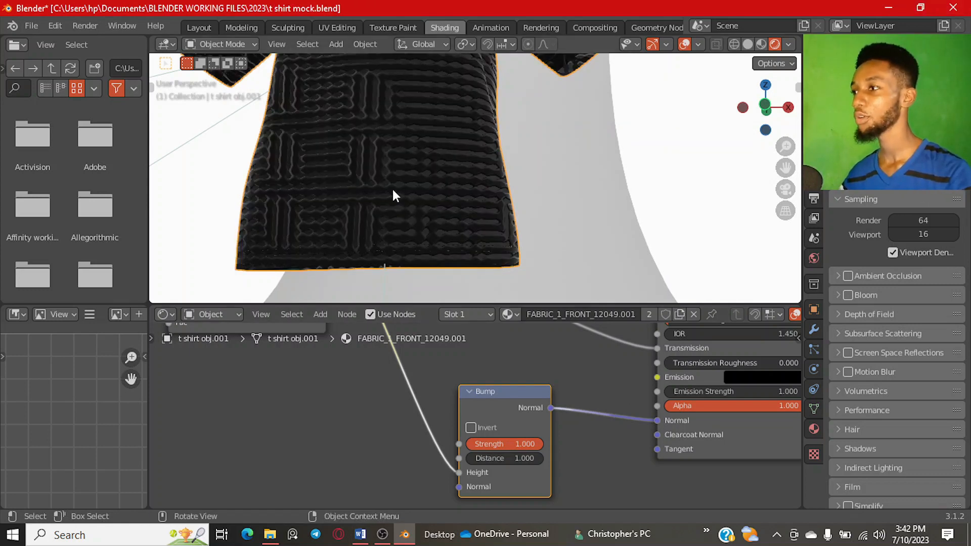
Step: Reduce the relief on the shirt by setting the Bump node's Strength to 0.05
scroll(377, 169, down, 1)
middle_drag(363, 150, 449, 164)
scroll(417, 173, up, 3)
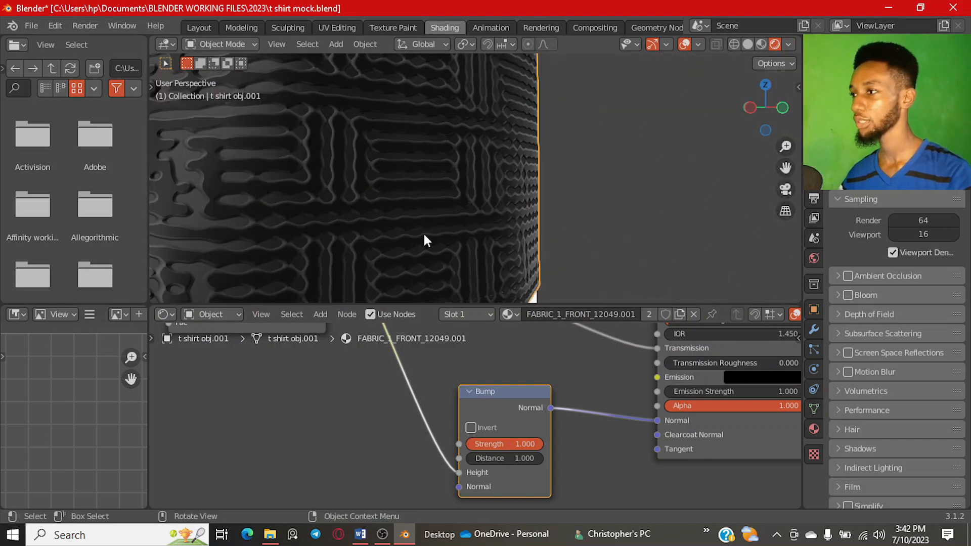
scroll(423, 239, down, 2)
scroll(482, 412, up, 4)
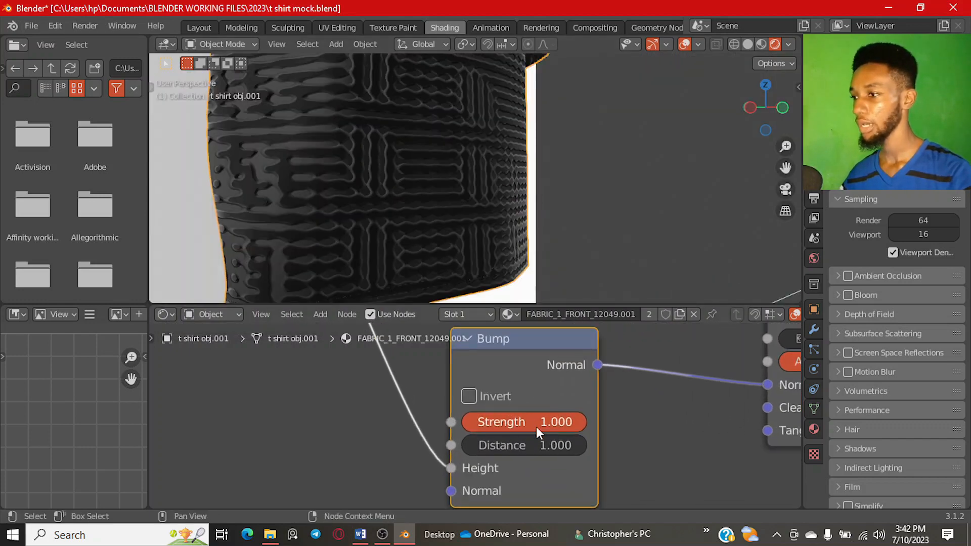
drag(541, 422, 448, 421)
click(495, 422)
text(0)
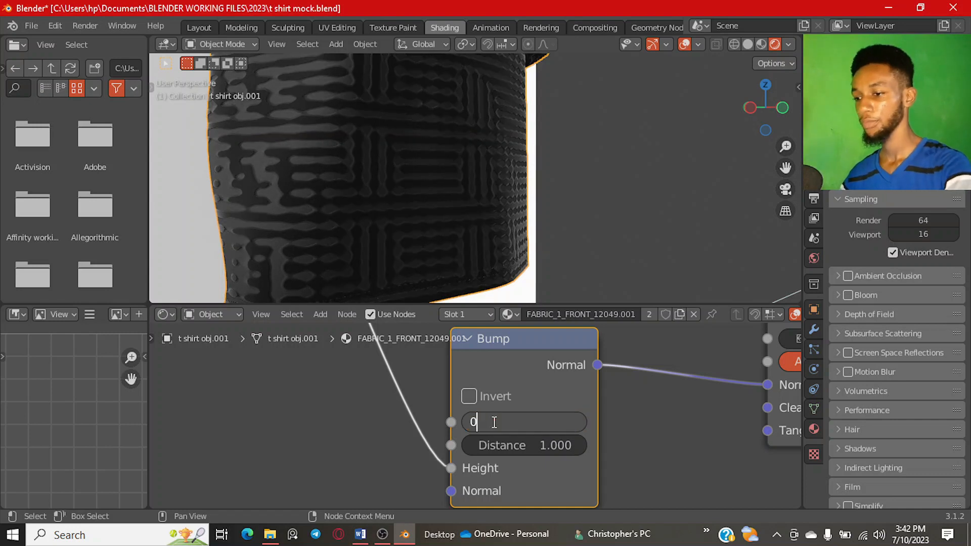
text(.05)
key(Return)
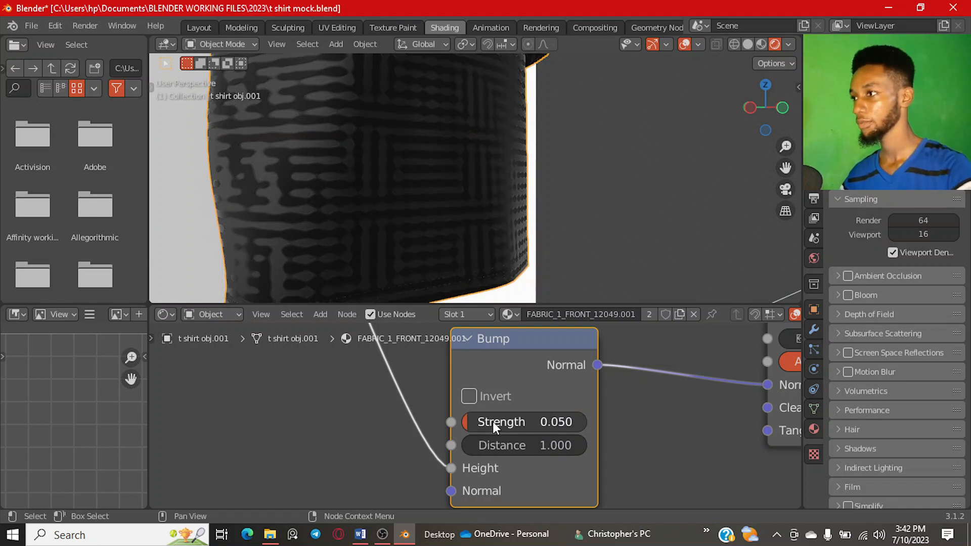
Step: Examine the softened bump effect on the whole shirt and up close around the sleeve
scroll(492, 422, up, 1)
scroll(491, 422, down, 4)
scroll(484, 195, down, 5)
middle_drag(484, 195, 335, 210)
scroll(400, 173, down, 2)
mouse_move(411, 179)
middle_down()
mouse_move(427, 189)
mouse_move(421, 183)
middle_up()
scroll(434, 116, up, 2)
shift+middle_drag(436, 104, 418, 224)
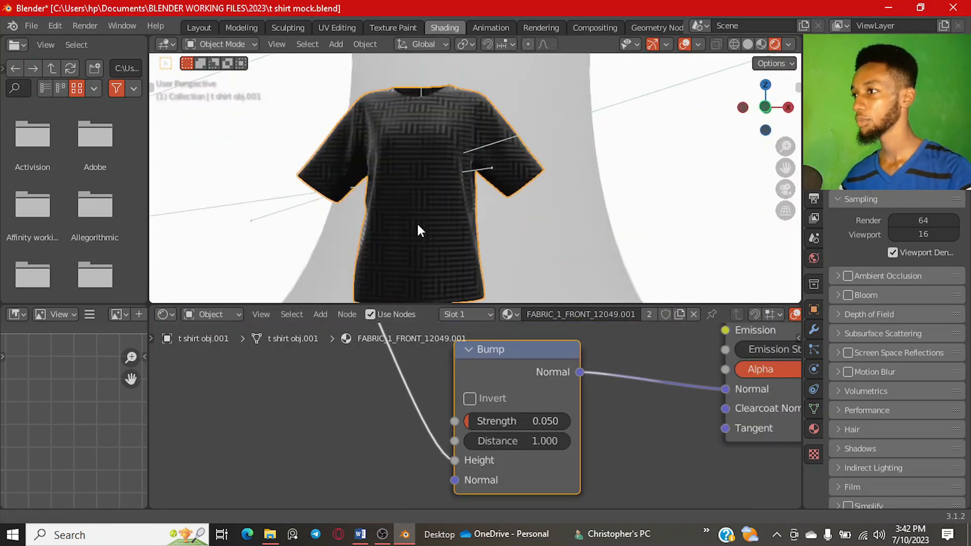
scroll(435, 118, up, 2)
scroll(475, 191, up, 6)
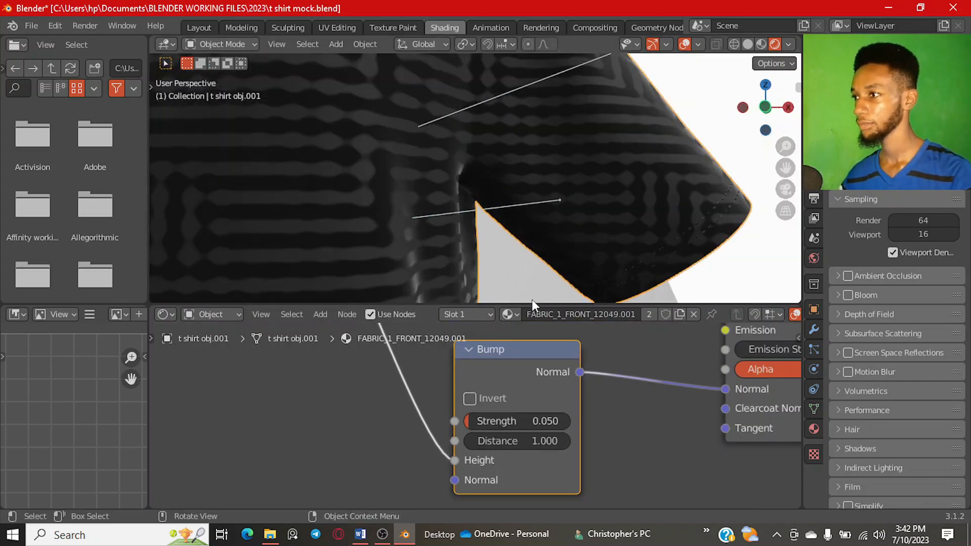
scroll(596, 338, down, 8)
Step: Duplicate the ColorRamp node and place the copy between the Mix node and the Principled BSDF
middle_drag(601, 355, 623, 442)
scroll(398, 199, down, 6)
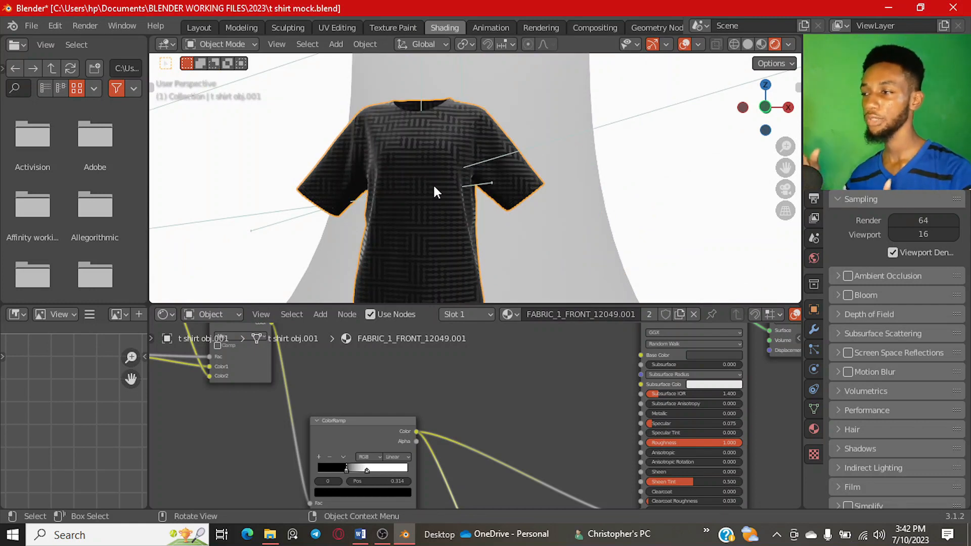
click(375, 429)
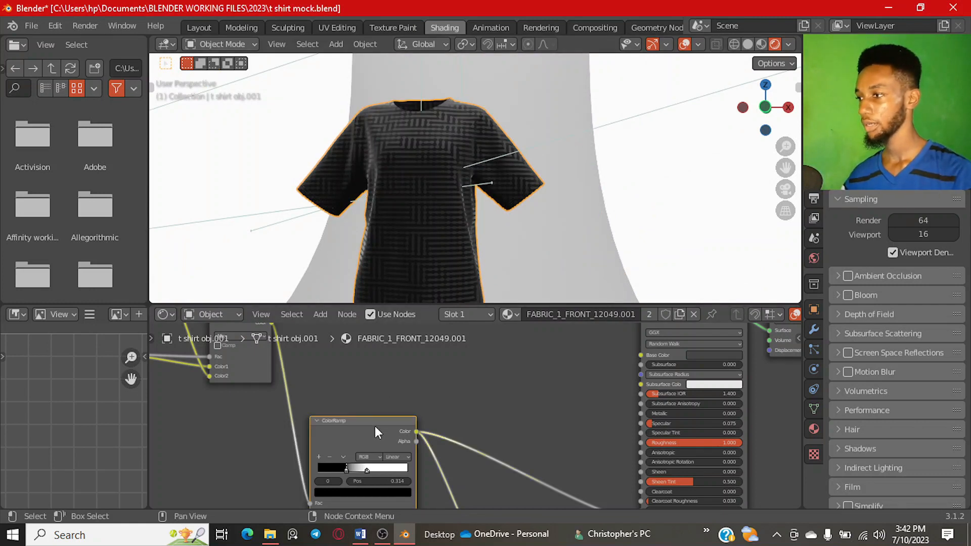
key(g)
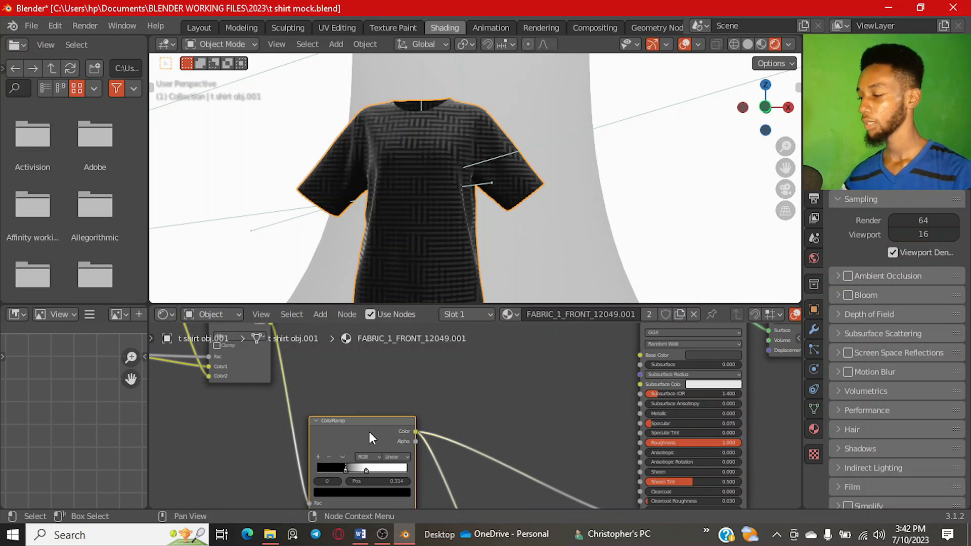
key(shift+d)
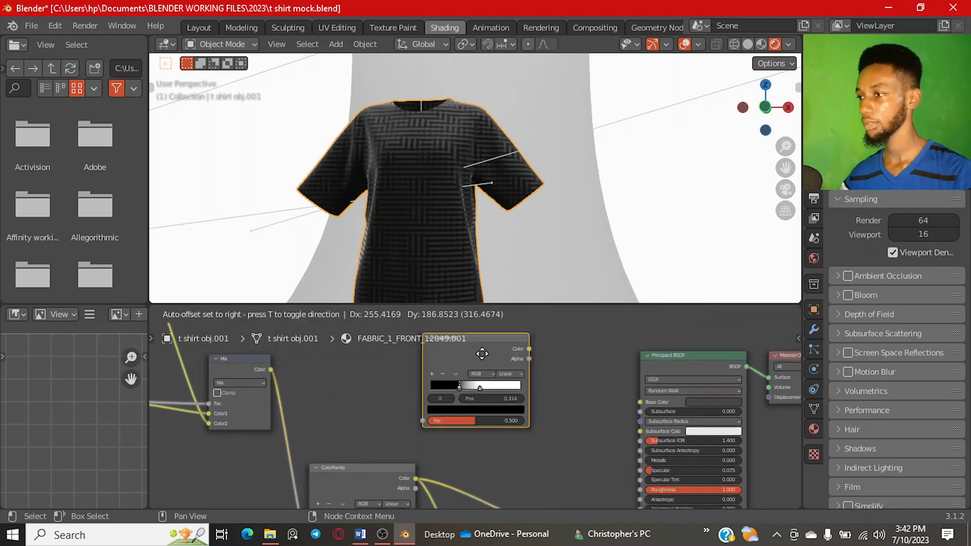
click(484, 381)
Step: Connect the Mix node's Color to the duplicated ColorRamp's Fac, and that ramp's Color to the Principled BSDF's Roughness
scroll(481, 382, down, 3)
middle_drag(465, 394, 521, 401)
drag(376, 378, 496, 439)
middle_drag(541, 434, 354, 388)
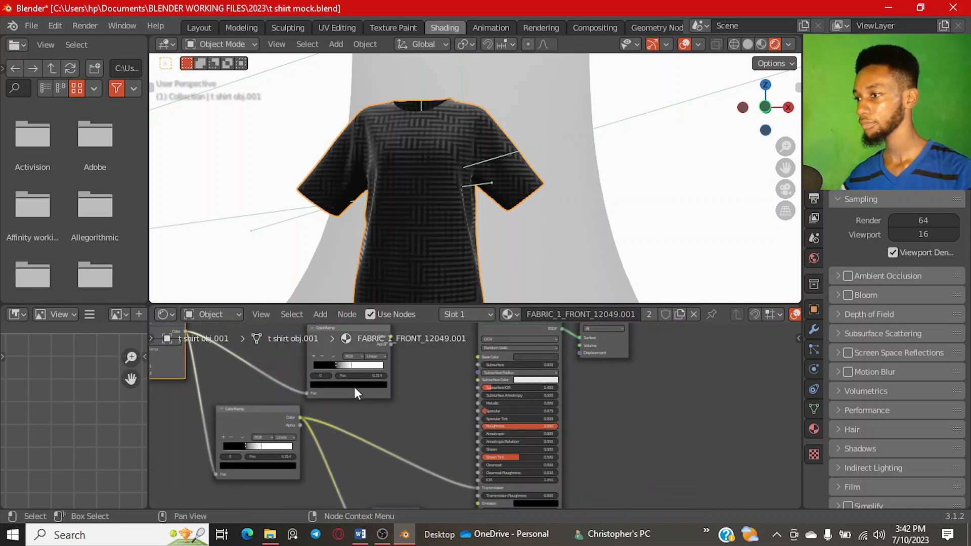
scroll(450, 387, up, 3)
middle_drag(457, 381, 488, 435)
drag(406, 380, 514, 458)
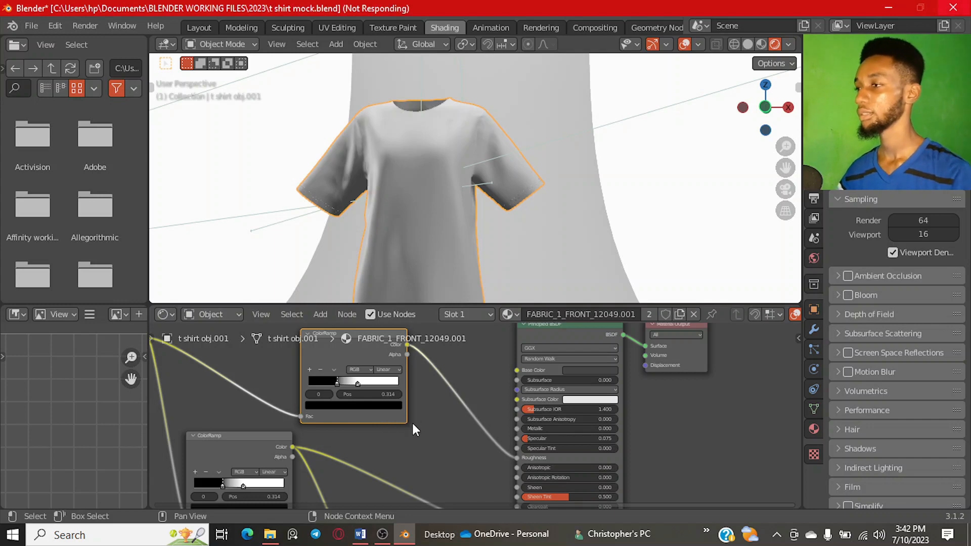
Step: Spread the stops of the ColorRamp feeding Roughness, moving the black stop to about 0.023 and the white stop to the far end
scroll(464, 190, up, 6)
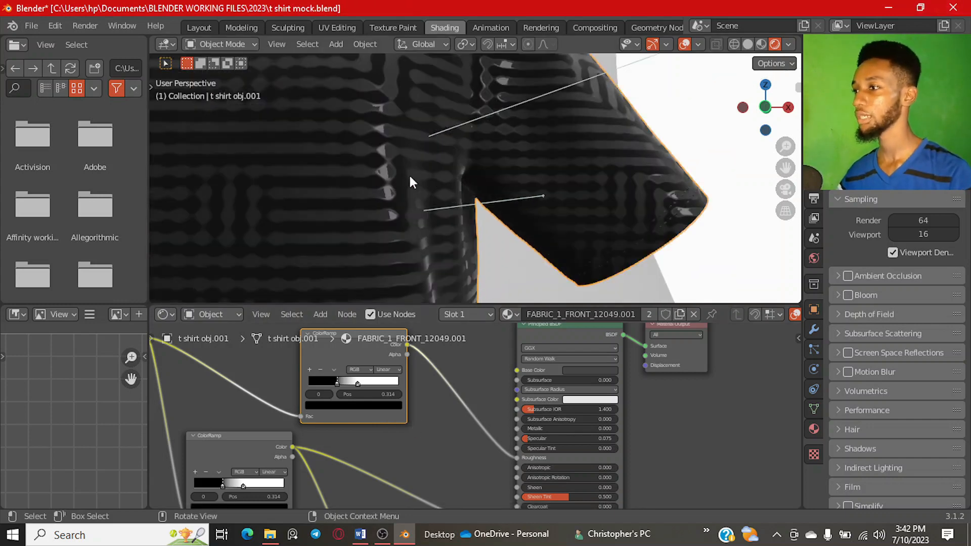
scroll(437, 186, down, 3)
middle_drag(436, 186, 506, 190)
middle_drag(365, 204, 471, 181)
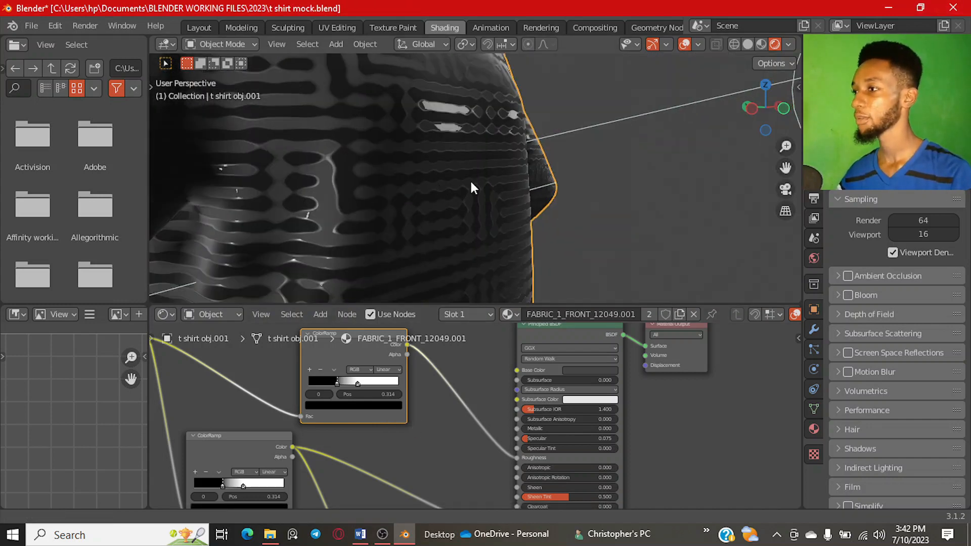
scroll(471, 189, up, 3)
scroll(400, 374, up, 5)
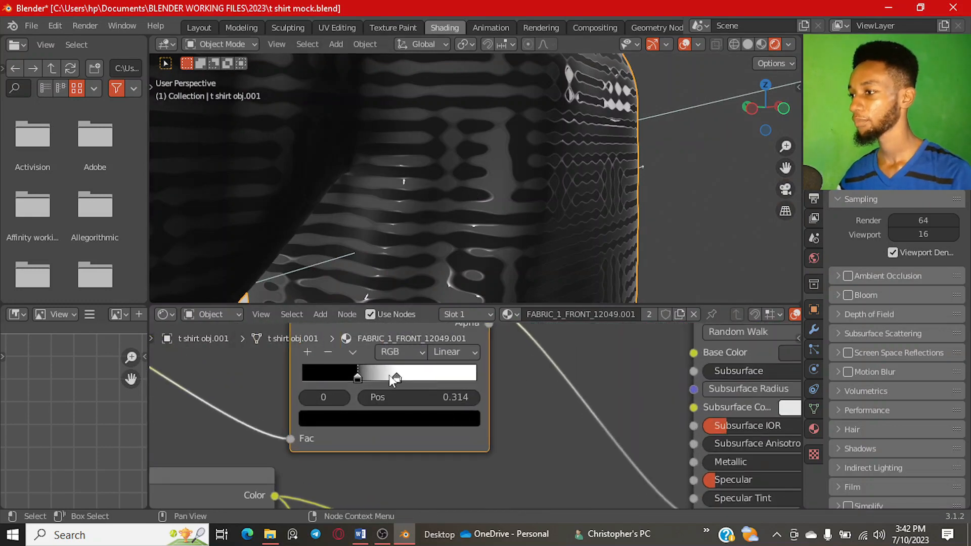
drag(396, 379, 468, 388)
drag(357, 379, 256, 386)
drag(256, 386, 260, 386)
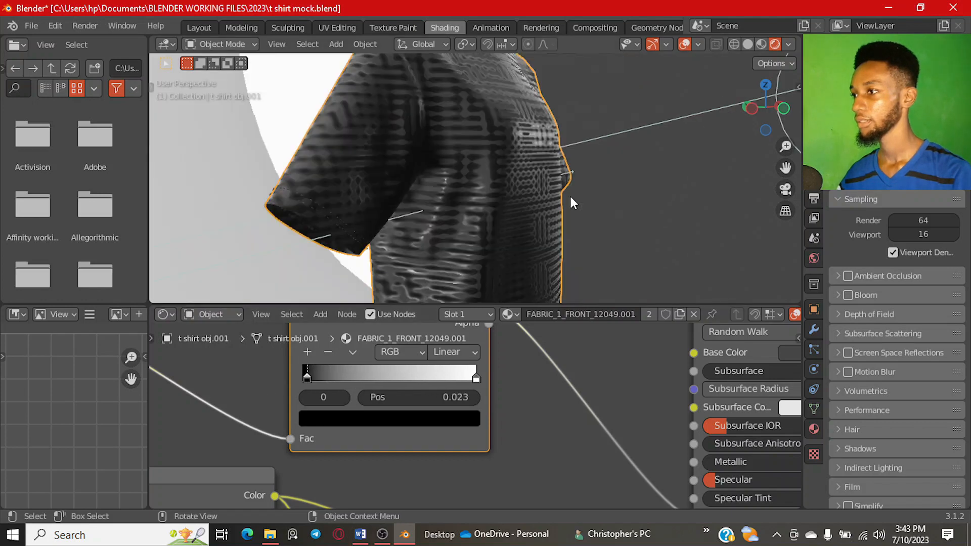
Step: Tighten the gradient of the ColorRamp feeding Roughness by moving its white stop to position 0.268
middle_drag(569, 194, 431, 210)
scroll(431, 210, down, 1)
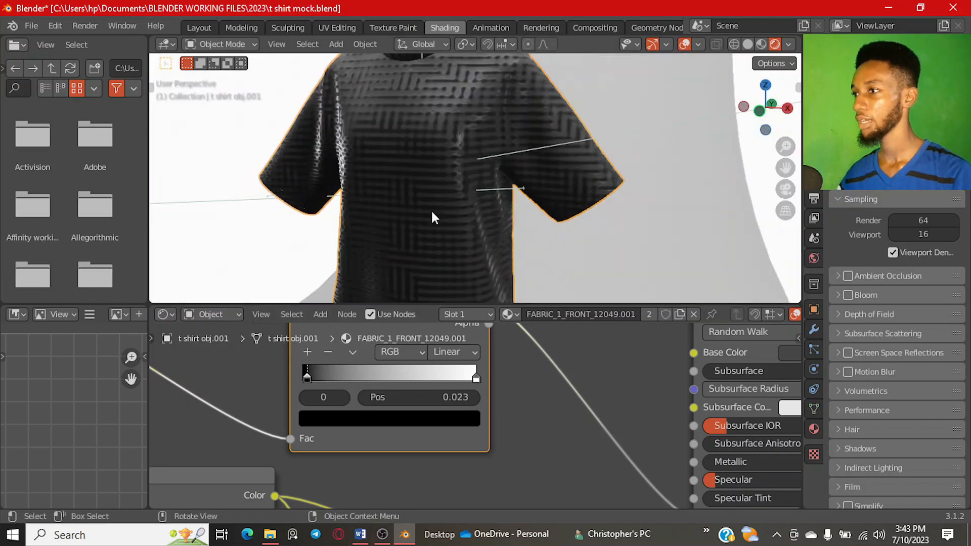
scroll(445, 172, up, 6)
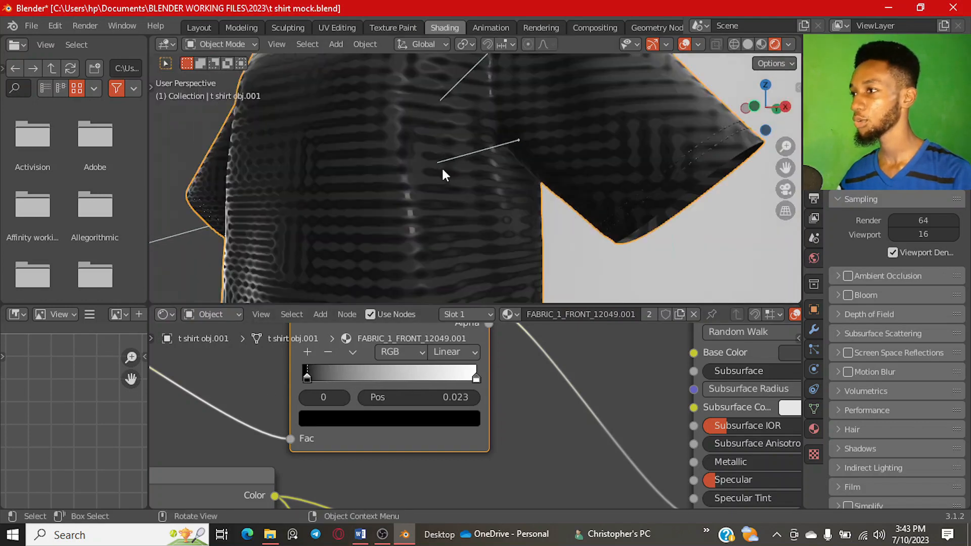
scroll(430, 157, up, 2)
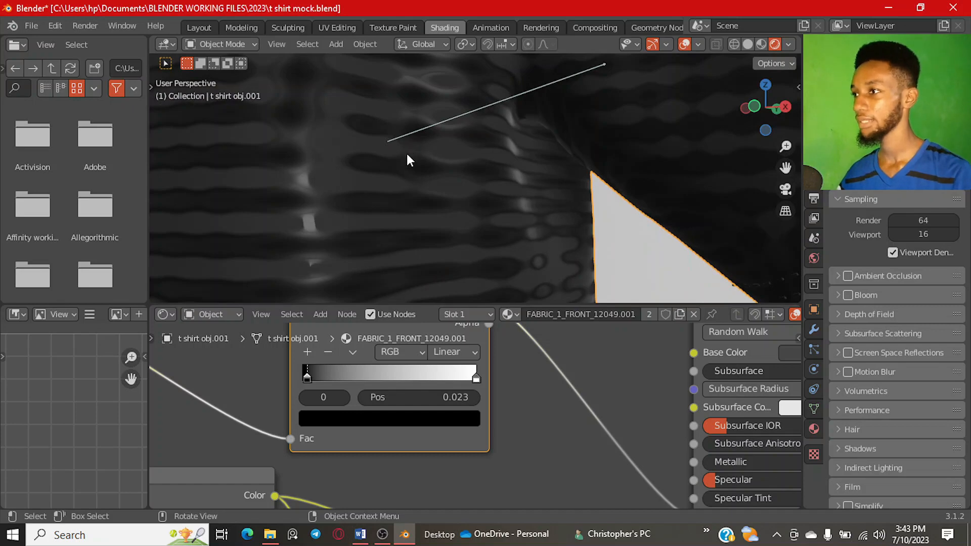
middle_drag(407, 155, 479, 178)
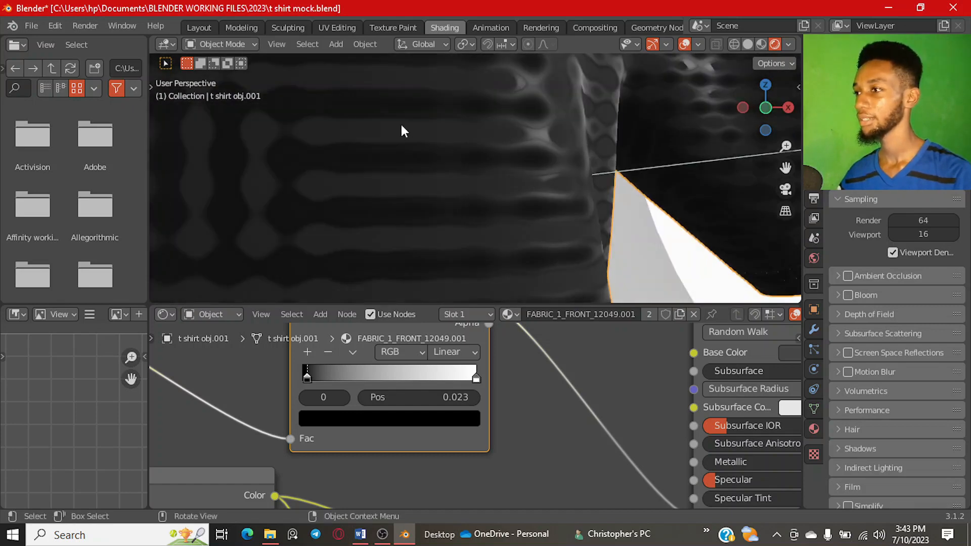
scroll(453, 380, up, 2)
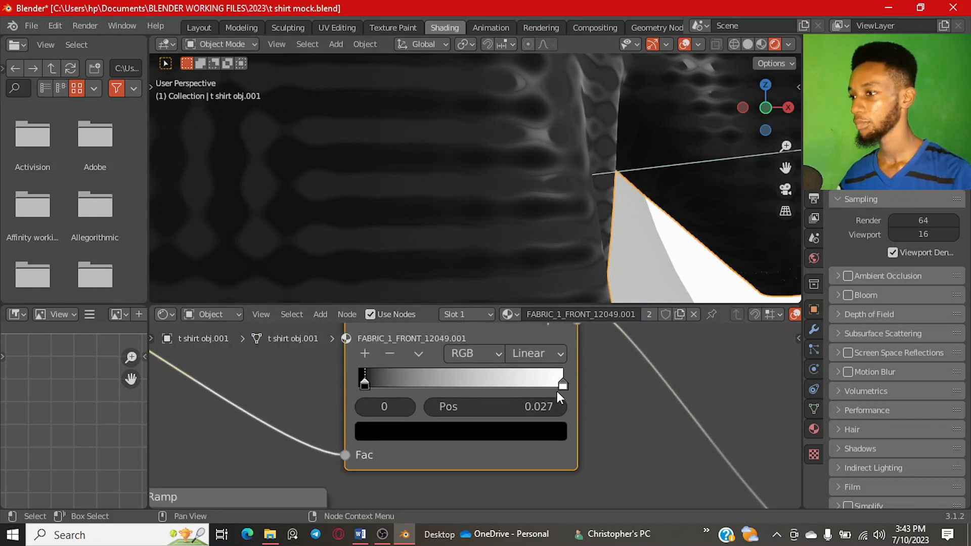
drag(562, 385, 388, 384)
key(KP_Decimal)
middle_drag(425, 233, 455, 235)
mouse_move(401, 386)
mouse_down()
mouse_move(544, 387)
mouse_move(416, 386)
mouse_up()
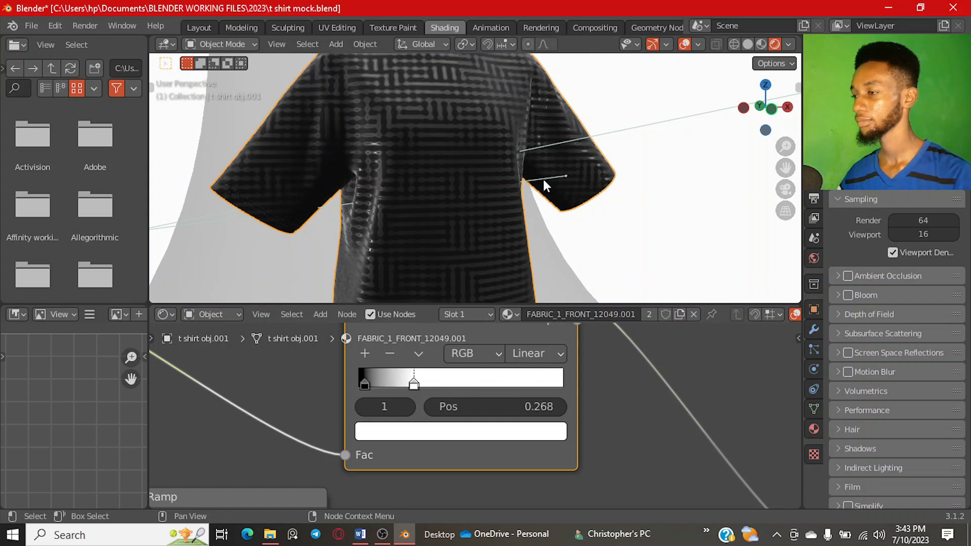
Step: Examine the roughness pattern on the whole shirt from the front and side, along with the Mix node driving it
scroll(459, 201, down, 3)
middle_drag(459, 201, 455, 199)
scroll(312, 376, down, 5)
middle_drag(311, 376, 404, 365)
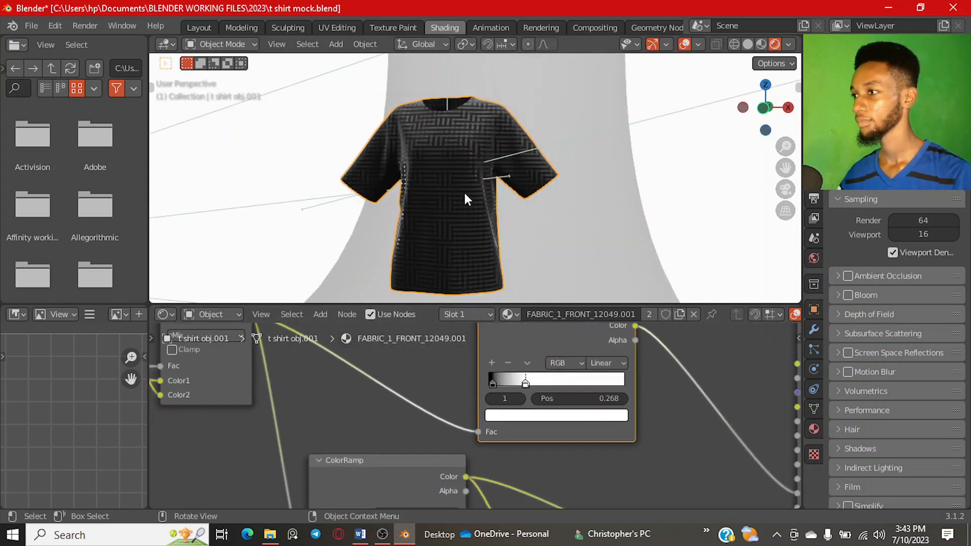
middle_drag(444, 183, 566, 206)
scroll(403, 368, down, 2)
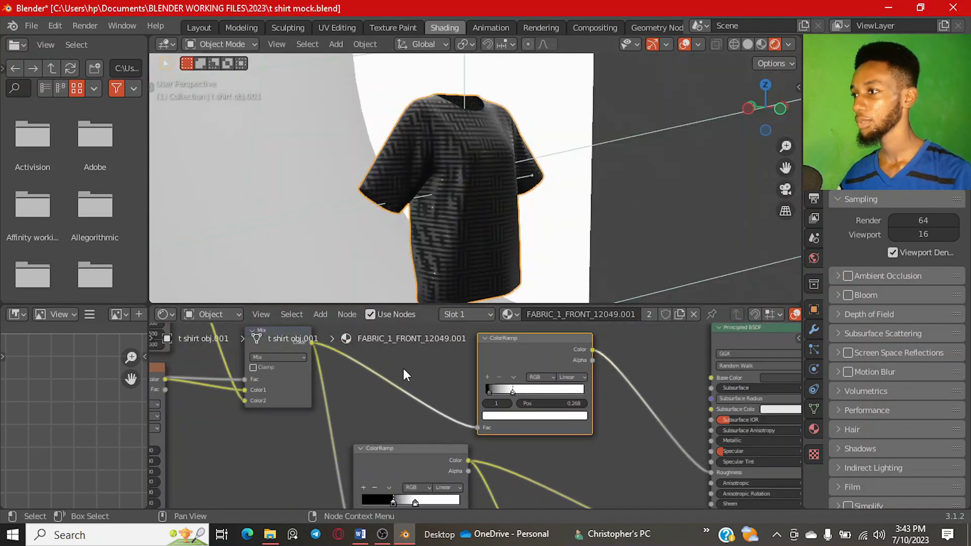
middle_drag(402, 368, 498, 388)
scroll(396, 394, up, 2)
middle_drag(367, 384, 493, 390)
scroll(502, 386, up, 2)
scroll(505, 238, up, 4)
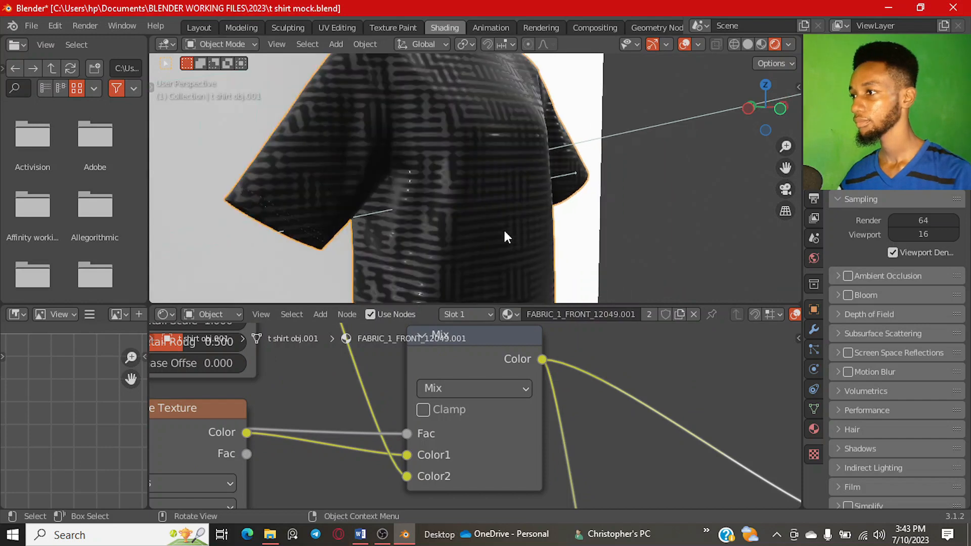
scroll(607, 400, down, 1)
scroll(609, 400, down, 3)
Step: Set the interpolation of the ColorRamp feeding the Bump node to Ease
middle_drag(700, 433, 451, 354)
scroll(451, 380, down, 2)
scroll(492, 435, up, 2)
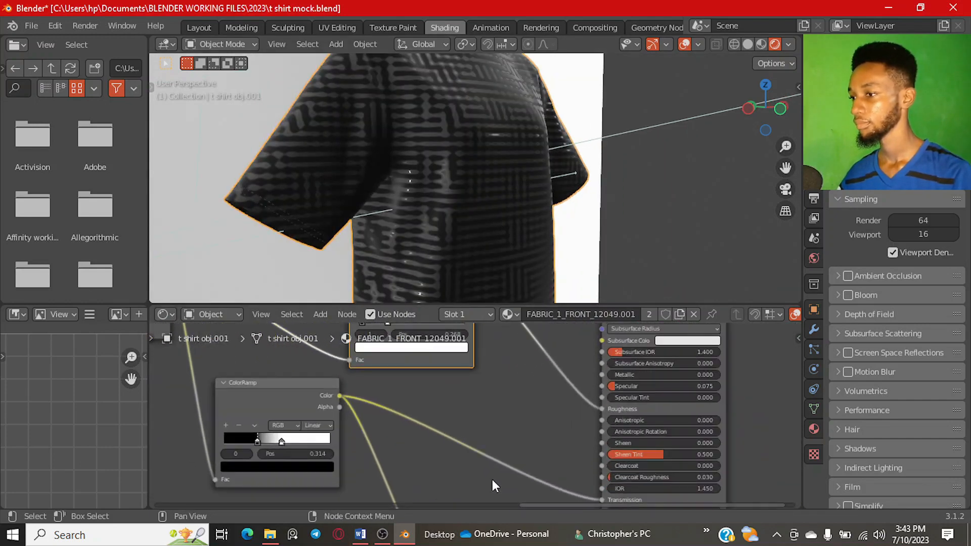
middle_drag(492, 486, 582, 414)
scroll(554, 417, up, 3)
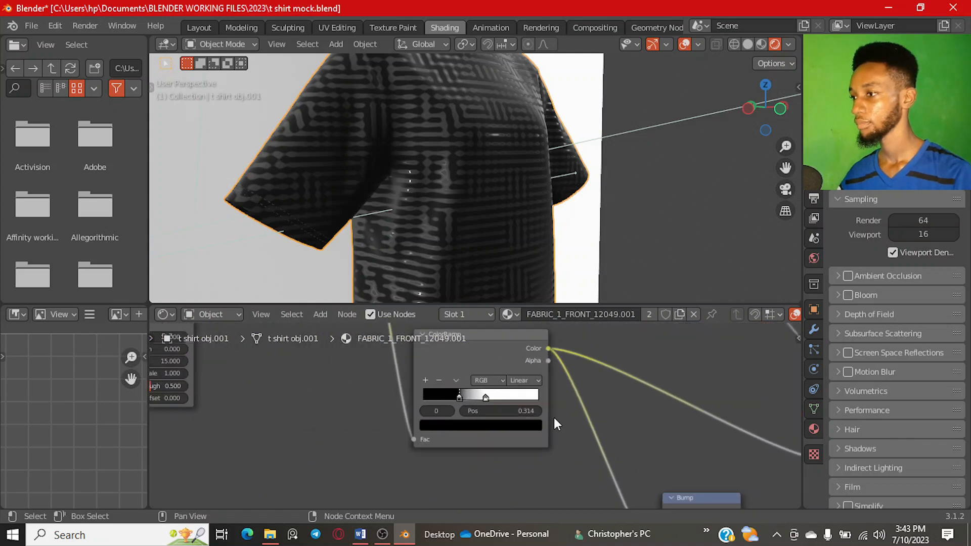
click(542, 369)
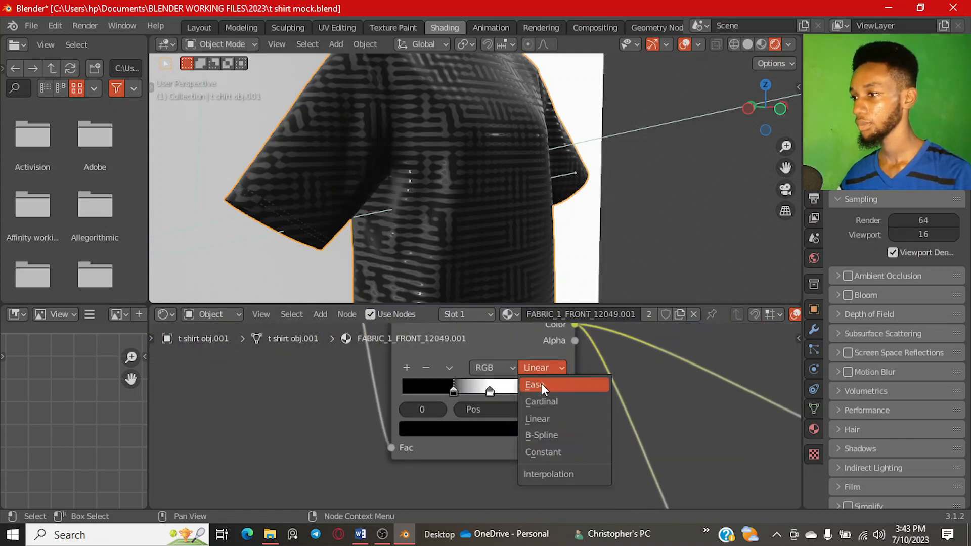
click(538, 384)
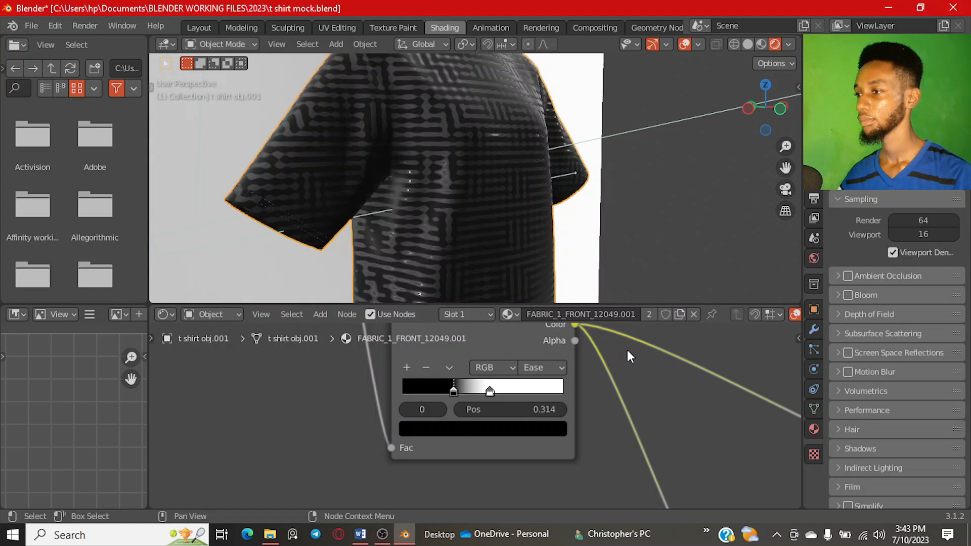
Step: Set the interpolation of the ColorRamp feeding the Principled BSDF's Roughness to Ease as well
scroll(627, 350, down, 4)
middle_drag(659, 345, 494, 430)
middle_drag(527, 362, 480, 443)
scroll(471, 420, up, 4)
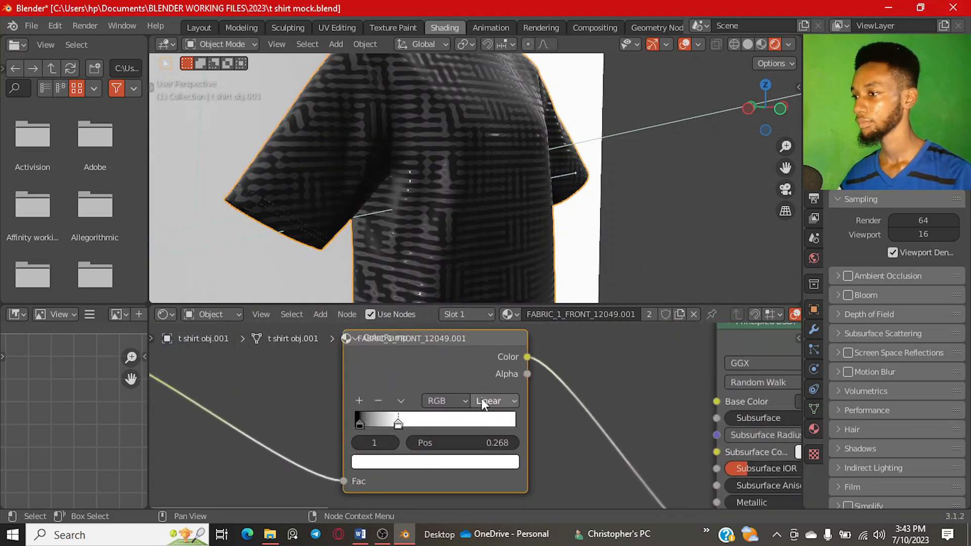
click(482, 399)
click(490, 417)
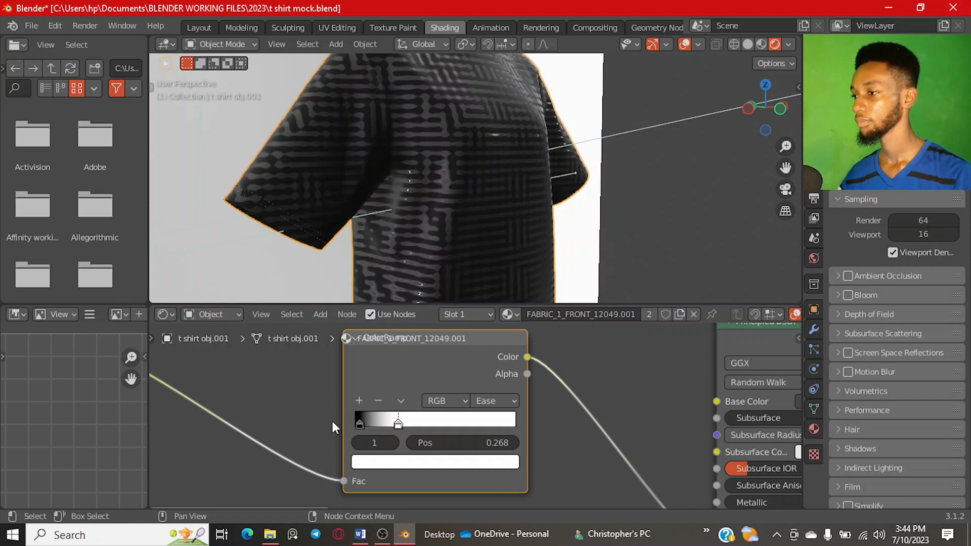
Step: Darken the white stop at position 0.541 to mid-grey in the ColorRamp feeding the Bump node
scroll(331, 418, down, 2)
middle_drag(318, 442, 452, 372)
scroll(488, 392, up, 3)
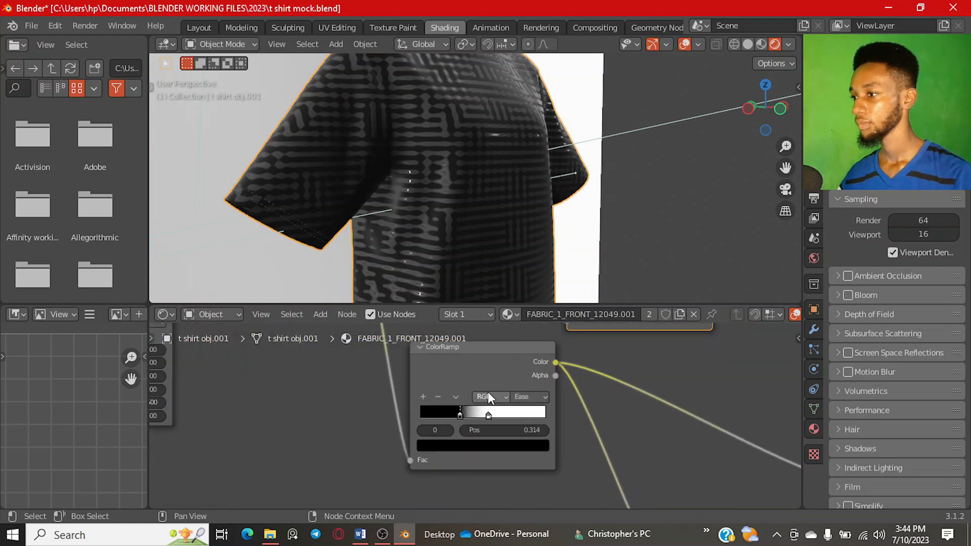
click(491, 411)
click(488, 456)
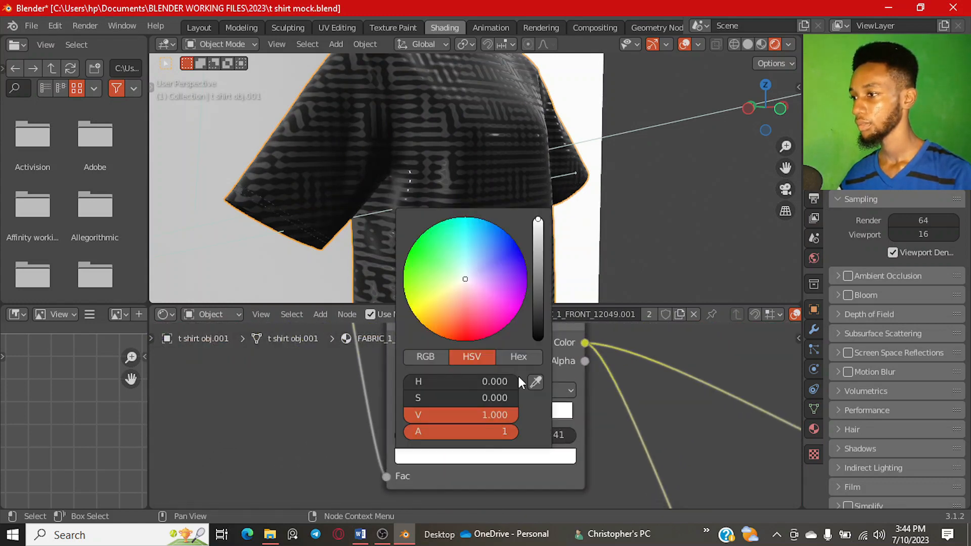
drag(538, 277, 539, 283)
Step: Inspect the shirt's weave from several angles and distances, and save the file
middle_drag(642, 228, 467, 191)
scroll(473, 205, down, 4)
scroll(487, 132, up, 3)
middle_drag(487, 132, 440, 158)
scroll(493, 179, up, 3)
scroll(465, 154, down, 4)
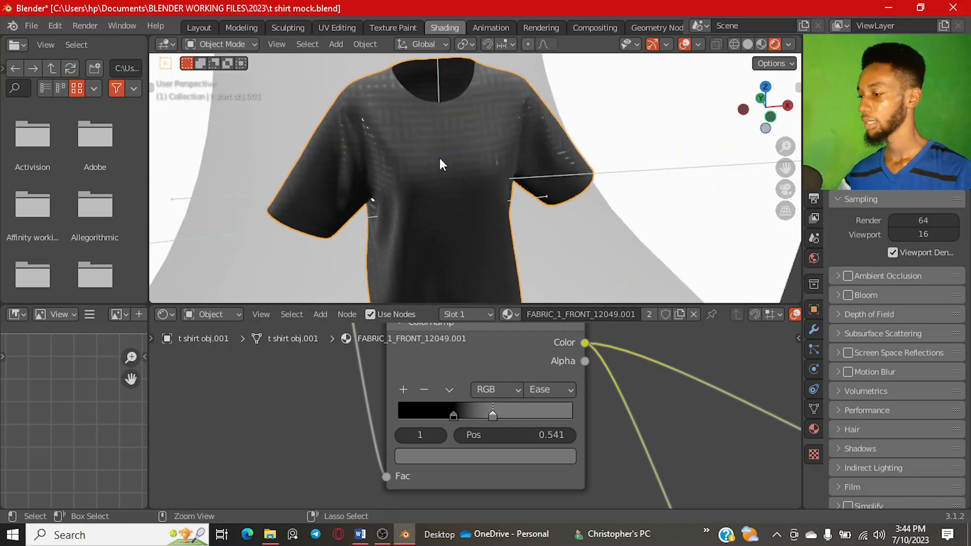
key(ctrl+s)
scroll(468, 183, down, 1)
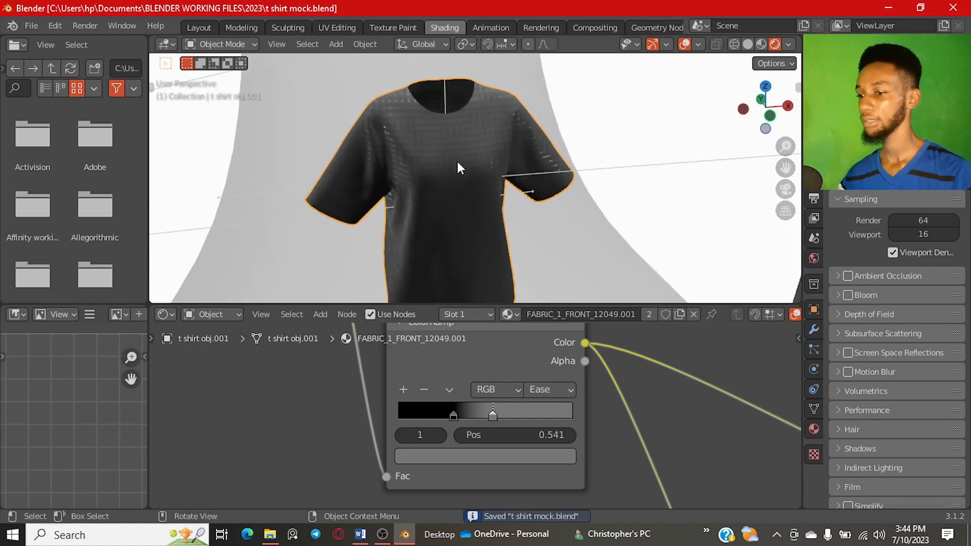
Step: Check the shirt in front view, select the backdrop plane instead of the shirt, and save the file again
key(KP_1)
scroll(454, 169, up, 3)
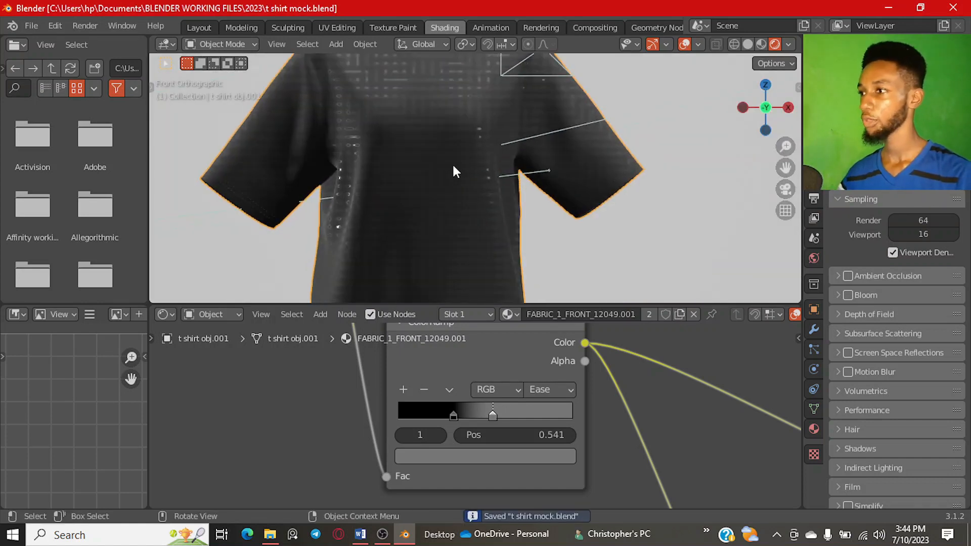
click(621, 232)
key(ctrl+s)
scroll(441, 171, down, 3)
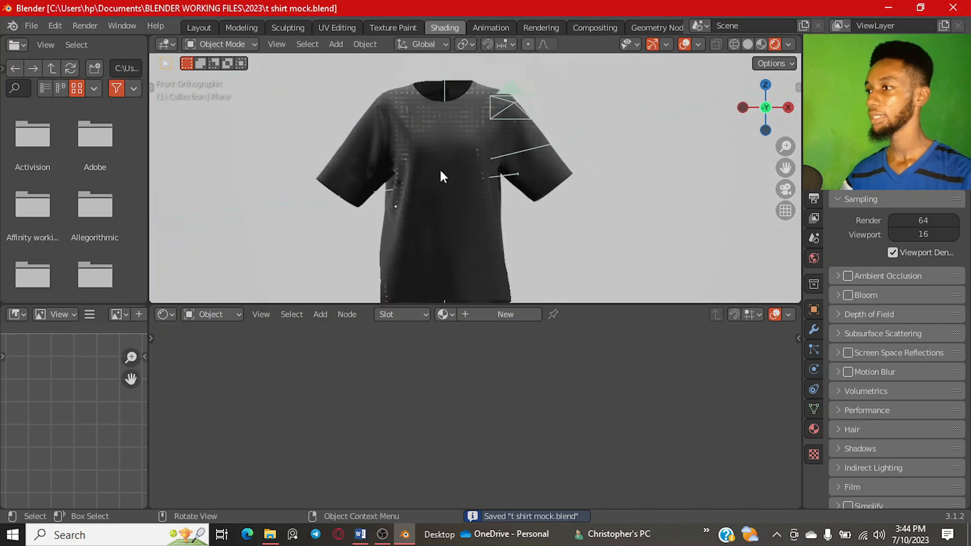
Step: Select the shirt, open the UV Editing workspace and frame the shirt mesh in front view
click(436, 180)
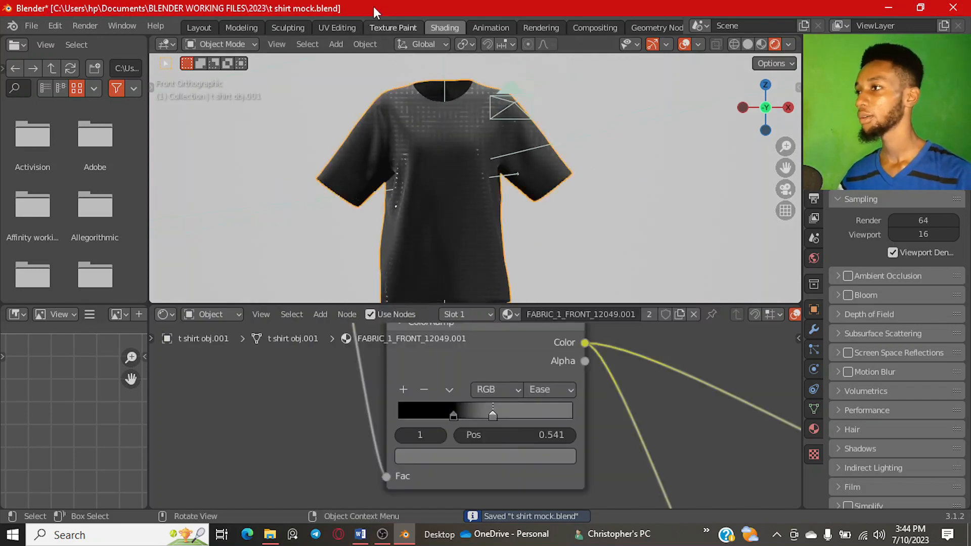
click(337, 28)
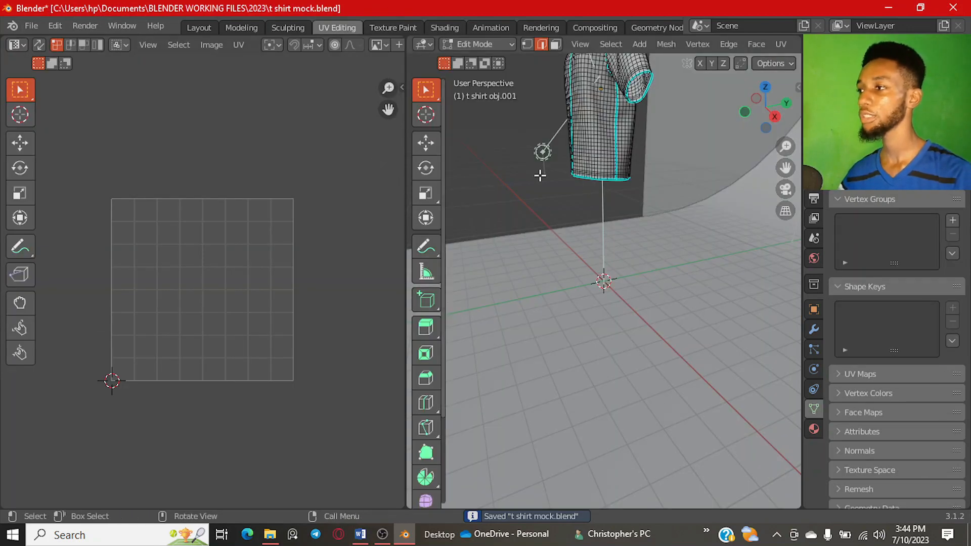
scroll(540, 175, down, 2)
key(KP_1)
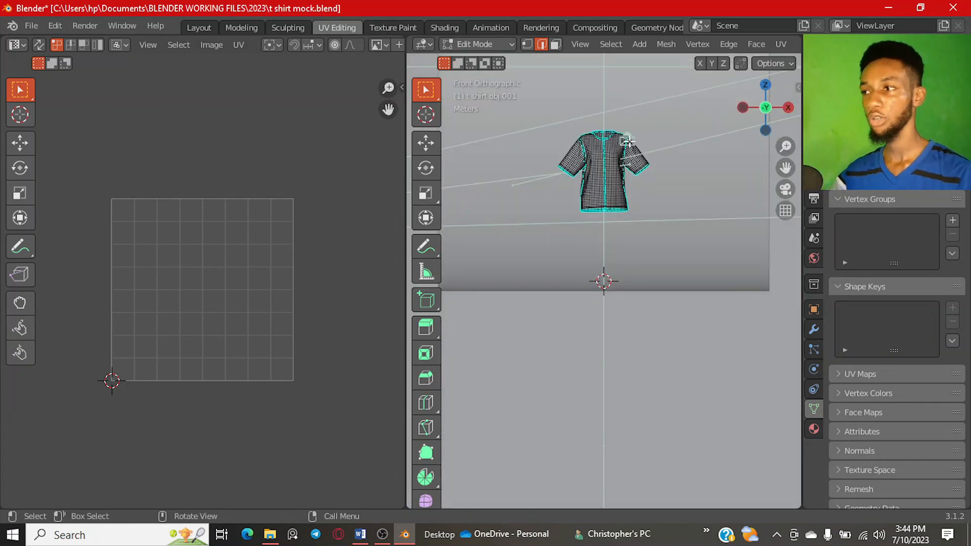
scroll(622, 135, up, 3)
shift+middle_drag(593, 201, 540, 371)
scroll(539, 263, up, 4)
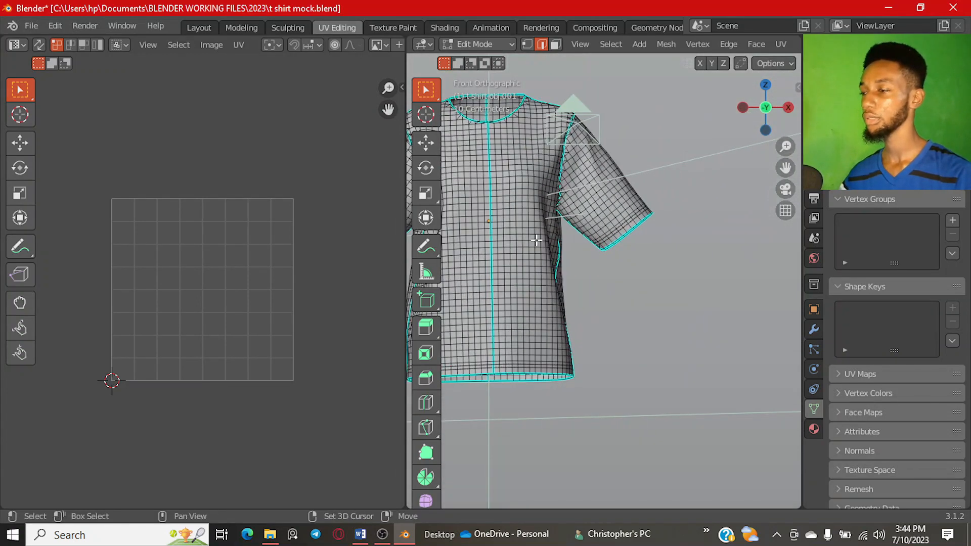
middle_drag(537, 241, 505, 264)
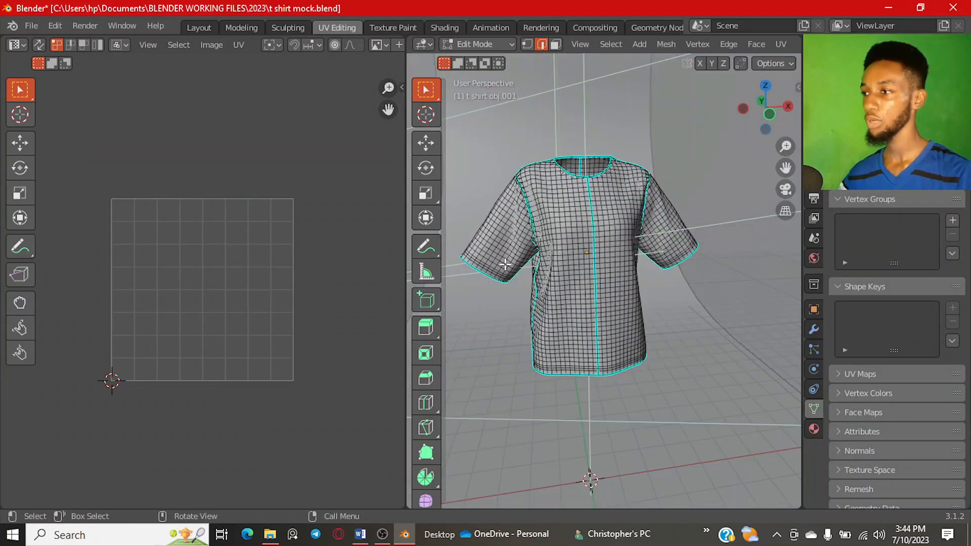
key(KP_1)
shift+middle_drag(576, 236, 583, 280)
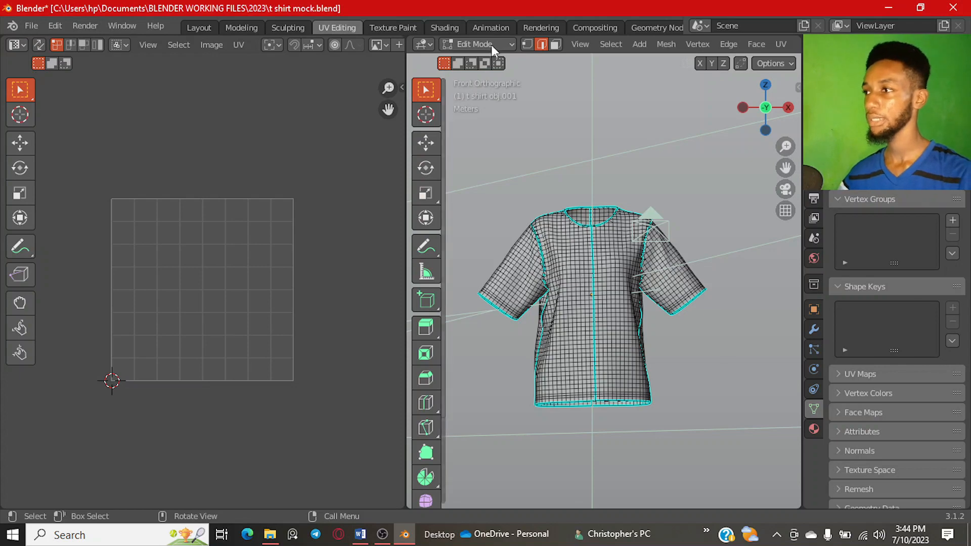
Step: Select all of the shirt's faces in face select mode and frame their UV layout in the UV editor
key(3)
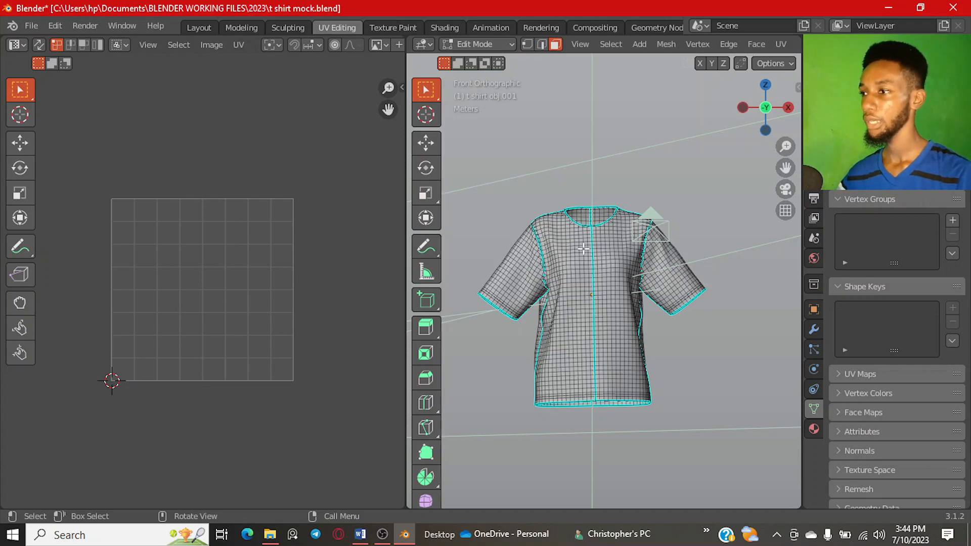
key(a)
scroll(258, 326, up, 3)
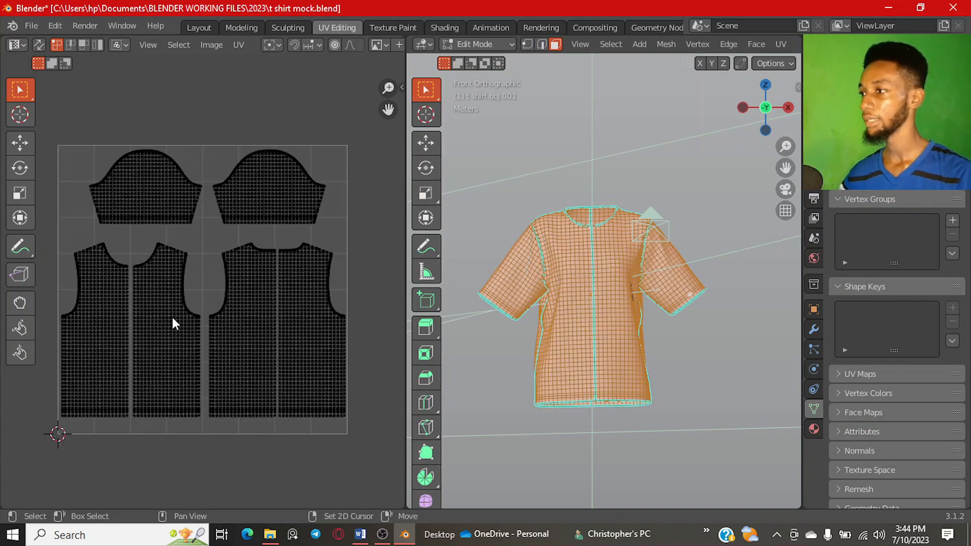
middle_drag(171, 314, 207, 316)
middle_drag(319, 284, 273, 254)
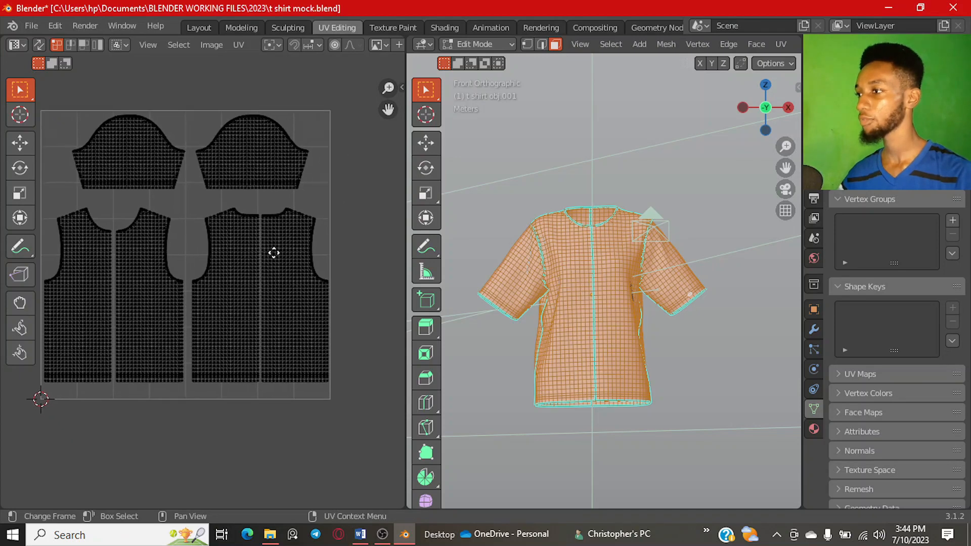
scroll(226, 230, up, 2)
scroll(258, 256, down, 2)
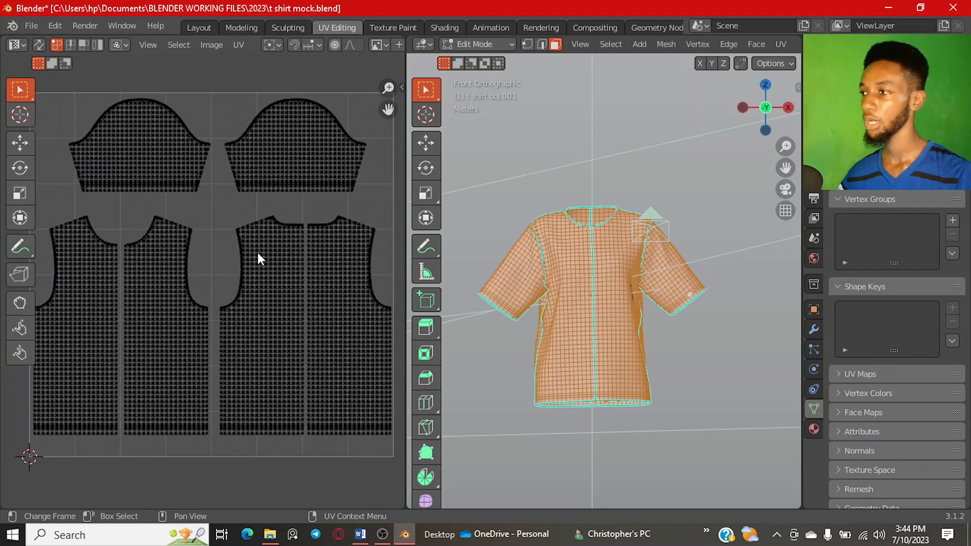
Step: Return to the Shading workspace and frame the shirt material's node network around the ColorRamp and Principled BSDF nodes
scroll(257, 249, down, 1)
middle_drag(249, 253, 251, 261)
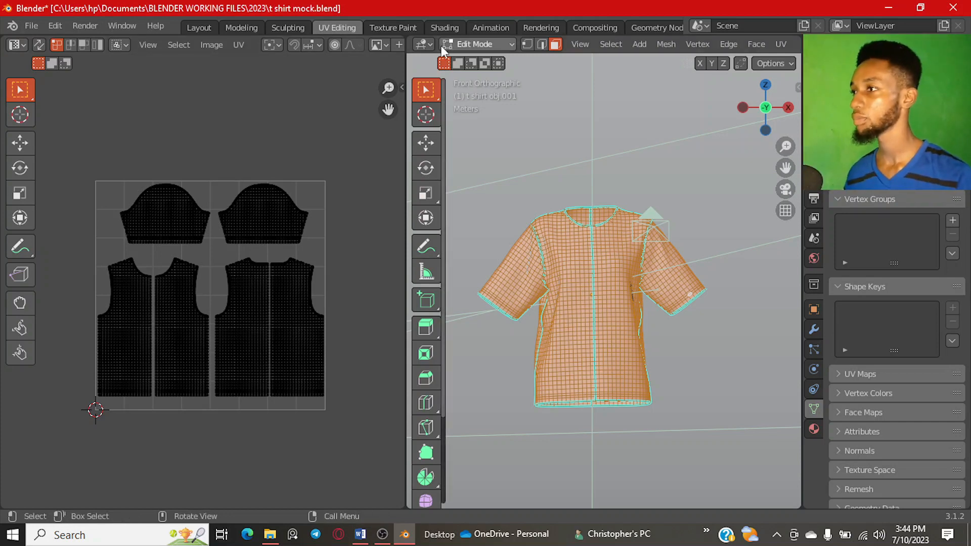
click(442, 28)
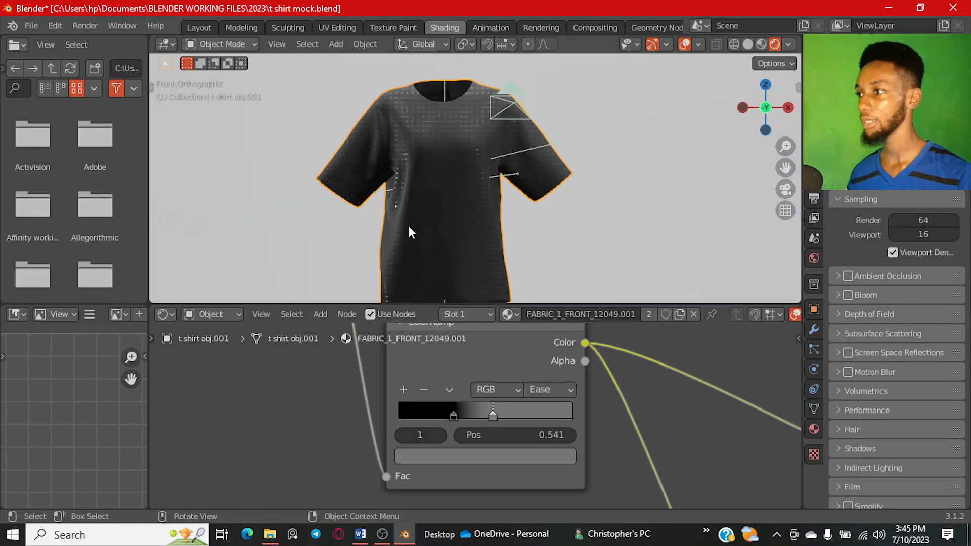
scroll(408, 225, down, 4)
scroll(482, 415, down, 5)
scroll(503, 420, down, 3)
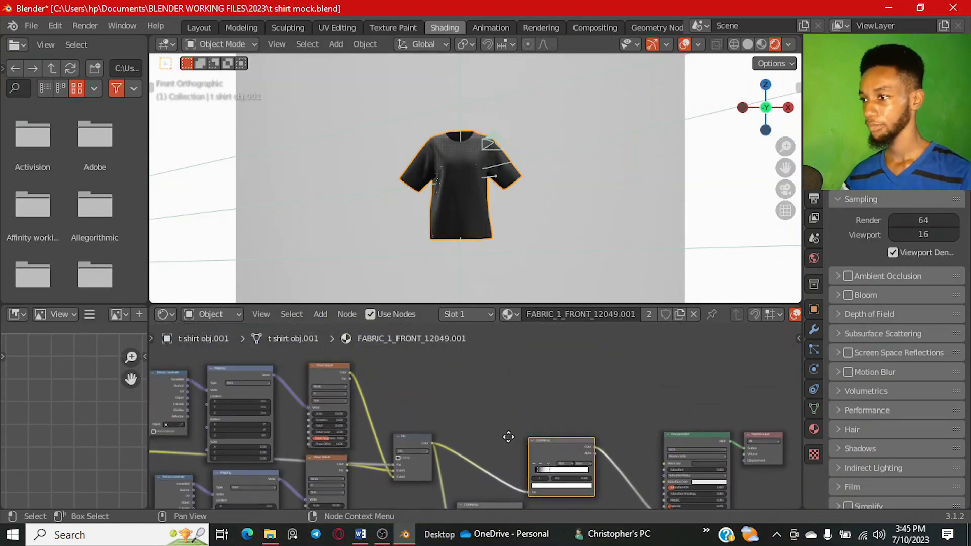
drag(549, 454, 544, 462)
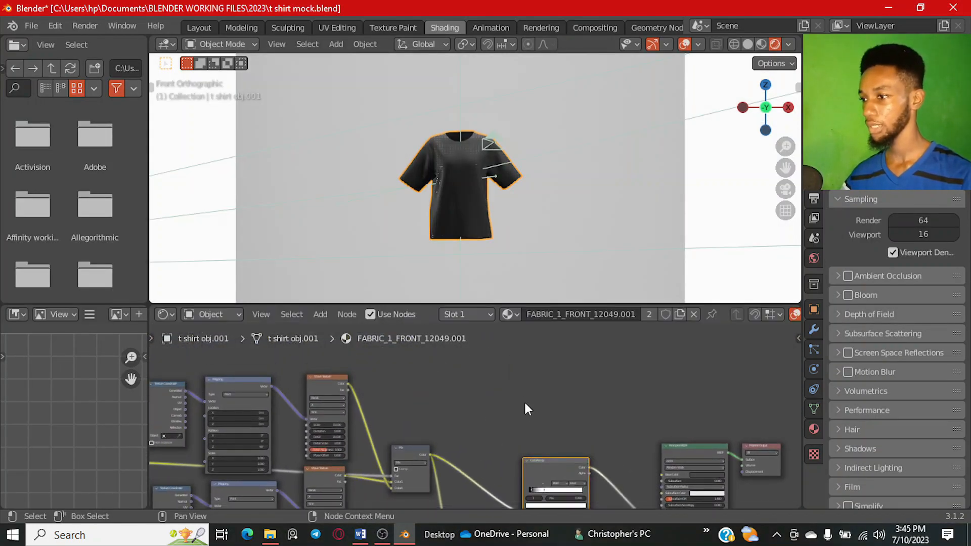
Step: Add an Image Texture node above the ColorRamp, with Mapping and Texture Coordinate nodes connected to its vector input
key(shift+a)
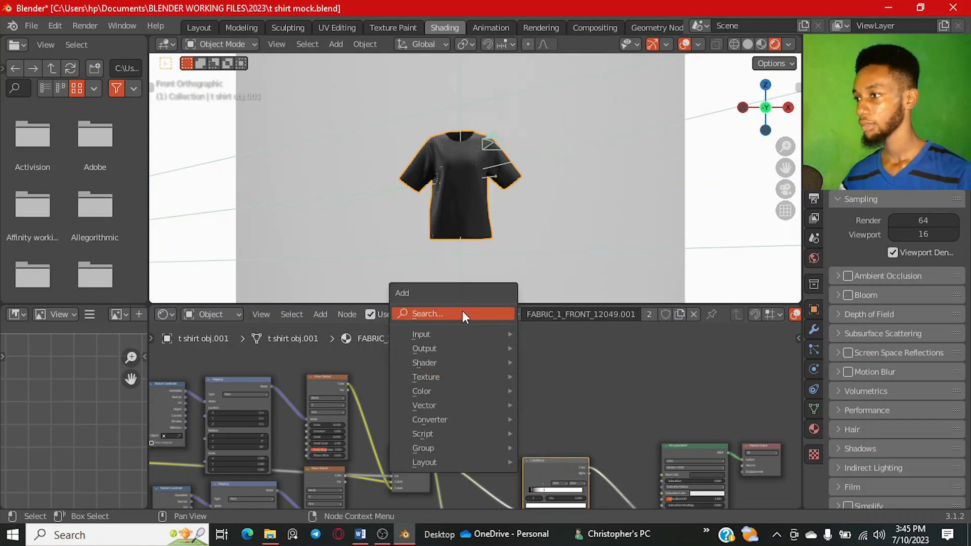
click(463, 313)
text(image)
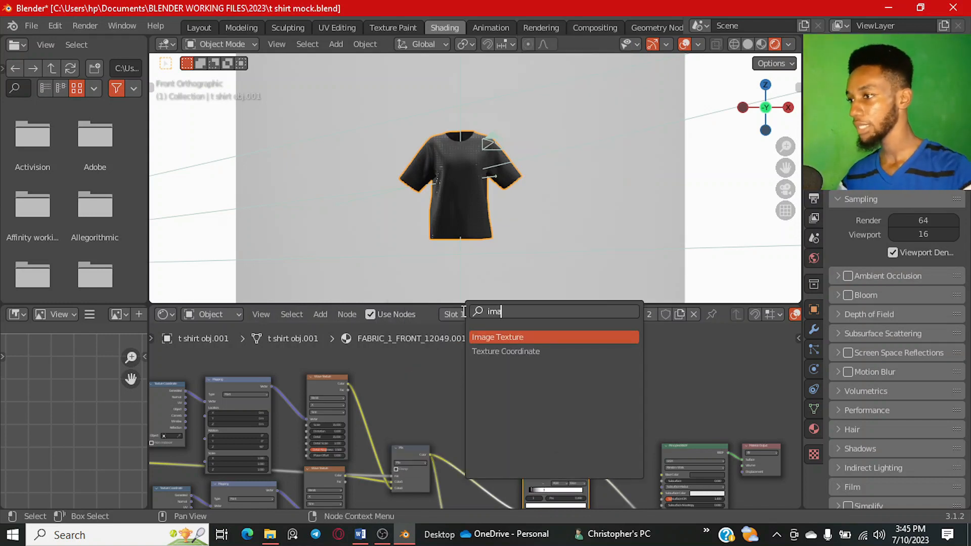
click(614, 336)
click(588, 380)
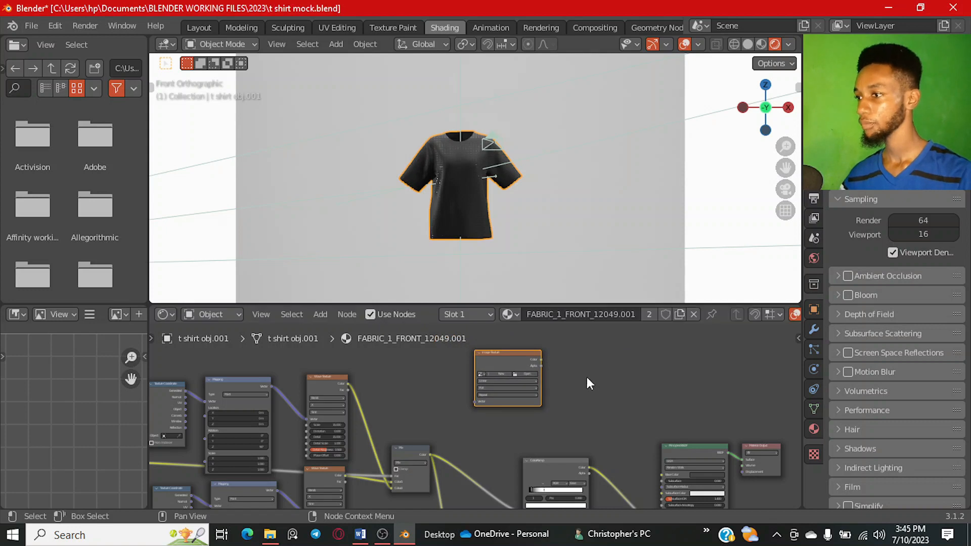
key(ctrl+t)
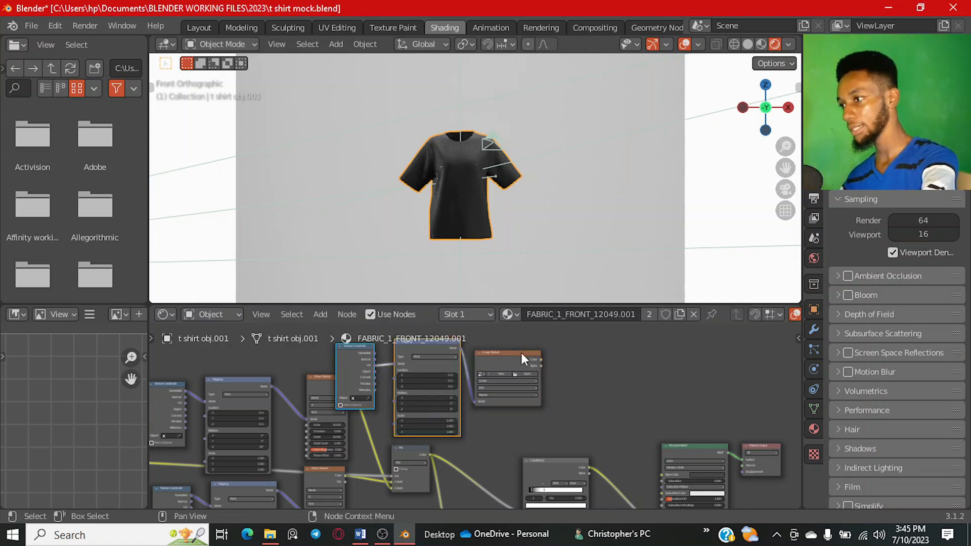
Step: Place the Image Texture node just above the ColorRamp and connect its Color output to the Principled BSDF's Base Color
scroll(498, 417, down, 1)
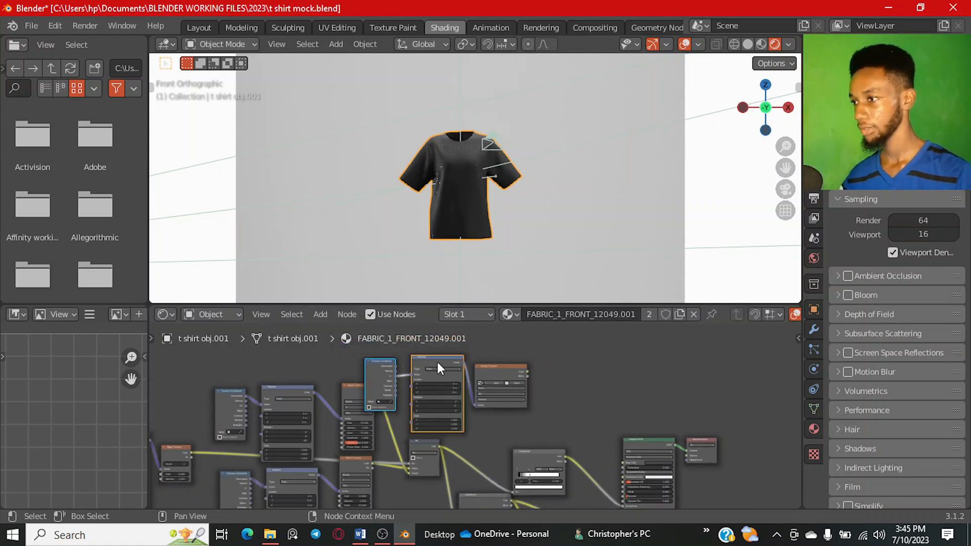
drag(380, 366, 356, 401)
middle_drag(471, 470, 385, 322)
middle_drag(459, 431, 470, 521)
drag(420, 378, 464, 413)
scroll(468, 416, up, 2)
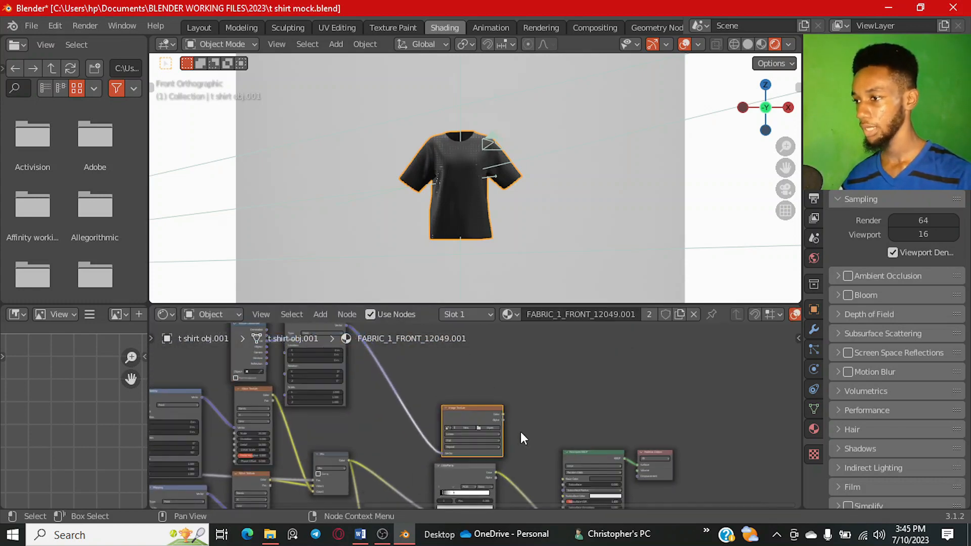
middle_drag(521, 438, 492, 376)
drag(485, 368, 548, 433)
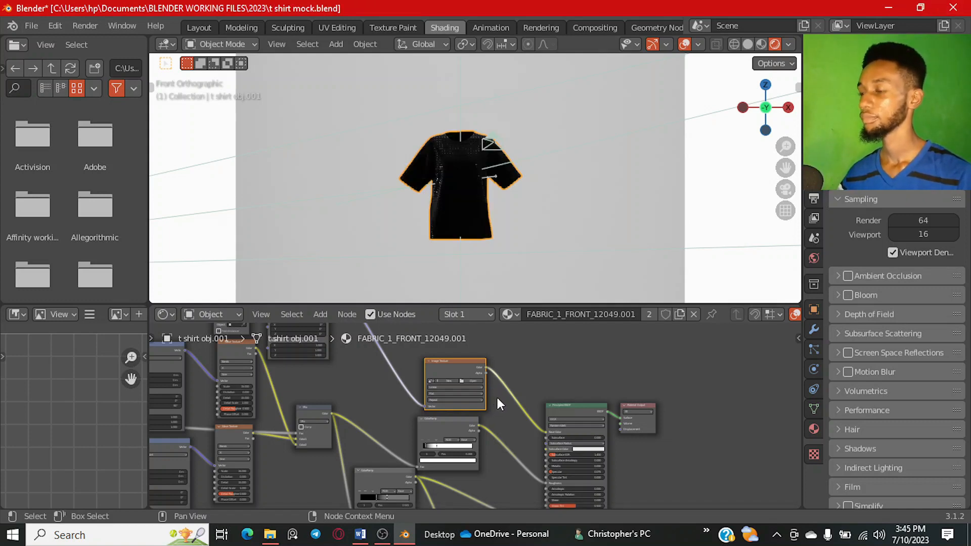
Step: Start opening an image for the Image Texture node and browse to the DESIGN AND 3D ART folder on the desktop
scroll(481, 384, up, 4)
middle_drag(483, 380, 572, 442)
scroll(578, 436, up, 4)
scroll(572, 436, up, 1)
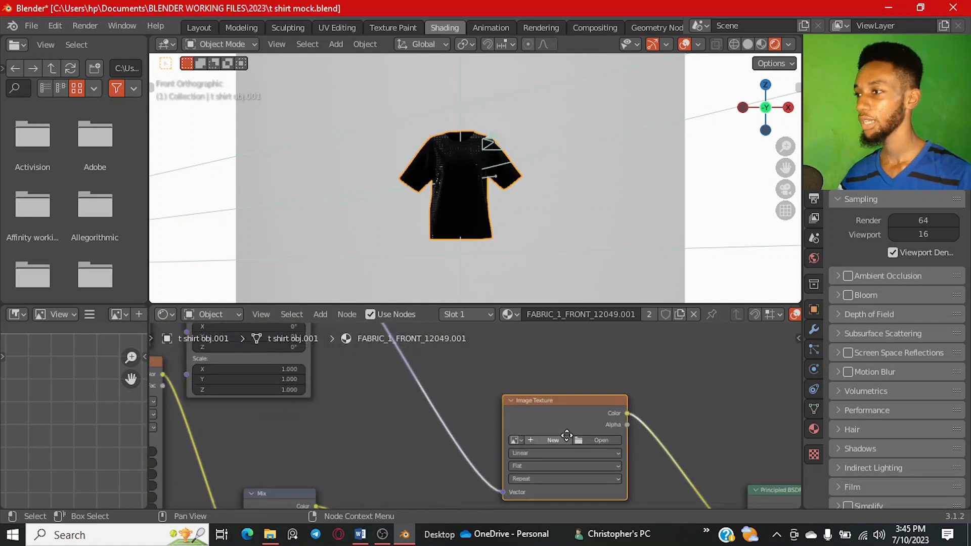
scroll(567, 436, up, 2)
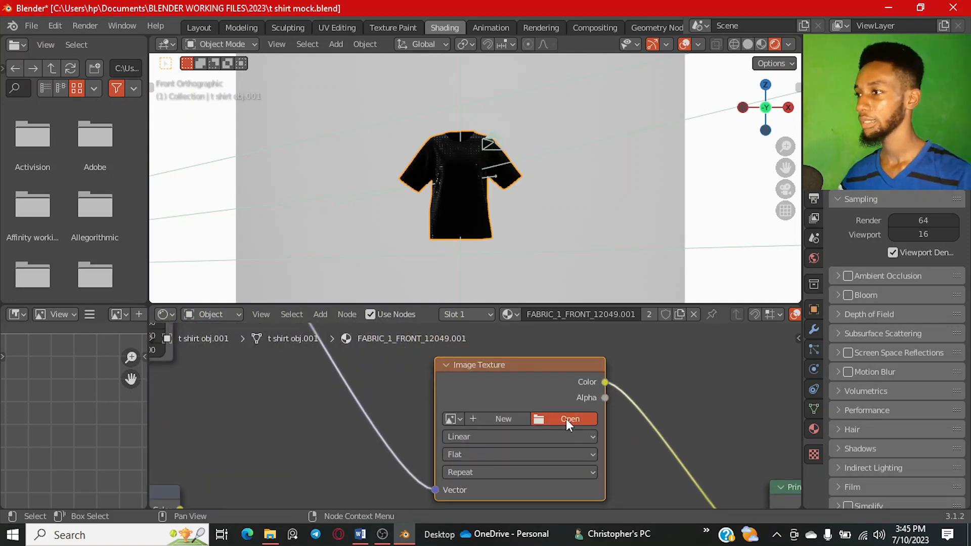
click(566, 419)
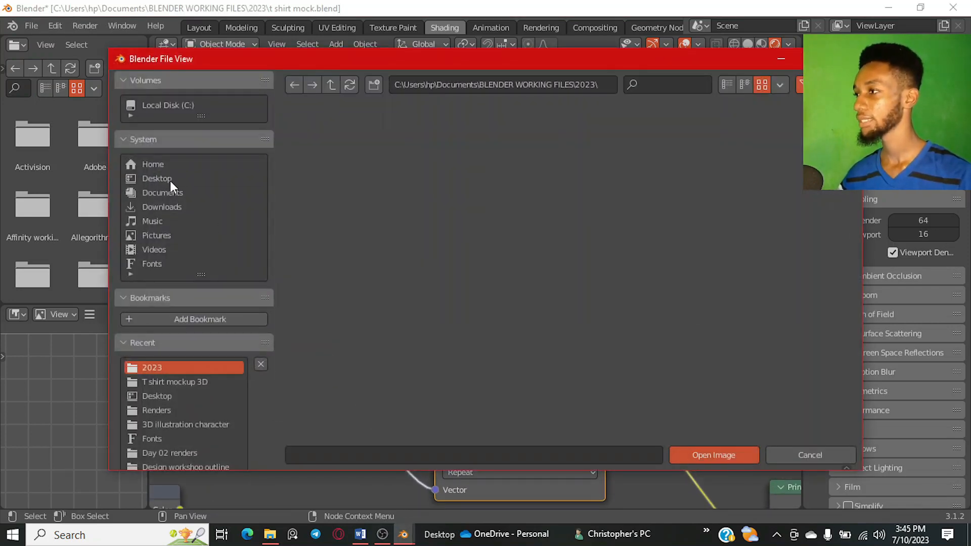
click(170, 181)
click(768, 158)
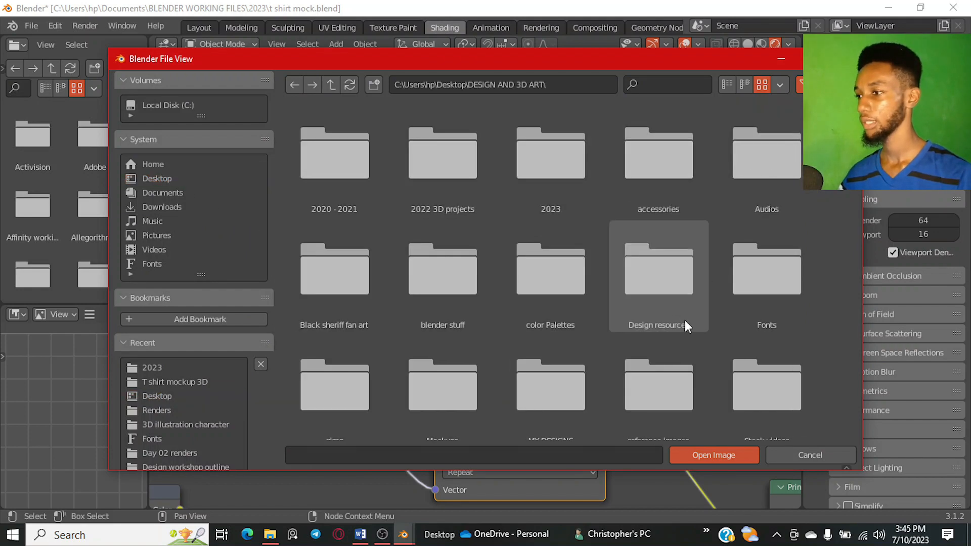
scroll(551, 251, down, 3)
scroll(551, 281, up, 3)
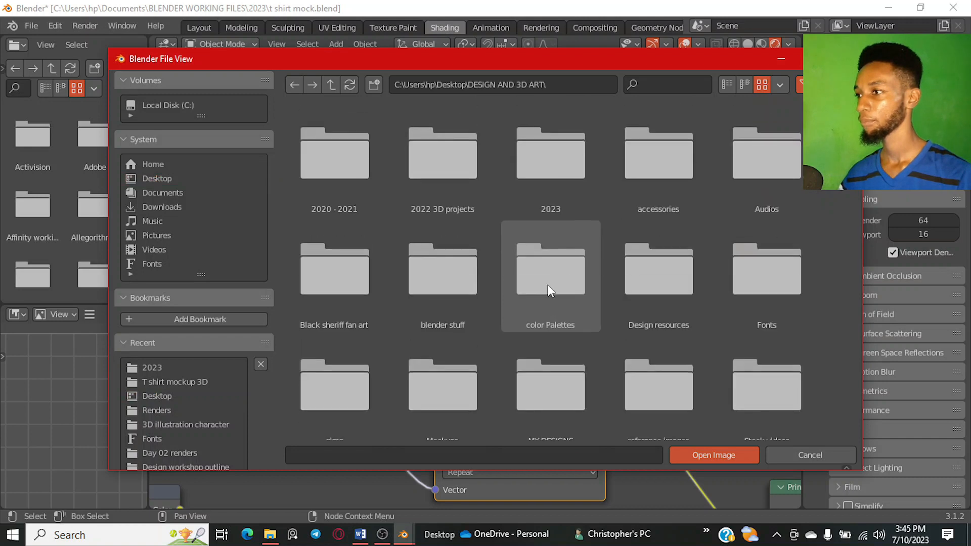
double_click(573, 177)
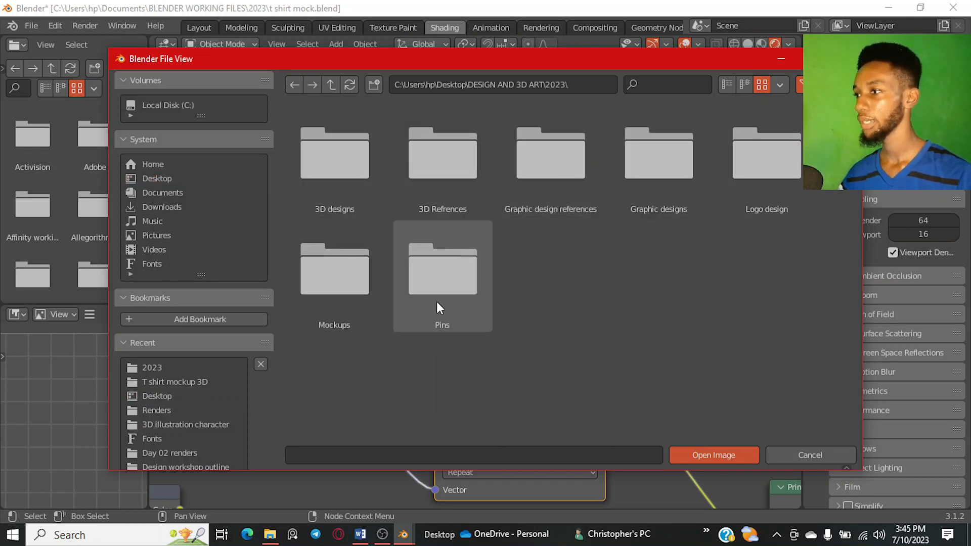
click(332, 85)
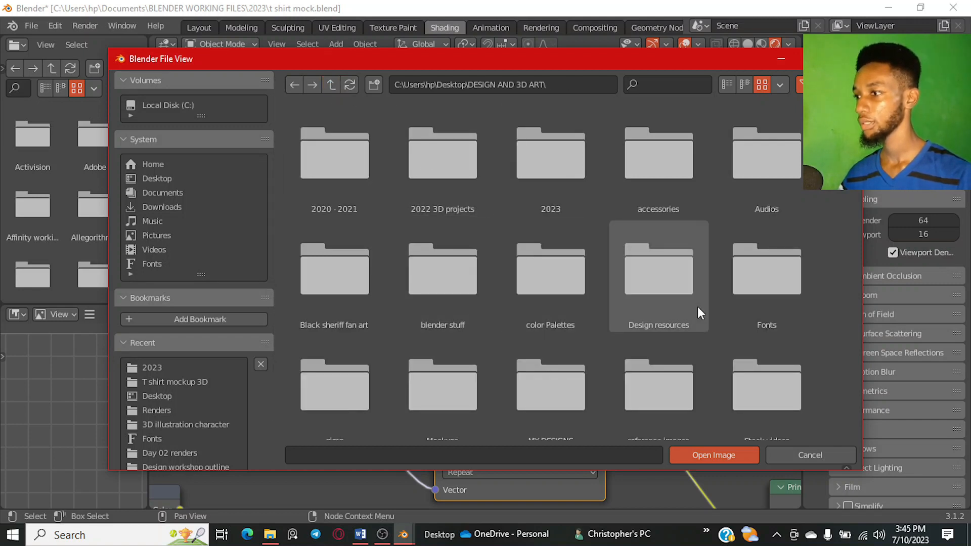
Step: Load Phoenix logo design.jpg from the 2022 logos folder inside MY DESIGNS into the Image Texture node
scroll(703, 303, down, 4)
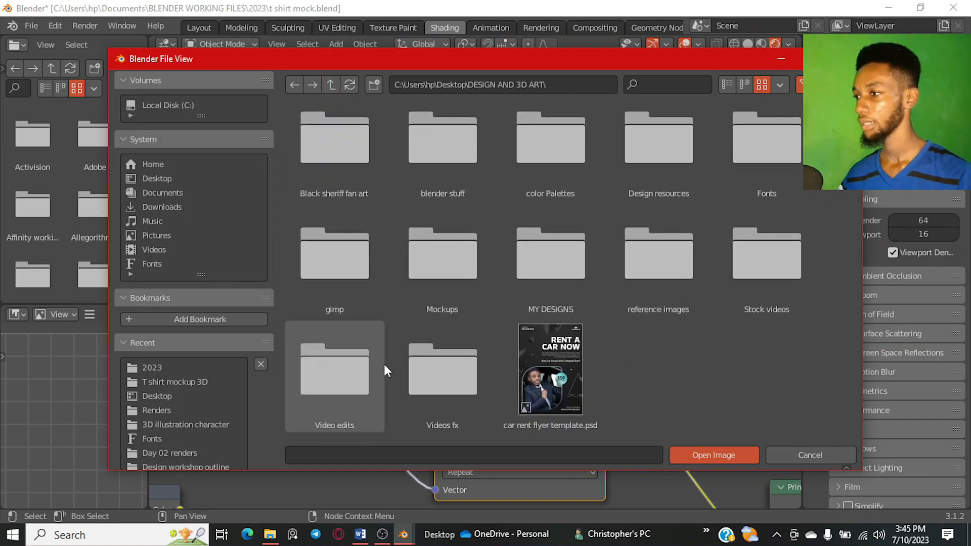
scroll(438, 270, up, 2)
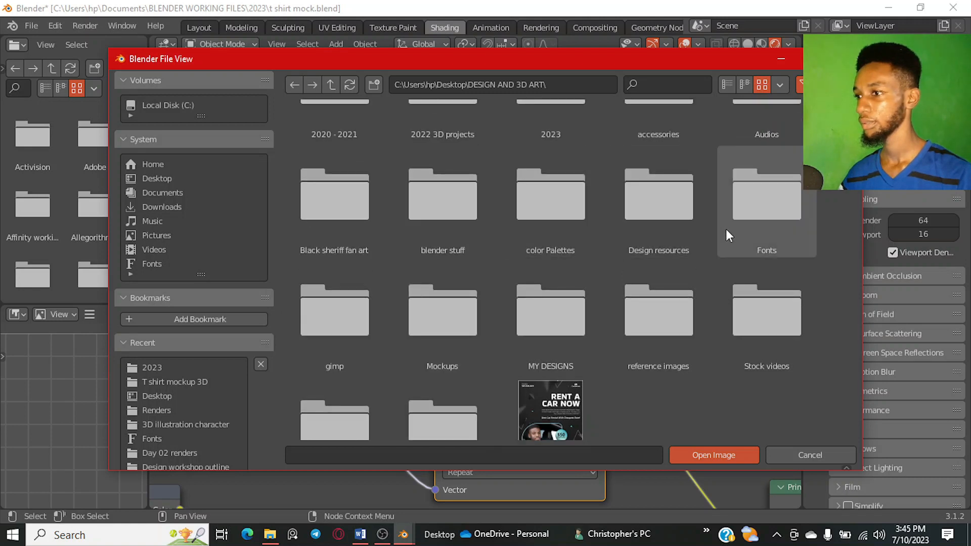
click(580, 318)
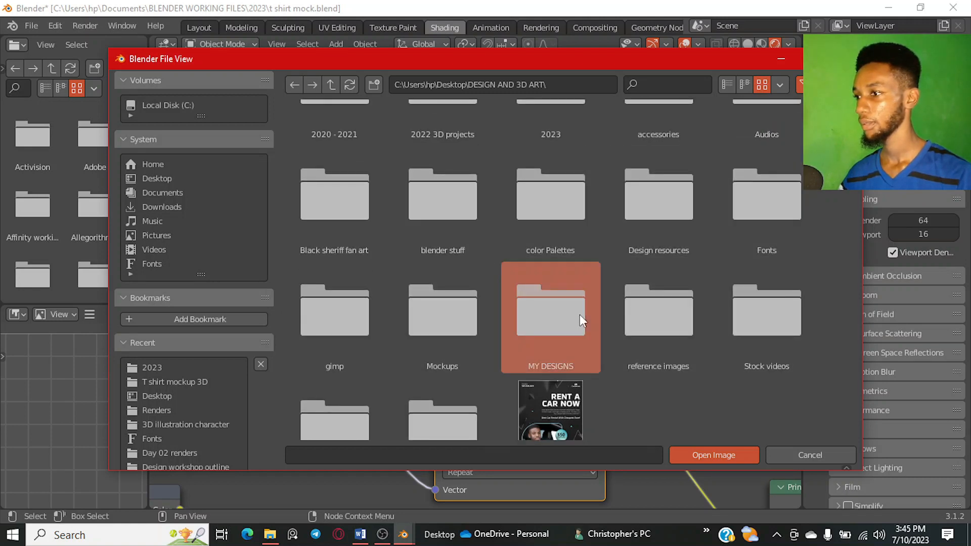
double_click(580, 315)
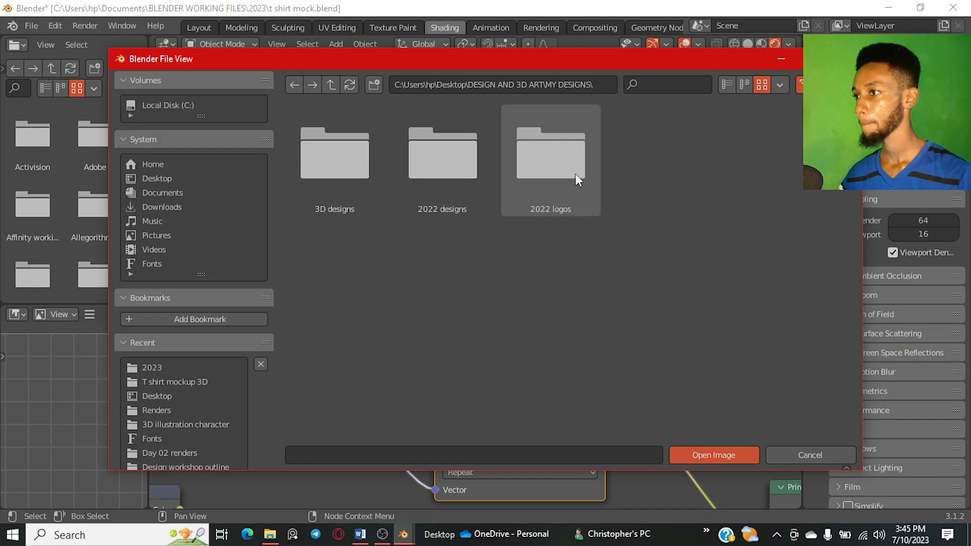
double_click(575, 174)
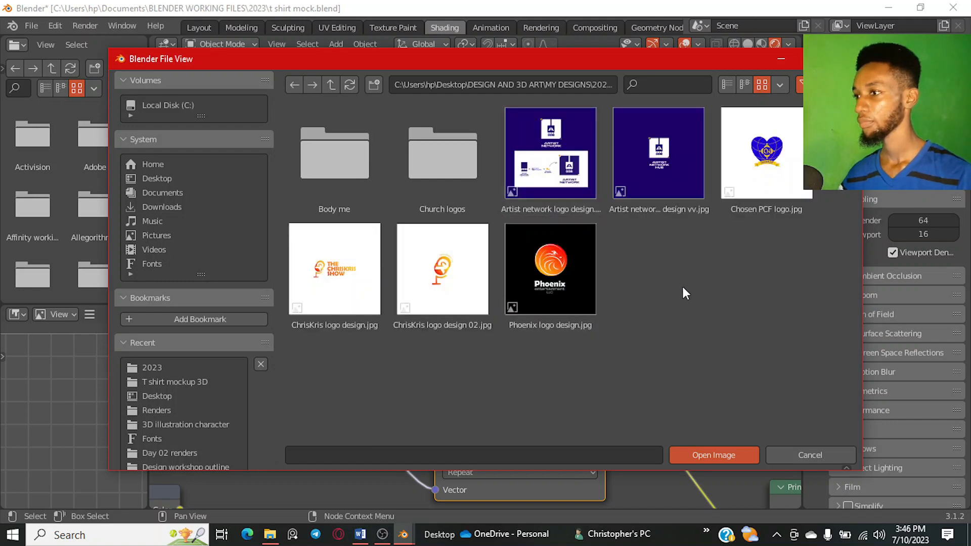
click(543, 270)
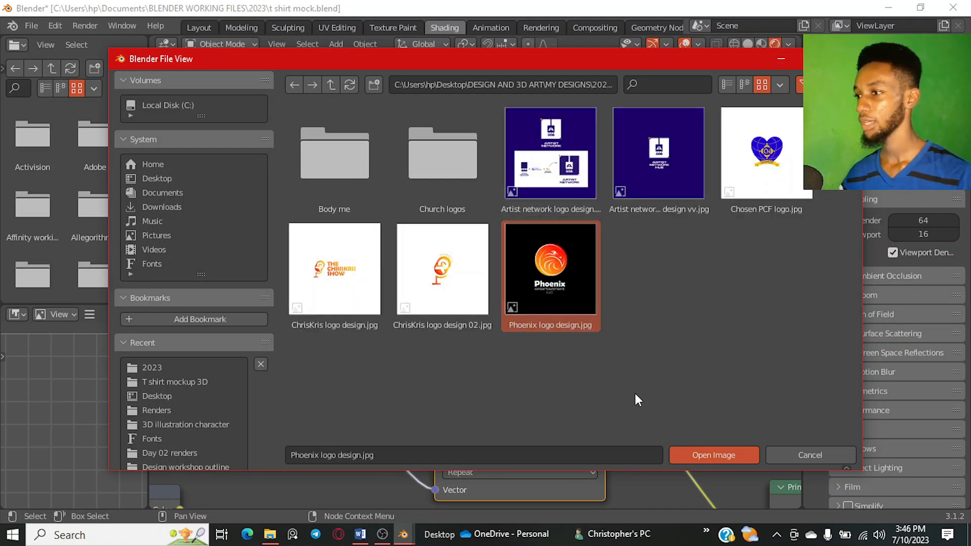
click(709, 453)
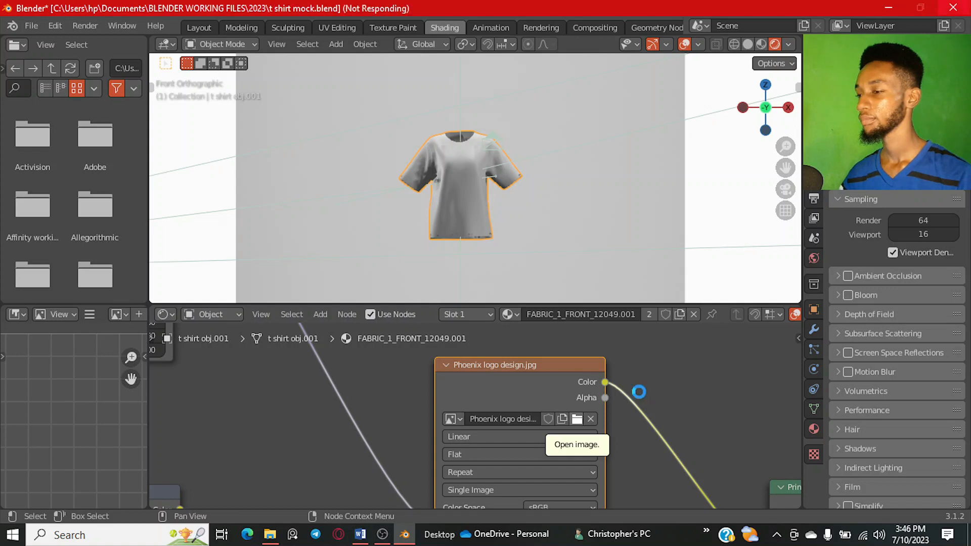
Step: Inspect how the Phoenix logo image falls across the front and sleeves of the shirt
scroll(640, 391, down, 2)
scroll(577, 372, up, 2)
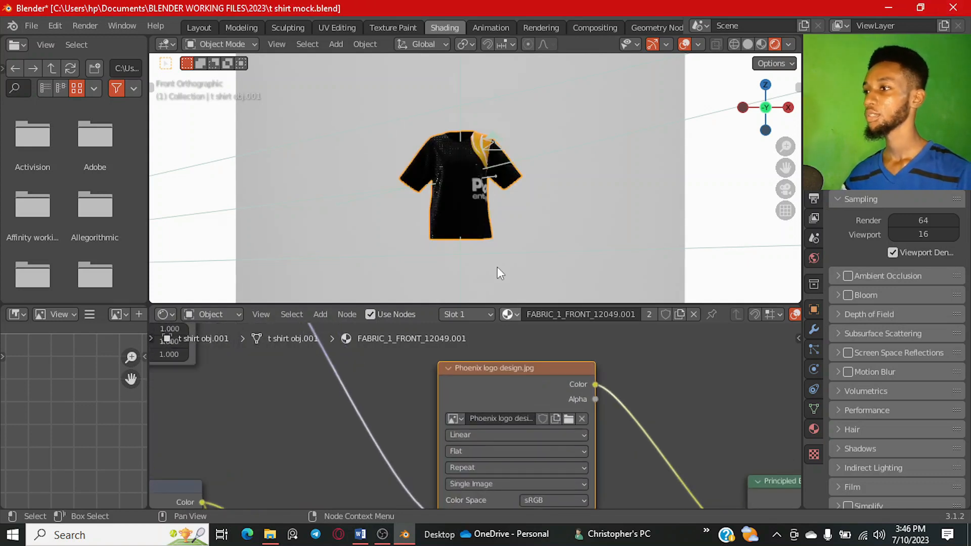
scroll(444, 170, up, 5)
scroll(436, 204, down, 2)
shift+middle_drag(436, 204, 563, 205)
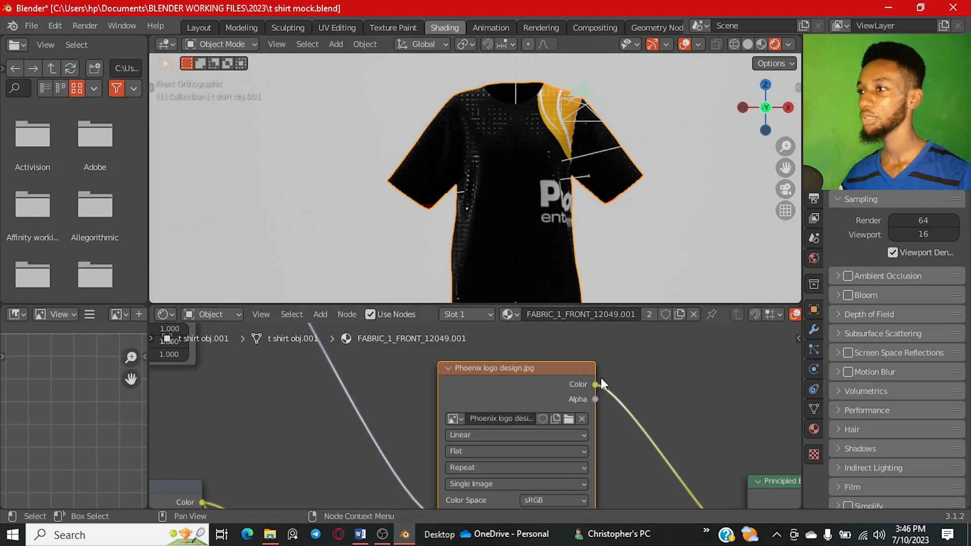
scroll(601, 378, down, 1)
scroll(567, 190, up, 3)
middle_drag(611, 159, 568, 168)
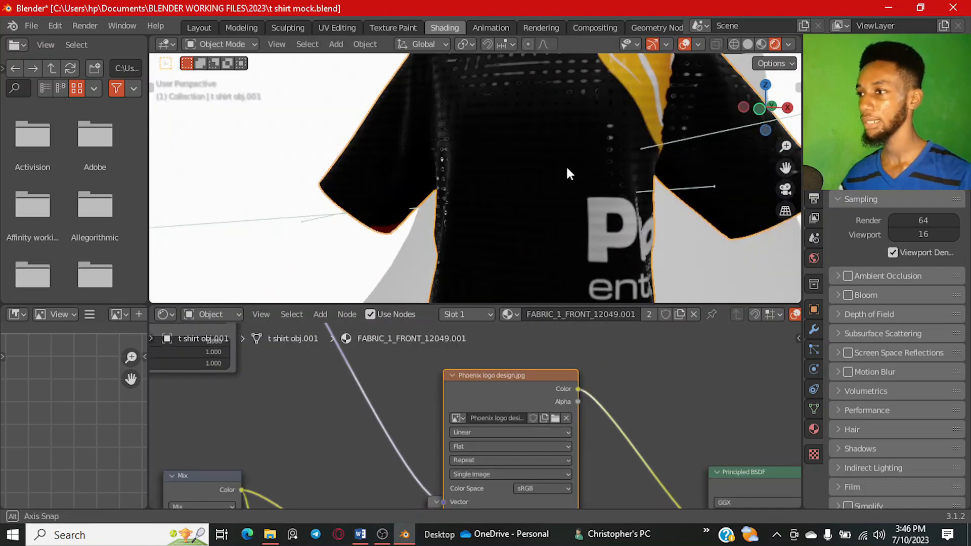
scroll(567, 169, down, 1)
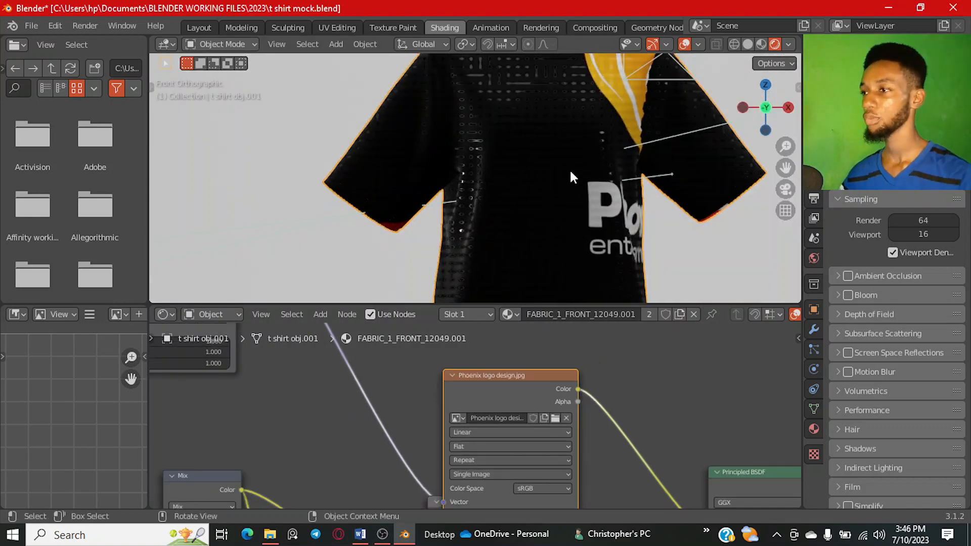
Step: Move the Phoenix logo image node slightly upward, clear of the ColorRamp node
scroll(594, 414, down, 2)
middle_drag(594, 414, 632, 414)
drag(555, 390, 554, 369)
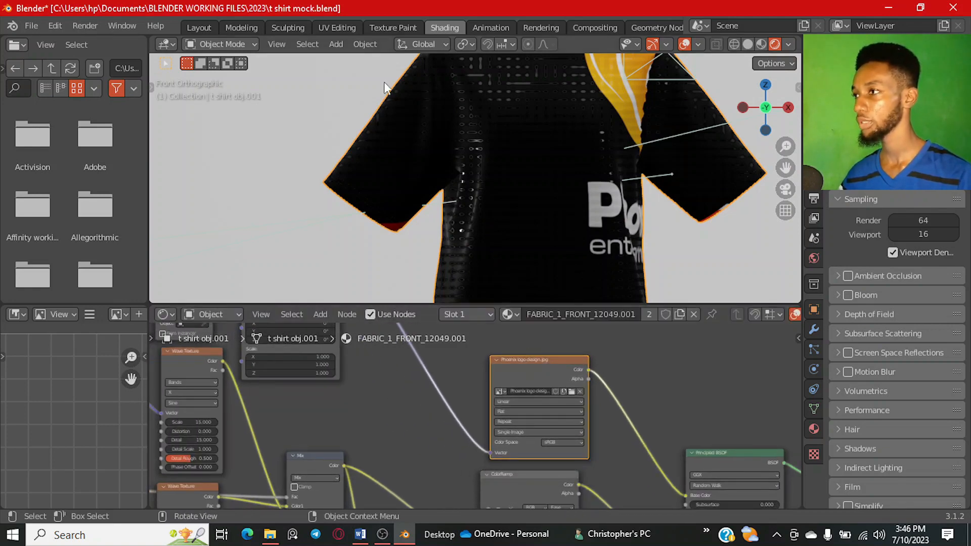
Step: Return to the UV Editing workspace and examine how the shirt's UV islands overlap the Phoenix logo image
click(332, 24)
scroll(202, 233, down, 6)
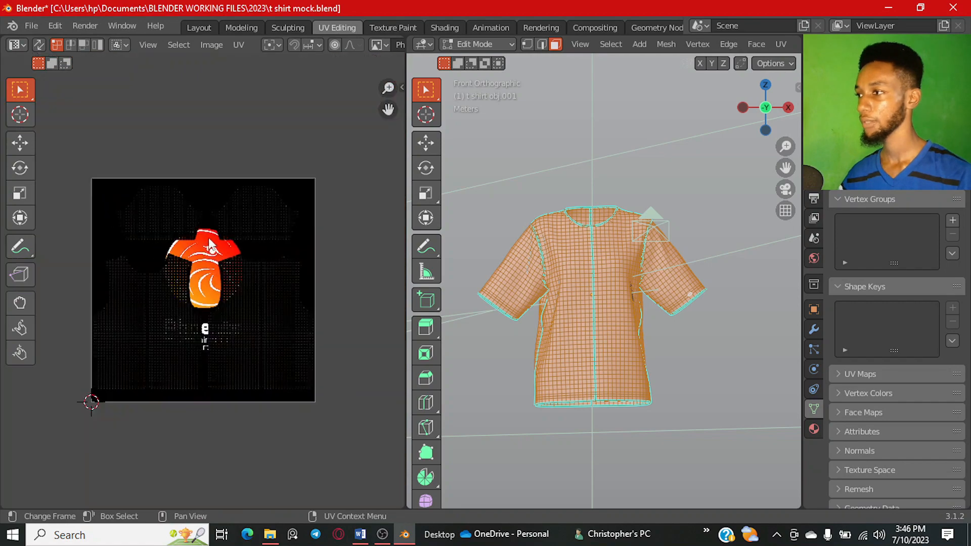
scroll(208, 253, up, 2)
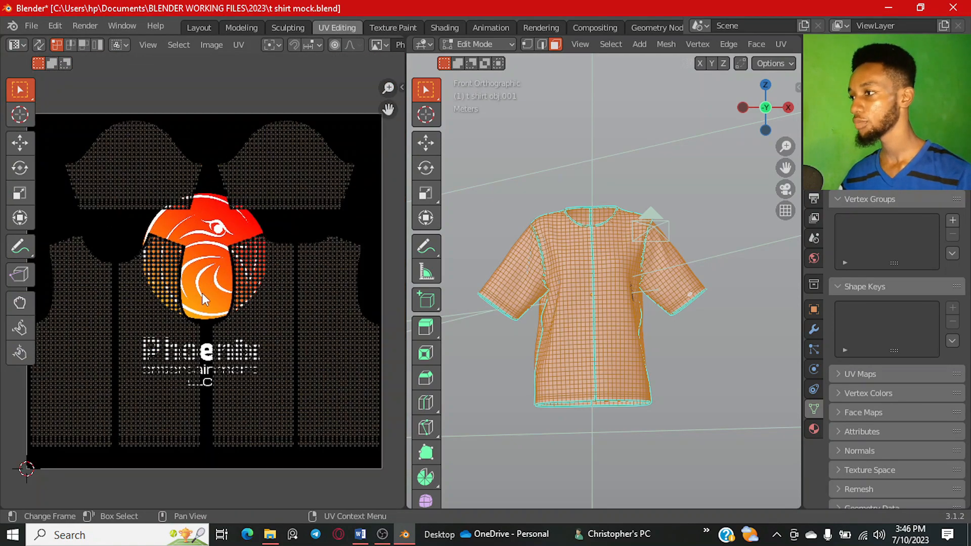
scroll(205, 221, down, 3)
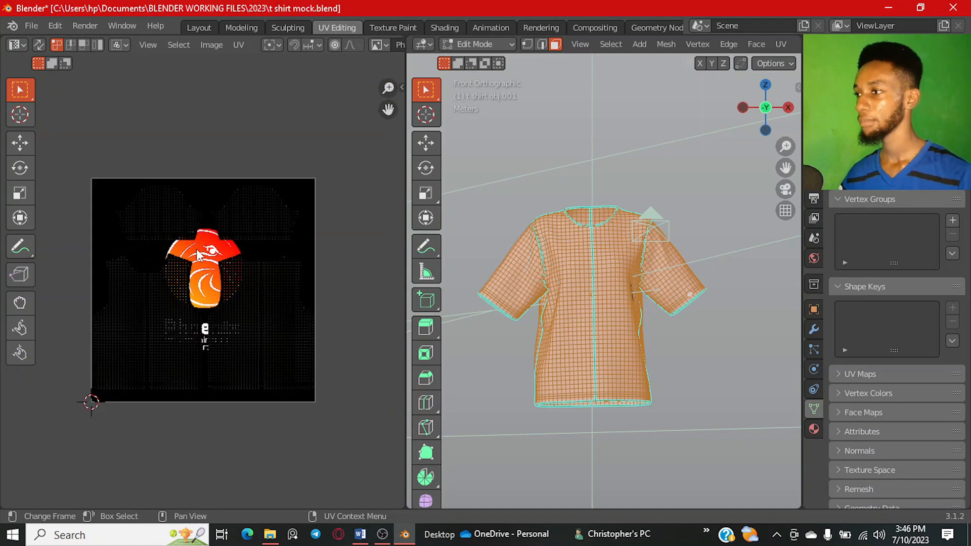
scroll(199, 254, up, 1)
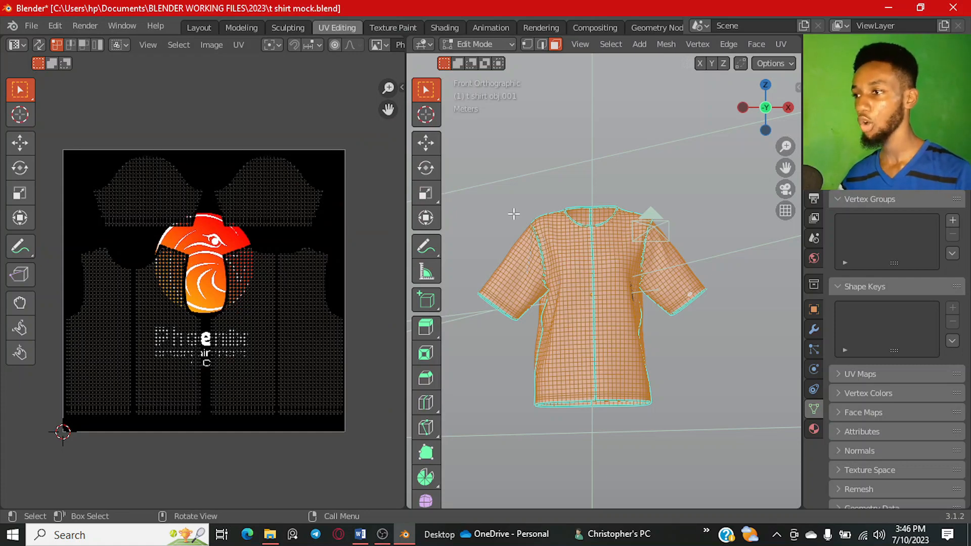
scroll(259, 330, up, 3)
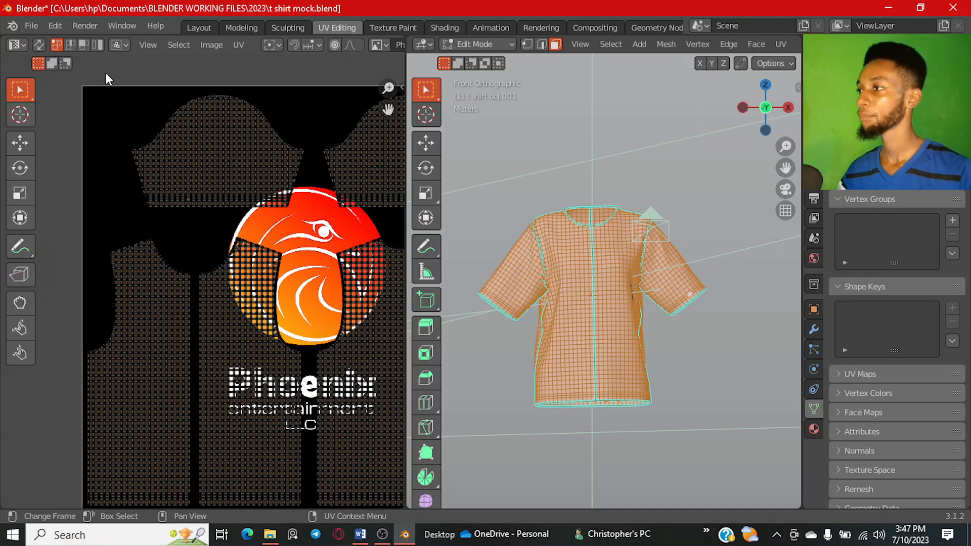
Step: Select both sleeve UV islands and scale them down together to about a third of their size, clear of the Phoenix logo
drag(105, 72, 312, 226)
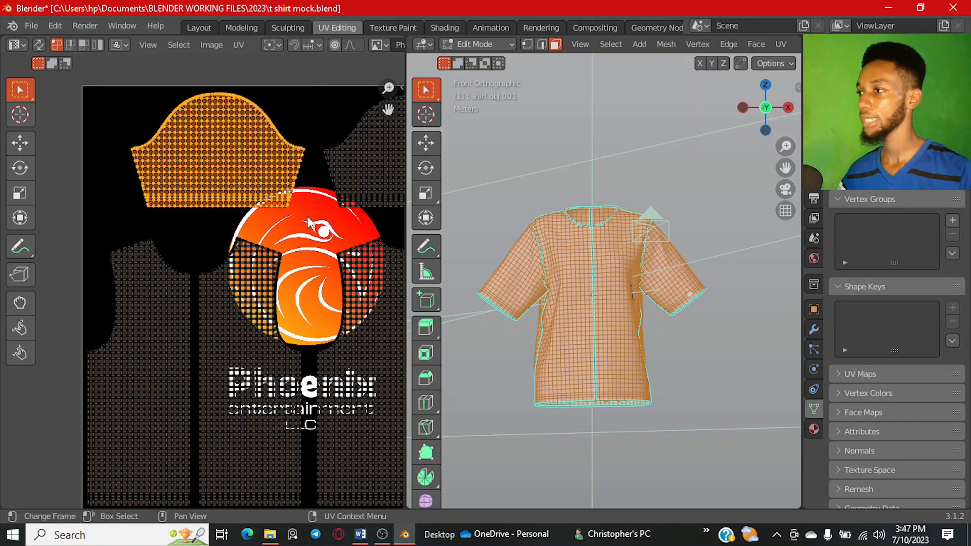
scroll(219, 183, down, 1)
middle_drag(190, 196, 201, 275)
scroll(201, 276, up, 2)
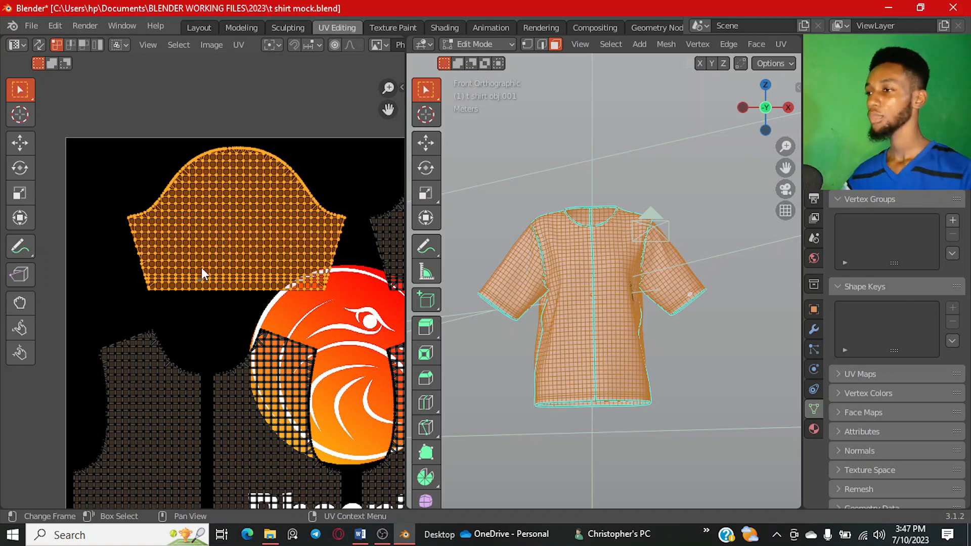
scroll(243, 286, down, 3)
key(g)
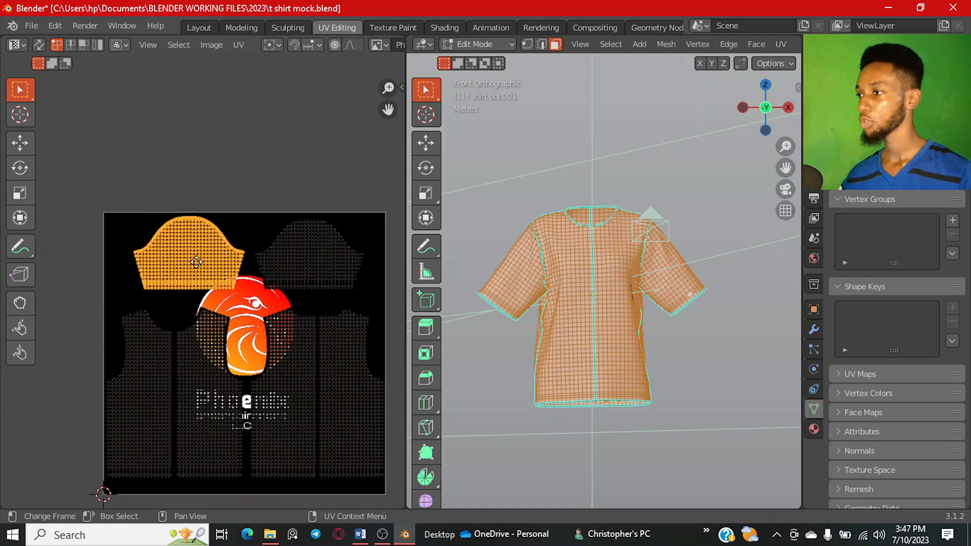
middle_drag(196, 262, 162, 257)
drag(67, 178, 345, 299)
scroll(158, 277, up, 4)
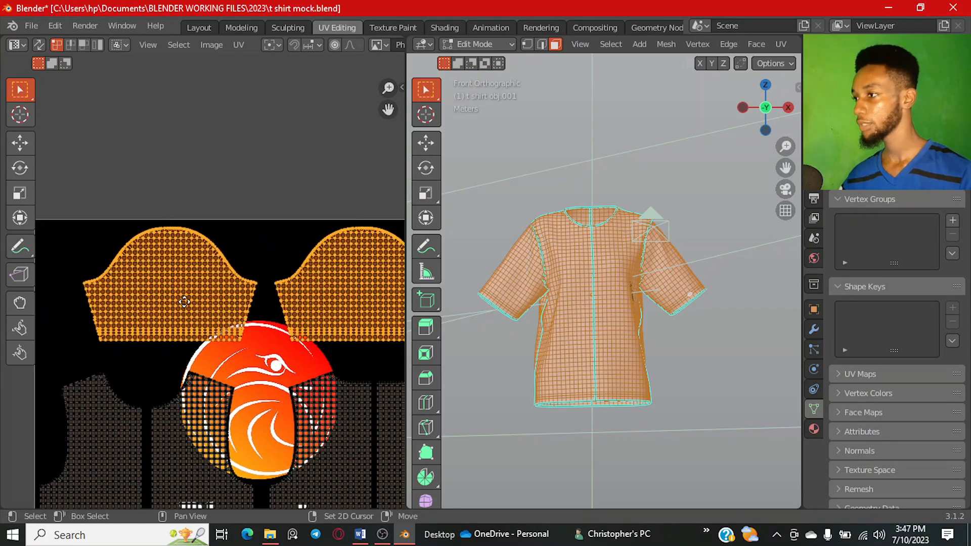
key(s)
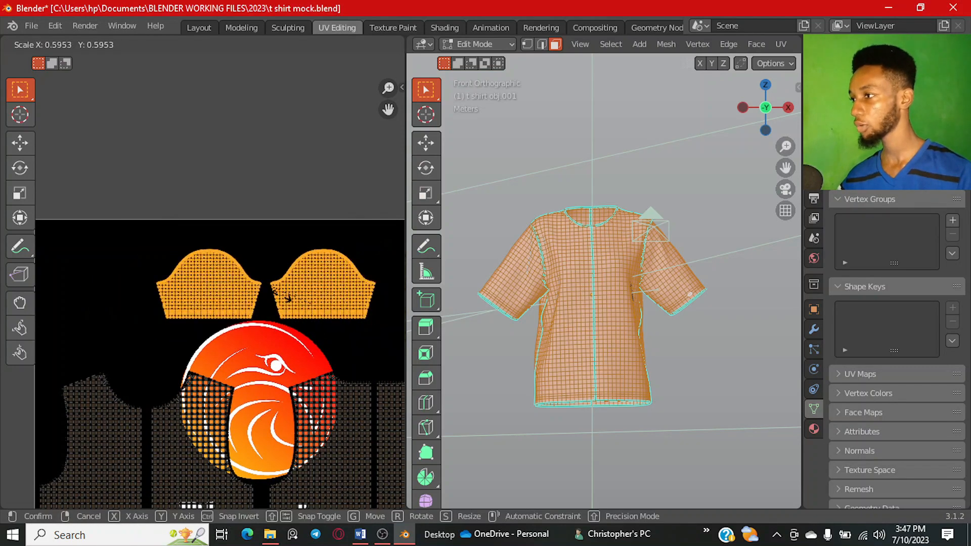
click(233, 291)
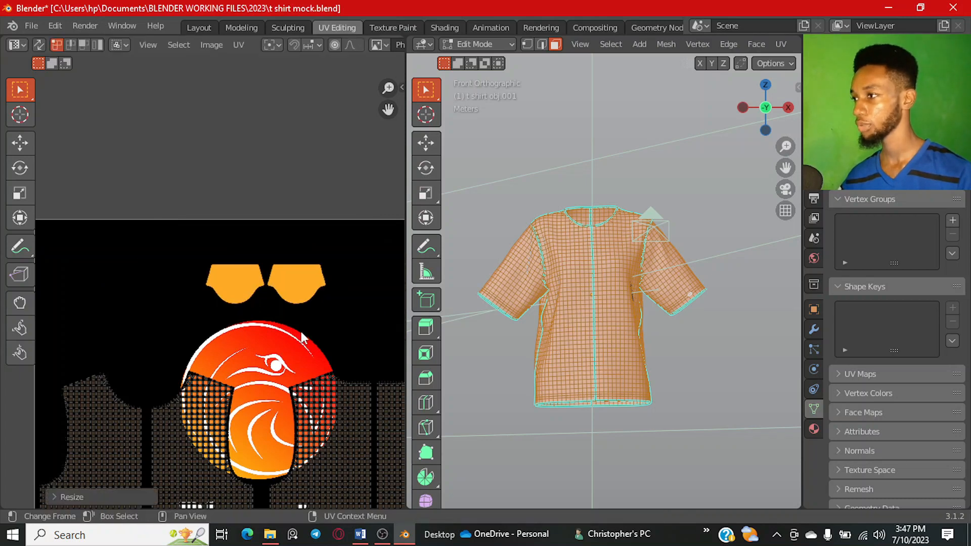
Step: Move the two shrunken sleeve UV islands to the empty black area near the logo image's upper-left corner
scroll(301, 327, up, 2)
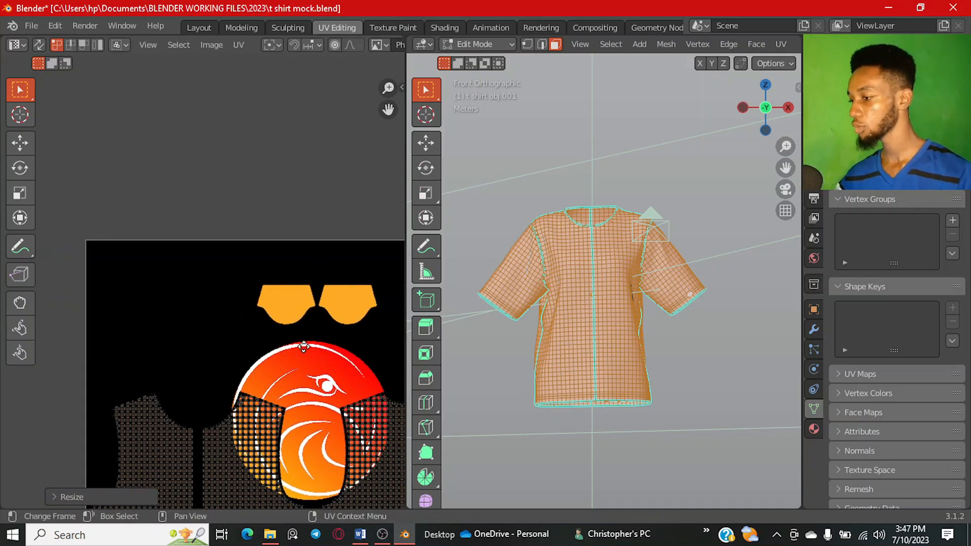
key(g)
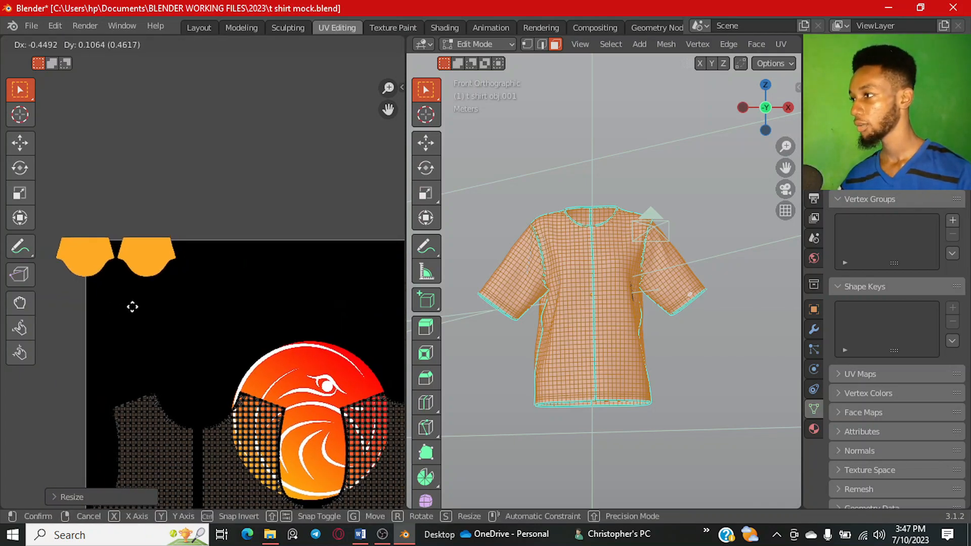
click(142, 299)
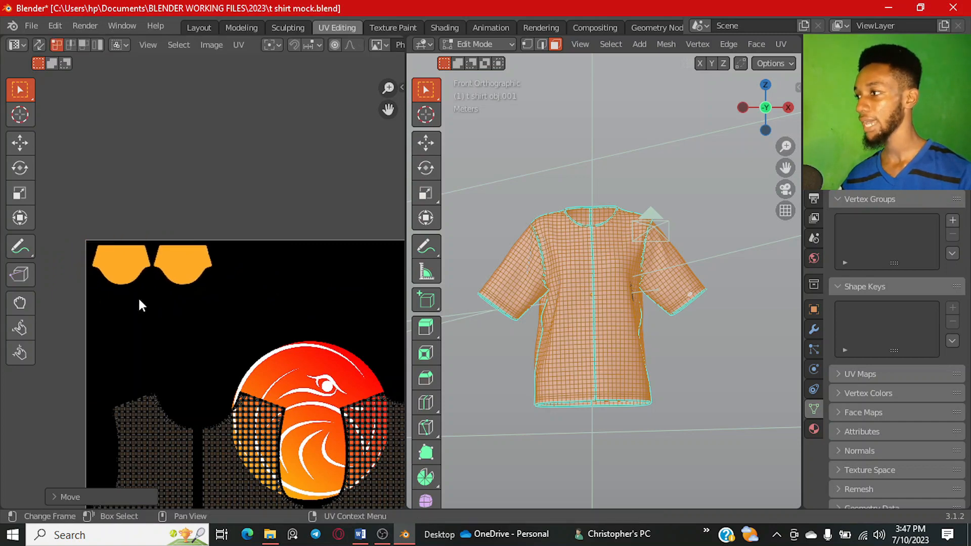
Step: Shrink the two sleeve UV islands further and tuck them tightly into the image's upper-left corner
scroll(134, 292, up, 4)
key(s)
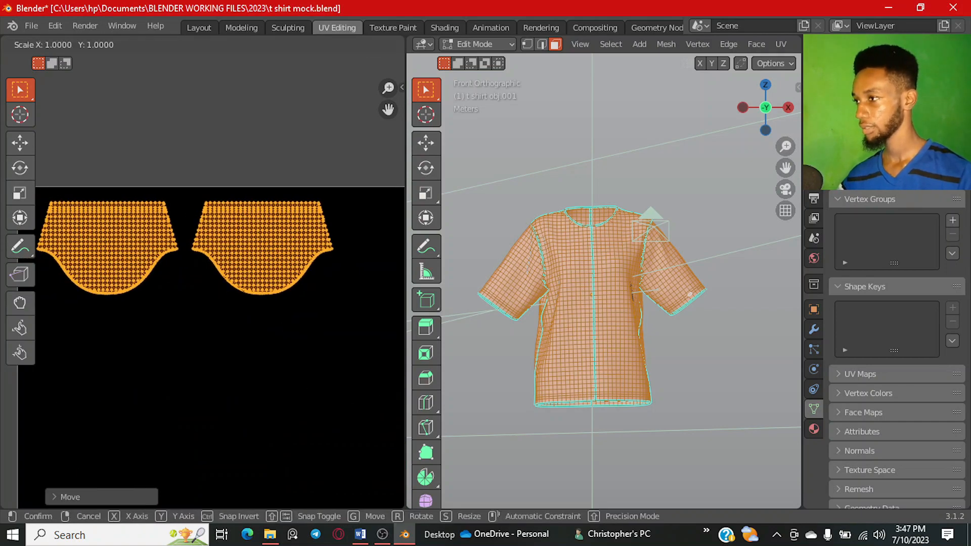
click(191, 299)
scroll(184, 308, down, 2)
key(g)
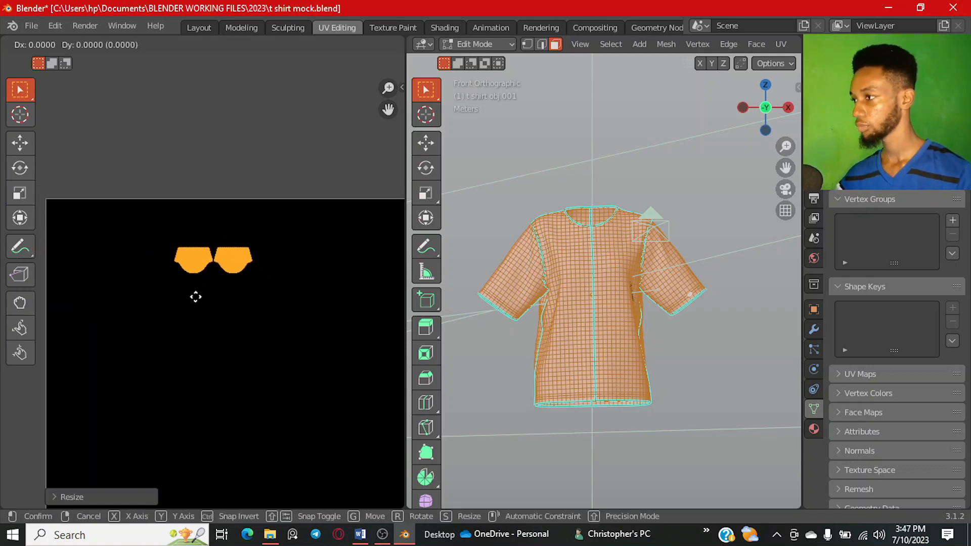
click(128, 278)
scroll(128, 277, down, 4)
scroll(198, 292, down, 3)
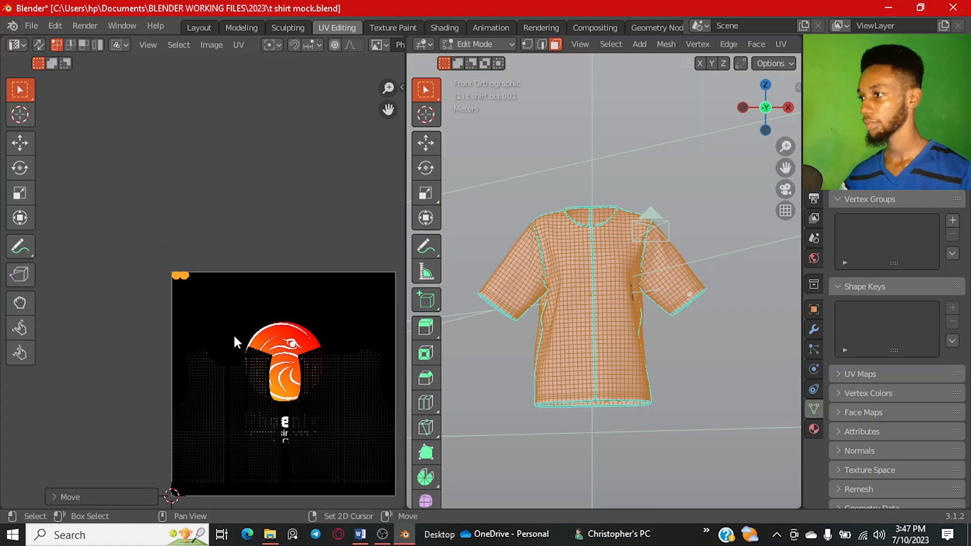
middle_drag(233, 335, 226, 293)
scroll(226, 294, up, 1)
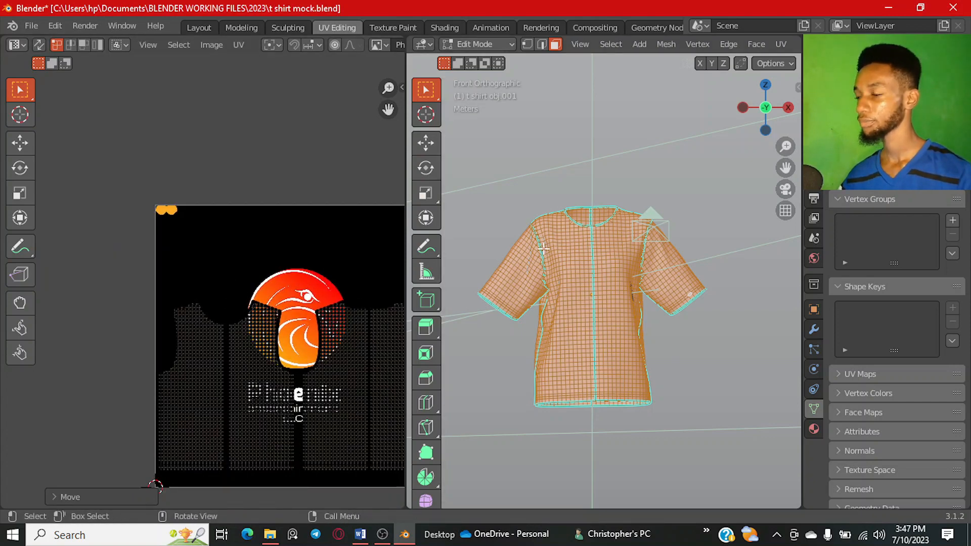
middle_drag(244, 354, 210, 296)
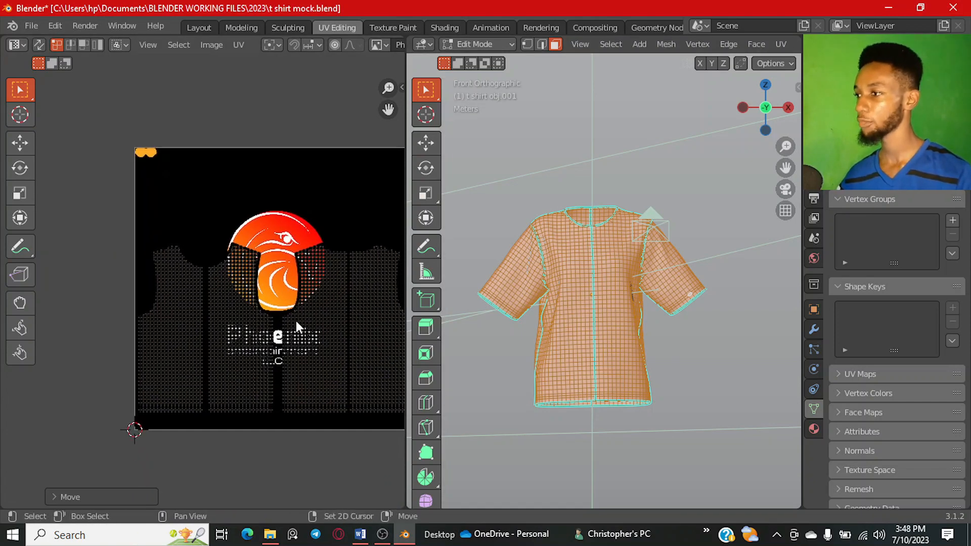
middle_drag(297, 325, 260, 289)
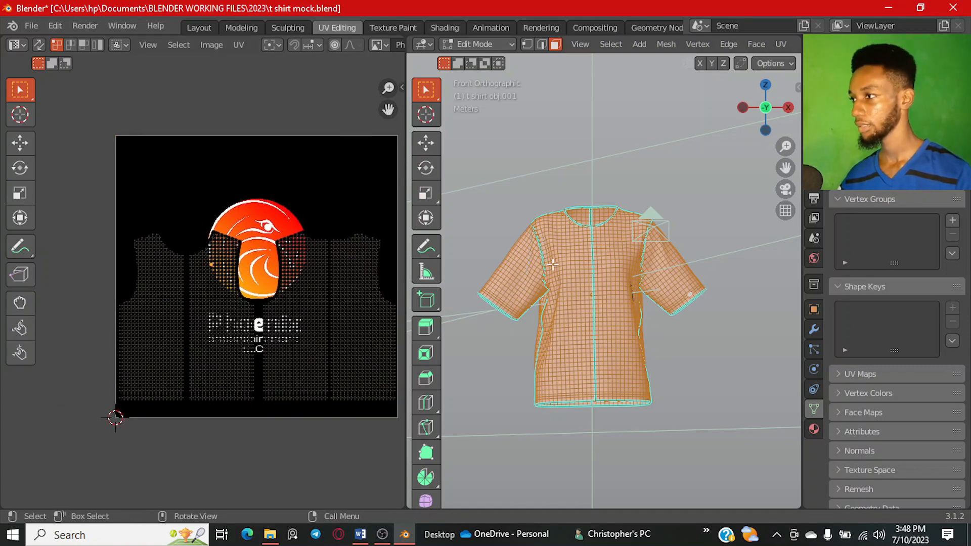
key(alt+a)
drag(605, 244, 621, 349)
drag(627, 238, 618, 324)
drag(535, 215, 624, 354)
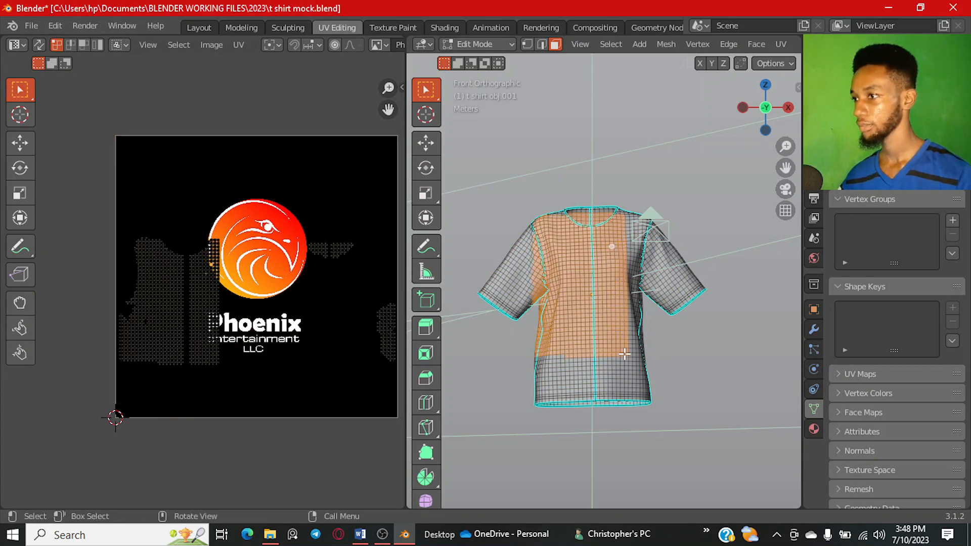
key(alt+a)
drag(560, 242, 633, 355)
key(a)
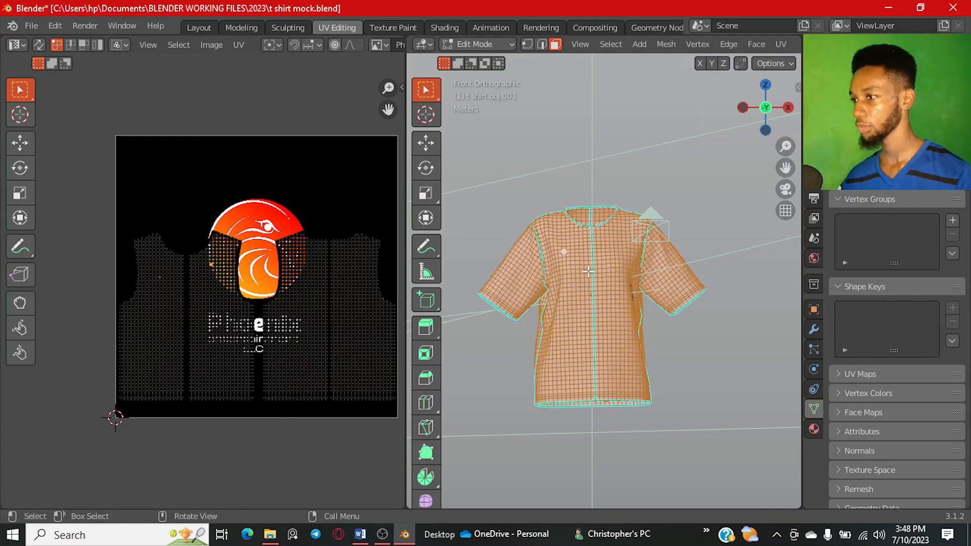
Step: Scale the two right-hand body UV islands down to about a tenth and move them into the image's lower-right corner
middle_drag(264, 225, 233, 207)
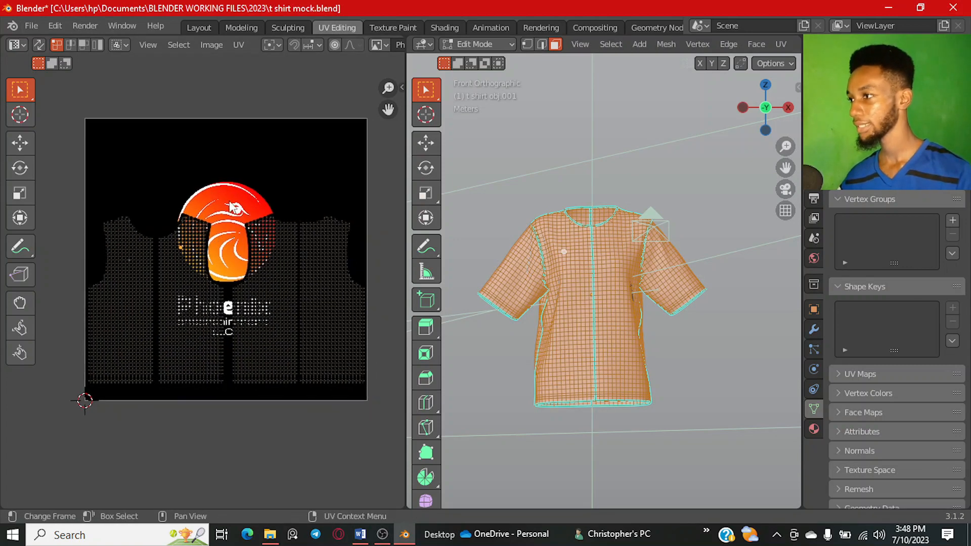
drag(228, 198, 377, 402)
key(s)
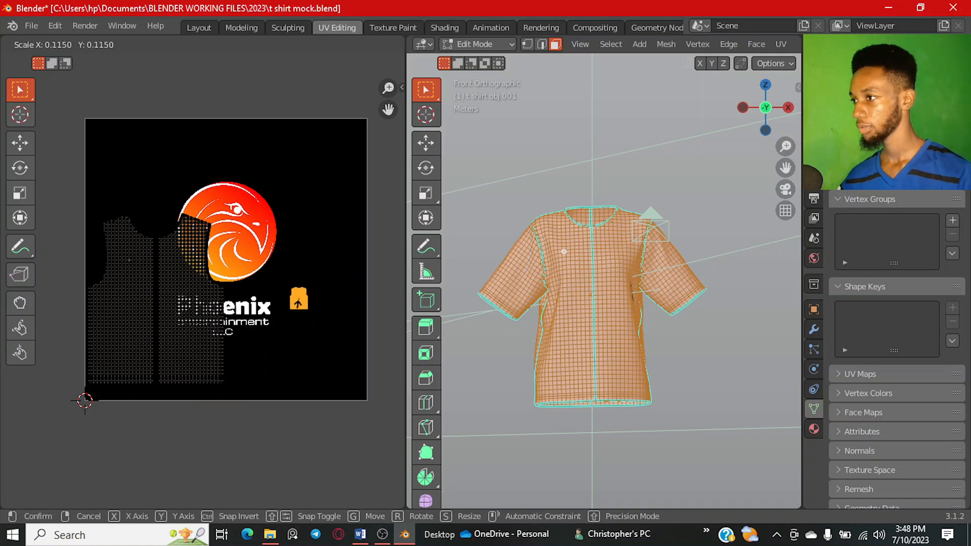
click(296, 310)
middle_drag(314, 338, 295, 290)
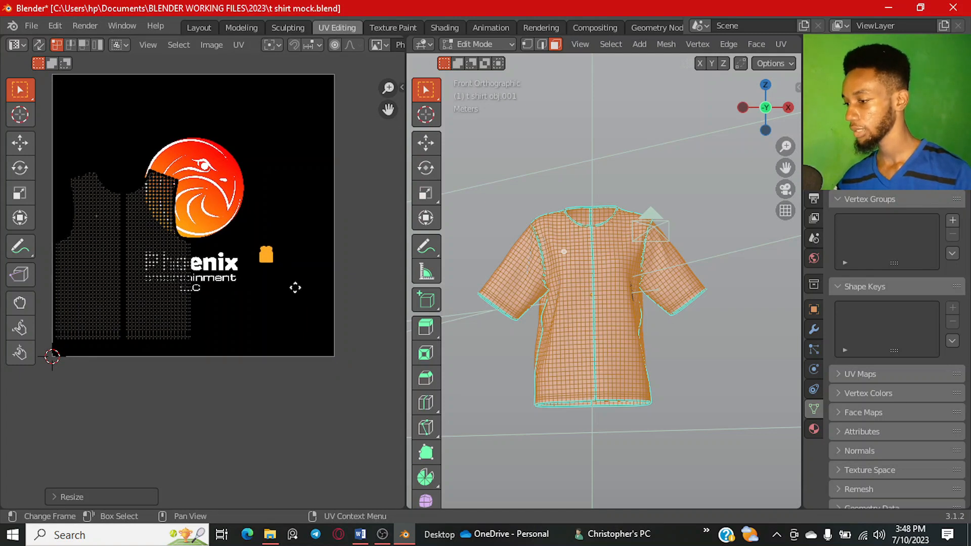
key(g)
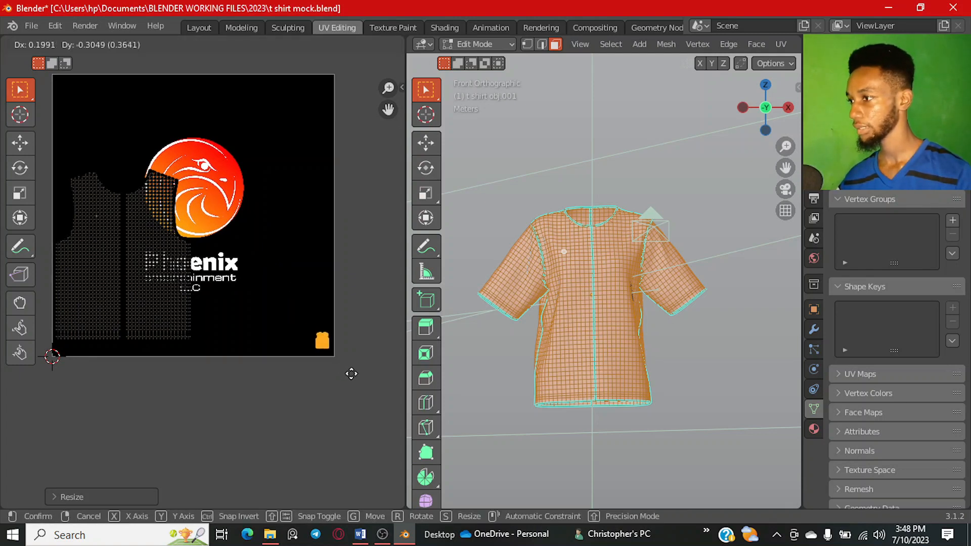
click(352, 373)
Step: Select the two remaining body UV islands and move them so that their shared gap is centred over the Phoenix logo
middle_drag(211, 296, 329, 330)
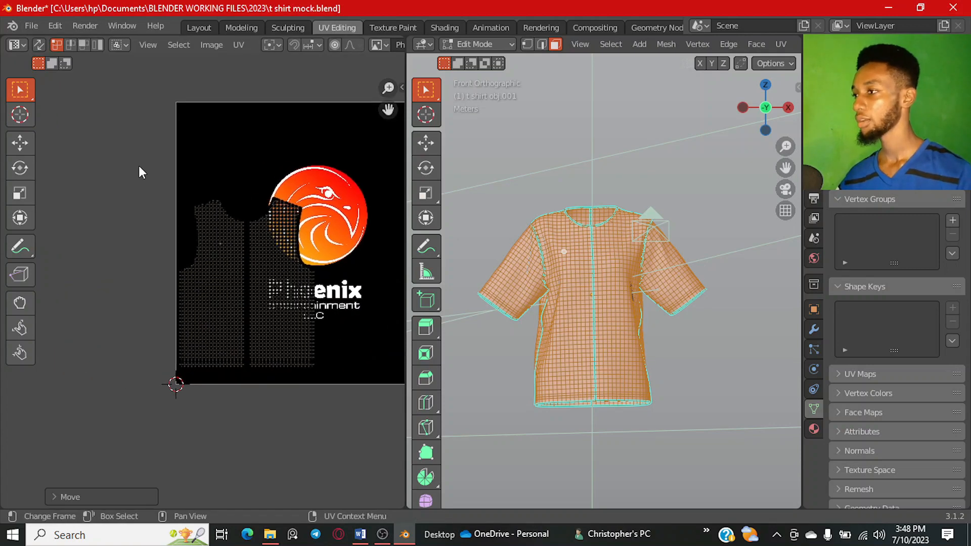
drag(139, 166, 314, 377)
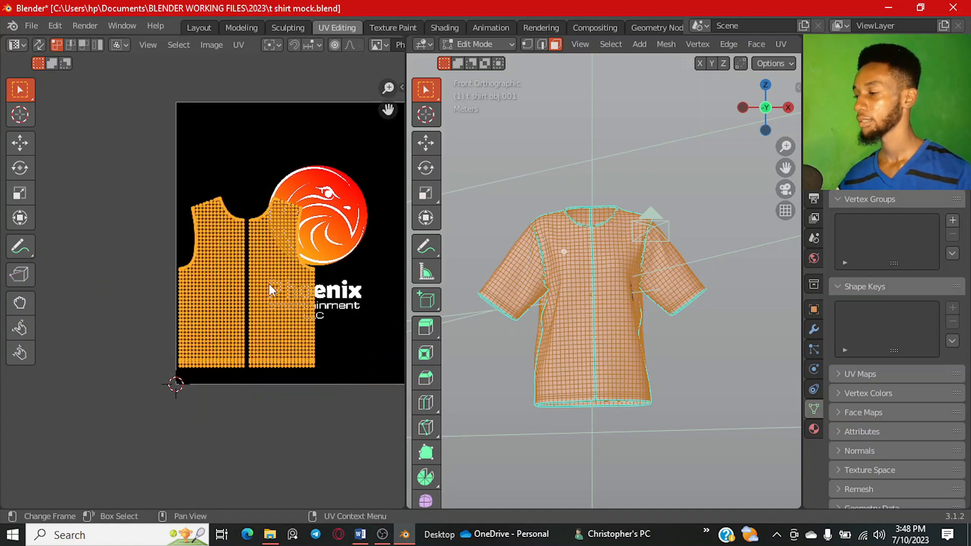
middle_drag(269, 290, 232, 302)
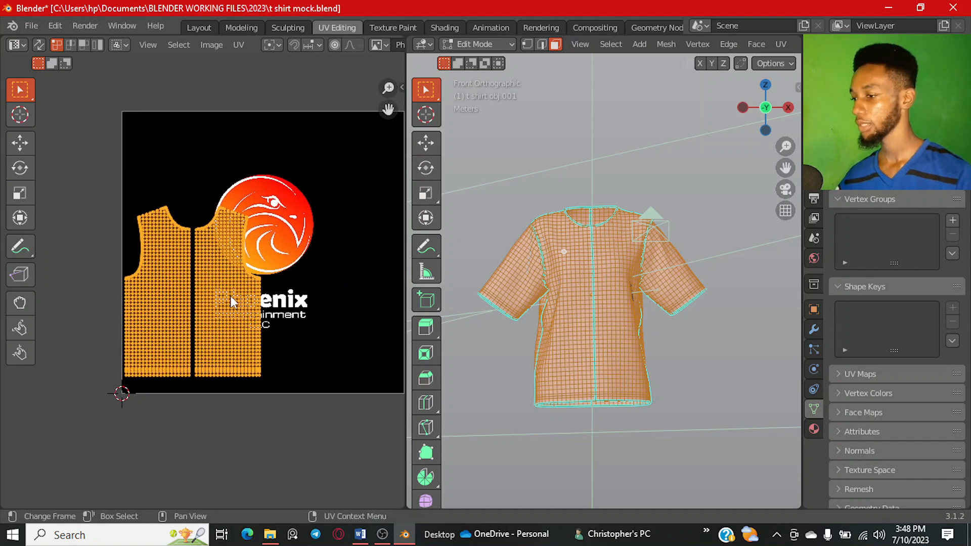
key(g)
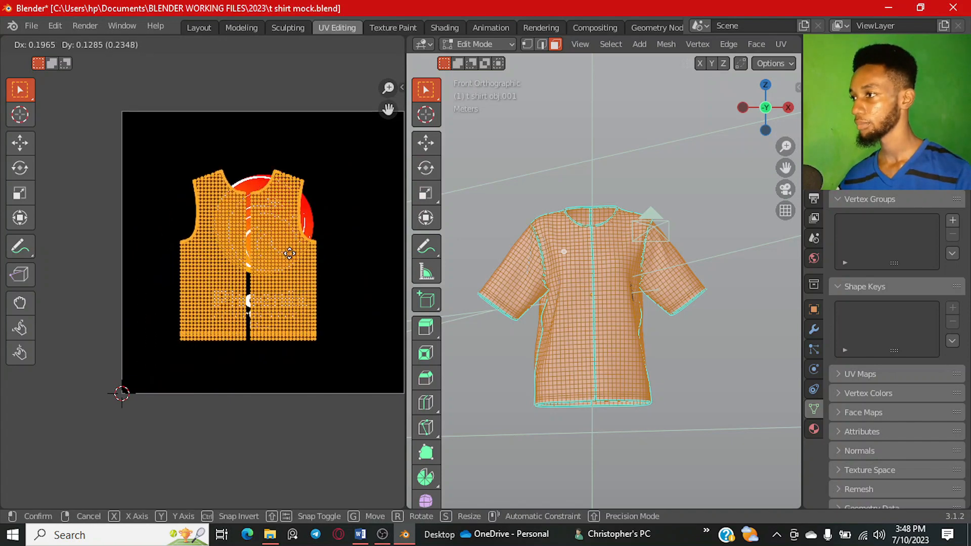
click(295, 260)
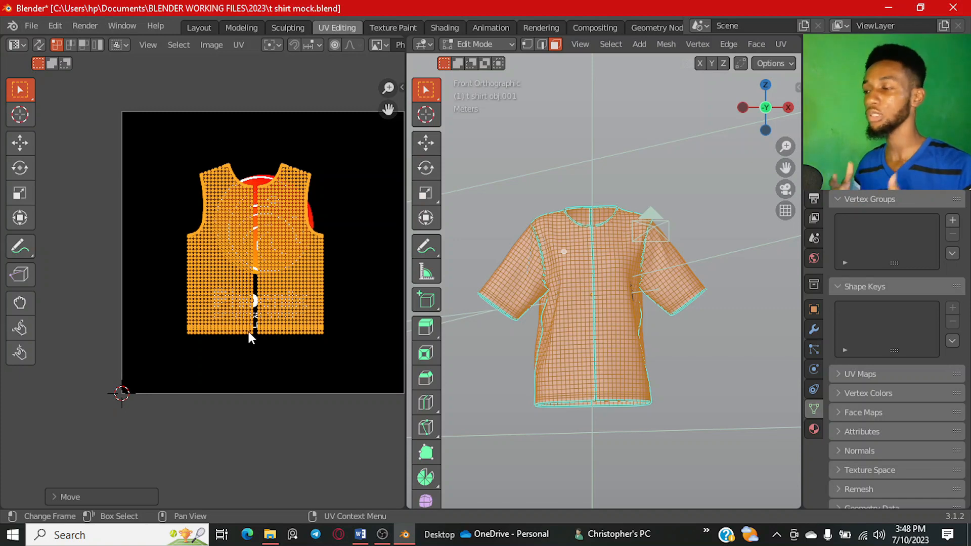
Step: Scale the left body UV island down to about 0.22 and move it into the image's upper-left corner
click(171, 143)
drag(164, 143, 254, 400)
drag(171, 116, 255, 380)
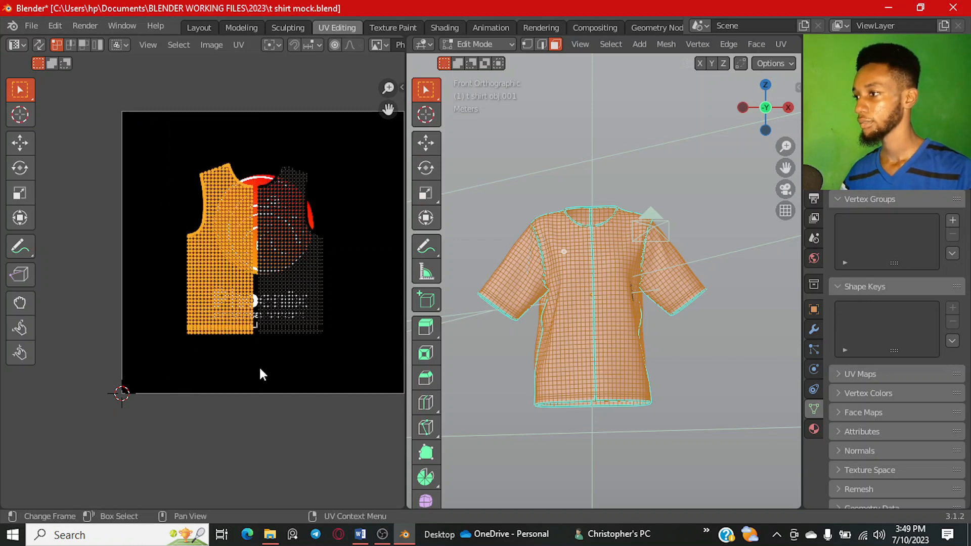
key(s)
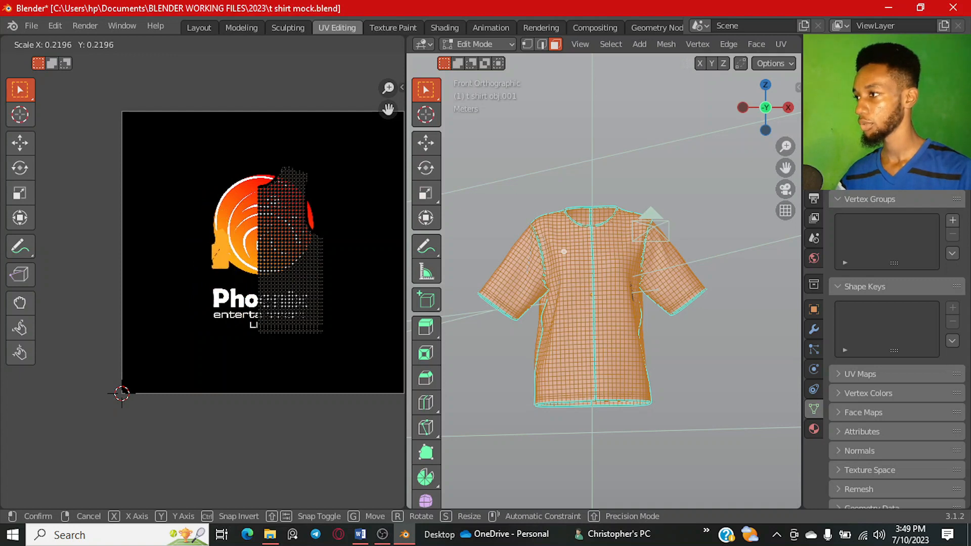
click(207, 269)
key(g)
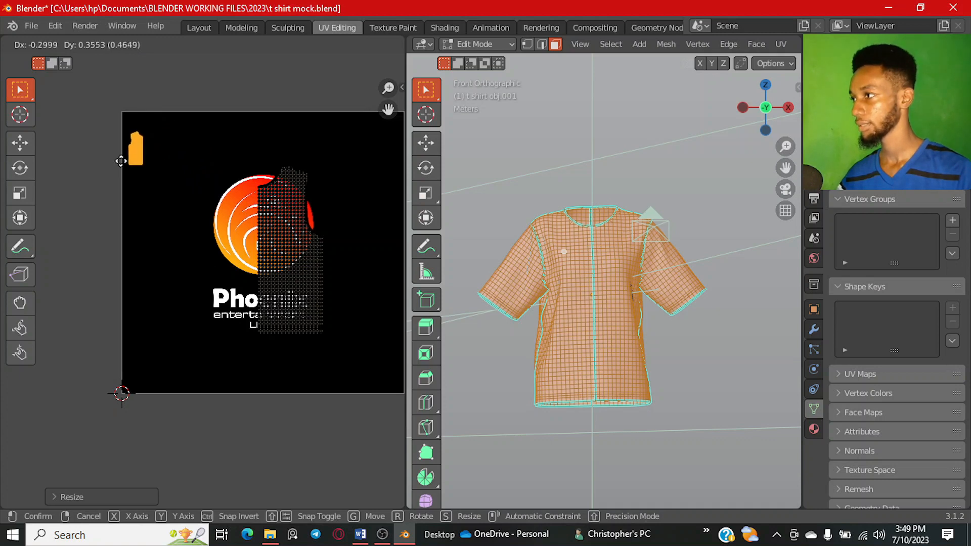
click(119, 162)
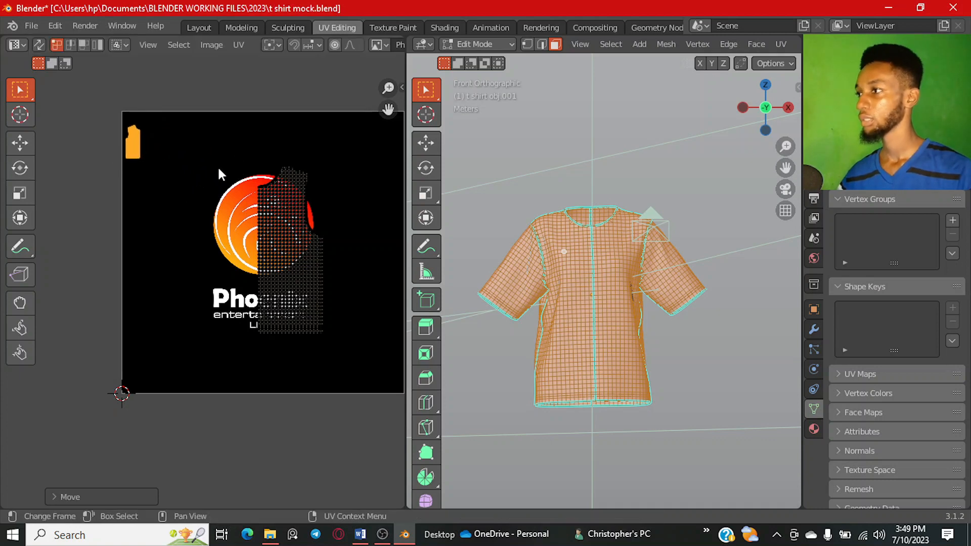
Step: Select the remaining large body UV island and scale it up to slightly over twice its size across the logo
drag(235, 156, 346, 396)
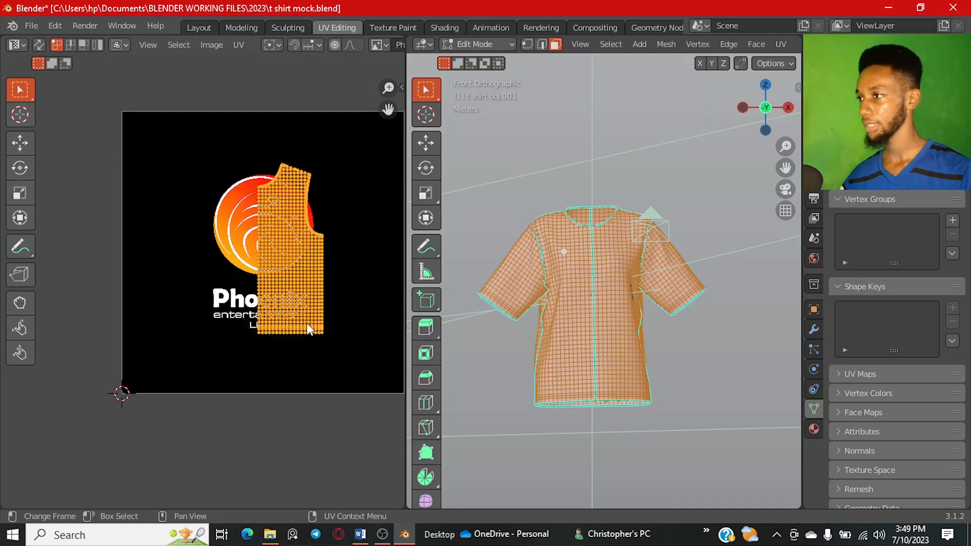
scroll(307, 325, down, 4)
key(s)
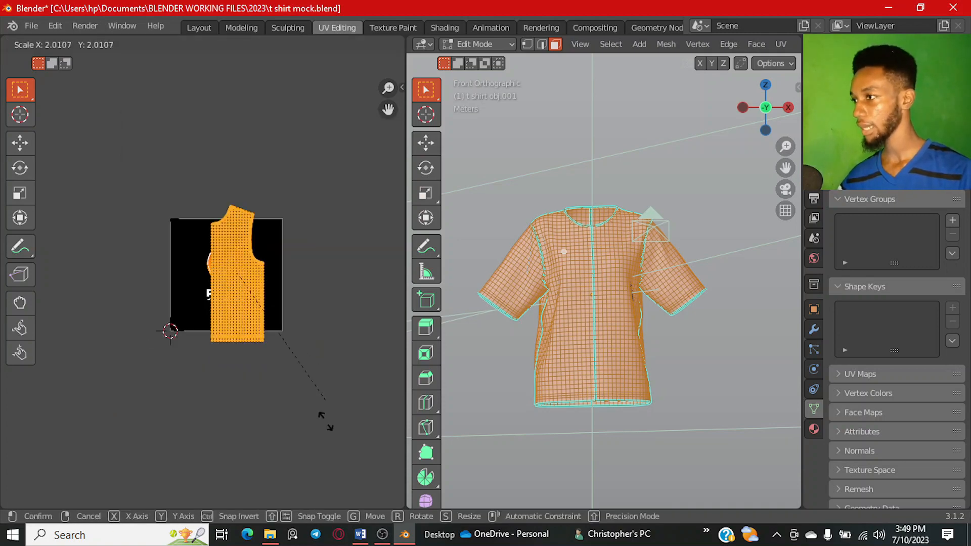
click(324, 425)
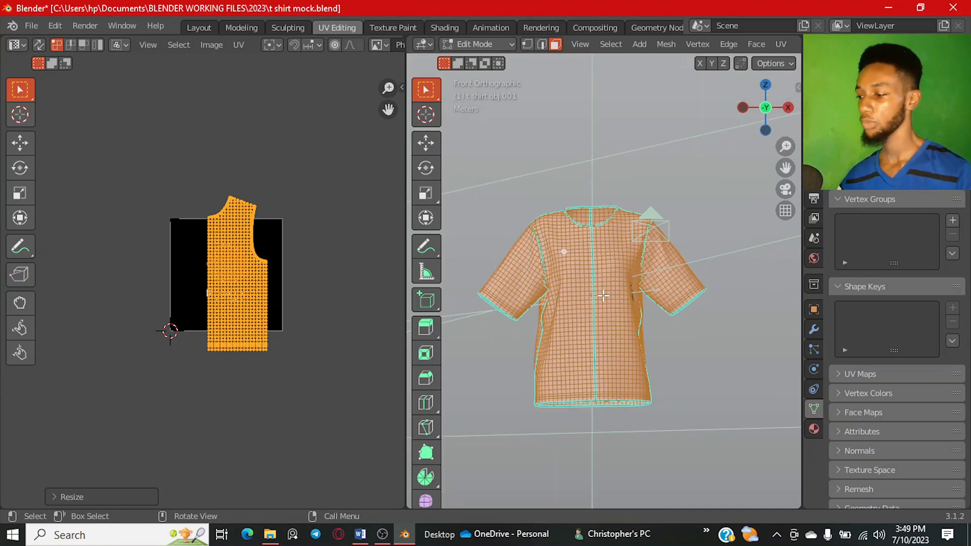
Step: Switch the 3D viewport to Rendered shading and inspect where the Phoenix logo falls on the shirt
key(z)
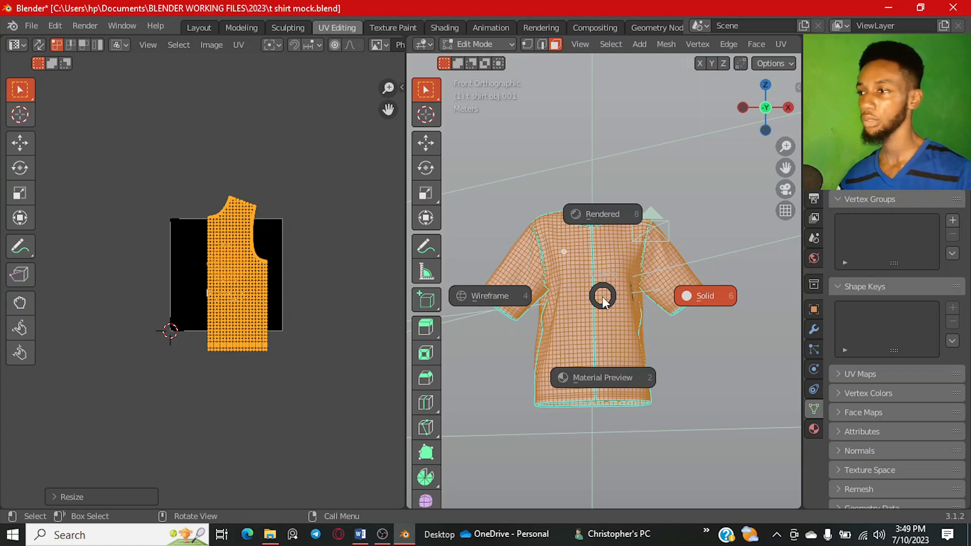
click(602, 202)
scroll(632, 323, up, 5)
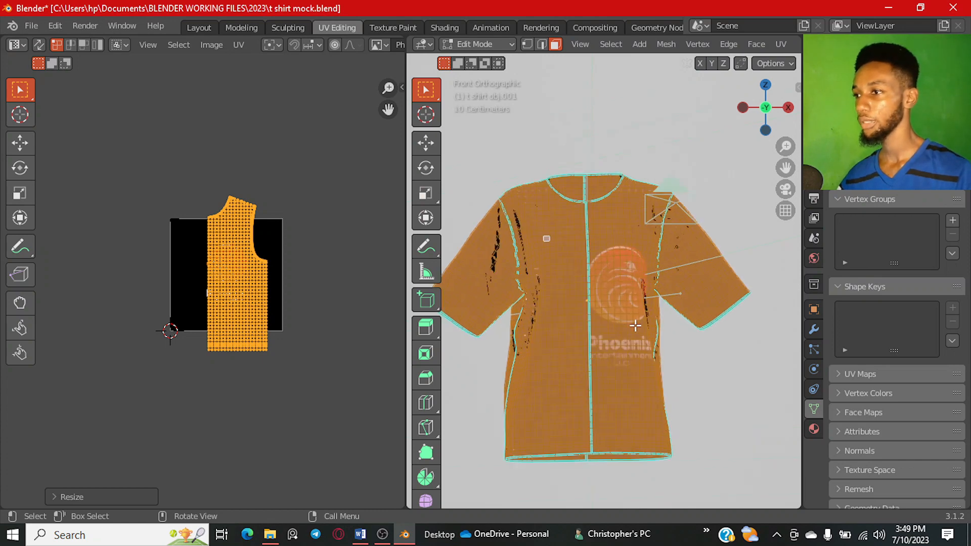
Step: Fine-tune the size of the large body UV island over the Phoenix logo, finishing with a further scale of about 1.05
shift+drag(606, 334, 586, 312)
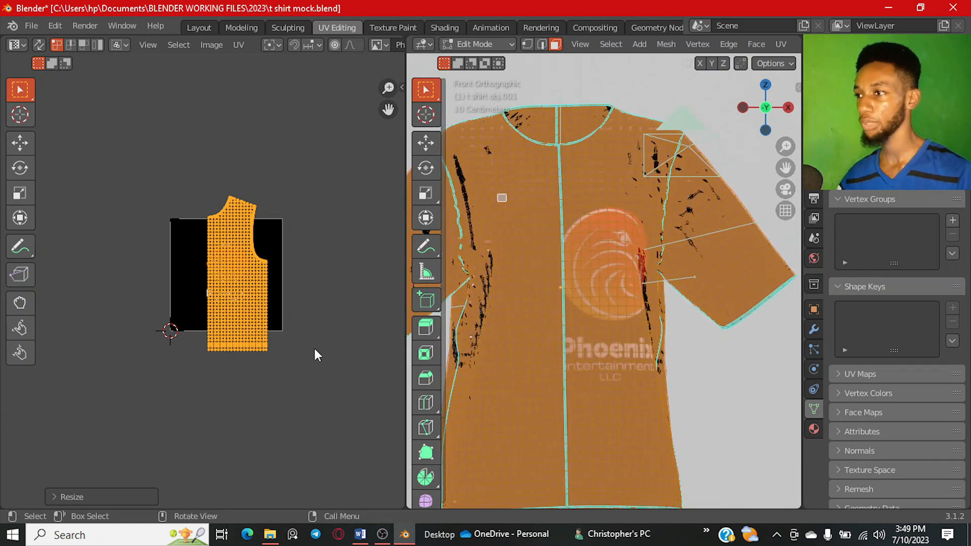
scroll(276, 365, up, 1)
key(s)
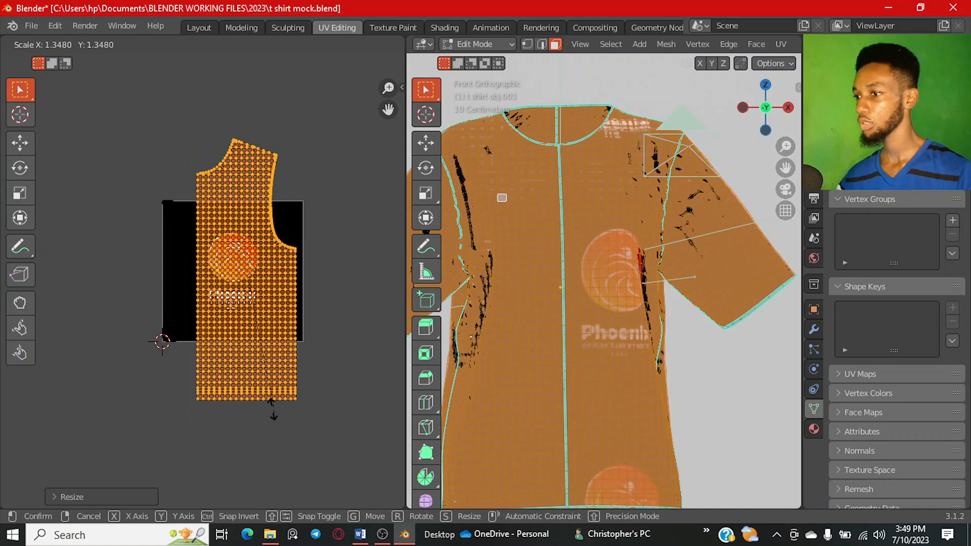
click(263, 381)
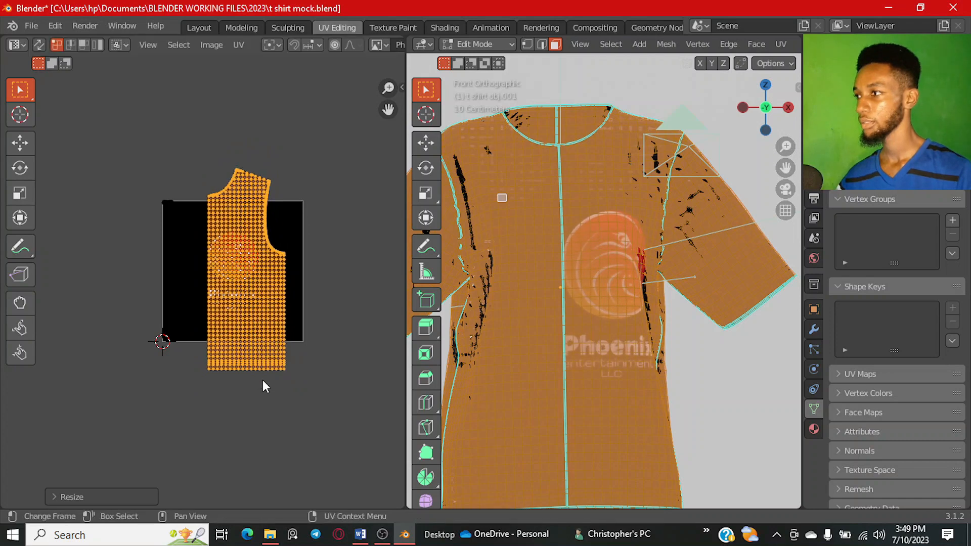
middle_drag(263, 293, 290, 307)
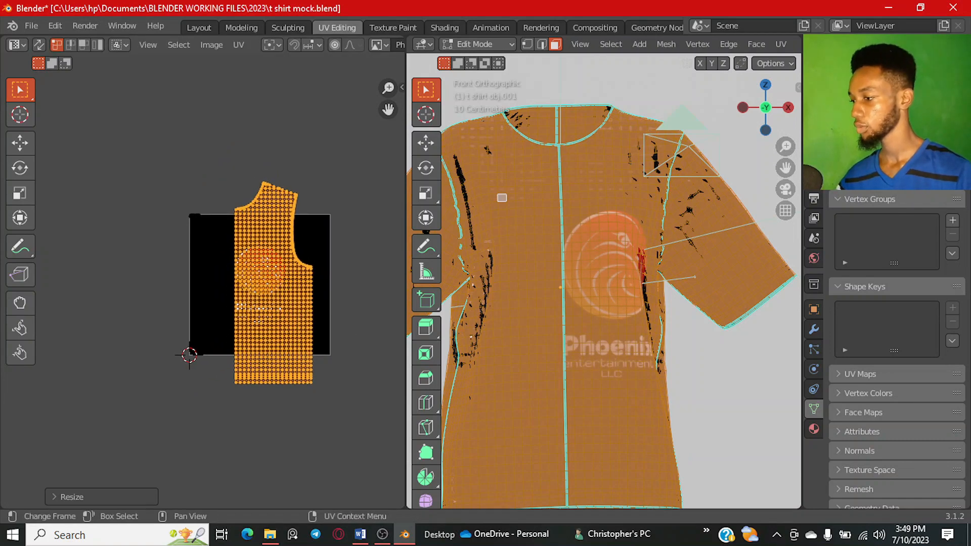
key(s)
click(359, 329)
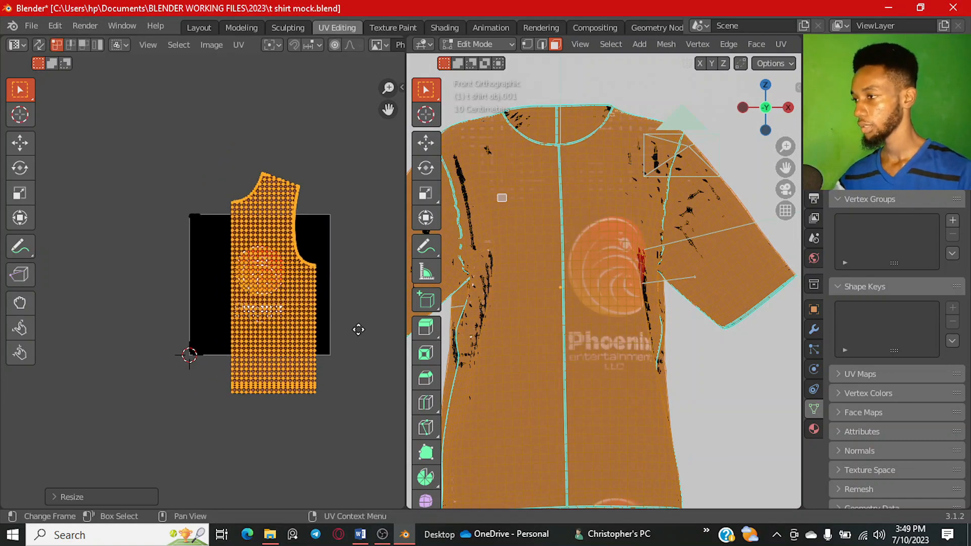
key(g)
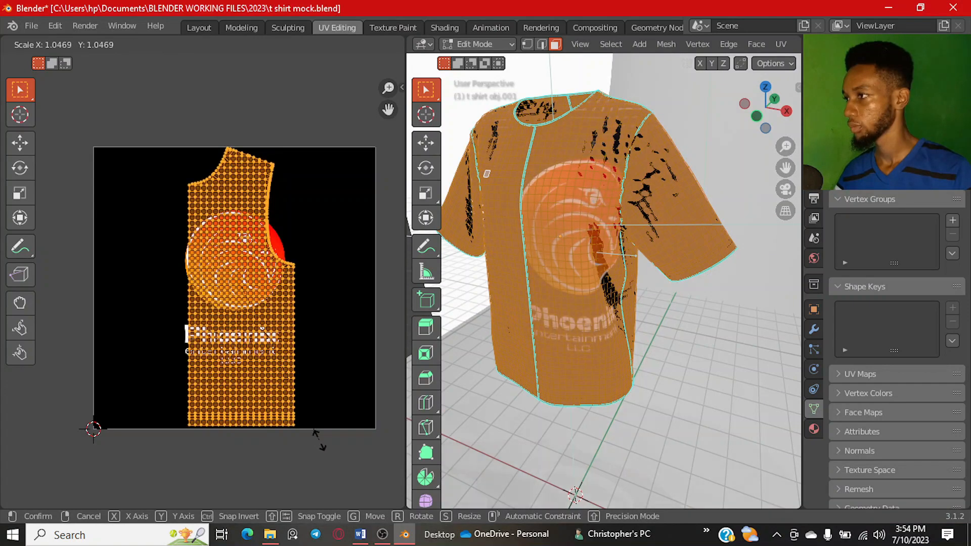
click(317, 439)
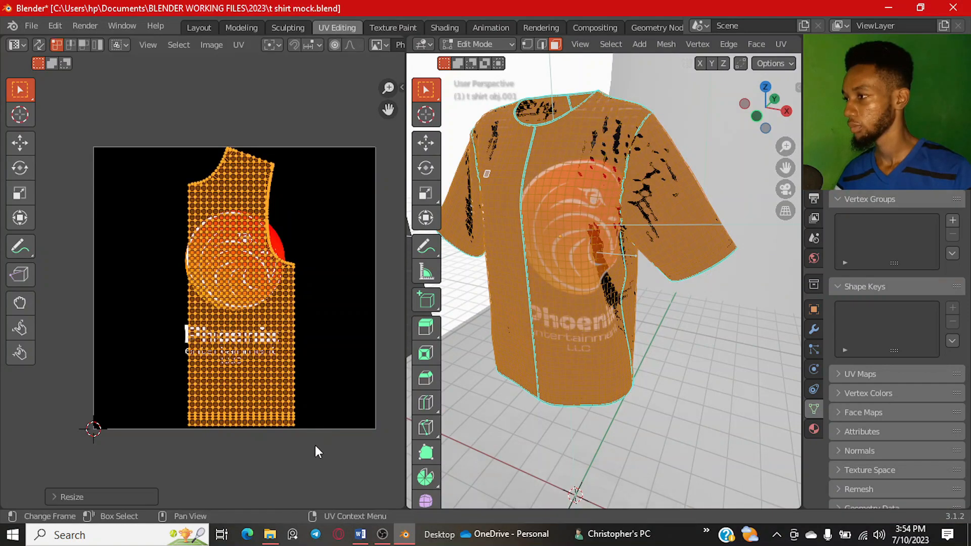
Step: Select the neck and shoulder portion of the UV island, shrink it to about 0.4 and move it down against the logo section
drag(309, 450, 165, 377)
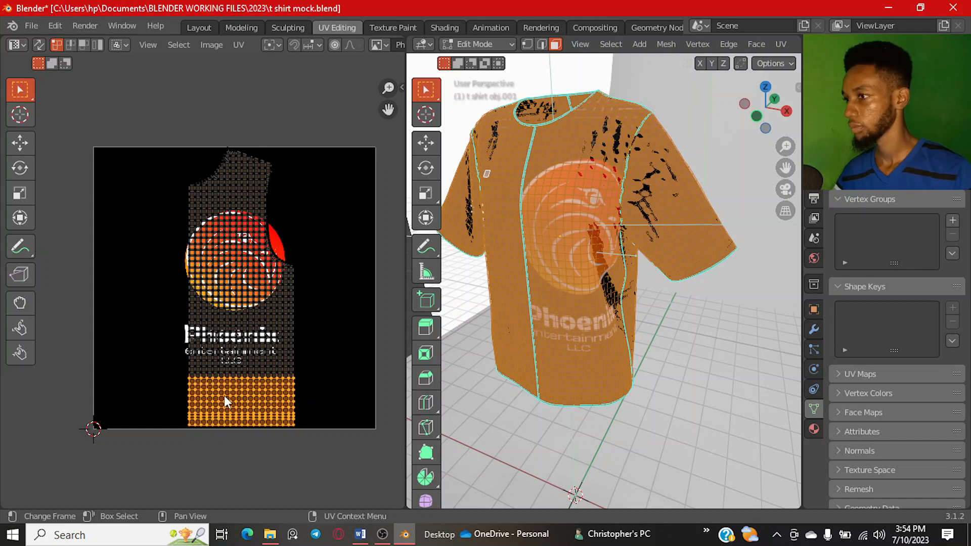
drag(183, 136, 296, 201)
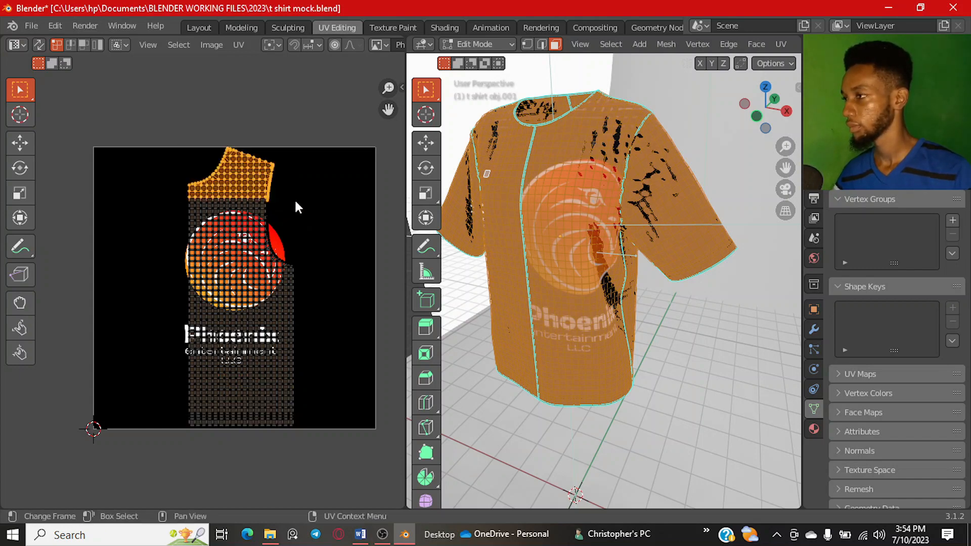
key(s)
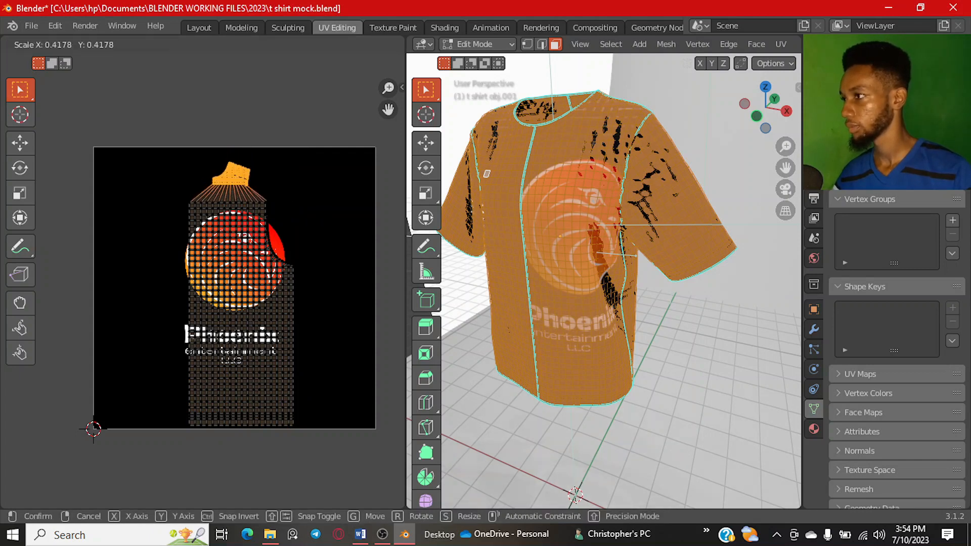
click(261, 186)
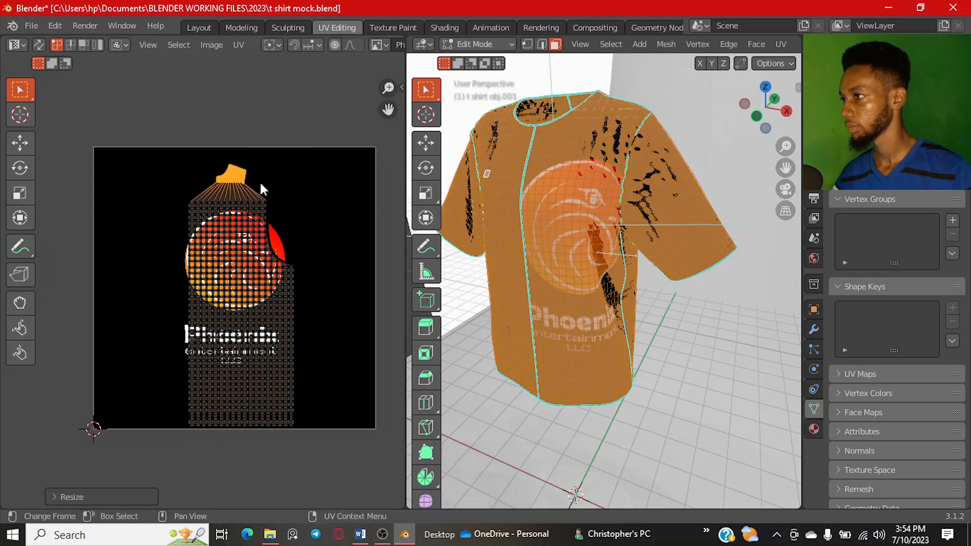
click(20, 143)
drag(238, 131, 242, 138)
click(182, 299)
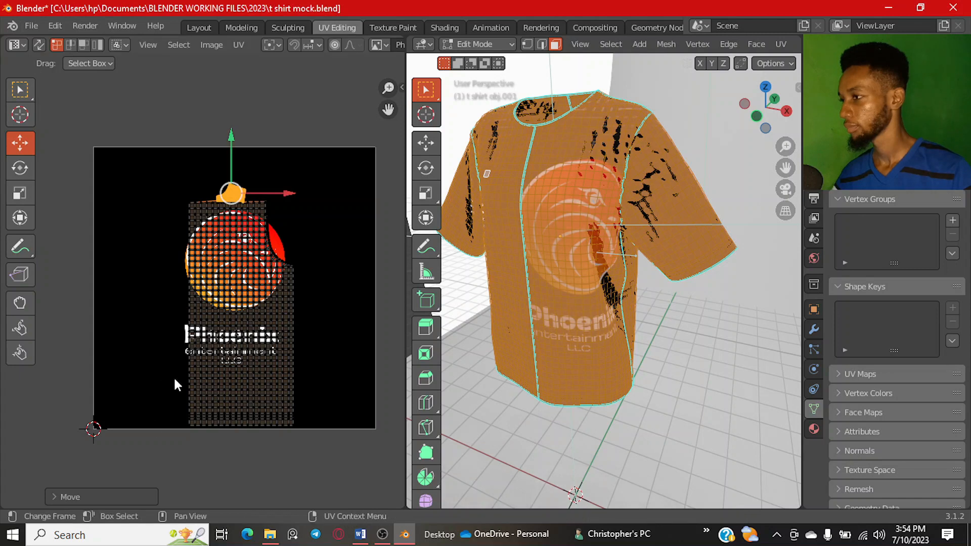
Step: Select the bottom rows of the UV island, shrink them to about 0.28 and move them up towards the logo section
drag(177, 378, 327, 455)
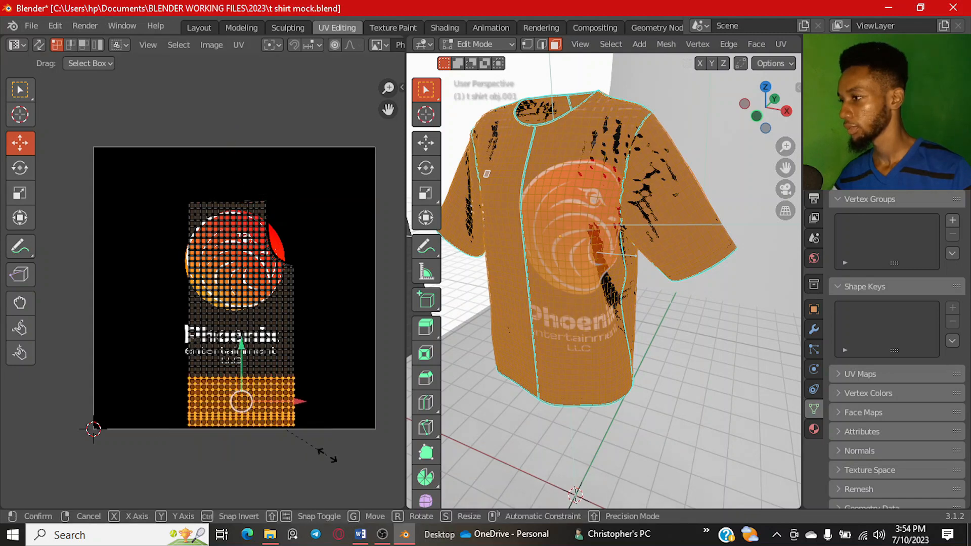
key(s)
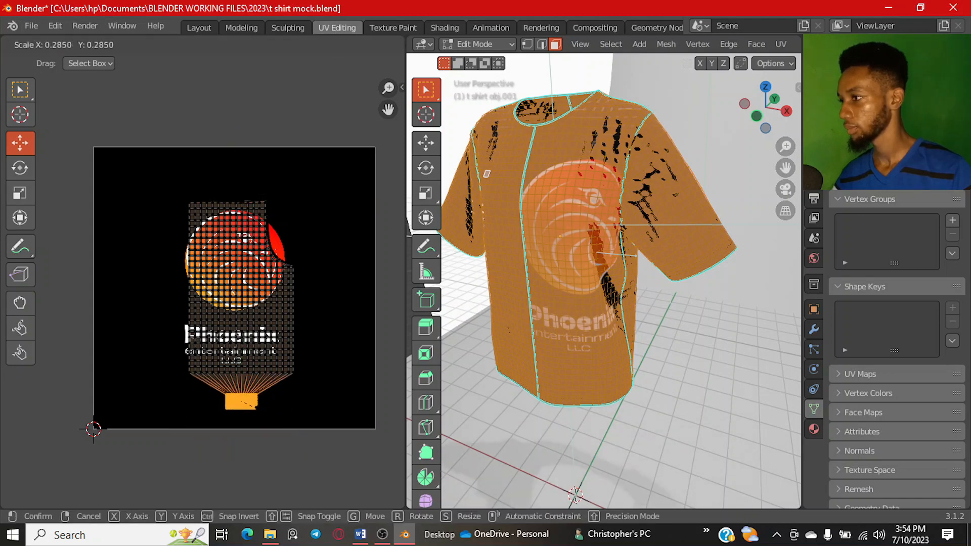
click(242, 366)
key(g)
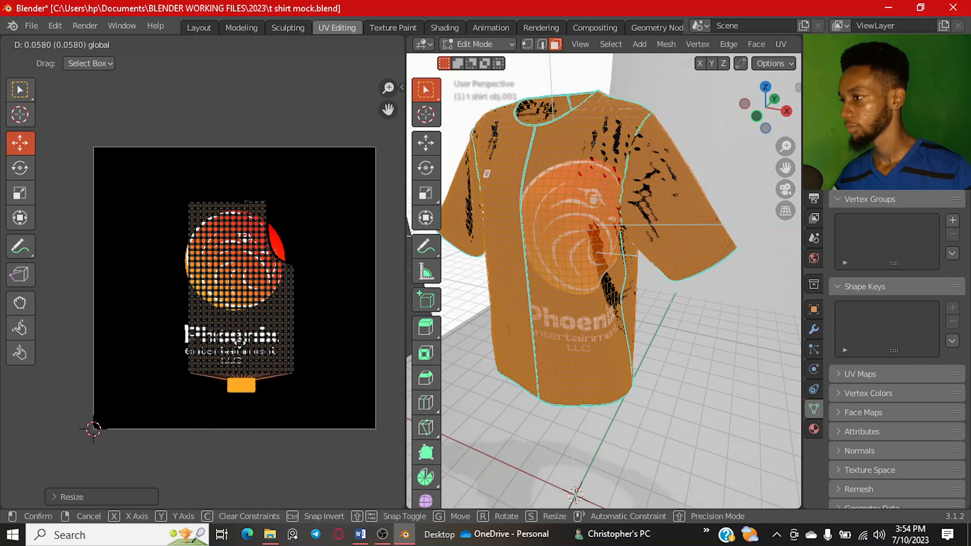
click(185, 252)
Step: Select the whole UV island and enlarge it around the logo by about 1.43 and again by slightly over 1.25
drag(178, 183, 302, 393)
key(s)
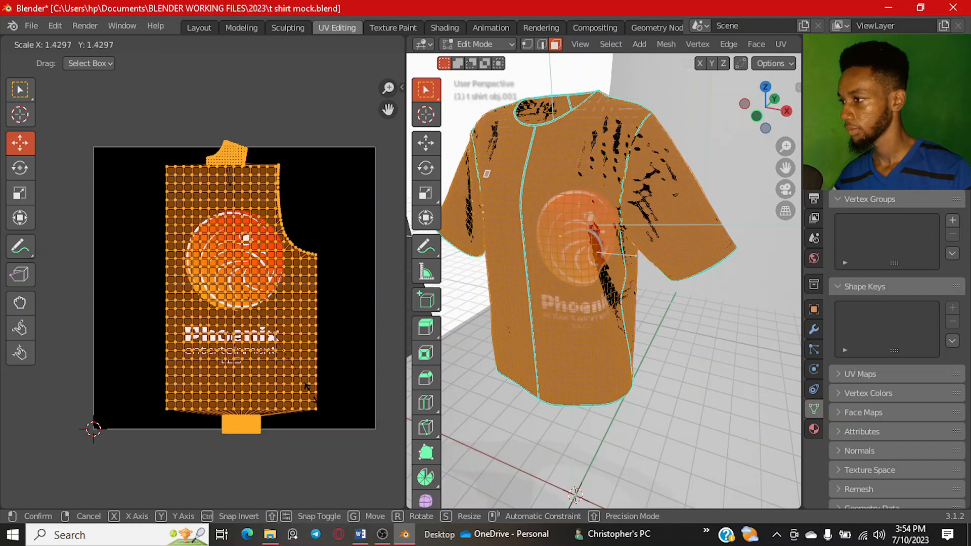
click(312, 399)
key(s)
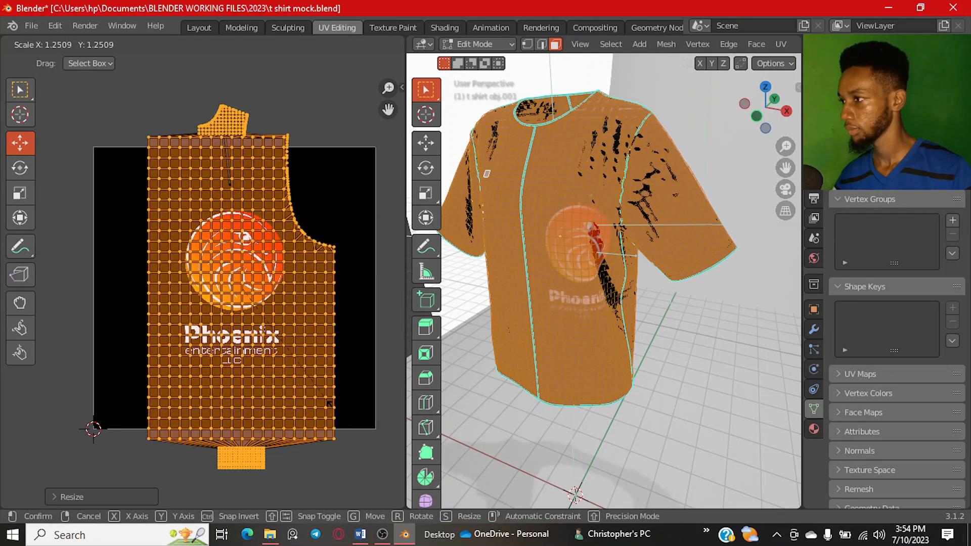
click(335, 402)
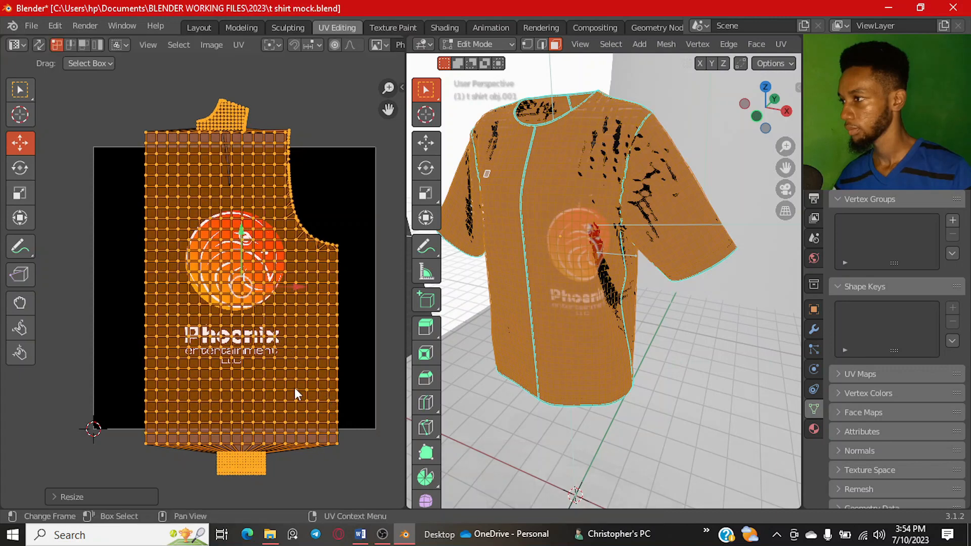
Step: Select only the middle band of the UV island around the logo and scale it up by about 1.5
click(135, 210)
click(130, 197)
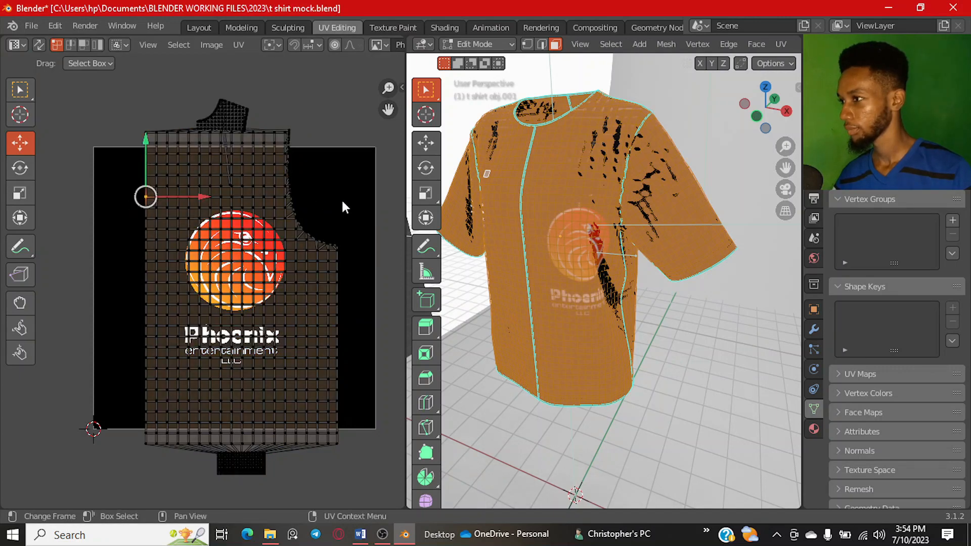
drag(342, 200, 139, 360)
key(s)
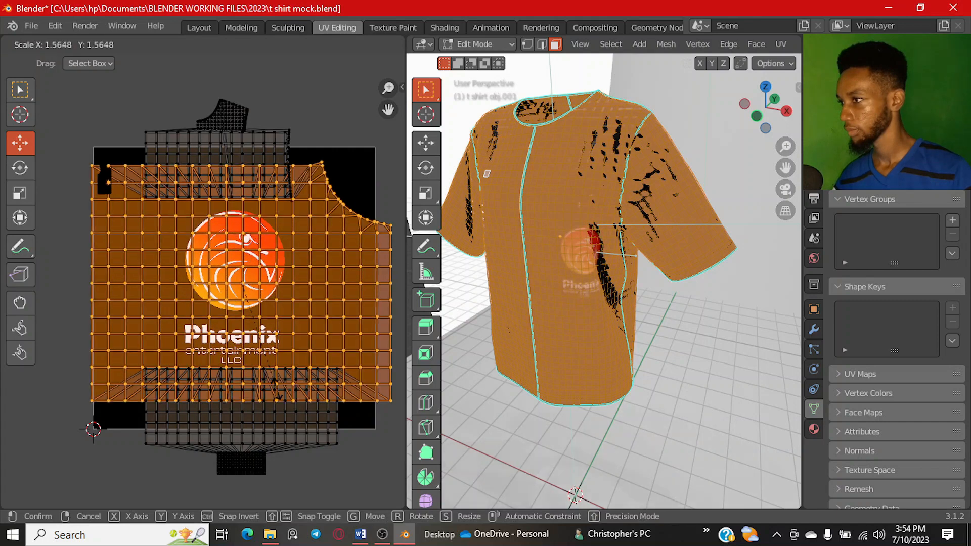
click(276, 382)
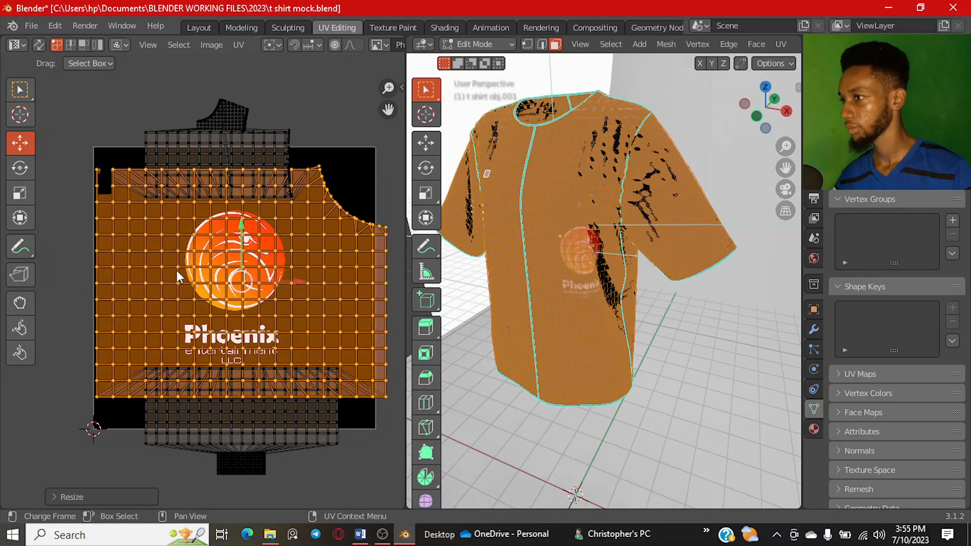
Step: Try to move the entire linked UV island down over the logo image and undo the move
key(s)
key(Escape)
key(l)
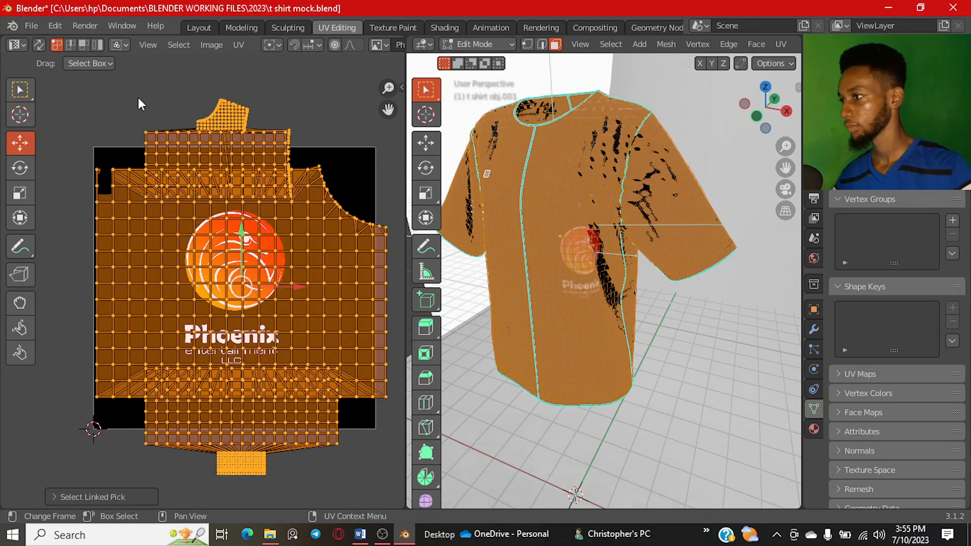
scroll(210, 159, down, 3)
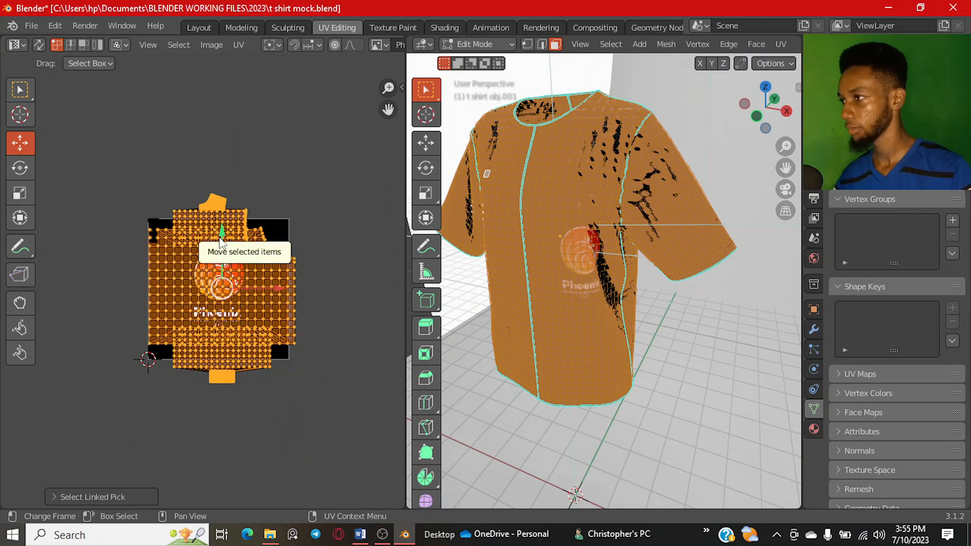
drag(221, 245, 230, 273)
key(ctrl+z)
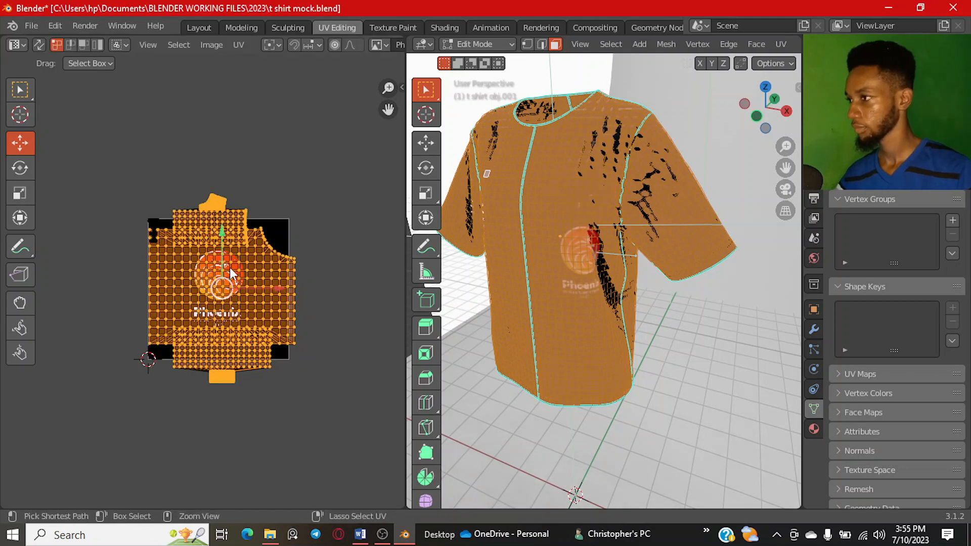
Step: Move the enlarged middle section of the UV island slightly down over the logo, undoing the extra downward move
drag(222, 230, 240, 258)
shift+drag(292, 393, 149, 323)
drag(220, 259, 226, 277)
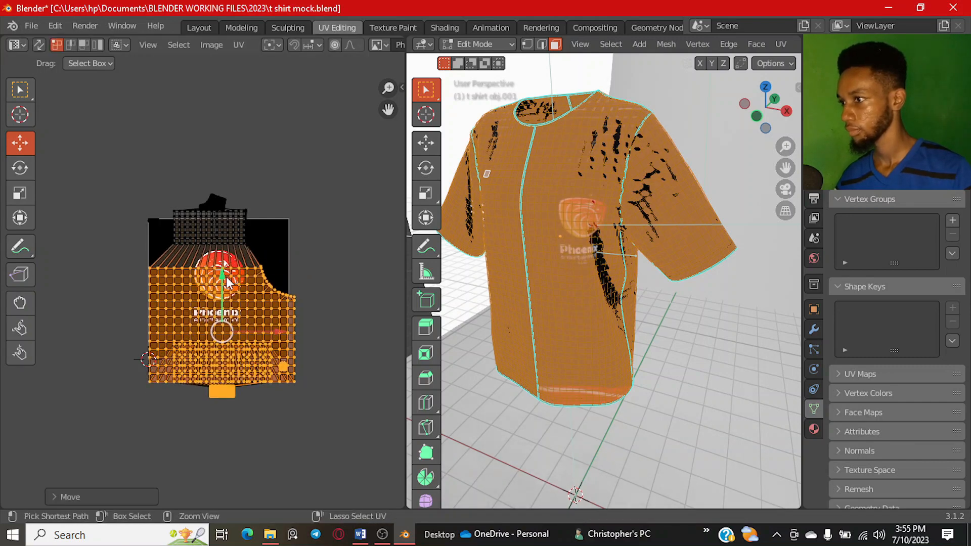
key(ctrl+z)
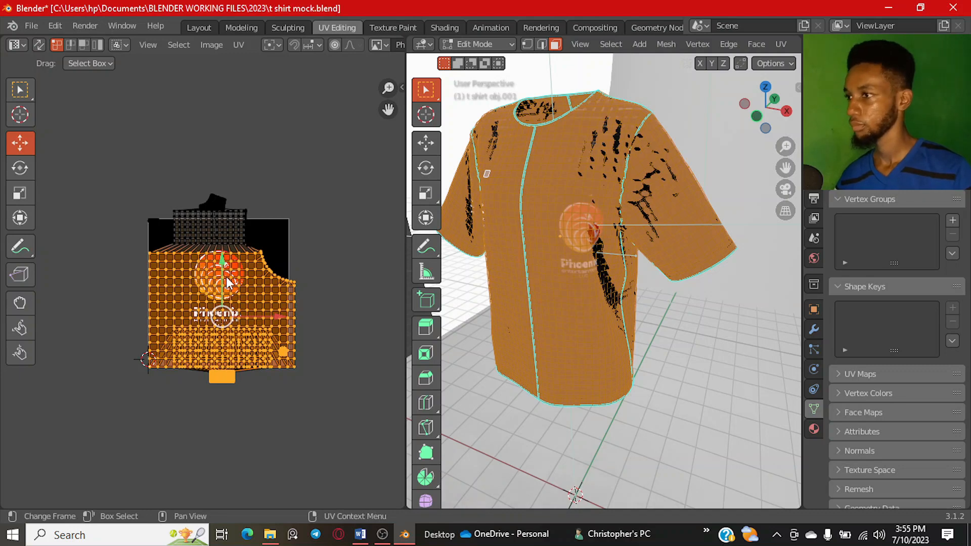
scroll(226, 279, up, 2)
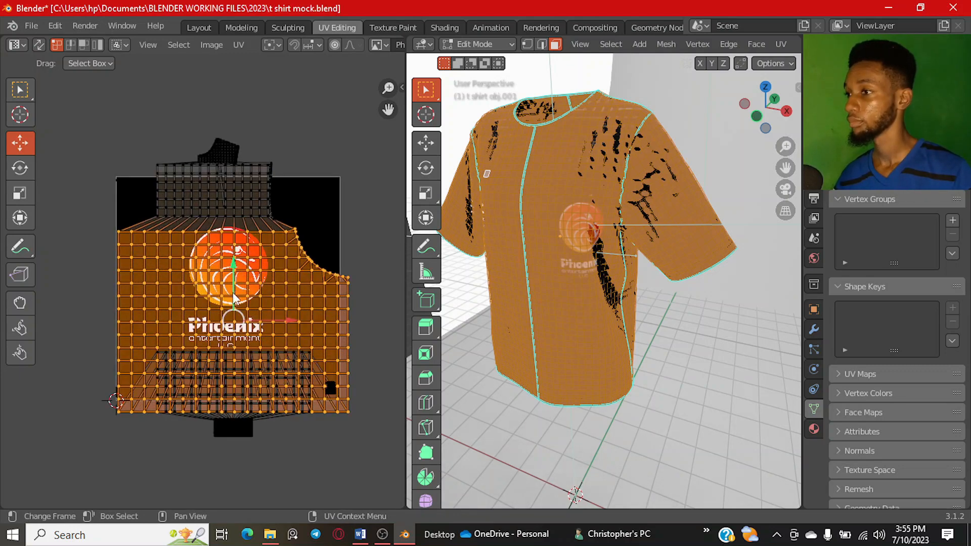
Step: Go to the Shading workspace and set the logo texture's Mapping node X location to 0.2 m
click(444, 27)
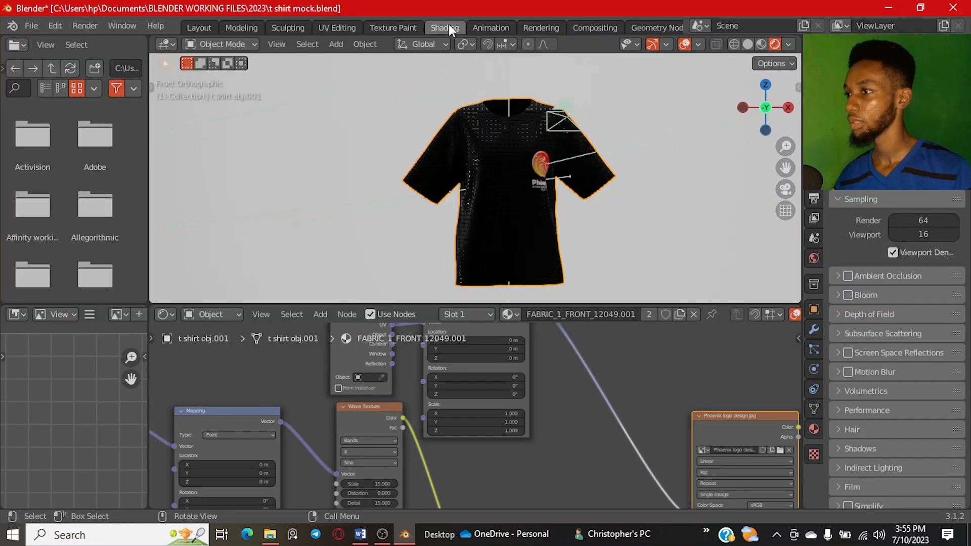
scroll(447, 484, up, 3)
middle_drag(410, 464, 362, 468)
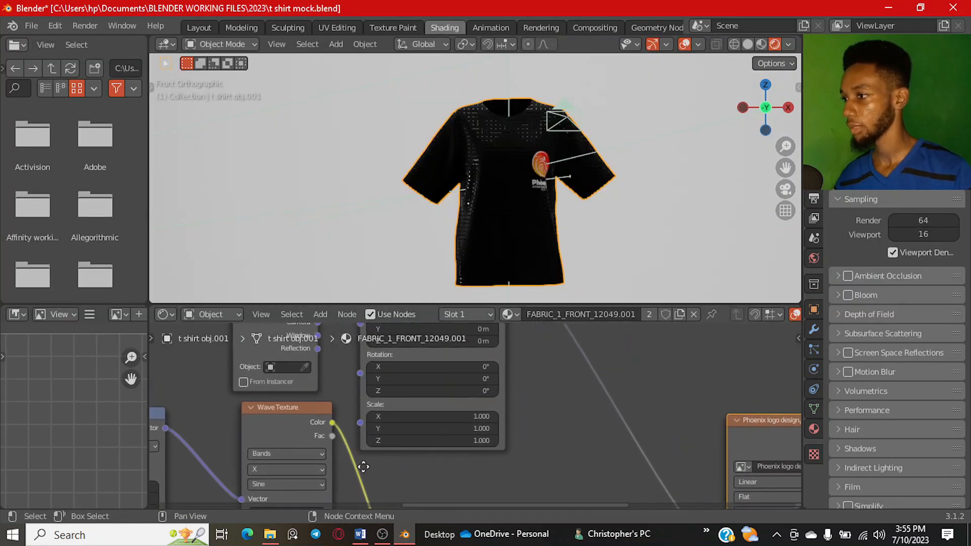
middle_drag(505, 365, 494, 439)
scroll(494, 427, up, 1)
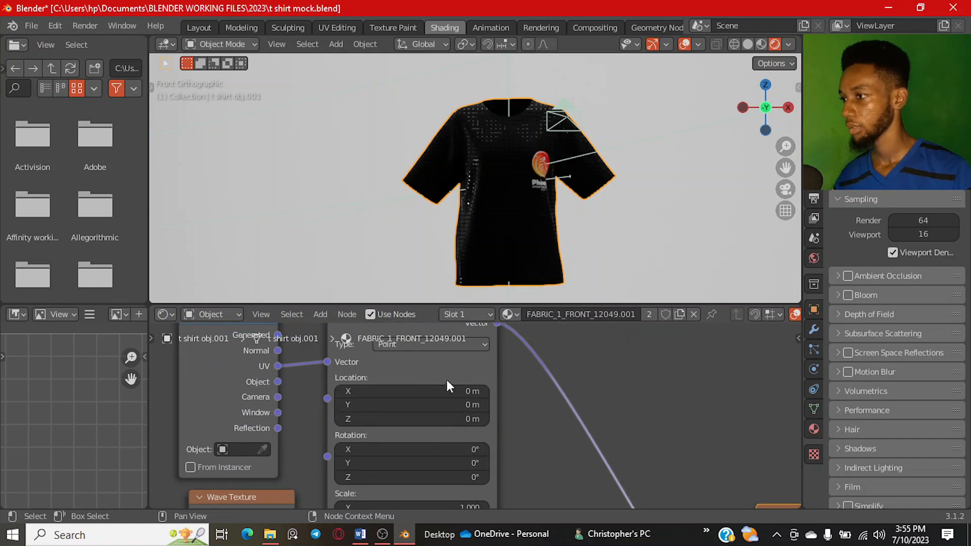
scroll(420, 393, up, 1)
mouse_move(419, 383)
mouse_down()
mouse_move(450, 382)
mouse_move(419, 382)
mouse_up()
Step: Try Y locations of 0.1 m and -0.2 m on the logo's Mapping node and return it to 0 m
click(487, 405)
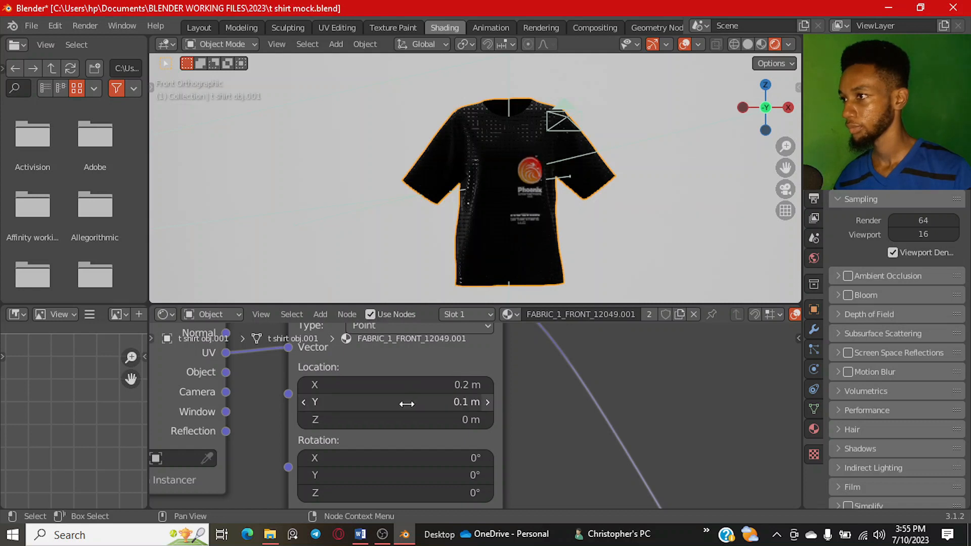
click(306, 402)
click(308, 400)
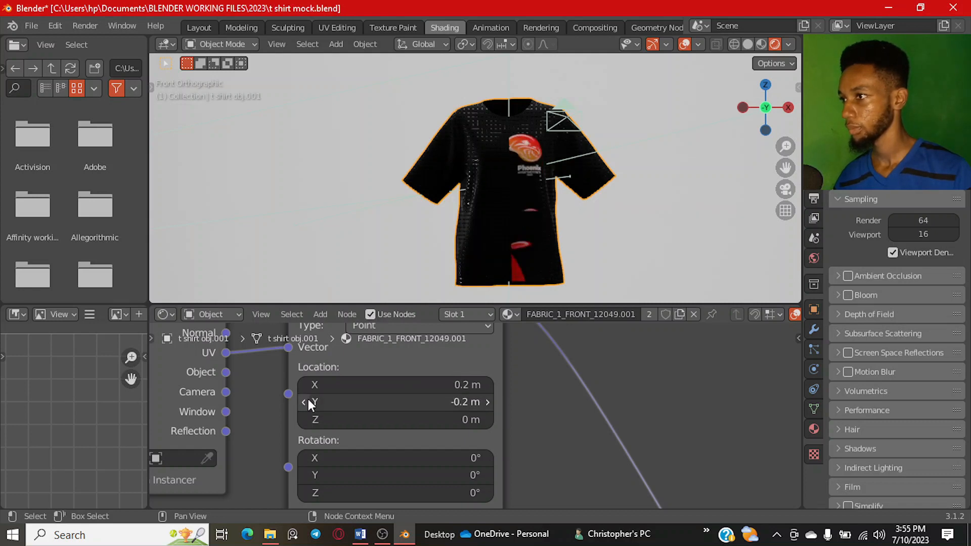
click(487, 402)
Step: Inspect the Phoenix logo's placement on the shirt's chest from the front, at an angle and through the camera
scroll(645, 177, up, 2)
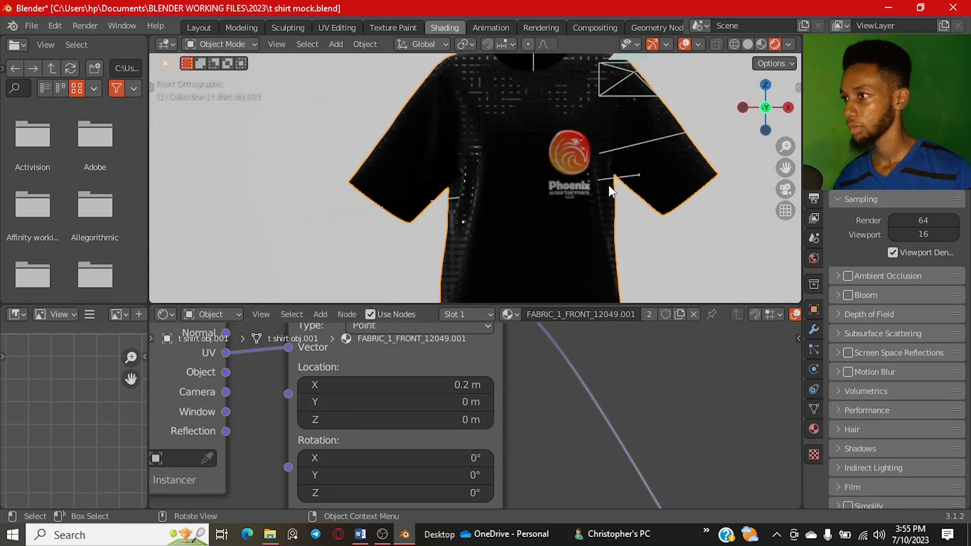
scroll(587, 185, down, 3)
middle_drag(587, 184, 548, 203)
scroll(475, 413, down, 3)
scroll(527, 195, up, 1)
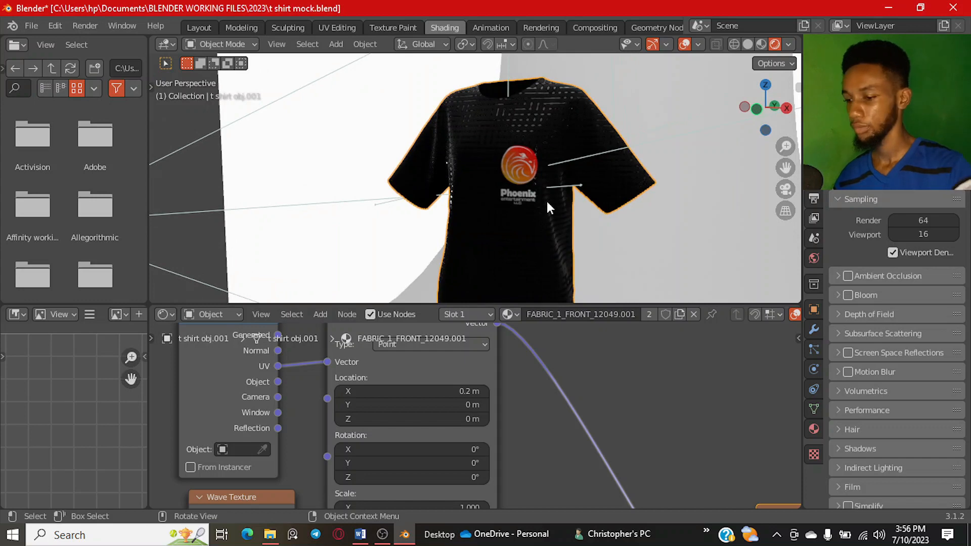
key(KP_0)
scroll(536, 187, up, 4)
scroll(513, 144, down, 2)
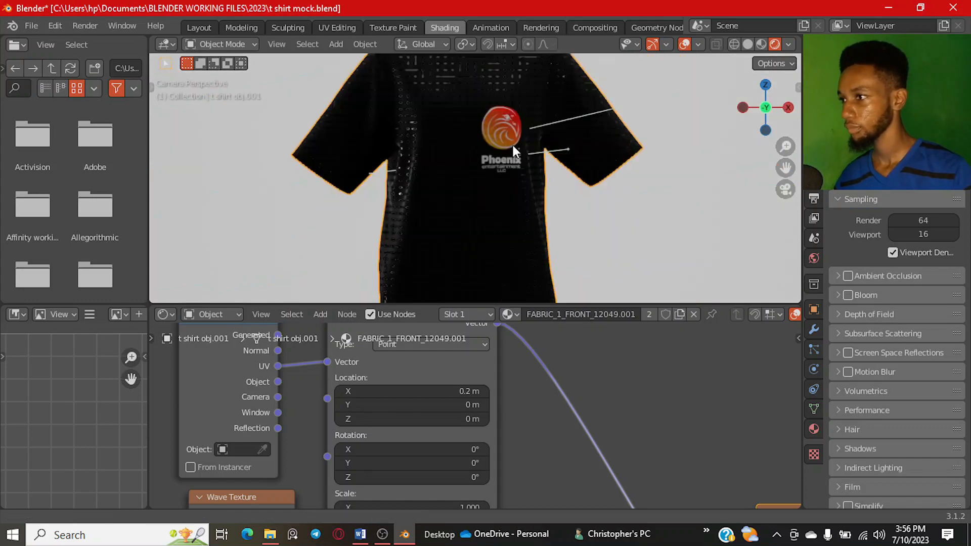
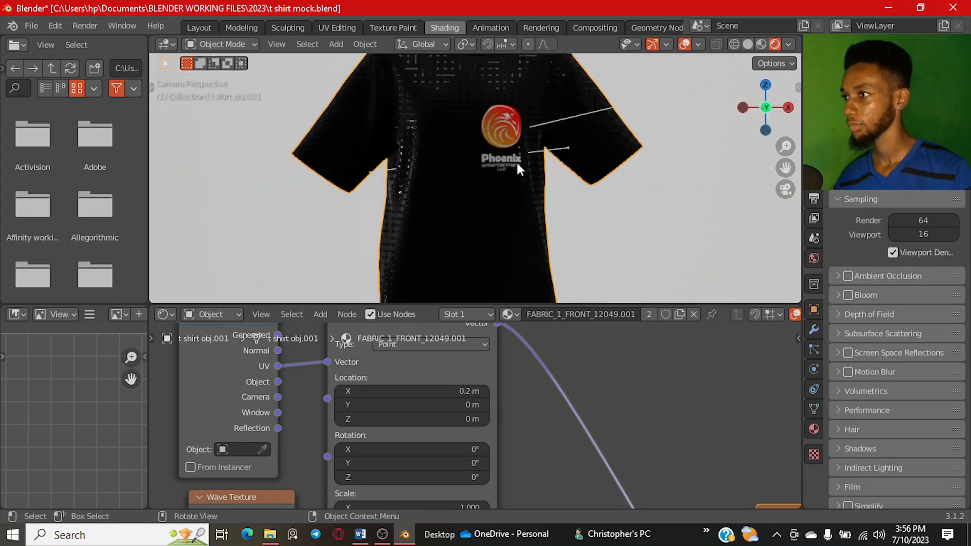
Step: Check the shirt and its chest logo through the camera and save the t shirt mock.blend file
scroll(517, 163, down, 2)
key(ctrl+s)
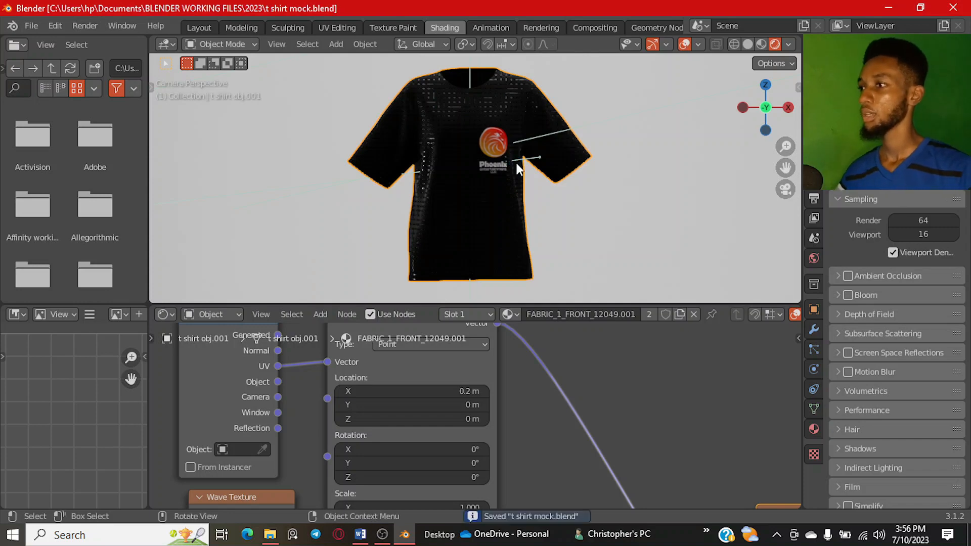
click(345, 28)
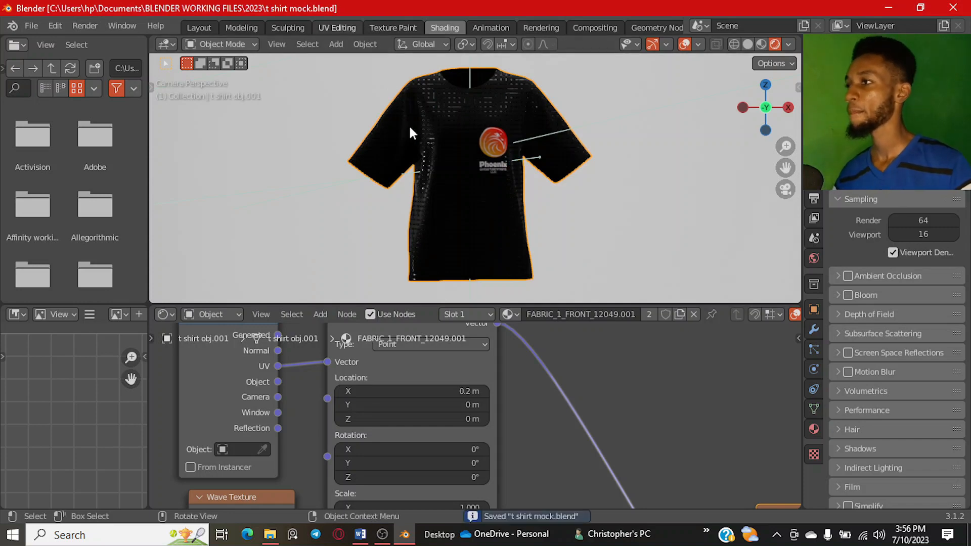
click(447, 29)
scroll(575, 186, up, 3)
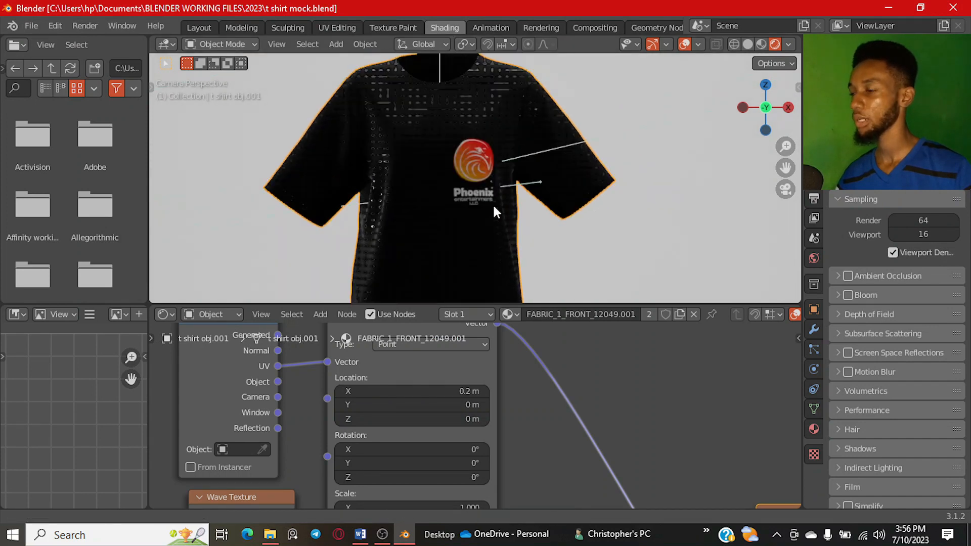
scroll(447, 195, down, 4)
scroll(457, 183, up, 3)
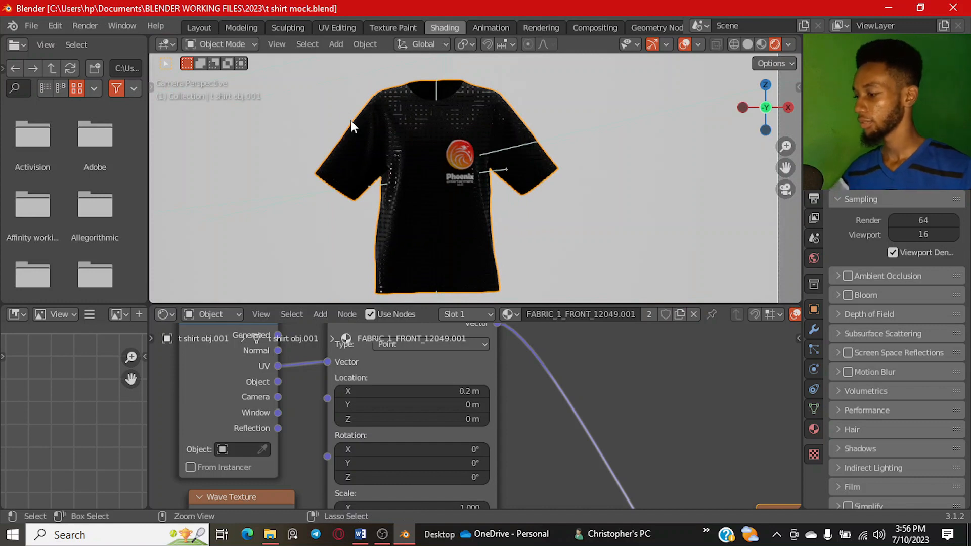
key(ctrl+s)
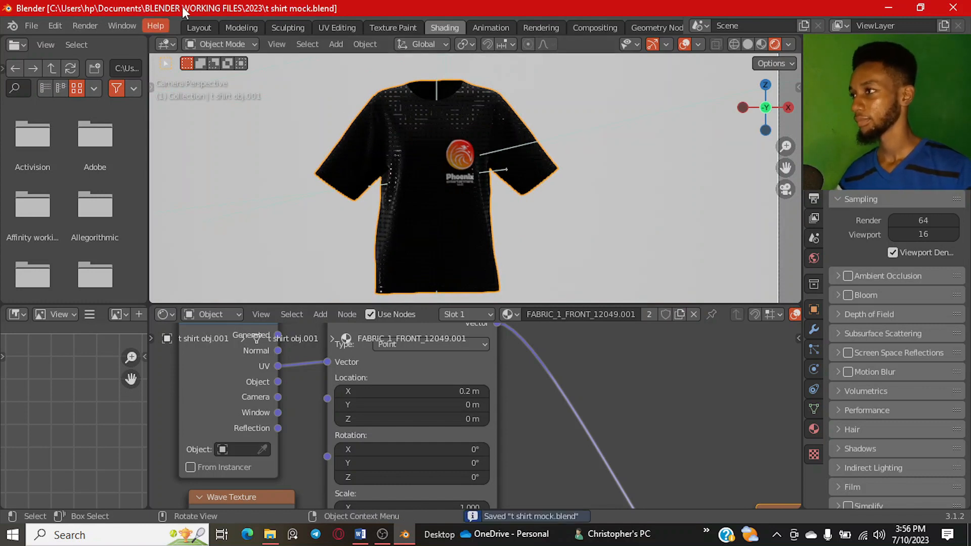
Step: Go to the Layout workspace and view the T-shirt through the scene camera
click(199, 28)
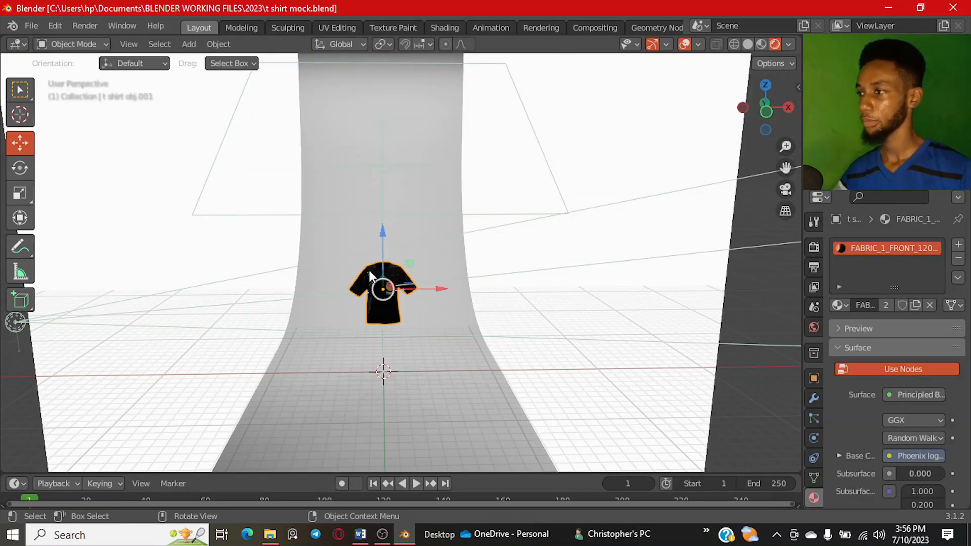
key(KP_0)
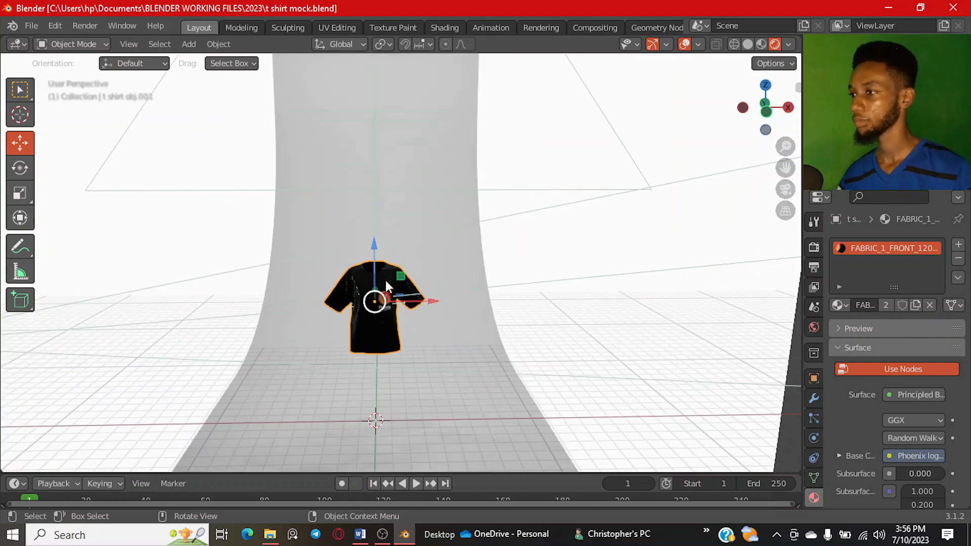
scroll(382, 272, up, 7)
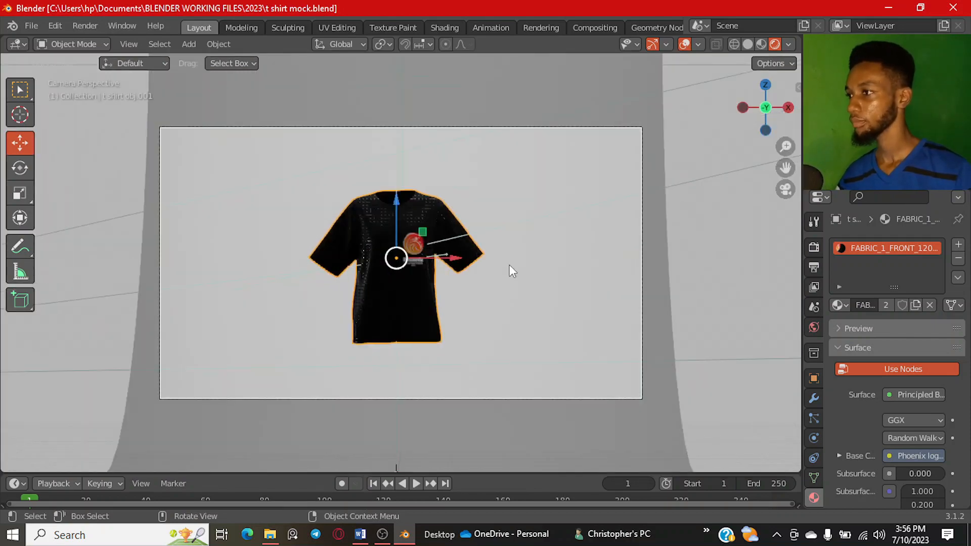
Step: Set the render output's X resolution to 2000 px
click(814, 269)
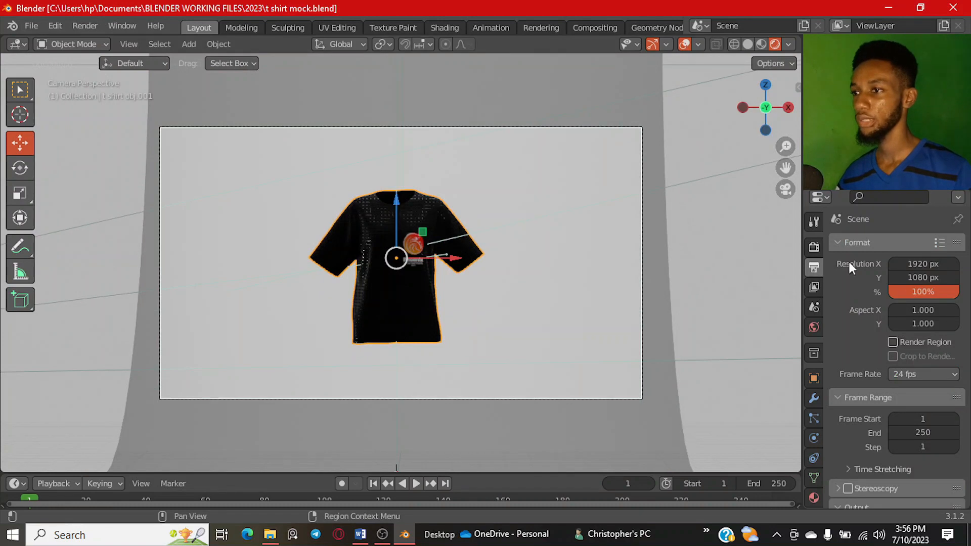
click(922, 264)
text(200)
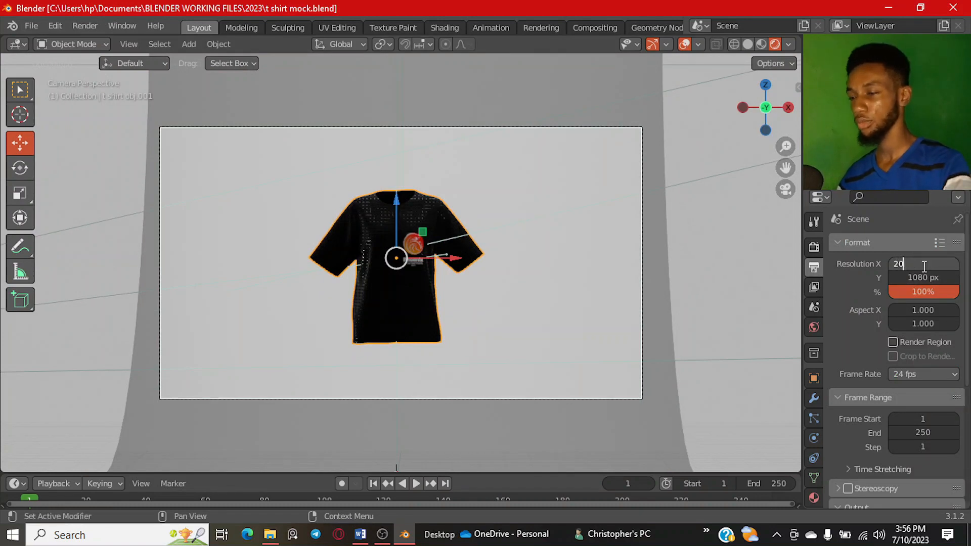
key(Return)
click(922, 264)
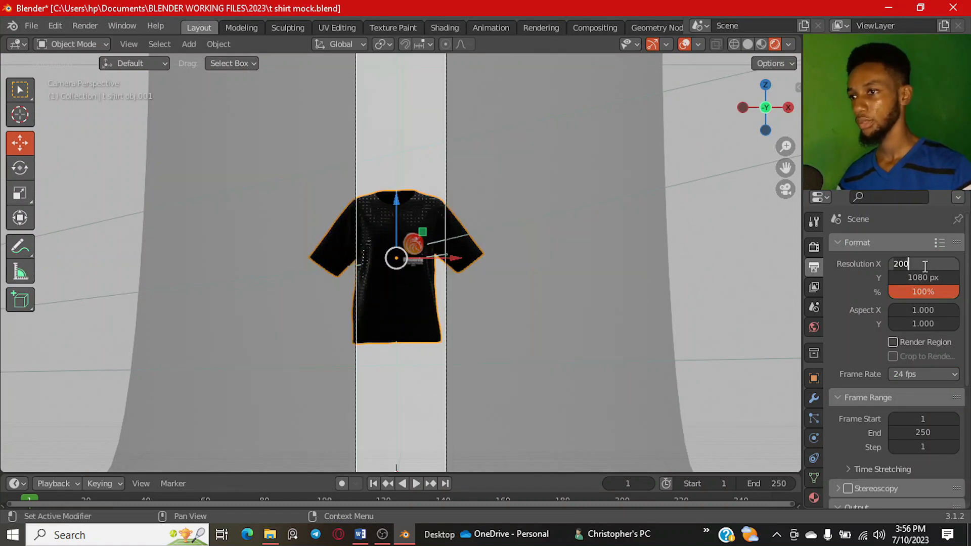
text(2)
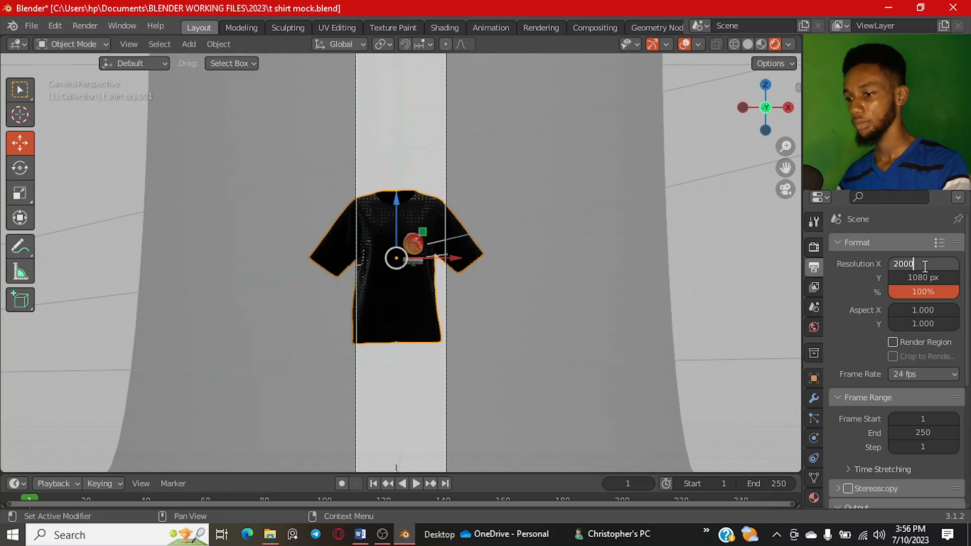
key(Return)
Step: Set the render output's Y resolution to 2000 px for a square frame
click(926, 278)
text(1080)
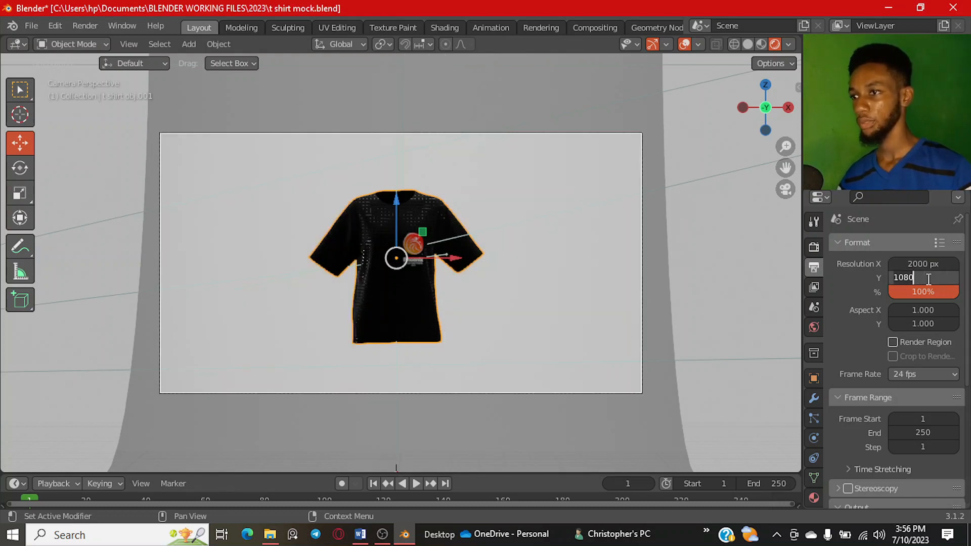
key(BackSpace)
key(BackSpace)
key(BackSpace)
key(BackSpace)
text(2000)
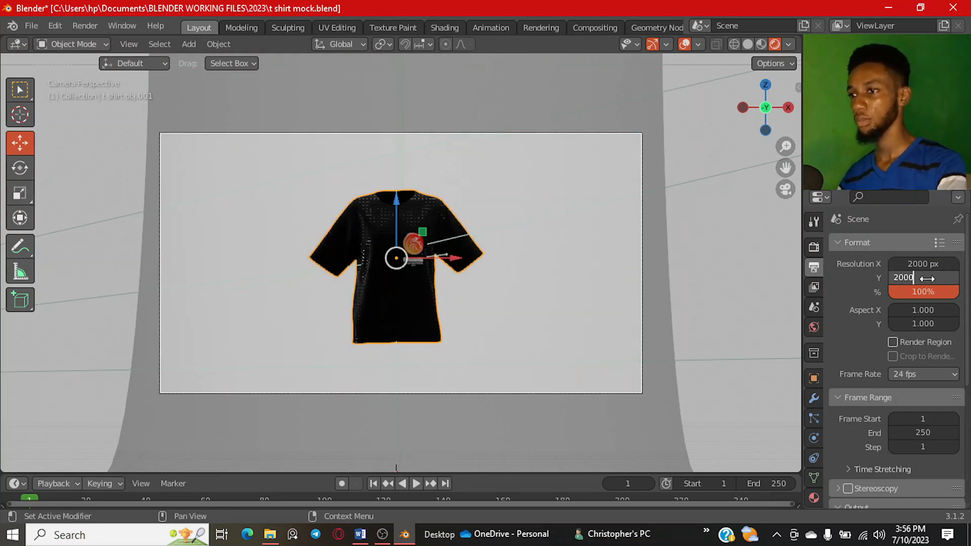
key(Return)
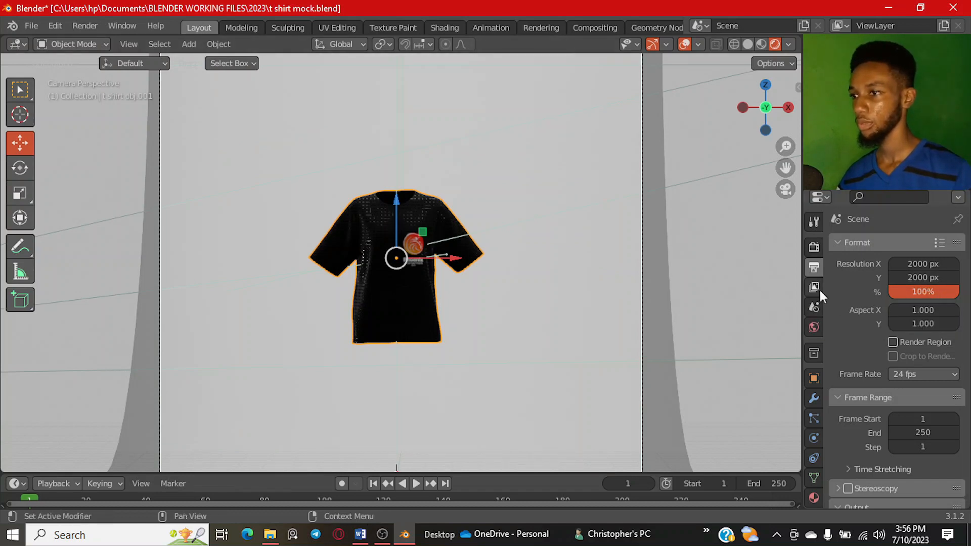
Step: Select the camera and increase its focal length to 445 mm so the shirt fills more of the frame
scroll(566, 357, down, 3)
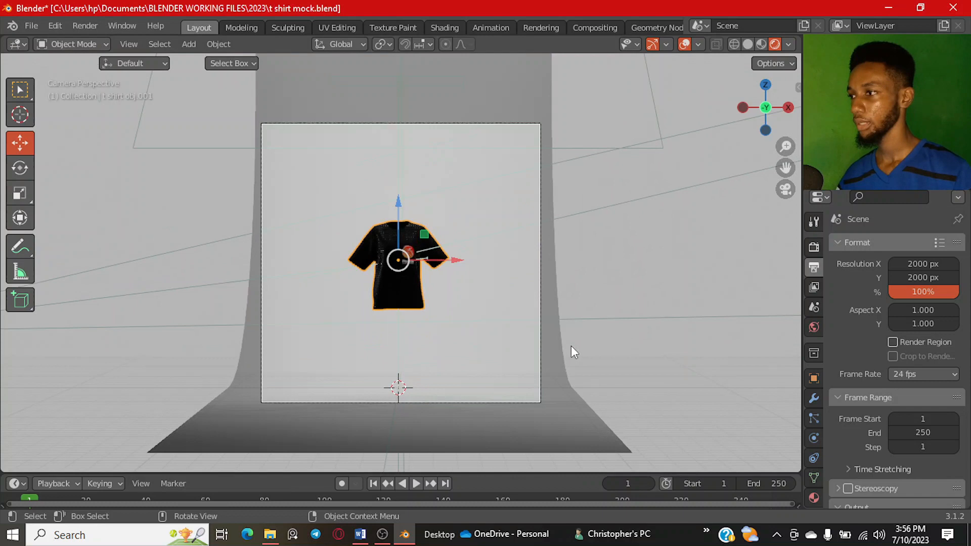
click(542, 370)
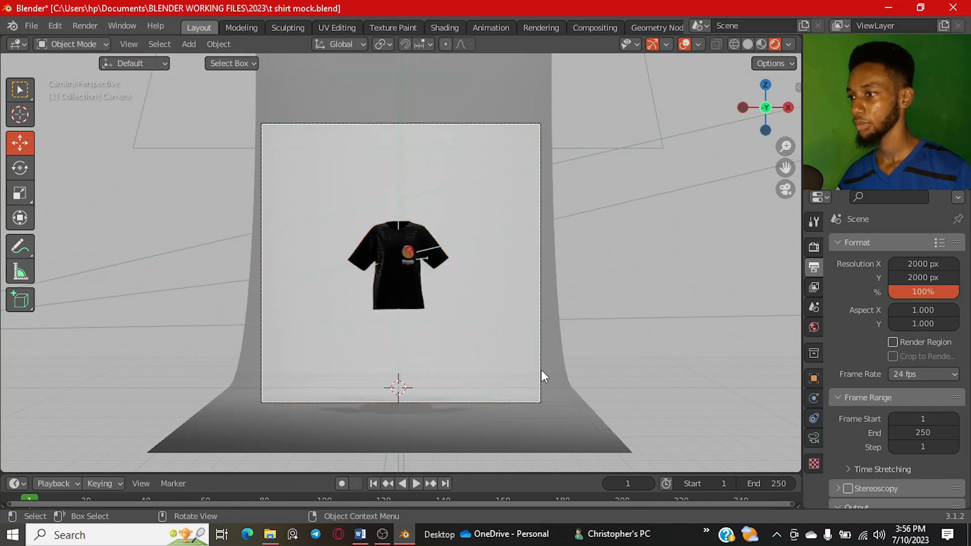
click(814, 438)
drag(914, 313, 960, 313)
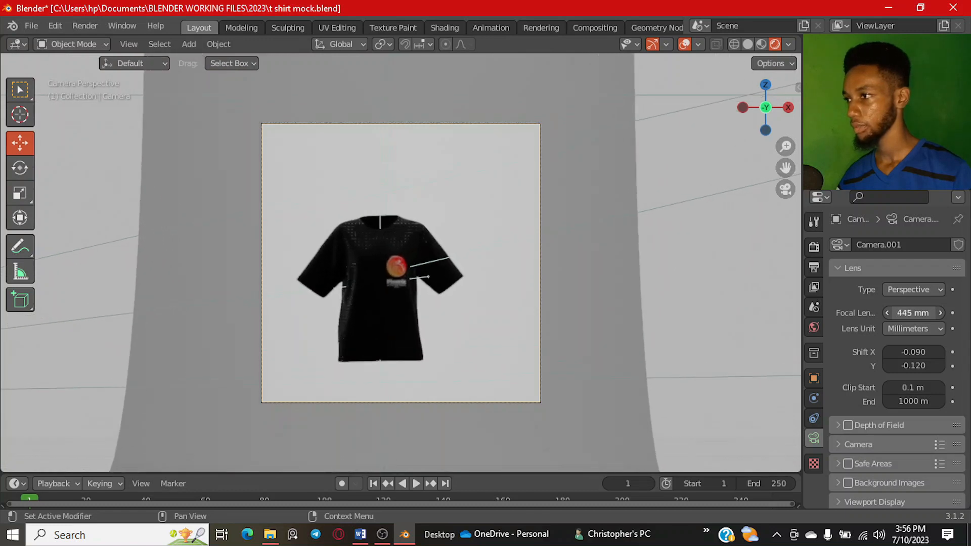
Step: Set the camera lens's Shift X to -0.160 to centre the shirt horizontally in the frame
click(887, 353)
click(887, 352)
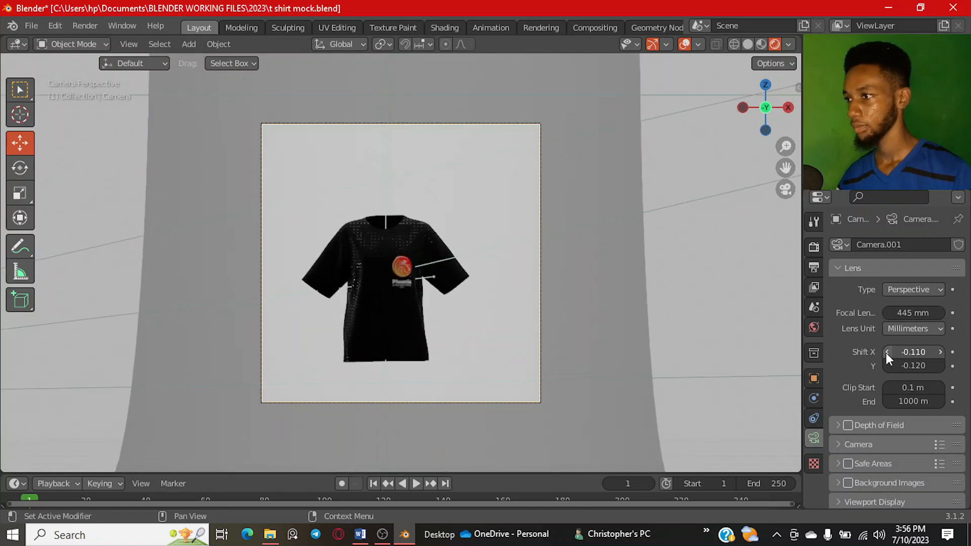
click(887, 352)
click(887, 353)
click(887, 352)
click(887, 352)
click(887, 352)
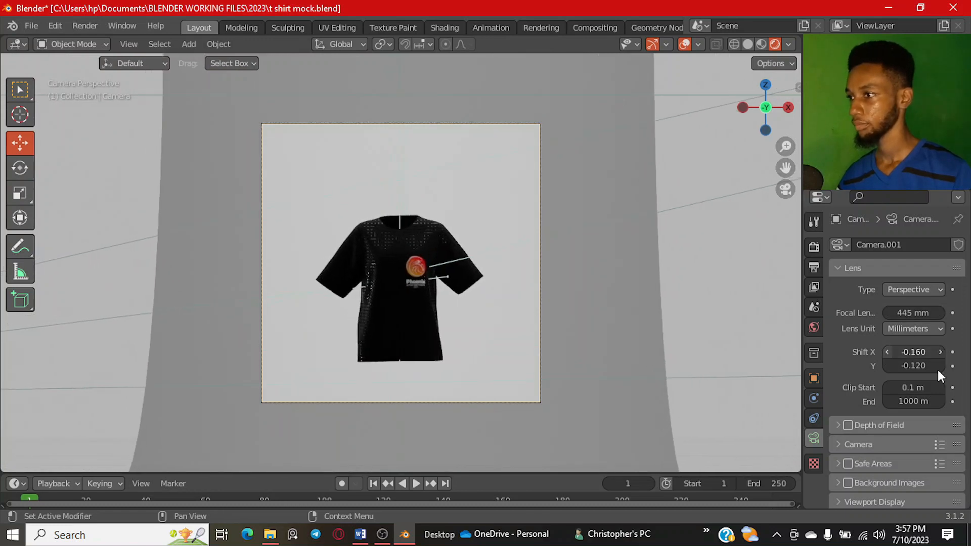
Step: Set the camera lens's Shift Y to -0.170 to raise the shirt in the frame
click(940, 365)
click(940, 365)
click(888, 366)
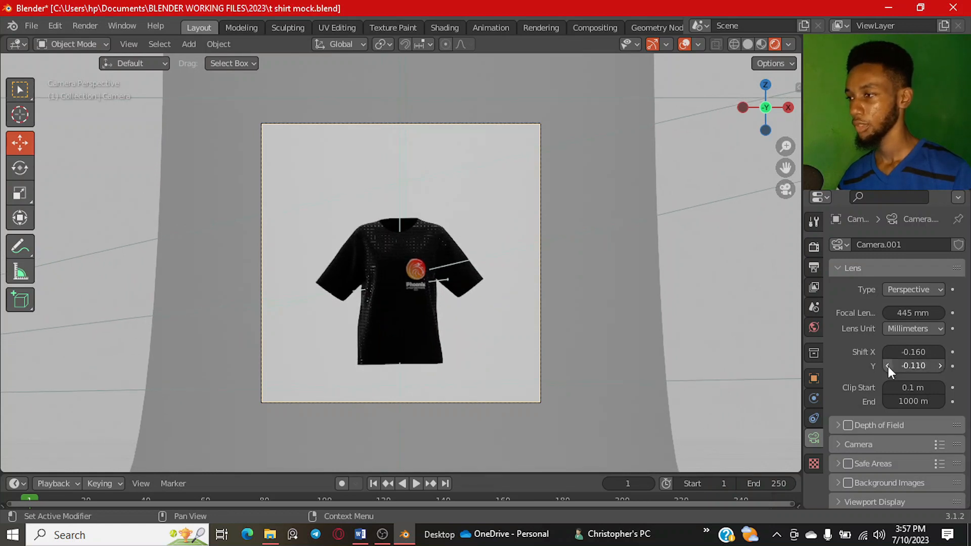
click(888, 366)
click(887, 365)
click(888, 366)
click(888, 365)
click(888, 366)
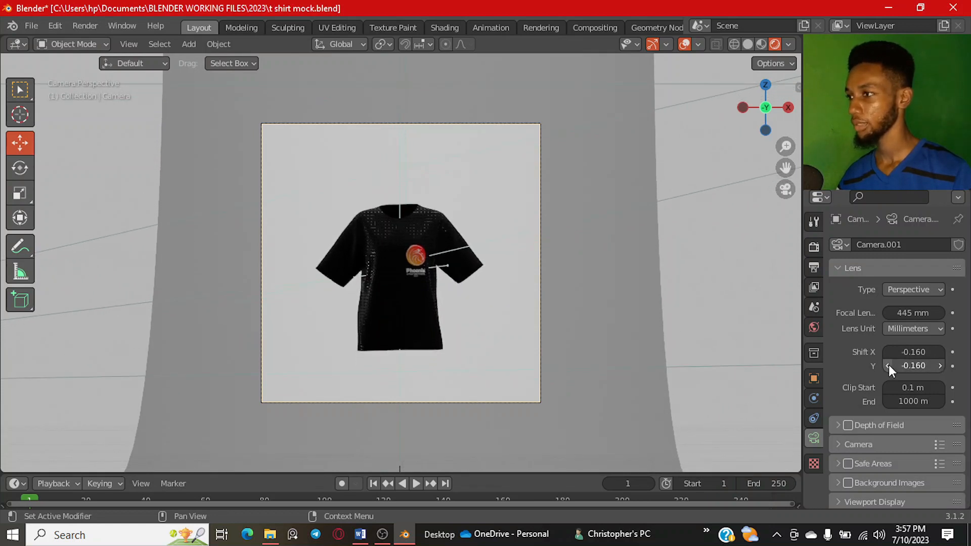
click(887, 366)
Step: Increase the camera's focal length to 511 mm and recentre the shirt with Shift X -0.180 and Shift Y -0.210
drag(931, 313, 970, 314)
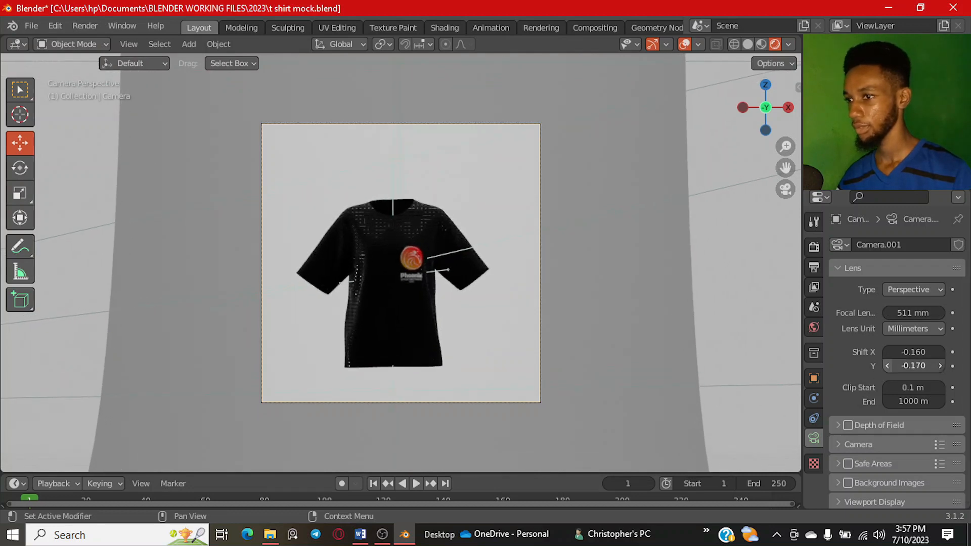
click(888, 366)
click(888, 366)
click(888, 351)
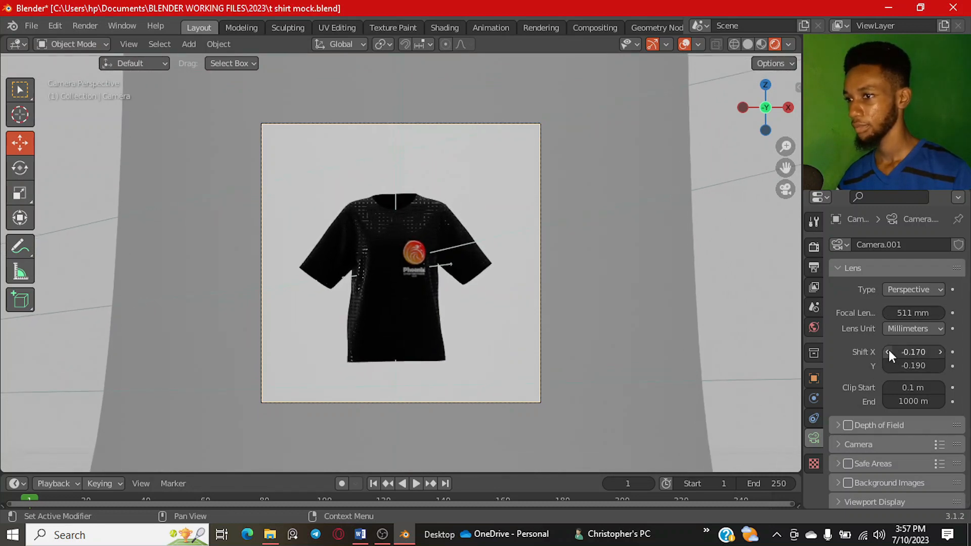
click(889, 351)
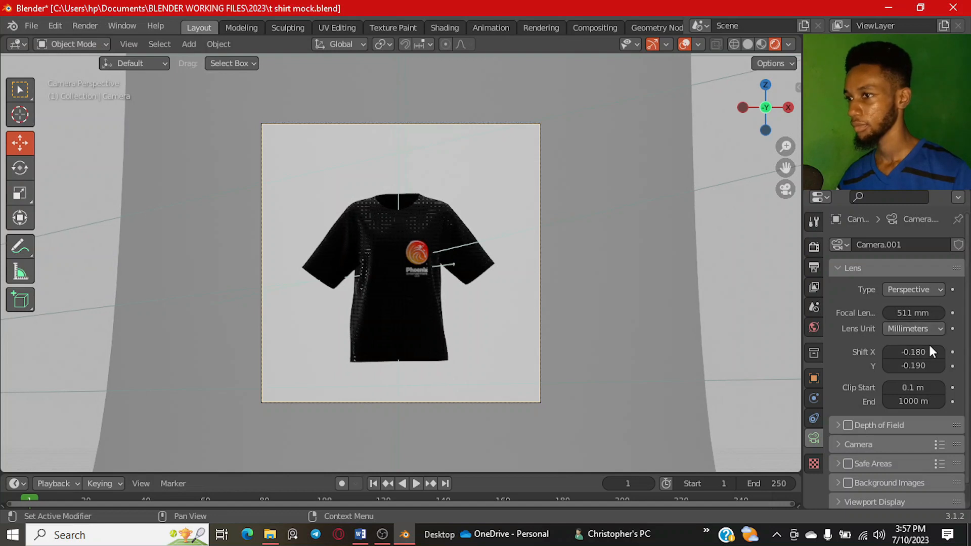
click(940, 366)
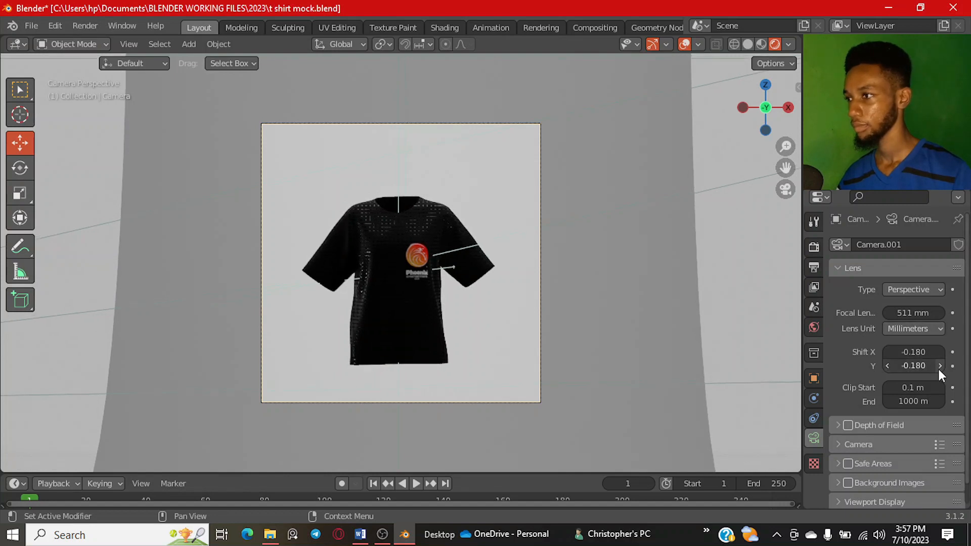
click(889, 367)
click(888, 367)
click(888, 367)
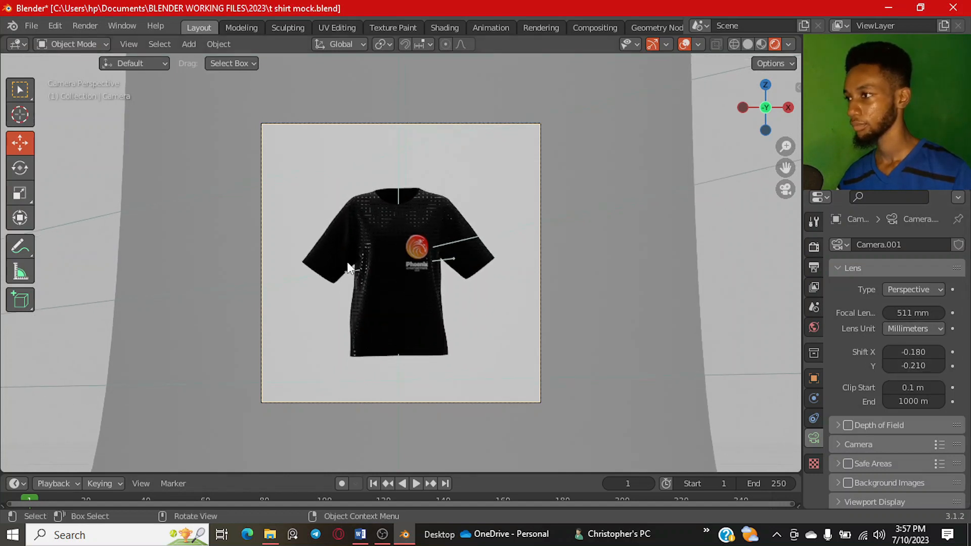
Step: Save the file and turn off the viewport overlays for a clean camera preview of the shirt
scroll(436, 223, up, 2)
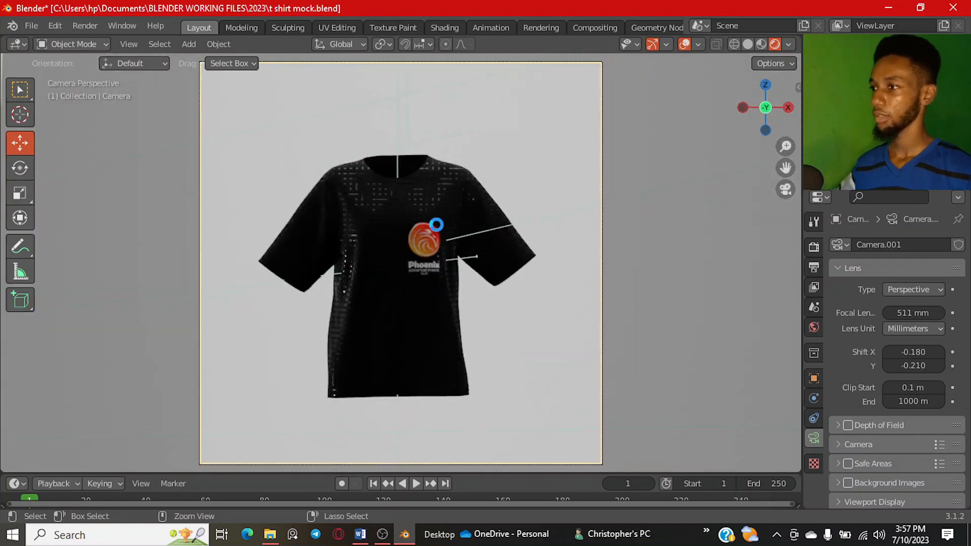
key(ctrl+s)
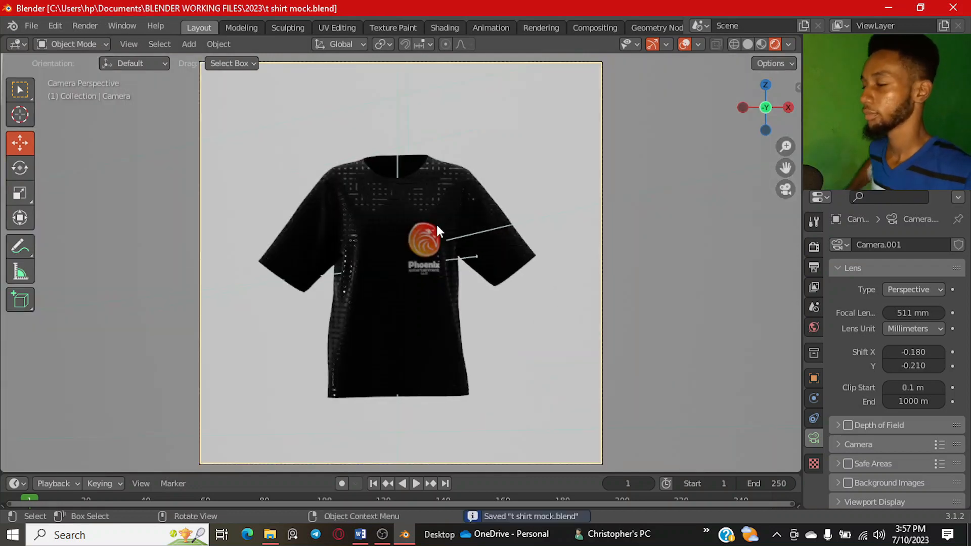
click(688, 44)
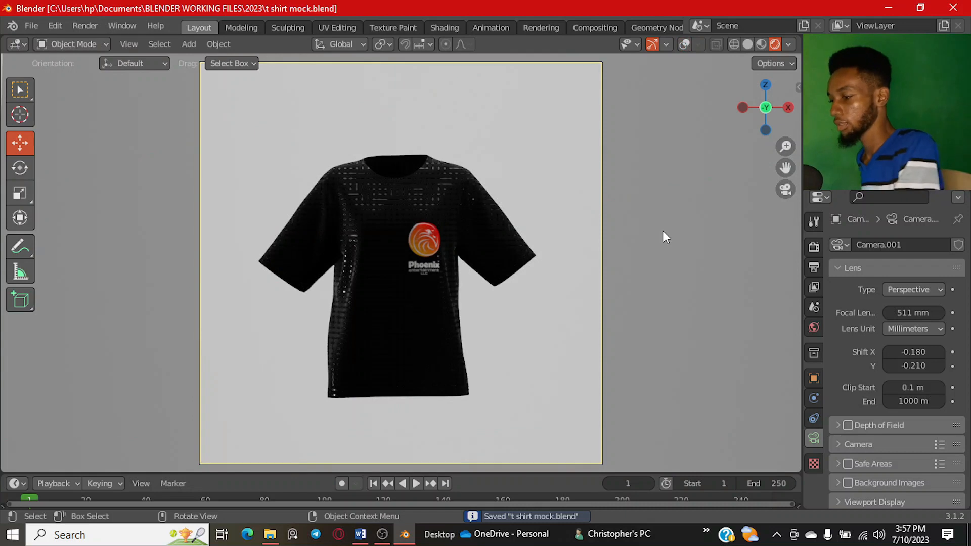
scroll(658, 232, down, 1)
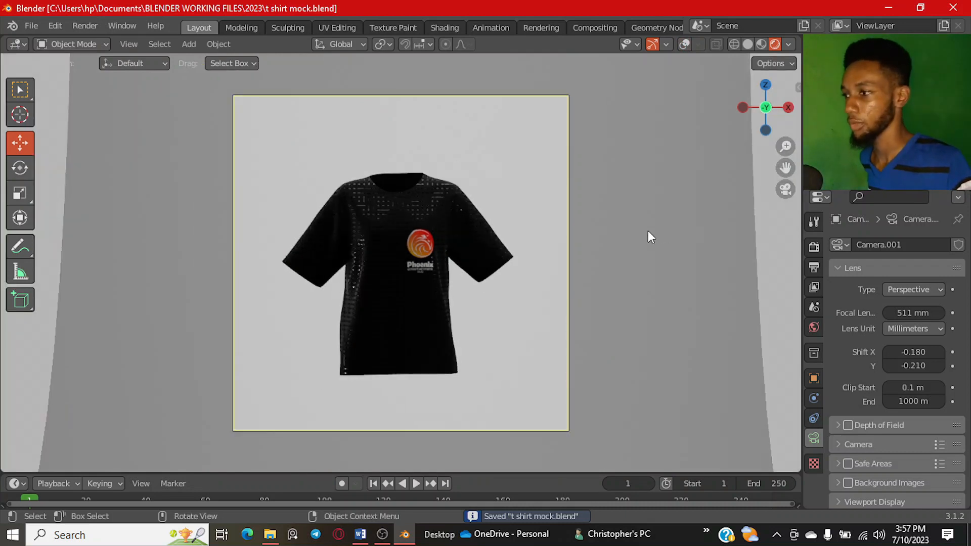
Step: Set the camera lens's Shift Y to -0.250 to move the shirt higher in the frame
click(886, 371)
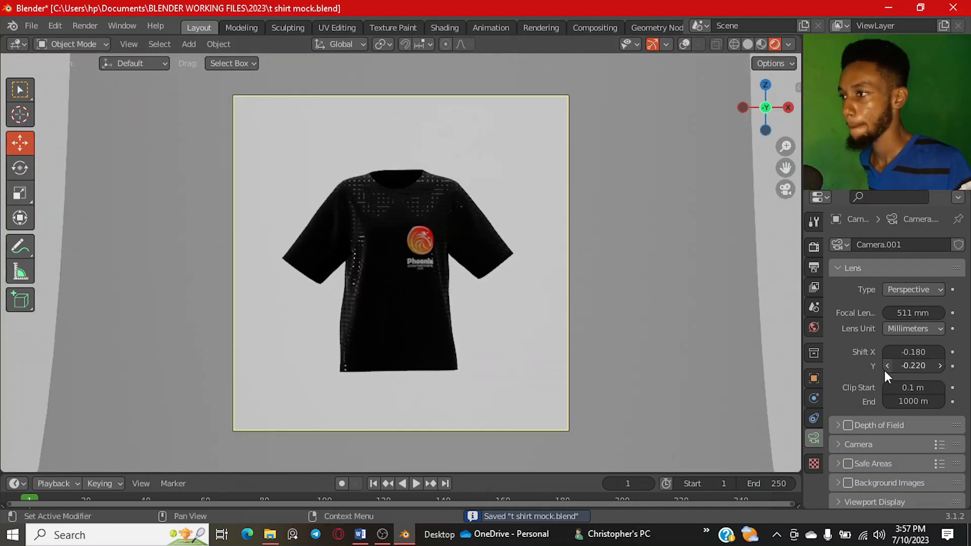
click(886, 371)
click(885, 371)
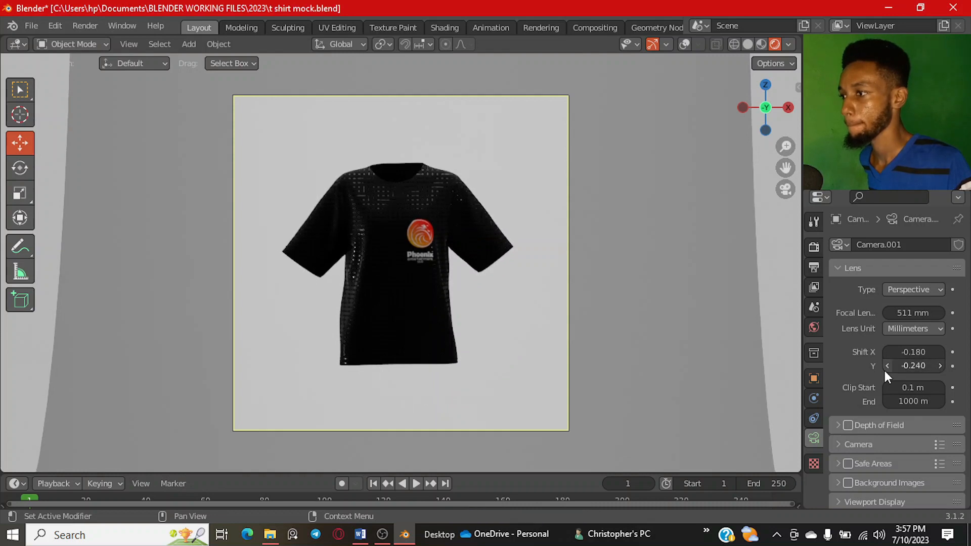
click(886, 372)
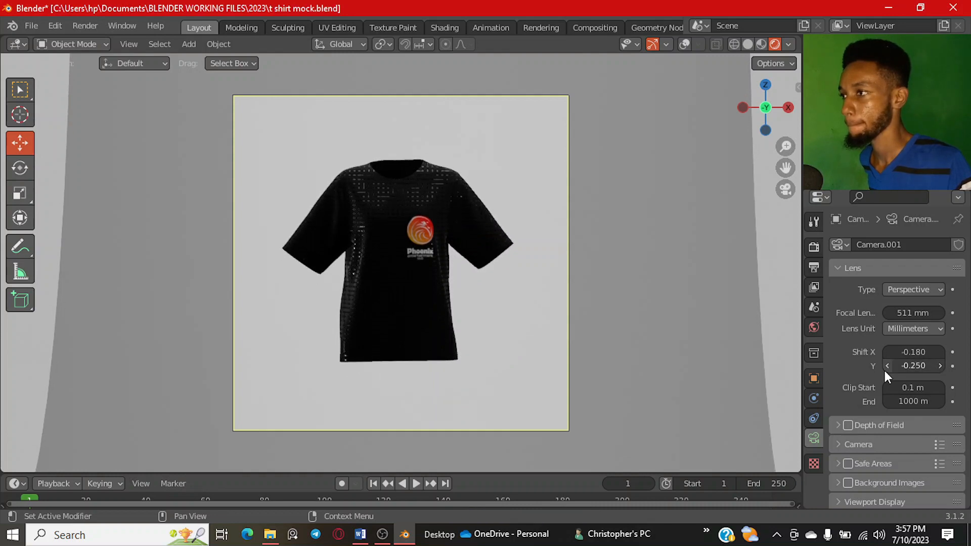
Step: Set the camera lens's Shift Y to -0.240 to lower the shirt slightly in the frame
click(941, 367)
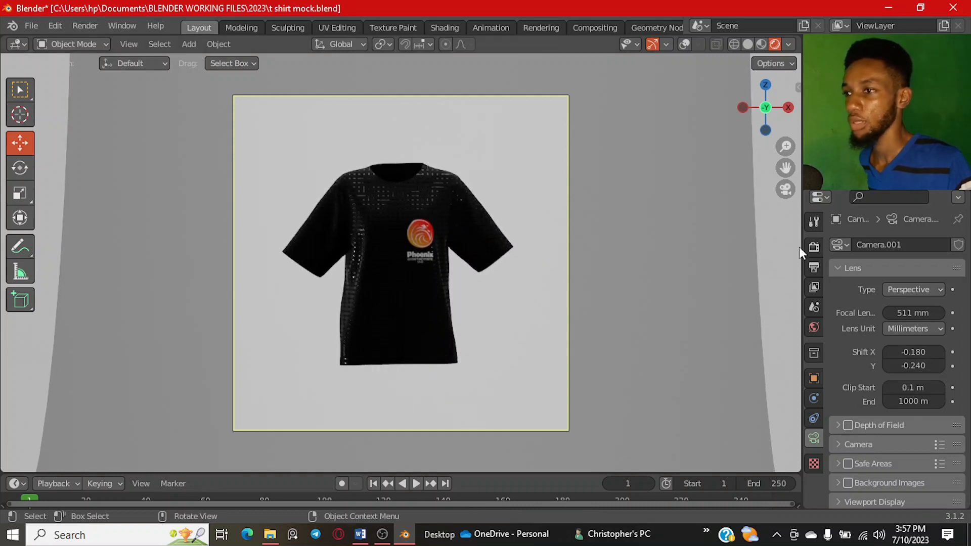
Step: Switch the scene's render engine to Cycles and save the file
click(814, 247)
click(917, 245)
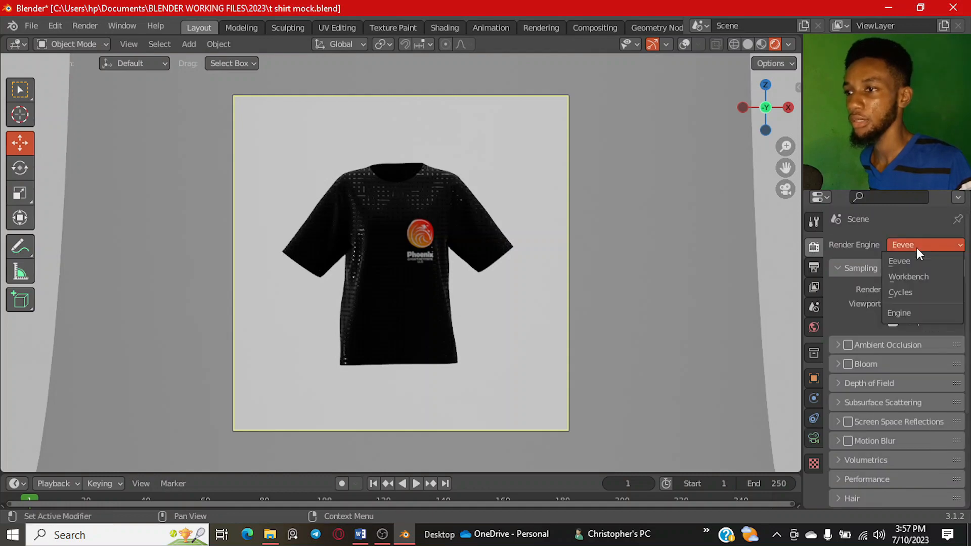
click(913, 292)
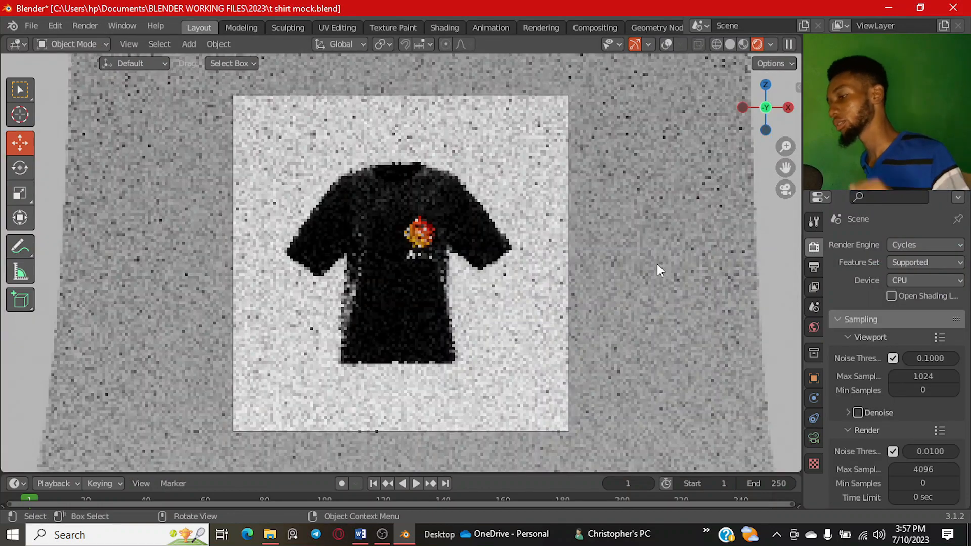
key(ctrl+s)
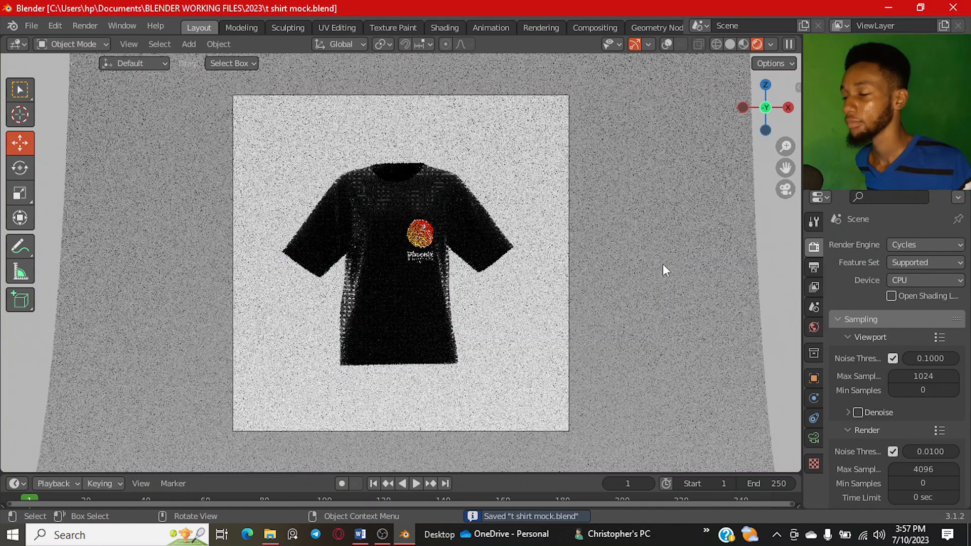
Step: Try darkening the Emission colour of the light plane's Material.001, and undo the change
click(662, 264)
click(809, 497)
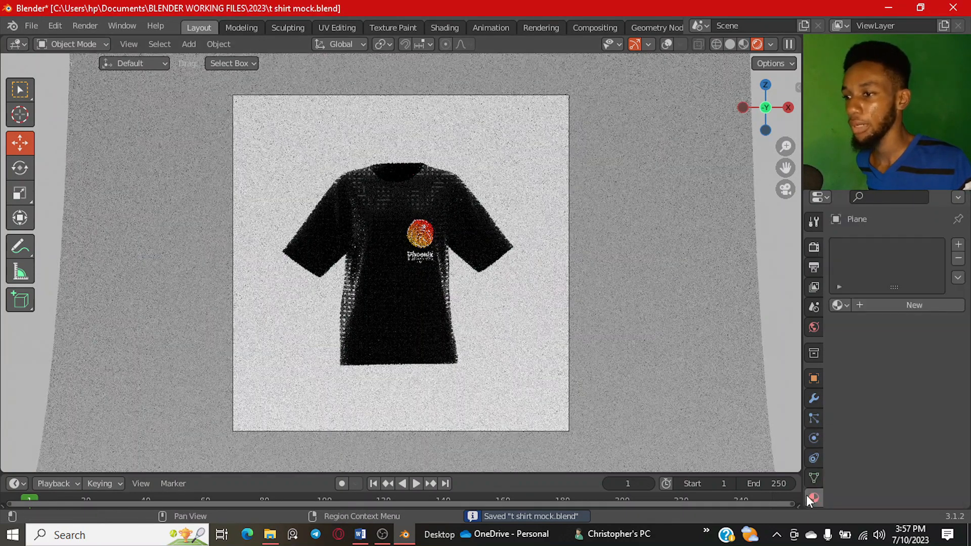
click(701, 326)
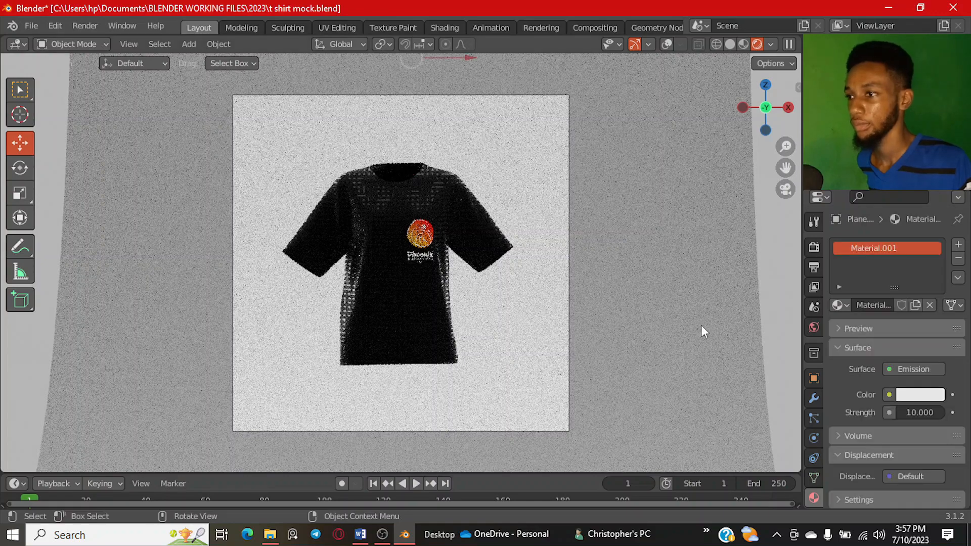
click(923, 396)
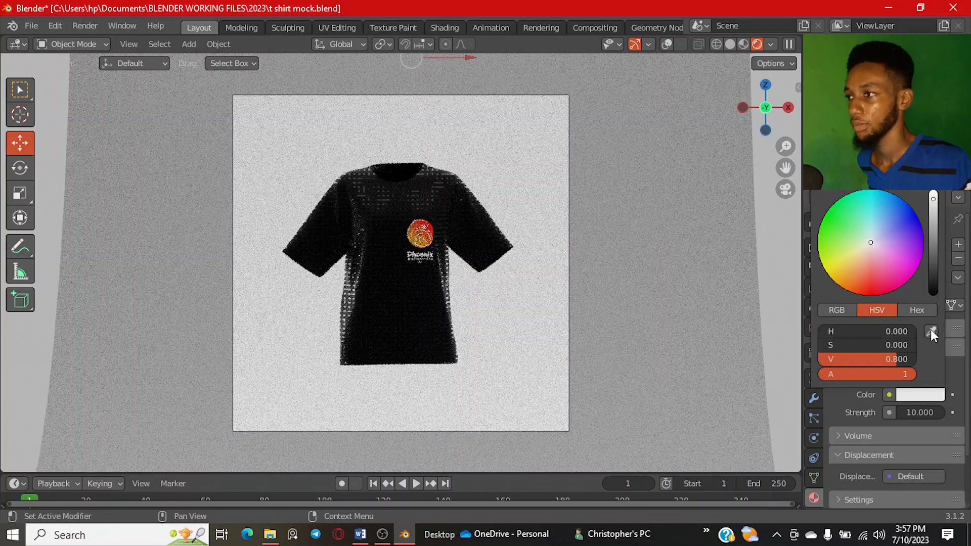
click(934, 254)
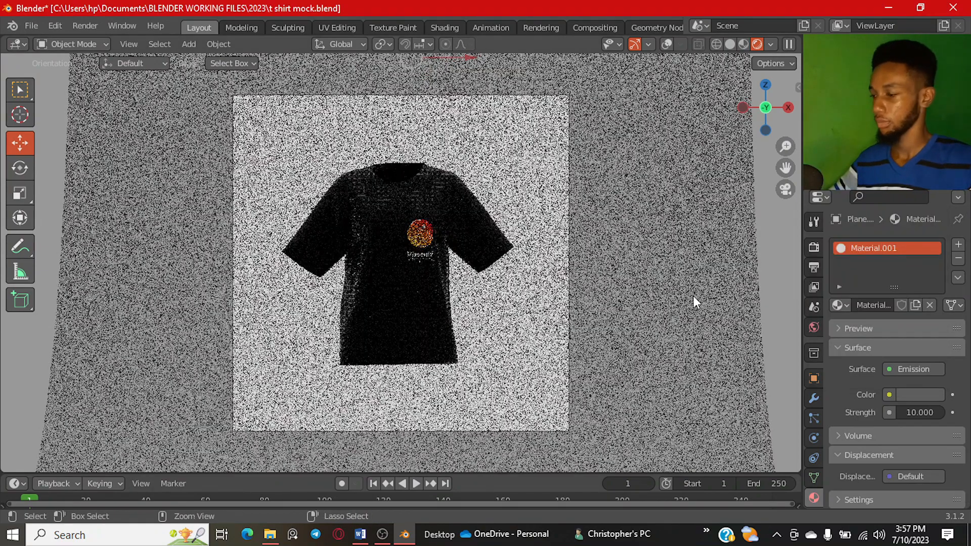
key(ctrl+z)
click(675, 304)
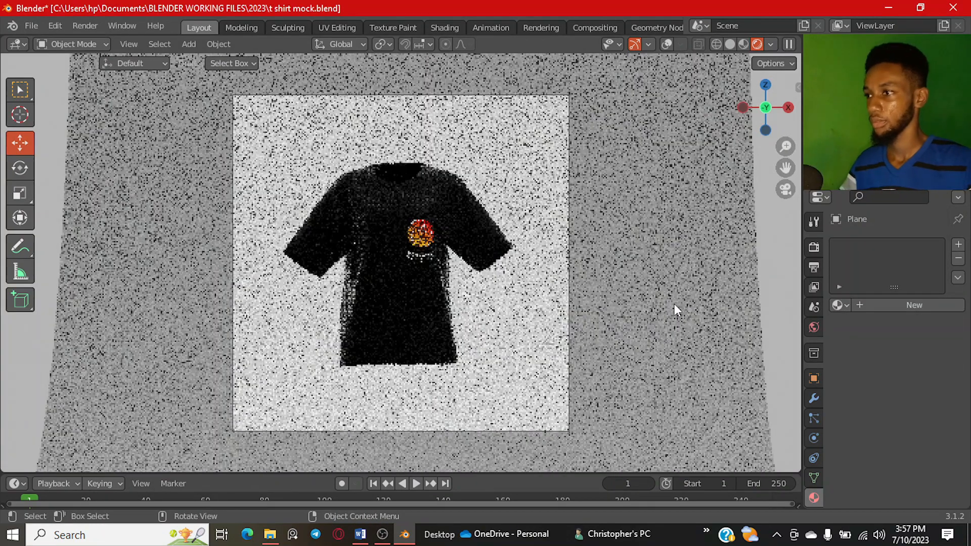
key(ctrl+z)
Step: Show the viewport overlays and give the backdrop plane a new material with Roughness 1.000
click(667, 44)
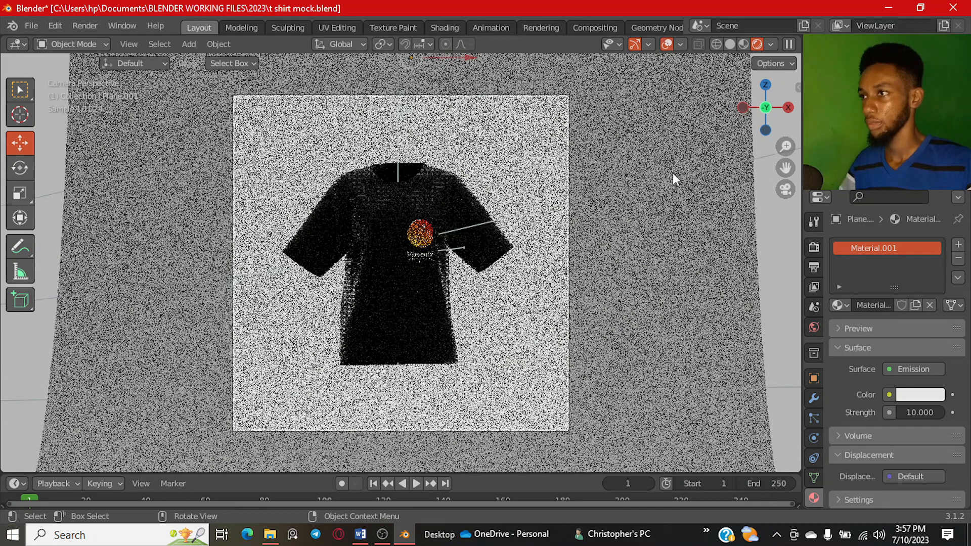
click(682, 279)
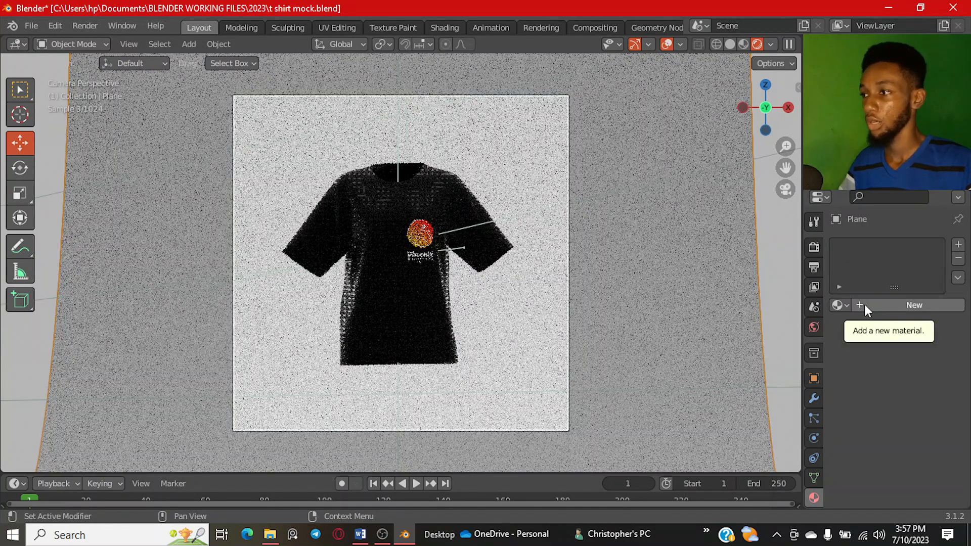
click(864, 304)
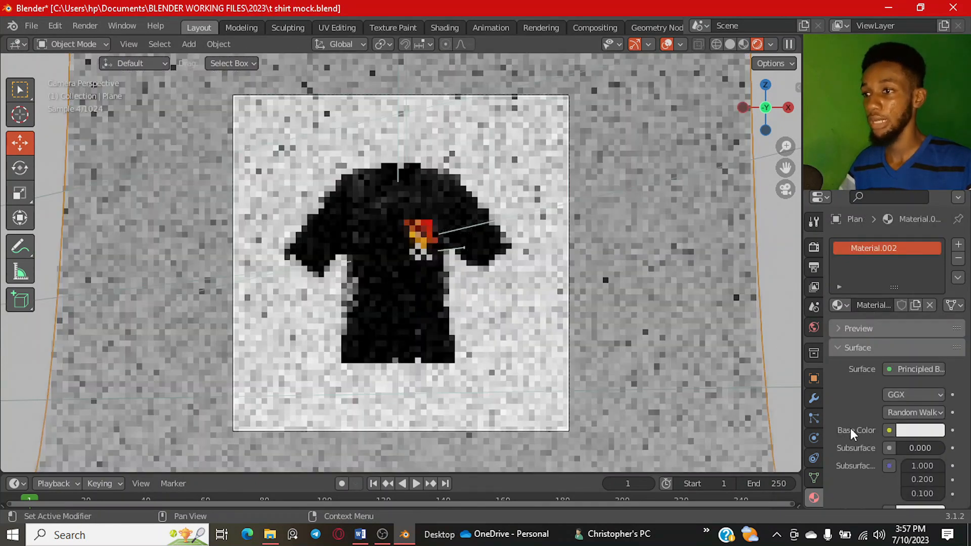
scroll(851, 429, down, 8)
scroll(851, 429, down, 1)
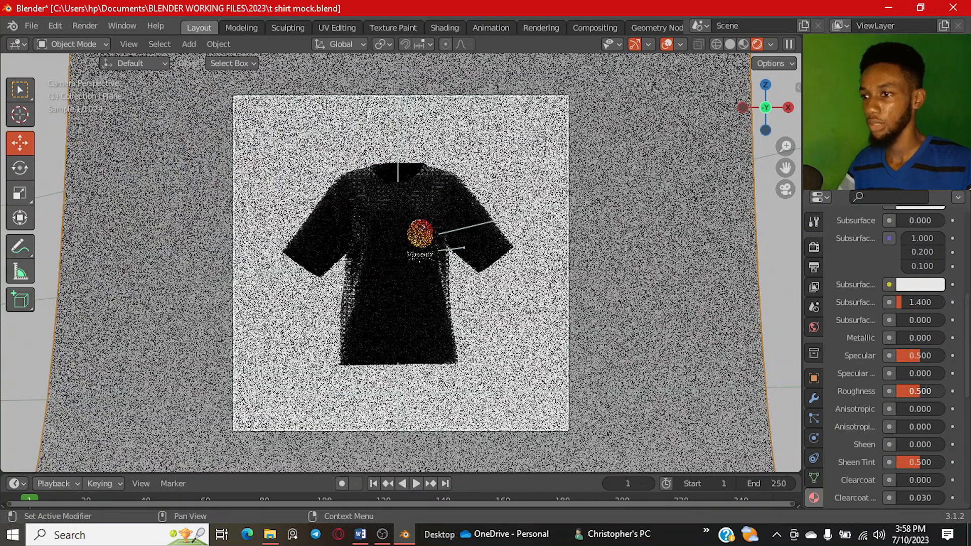
drag(911, 391, 942, 391)
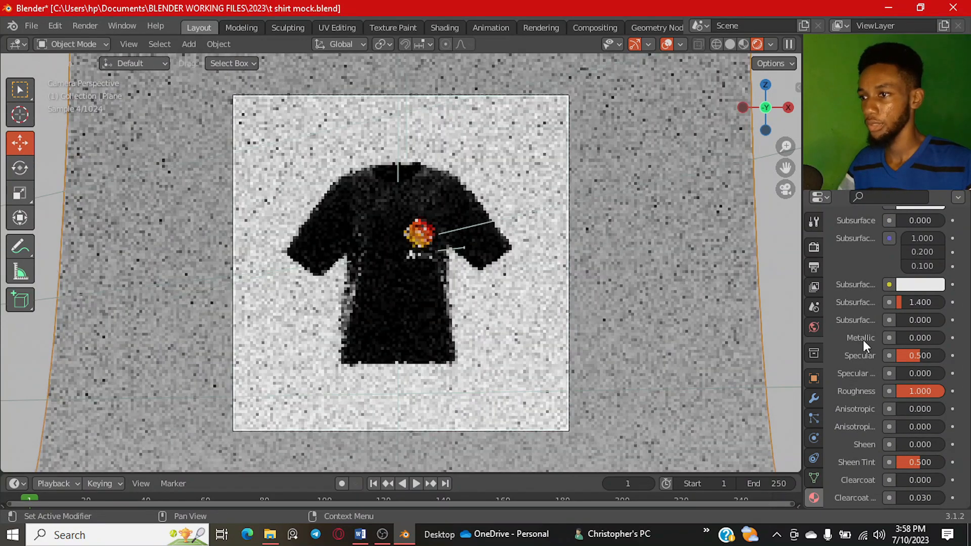
Step: Darken the backdrop material's Base Color to near black with a brightness value of 0.016
scroll(864, 344, up, 7)
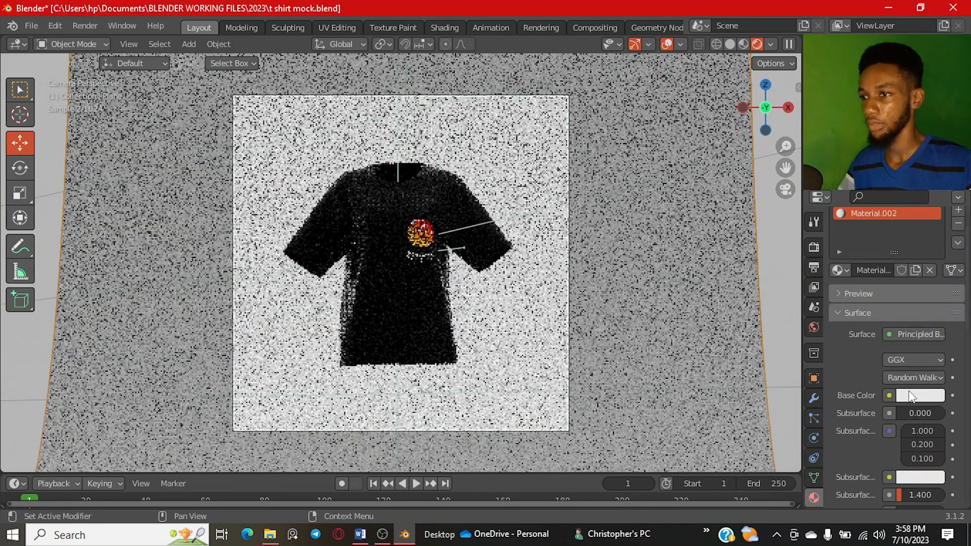
click(911, 397)
mouse_move(933, 274)
mouse_down()
mouse_move(933, 263)
mouse_move(933, 282)
mouse_up()
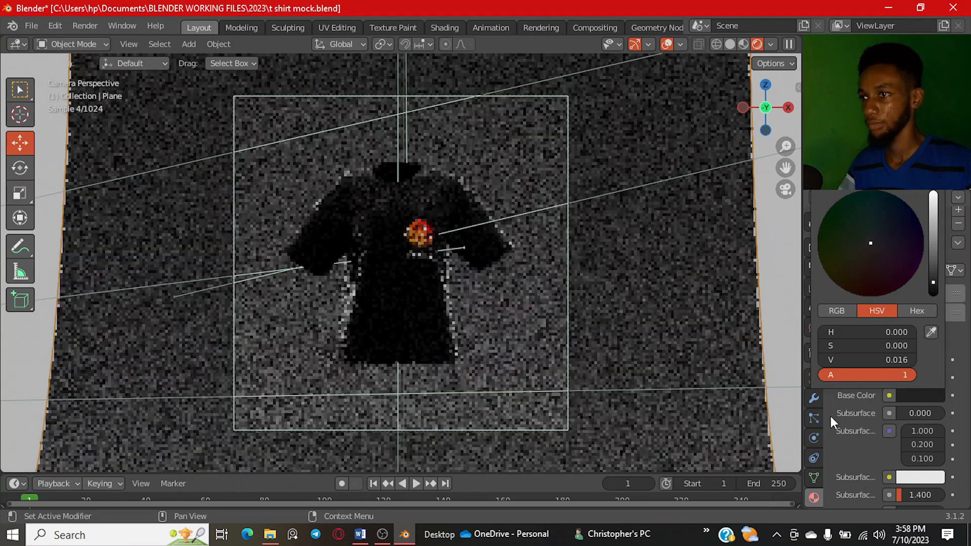
Step: Set the backdrop material's Specular to 0.250
scroll(840, 436, down, 5)
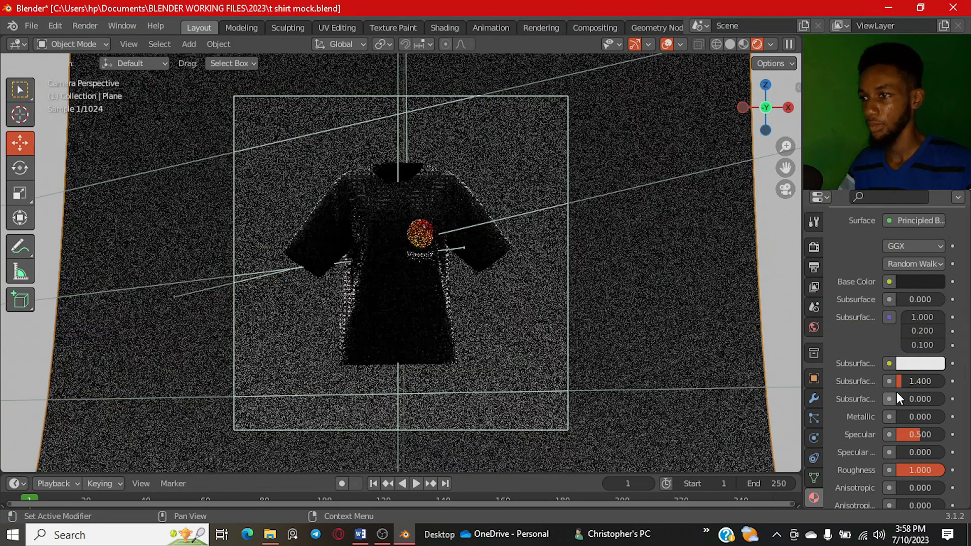
click(913, 434)
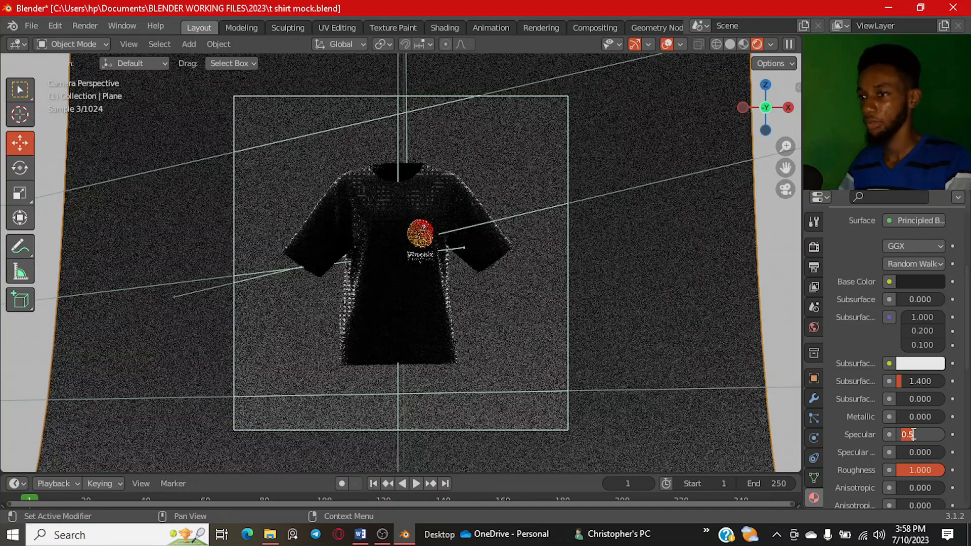
text(1)
key(Return)
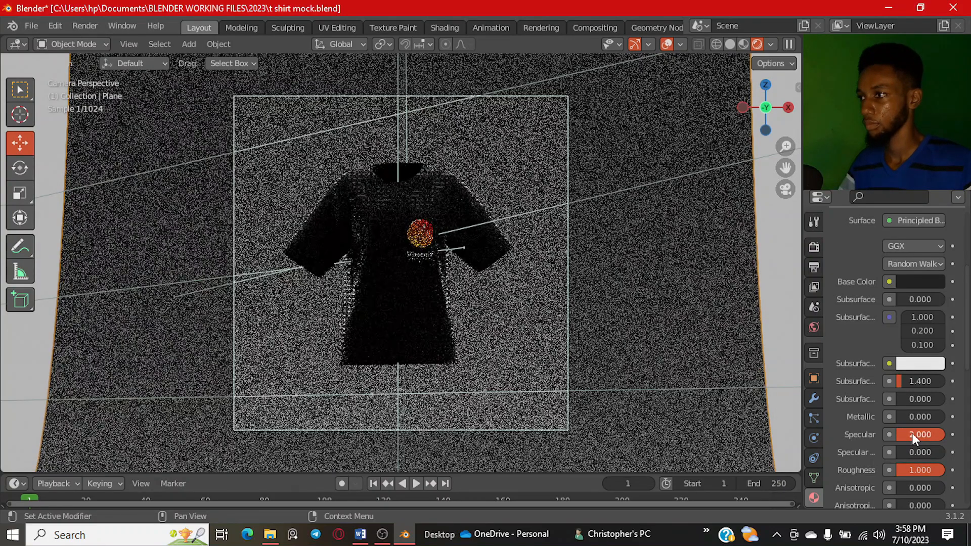
click(914, 434)
text(0.25)
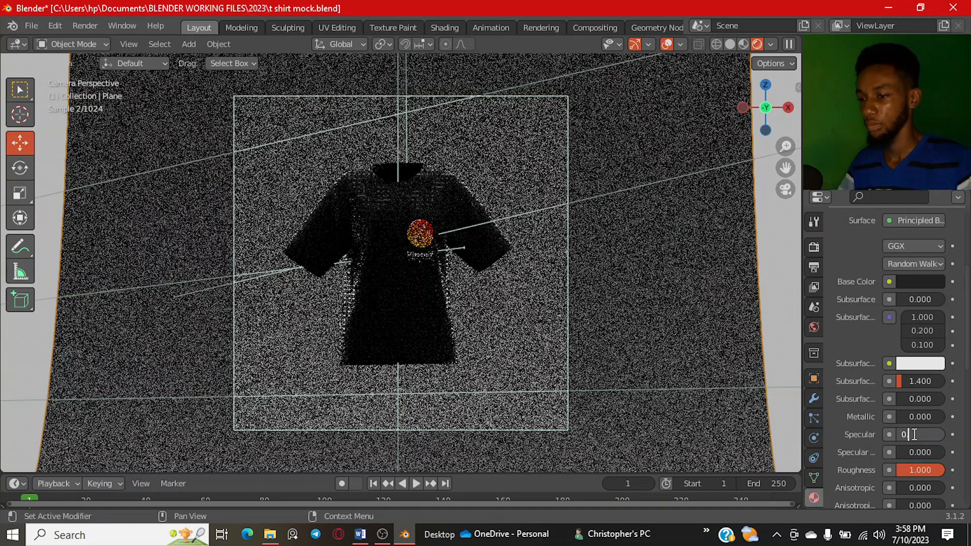
key(Return)
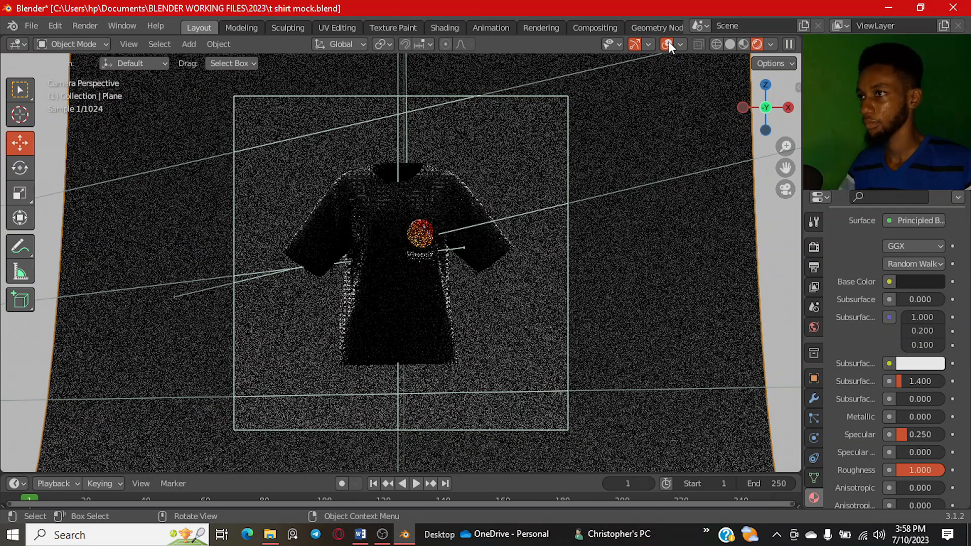
Step: Turn off the viewport overlays and save the file
click(668, 45)
key(ctrl+s)
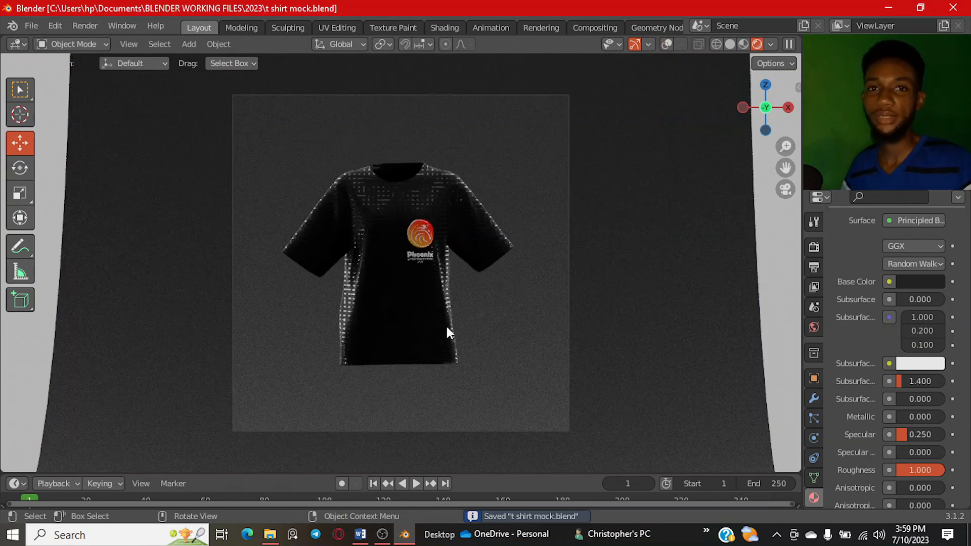
Step: Set the maximum viewport samples for Cycles to 200
scroll(859, 265, up, 5)
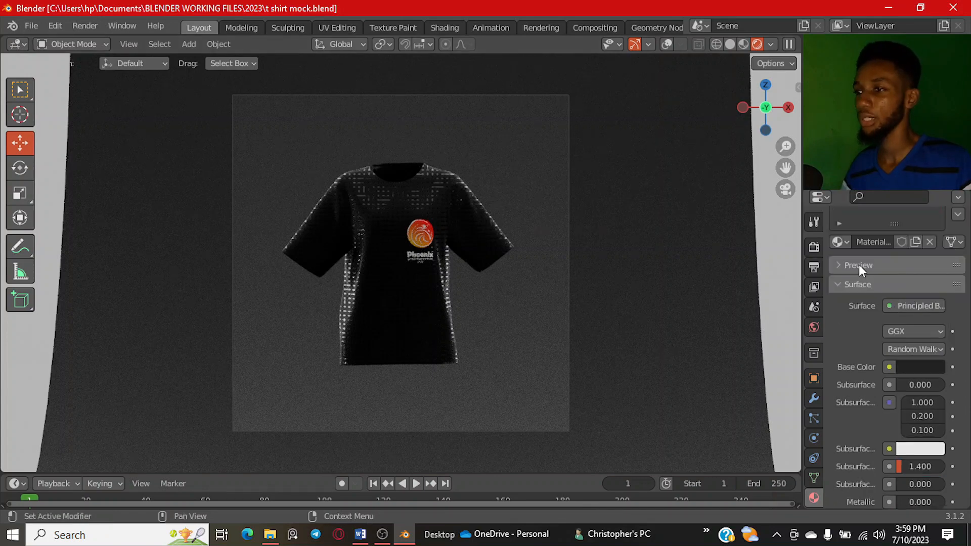
click(814, 267)
click(814, 247)
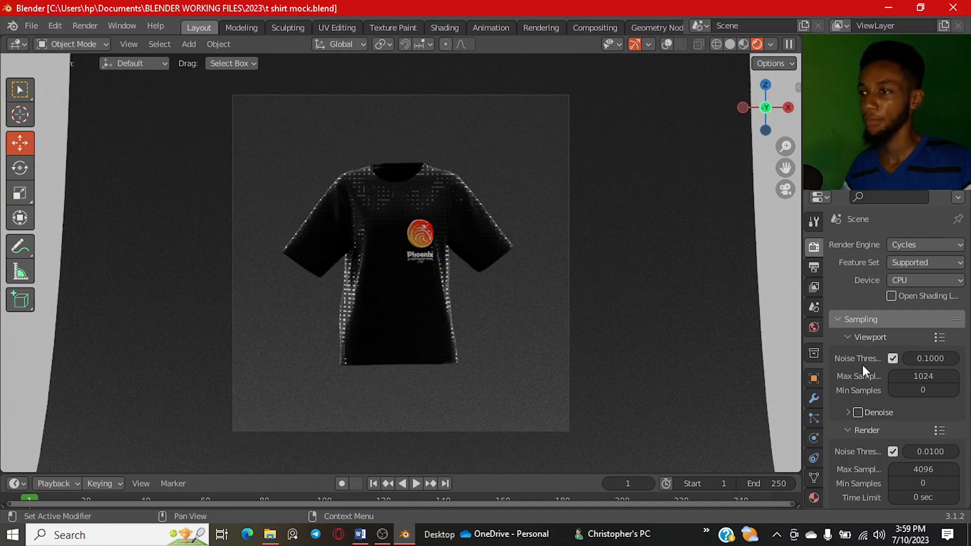
double_click(918, 376)
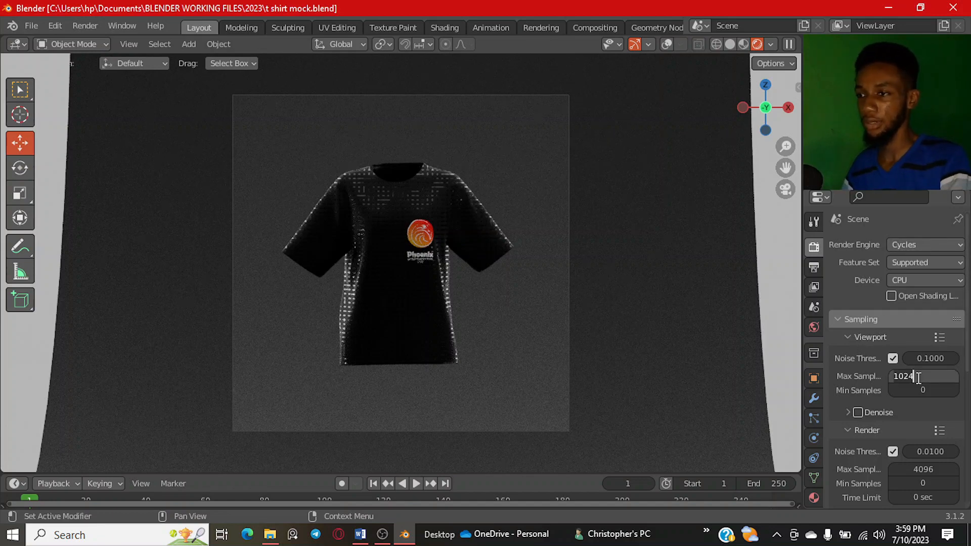
key(BackSpace)
key(BackSpace)
key(BackSpace)
key(BackSpace)
text(200)
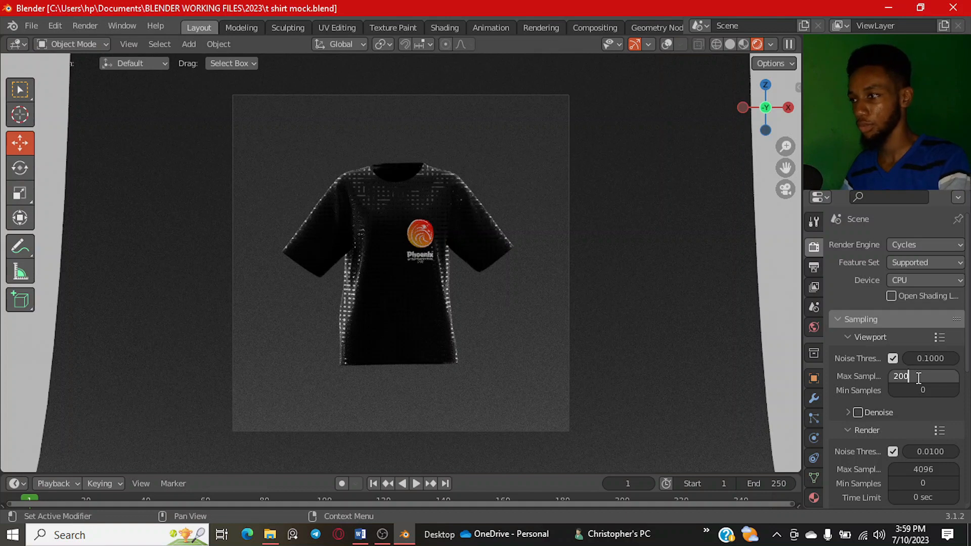
key(Return)
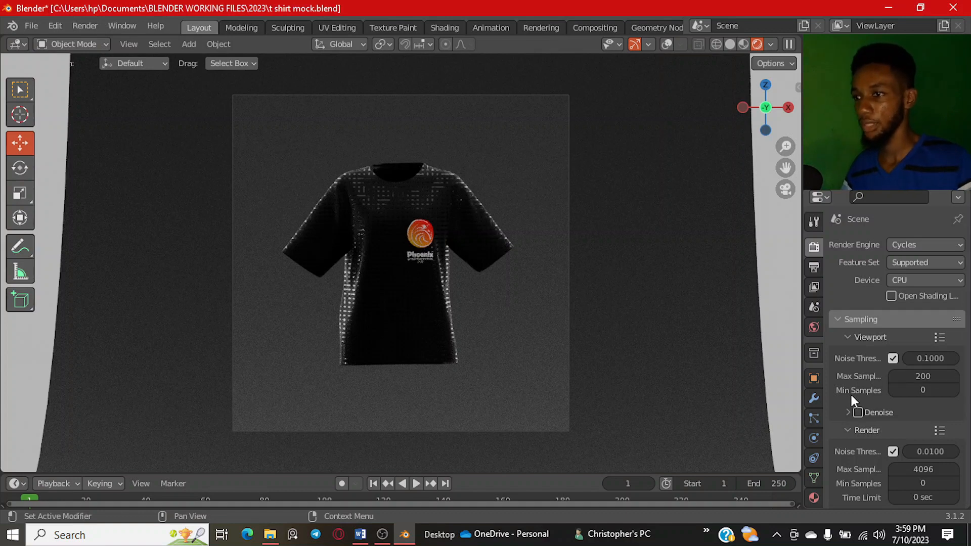
Step: Set the maximum render samples for Cycles to 100
scroll(853, 394, down, 3)
double_click(924, 411)
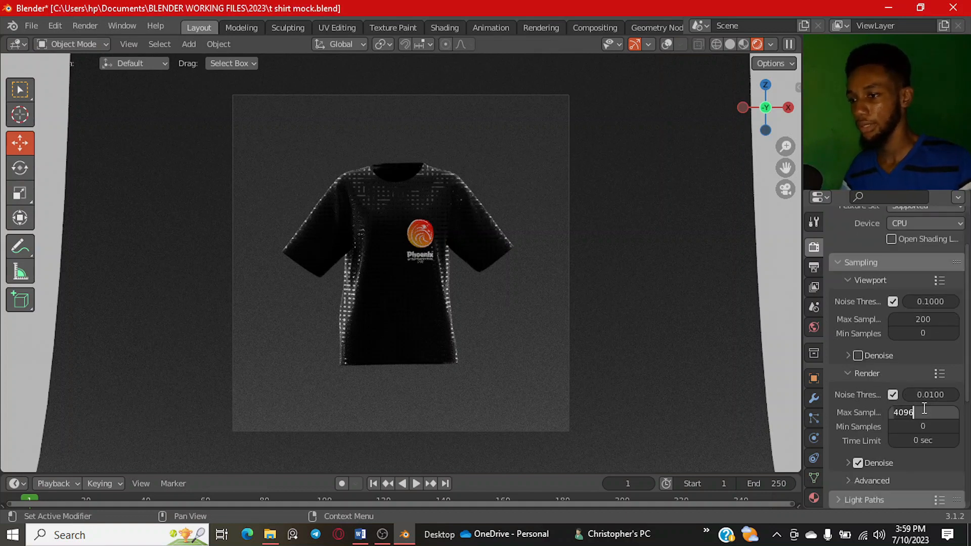
key(BackSpace)
key(BackSpace)
key(BackSpace)
key(BackSpace)
text(100)
key(Return)
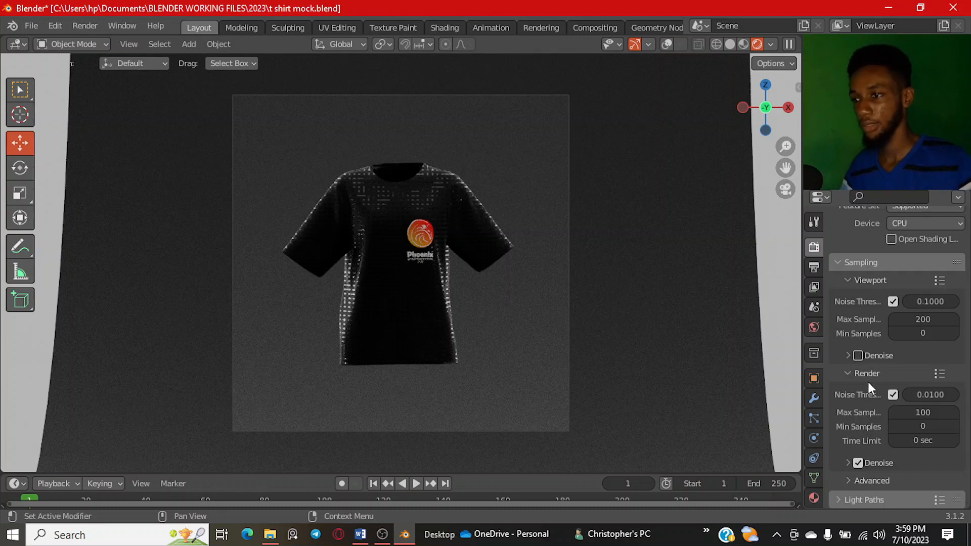
Step: Set the light paths' maximum Transmission bounces to 5 and edit the maximum Transparent bounces
click(865, 373)
click(857, 285)
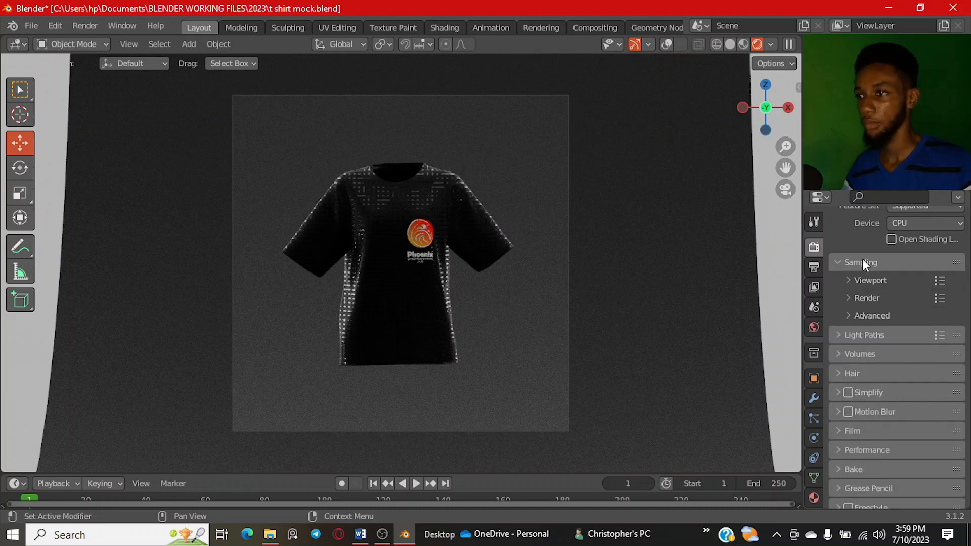
click(863, 260)
click(864, 309)
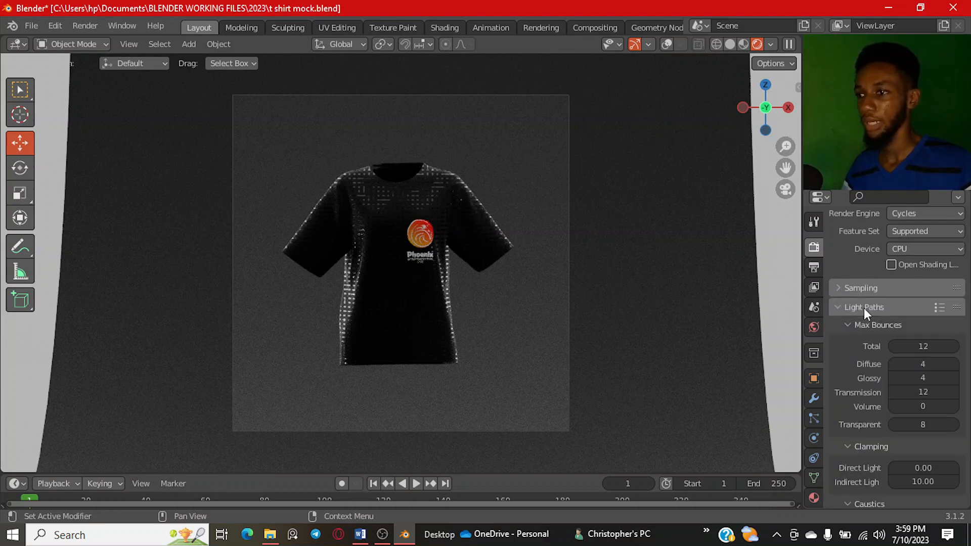
click(926, 393)
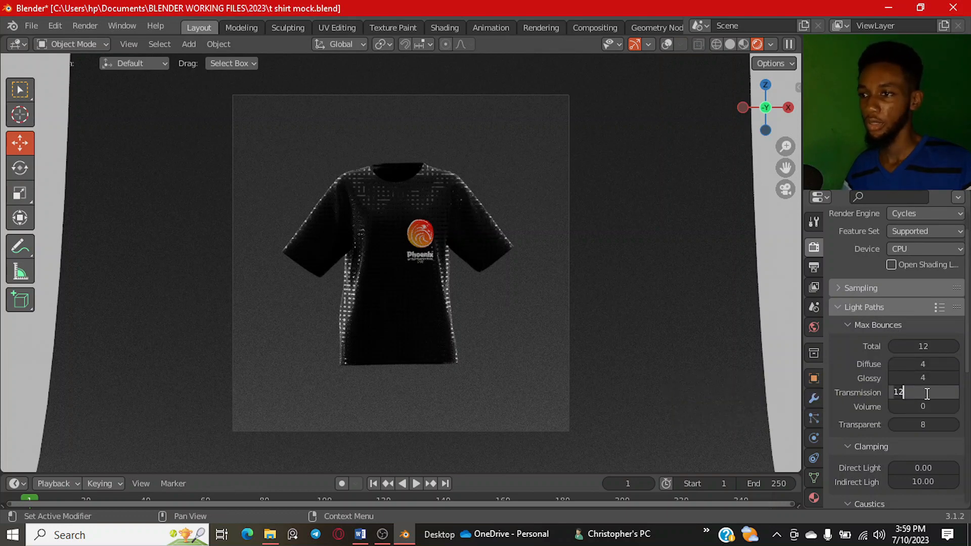
text(5)
key(Return)
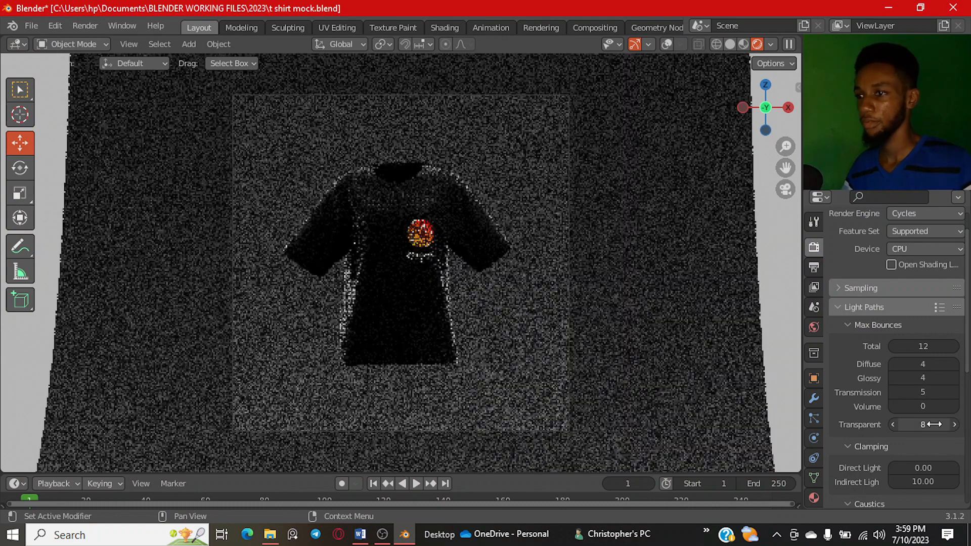
click(934, 424)
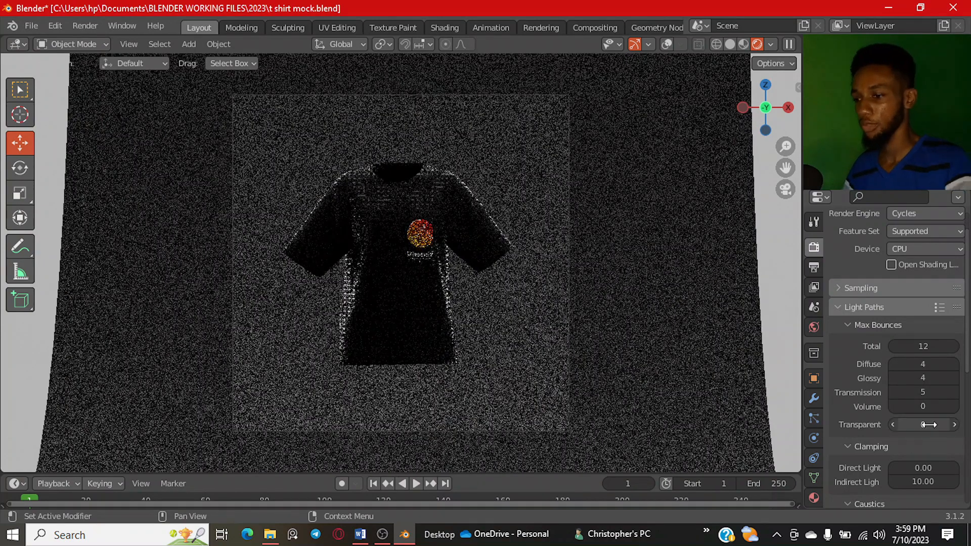
key(Return)
click(867, 324)
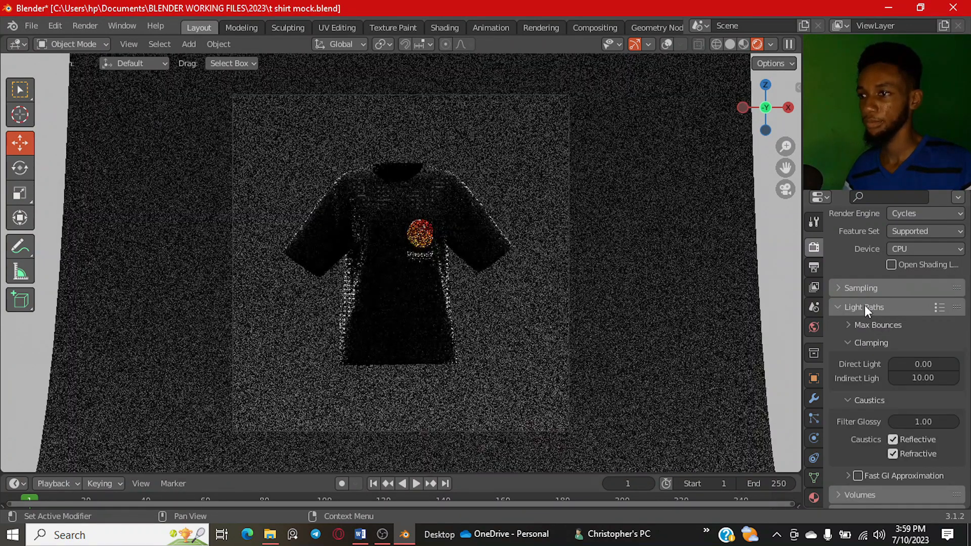
Step: Enable Fast GI Approximation in the Cycles light paths settings
click(861, 343)
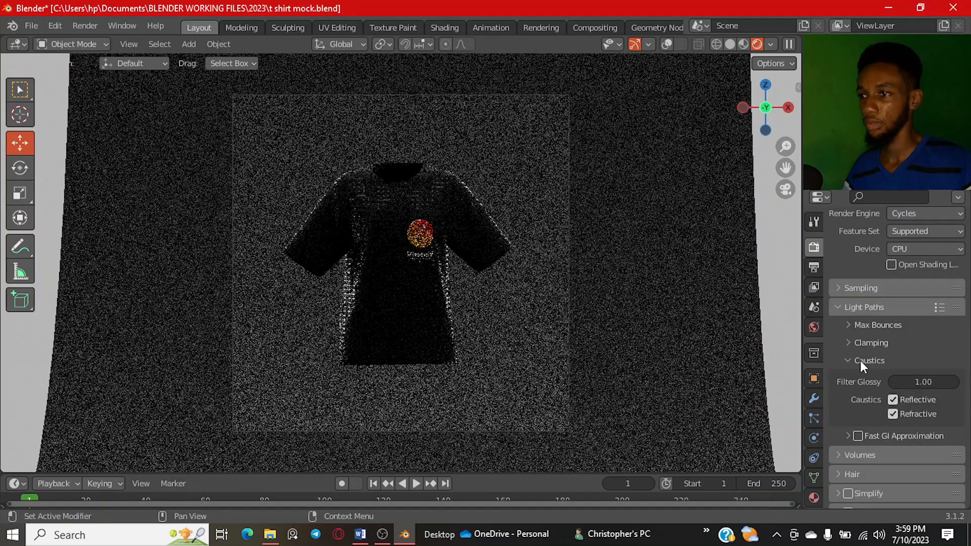
click(859, 436)
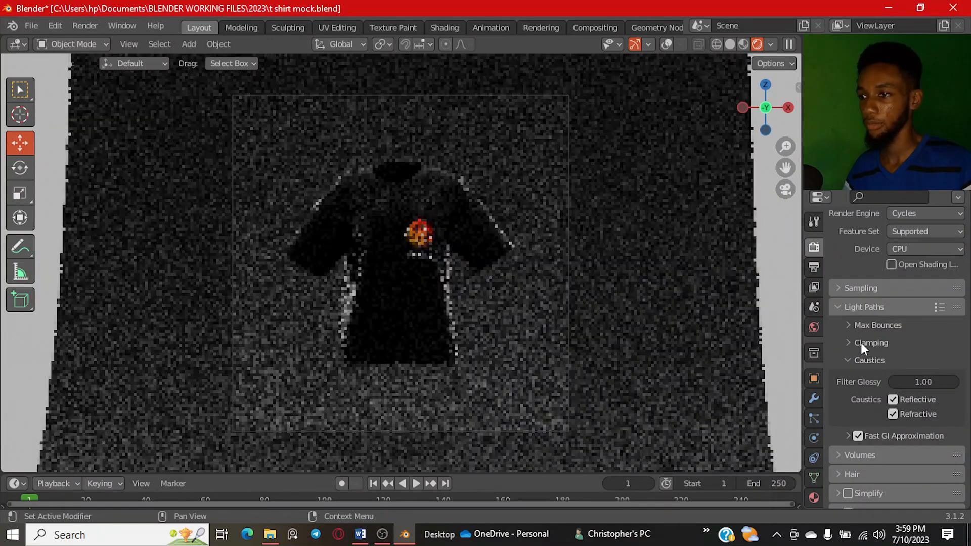
click(861, 362)
click(854, 304)
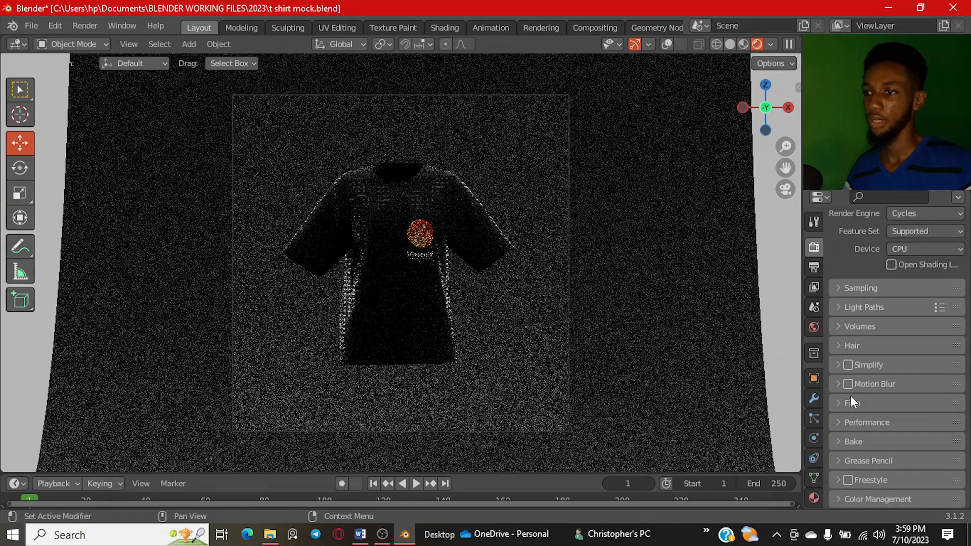
click(859, 403)
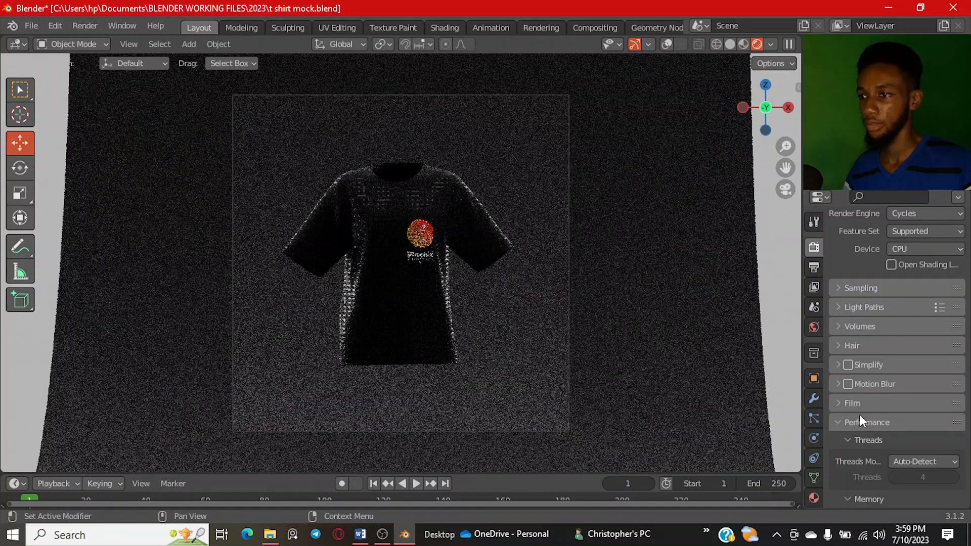
click(860, 407)
click(859, 368)
click(861, 367)
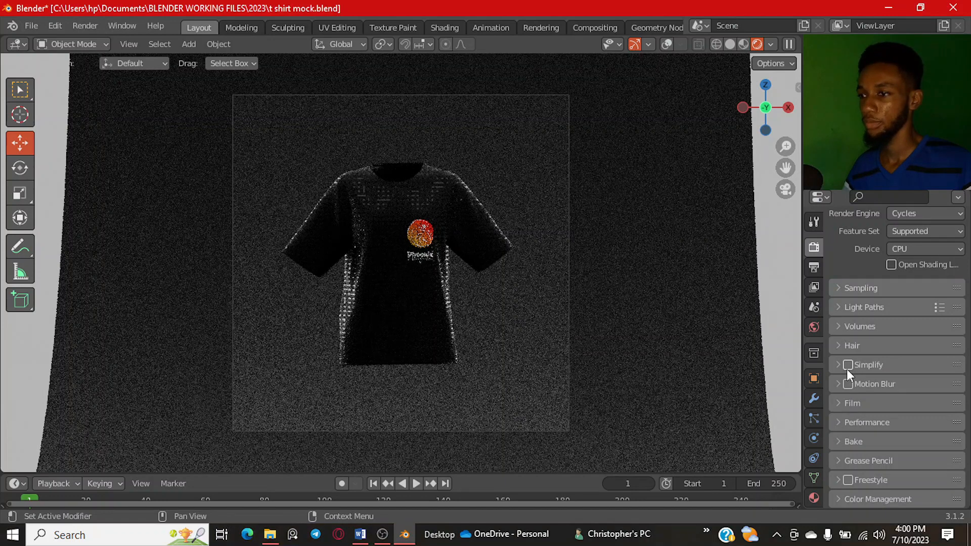
Step: Try the High Contrast look in the color management settings and reset it to None
click(875, 498)
scroll(876, 456, down, 5)
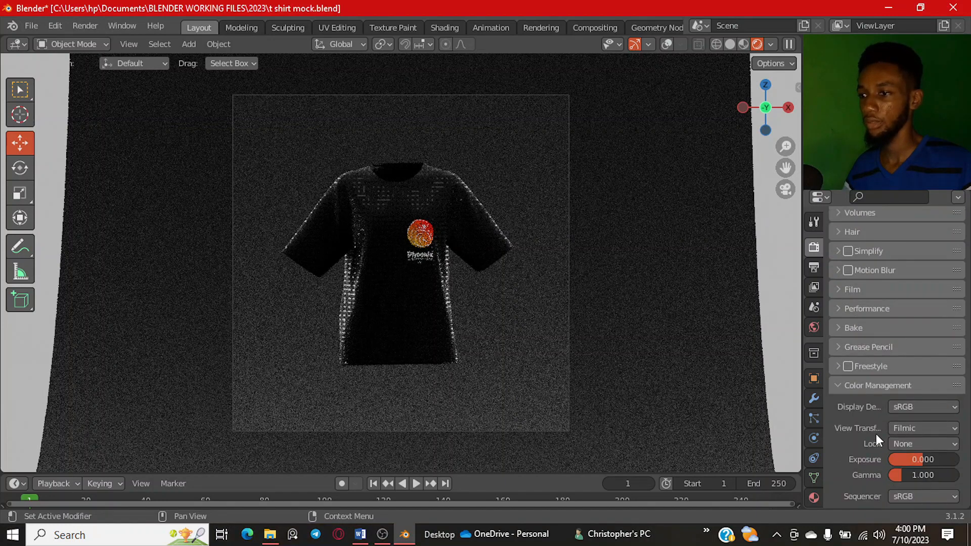
click(907, 425)
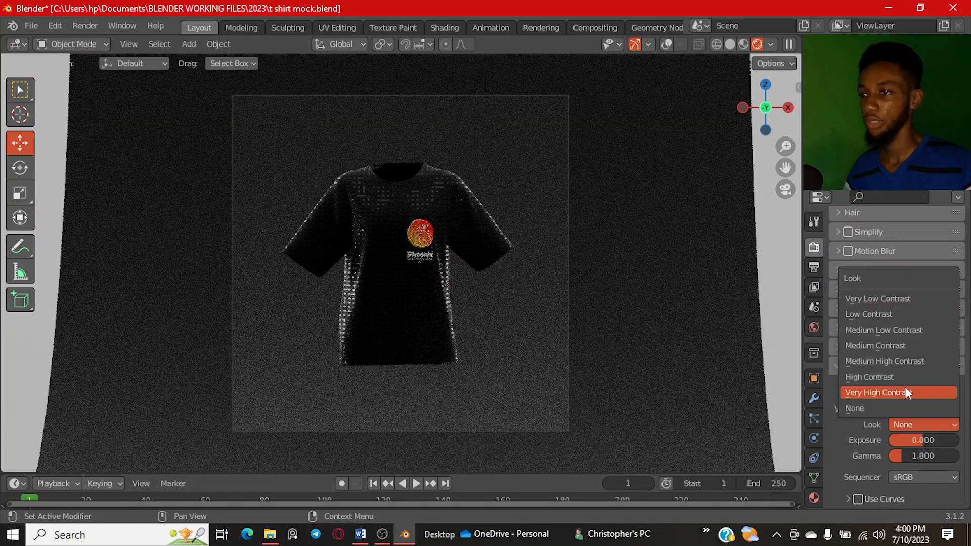
click(905, 379)
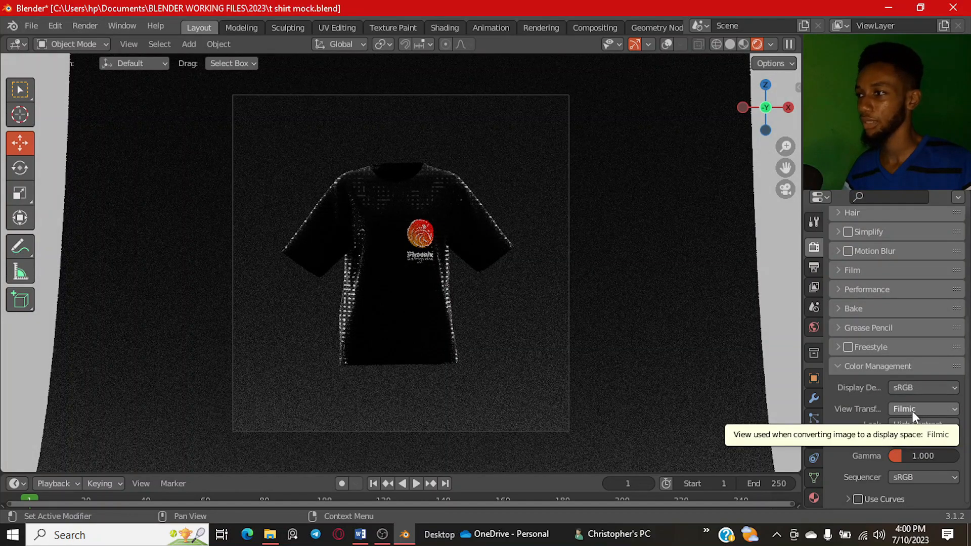
click(910, 425)
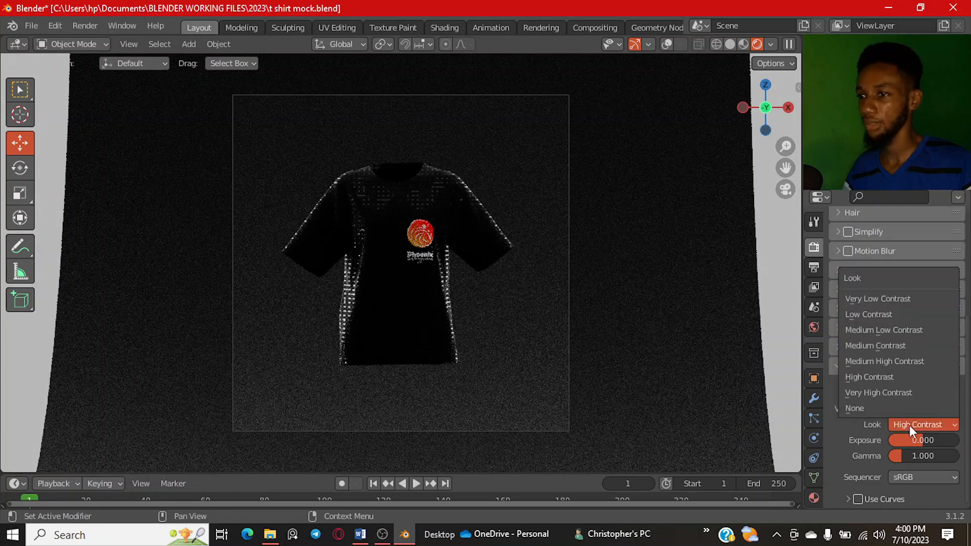
click(882, 408)
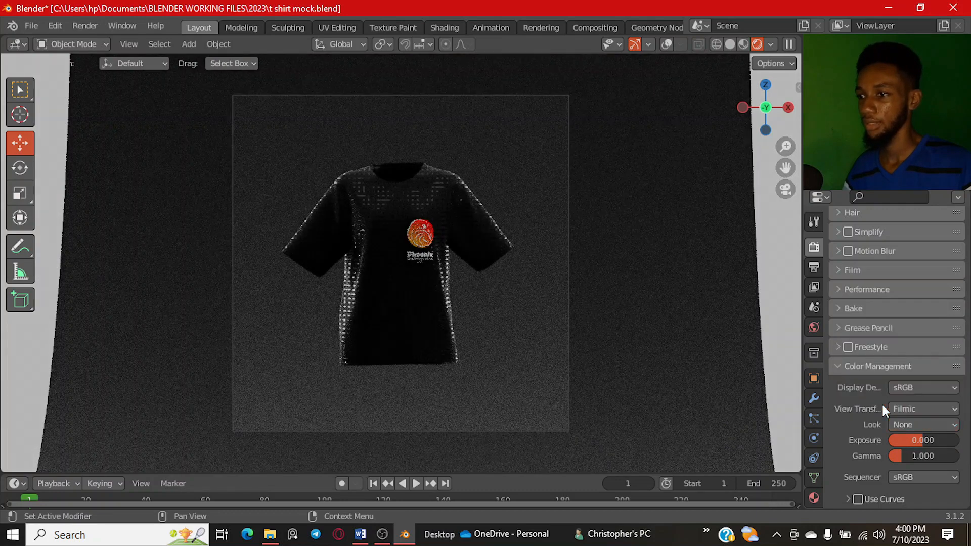
Step: Show the viewport overlays again and move the area light Area.002 about -11.5 m along the X axis
click(667, 44)
middle_drag(392, 239, 467, 287)
scroll(410, 264, up, 3)
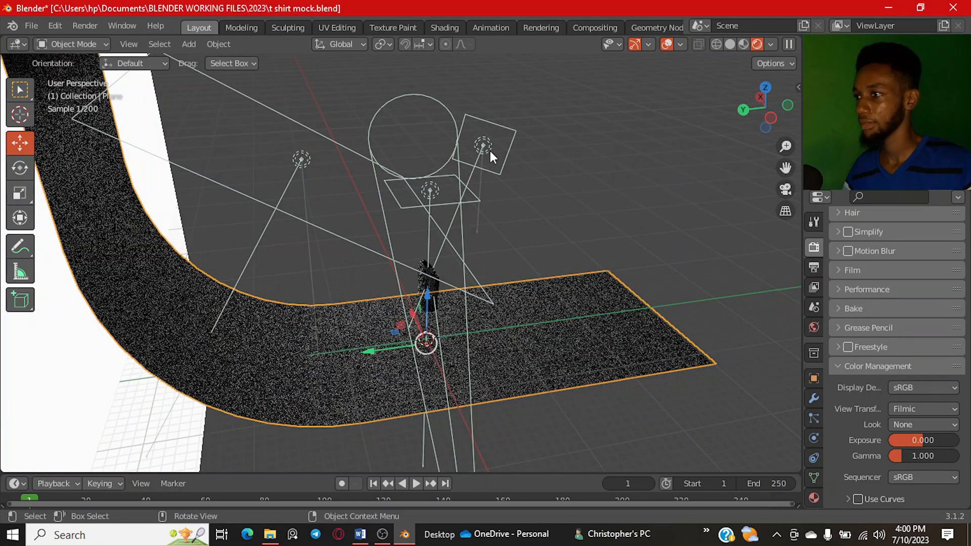
click(489, 149)
key(KP_7)
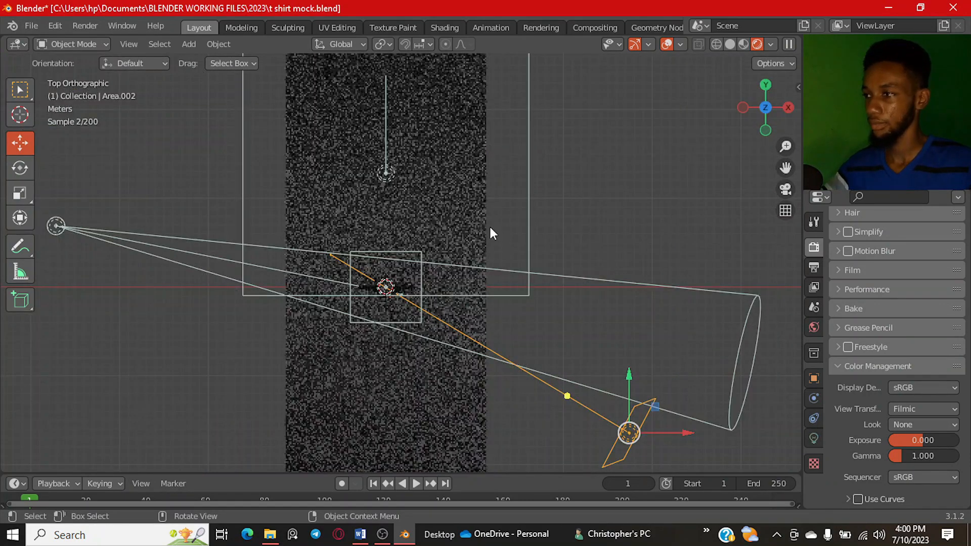
scroll(551, 362, down, 3)
middle_drag(550, 362, 560, 357)
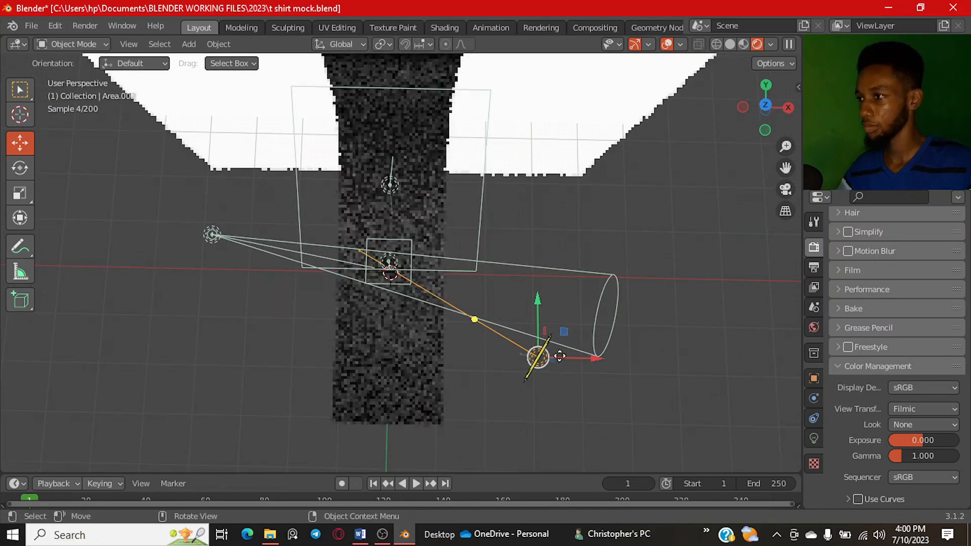
drag(576, 360, 510, 380)
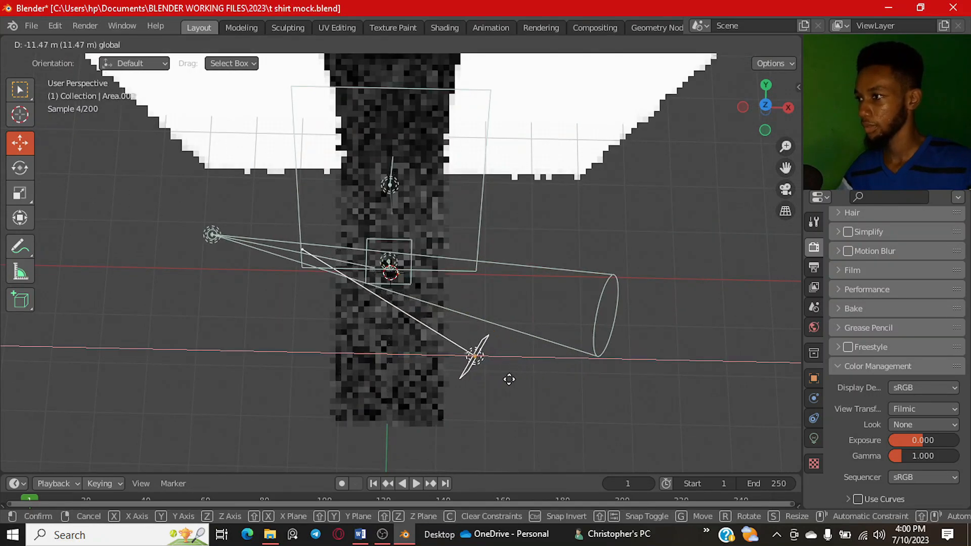
click(509, 380)
Step: Aim the area light at the shirt by rotating it about 14.6° seen from above and about -11.7° in front view
key(r)
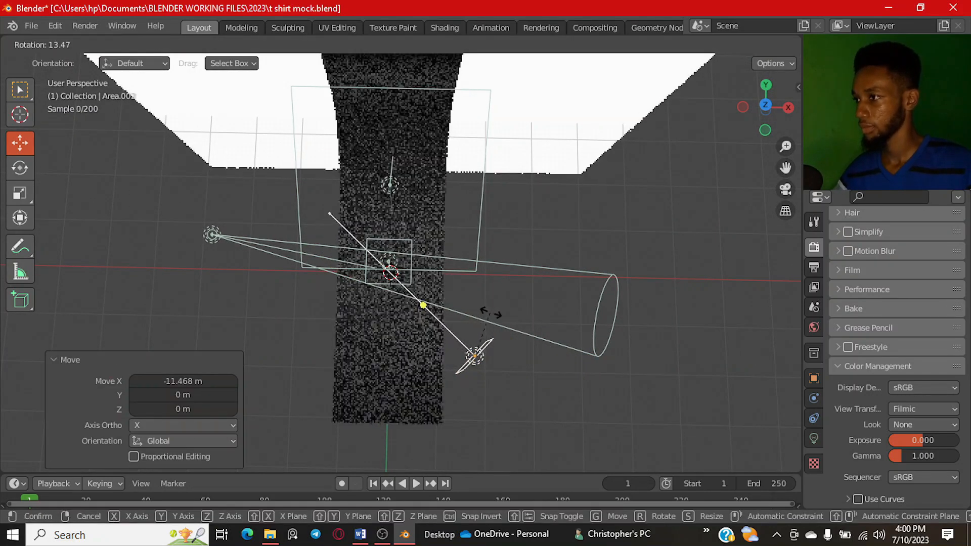
click(490, 314)
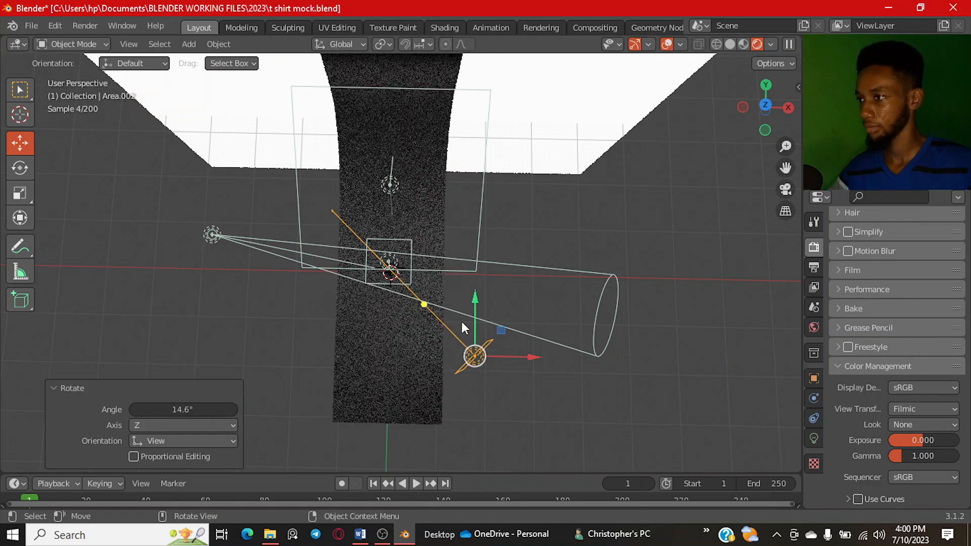
key(KP_0)
key(KP_0)
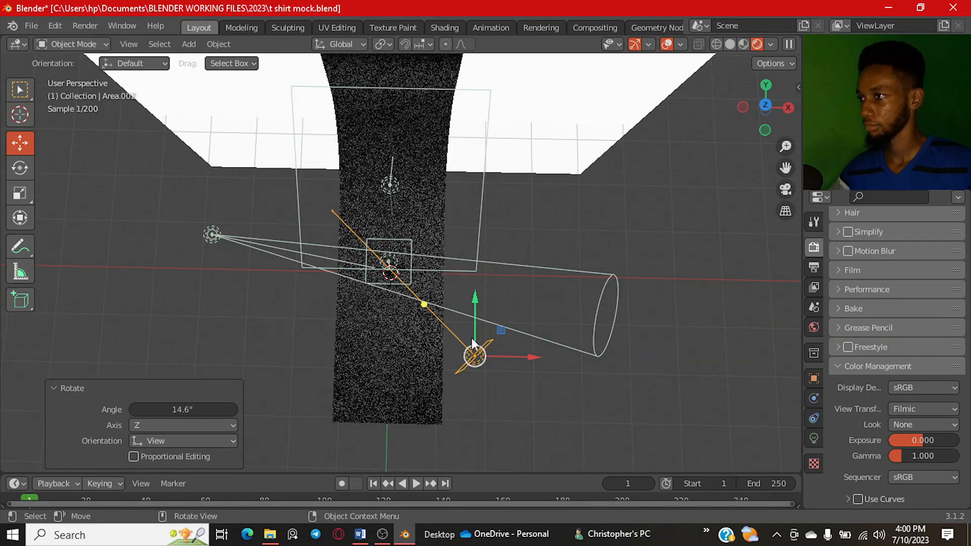
key(KP_1)
key(r)
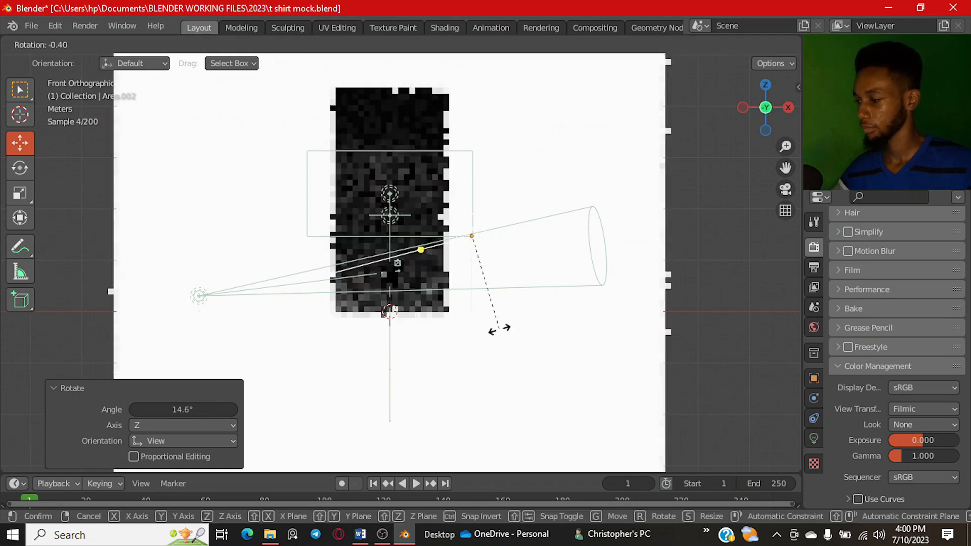
click(526, 339)
middle_drag(430, 319, 429, 389)
Step: In top view, move the area light about -7.1 m along X and rotate it about 14.7° towards the shirt
key(KP_7)
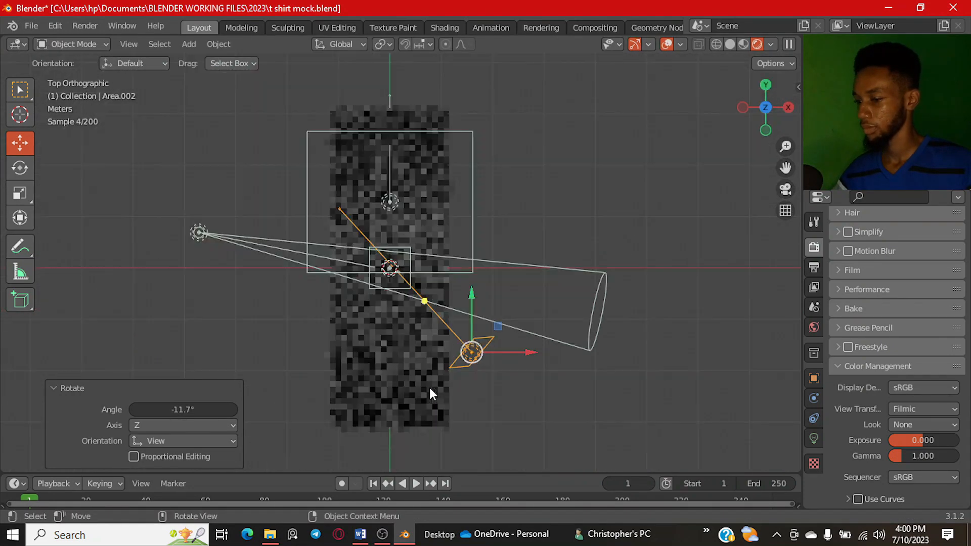
key(g)
key(x)
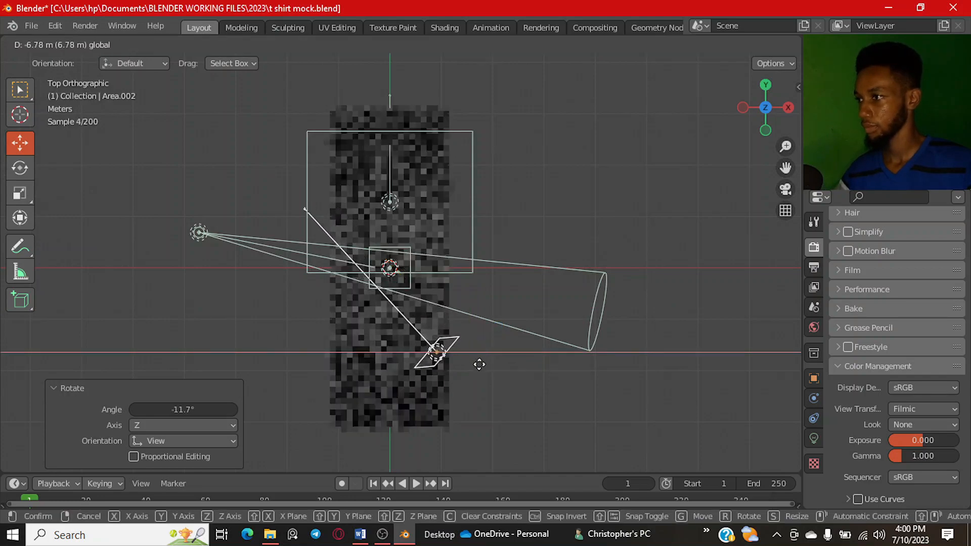
click(476, 364)
key(r)
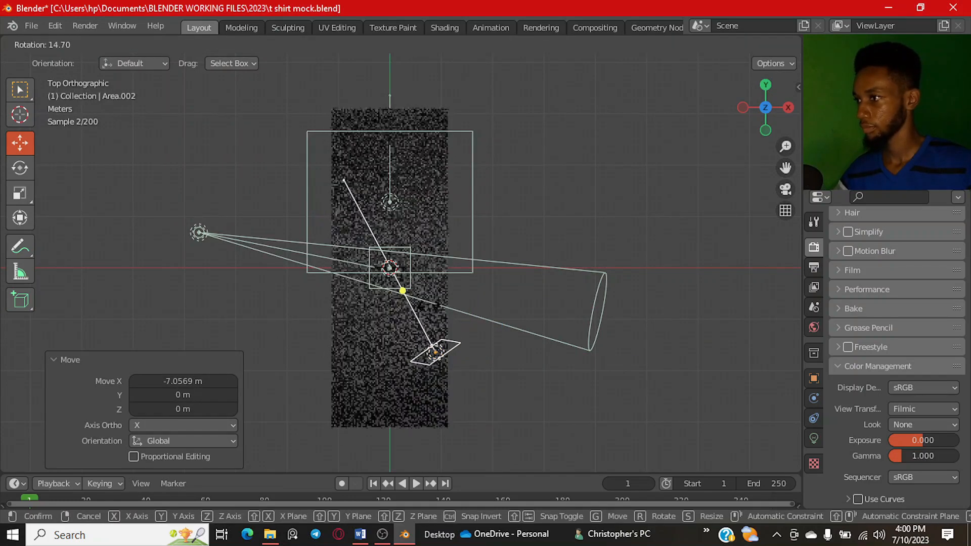
click(429, 306)
Step: In front view, rotate the area light about -4.1° and lower it about 3.9 m along Z
key(KP_1)
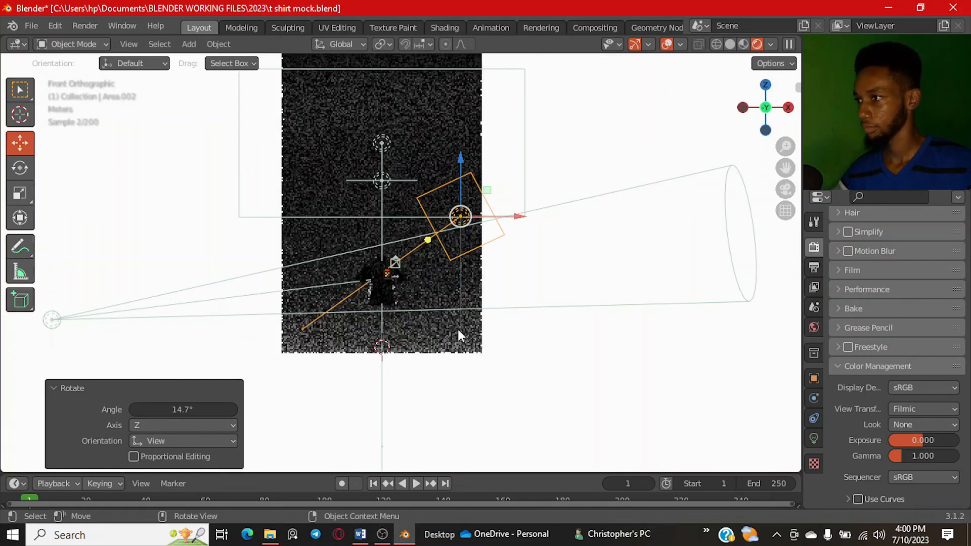
key(r)
click(469, 340)
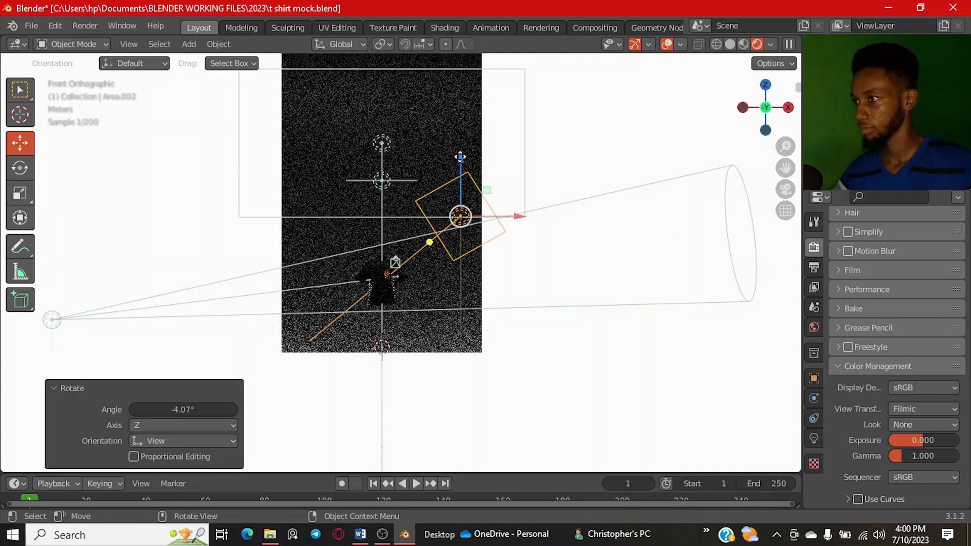
drag(460, 156, 461, 193)
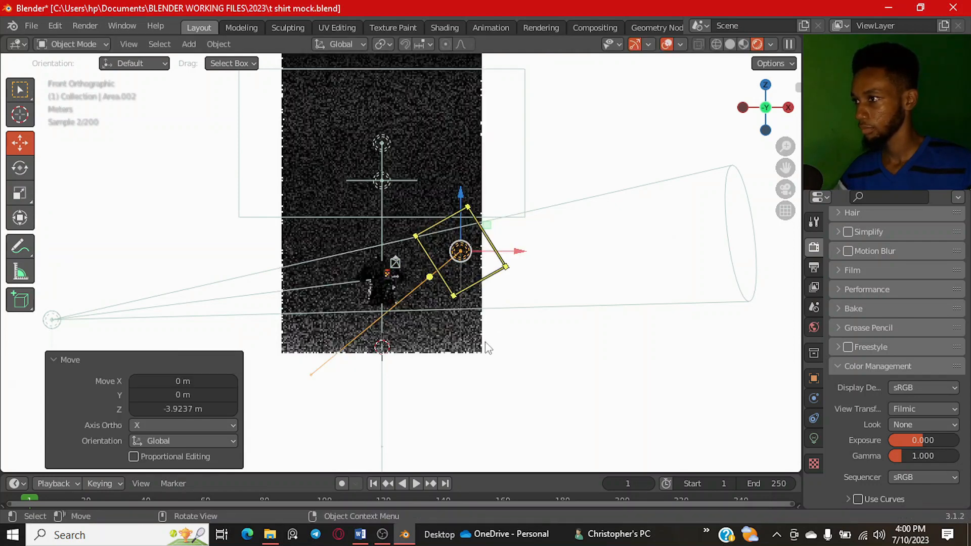
Step: Re-aim the area light with rotations of about 15.7° in front view and 2.2° in top view, ending in camera view
key(r)
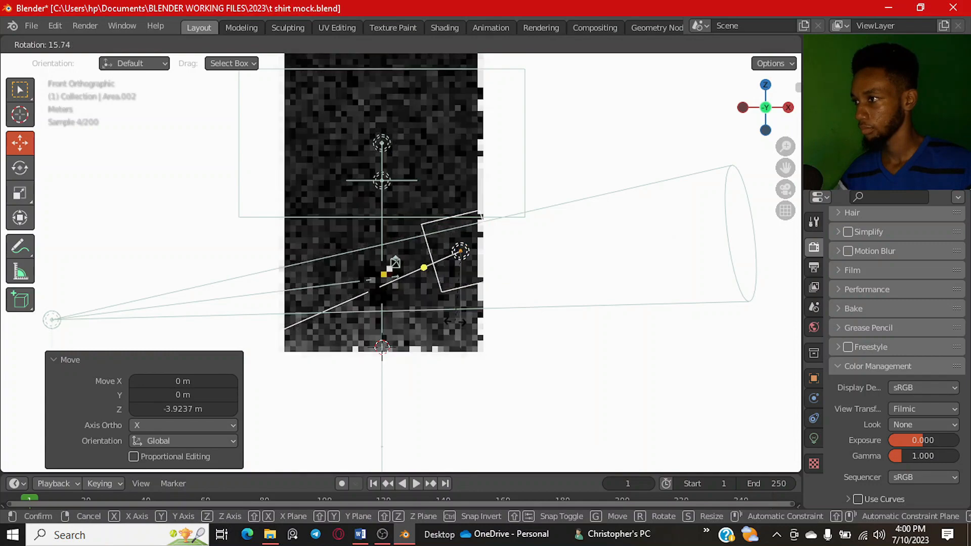
click(453, 327)
key(KP_7)
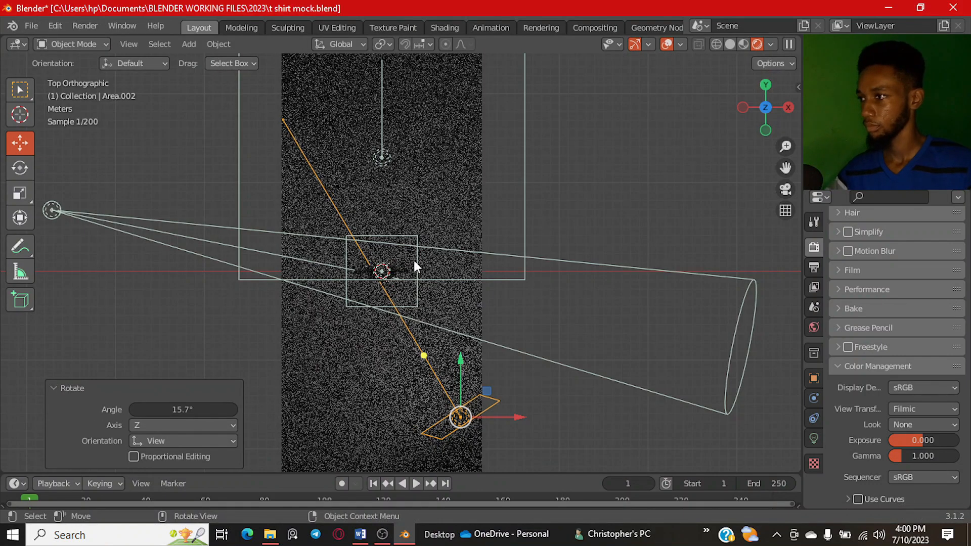
key(r)
click(421, 259)
key(KP_0)
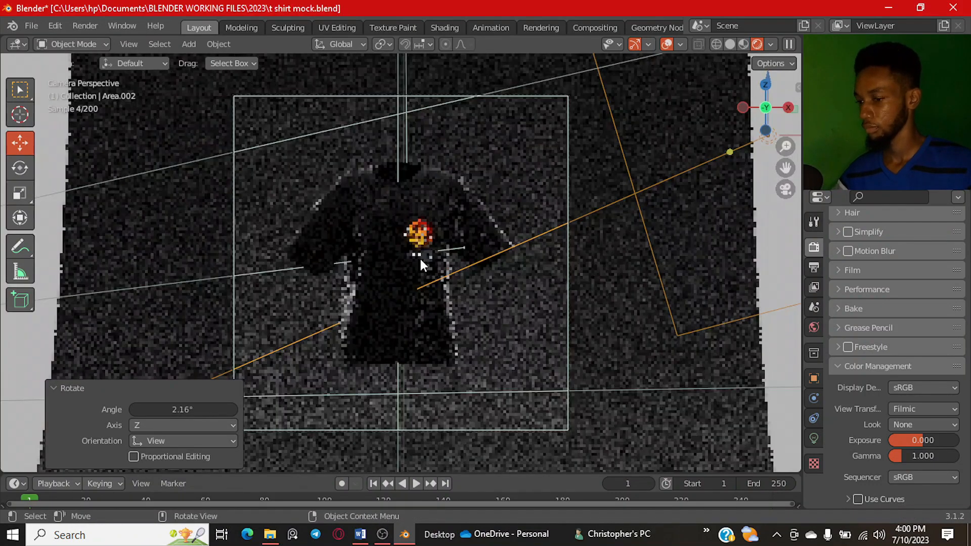
Step: Set the area light's power to 7000 W and save the file
click(814, 438)
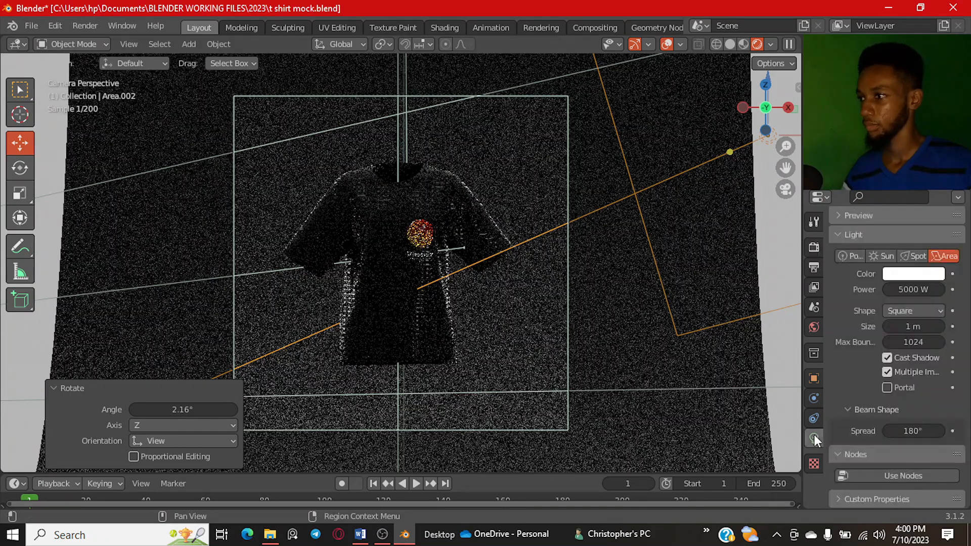
click(915, 289)
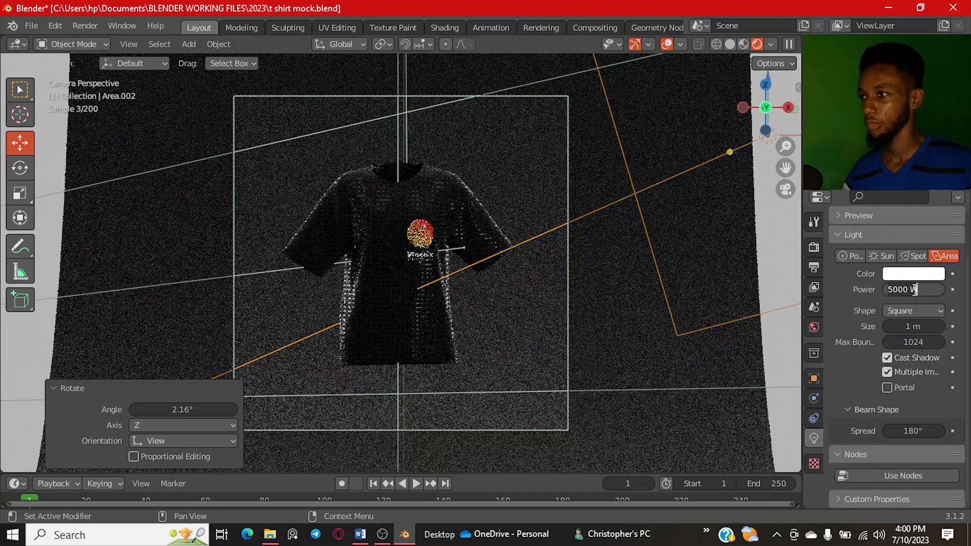
text(7000)
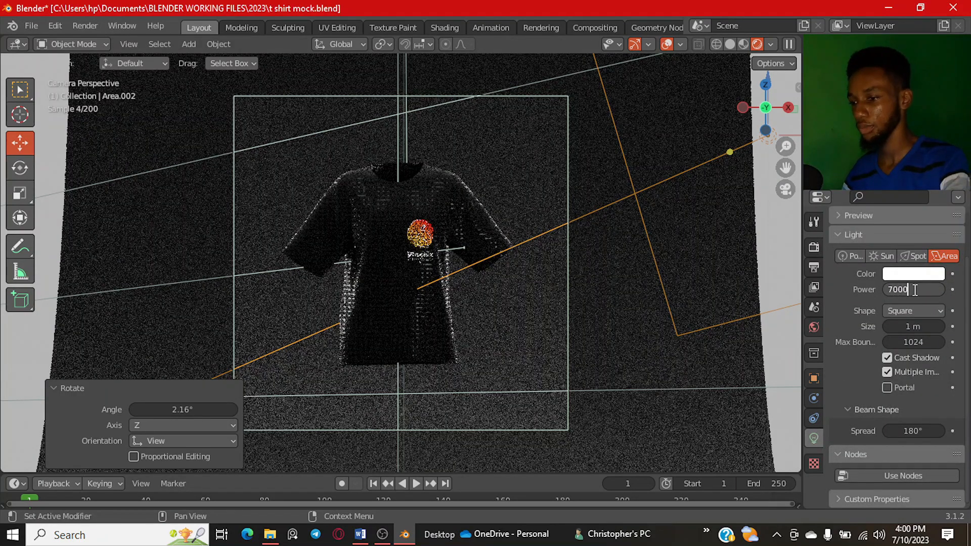
key(Return)
key(ctrl+s)
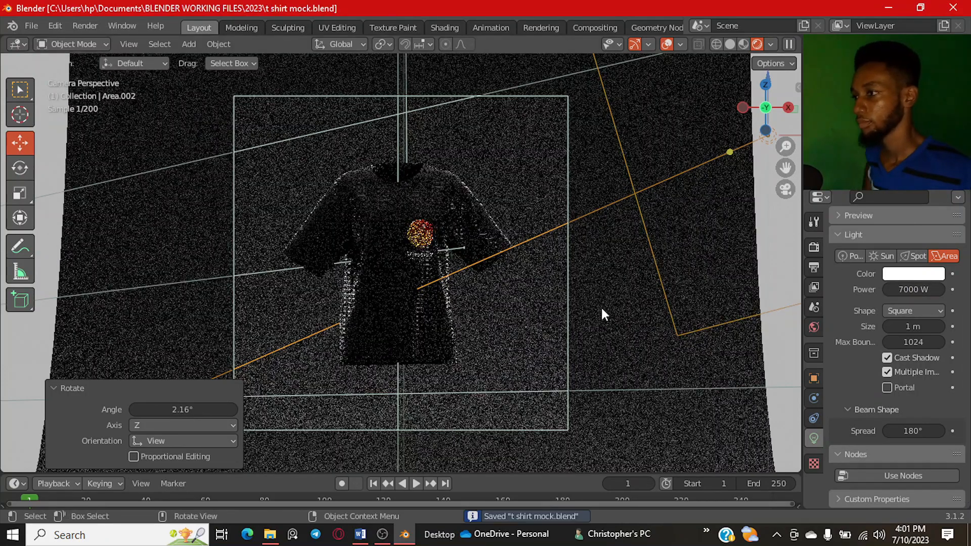
Step: Set the area light's power to 10000 W
click(919, 286)
text(10)
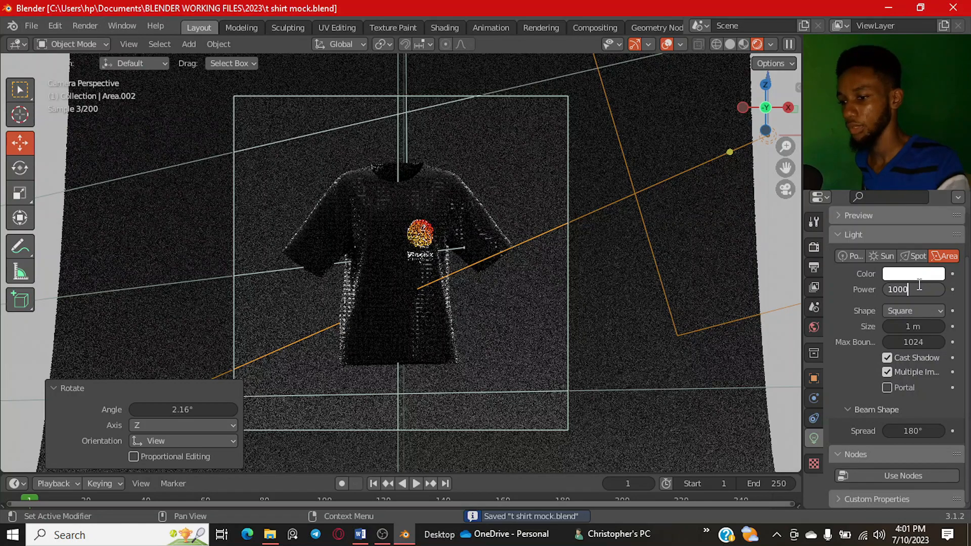
text(000)
key(Return)
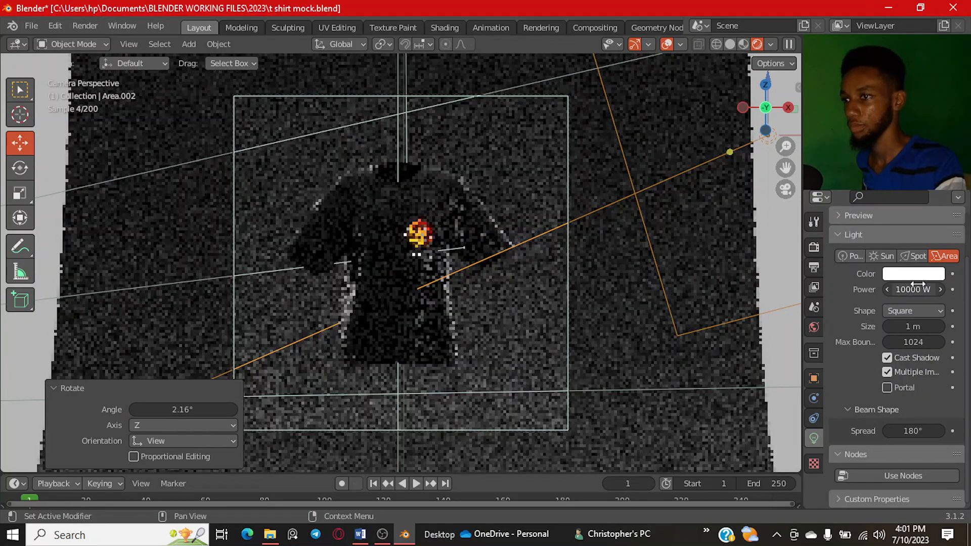
Step: Save the file and turn off the viewport overlays
key(ctrl+s)
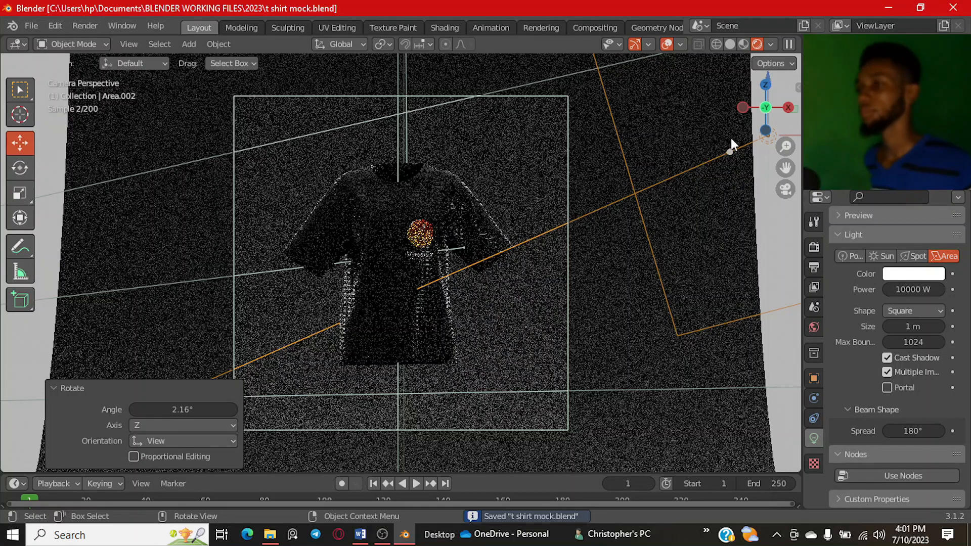
click(668, 46)
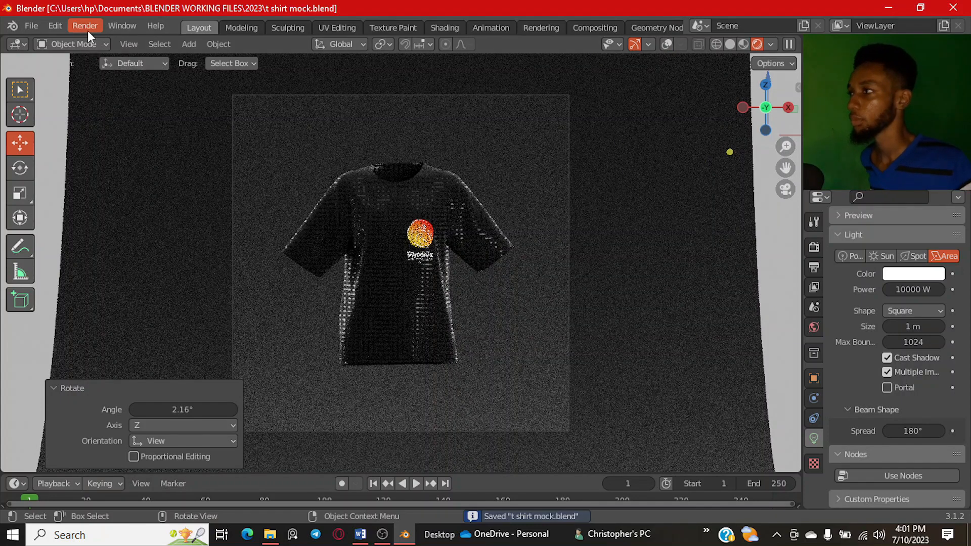
Step: Check the Cycles render settings, save the file, and render the T-shirt camera view as a still image, keeping the whole frame in view
click(818, 249)
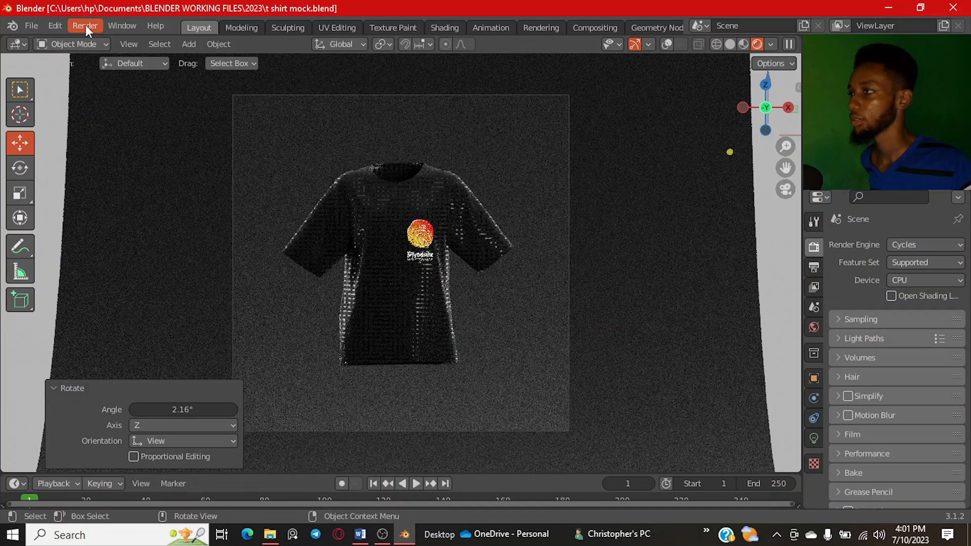
key(ctrl+s)
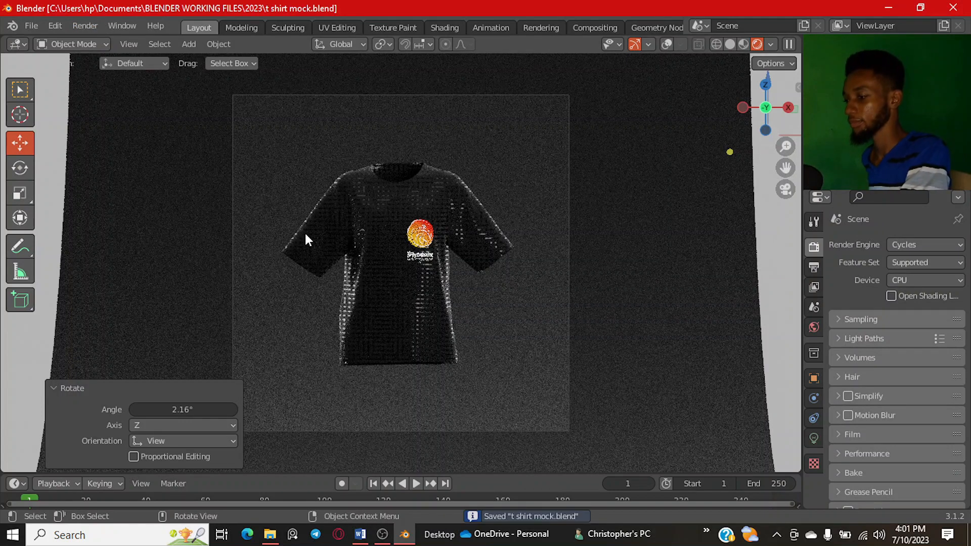
click(81, 24)
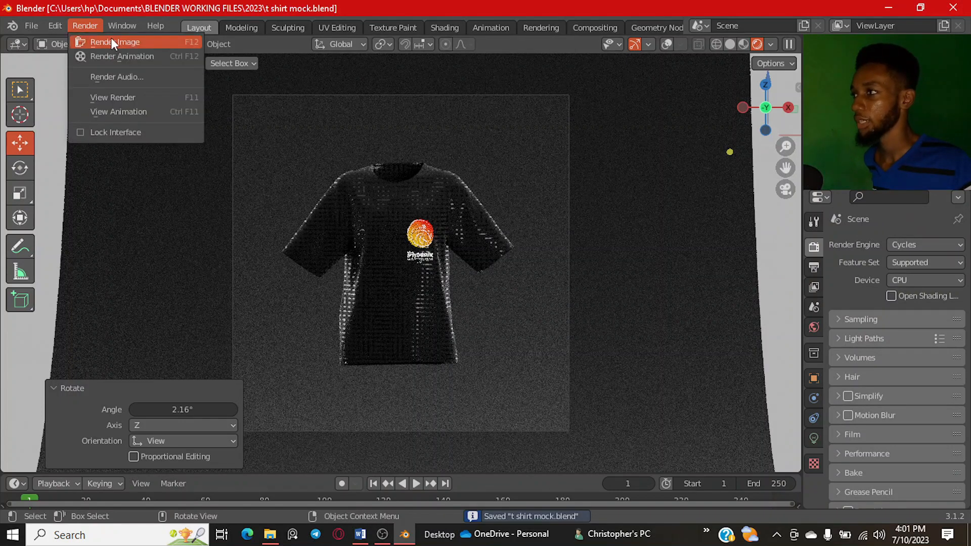
click(113, 40)
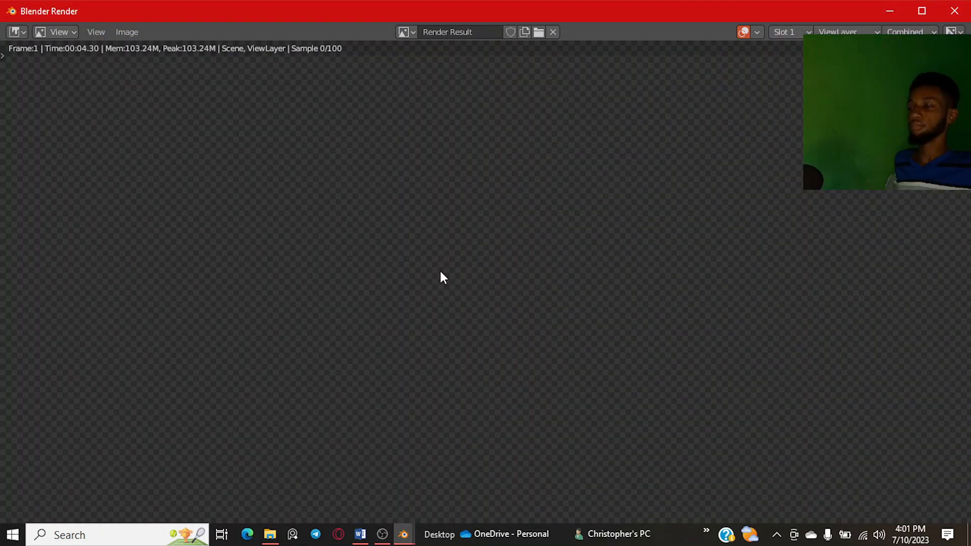
scroll(570, 312, down, 6)
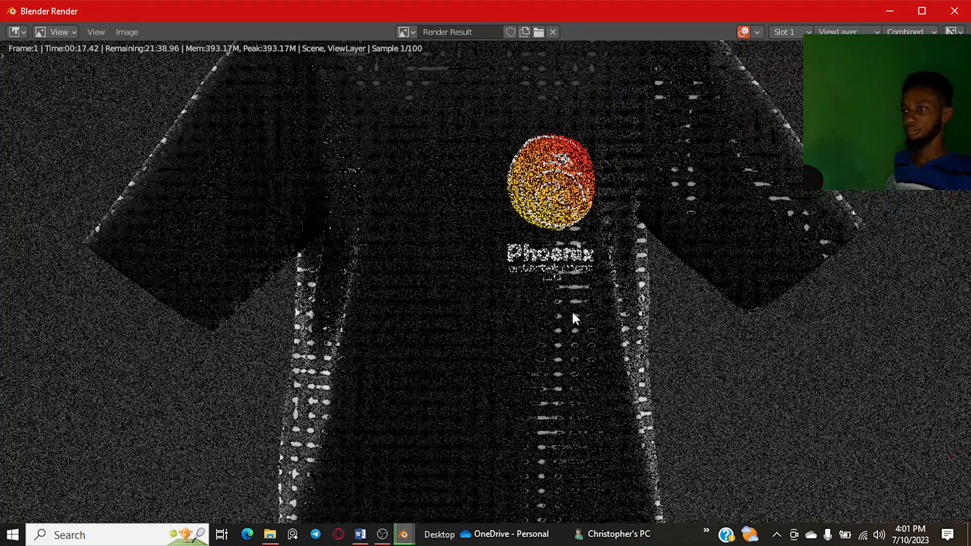
scroll(565, 311, up, 1)
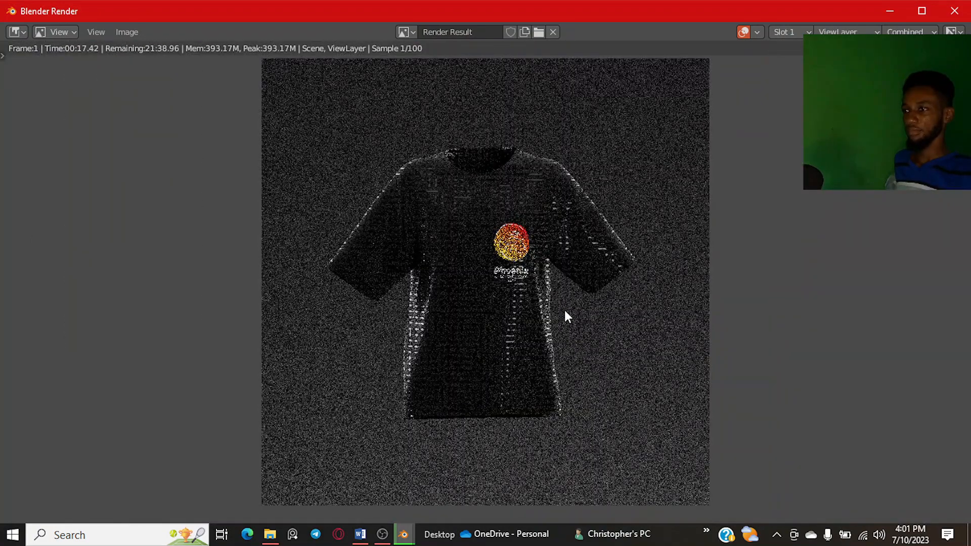
middle_drag(555, 319, 556, 319)
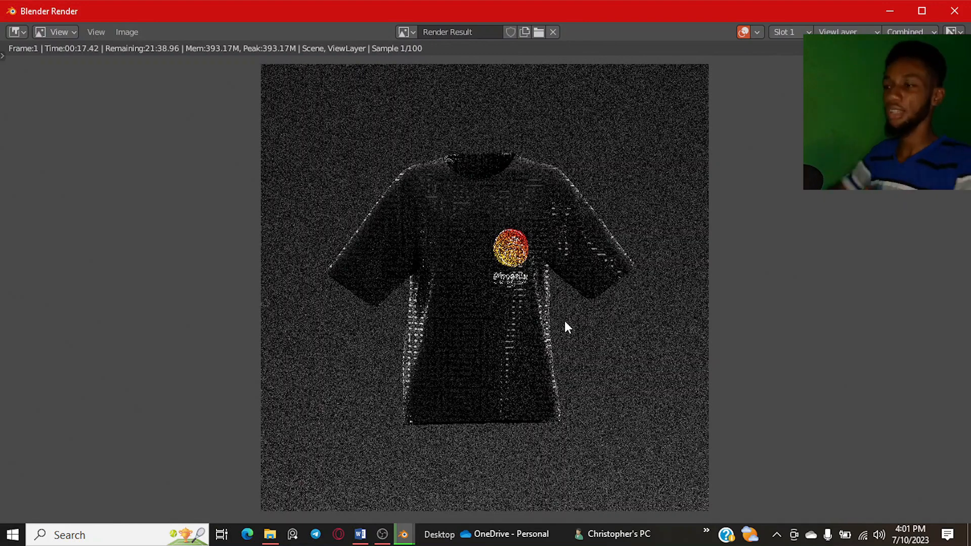